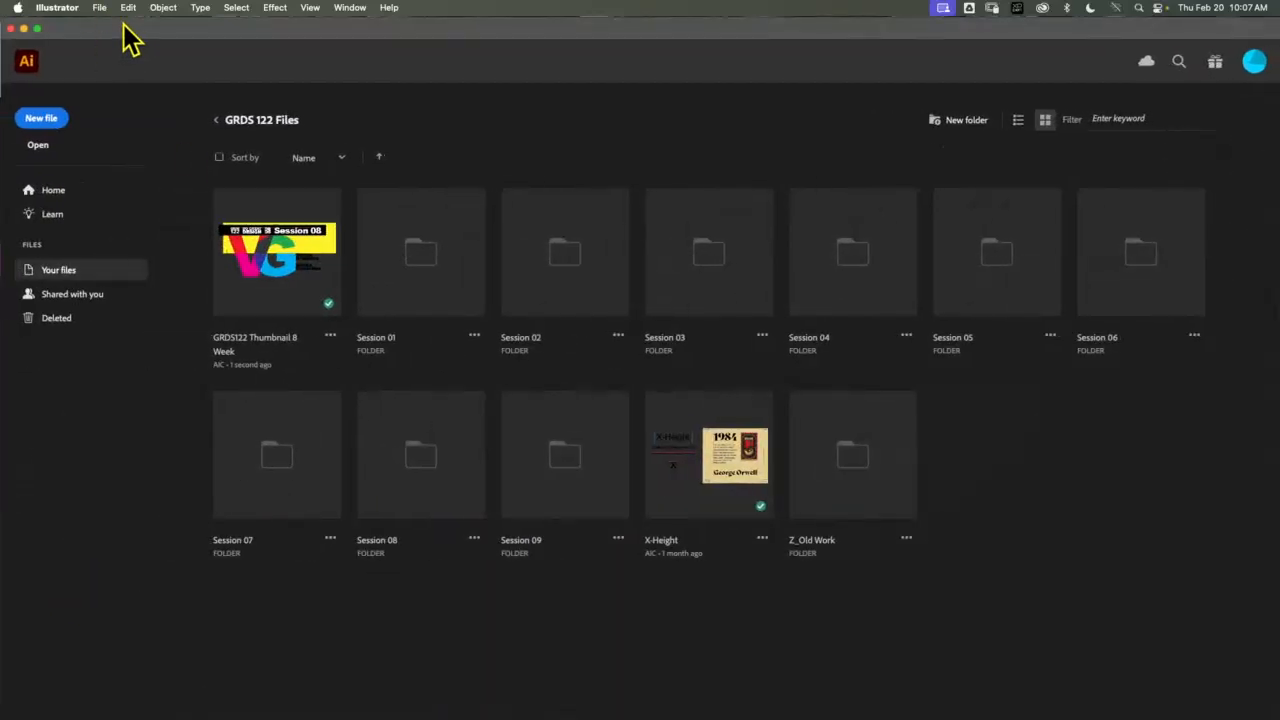
Create a 5 x 3 in landscape CMYK document with a 0.25 in bleed from the recent custom preset
{"action": "left_click", "coordinate": [99, 9]}
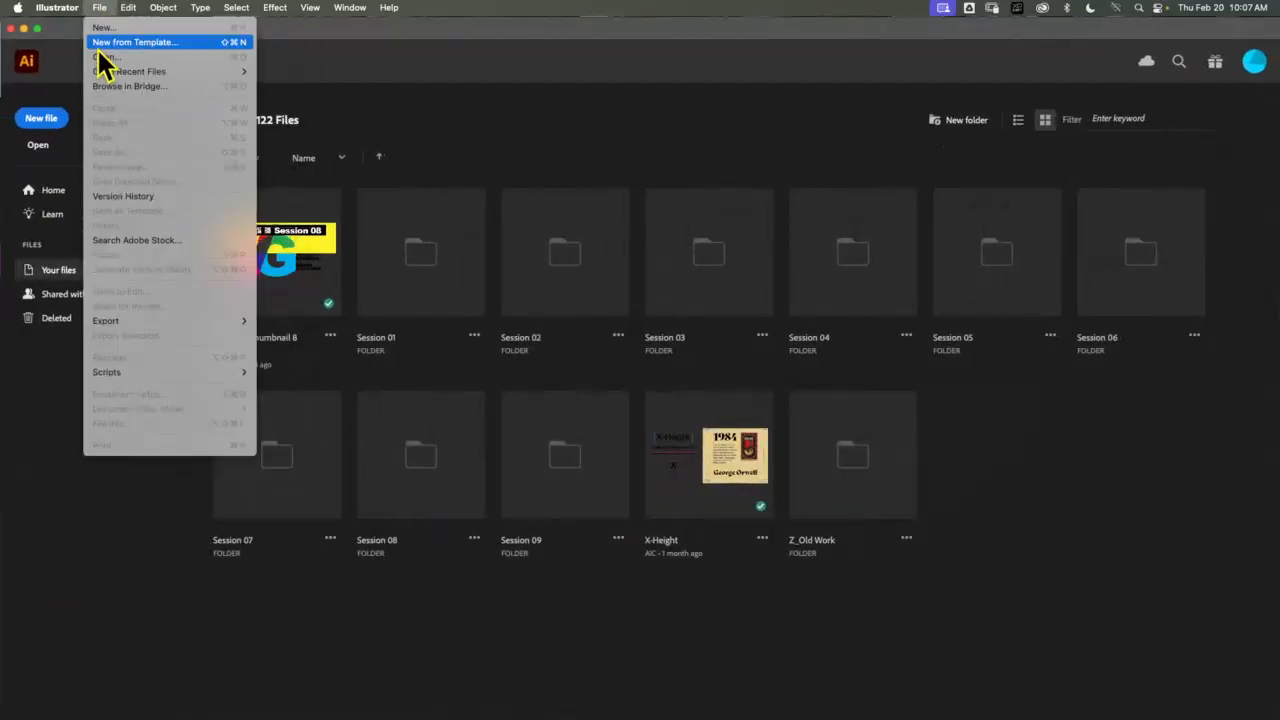
{"action": "left_click", "coordinate": [36, 135]}
{"action": "left_click", "coordinate": [42, 125]}
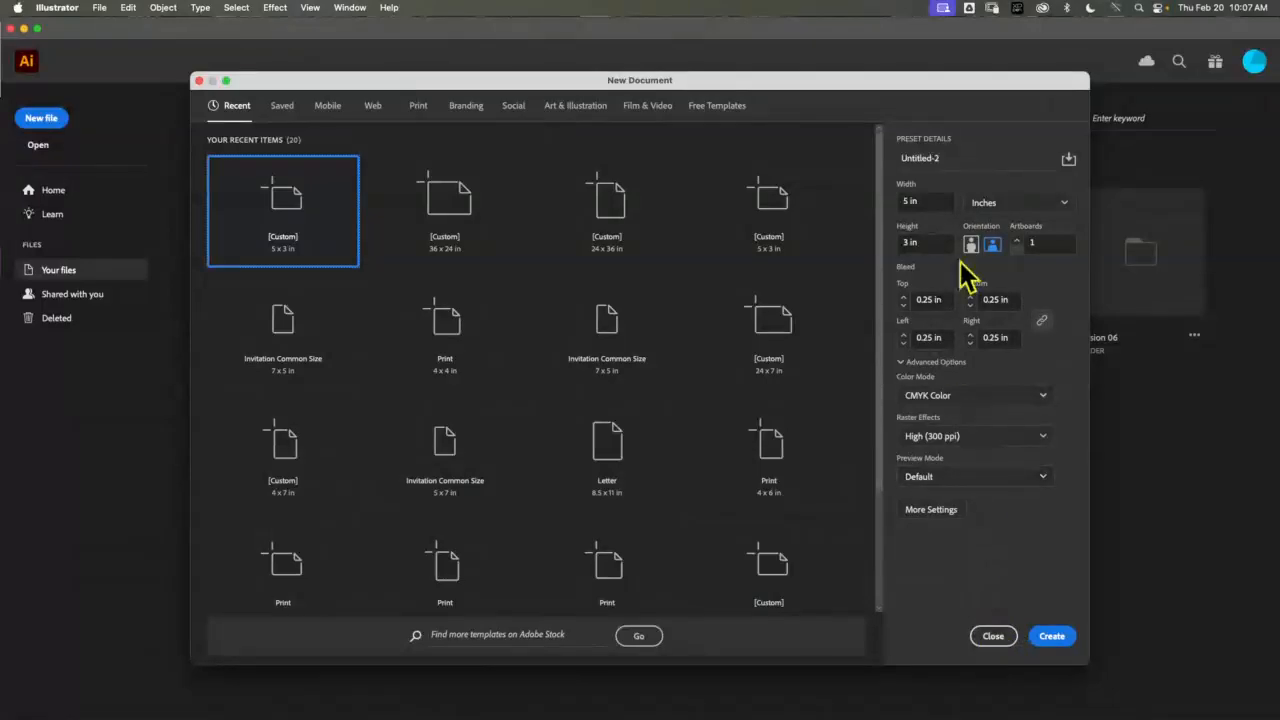
{"action": "left_click", "coordinate": [1055, 643]}
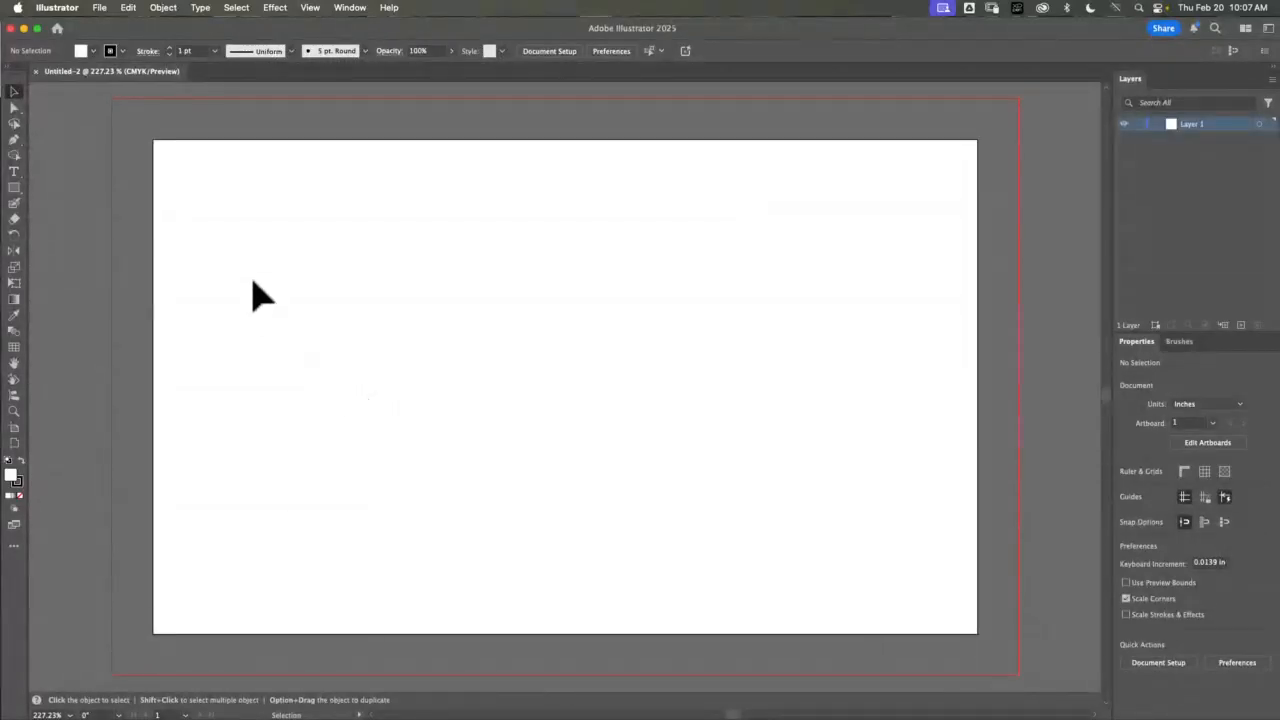
Add the point text "WORD", scale it up to about 71 pt and place it in the upper part of the artboard
{"action": "left_click", "coordinate": [14, 172]}
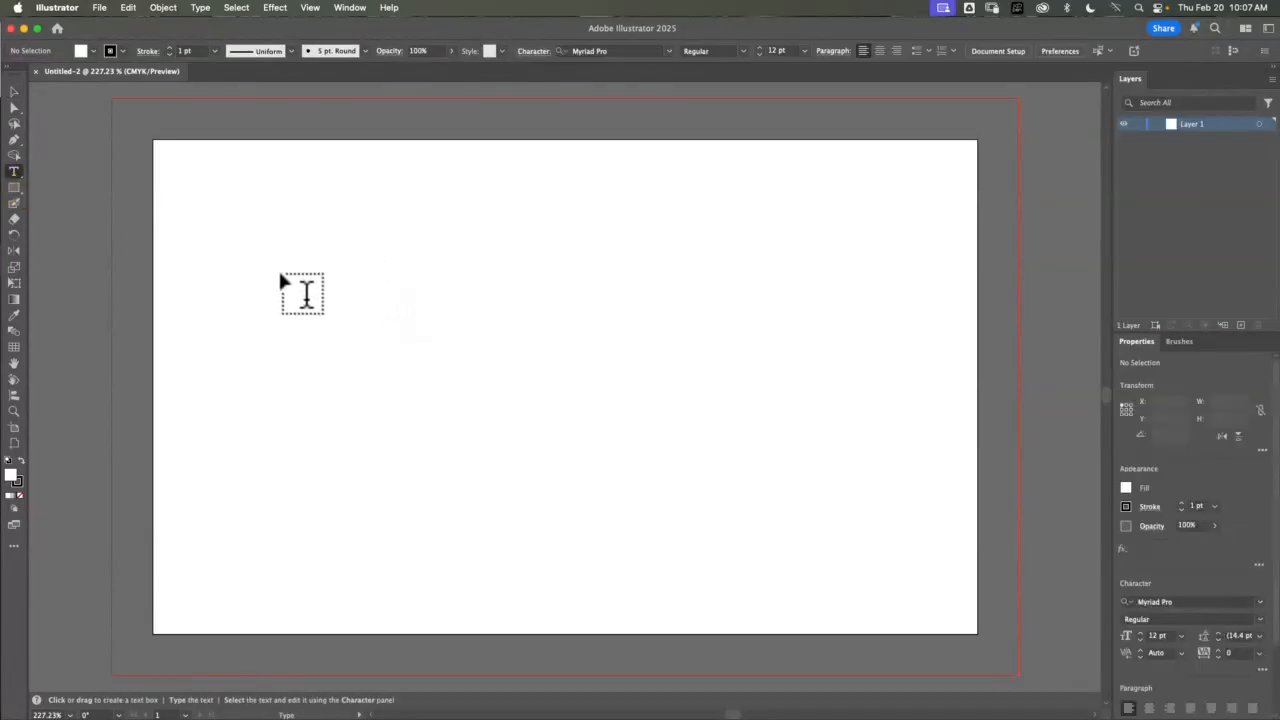
{"action": "left_click", "coordinate": [308, 270]}
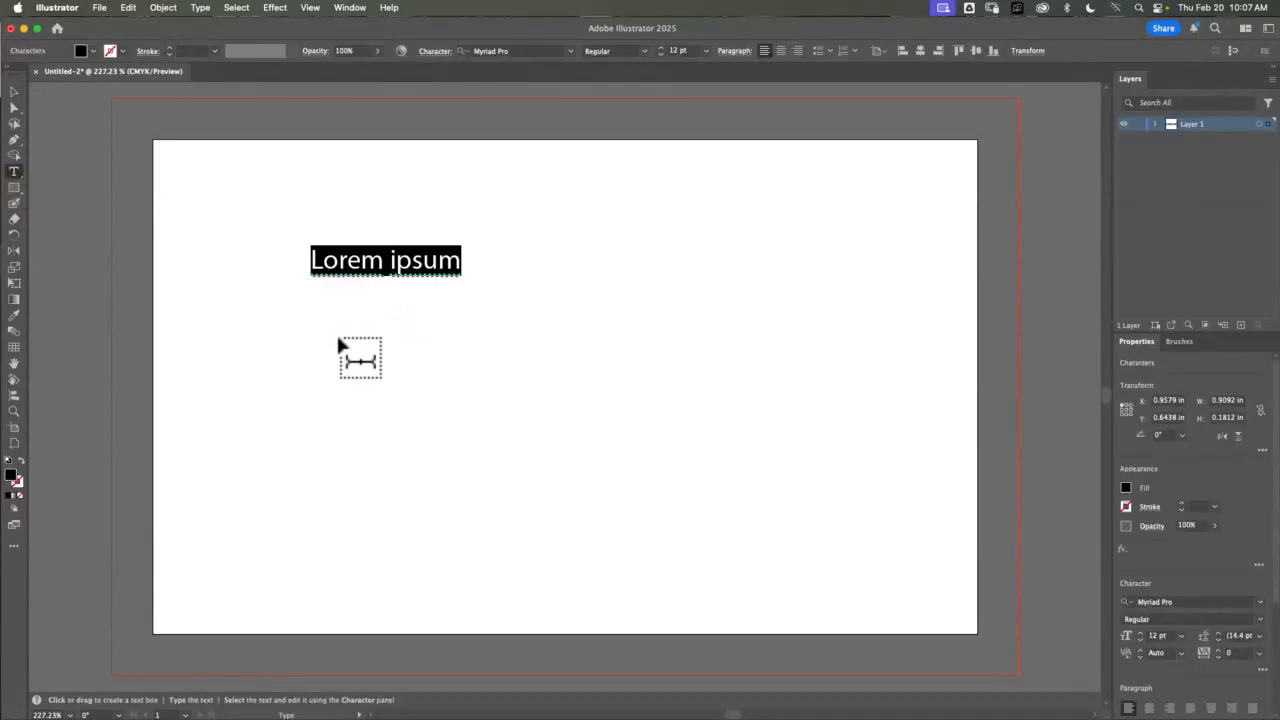
{"action": "type", "text": "WORD"}
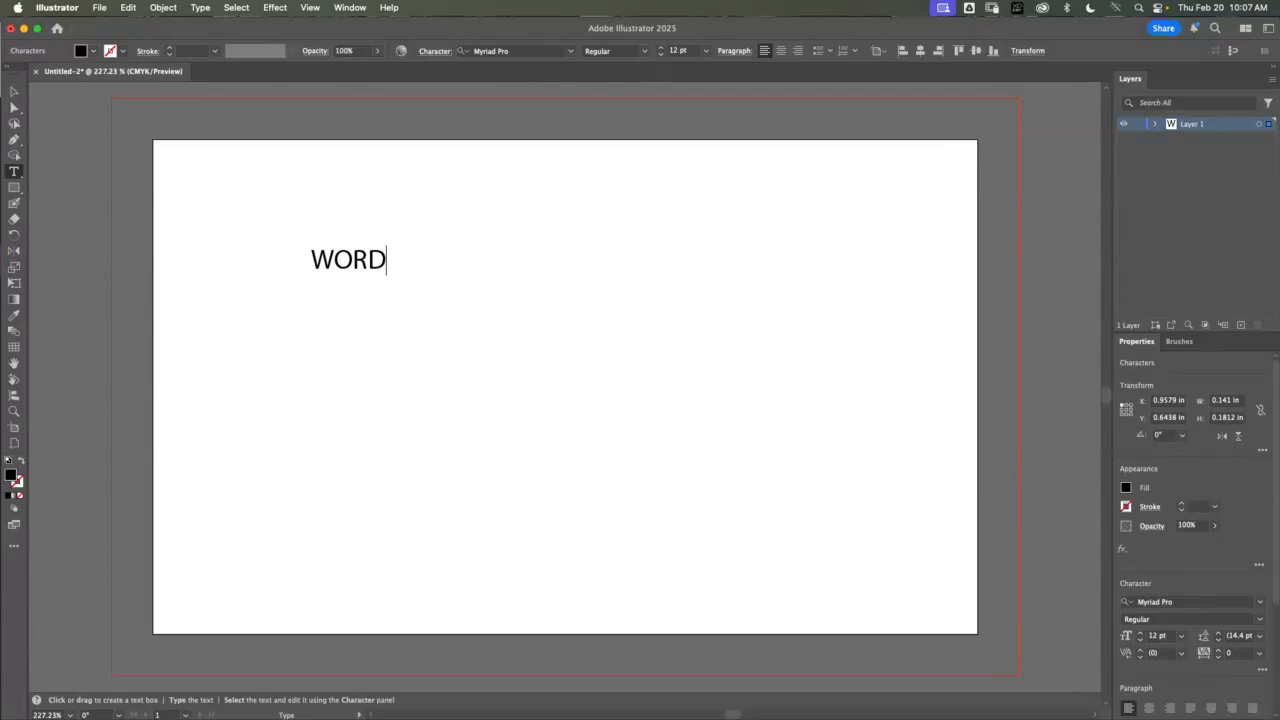
{"action": "left_click", "coordinate": [14, 91]}
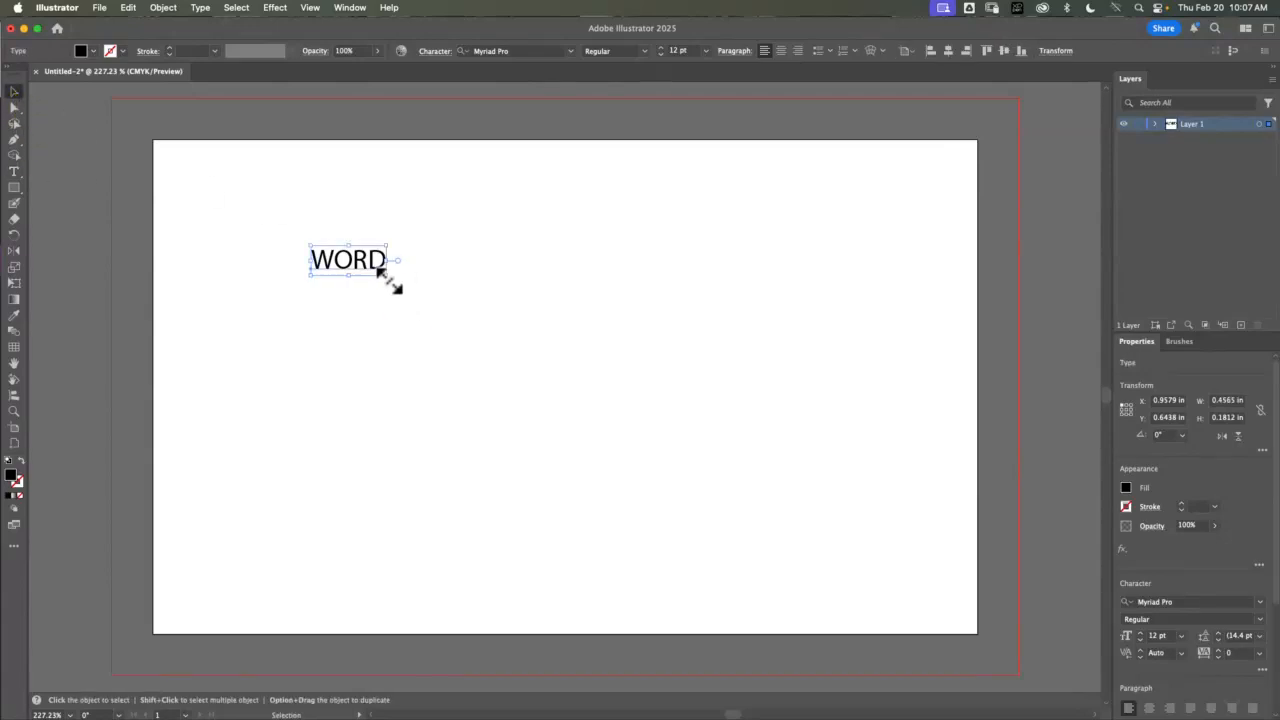
{"action": "left_click_drag", "start_coordinate": [392, 276], "coordinate": [746, 481]}
{"action": "left_click_drag", "start_coordinate": [632, 344], "coordinate": [647, 277]}
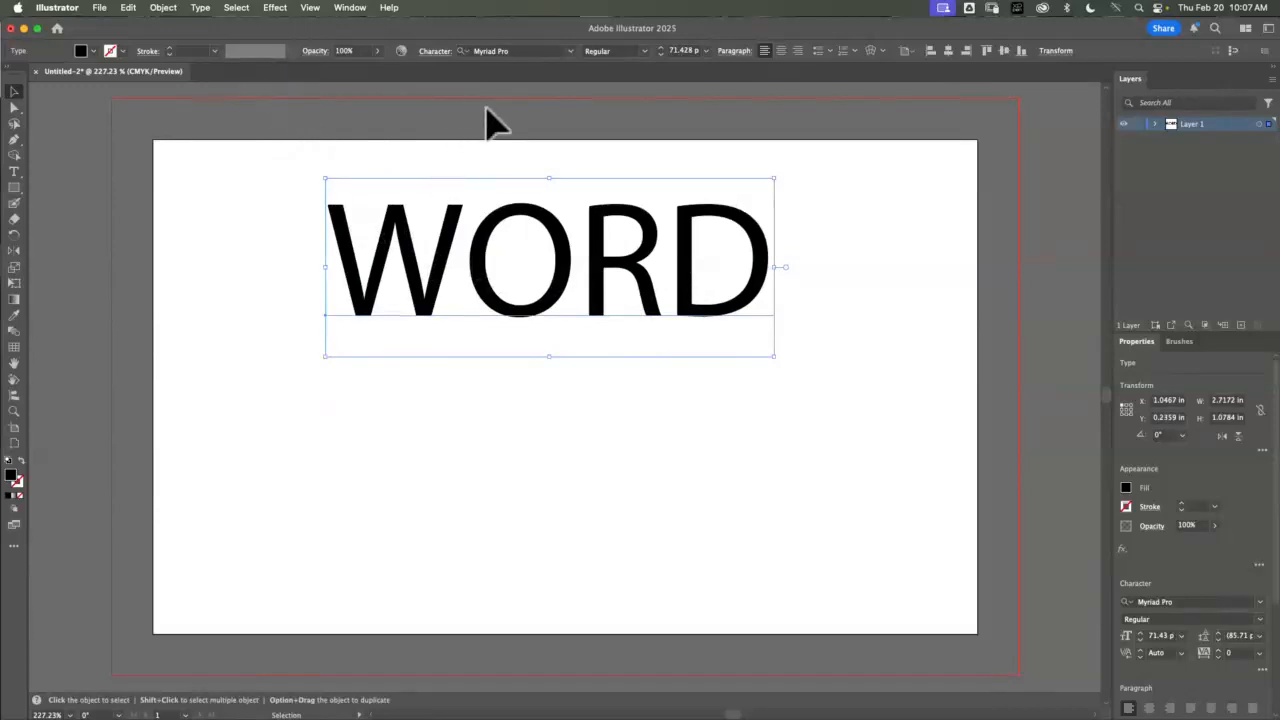
Set the WORD text's font to Arial Black and recentre it near the artboard's upper edge
{"action": "left_click", "coordinate": [571, 51]}
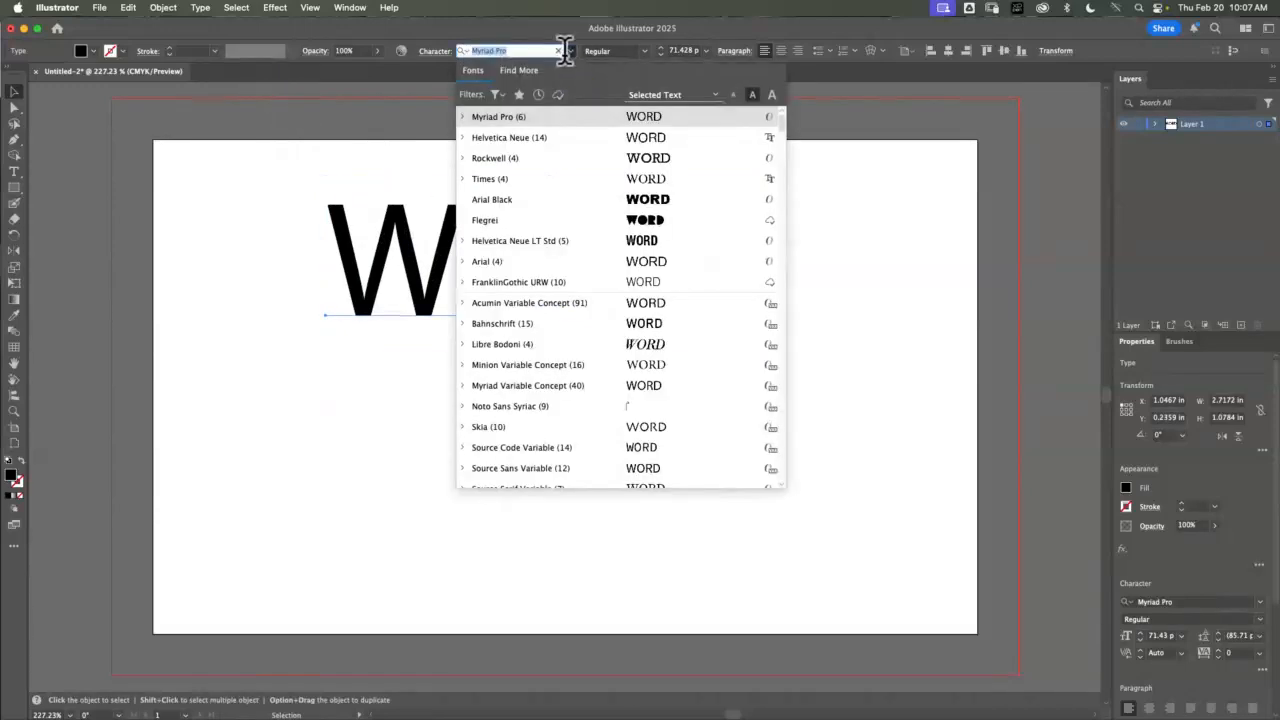
{"action": "left_click", "coordinate": [588, 199]}
{"action": "mouse_move", "coordinate": [594, 271]}
{"action": "left_mouse_down"}
{"action": "mouse_move", "coordinate": [557, 266]}
{"action": "mouse_move", "coordinate": [578, 265]}
{"action": "left_mouse_up"}
{"action": "left_click_drag", "start_coordinate": [677, 262], "coordinate": [666, 253]}
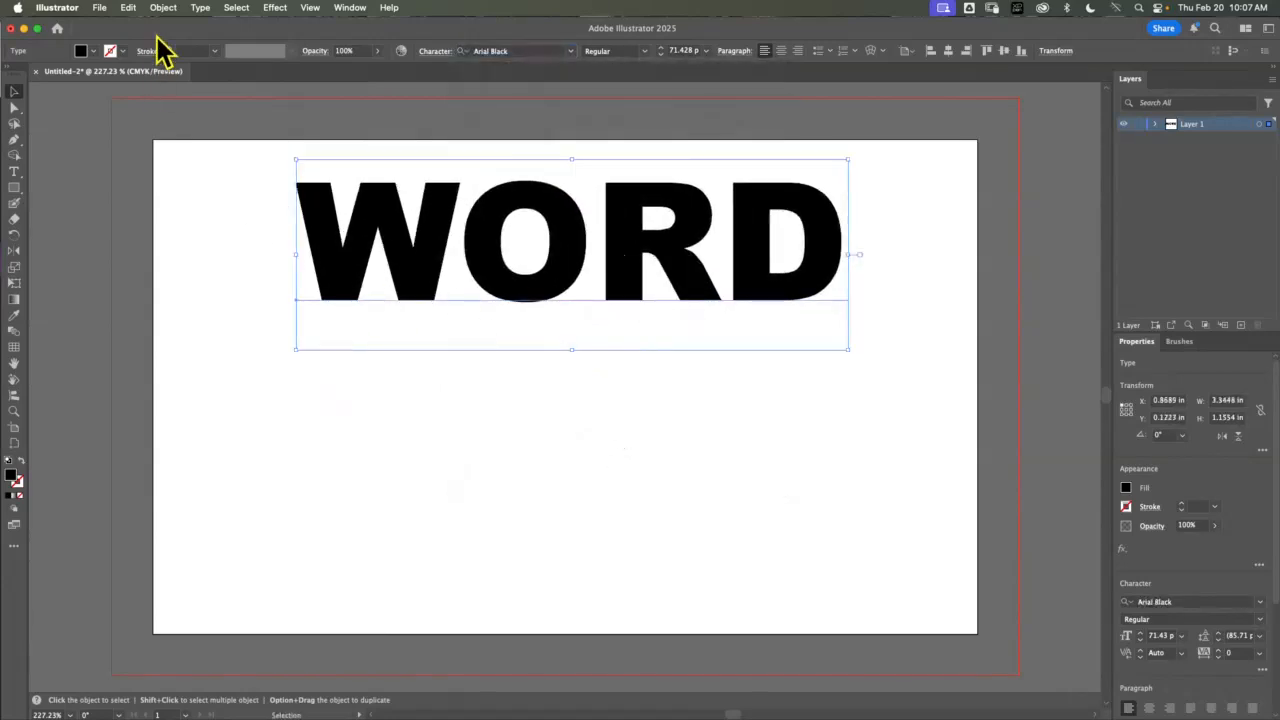
{"action": "mouse_move", "coordinate": [574, 282]}
{"action": "left_mouse_down"}
{"action": "mouse_move", "coordinate": [500, 286]}
{"action": "mouse_move", "coordinate": [571, 294]}
{"action": "mouse_move", "coordinate": [590, 348]}
{"action": "mouse_move", "coordinate": [563, 277]}
{"action": "left_mouse_up"}
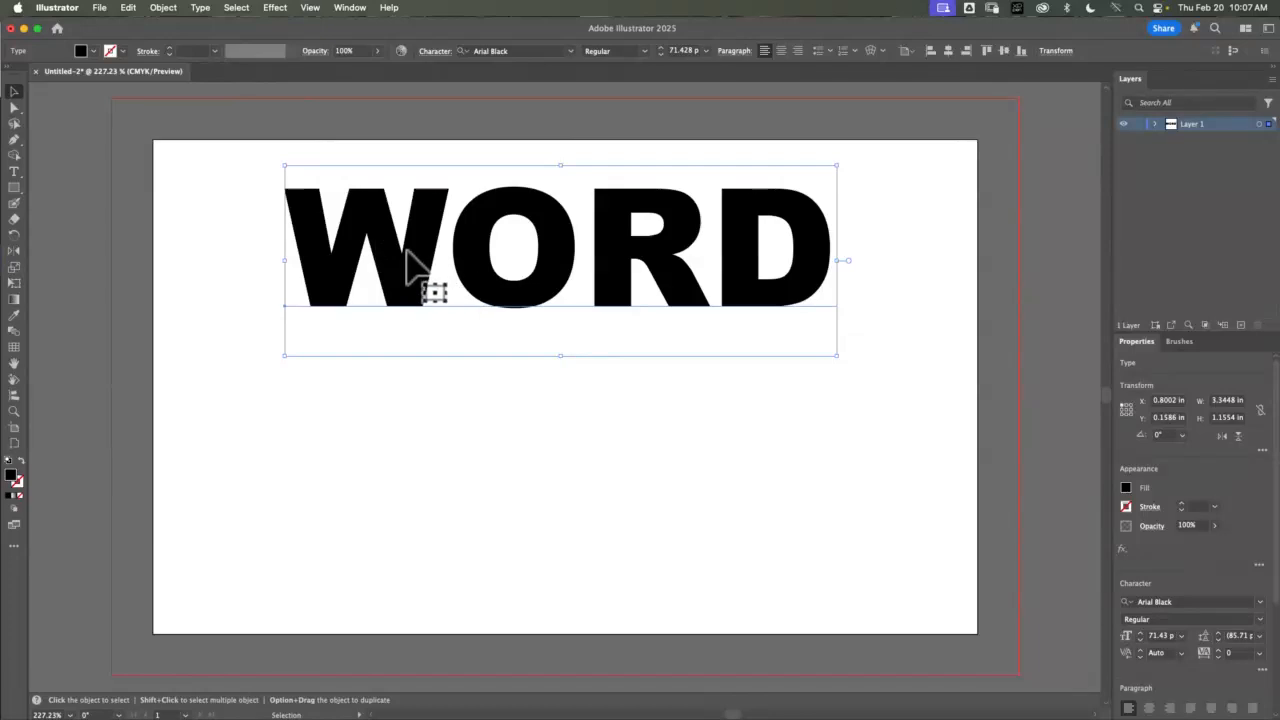
Convert the WORD text to outlines and ungroup it into separate letters, checking each letter by selecting it individually
{"action": "left_click", "coordinate": [200, 10]}
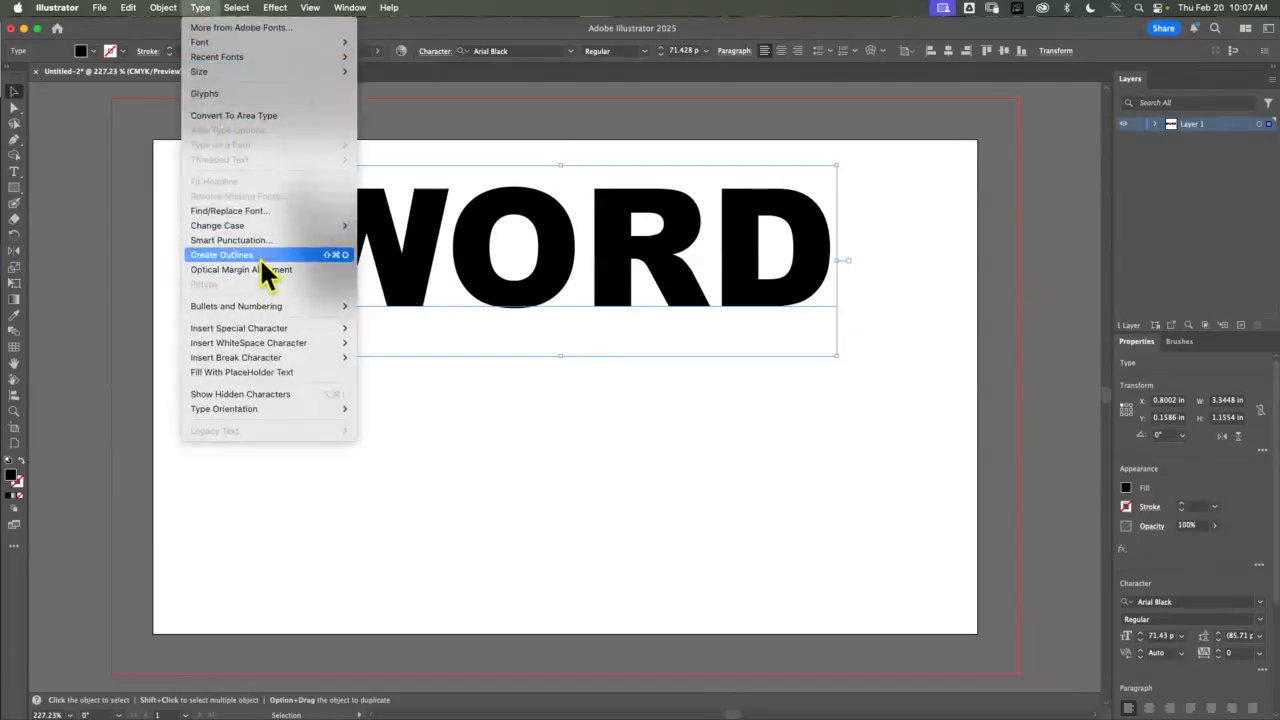
{"action": "left_click", "coordinate": [222, 255]}
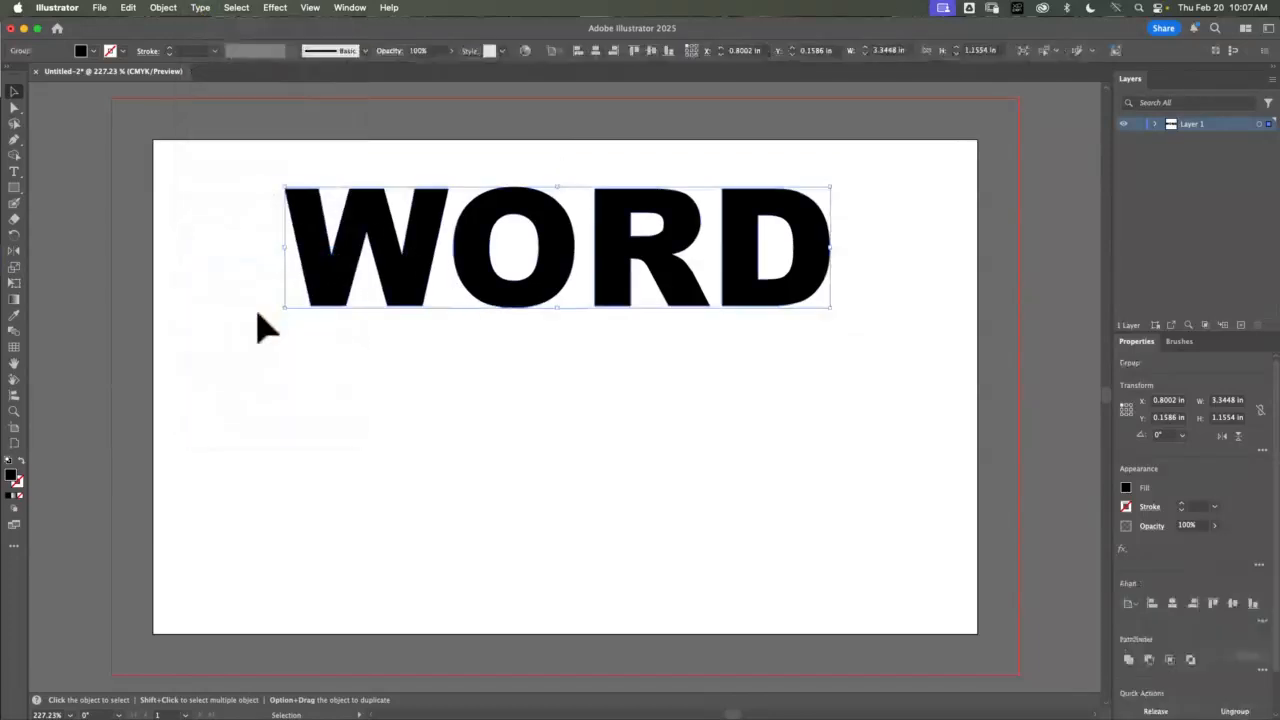
{"action": "left_click", "coordinate": [125, 10]}
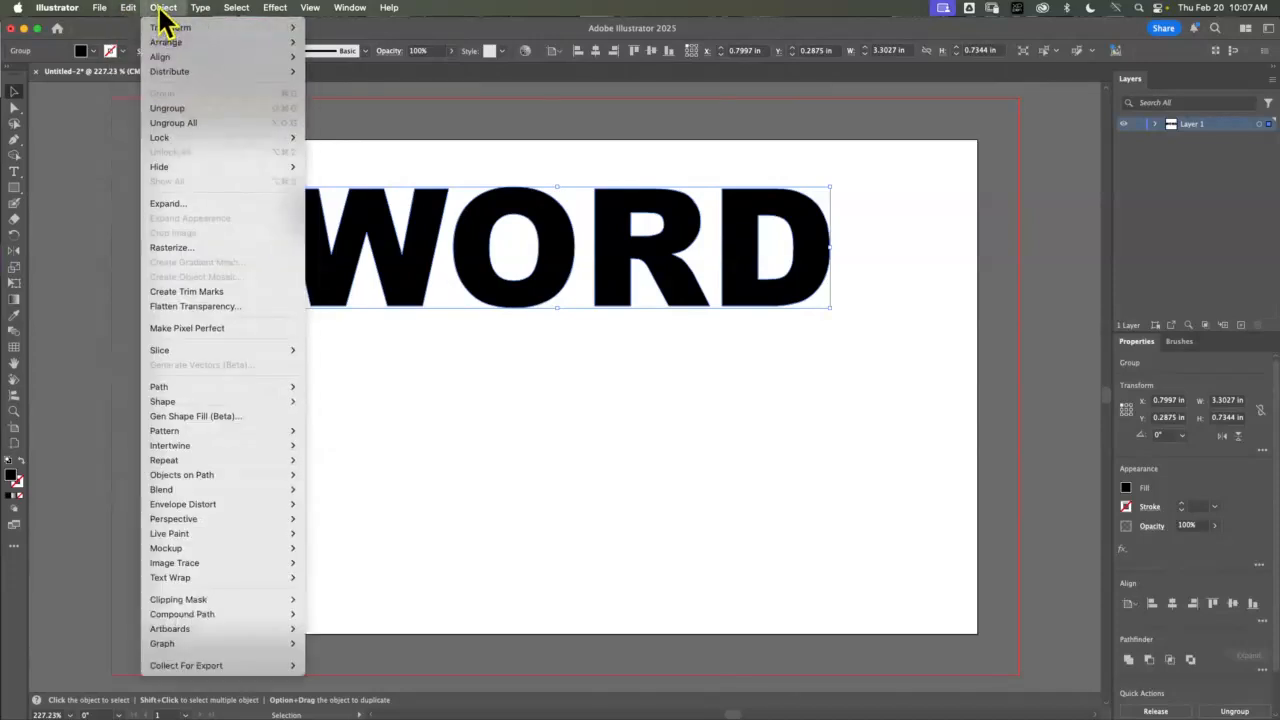
{"action": "left_click", "coordinate": [181, 106]}
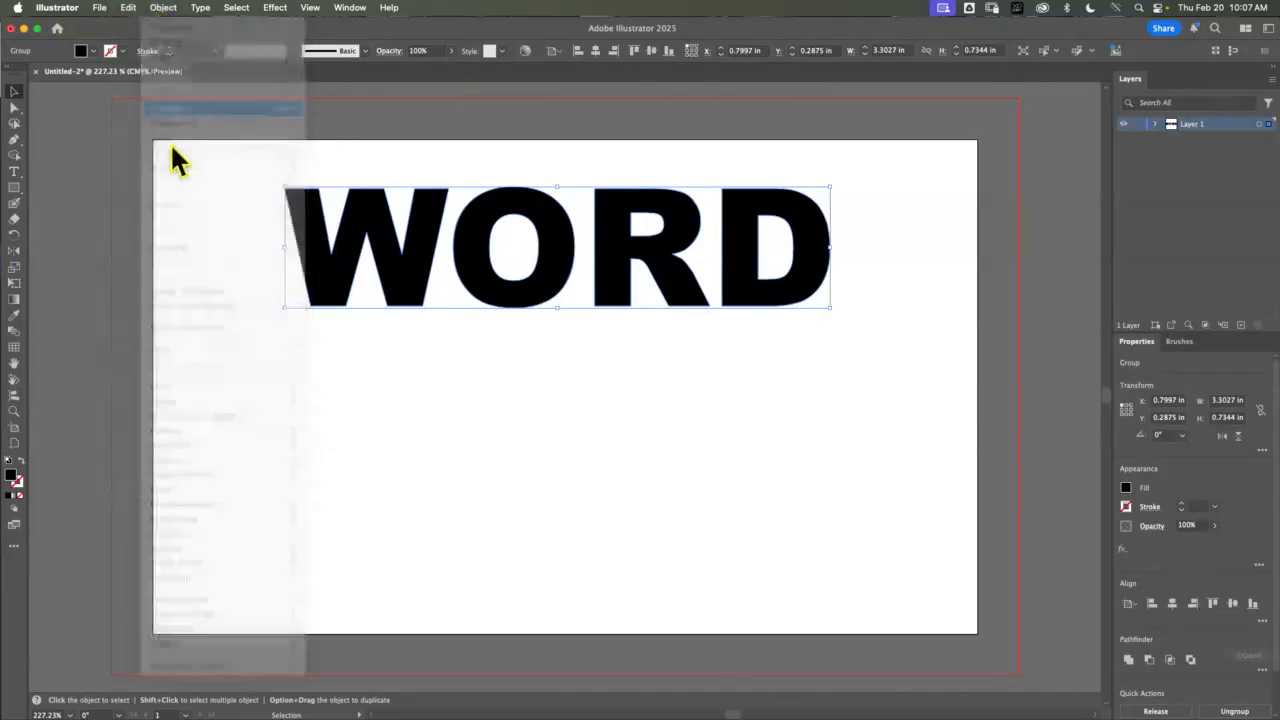
{"action": "left_click", "coordinate": [489, 336]}
{"action": "left_click", "coordinate": [388, 268]}
{"action": "left_click", "coordinate": [540, 284]}
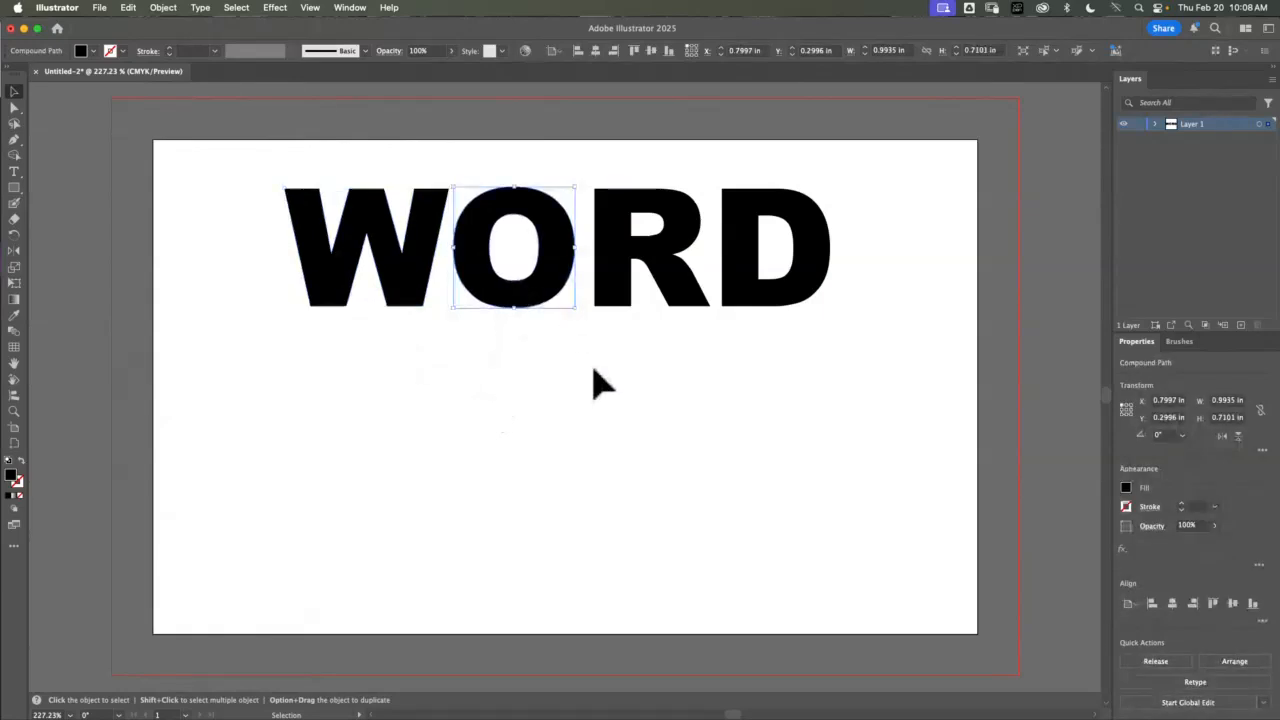
{"action": "left_click", "coordinate": [661, 281]}
{"action": "left_click", "coordinate": [786, 286]}
{"action": "left_click", "coordinate": [915, 464]}
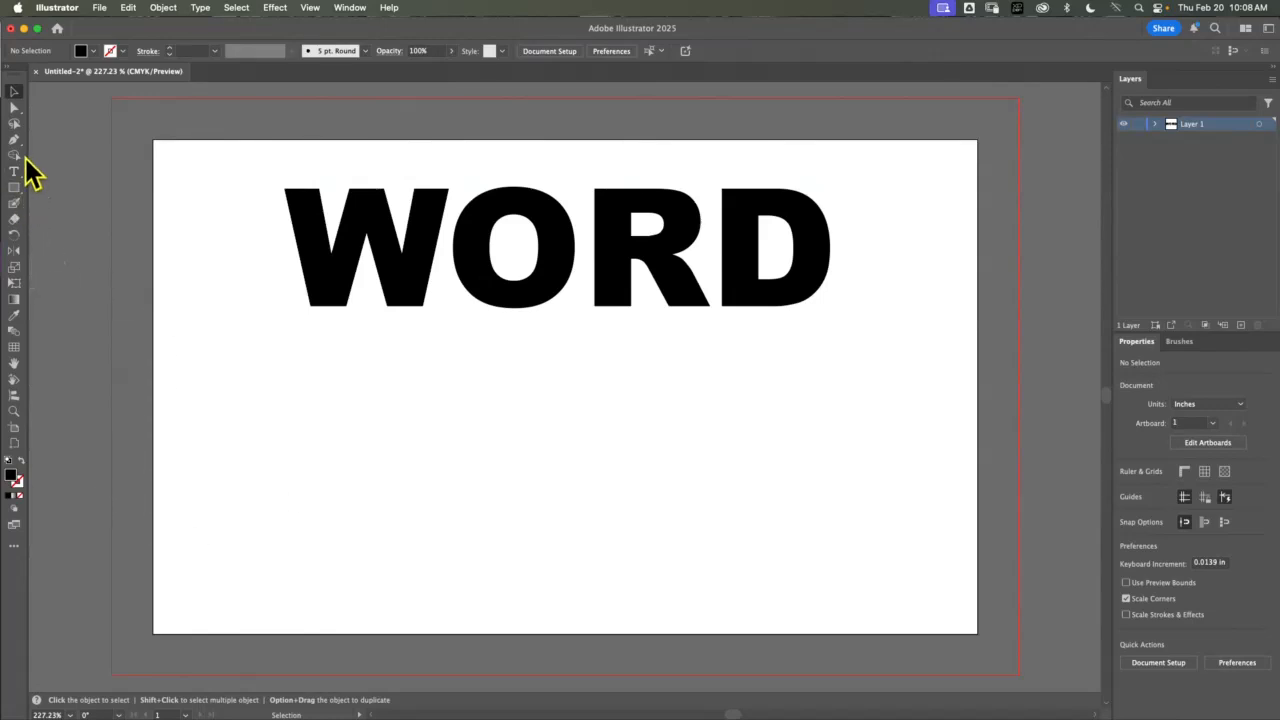
Draw an open S-shaped curve about 4.6 in wide and 1.3 in high below the letters with the Pen tool
{"action": "left_click", "coordinate": [14, 139]}
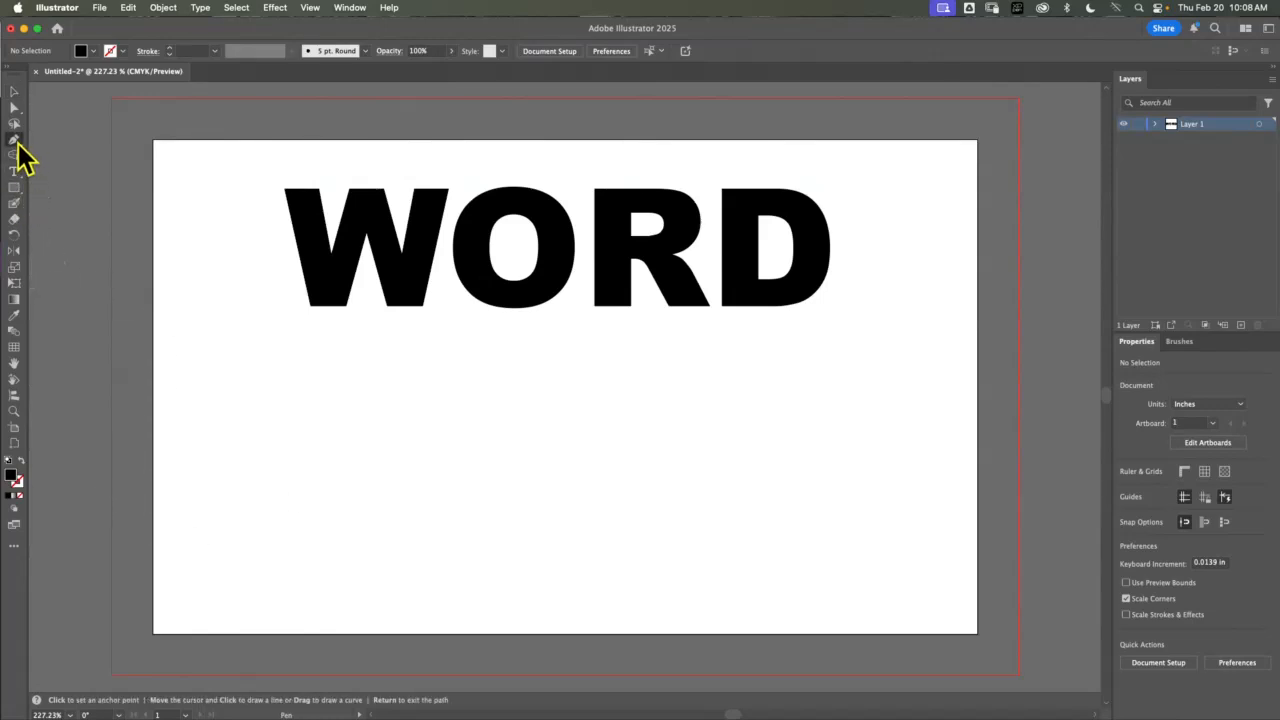
{"action": "left_click", "coordinate": [193, 555]}
{"action": "left_click_drag", "start_coordinate": [415, 409], "coordinate": [562, 392]}
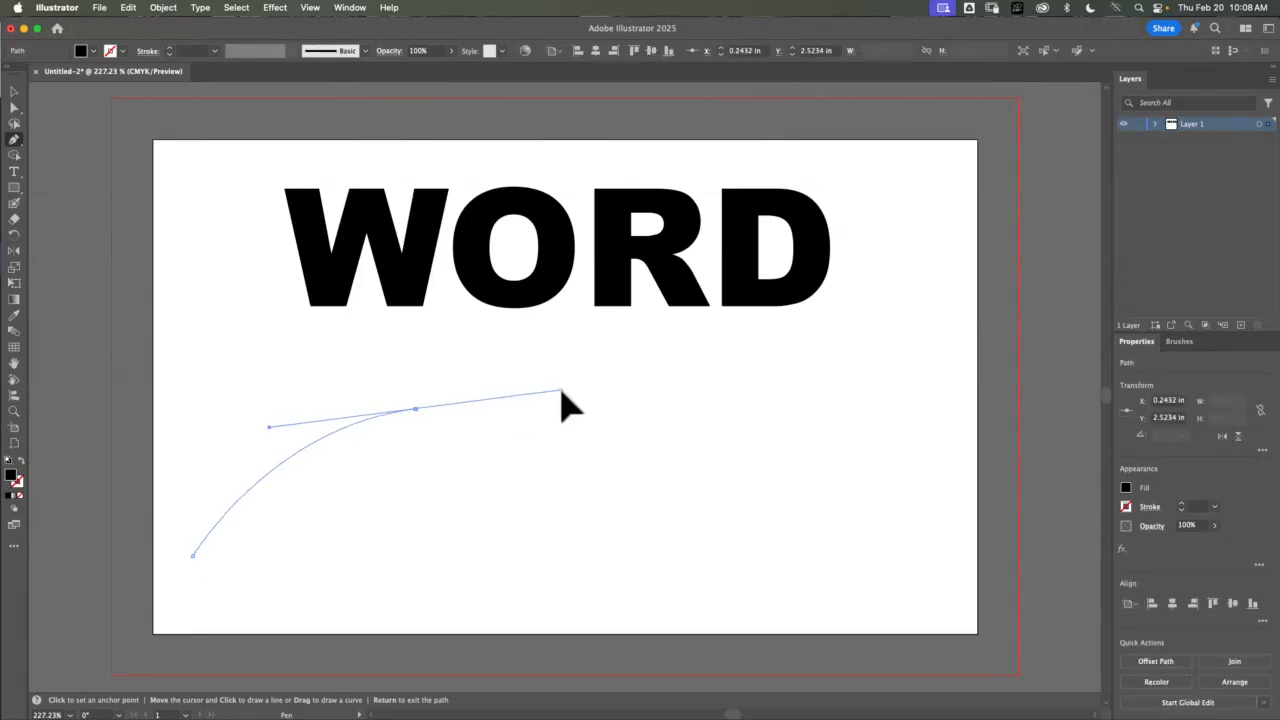
{"action": "left_click_drag", "start_coordinate": [699, 508], "coordinate": [867, 549]}
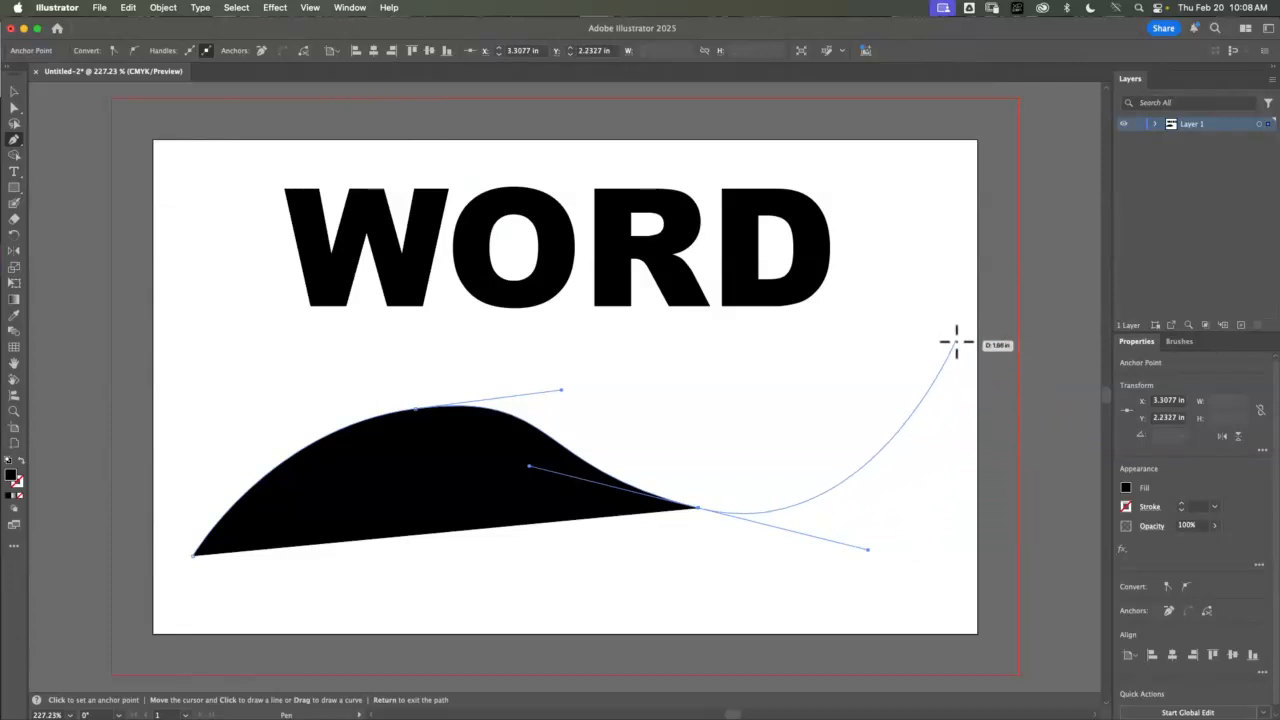
{"action": "left_click", "coordinate": [955, 342]}
{"action": "left_click", "coordinate": [14, 92]}
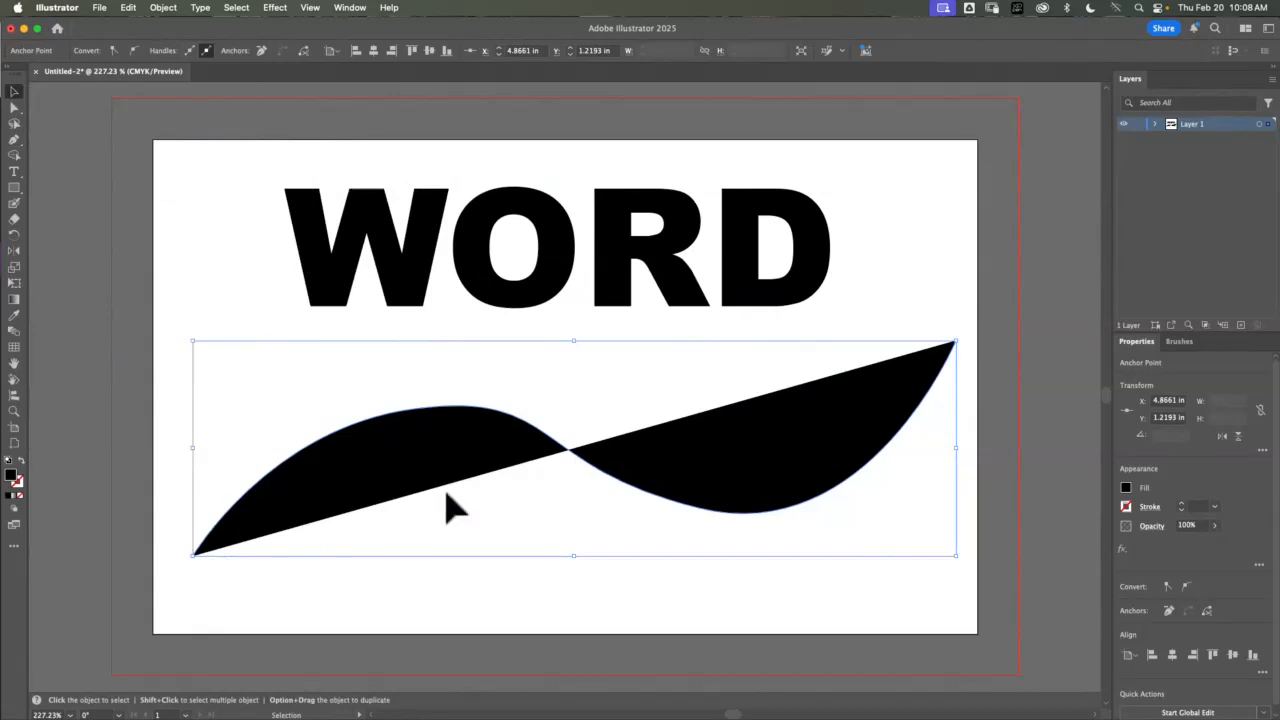
Remove the curved path's fill and give it a magenta 1 pt stroke
{"action": "left_click", "coordinate": [1127, 489]}
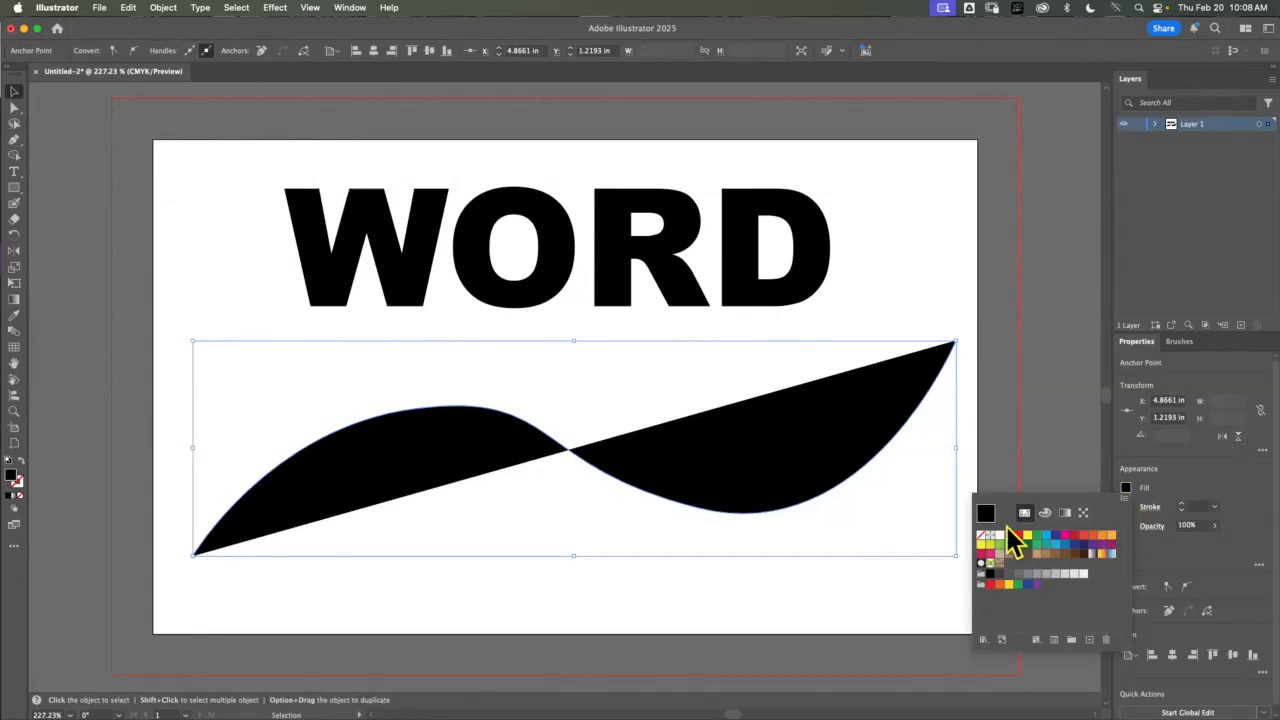
{"action": "left_click", "coordinate": [981, 536]}
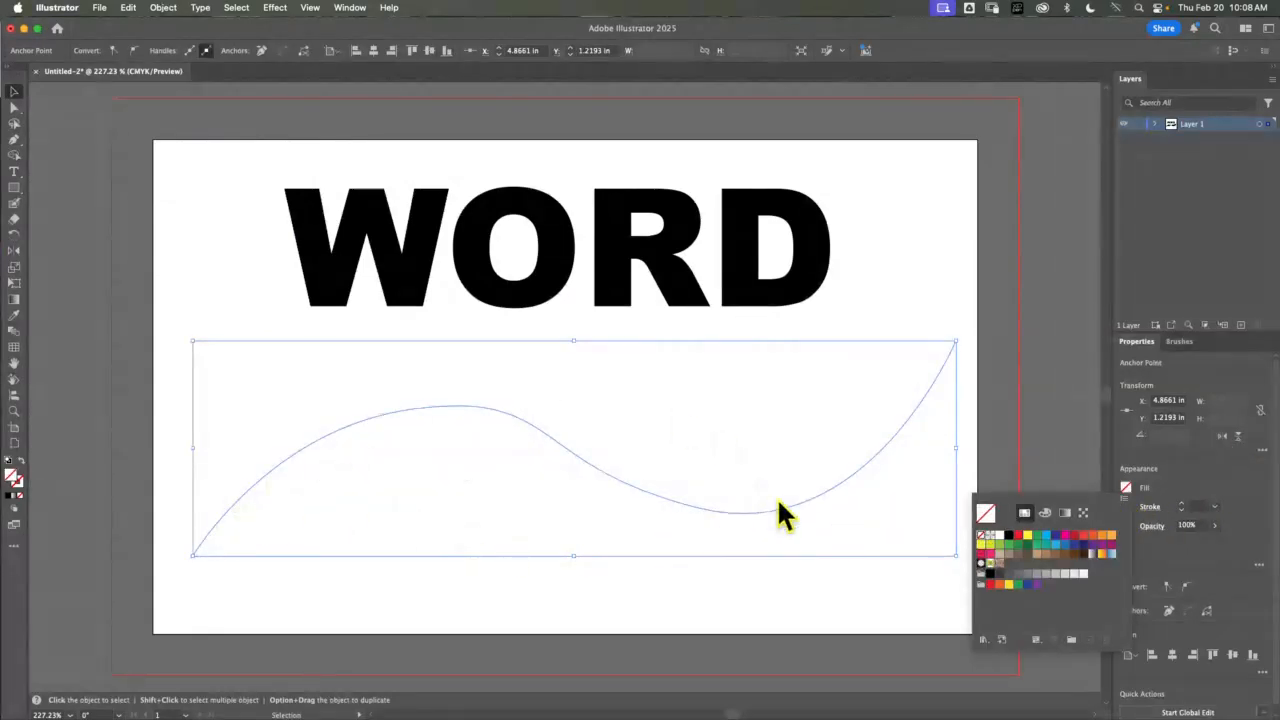
{"action": "left_click", "coordinate": [630, 545]}
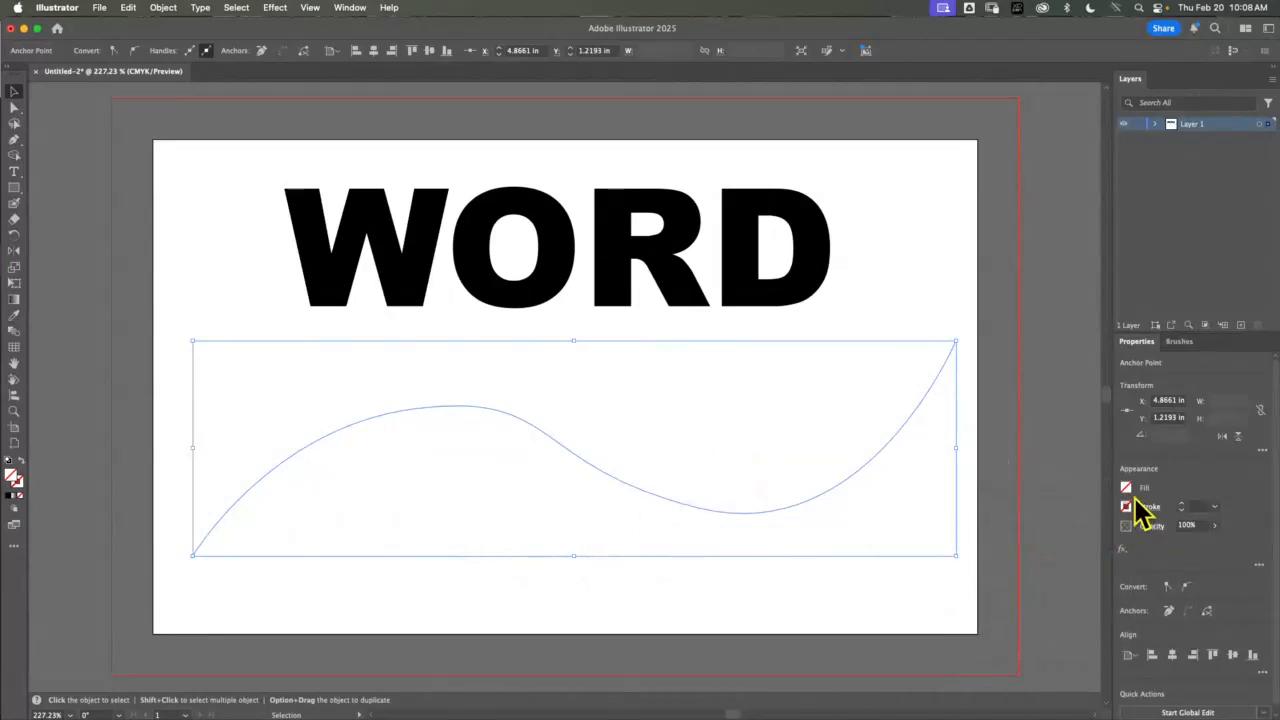
{"action": "left_click", "coordinate": [894, 256]}
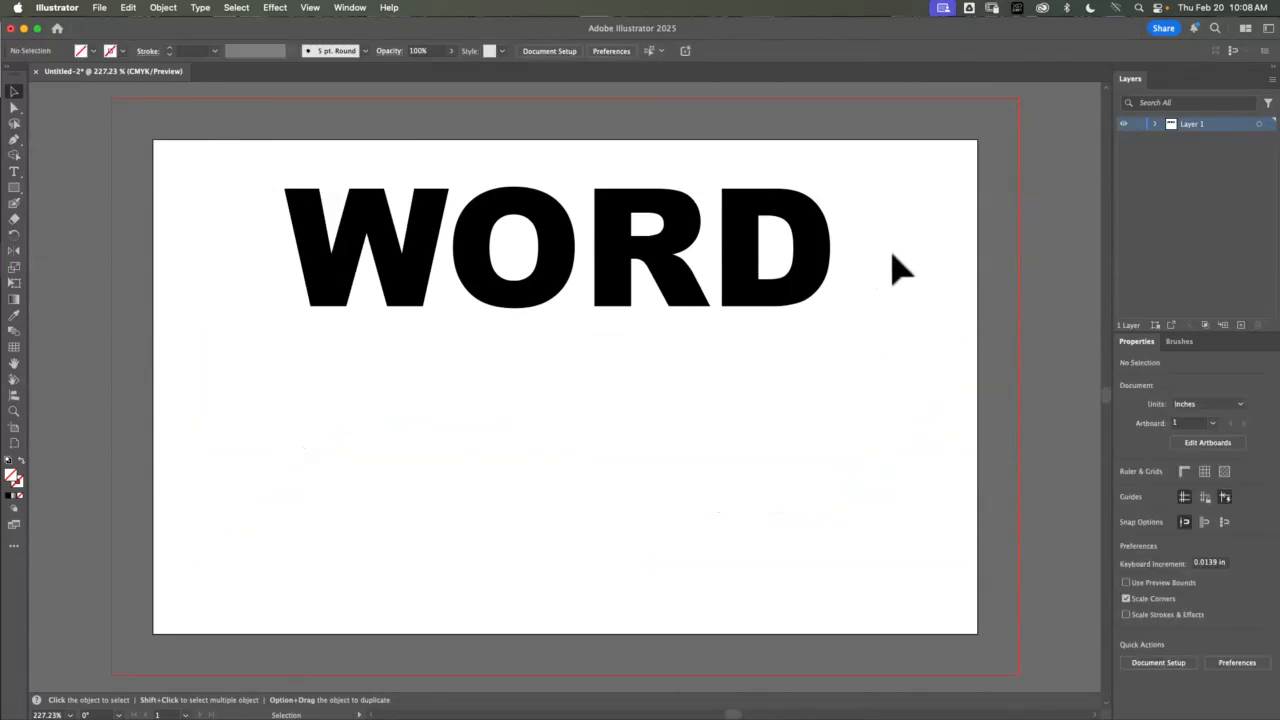
{"action": "left_click_drag", "start_coordinate": [660, 437], "coordinate": [480, 545]}
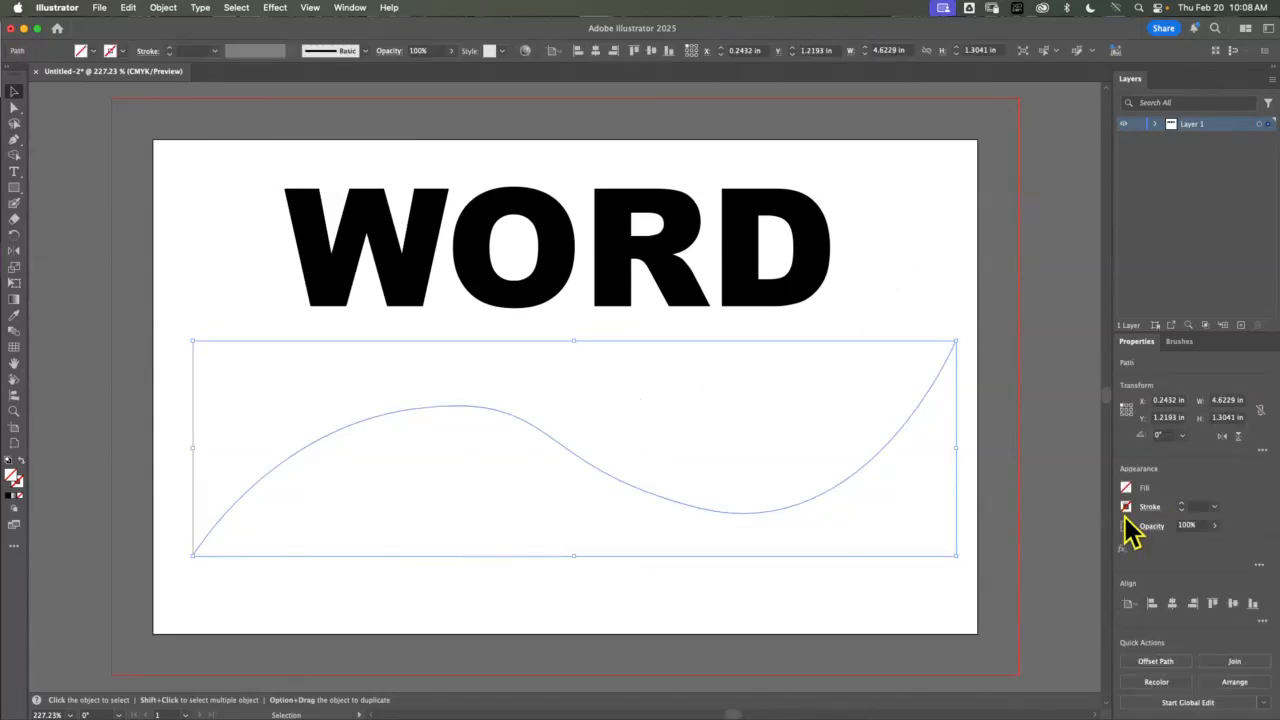
{"action": "left_click", "coordinate": [1127, 507]}
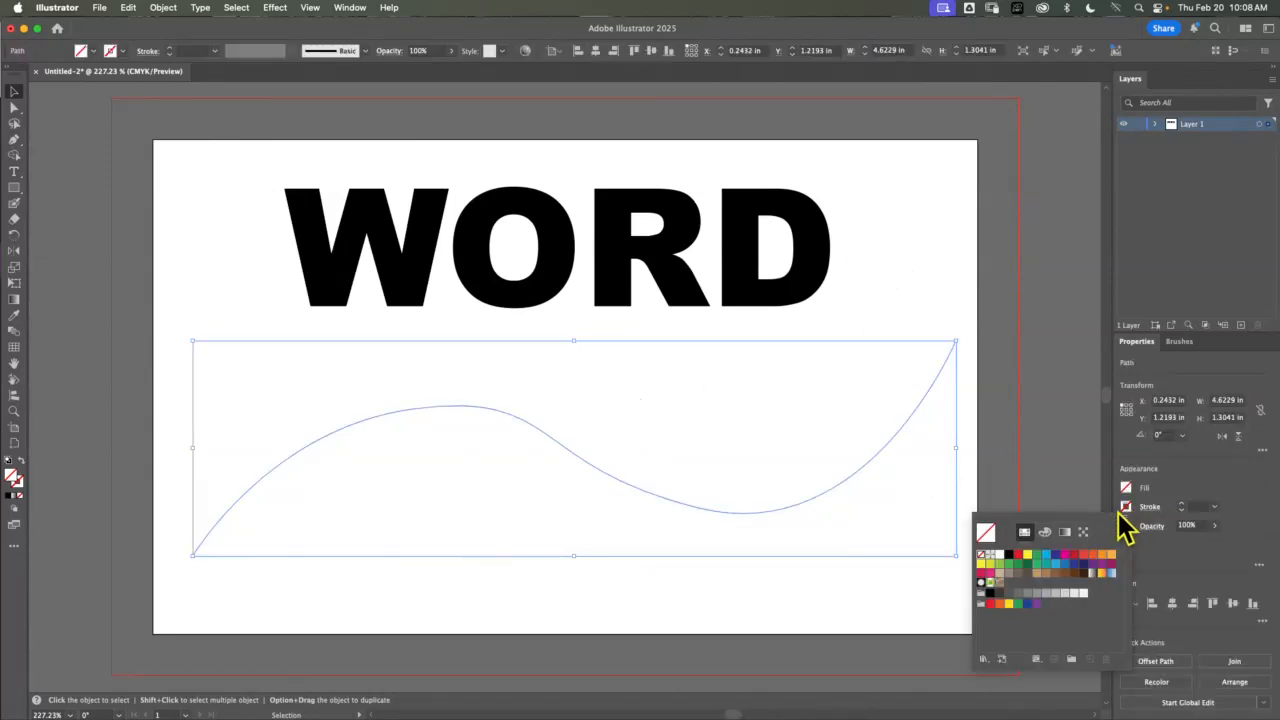
{"action": "left_click", "coordinate": [1066, 560]}
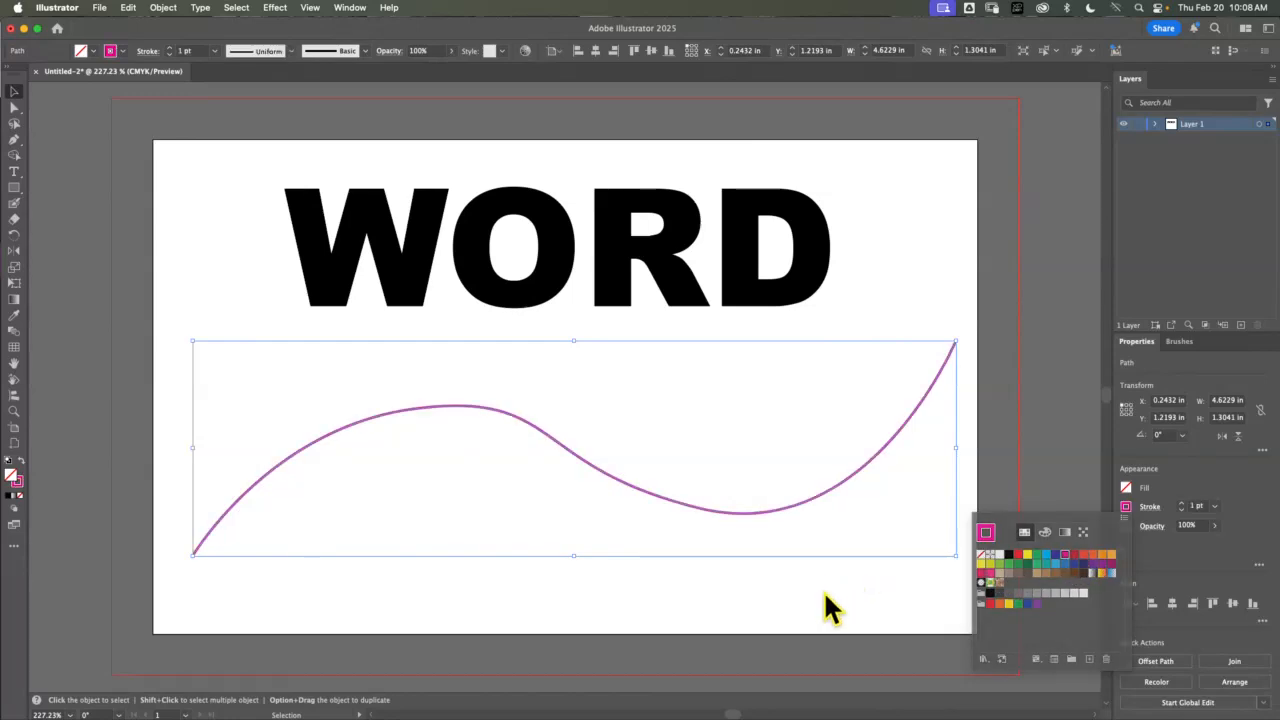
{"action": "left_click", "coordinate": [755, 440]}
{"action": "left_click", "coordinate": [490, 540]}
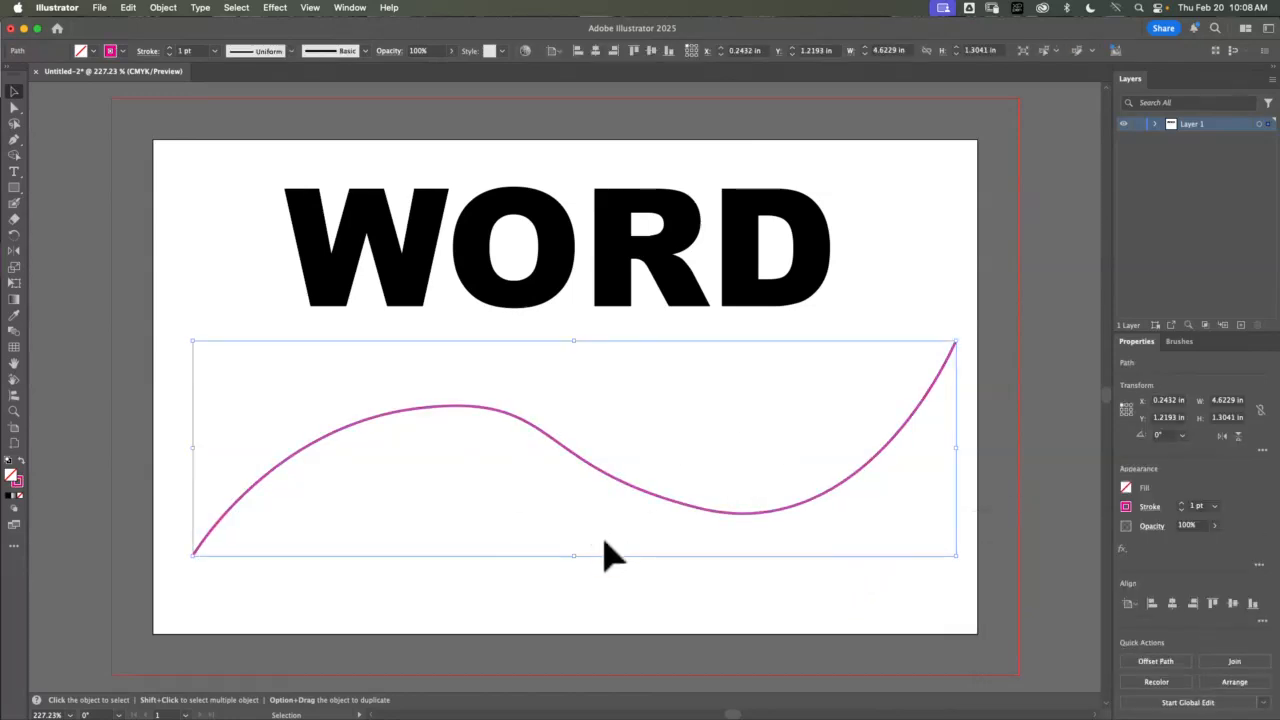
{"action": "left_click", "coordinate": [900, 320]}
{"action": "left_click", "coordinate": [480, 228]}
{"action": "left_click", "coordinate": [394, 200]}
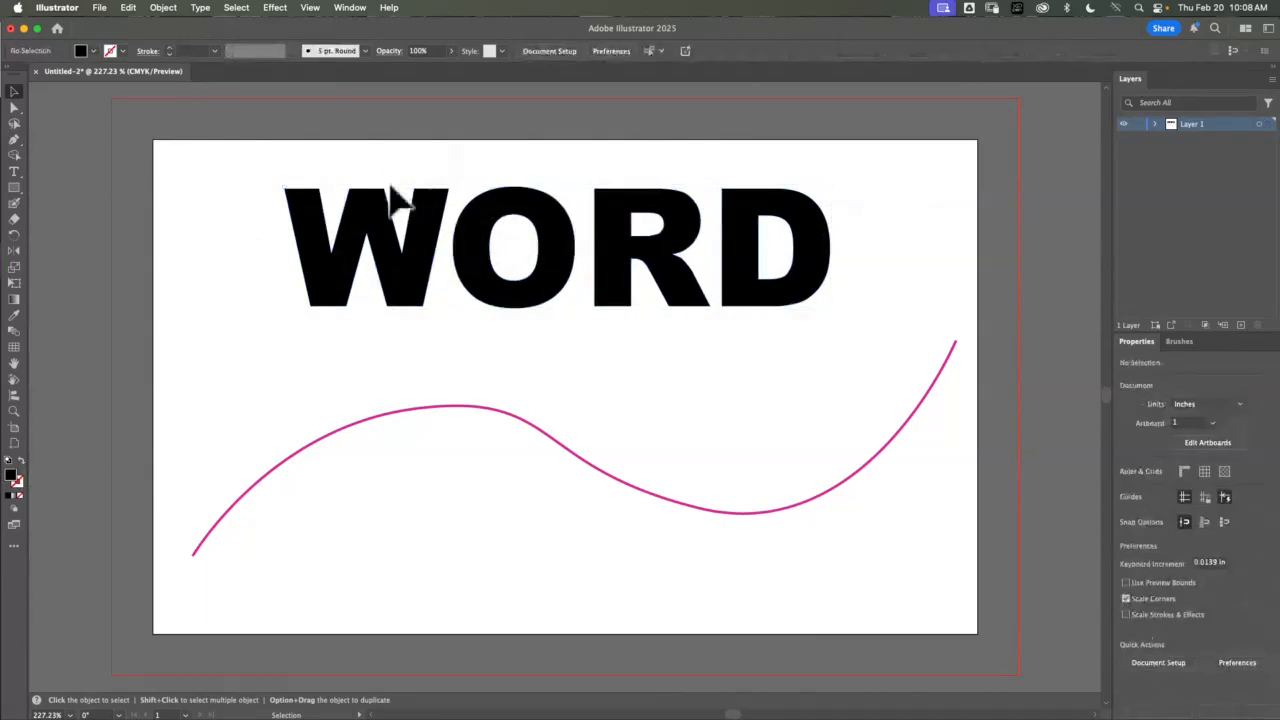
{"action": "left_click", "coordinate": [505, 196]}
{"action": "left_click", "coordinate": [632, 212]}
{"action": "left_click", "coordinate": [782, 272]}
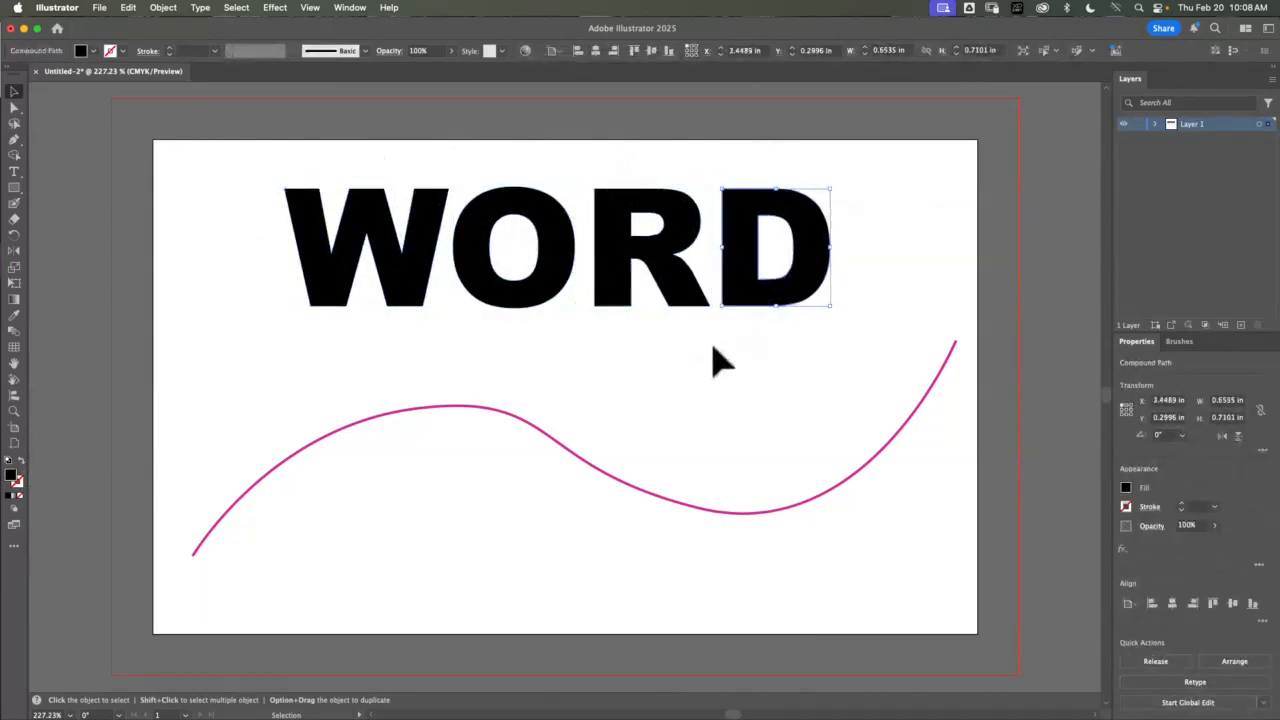
{"action": "left_click", "coordinate": [920, 262]}
Try attaching all four outlined letters to the magenta curve with the Objects on Path tool, and undo the placement
{"action": "left_click_drag", "start_coordinate": [920, 212], "coordinate": [242, 252]}
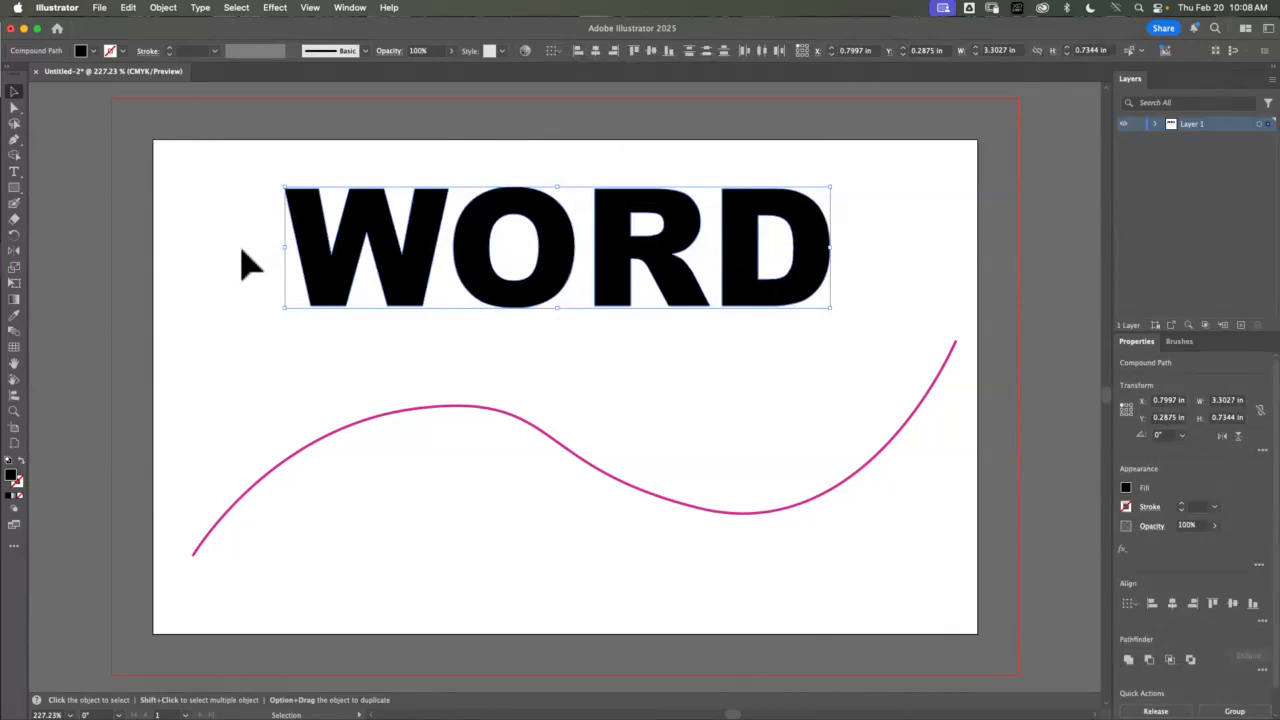
{"action": "left_click", "coordinate": [15, 397]}
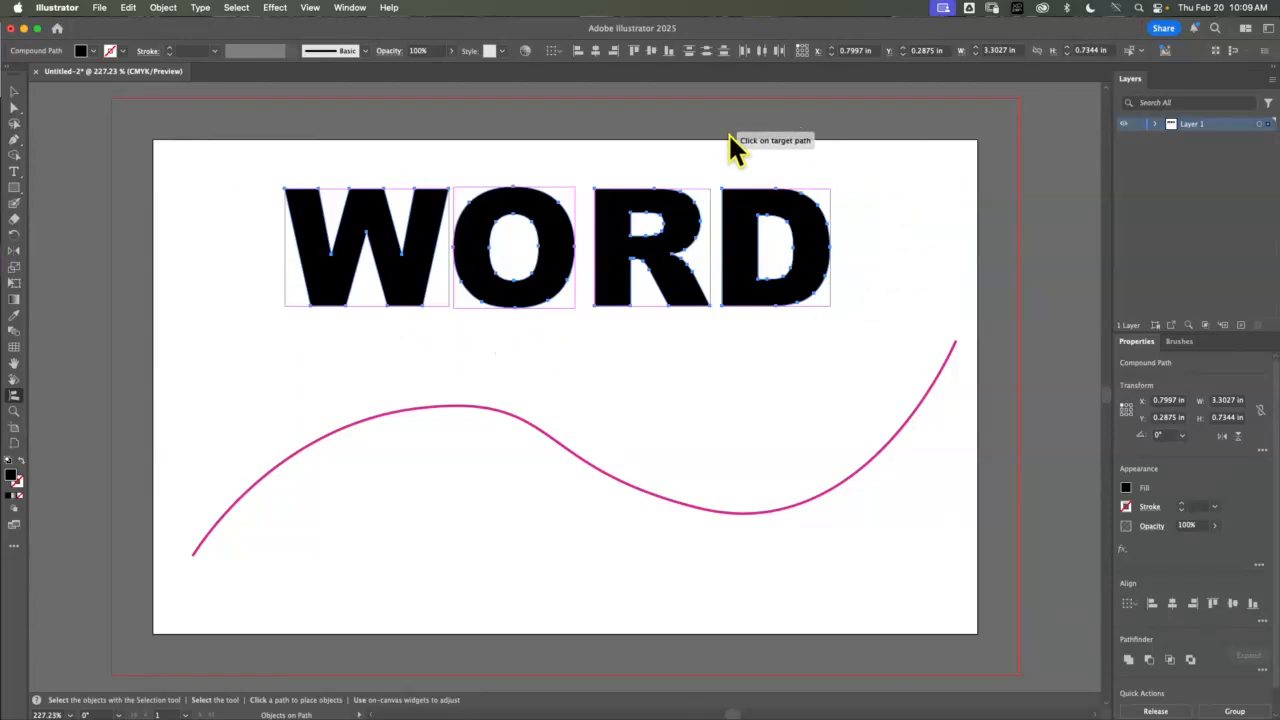
{"action": "left_click", "coordinate": [519, 418]}
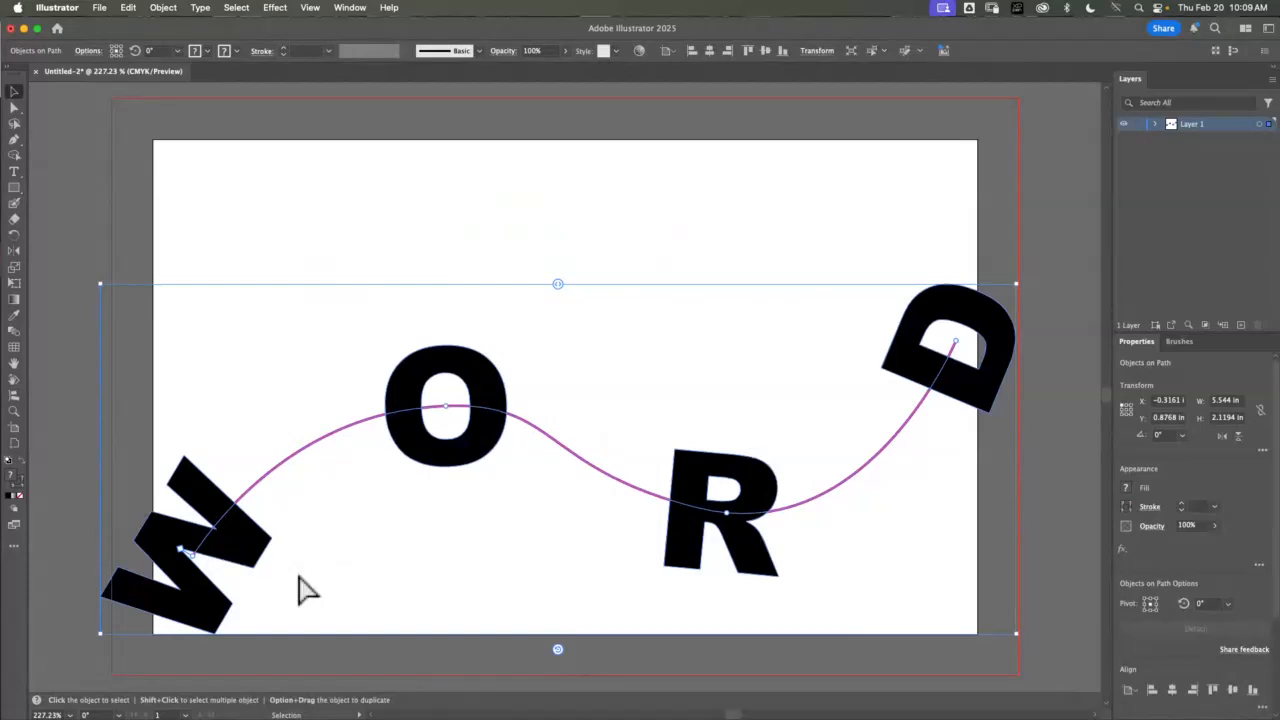
{"action": "key", "text": "super+z"}
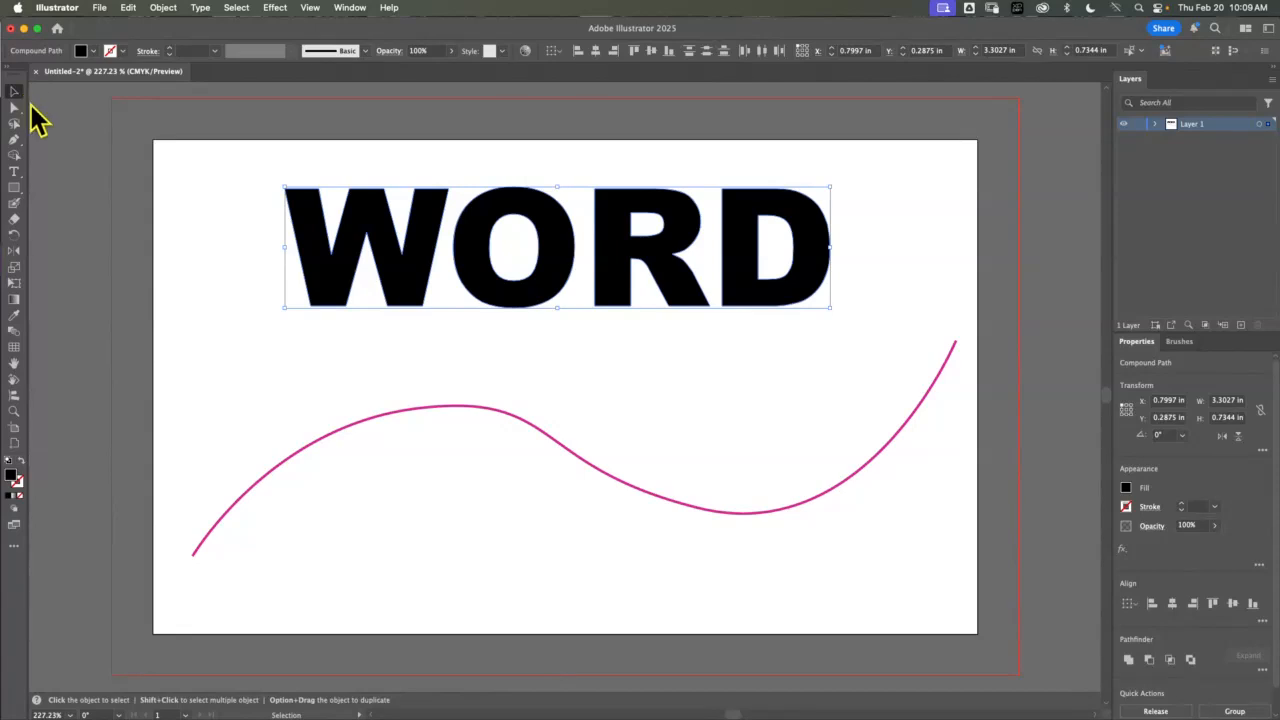
Try the Objects on Path tool with nothing selected and dismiss its instructions
{"action": "left_click", "coordinate": [120, 150]}
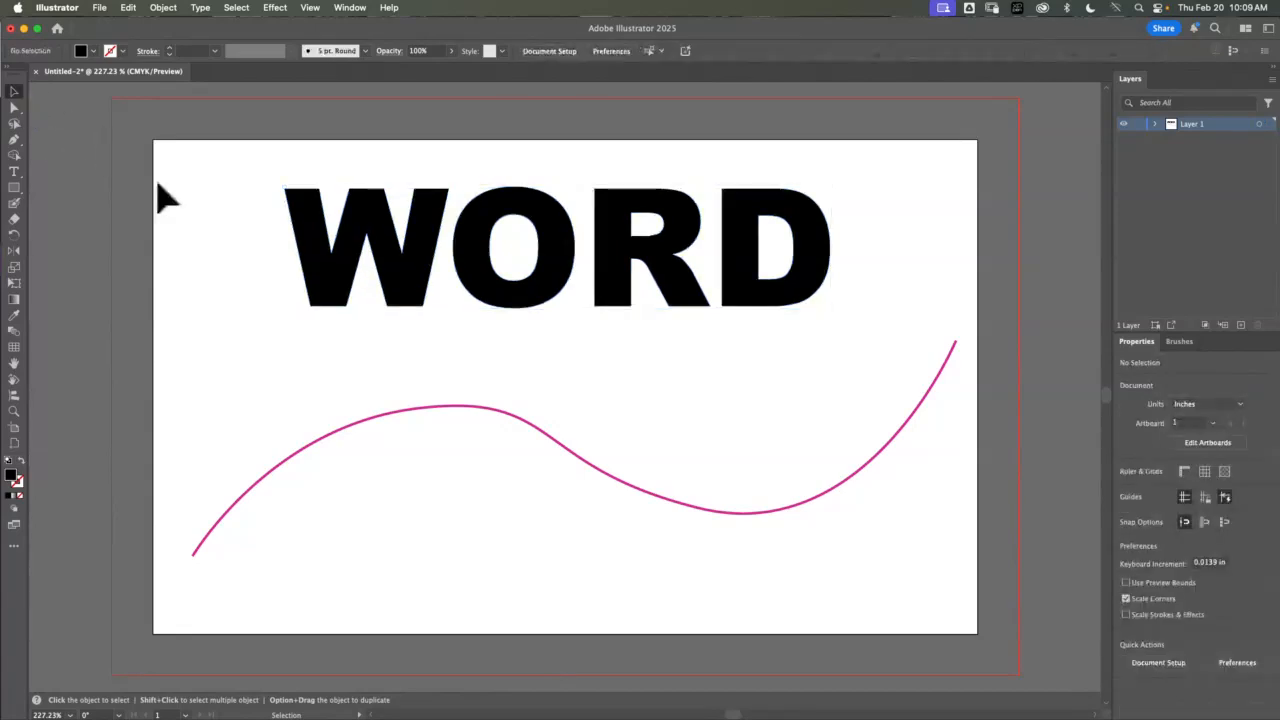
{"action": "left_click", "coordinate": [14, 395]}
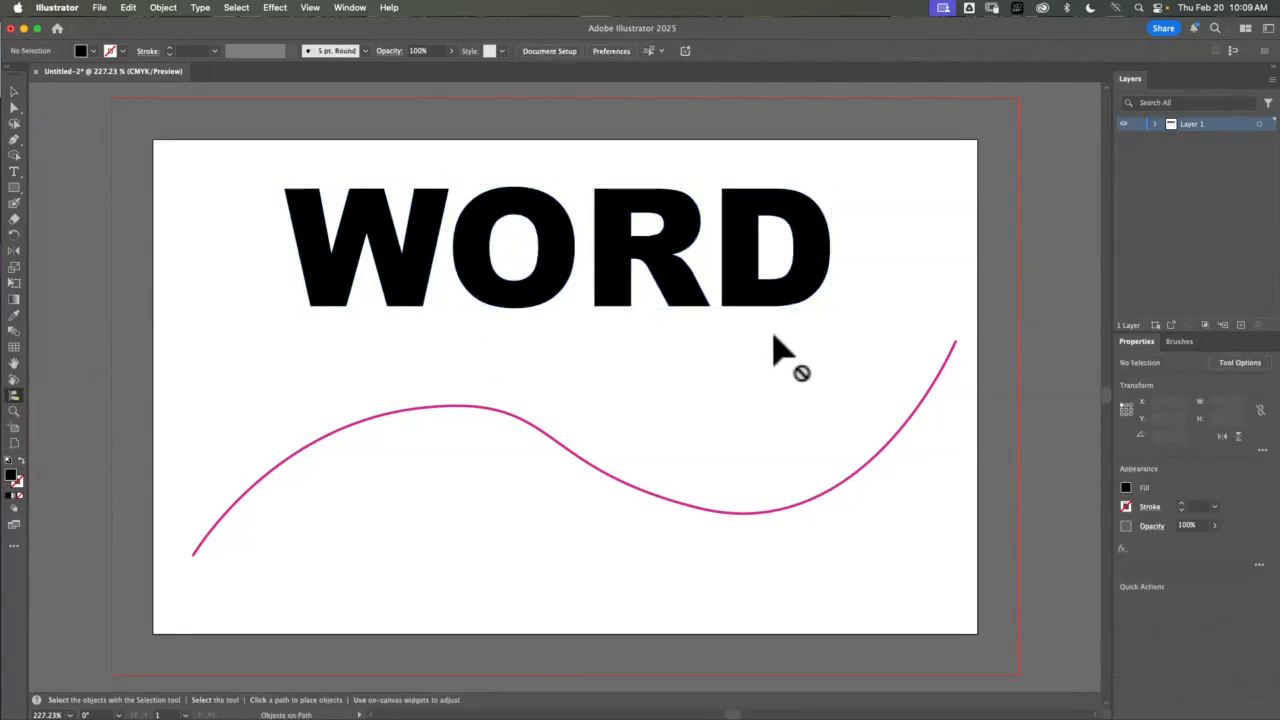
{"action": "left_click", "coordinate": [840, 318]}
{"action": "left_click", "coordinate": [699, 397]}
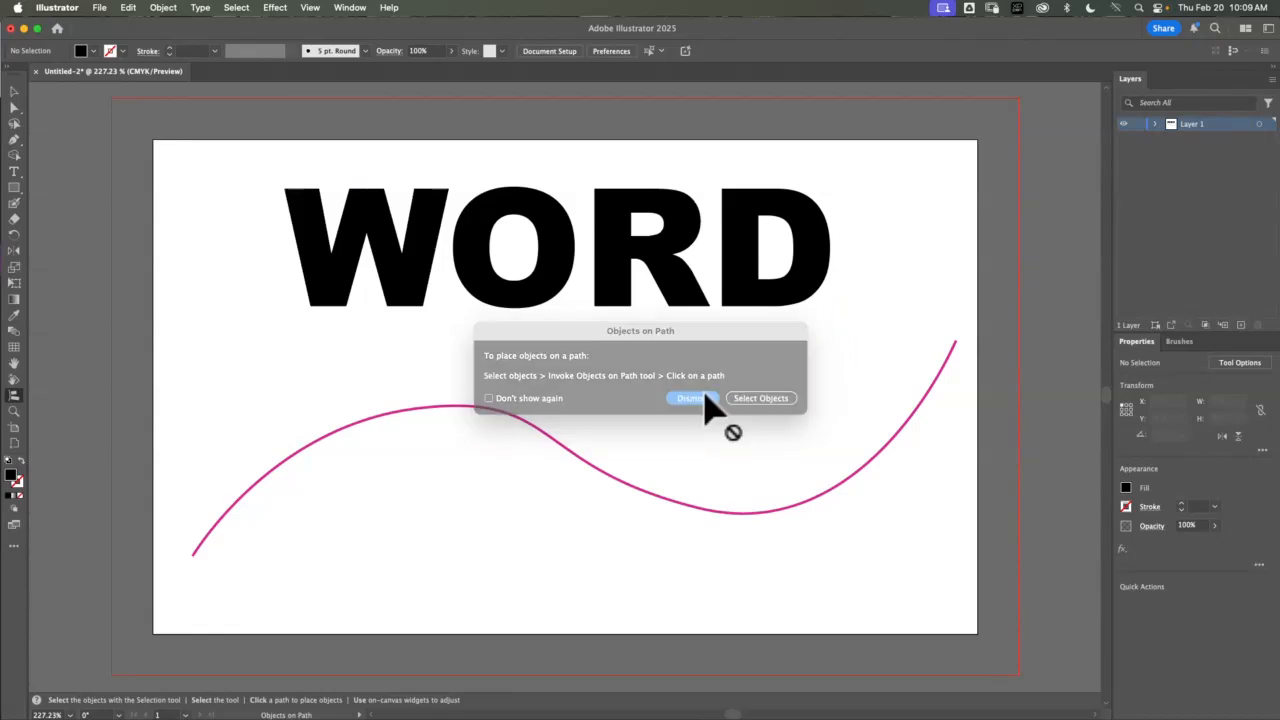
{"action": "left_click", "coordinate": [365, 220]}
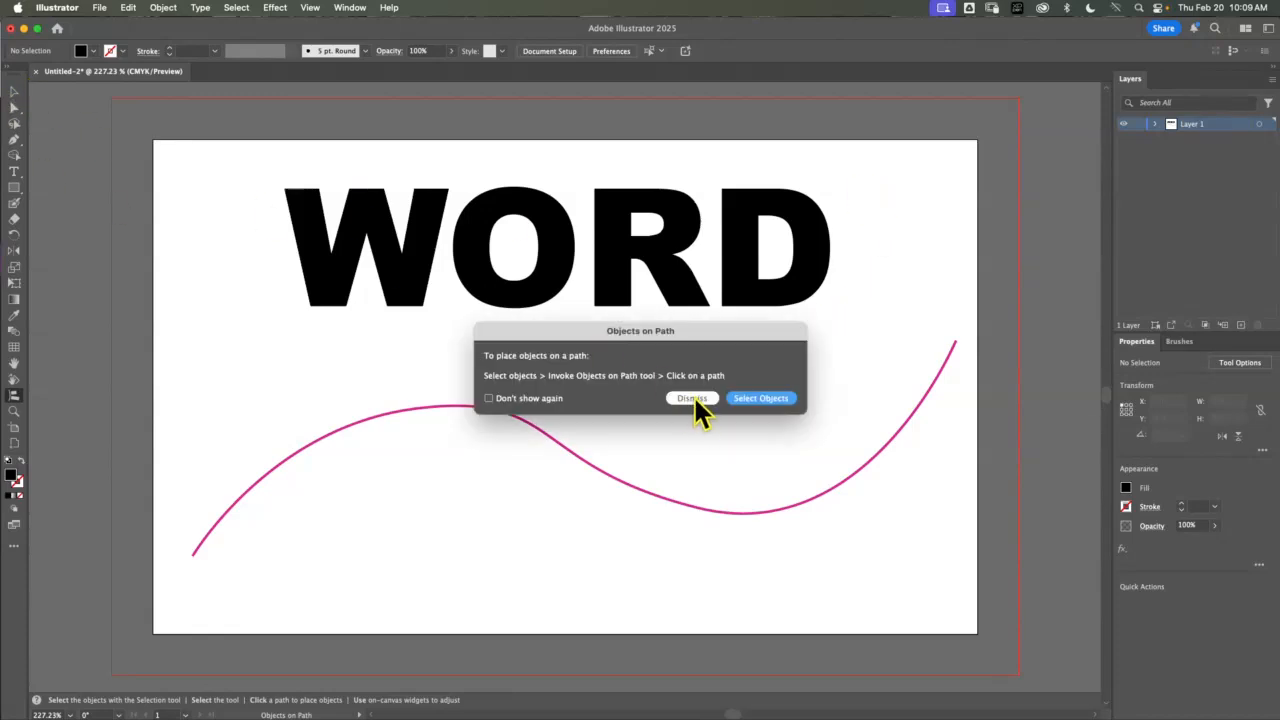
{"action": "left_click", "coordinate": [693, 397]}
{"action": "left_click", "coordinate": [15, 91]}
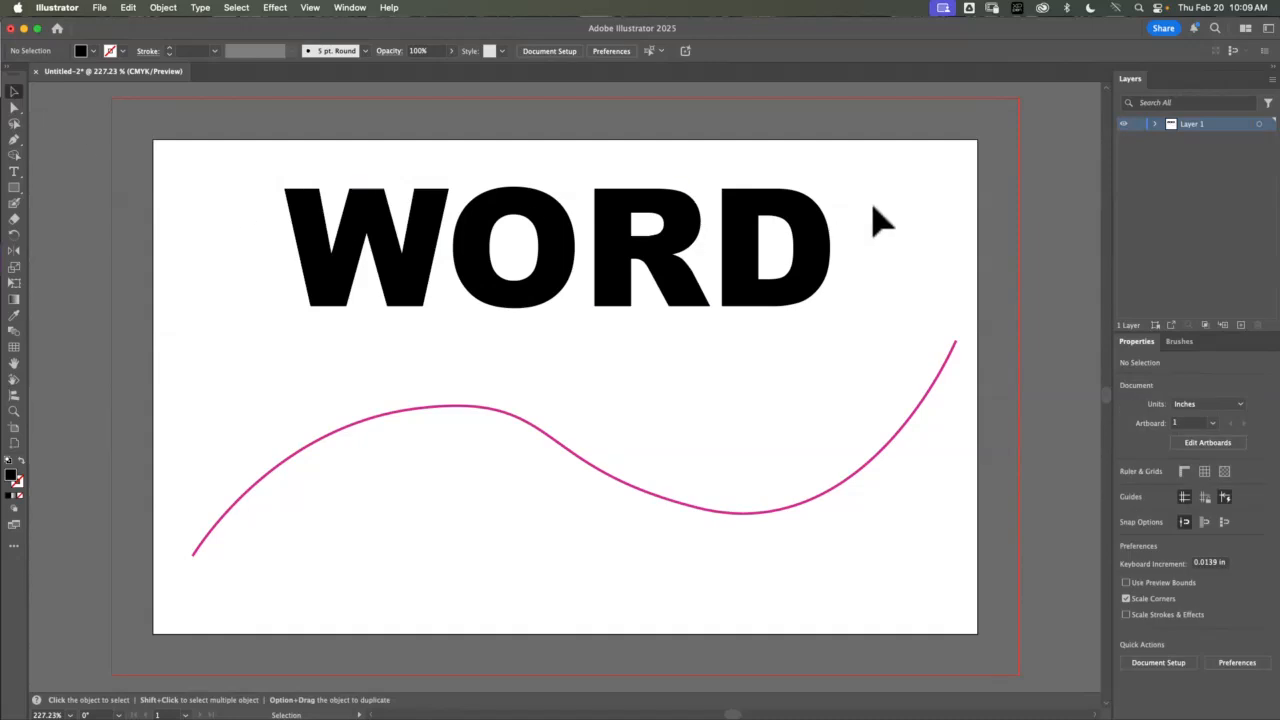
Attach all four outlined letters to the magenta curve with the Objects on Path tool
{"action": "left_click", "coordinate": [805, 225]}
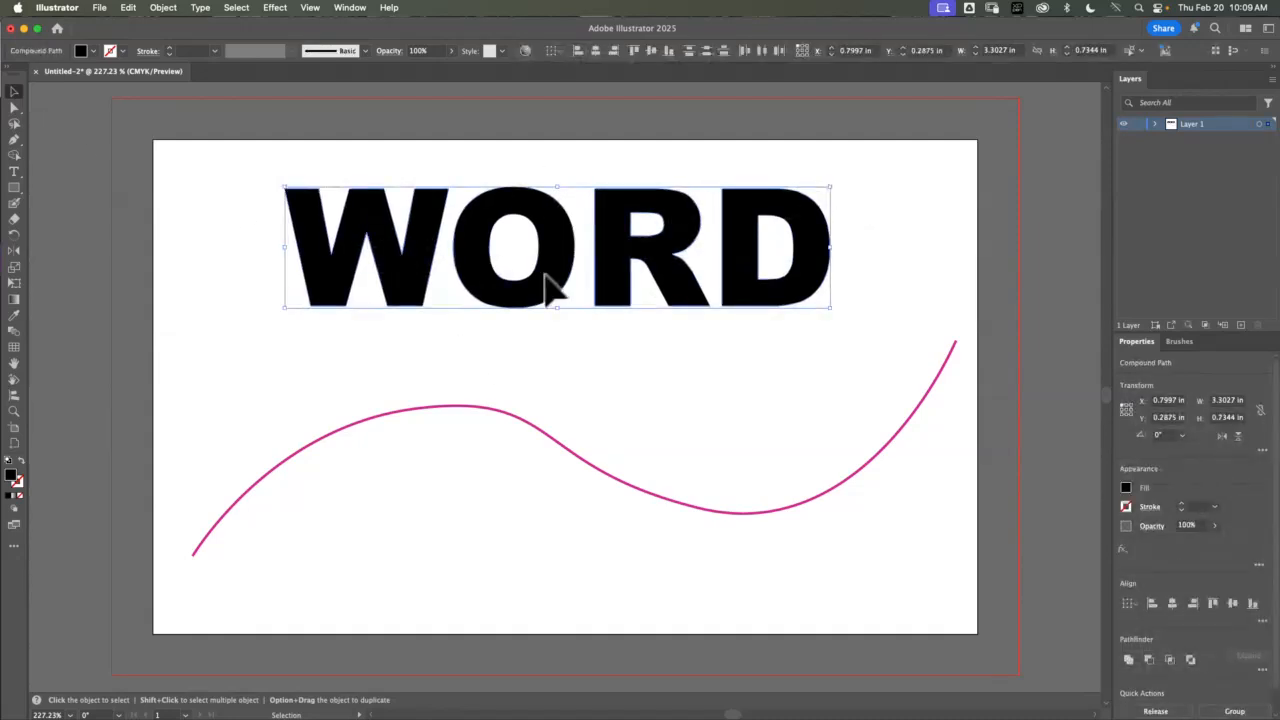
{"action": "left_click", "coordinate": [13, 395]}
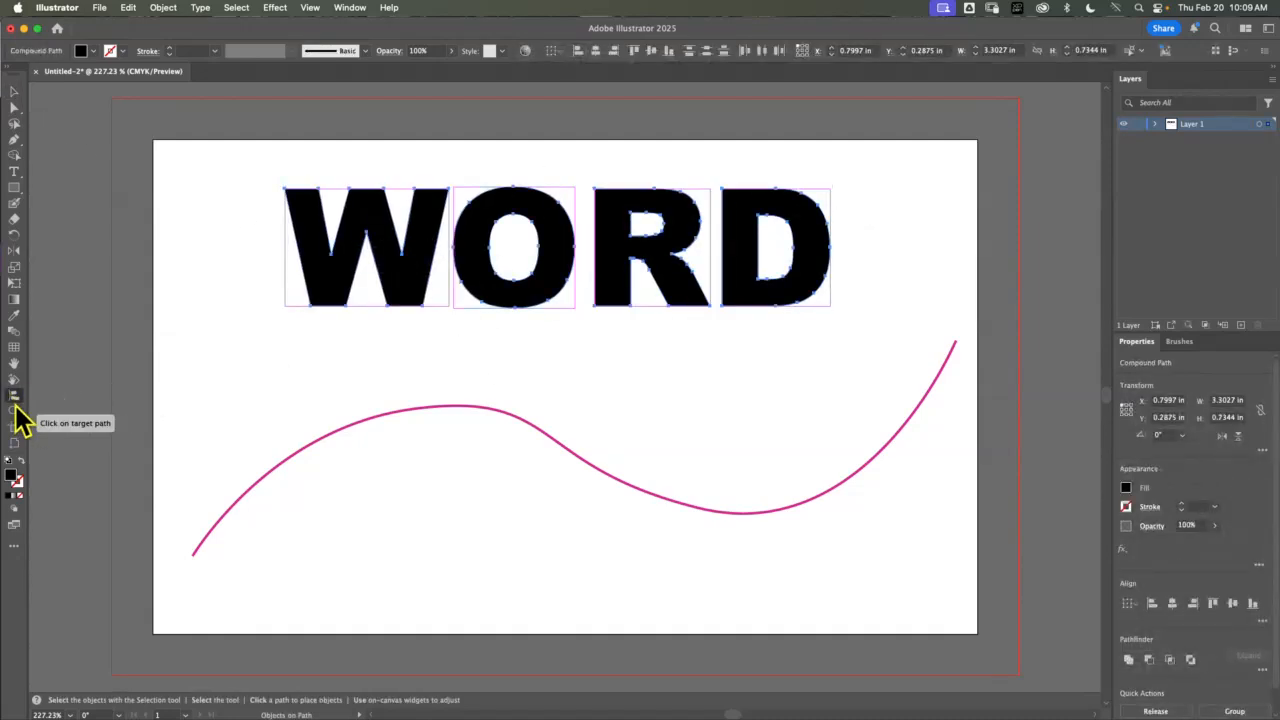
{"action": "left_click", "coordinate": [497, 415]}
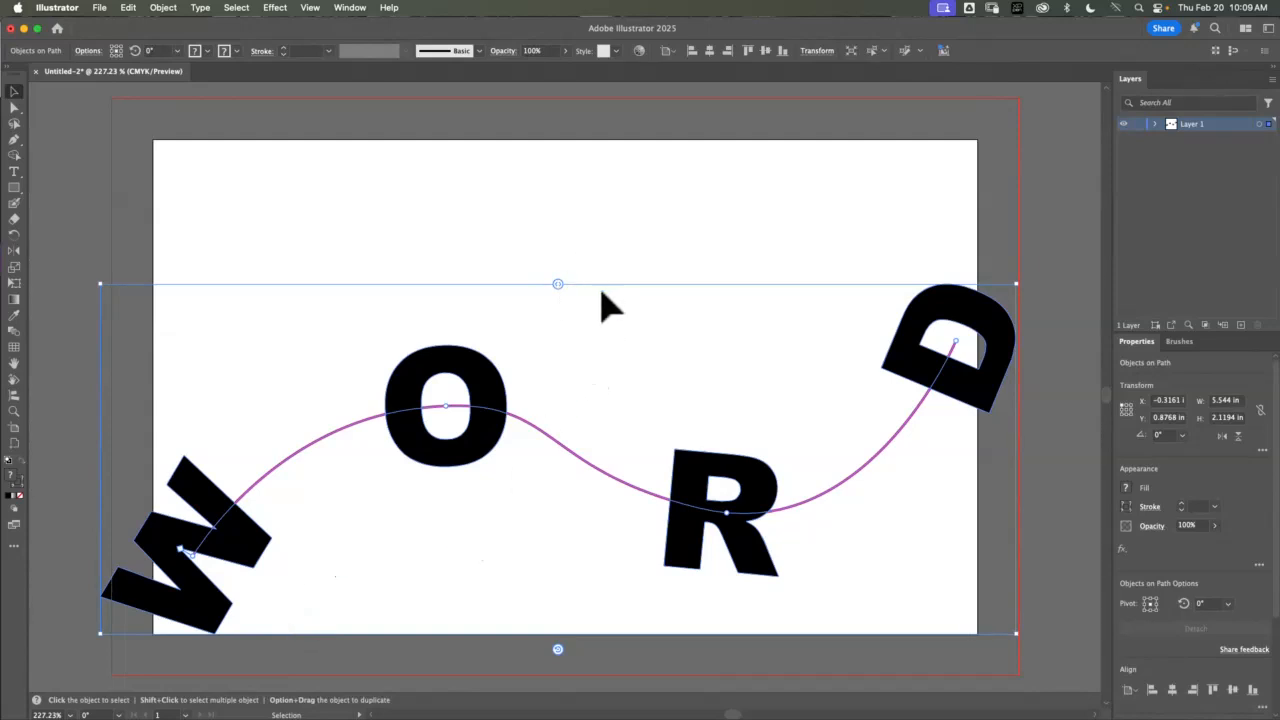
Tighten the spacing between the letters on the curve and slide the whole word toward the curve's middle
{"action": "left_click_drag", "start_coordinate": [558, 286], "coordinate": [397, 290]}
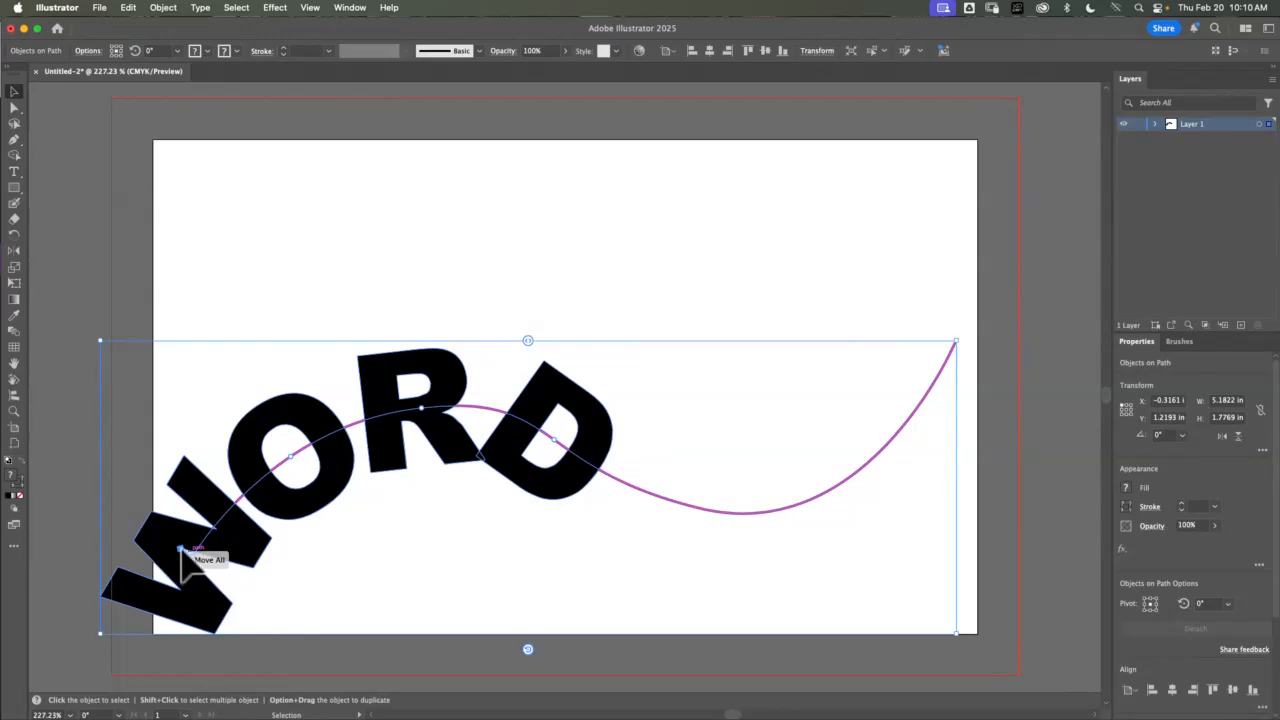
{"action": "left_click_drag", "start_coordinate": [182, 556], "coordinate": [414, 482]}
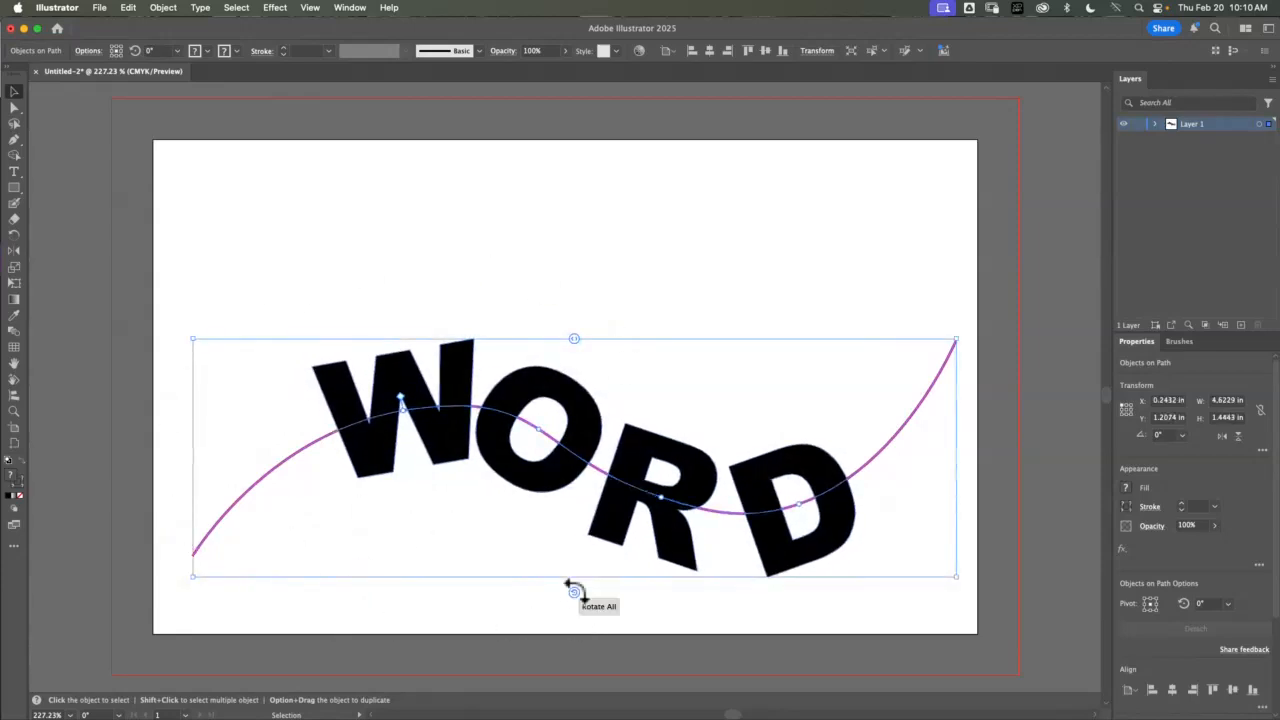
Rotate all the letters on the curve to about 354.71° and shift the word slightly to the right along it
{"action": "left_click_drag", "start_coordinate": [574, 593], "coordinate": [540, 683]}
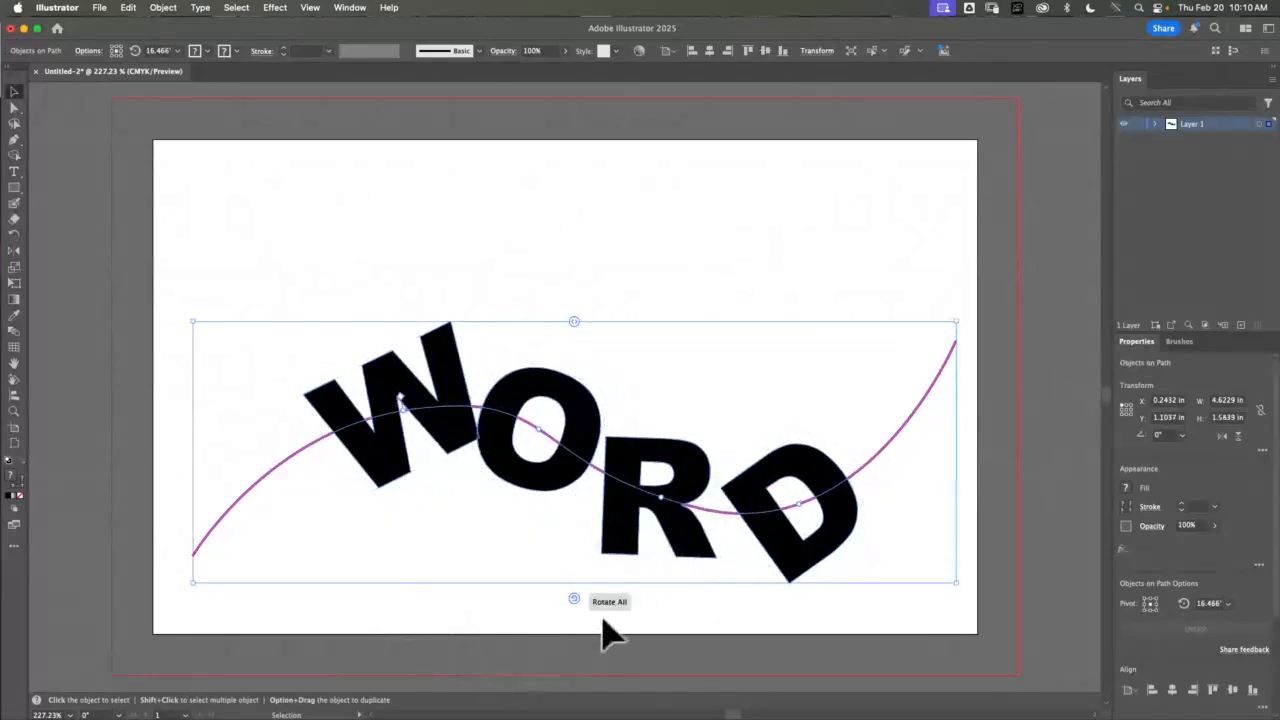
{"action": "mouse_move", "coordinate": [574, 598]}
{"action": "left_mouse_down"}
{"action": "mouse_move", "coordinate": [625, 535]}
{"action": "mouse_move", "coordinate": [497, 560]}
{"action": "mouse_move", "coordinate": [543, 606]}
{"action": "mouse_move", "coordinate": [580, 616]}
{"action": "left_mouse_up"}
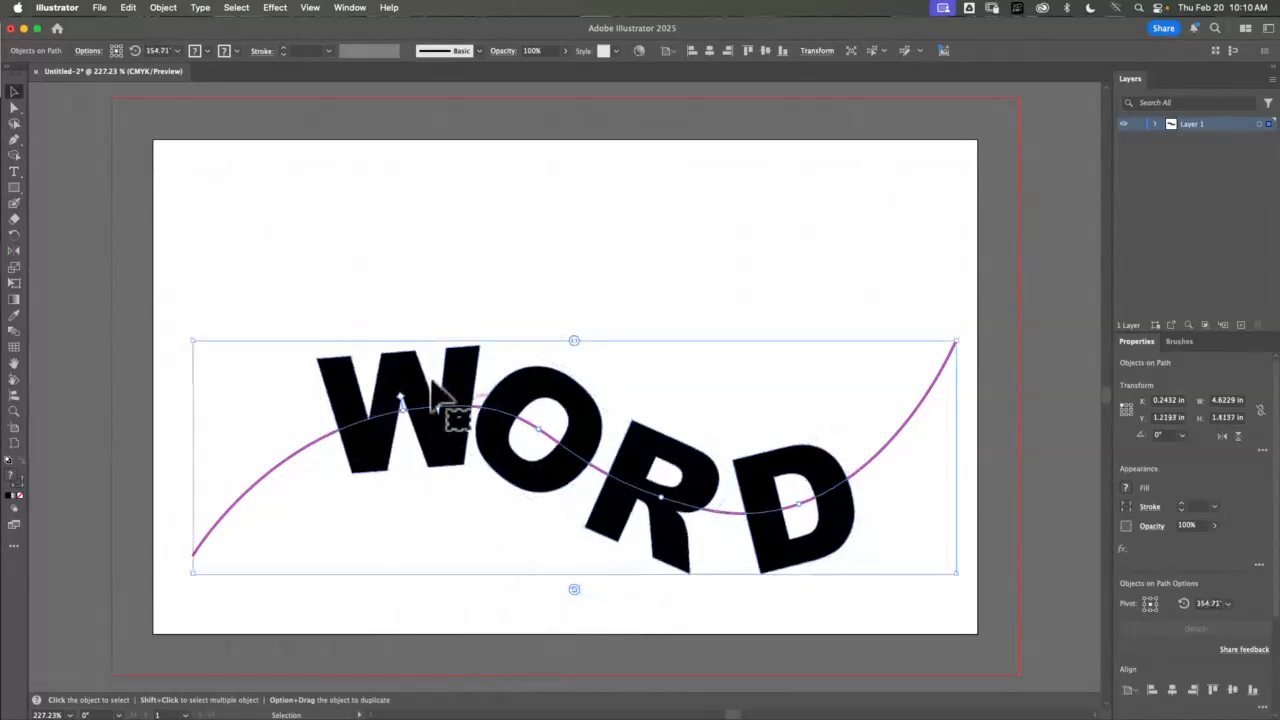
{"action": "mouse_move", "coordinate": [414, 400]}
{"action": "left_mouse_down"}
{"action": "mouse_move", "coordinate": [423, 412]}
{"action": "mouse_move", "coordinate": [433, 400]}
{"action": "left_mouse_up"}
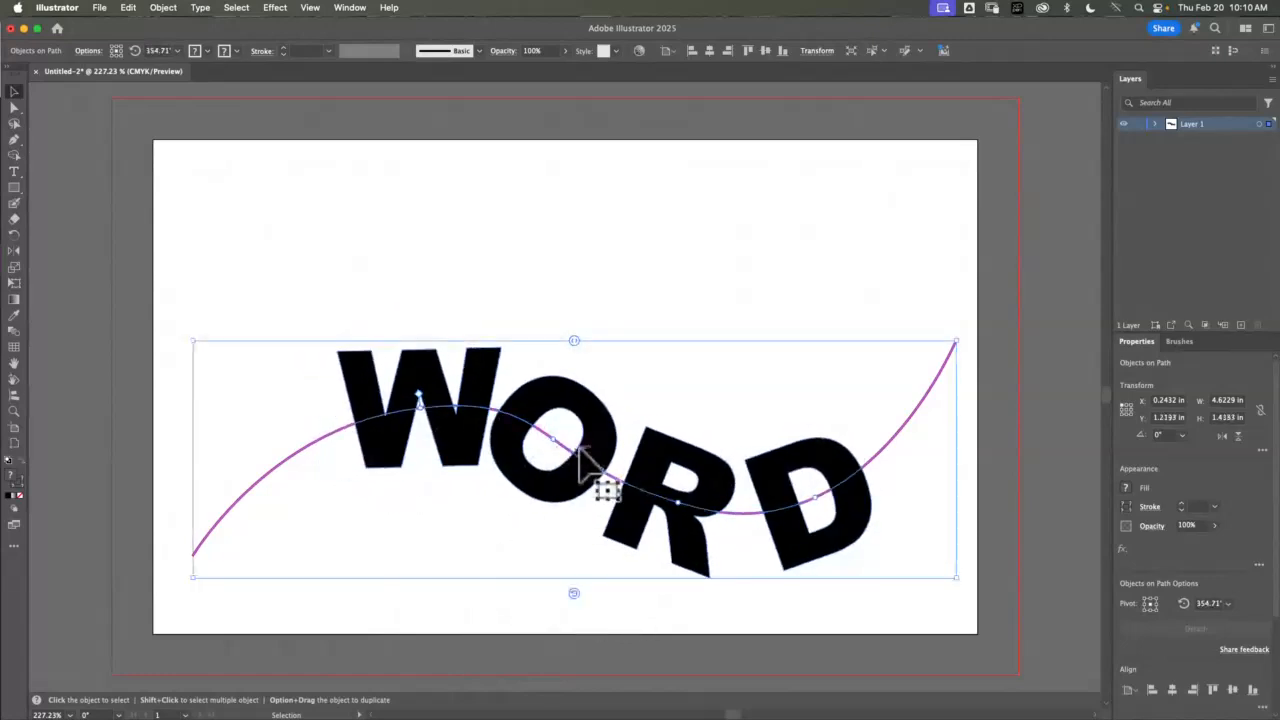
Try sliding the letters O, R and D individually along the curve
{"action": "mouse_move", "coordinate": [553, 438]}
{"action": "left_mouse_down"}
{"action": "mouse_move", "coordinate": [576, 428]}
{"action": "mouse_move", "coordinate": [566, 452]}
{"action": "left_mouse_up"}
{"action": "left_click", "coordinate": [558, 442]}
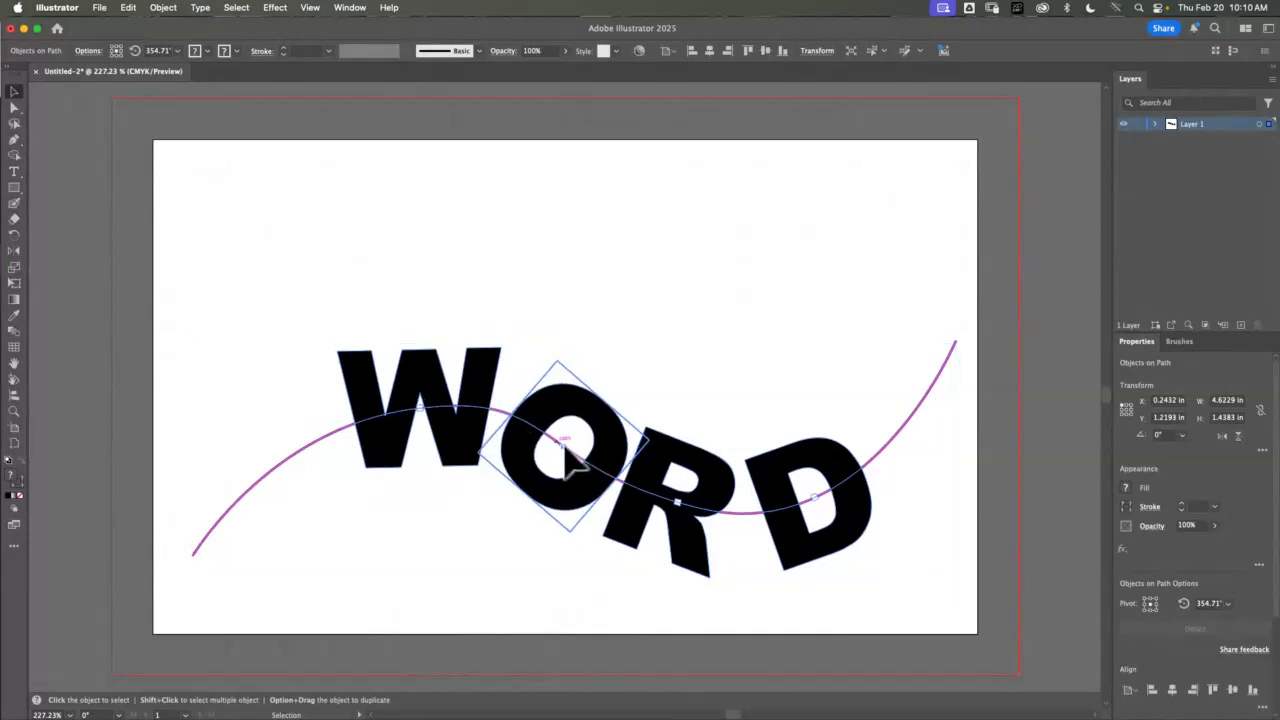
{"action": "left_click", "coordinate": [694, 506]}
{"action": "left_click_drag", "start_coordinate": [694, 506], "coordinate": [856, 478]}
{"action": "left_click", "coordinate": [815, 499]}
{"action": "left_click", "coordinate": [812, 497]}
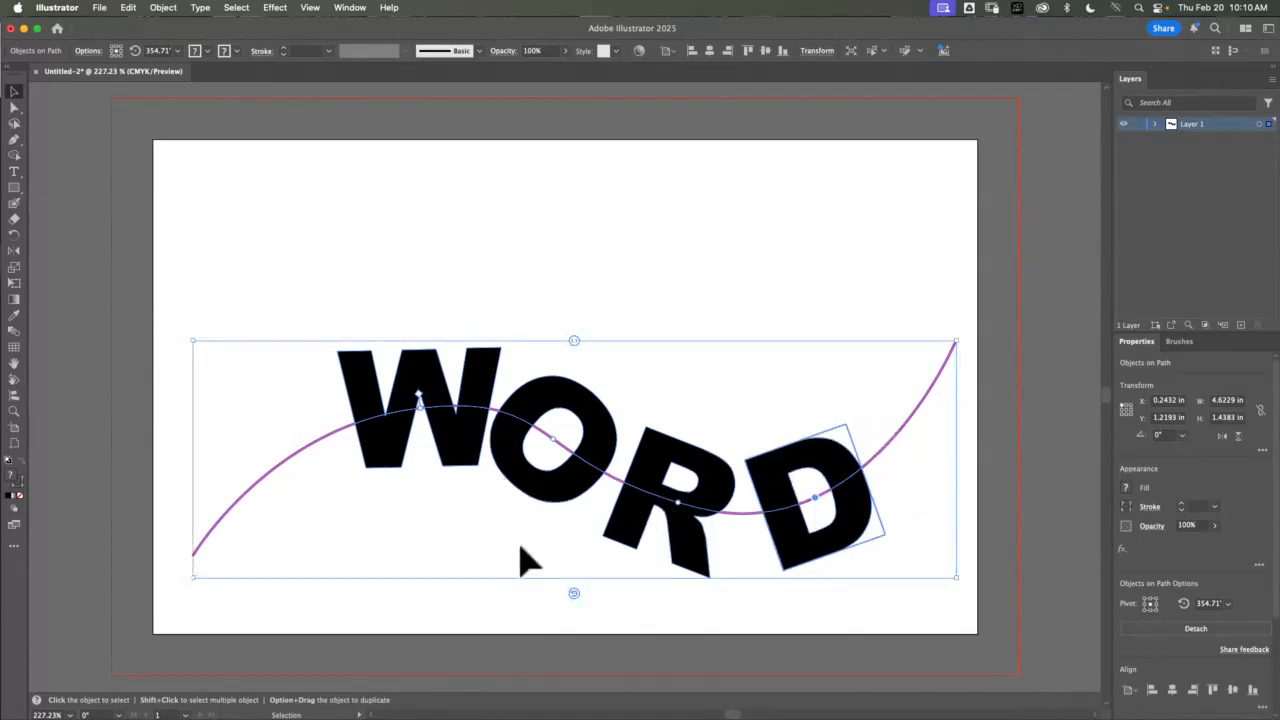
Widen the spacing between the letters slightly and slide the whole word a little back toward the curve's left end
{"action": "mouse_move", "coordinate": [575, 352]}
{"action": "left_mouse_down"}
{"action": "mouse_move", "coordinate": [549, 349]}
{"action": "mouse_move", "coordinate": [623, 343]}
{"action": "mouse_move", "coordinate": [592, 348]}
{"action": "left_mouse_up"}
{"action": "left_click_drag", "start_coordinate": [420, 397], "coordinate": [319, 442]}
{"action": "key", "text": "super+z"}
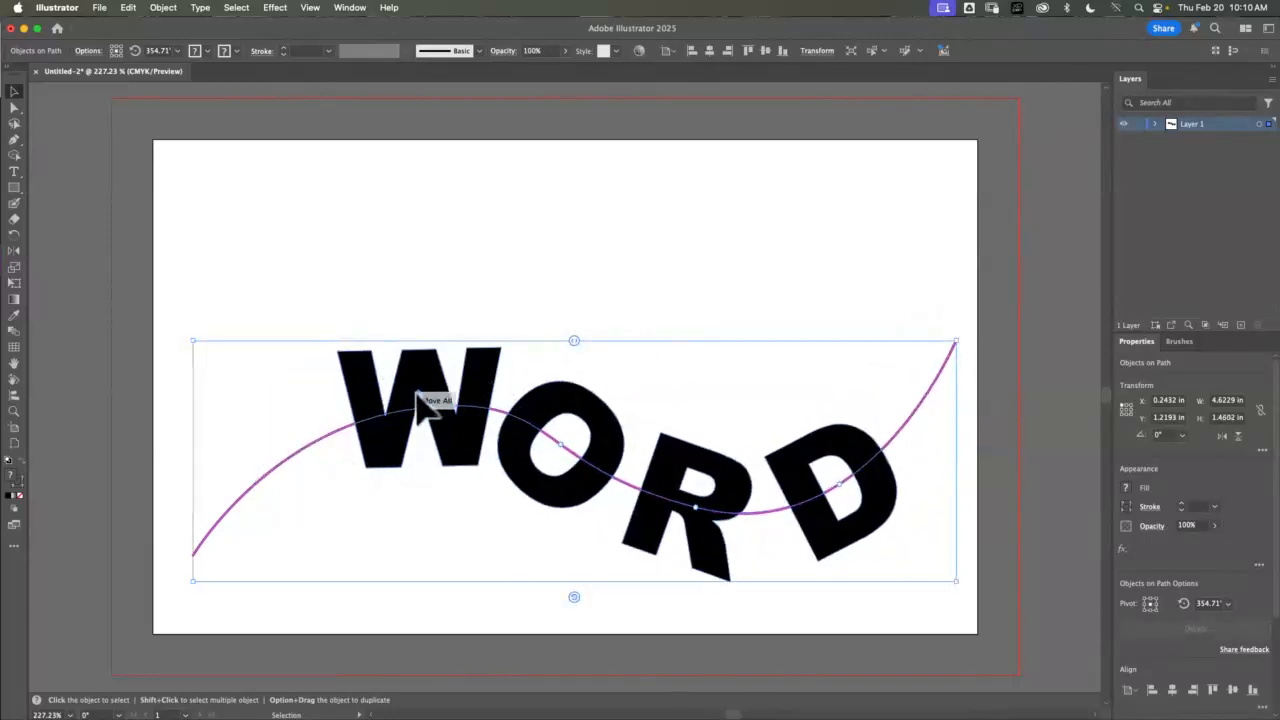
{"action": "mouse_move", "coordinate": [423, 409]}
{"action": "left_mouse_down"}
{"action": "mouse_move", "coordinate": [360, 425]}
{"action": "mouse_move", "coordinate": [440, 415]}
{"action": "left_mouse_up"}
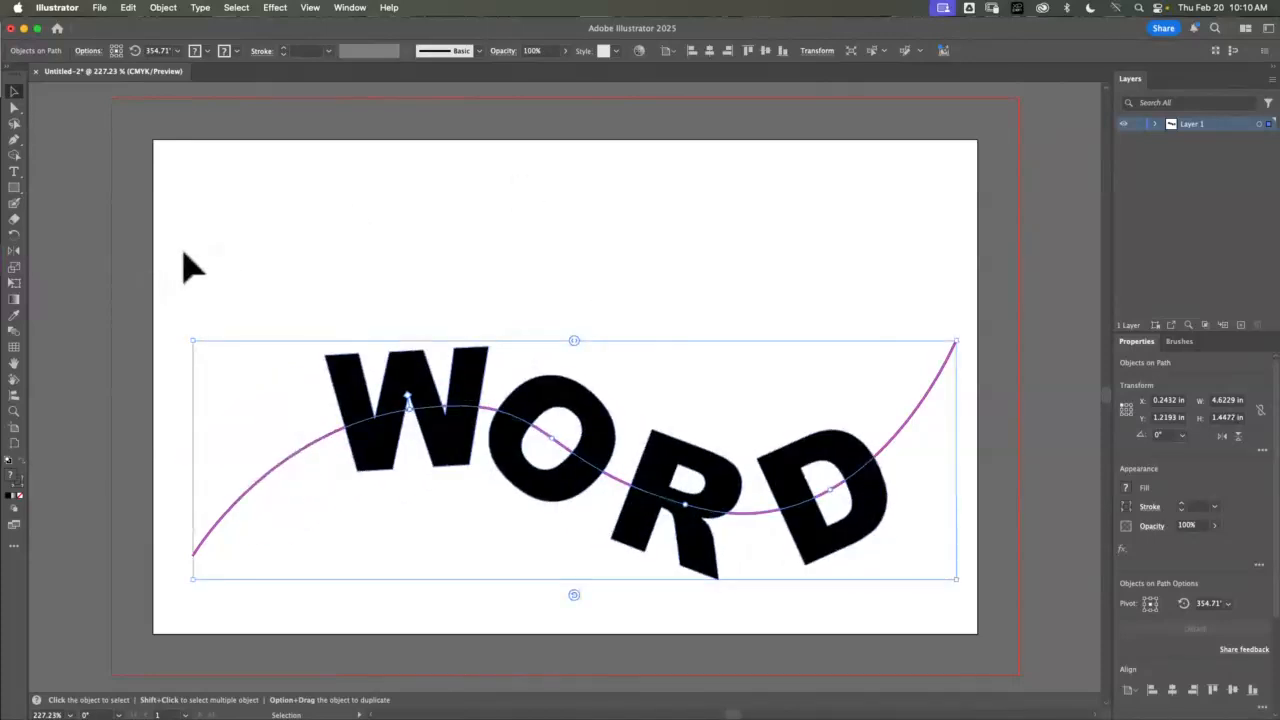
Delete the letters and their curve from the artboard
{"action": "left_click", "coordinate": [14, 171]}
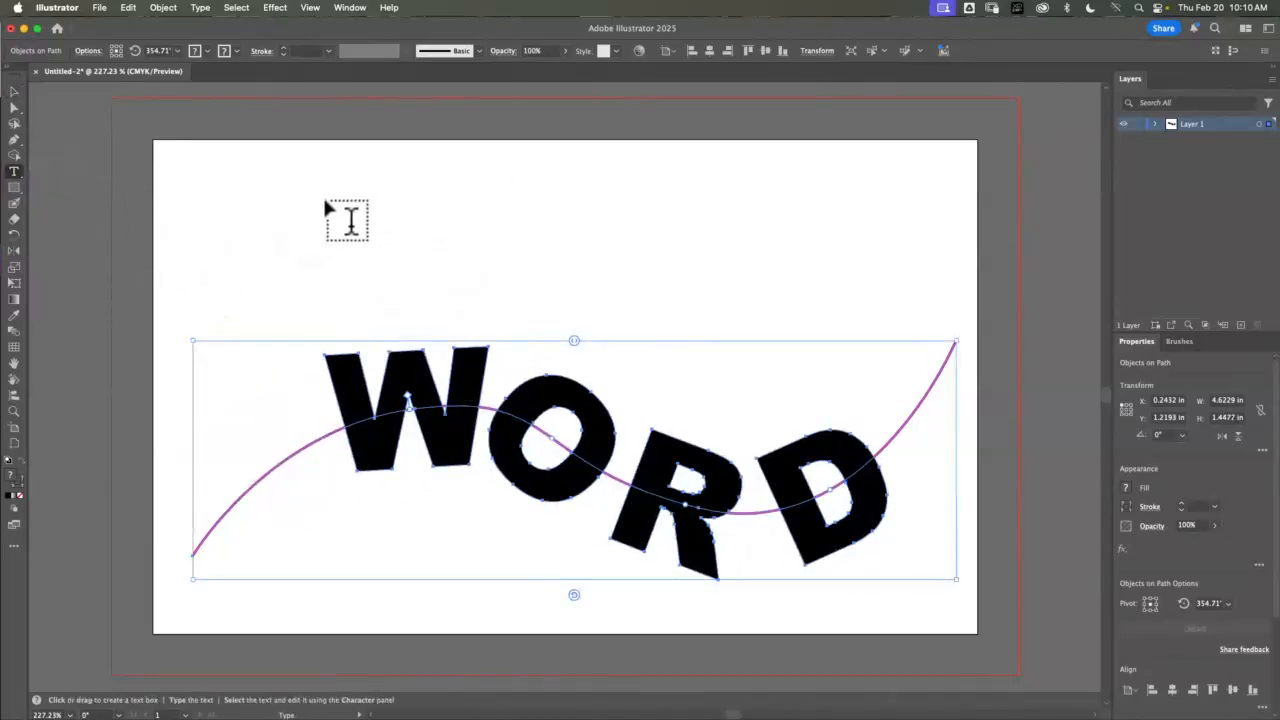
{"action": "left_click", "coordinate": [14, 91]}
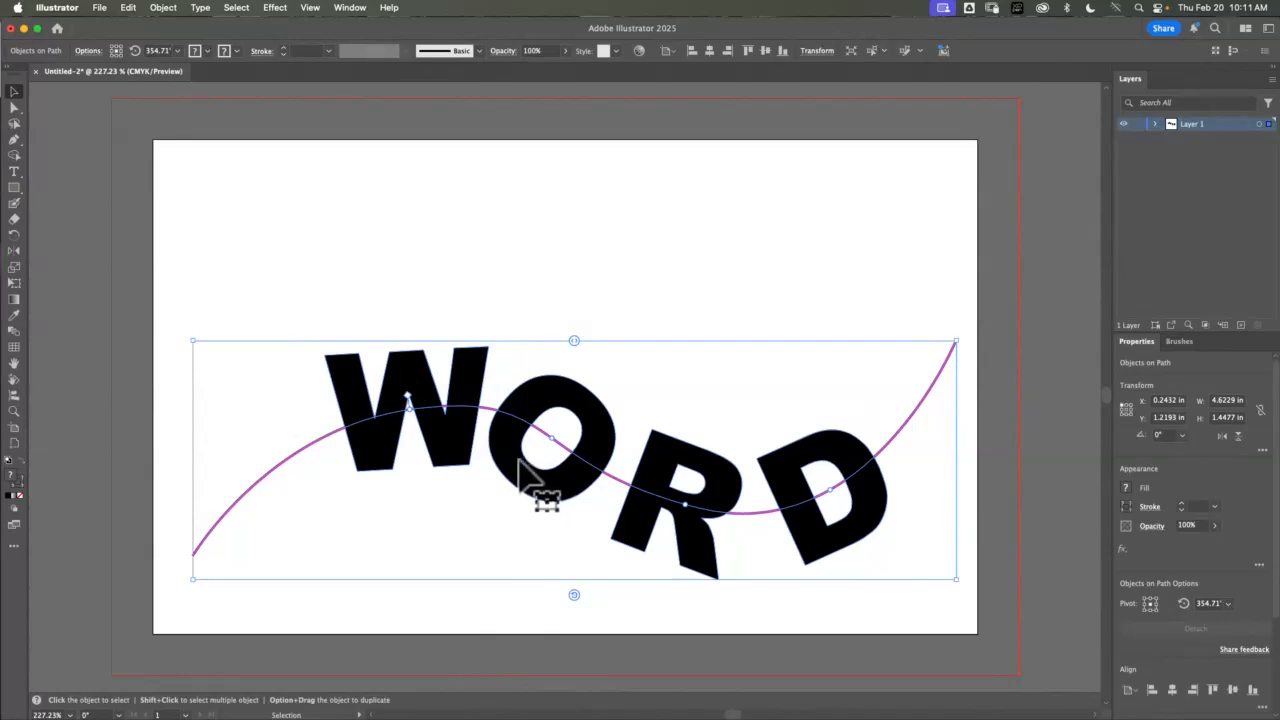
{"action": "key", "text": "Delete"}
Draw a black square about 0.39 in wide near the artboard's upper-left corner and deselect it
{"action": "left_click", "coordinate": [14, 187]}
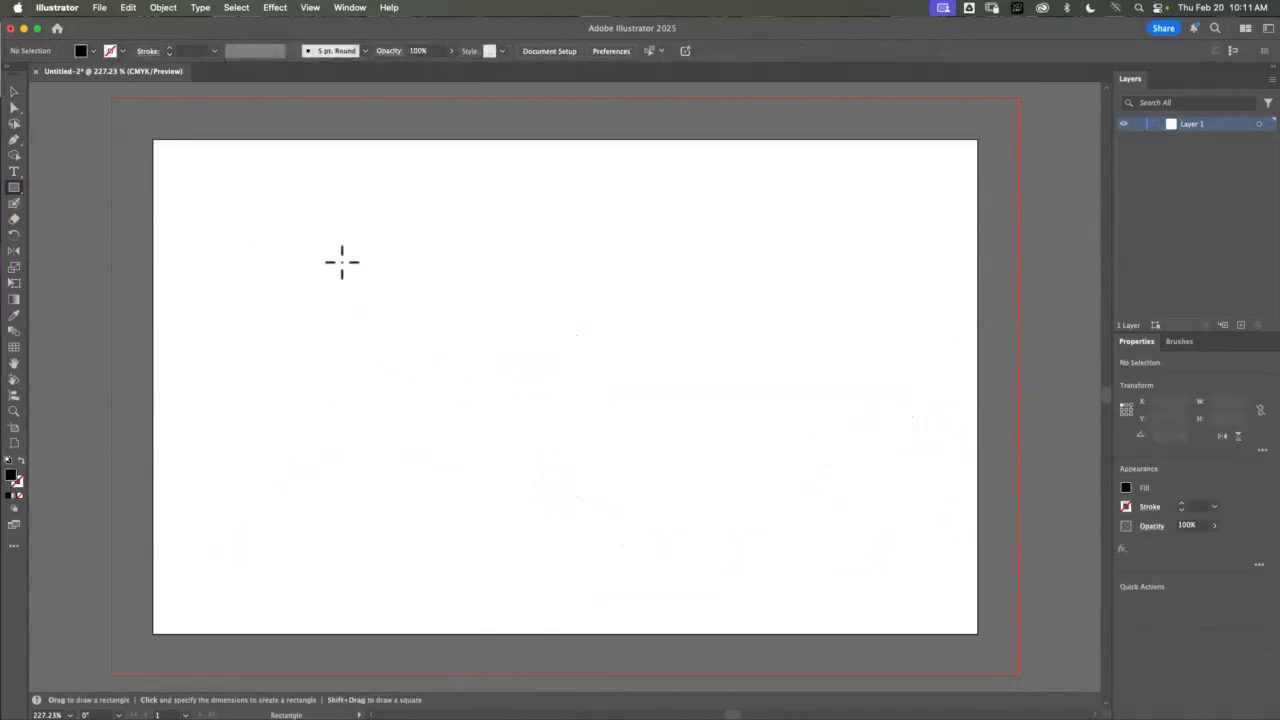
{"action": "left_click_drag", "start_coordinate": [250, 203], "coordinate": [314, 267]}
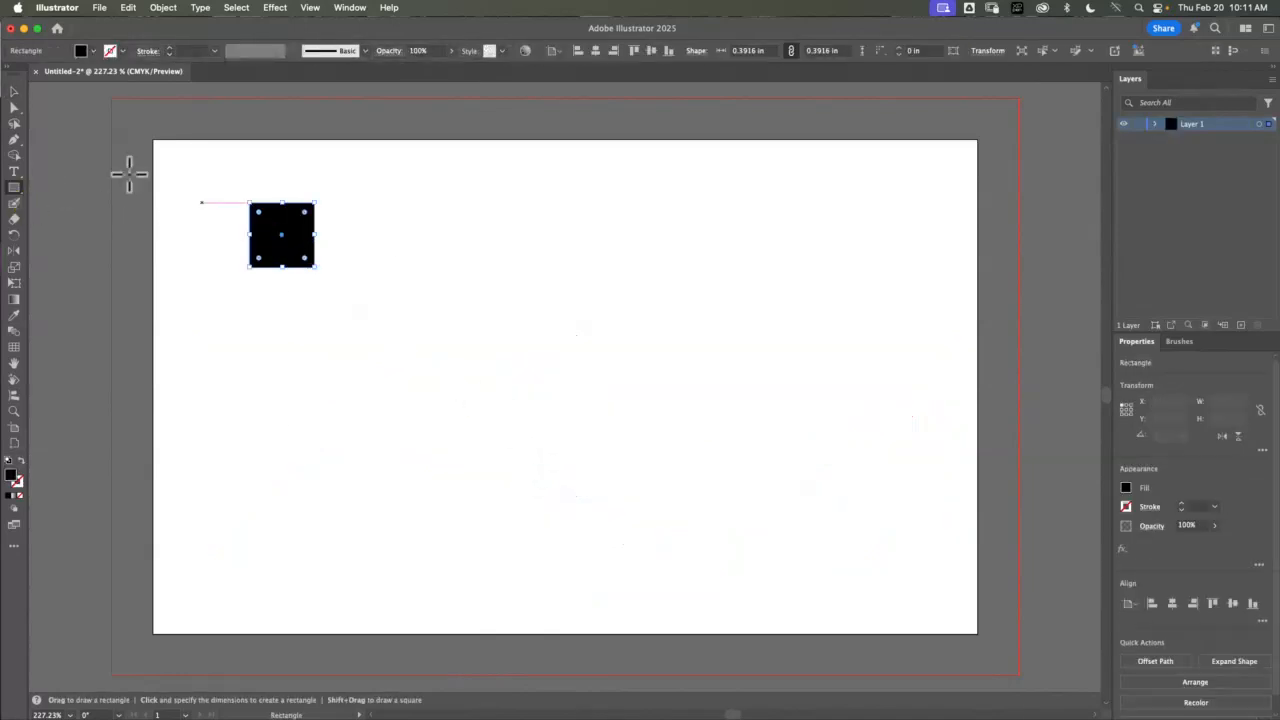
{"action": "left_click", "coordinate": [14, 91]}
{"action": "left_click", "coordinate": [329, 266]}
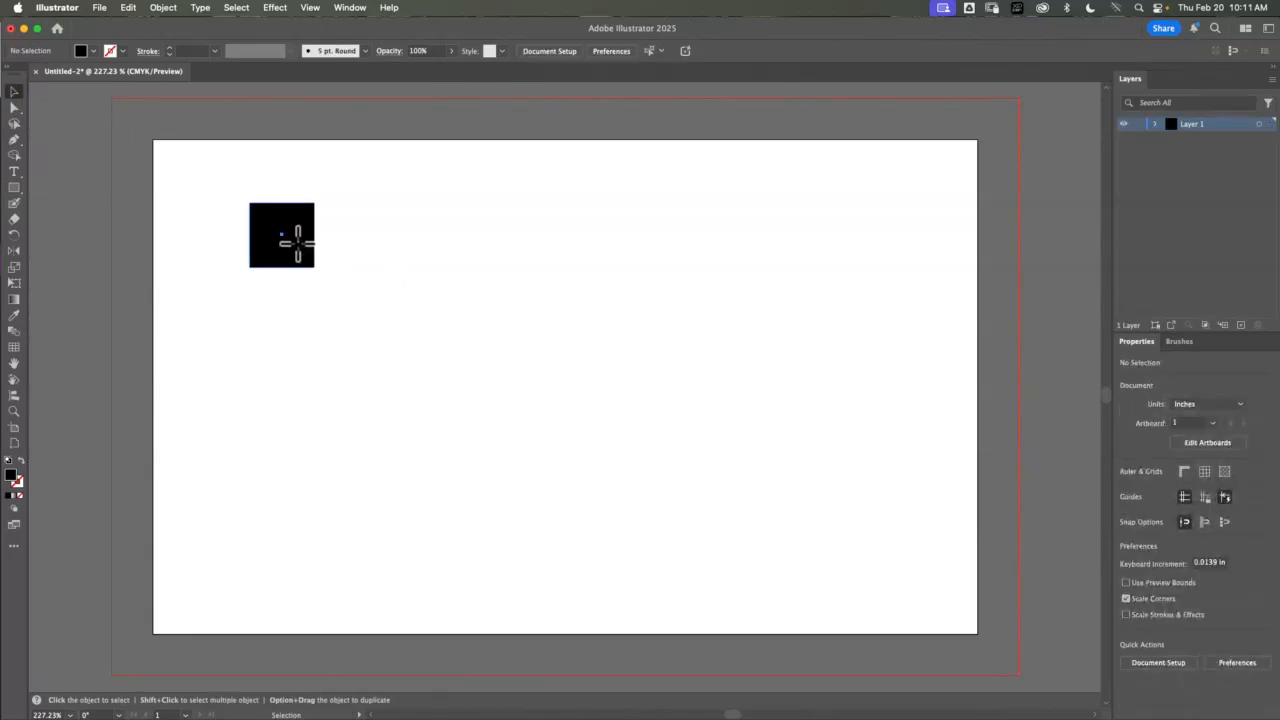
Duplicate the square to its right and repeat the copy to form an evenly spaced row of eight squares
{"action": "left_click_drag", "start_coordinate": [298, 243], "coordinate": [391, 253]}
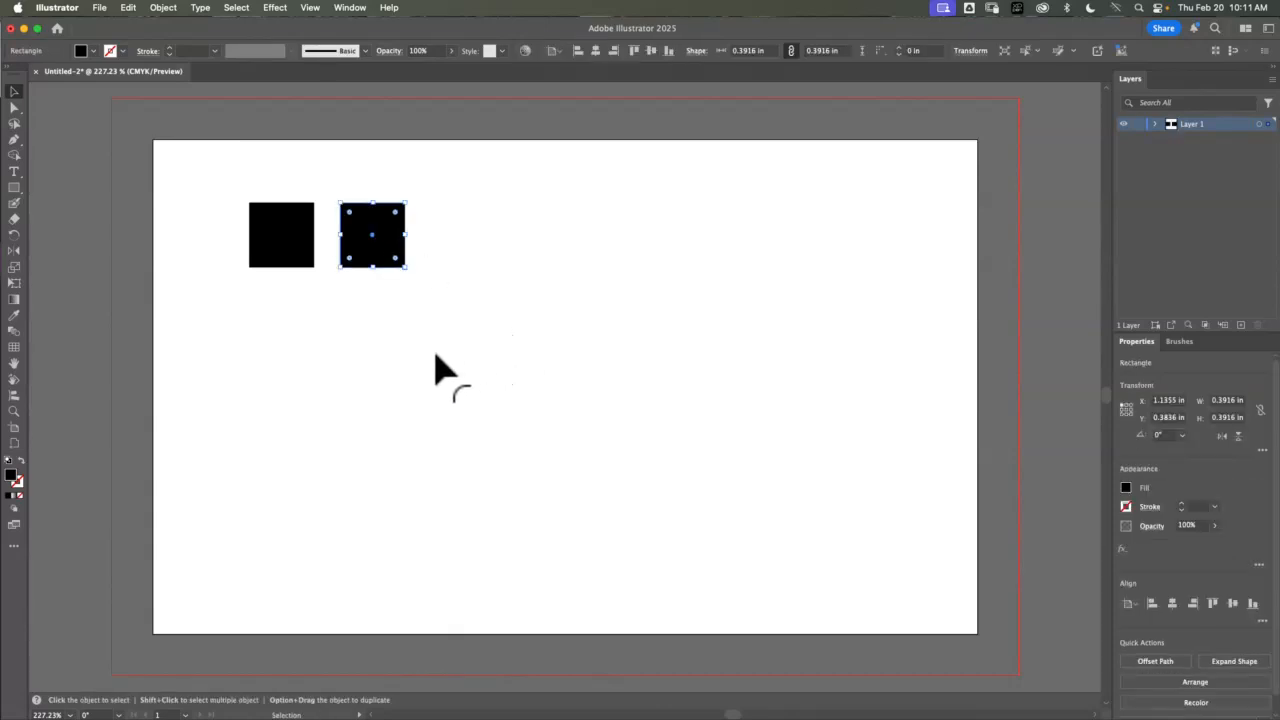
{"action": "key", "text": "super+d"}
{"action": "key", "text": "super+d"}
{"action": "key", "text": "super+d"}
{"action": "key", "text": "super+d"}
{"action": "key", "text": "super+d"}
{"action": "key", "text": "super+d"}
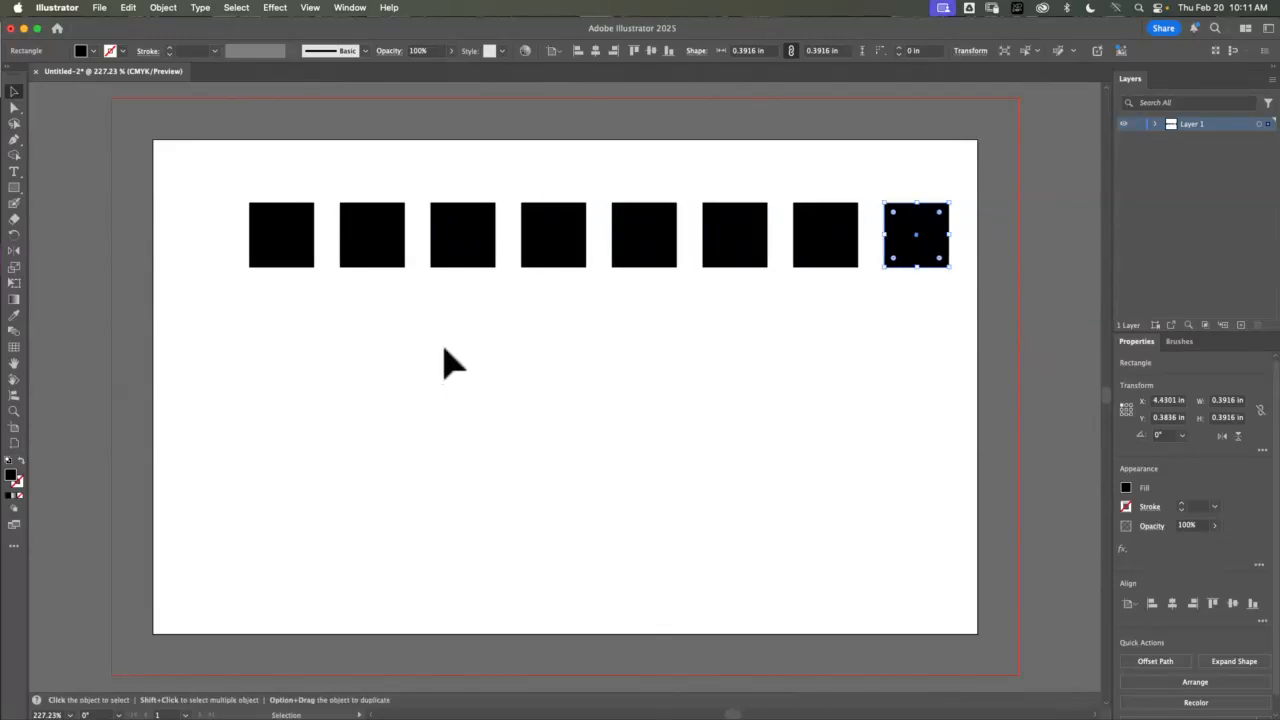
Draw a circle about 1.49 in wide below the row of squares and move it up closer to them
{"action": "mouse_move", "coordinate": [14, 188]}
{"action": "left_mouse_down"}
{"action": "mouse_move", "coordinate": [85, 232]}
{"action": "mouse_move", "coordinate": [82, 221]}
{"action": "left_mouse_up"}
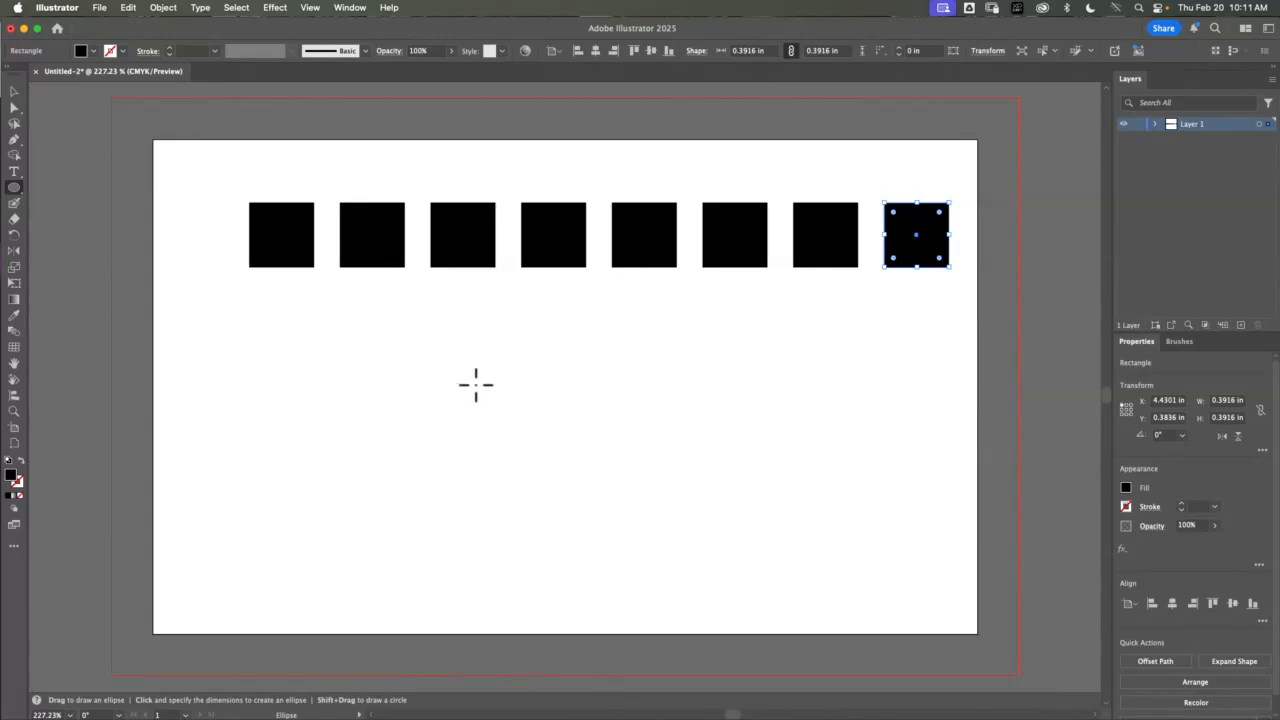
{"action": "left_click_drag", "start_coordinate": [474, 382], "coordinate": [720, 545]}
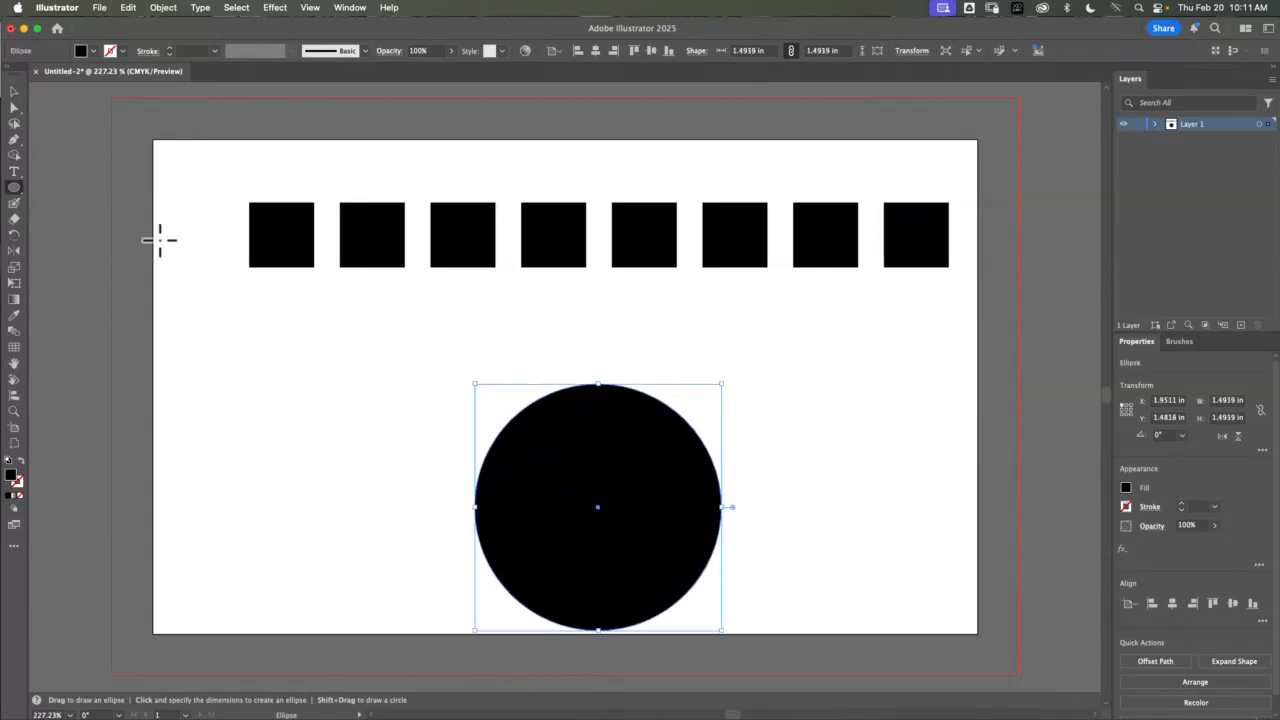
{"action": "left_click", "coordinate": [14, 91]}
{"action": "left_click_drag", "start_coordinate": [642, 474], "coordinate": [656, 424]}
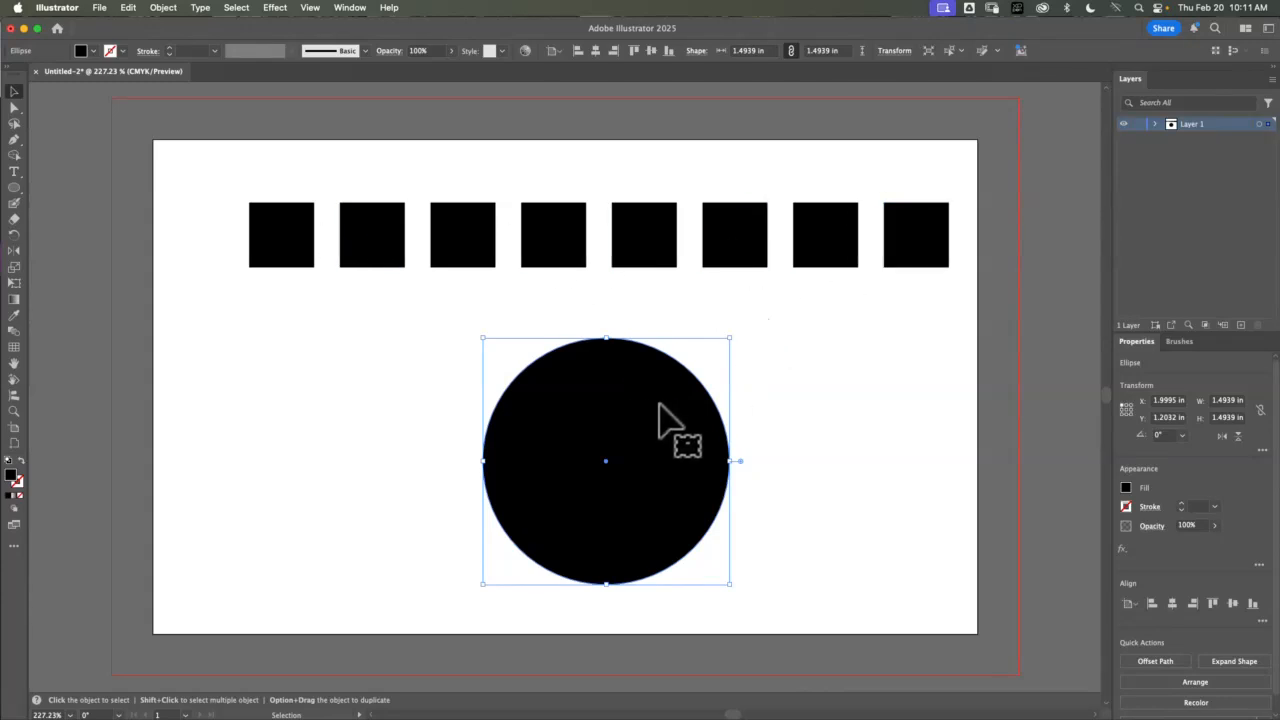
{"action": "left_click_drag", "start_coordinate": [658, 414], "coordinate": [657, 378]}
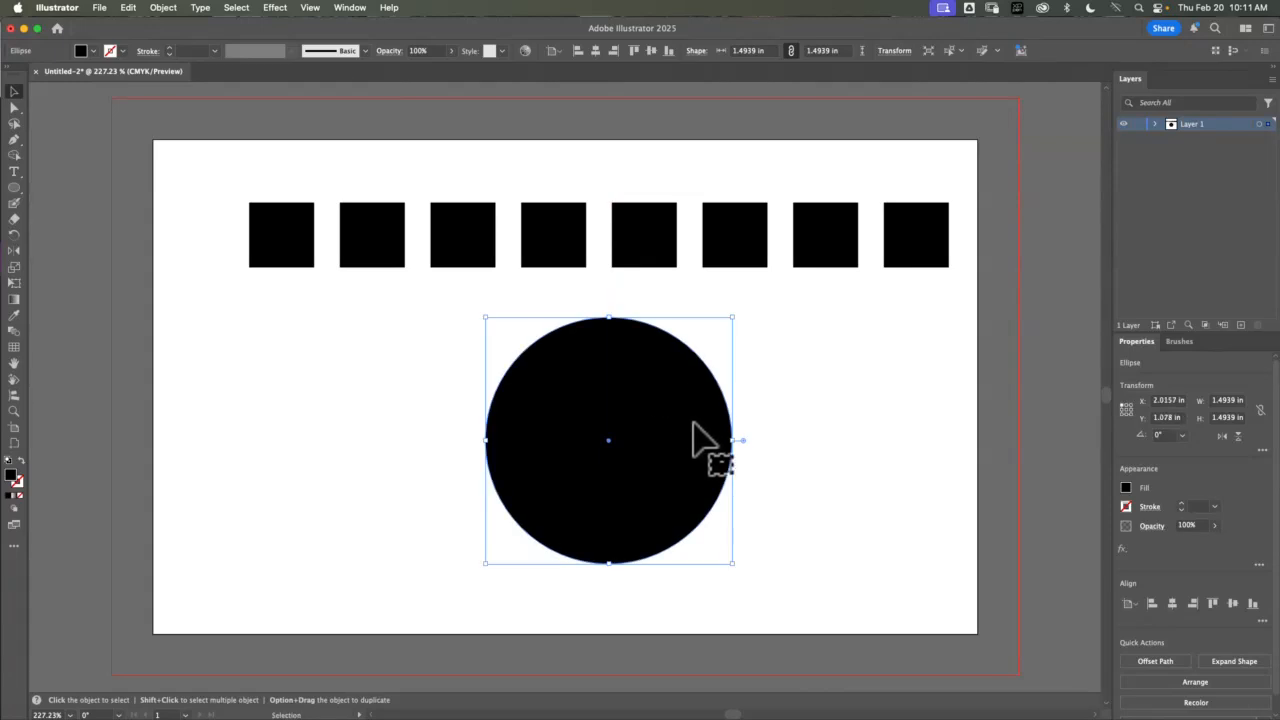
Remove the circle's fill and give it a magenta 1 pt stroke
{"action": "left_click", "coordinate": [1127, 488]}
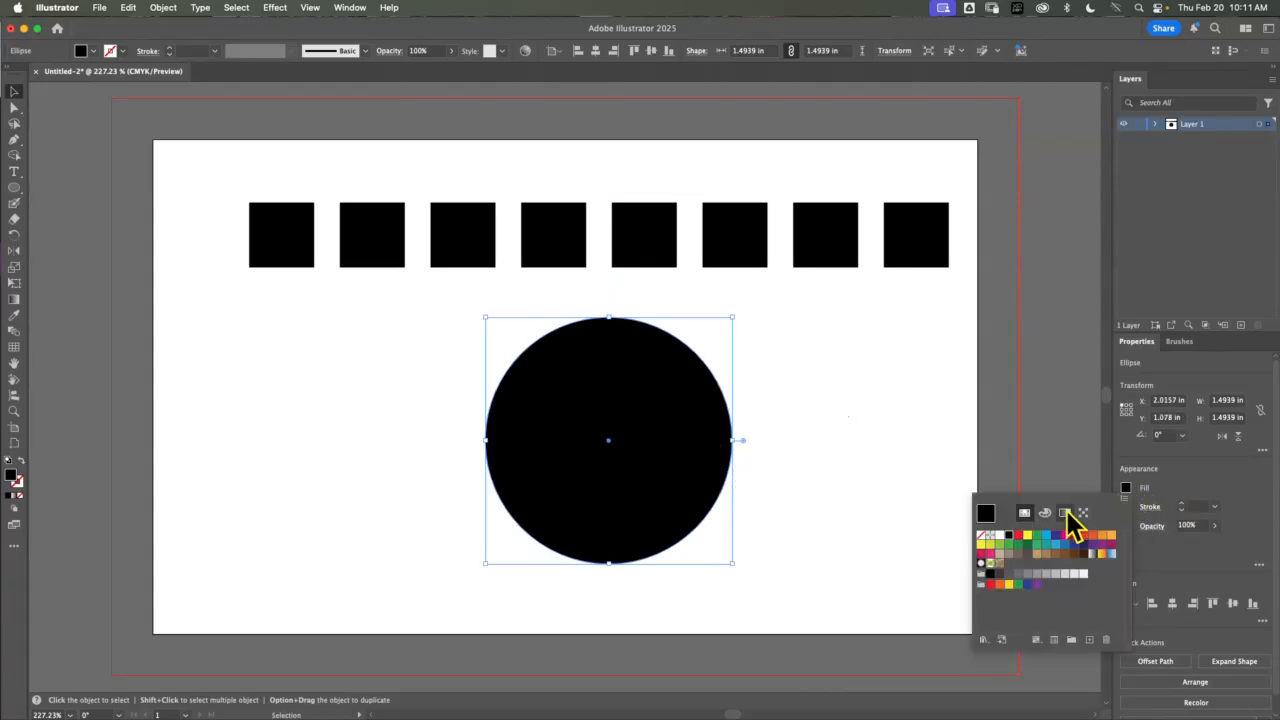
{"action": "left_click", "coordinate": [981, 535]}
{"action": "left_click", "coordinate": [1126, 507]}
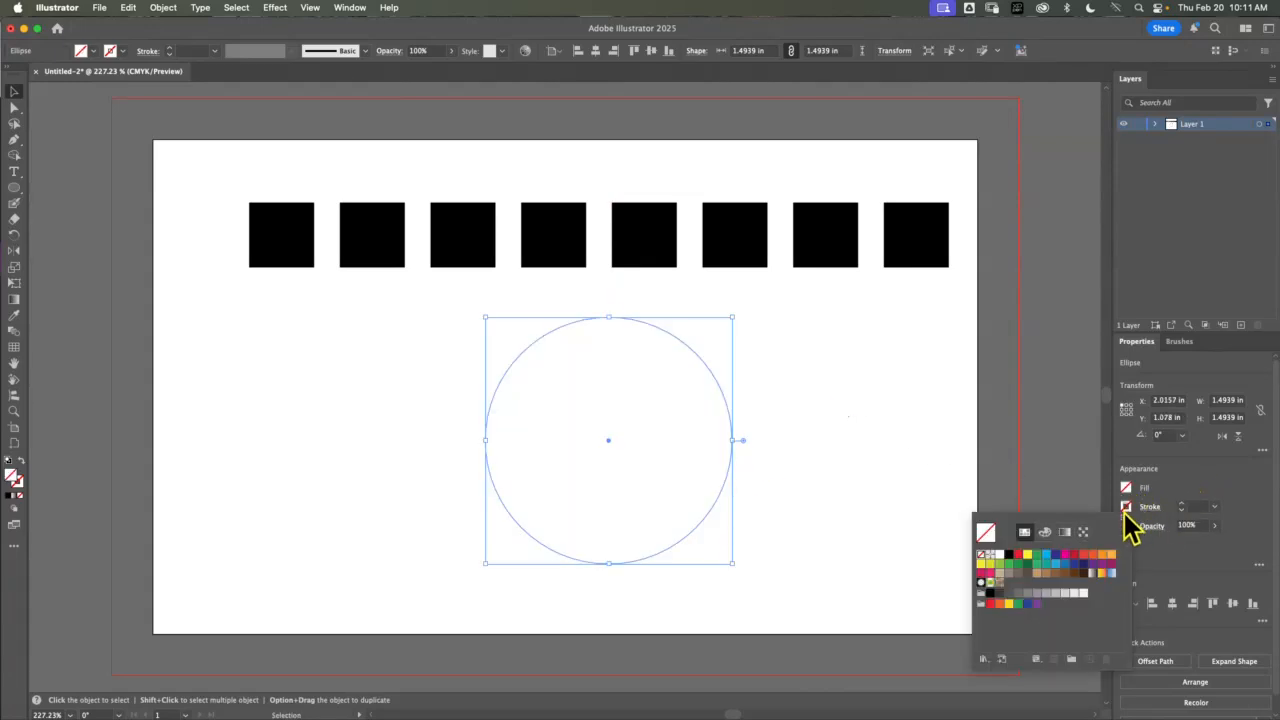
{"action": "left_click", "coordinate": [1066, 560]}
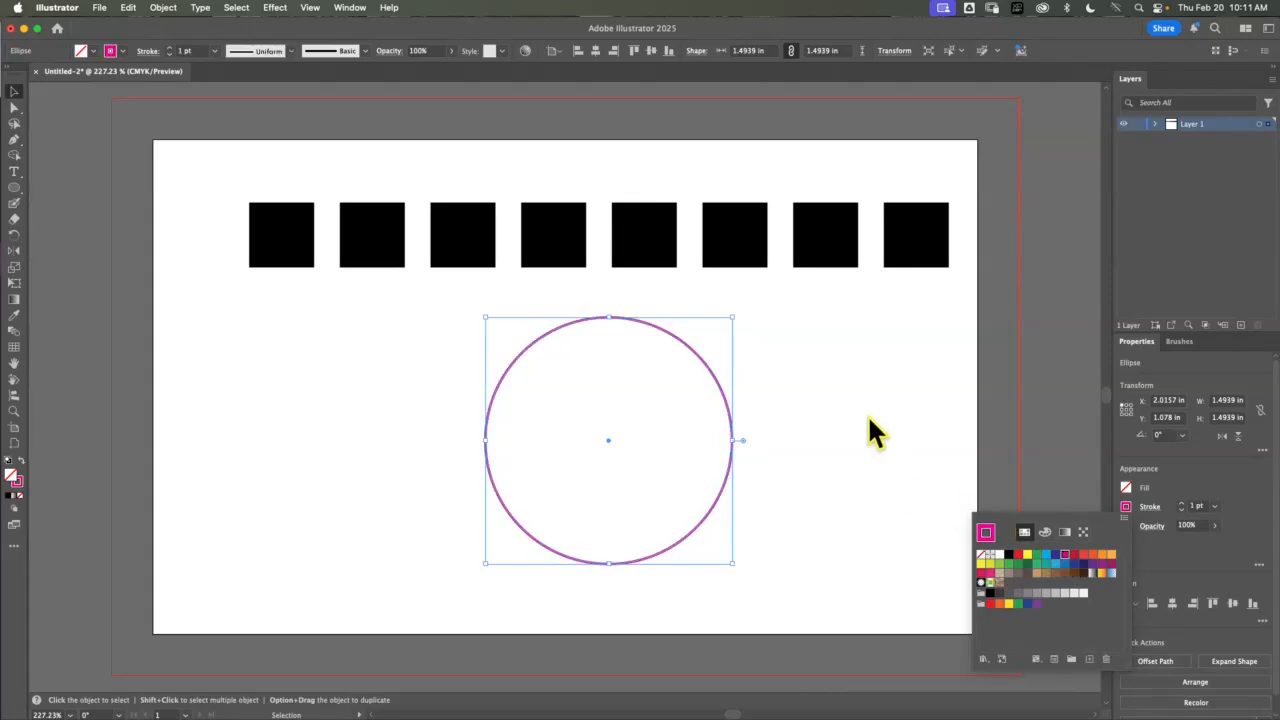
Place all eight squares around the magenta circle with Objects on Path and rotate them together to about 348.56°
{"action": "left_click", "coordinate": [984, 176]}
{"action": "left_click_drag", "start_coordinate": [985, 185], "coordinate": [250, 245]}
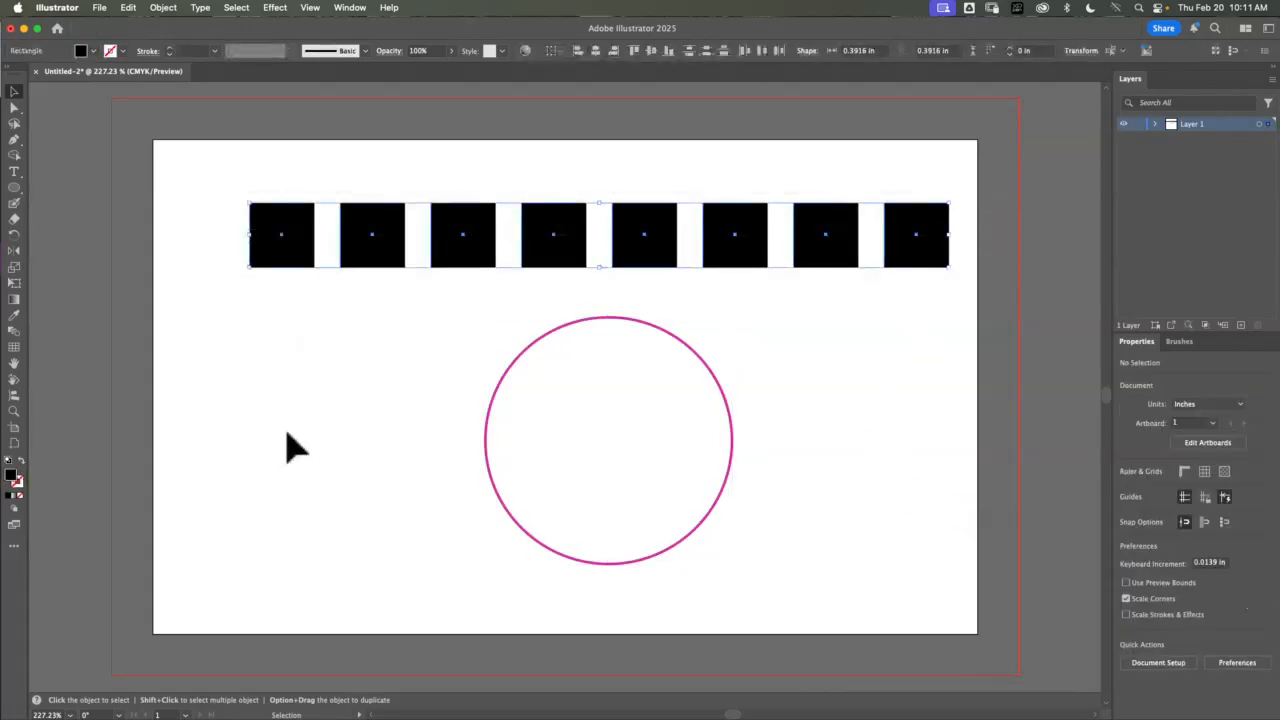
{"action": "left_click", "coordinate": [18, 397]}
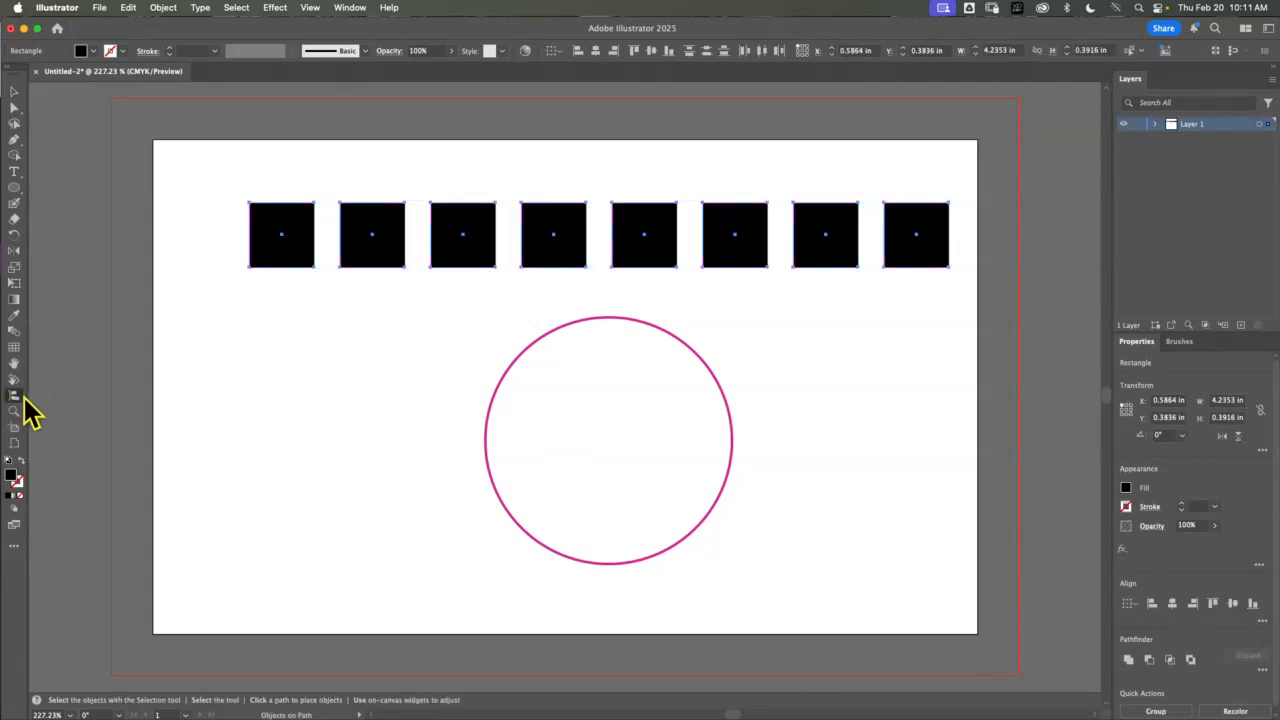
{"action": "left_click", "coordinate": [618, 320]}
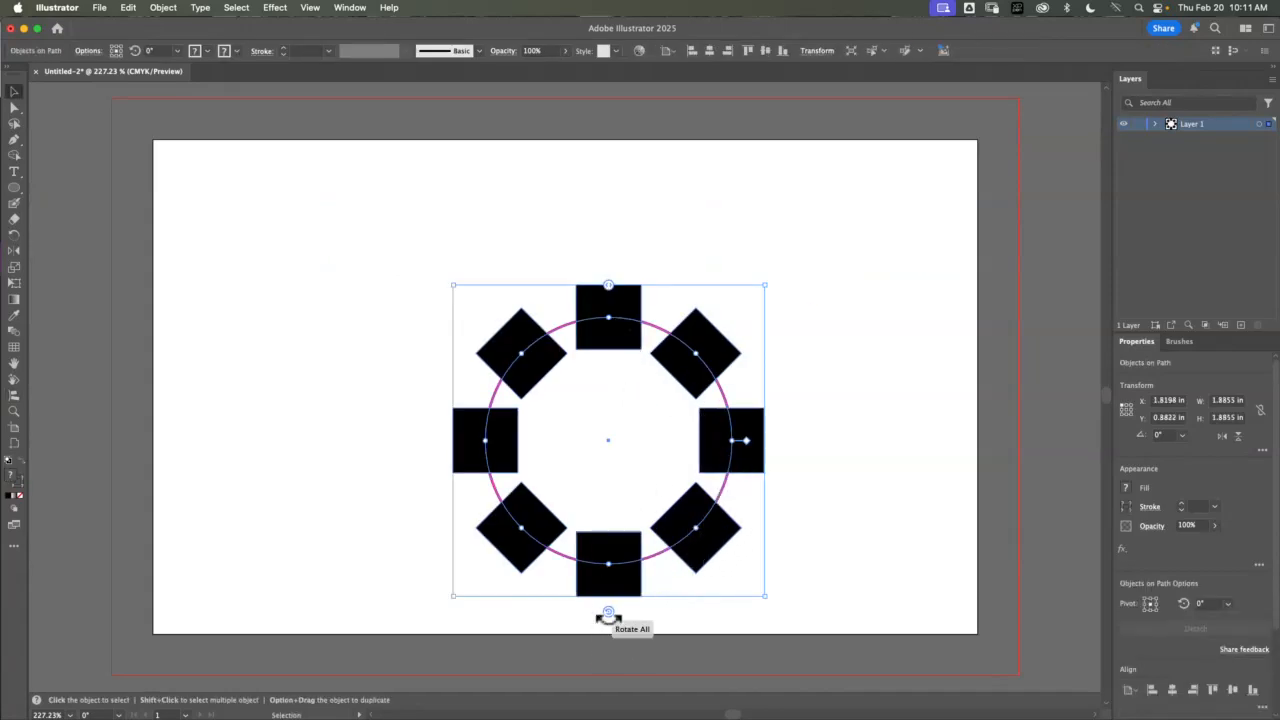
{"action": "mouse_move", "coordinate": [608, 611]}
{"action": "left_mouse_down"}
{"action": "mouse_move", "coordinate": [665, 598]}
{"action": "mouse_move", "coordinate": [591, 603]}
{"action": "left_mouse_up"}
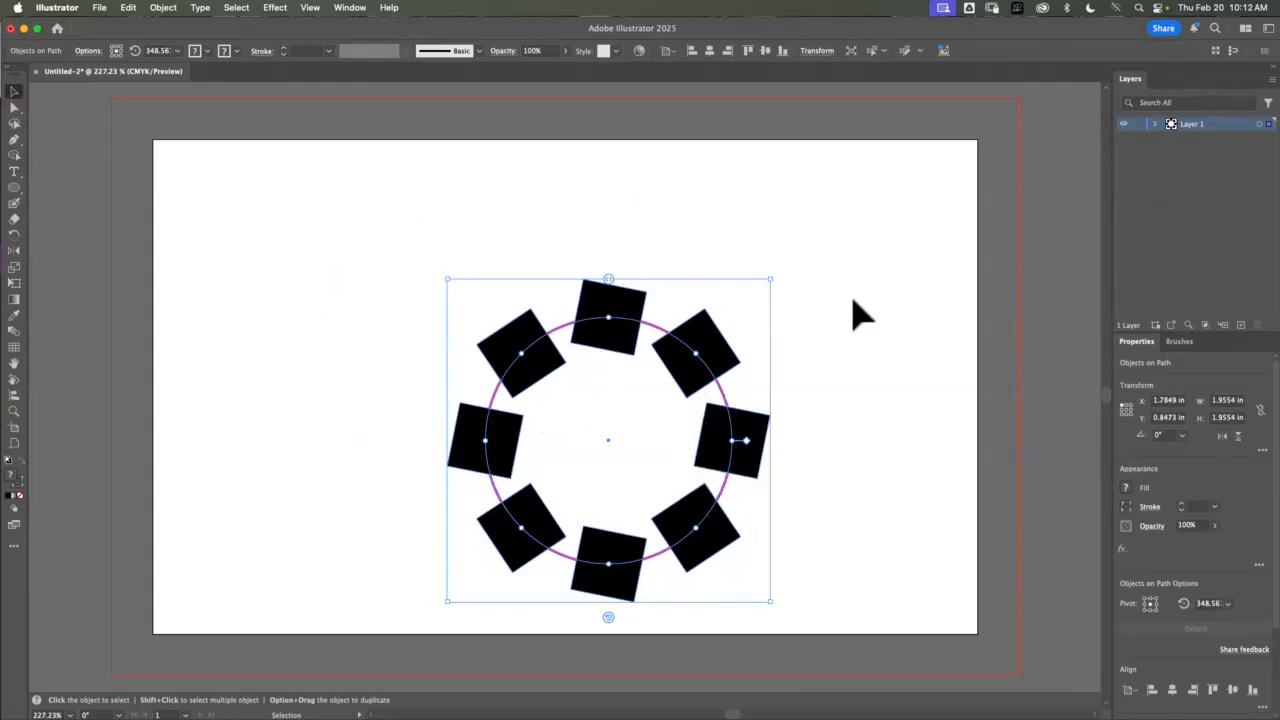
Delete the ring of squares and draw a black circle about 0.4 in wide in the artboard's upper-left area
{"action": "key", "text": "Delete"}
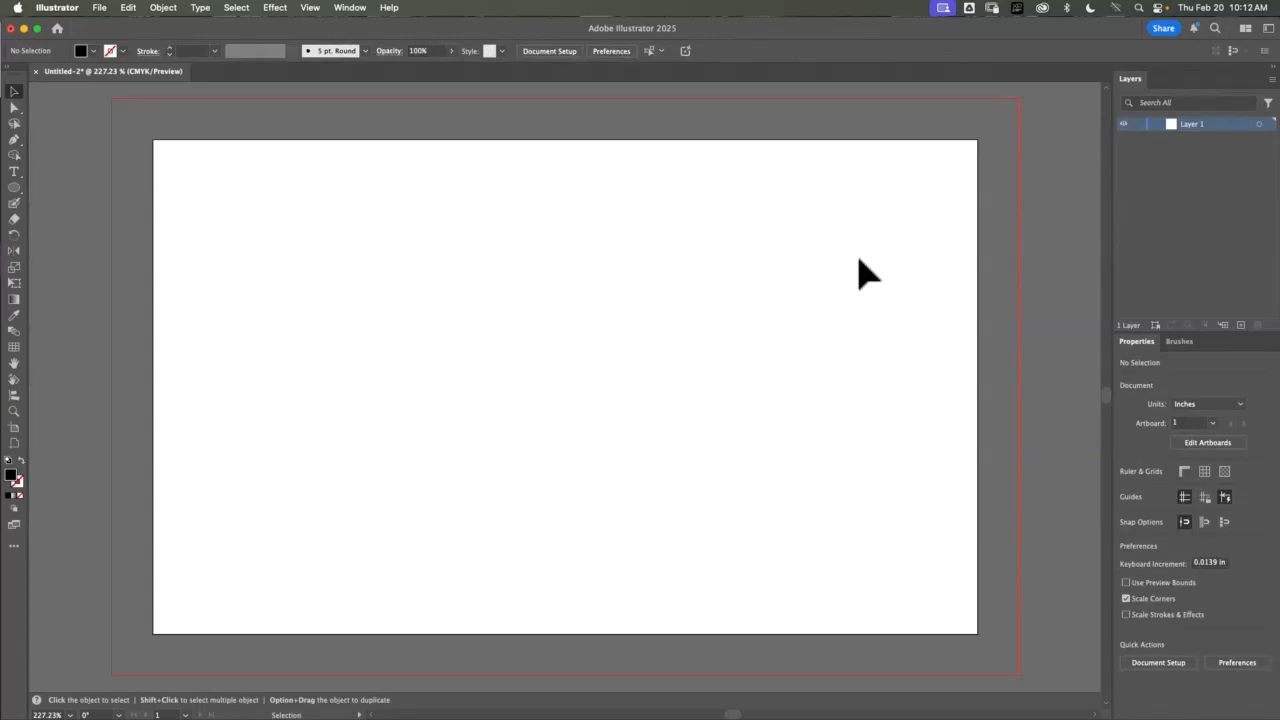
{"action": "left_click", "coordinate": [14, 188]}
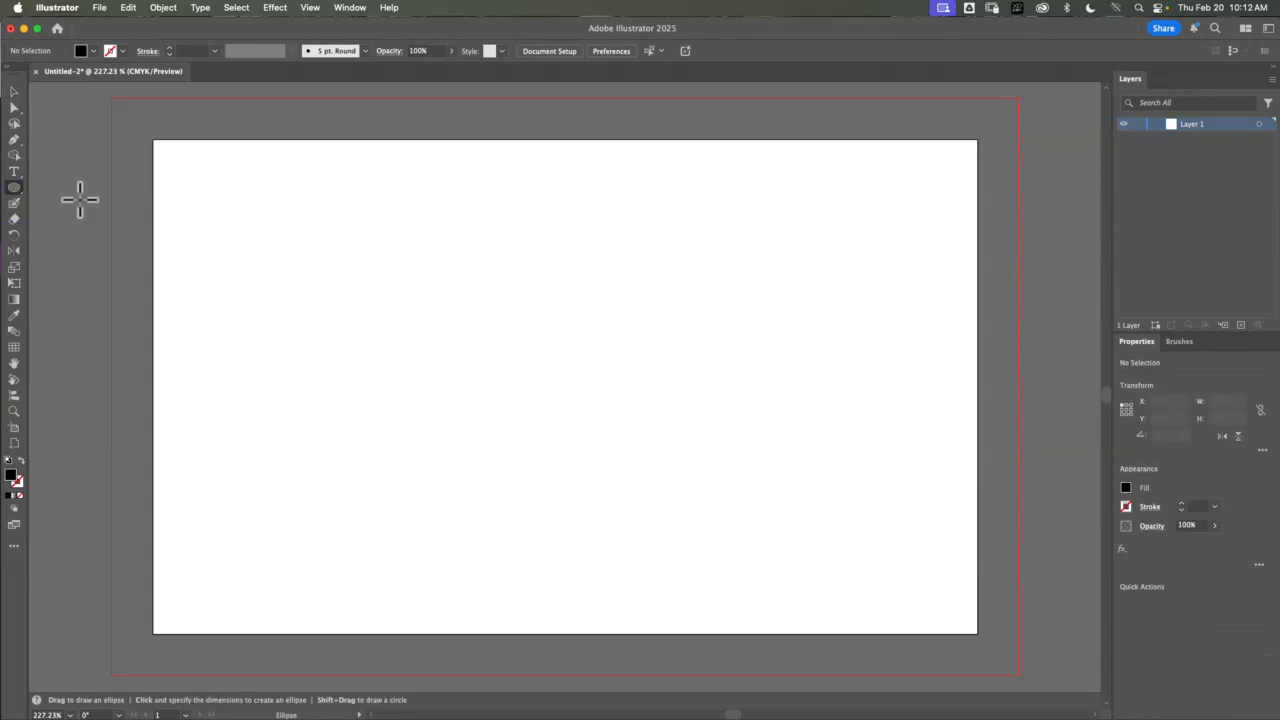
{"action": "left_click_drag", "start_coordinate": [231, 201], "coordinate": [298, 266]}
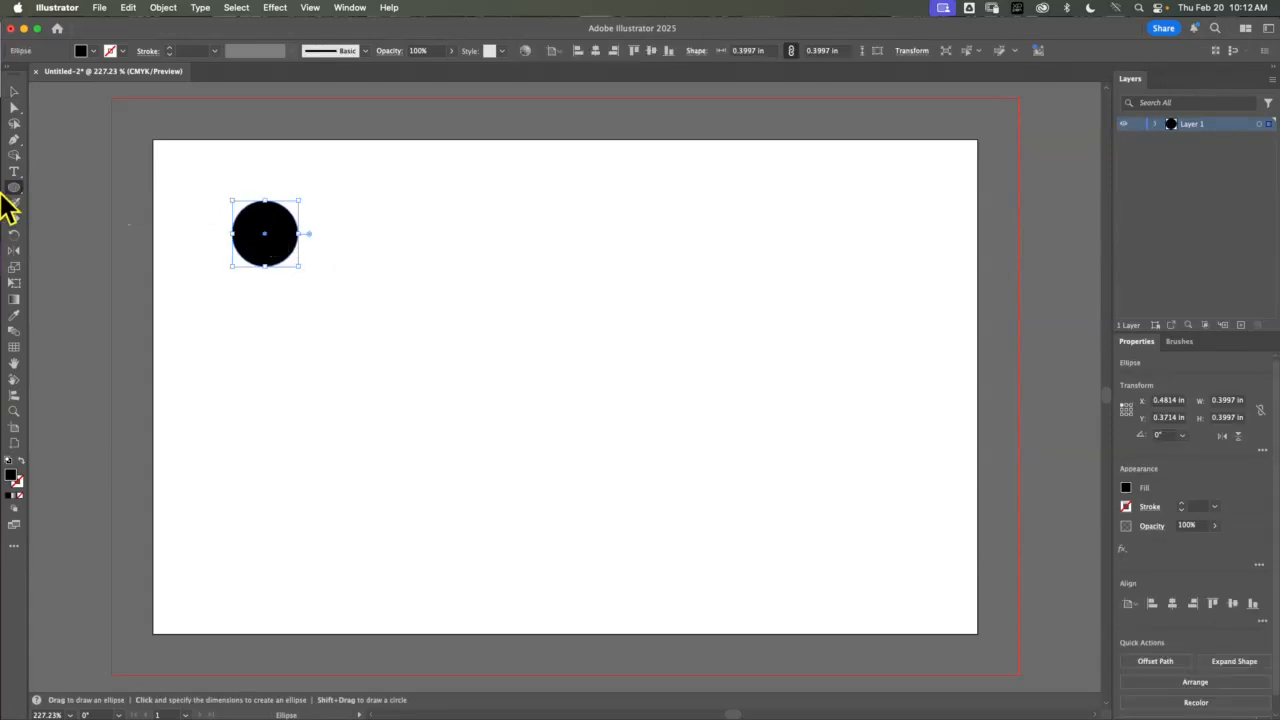
Draw a square about 0.34 in wide and a rounded rectangle about 0.57 by 0.33 in, in a row beside the circle
{"action": "left_click", "coordinate": [15, 189]}
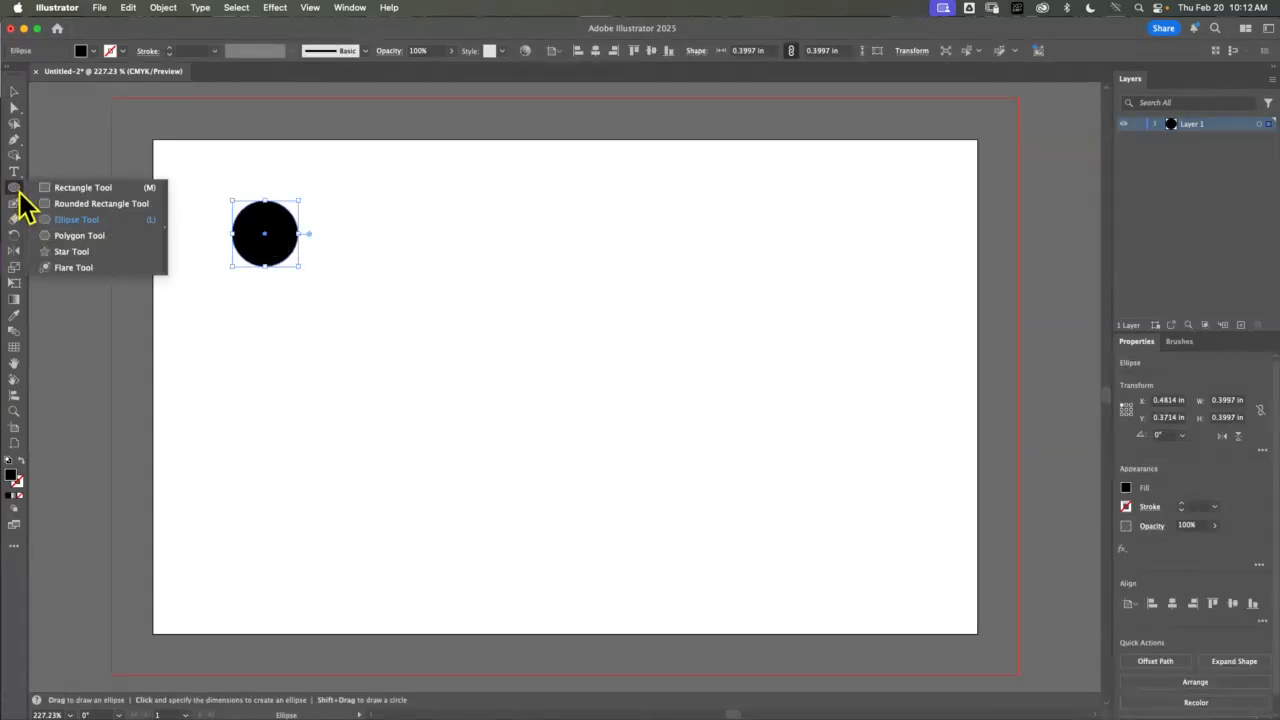
{"action": "left_click", "coordinate": [82, 187]}
{"action": "left_click_drag", "start_coordinate": [394, 207], "coordinate": [451, 263]}
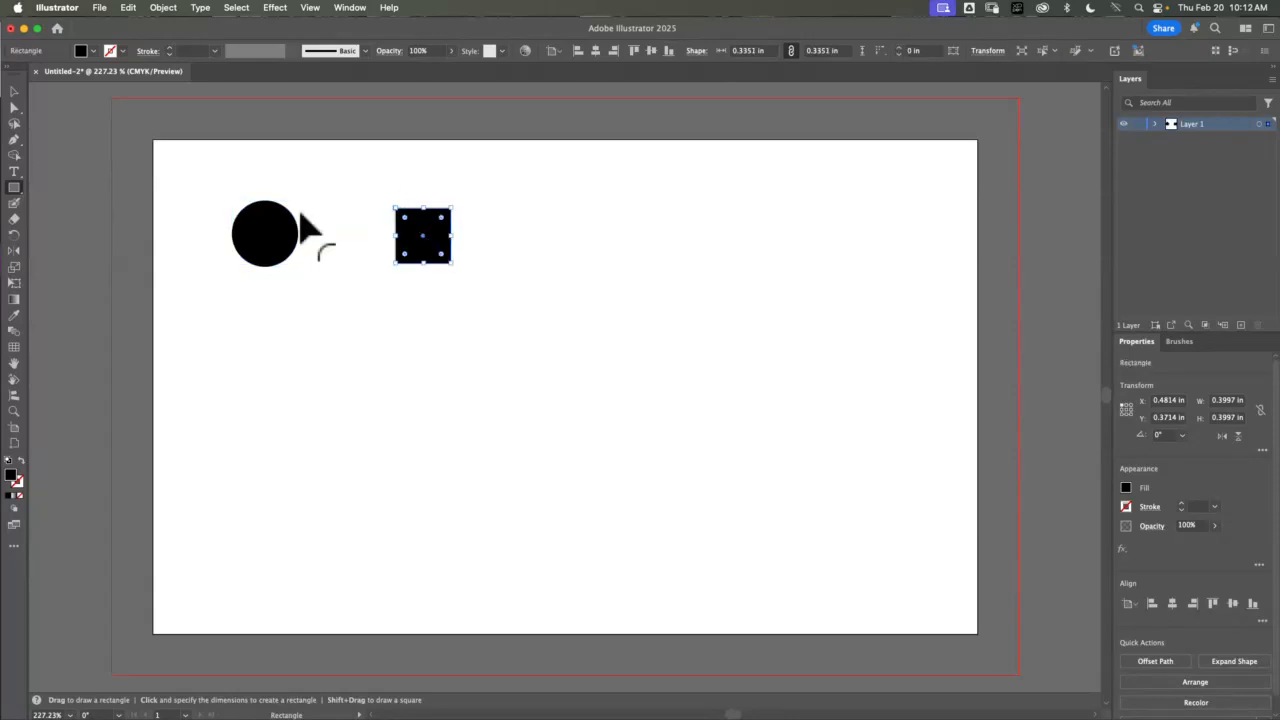
{"action": "left_click", "coordinate": [15, 189]}
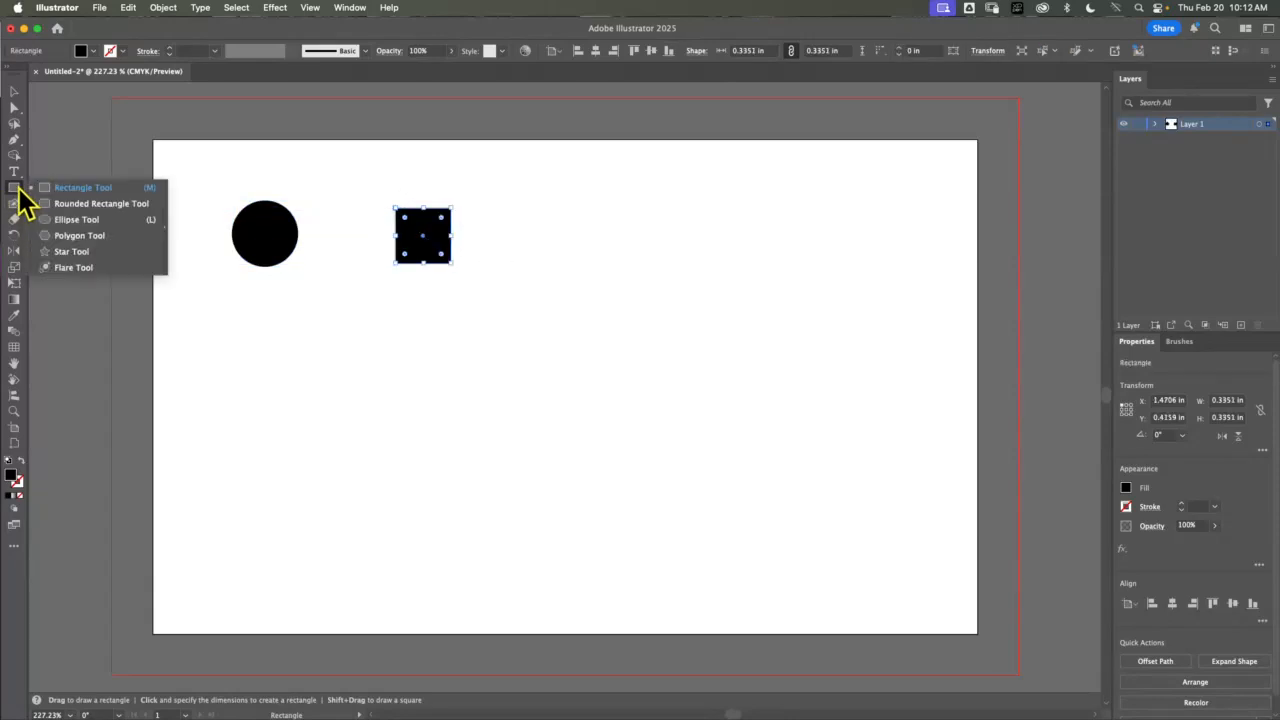
{"action": "left_click", "coordinate": [100, 205]}
{"action": "left_click_drag", "start_coordinate": [536, 205], "coordinate": [631, 259]}
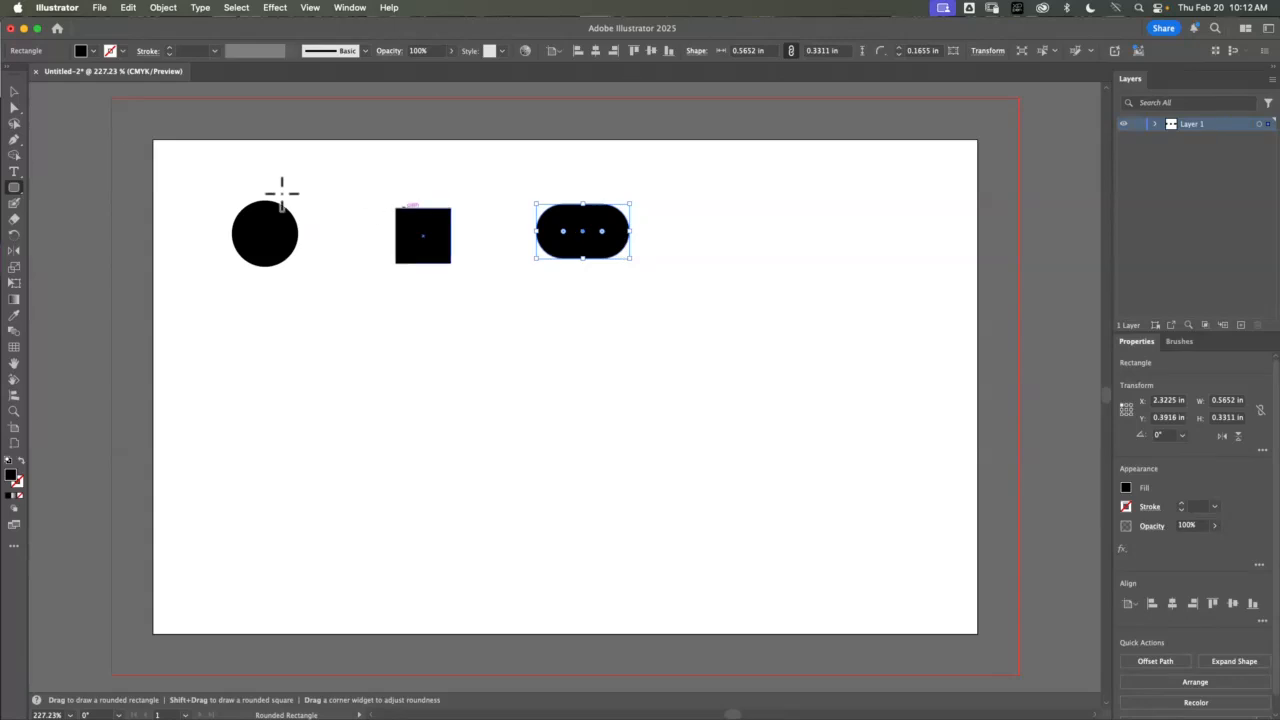
Draw a five-pointed star about 0.6 in wide to the right of the rounded rectangle and dismiss the live shape tip
{"action": "left_click", "coordinate": [17, 186]}
{"action": "left_click", "coordinate": [80, 251]}
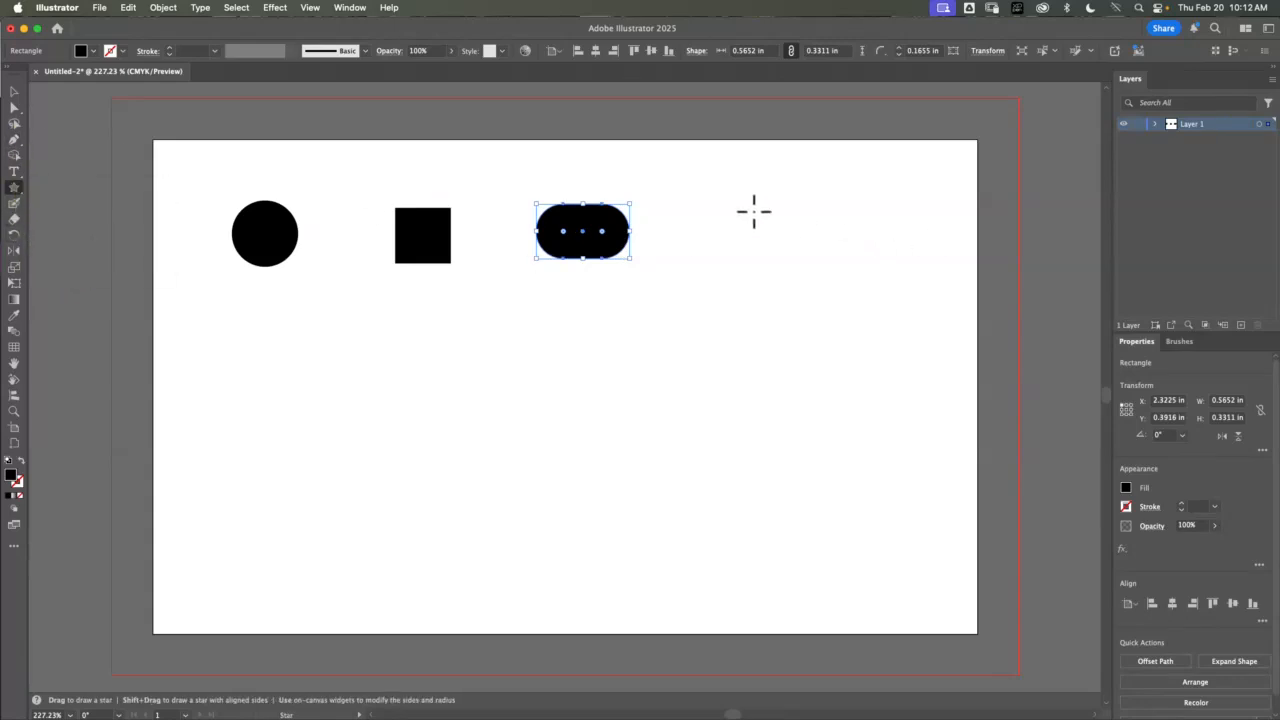
{"action": "left_click_drag", "start_coordinate": [731, 211], "coordinate": [803, 229]}
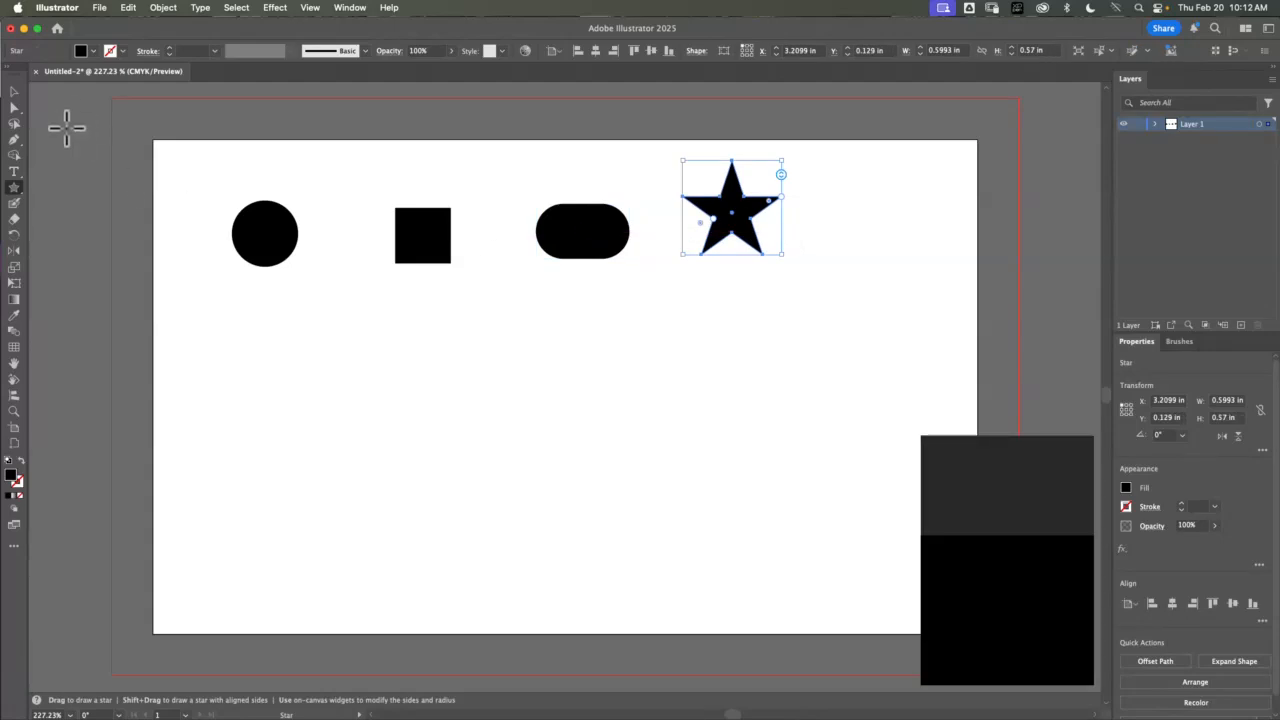
{"action": "left_click", "coordinate": [14, 92]}
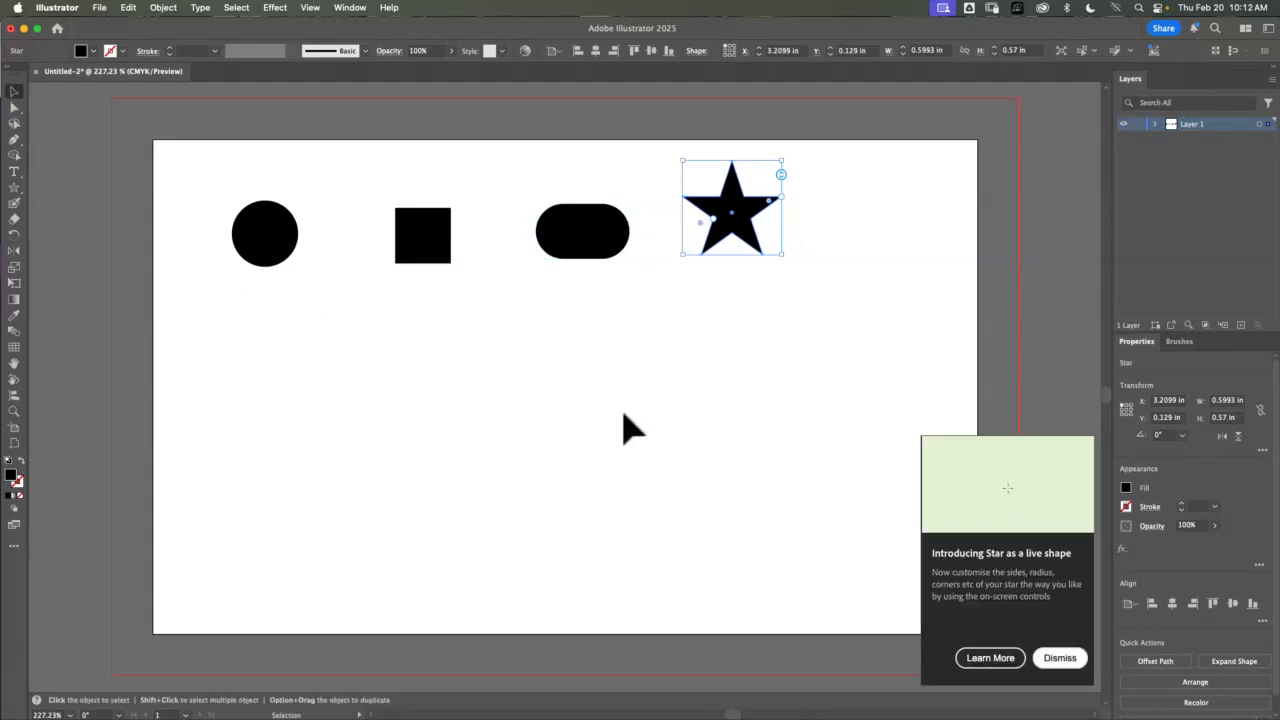
{"action": "left_click", "coordinate": [1060, 658]}
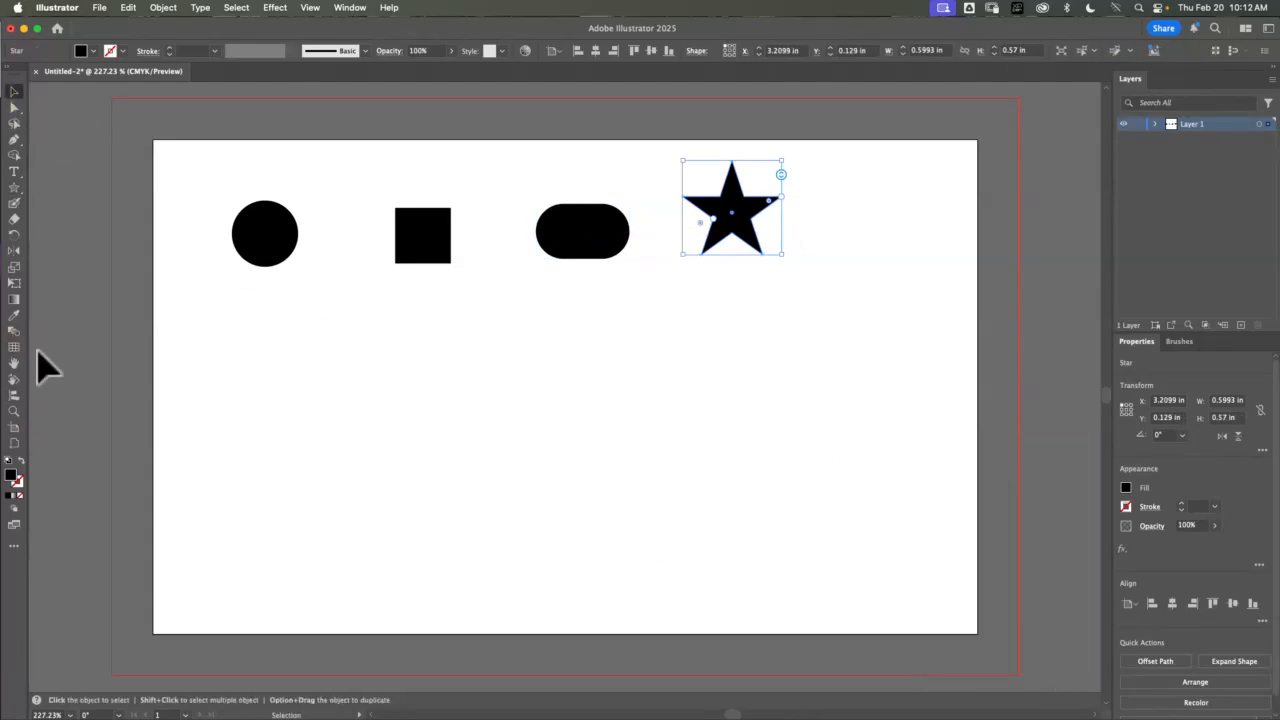
Draw a hexagon about 1.54 in wide below the row of shapes and move it beneath the rounded rectangle
{"action": "left_click", "coordinate": [16, 188]}
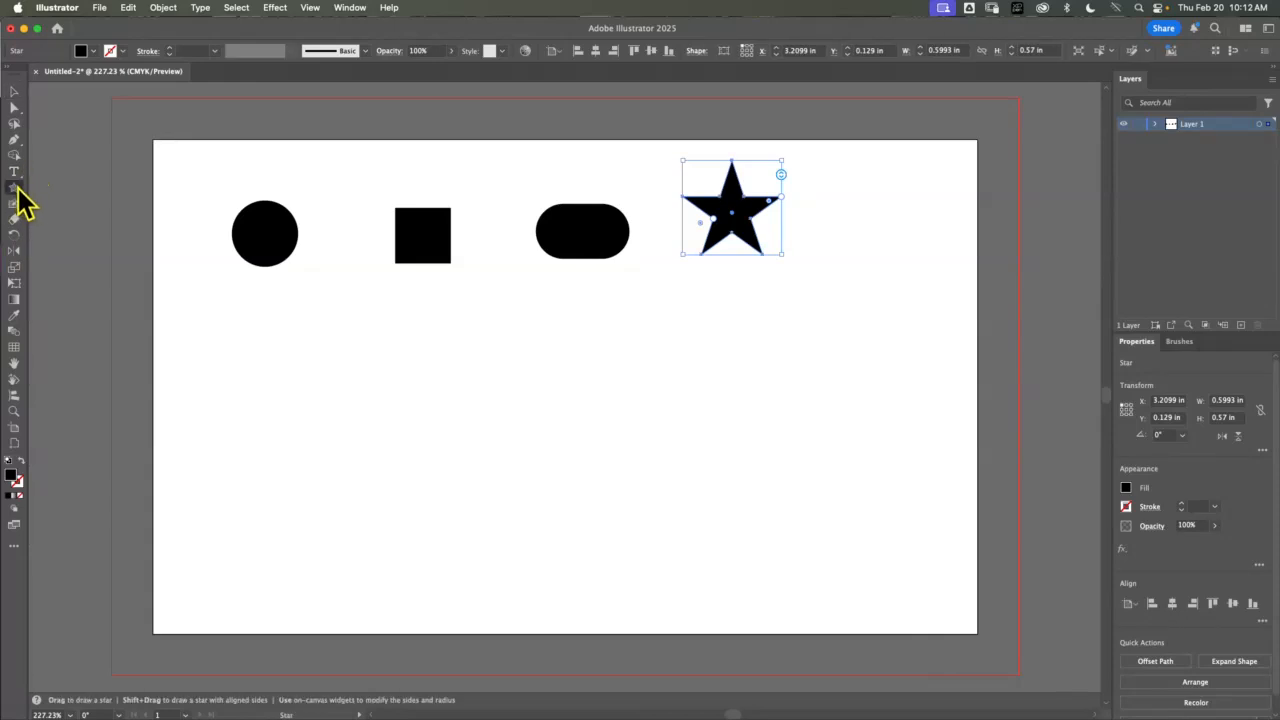
{"action": "left_click", "coordinate": [16, 188]}
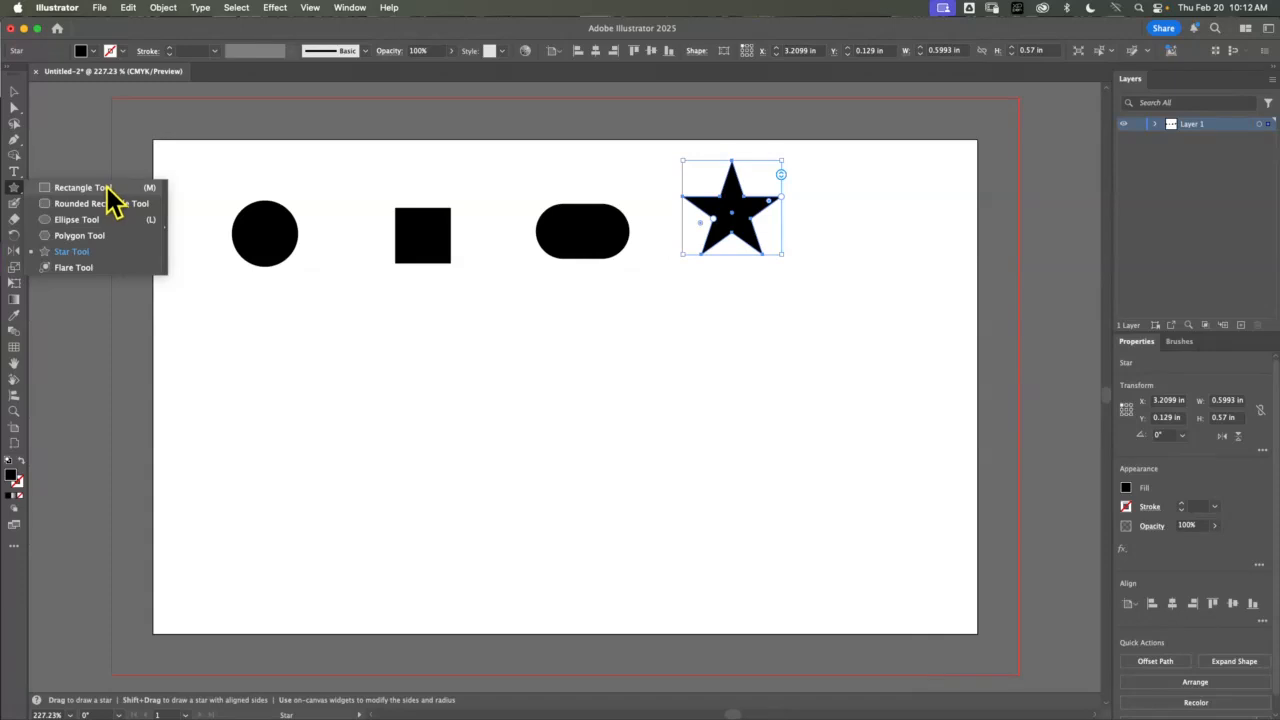
{"action": "left_click", "coordinate": [95, 236]}
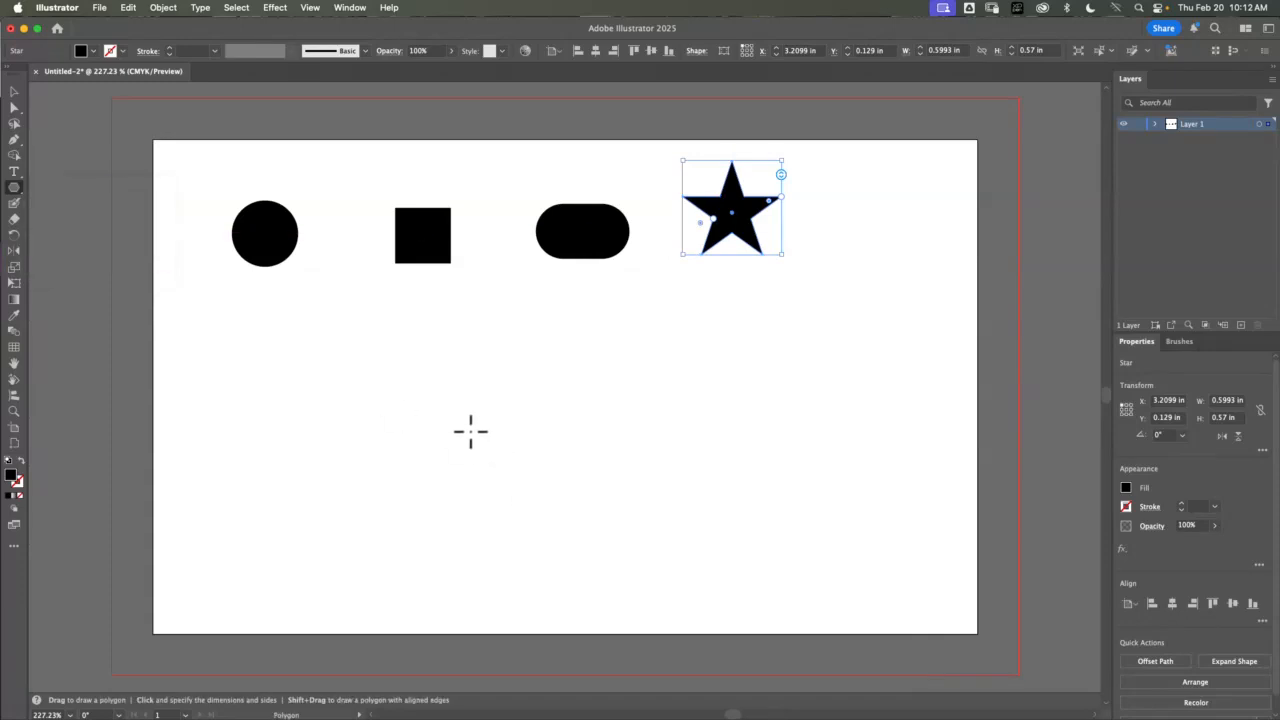
{"action": "left_click_drag", "start_coordinate": [470, 432], "coordinate": [572, 510]}
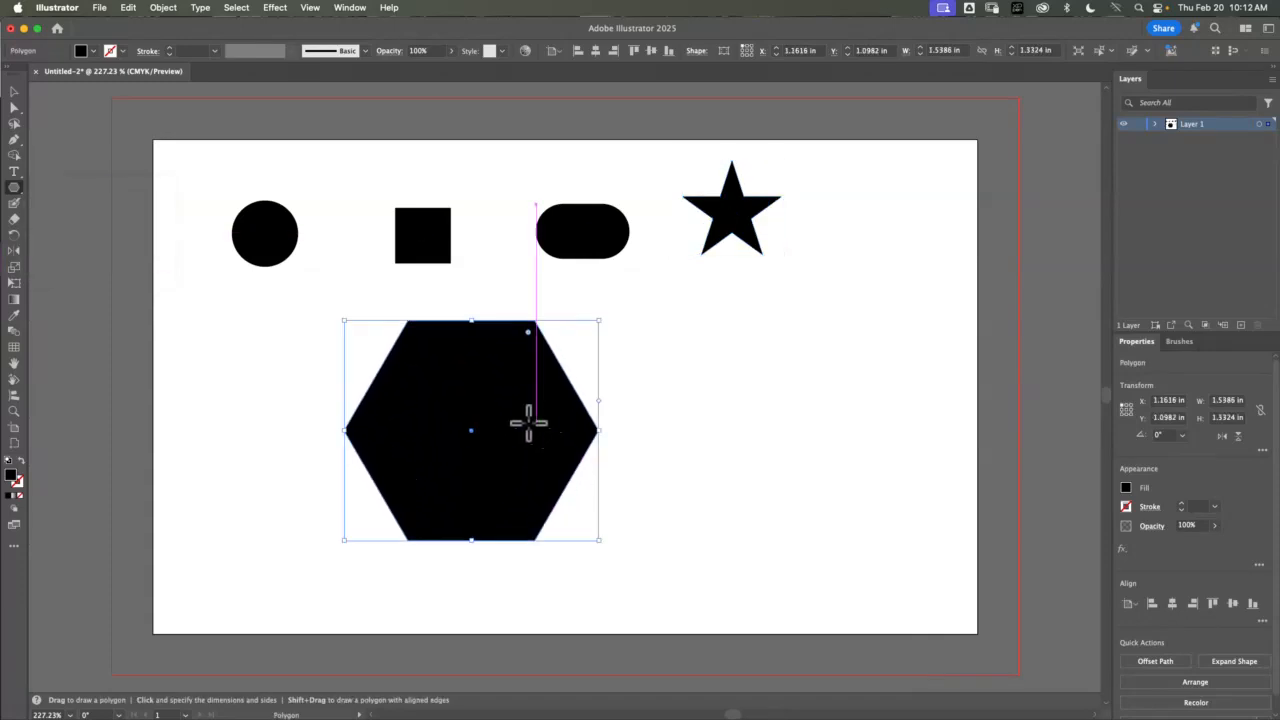
{"action": "key", "text": "v"}
{"action": "left_click_drag", "start_coordinate": [534, 456], "coordinate": [638, 480]}
Remove the hexagon's fill and give it a magenta 1 pt stroke
{"action": "left_click", "coordinate": [1126, 488]}
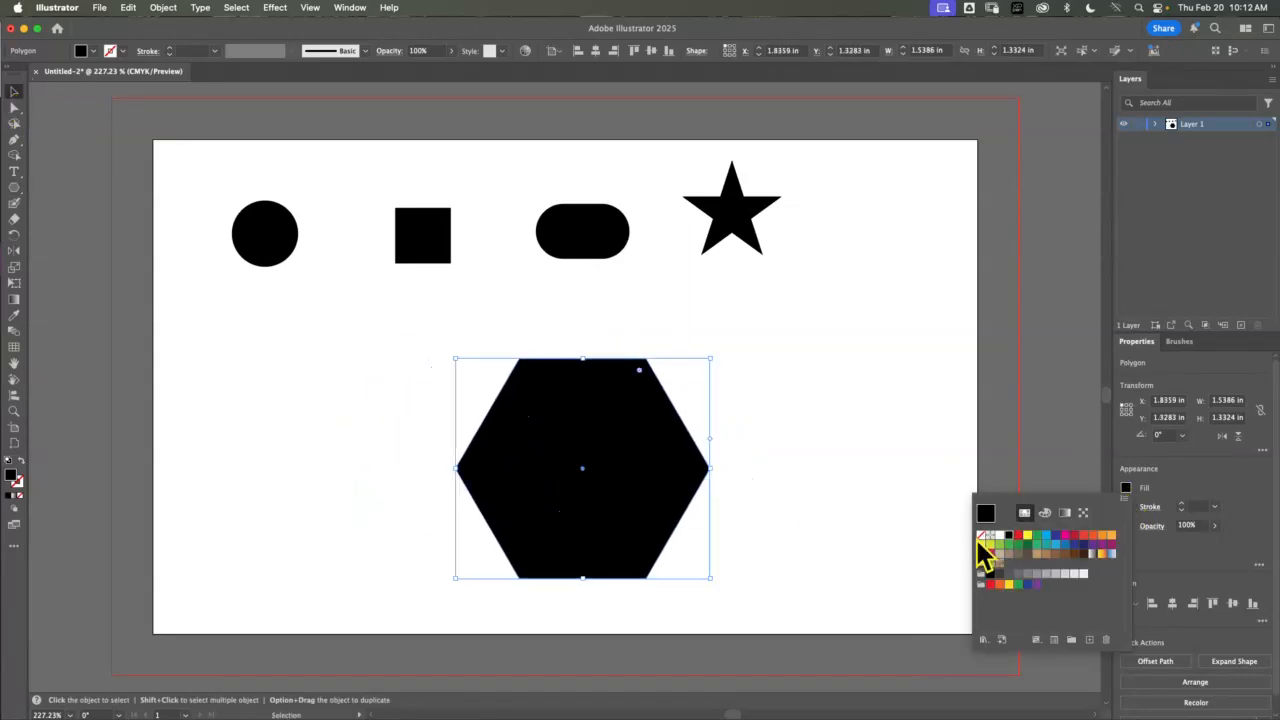
{"action": "left_click", "coordinate": [981, 537]}
{"action": "left_click", "coordinate": [1126, 507]}
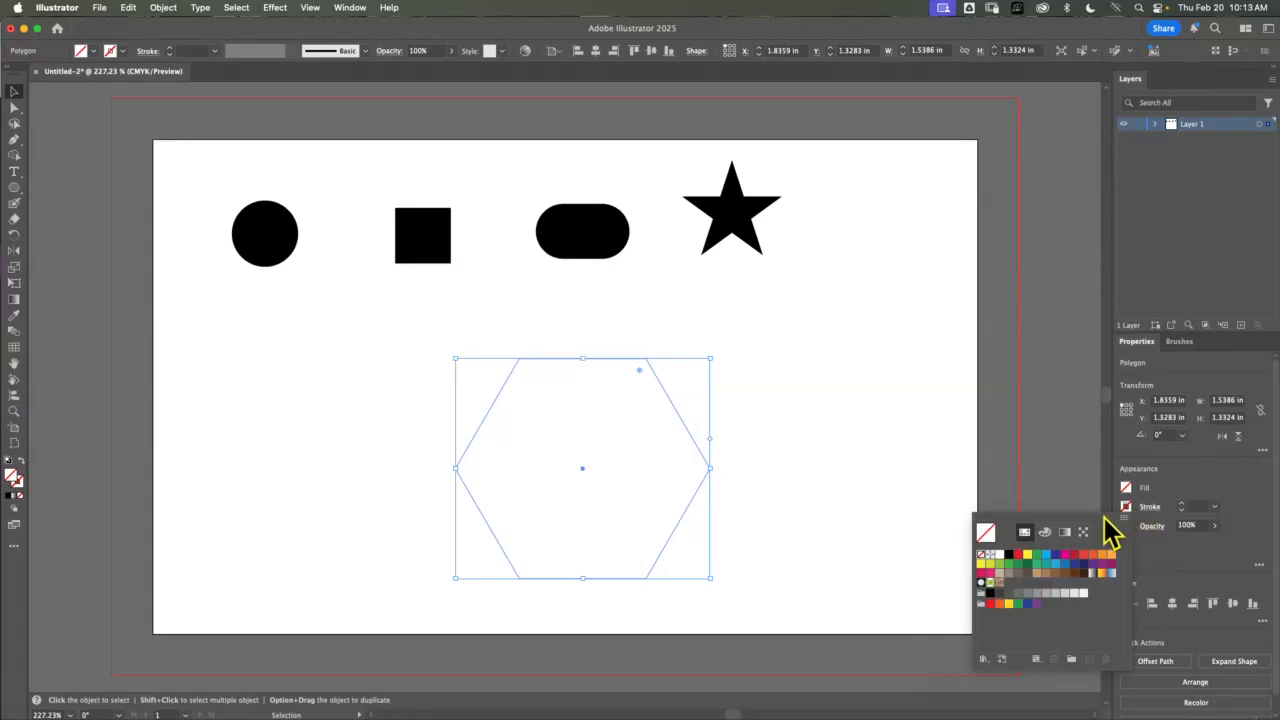
{"action": "left_click", "coordinate": [1064, 555]}
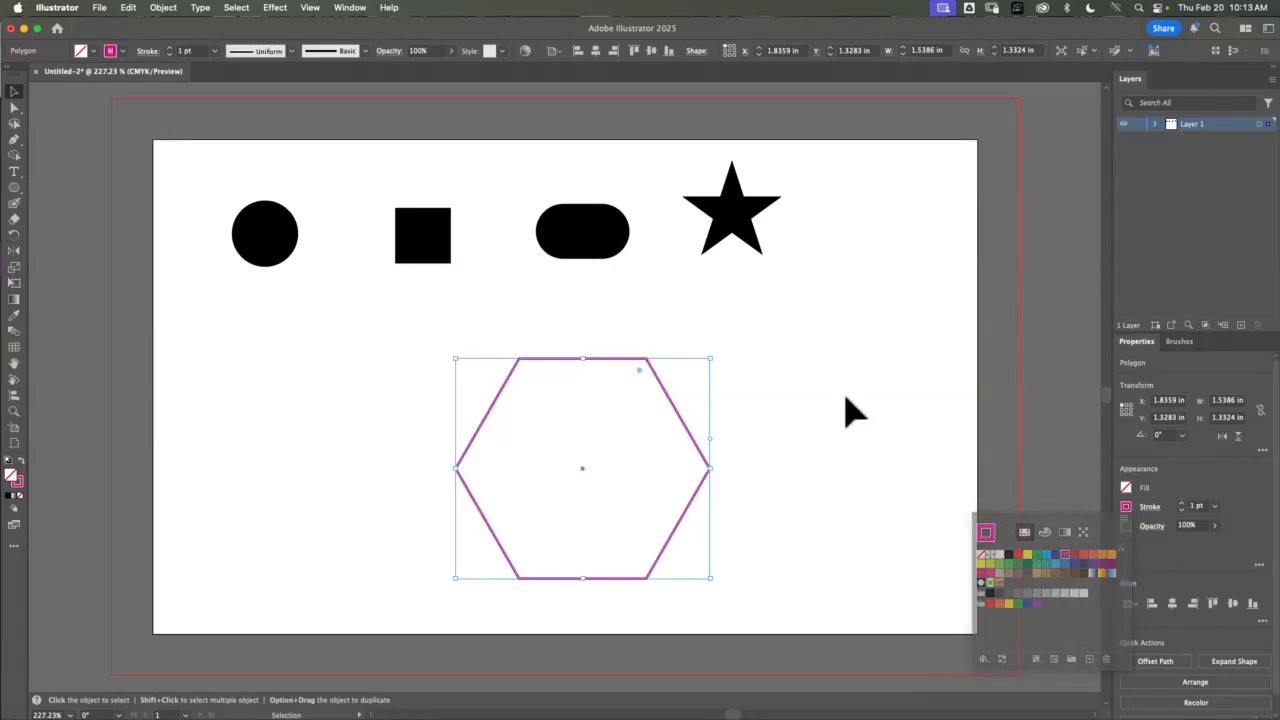
Place the four black shapes on the hexagon with Objects on Path, spaced about 0.6 in apart and shifted around its lower half
{"action": "left_click_drag", "start_coordinate": [876, 178], "coordinate": [230, 272]}
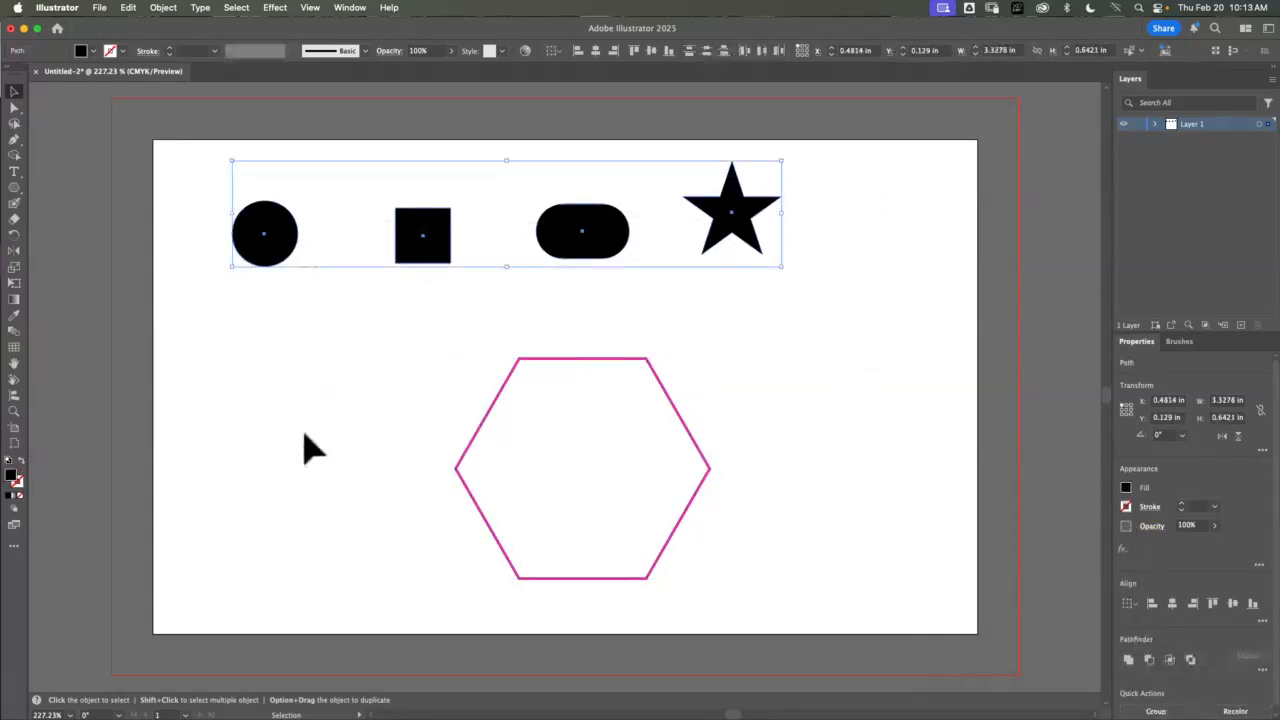
{"action": "left_click", "coordinate": [14, 396]}
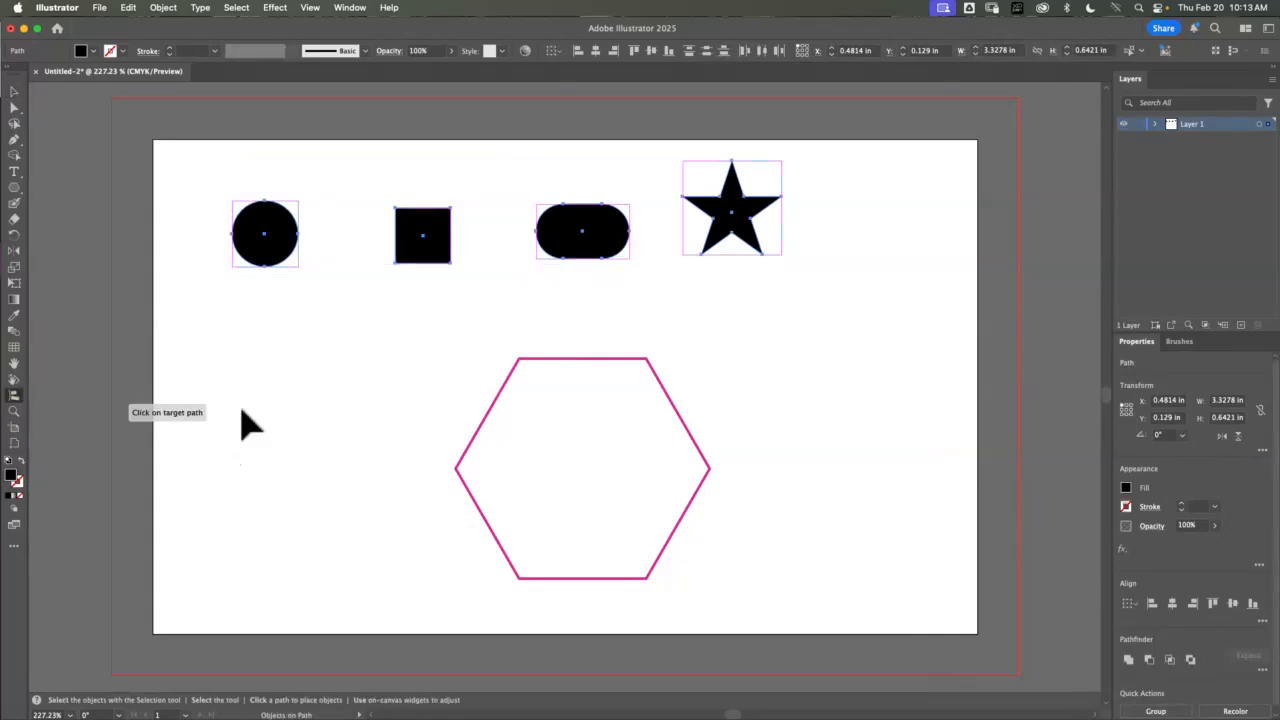
{"action": "left_click", "coordinate": [580, 358]}
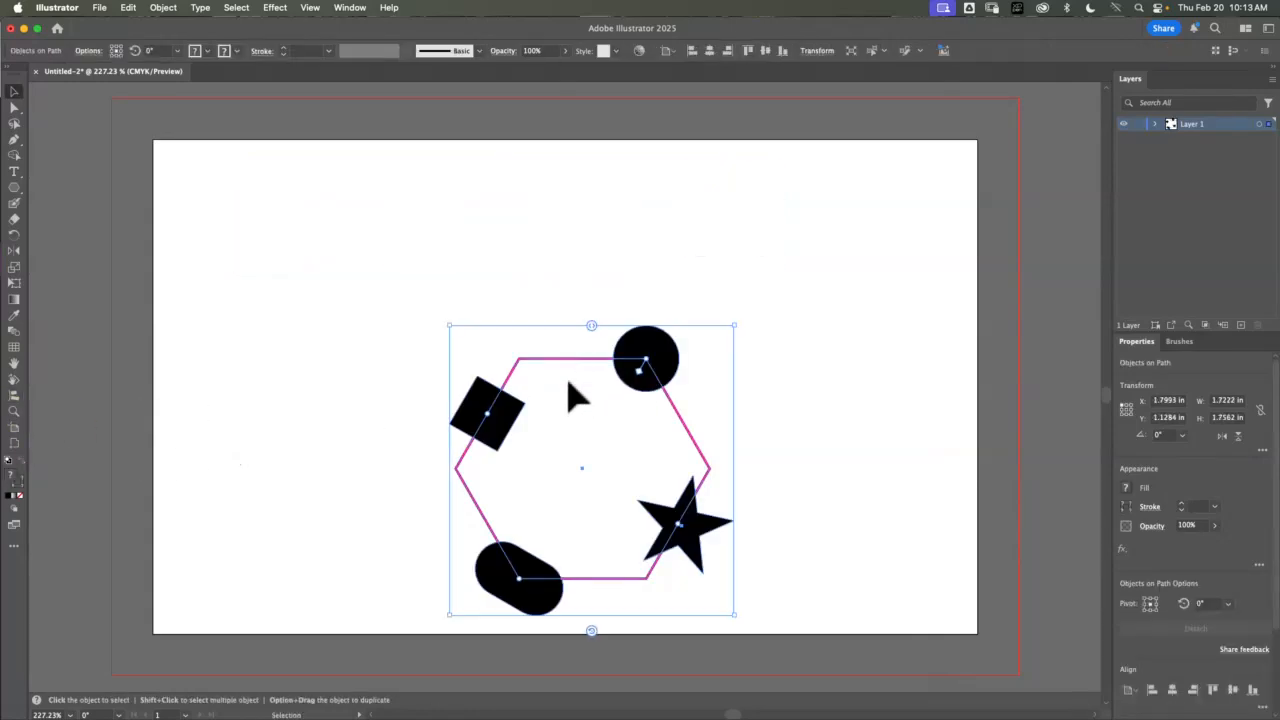
{"action": "left_click_drag", "start_coordinate": [591, 325], "coordinate": [497, 338]}
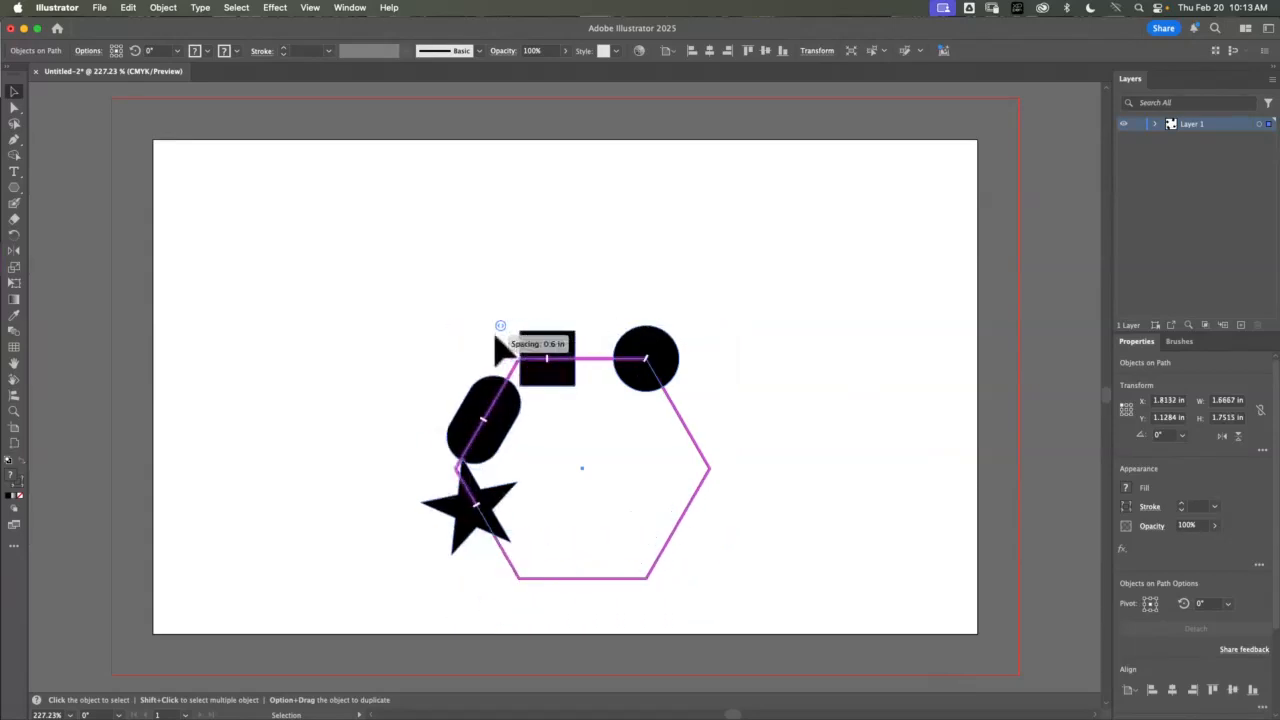
{"action": "left_click_drag", "start_coordinate": [637, 369], "coordinate": [470, 480]}
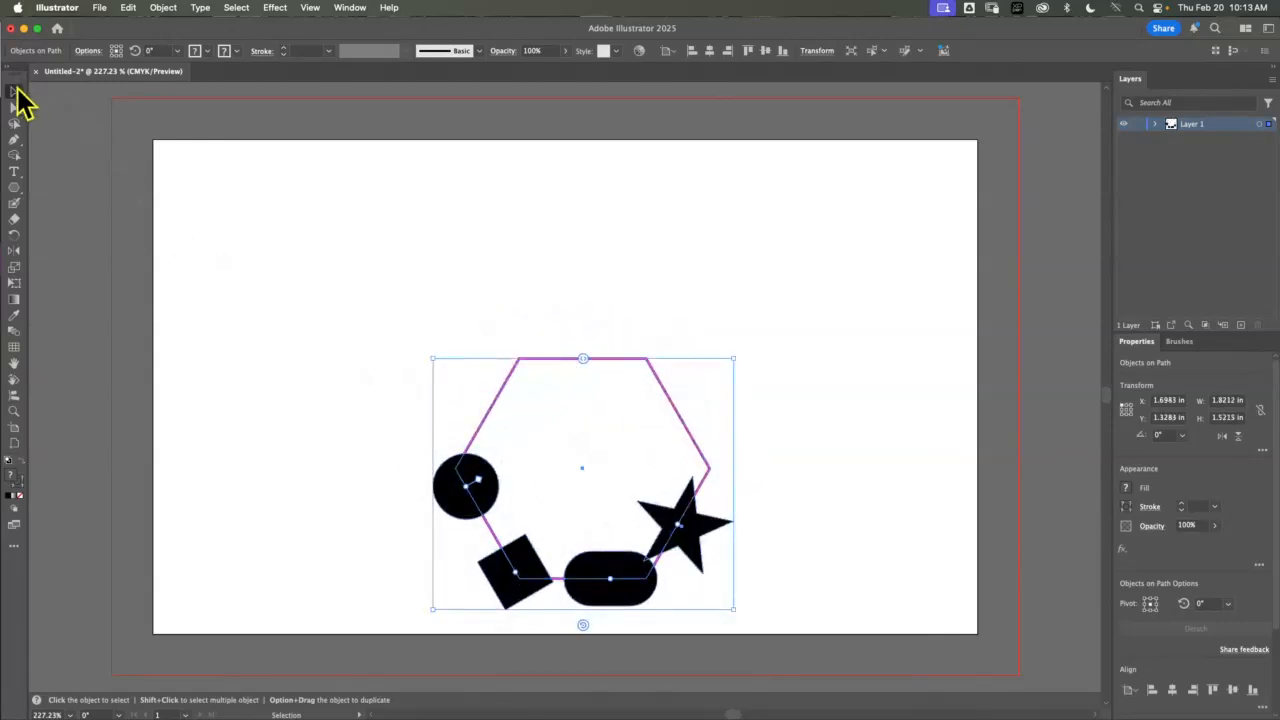
Delete the hexagon together with the four shapes arranged on it
{"action": "key", "text": "Delete"}
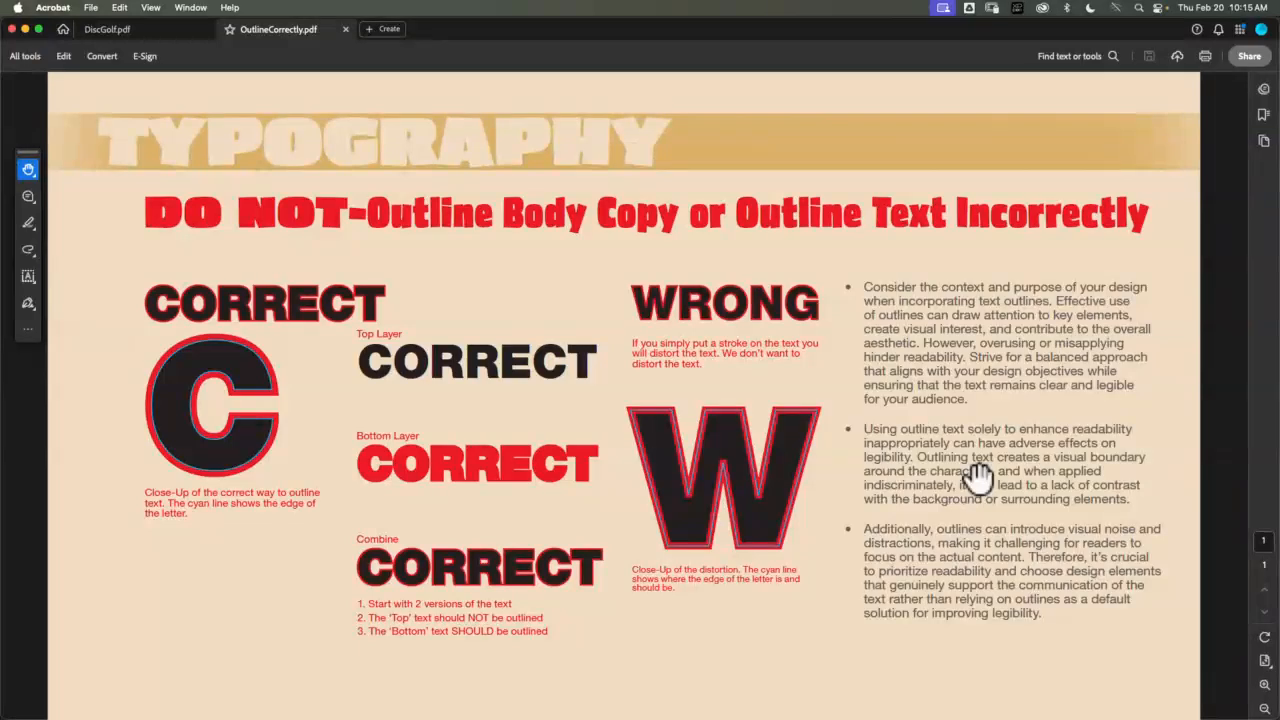
Examine the correct text outlining example in OutlineCorrectly.pdf up close at 300%, focusing on the large outlined C
{"action": "left_click", "coordinate": [1265, 688]}
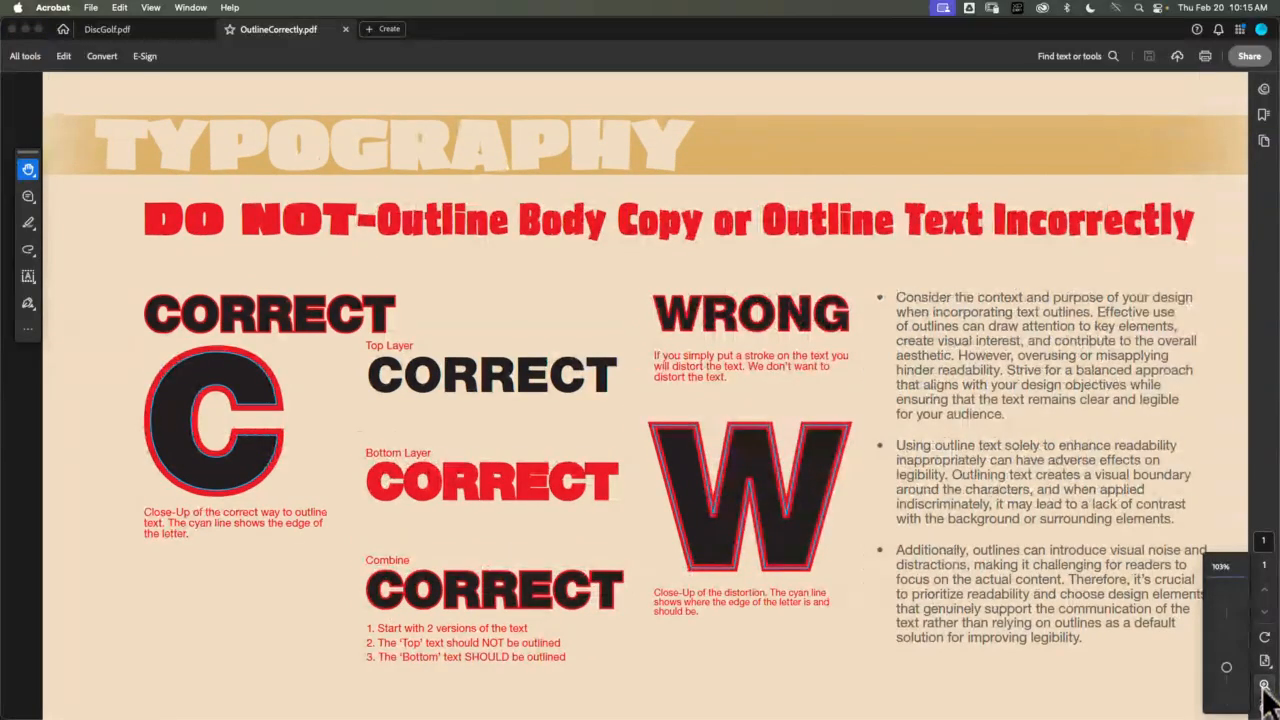
{"action": "left_click", "coordinate": [1265, 688]}
{"action": "left_click", "coordinate": [1265, 688]}
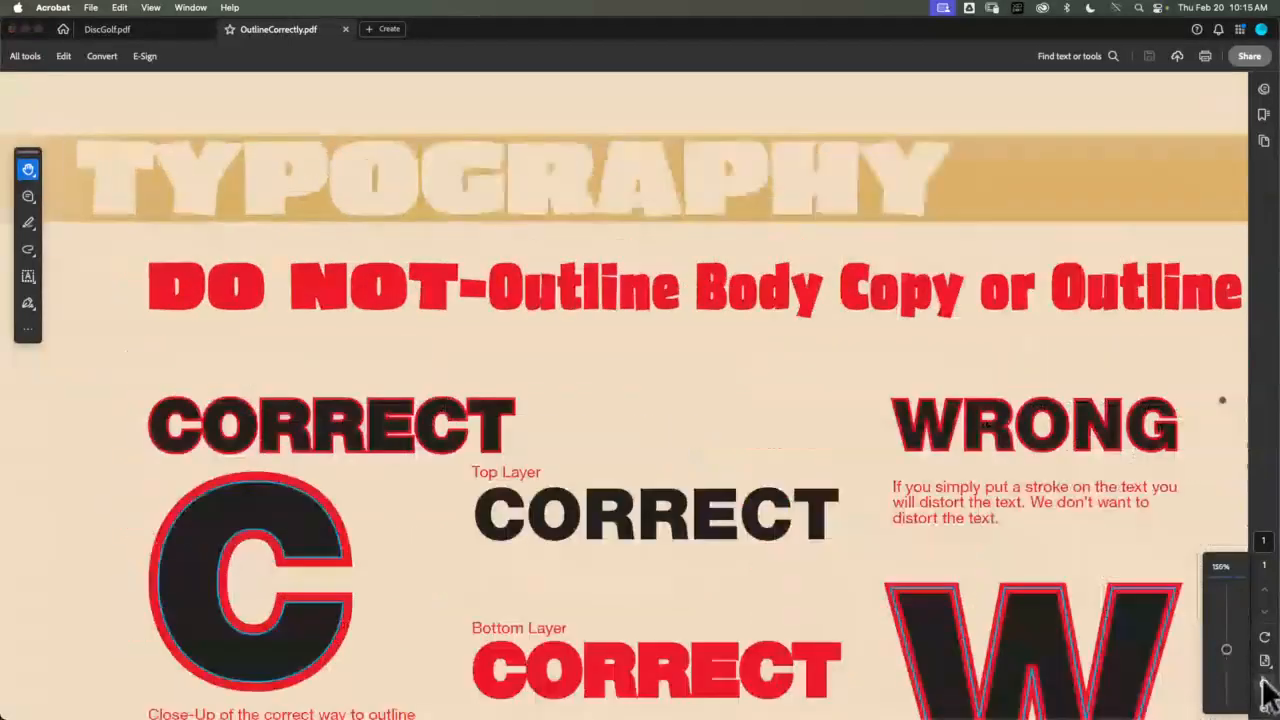
{"action": "scroll", "coordinate": [390, 518], "scroll_direction": "down", "scroll_amount": 2}
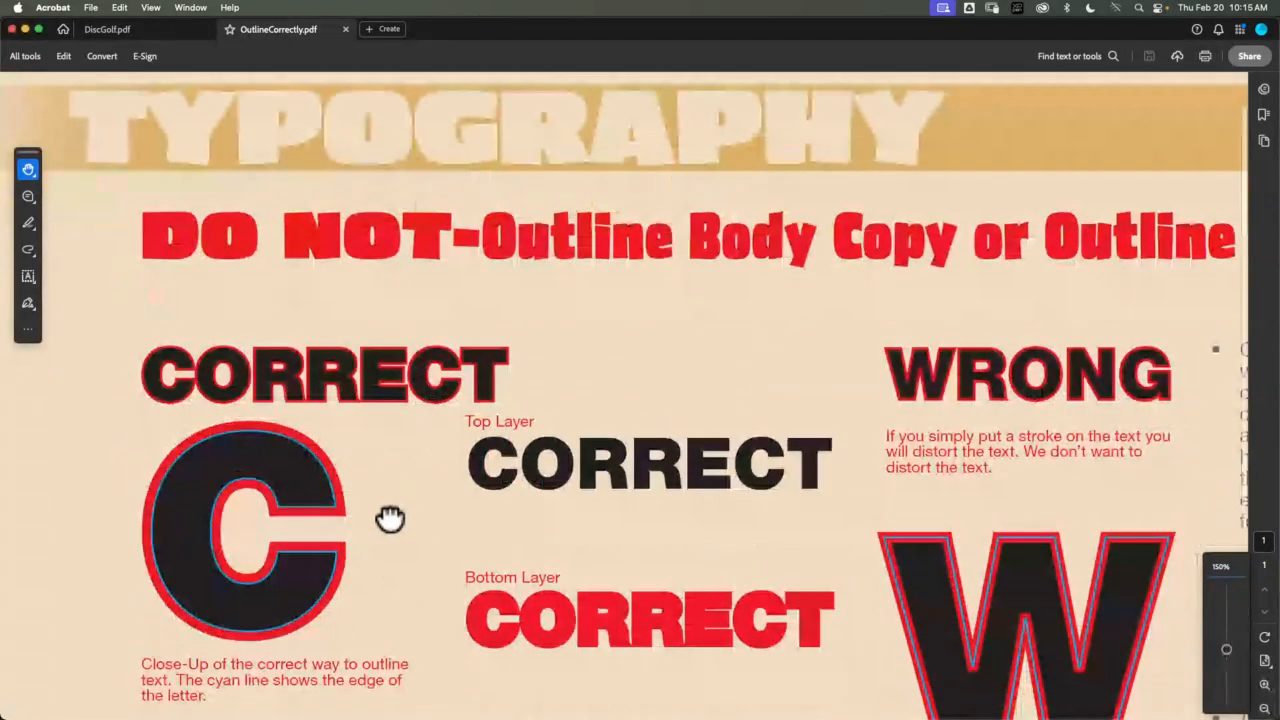
{"action": "left_click_drag", "start_coordinate": [390, 518], "coordinate": [365, 334]}
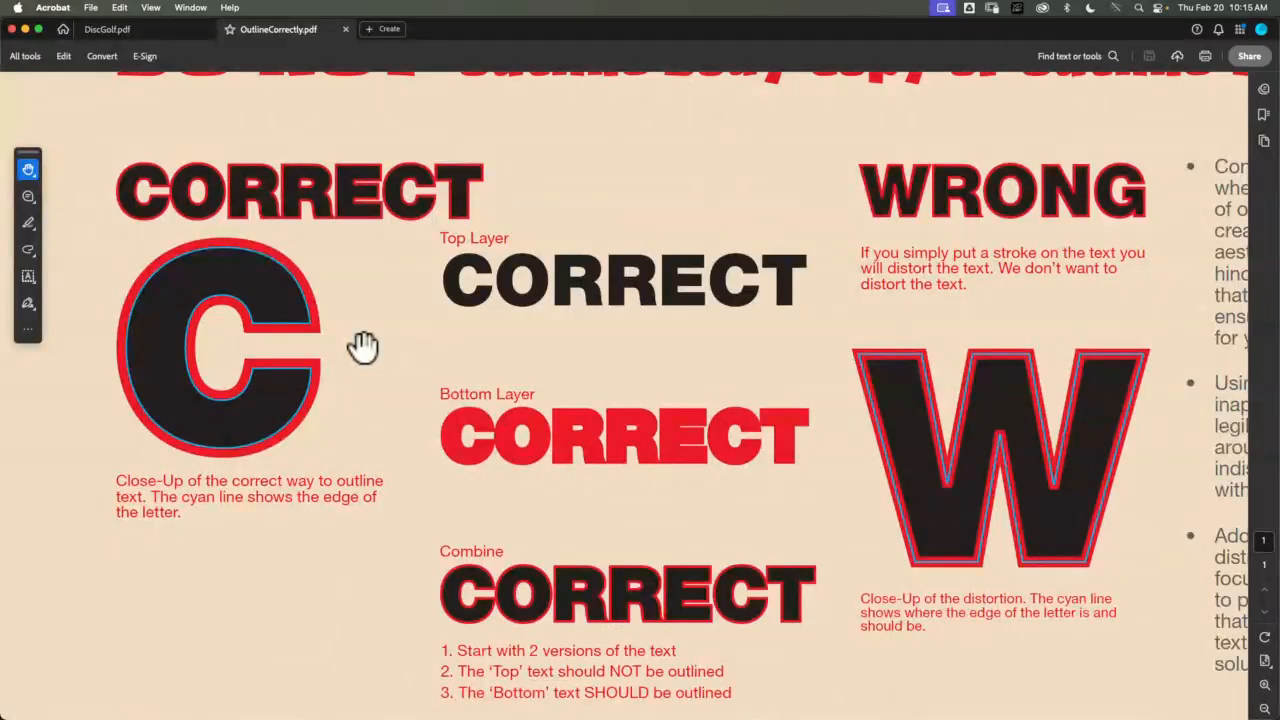
{"action": "left_click", "coordinate": [1264, 686]}
{"action": "scroll", "coordinate": [623, 589], "scroll_direction": "up", "scroll_amount": 2}
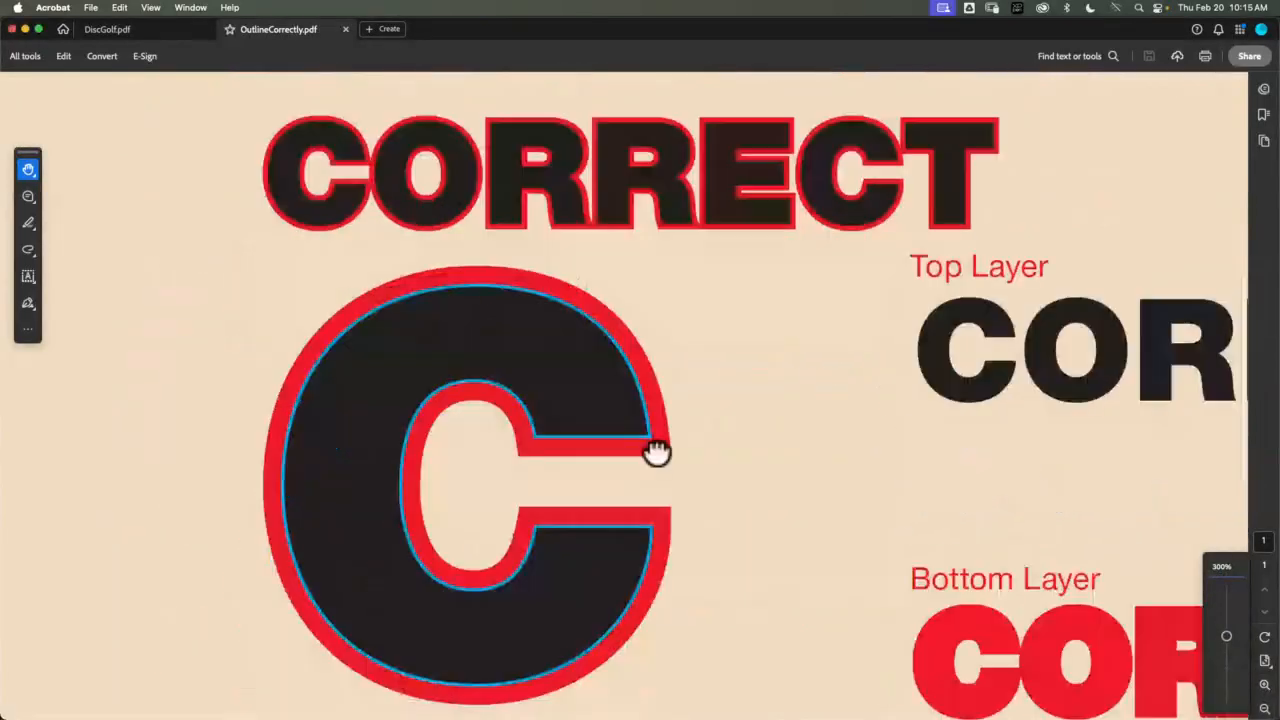
{"action": "left_click_drag", "start_coordinate": [655, 452], "coordinate": [654, 366]}
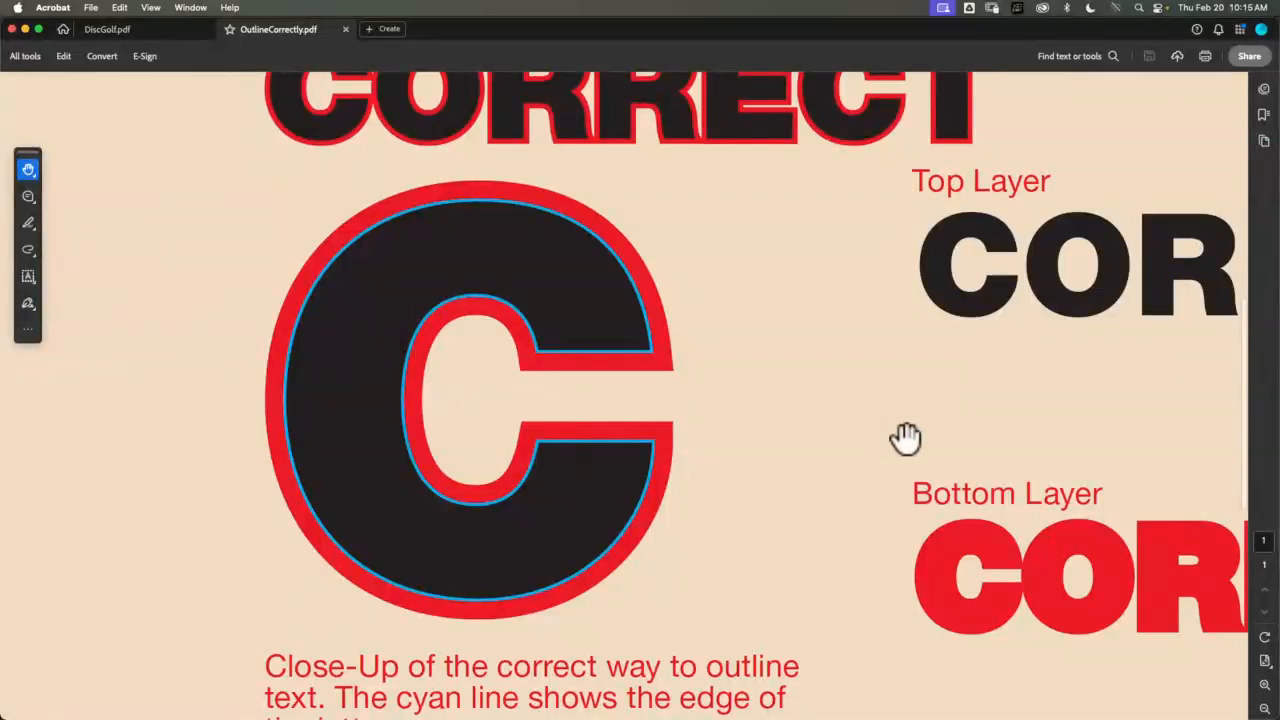
Compare the top and bottom layer versions of CORRECT with the WRONG example and its enlarged W
{"action": "left_click_drag", "start_coordinate": [968, 414], "coordinate": [303, 417]}
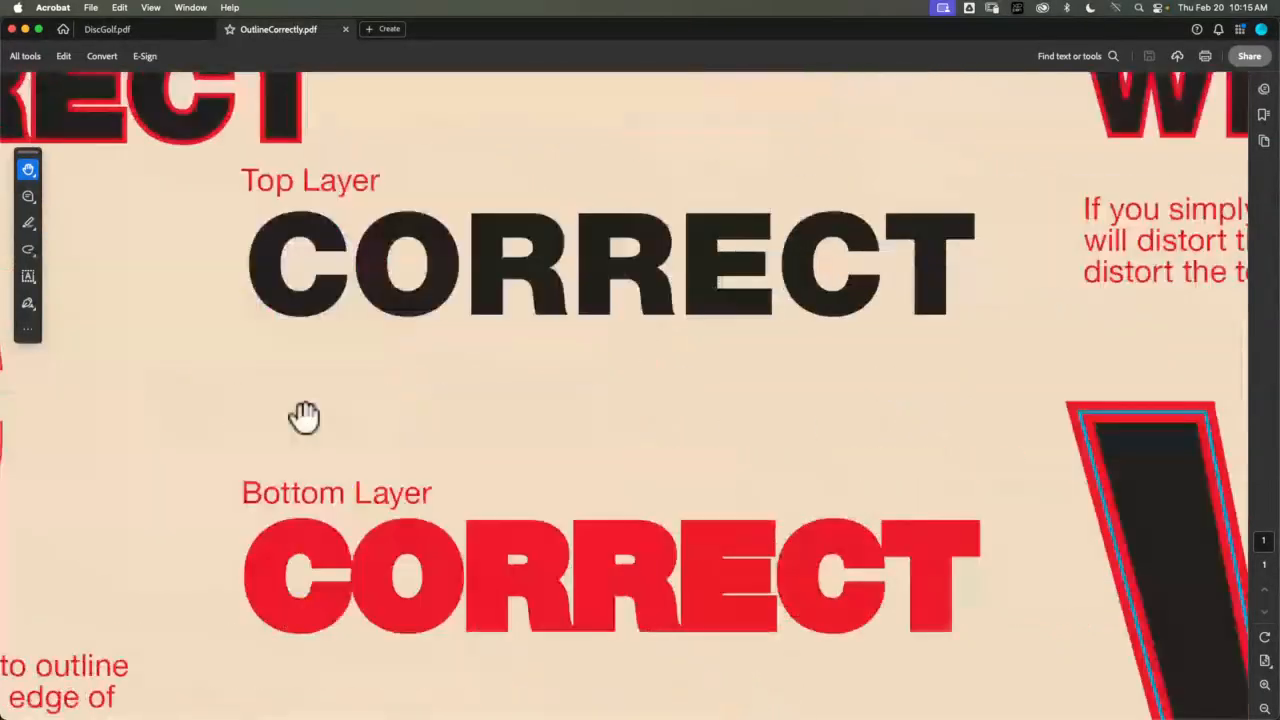
{"action": "left_click_drag", "start_coordinate": [1020, 457], "coordinate": [357, 320]}
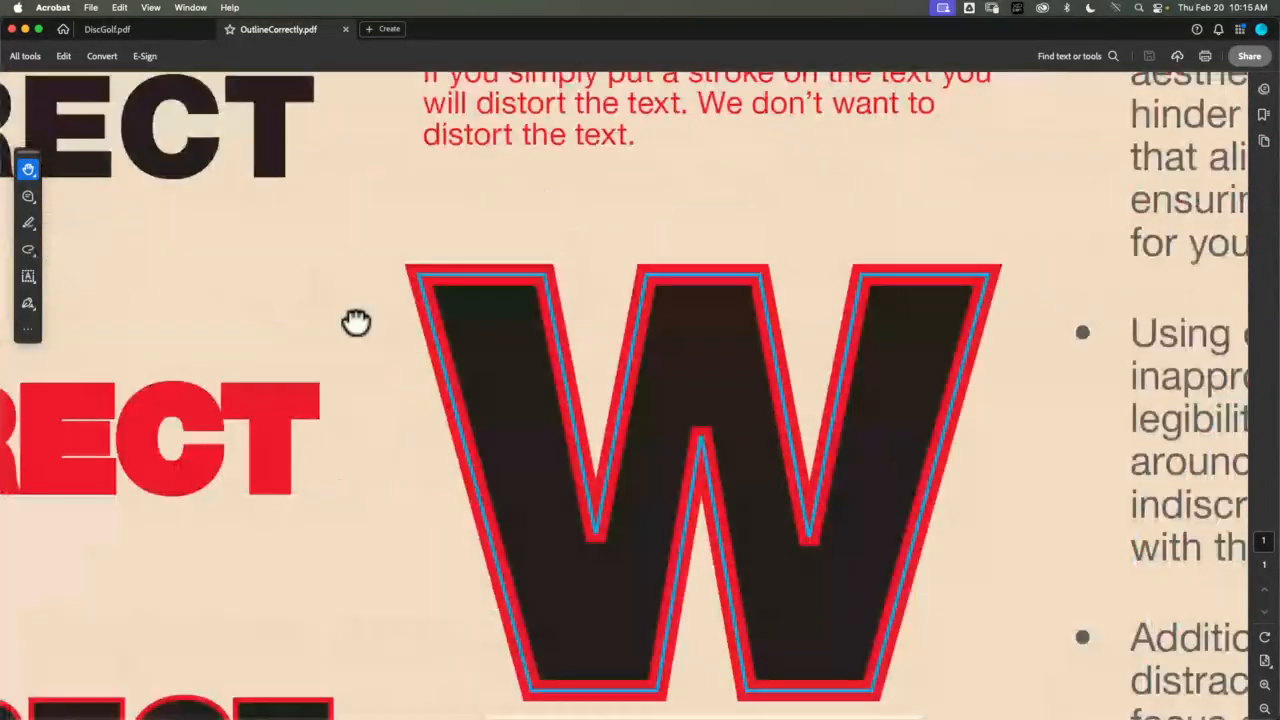
{"action": "left_click_drag", "start_coordinate": [745, 254], "coordinate": [656, 587]}
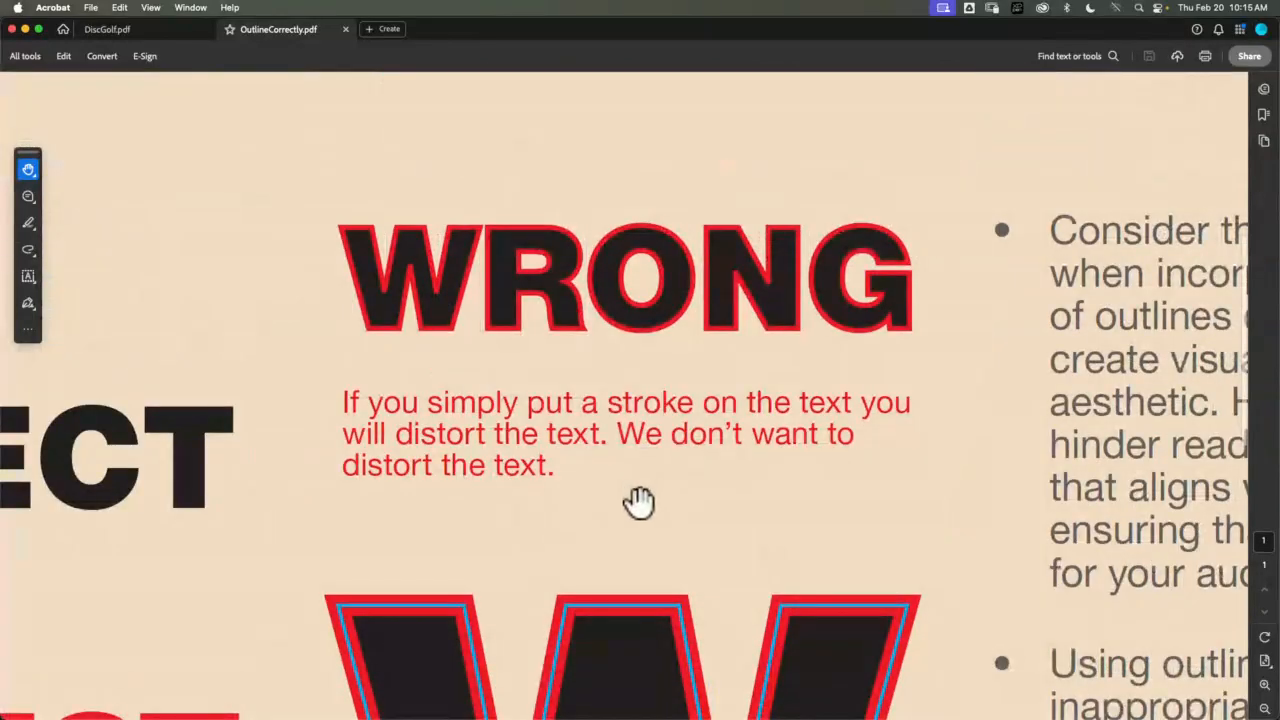
{"action": "left_click_drag", "start_coordinate": [654, 571], "coordinate": [634, 157]}
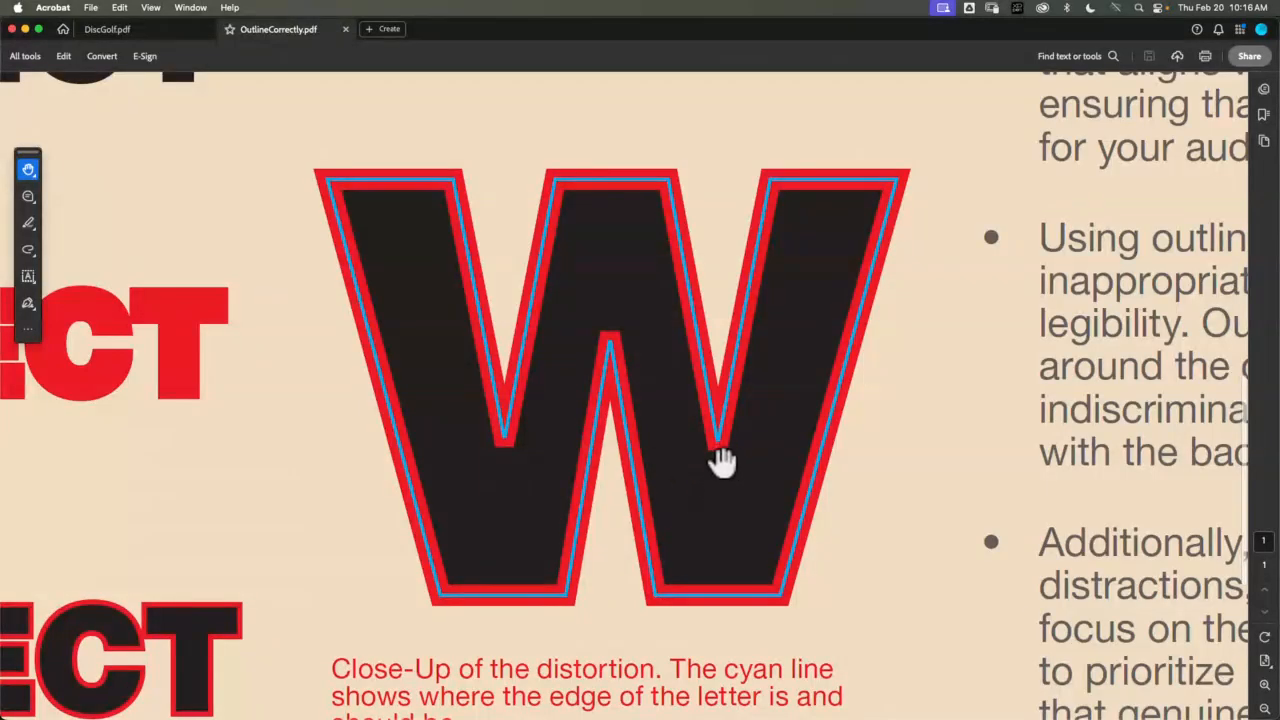
{"action": "left_click_drag", "start_coordinate": [283, 500], "coordinate": [937, 371]}
{"action": "left_click_drag", "start_coordinate": [620, 314], "coordinate": [630, 613]}
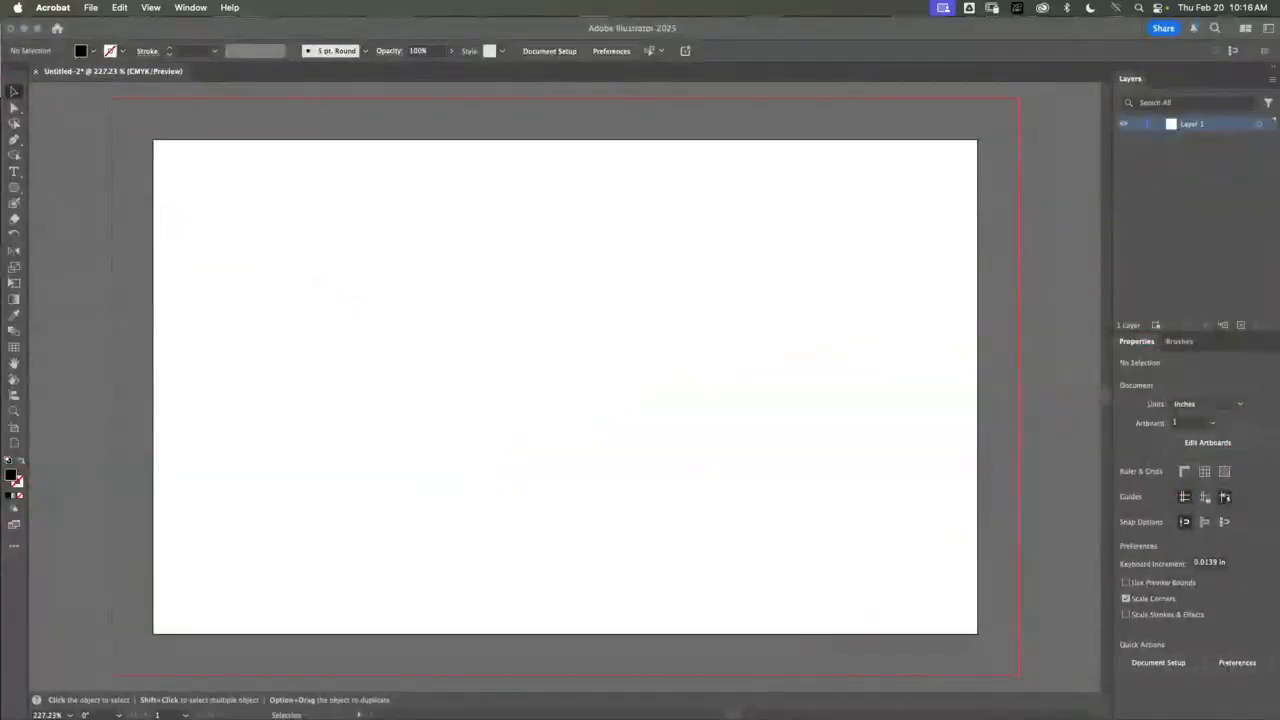
Create the point text "a" in Arial Black, scale it to about 126 pt, and place it near the artboard's upper middle
{"action": "left_click", "coordinate": [14, 172]}
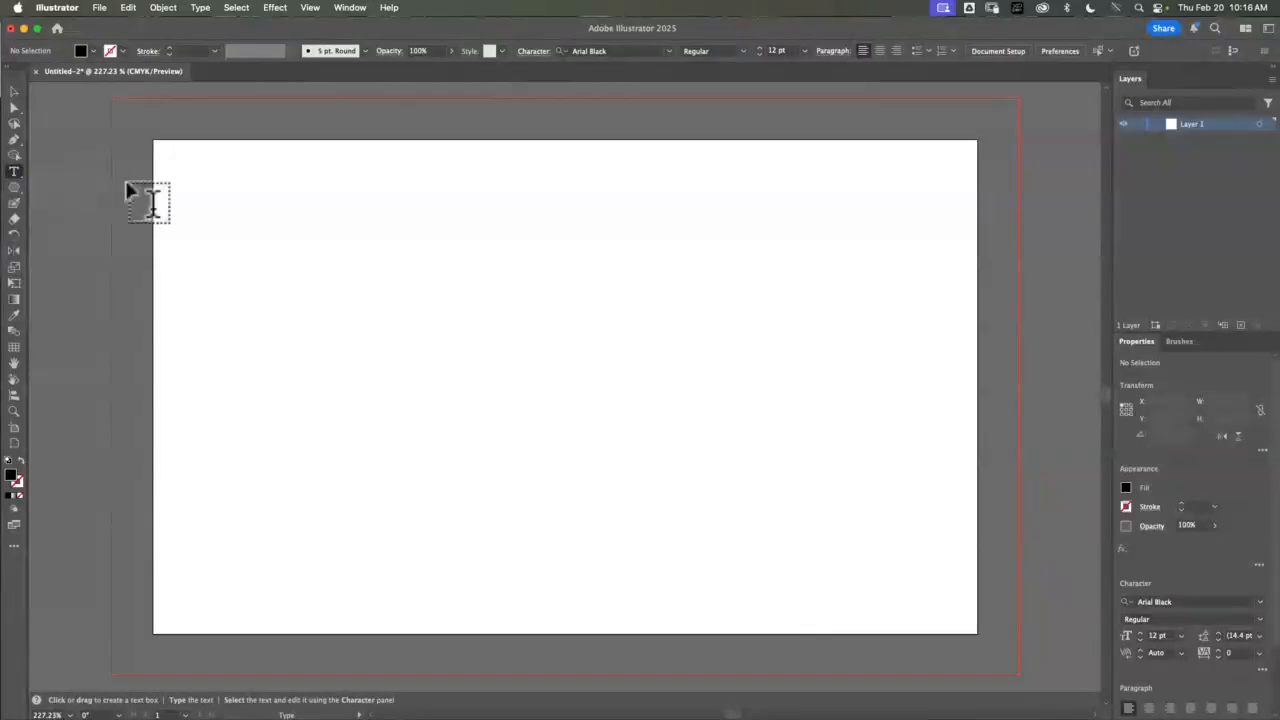
{"action": "left_click", "coordinate": [398, 266]}
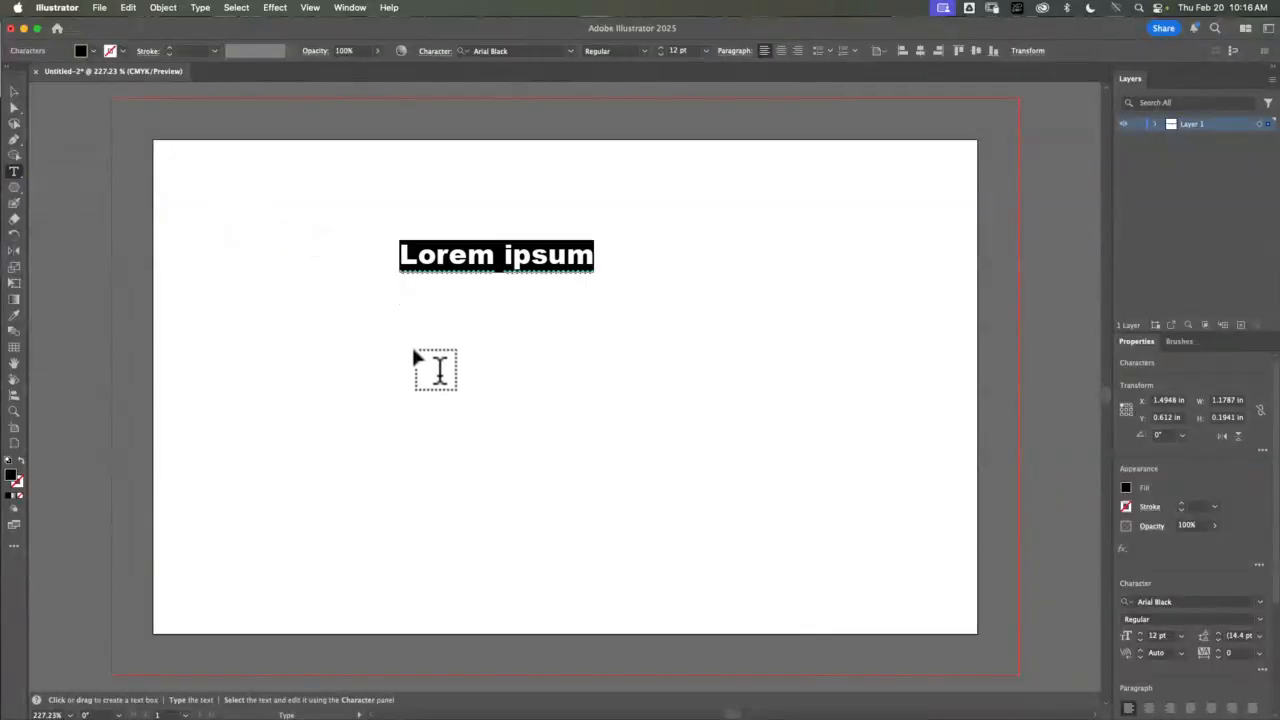
{"action": "type", "text": "a"}
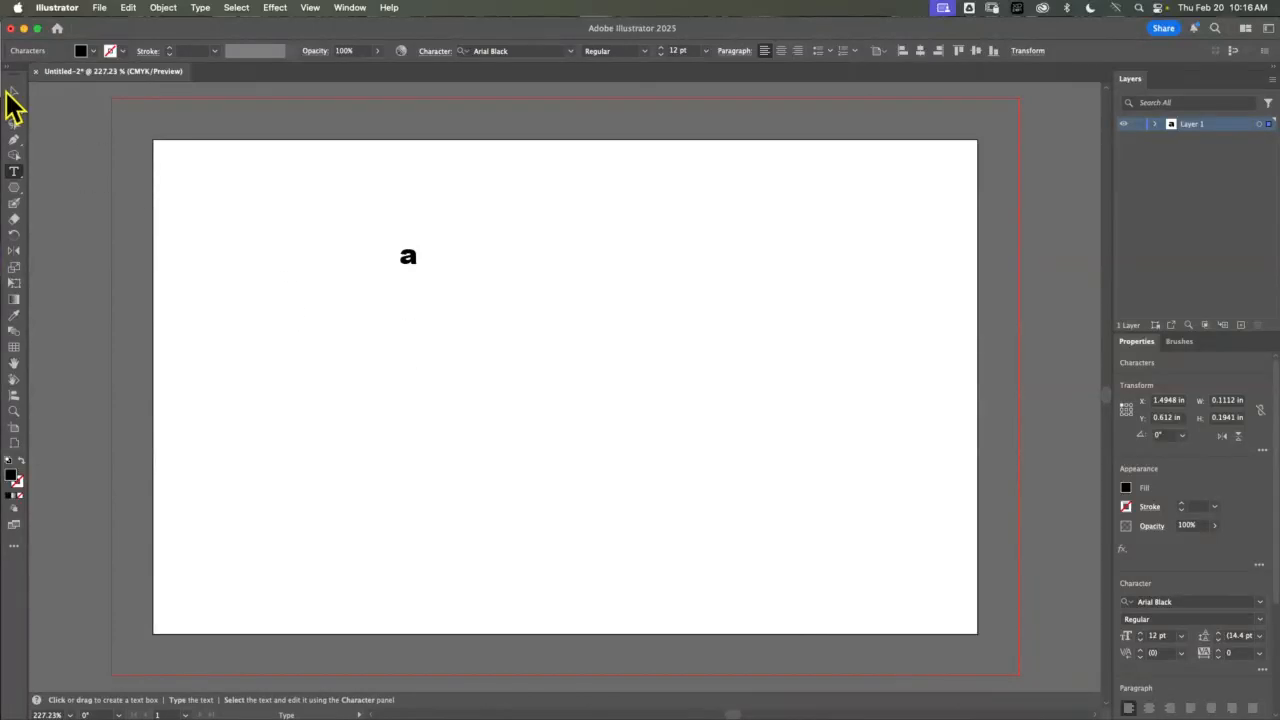
{"action": "left_click", "coordinate": [11, 92]}
{"action": "left_click_drag", "start_coordinate": [421, 275], "coordinate": [710, 595]}
{"action": "left_click_drag", "start_coordinate": [575, 430], "coordinate": [615, 278]}
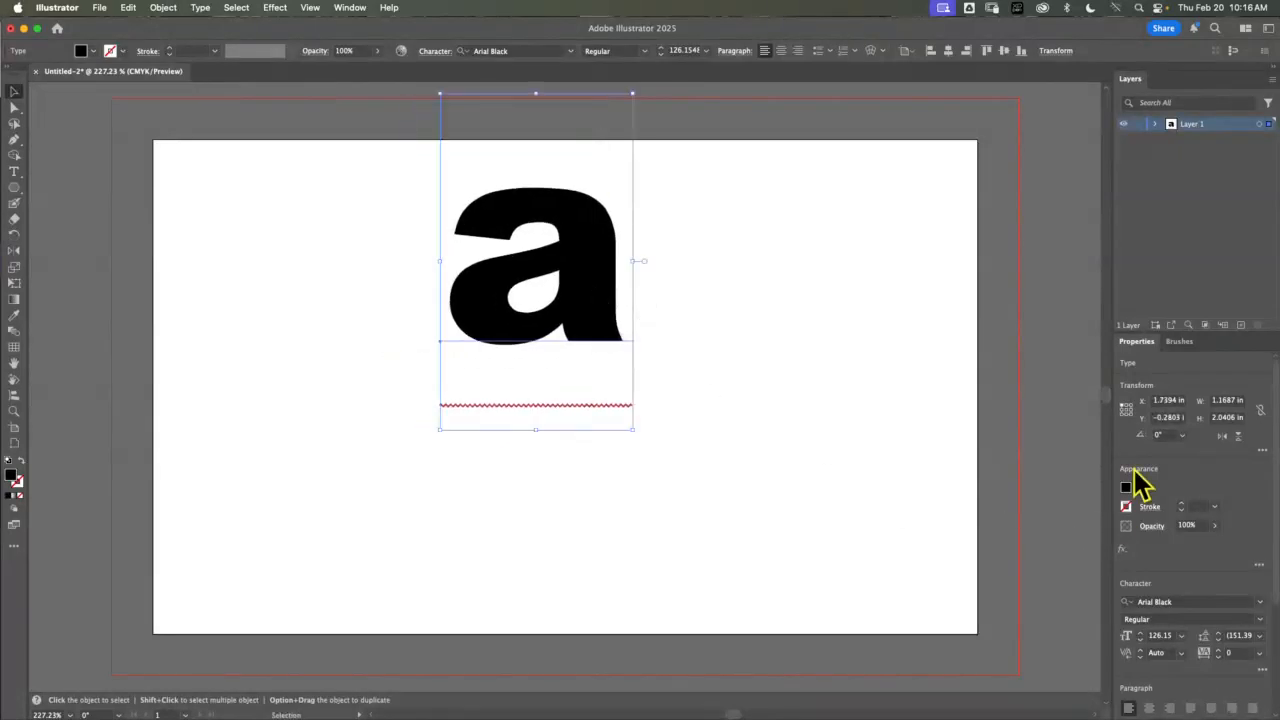
Add a magenta stroke to the letter a and increase its weight to 8 pt
{"action": "left_click", "coordinate": [1126, 507]}
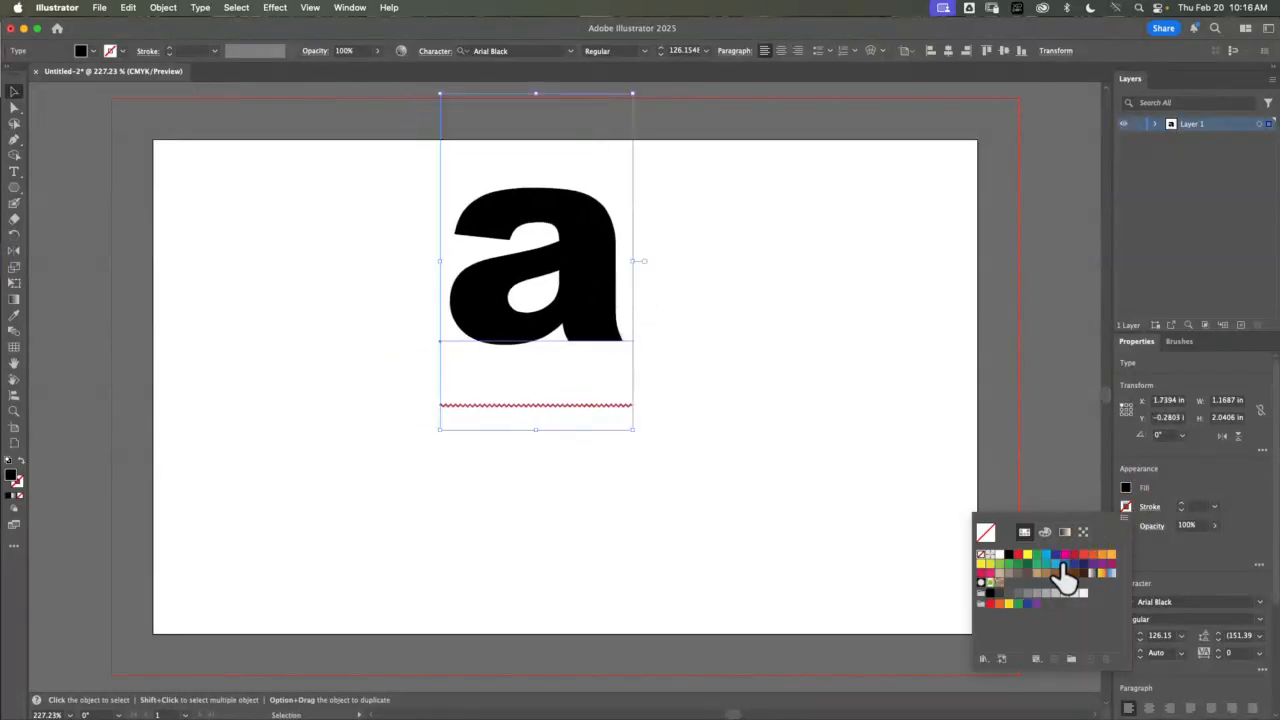
{"action": "left_click", "coordinate": [1067, 564]}
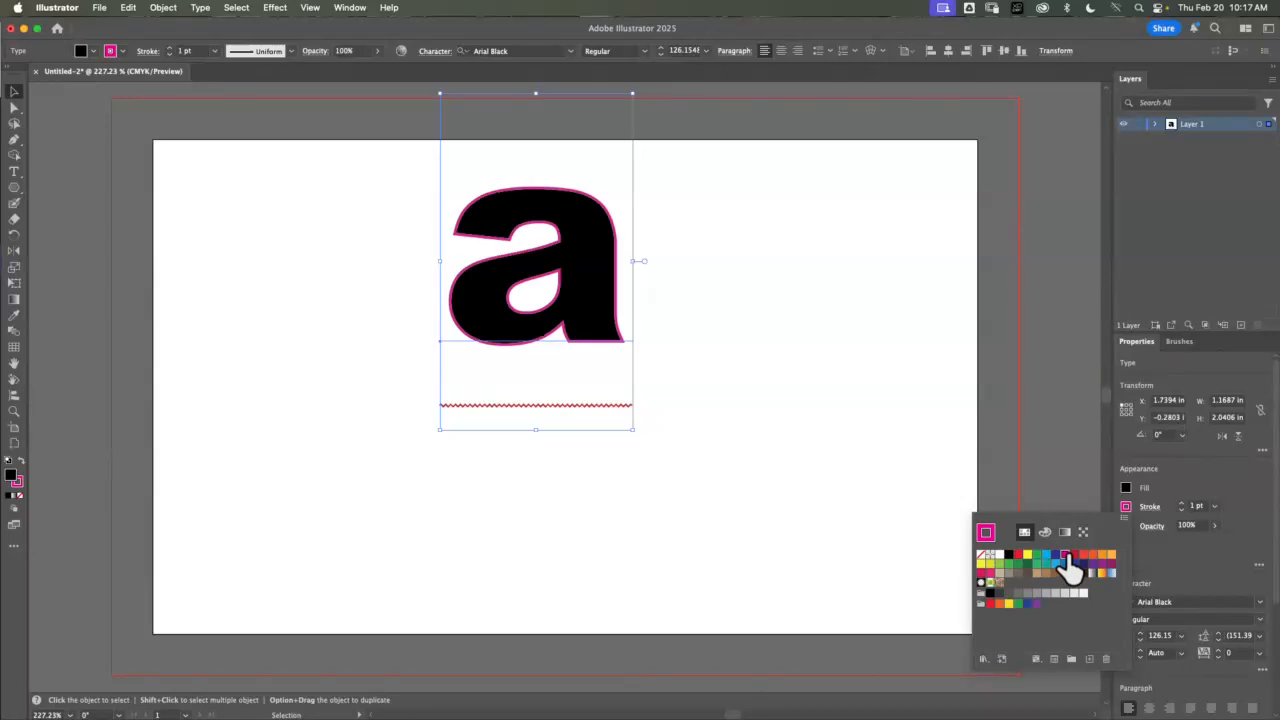
{"action": "left_click", "coordinate": [1182, 503]}
{"action": "left_click", "coordinate": [1182, 503]}
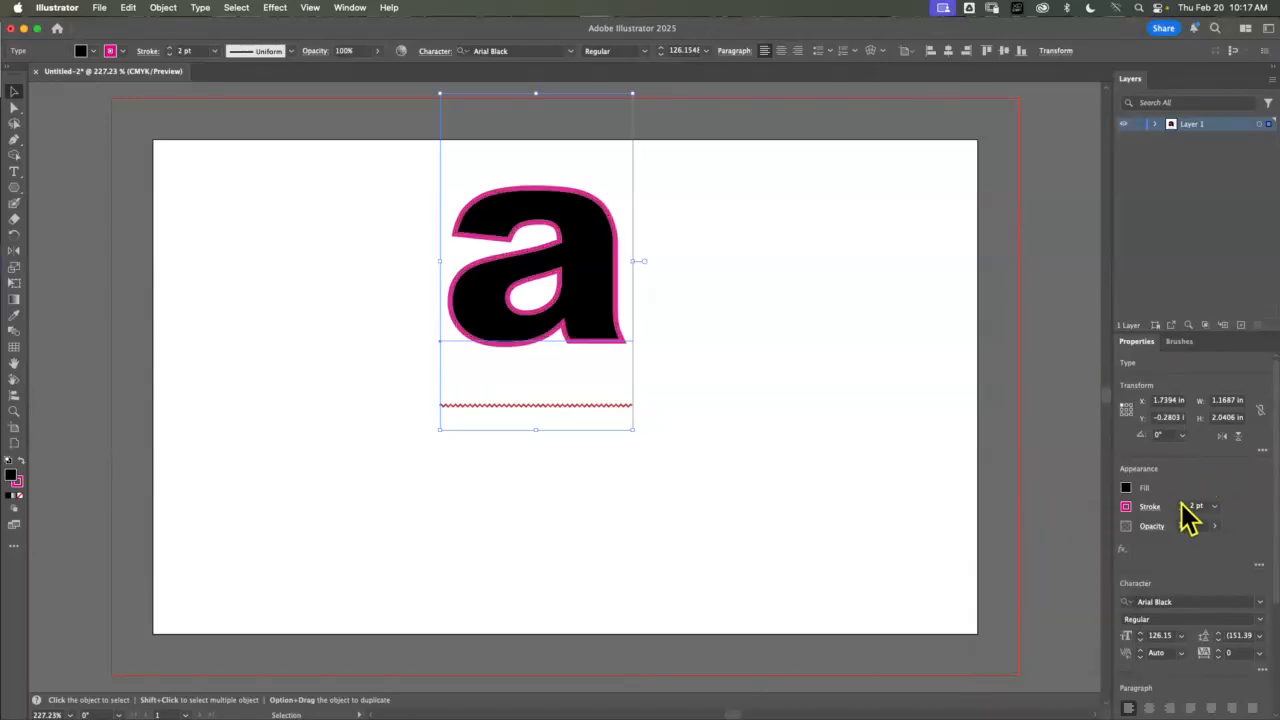
{"action": "left_click", "coordinate": [1182, 503]}
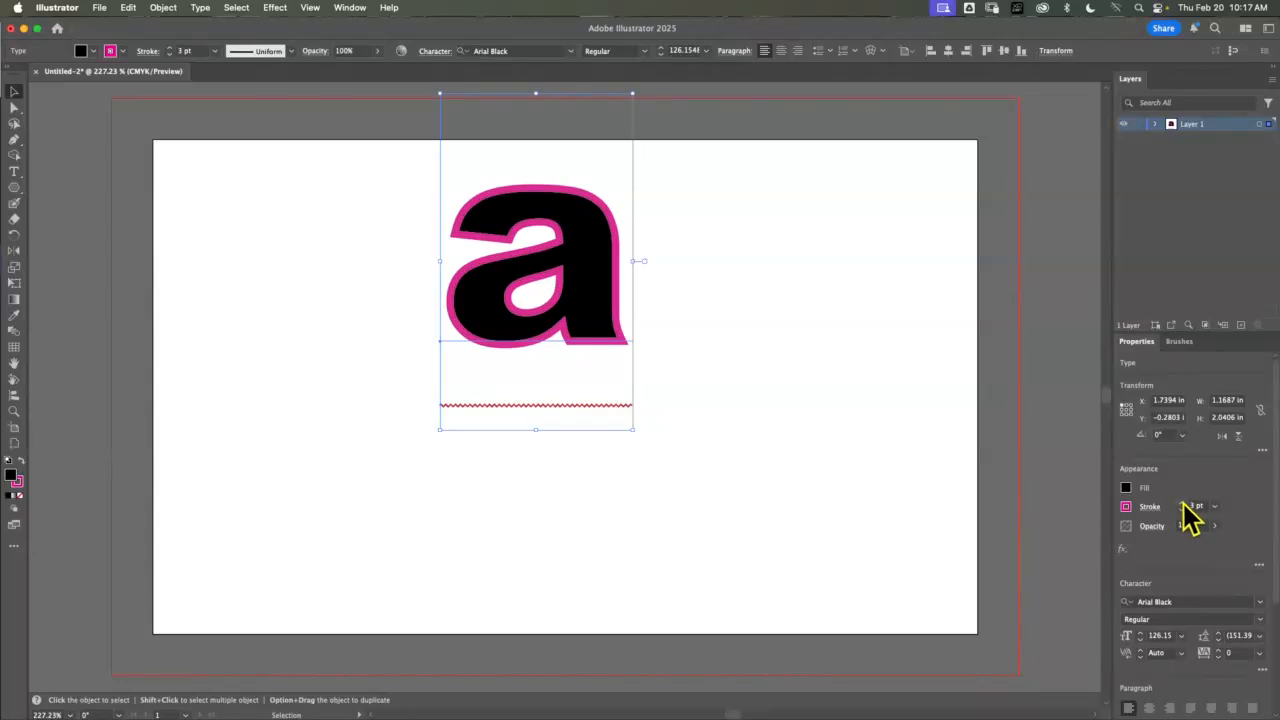
{"action": "left_click", "coordinate": [1182, 503]}
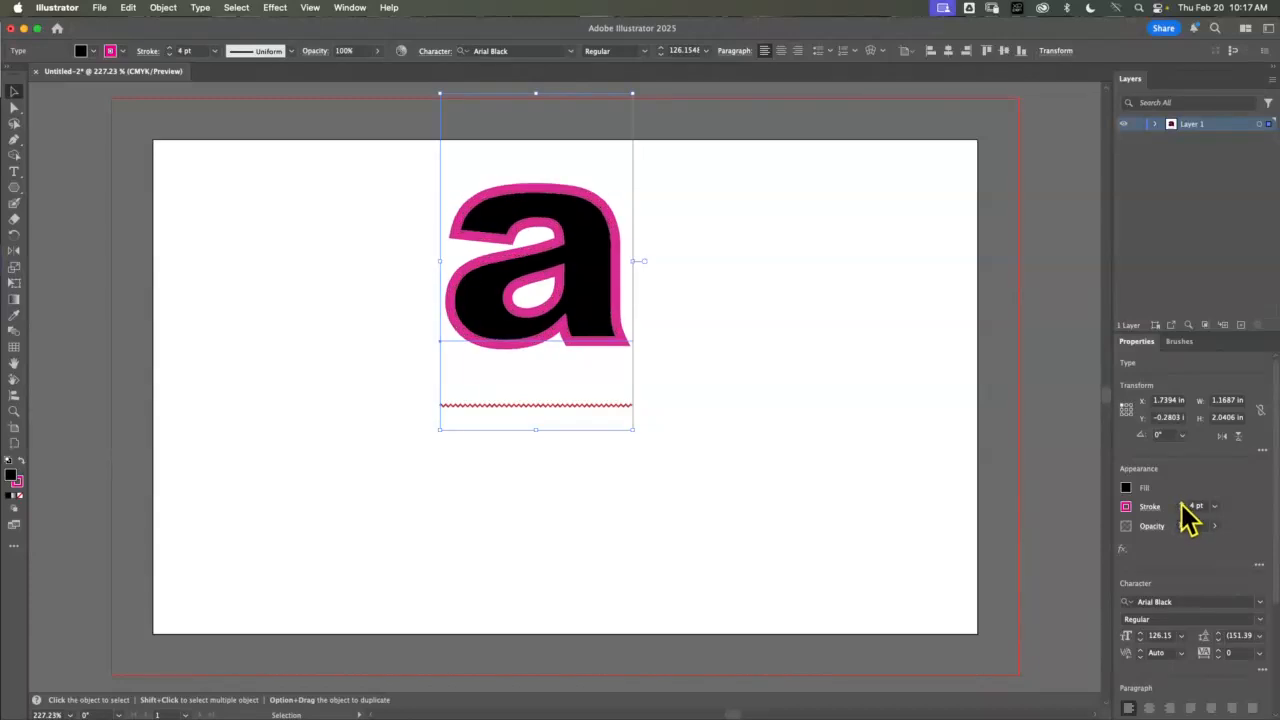
{"action": "left_click", "coordinate": [1182, 503]}
{"action": "left_click", "coordinate": [1183, 503]}
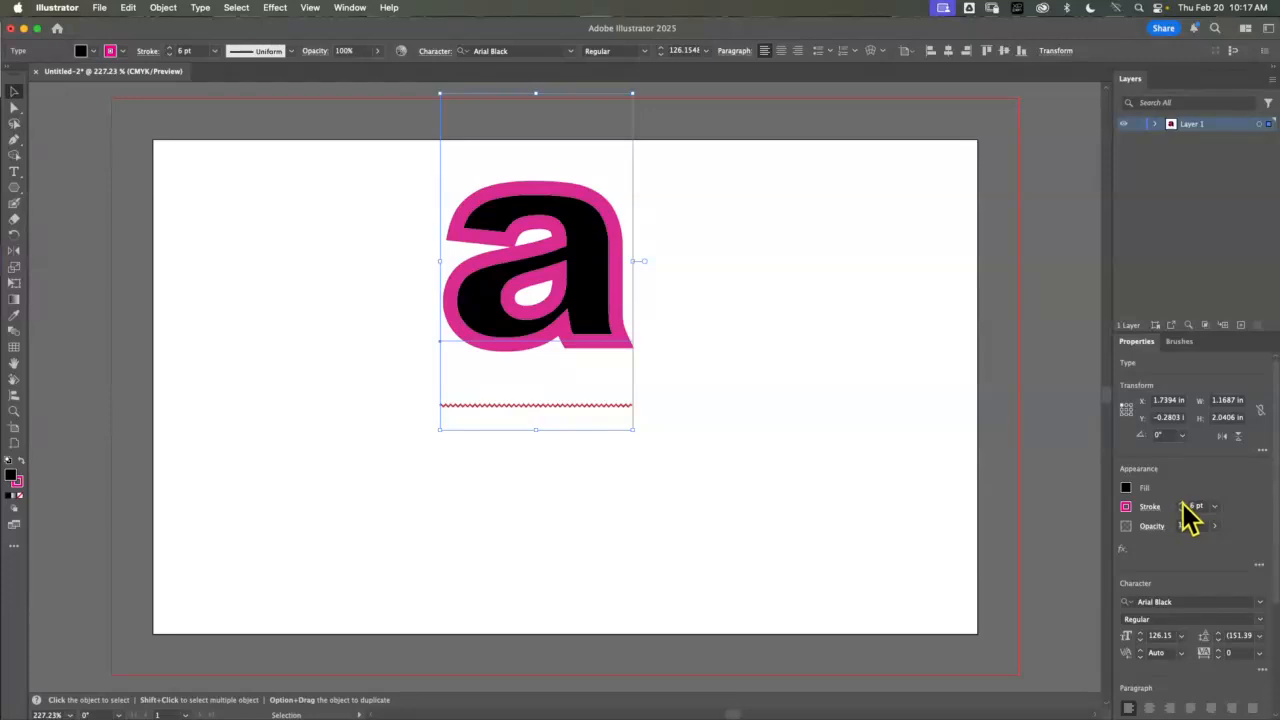
{"action": "left_click", "coordinate": [1182, 503]}
{"action": "left_click", "coordinate": [1182, 503]}
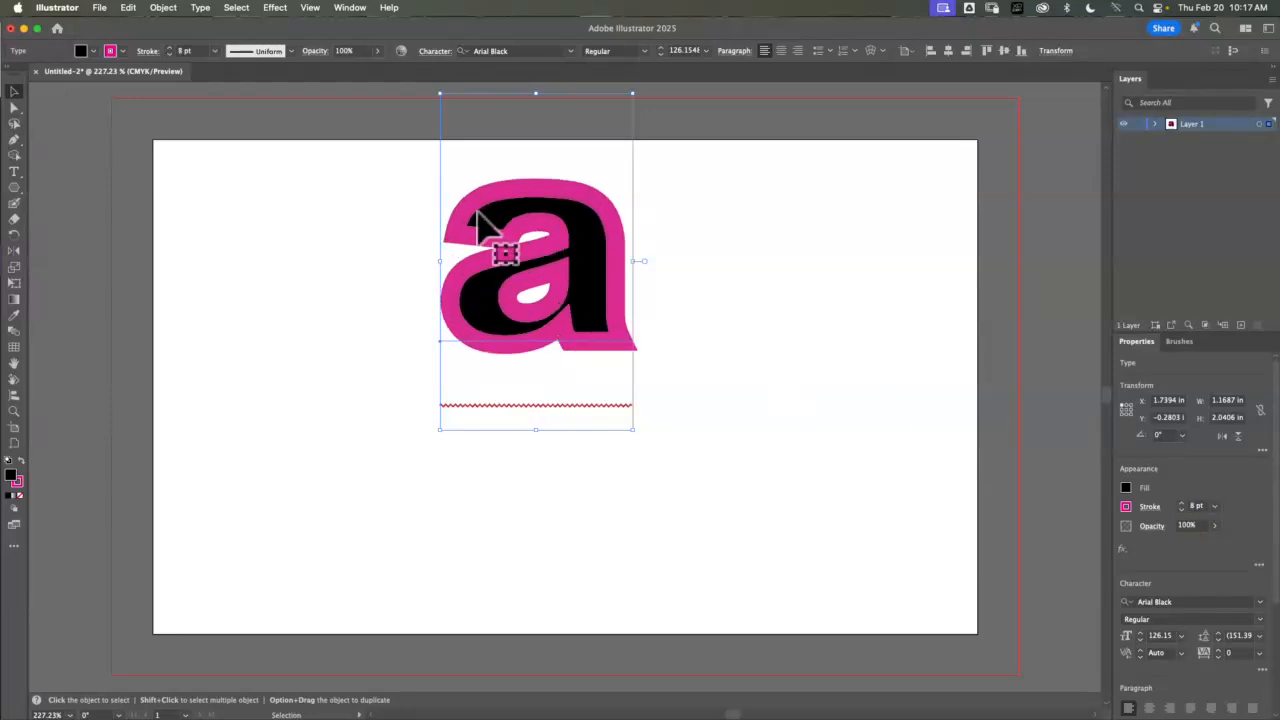
{"action": "left_click", "coordinate": [760, 289]}
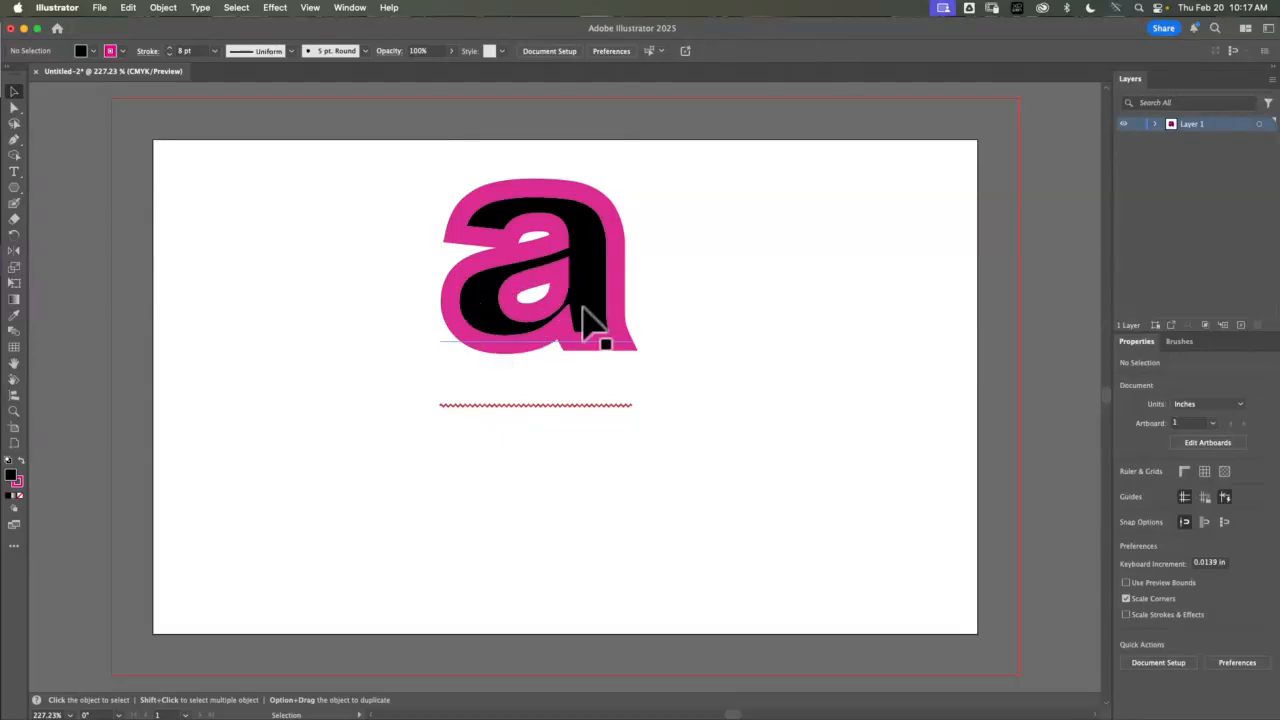
Enlarge the letter a to about 186 pt and remove its magenta stroke
{"action": "left_click", "coordinate": [617, 333]}
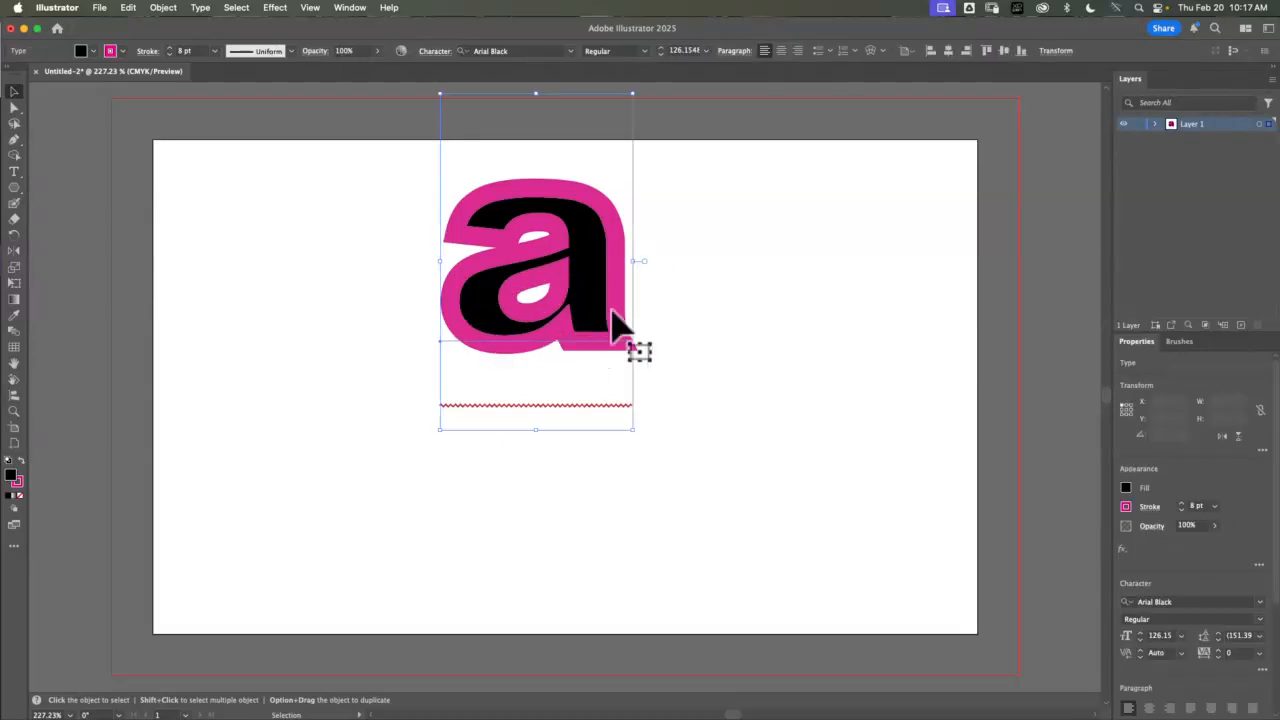
{"action": "left_click_drag", "start_coordinate": [630, 428], "coordinate": [803, 566]}
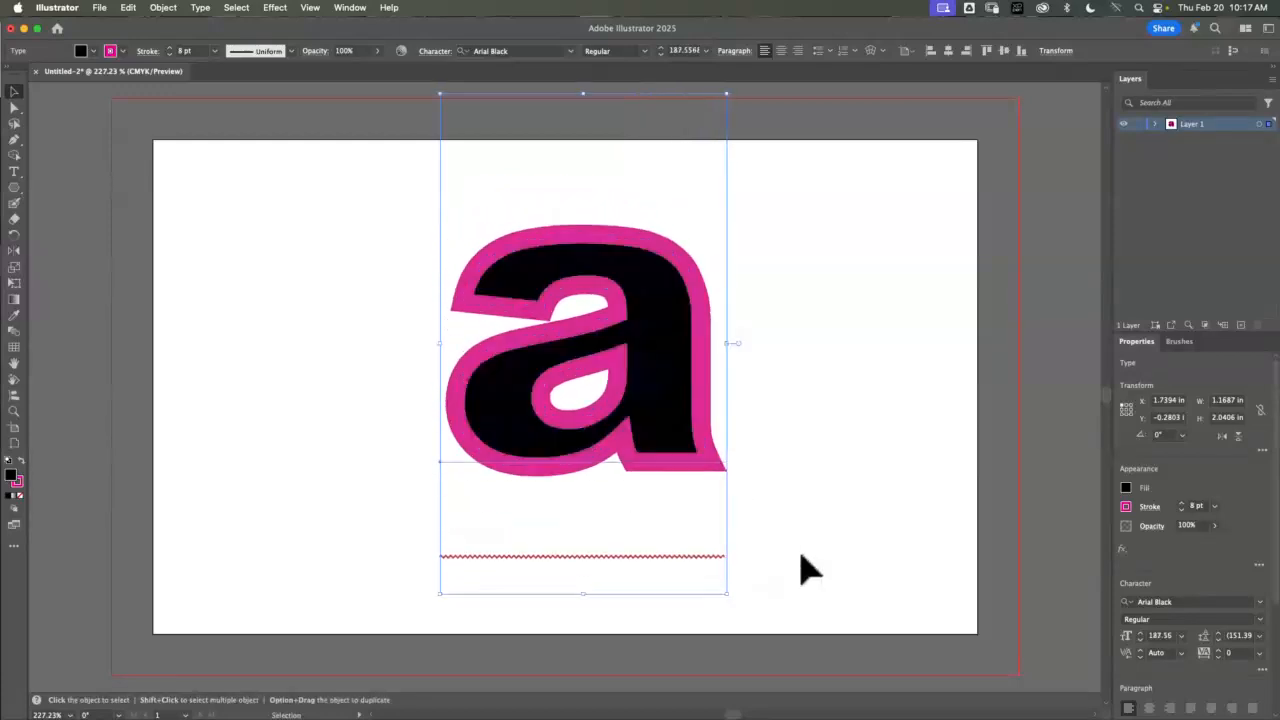
{"action": "left_click_drag", "start_coordinate": [726, 593], "coordinate": [724, 587]}
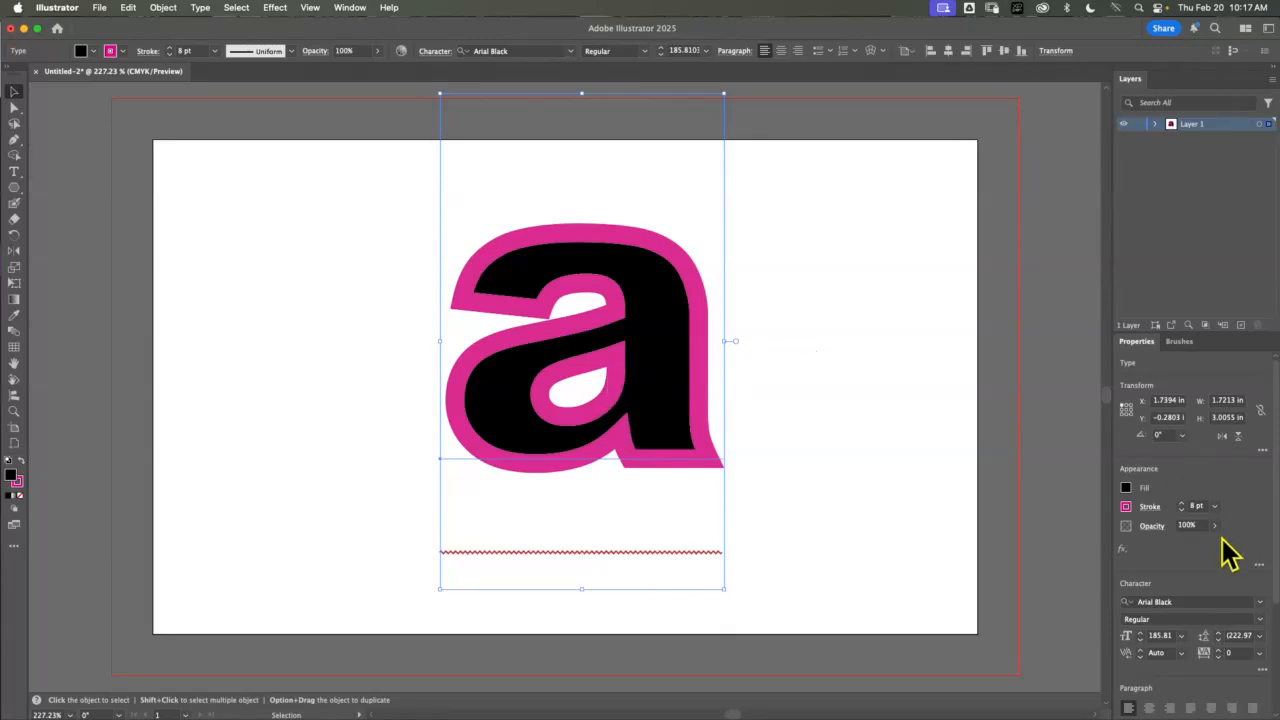
{"action": "left_click", "coordinate": [1127, 507]}
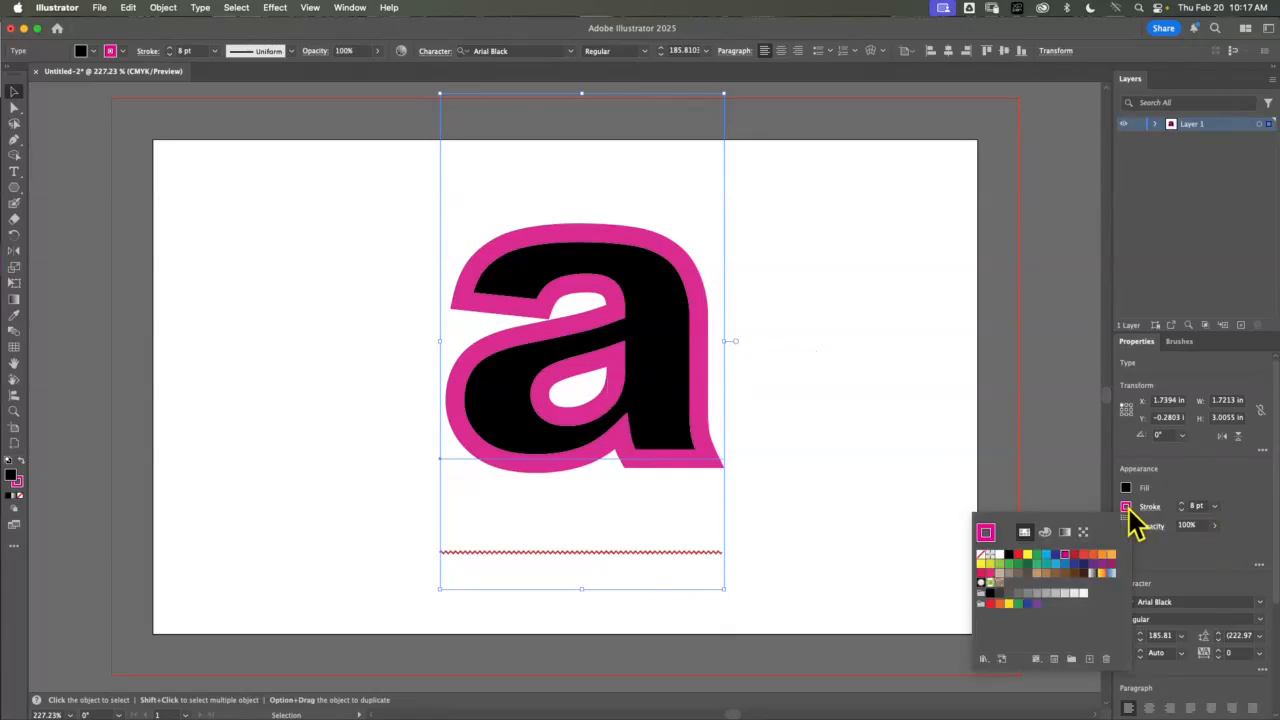
{"action": "left_click", "coordinate": [982, 556]}
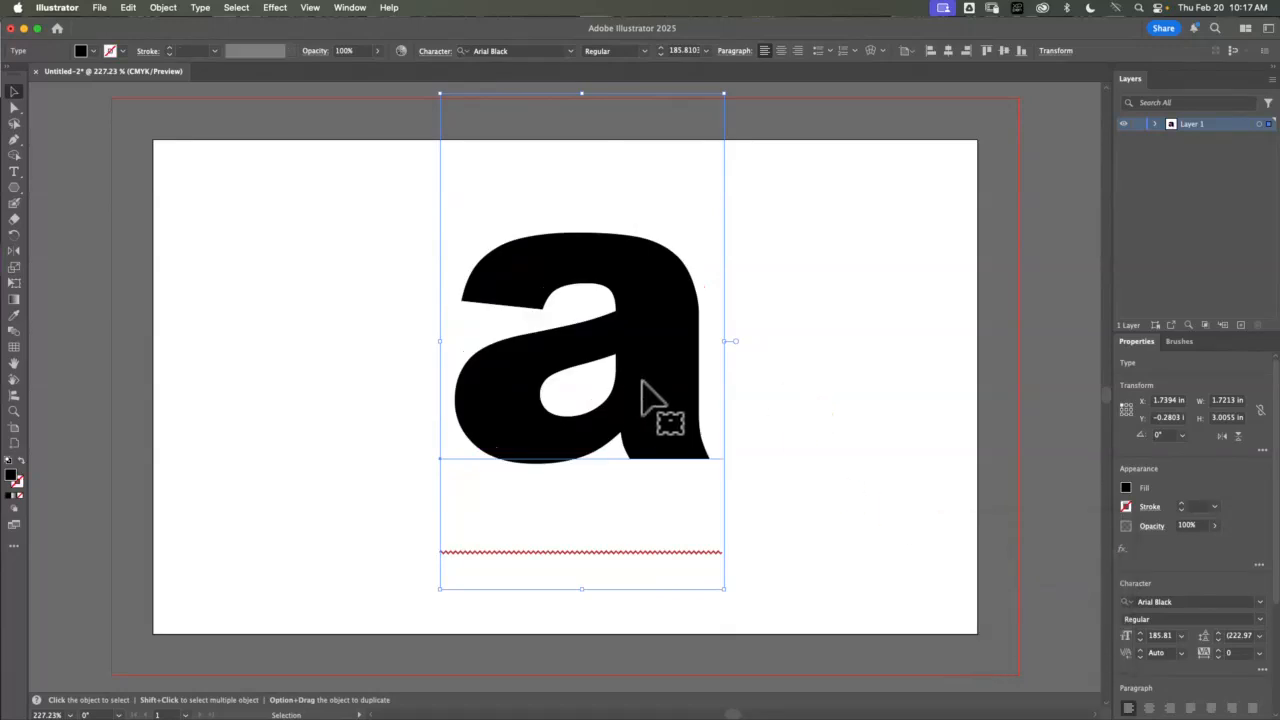
Move the black letter a to the left half of the artboard and place a duplicate level with it on the right
{"action": "left_click_drag", "start_coordinate": [657, 409], "coordinate": [466, 394]}
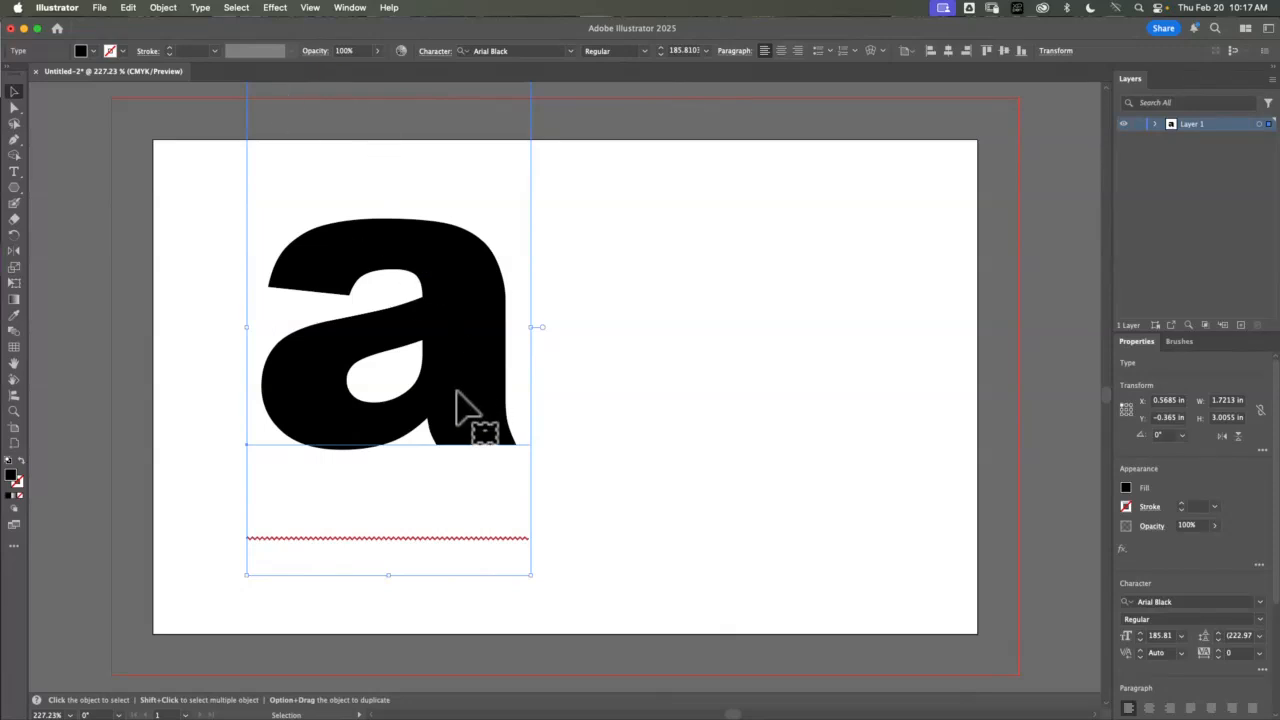
{"action": "left_click_drag", "start_coordinate": [464, 392], "coordinate": [868, 437]}
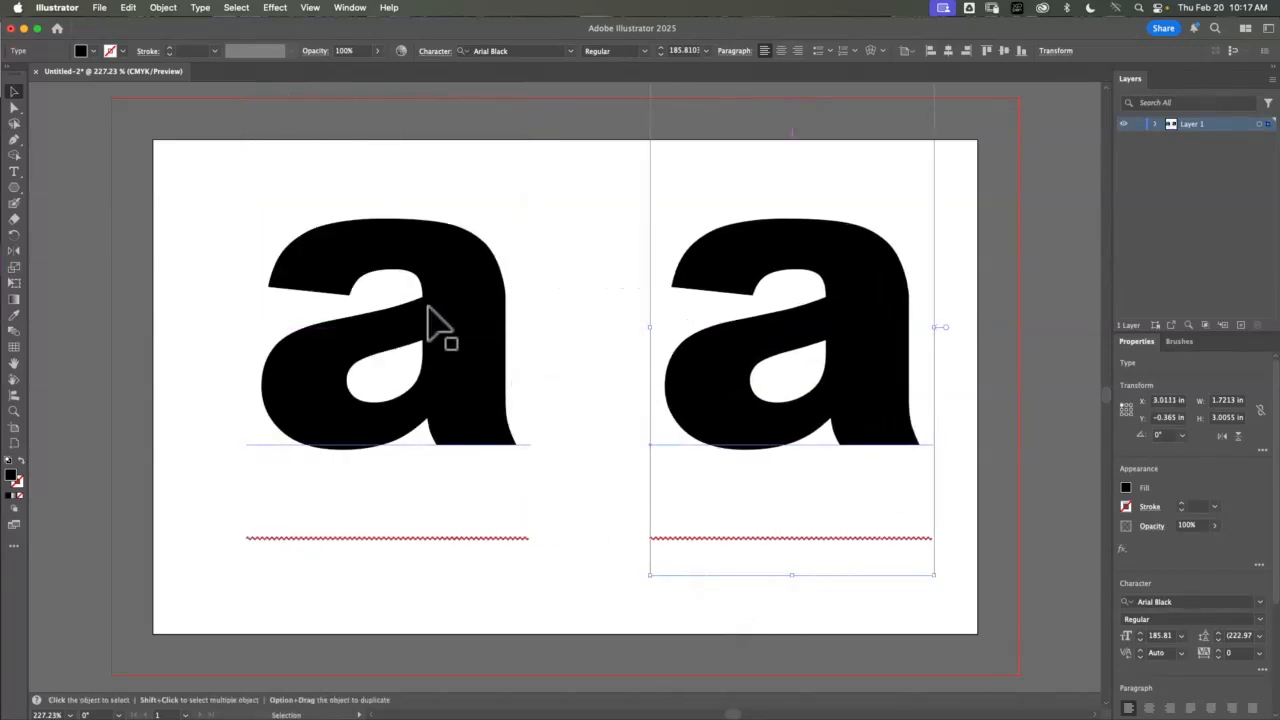
{"action": "left_click", "coordinate": [480, 410]}
Give the right-hand copy of the letter a magenta stroke with a weight of 15 pt
{"action": "left_click", "coordinate": [737, 400]}
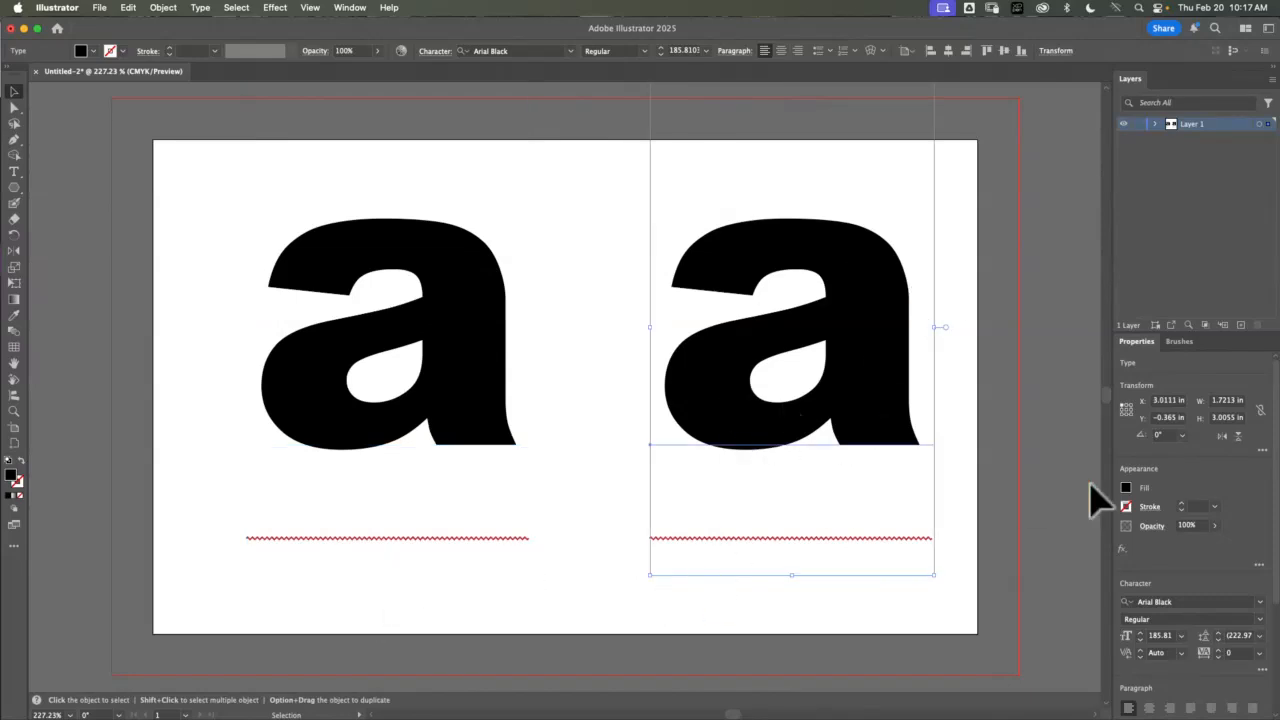
{"action": "left_click", "coordinate": [1127, 508]}
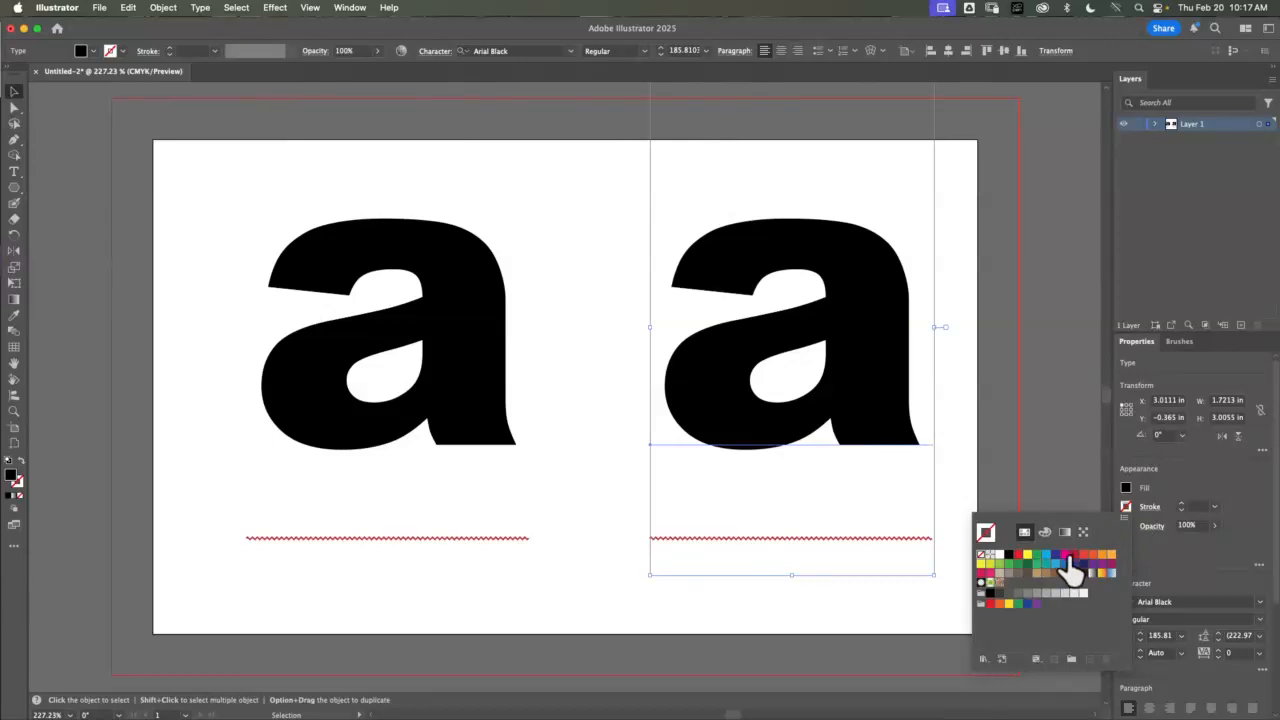
{"action": "left_click", "coordinate": [1064, 555]}
{"action": "left_click", "coordinate": [1182, 504]}
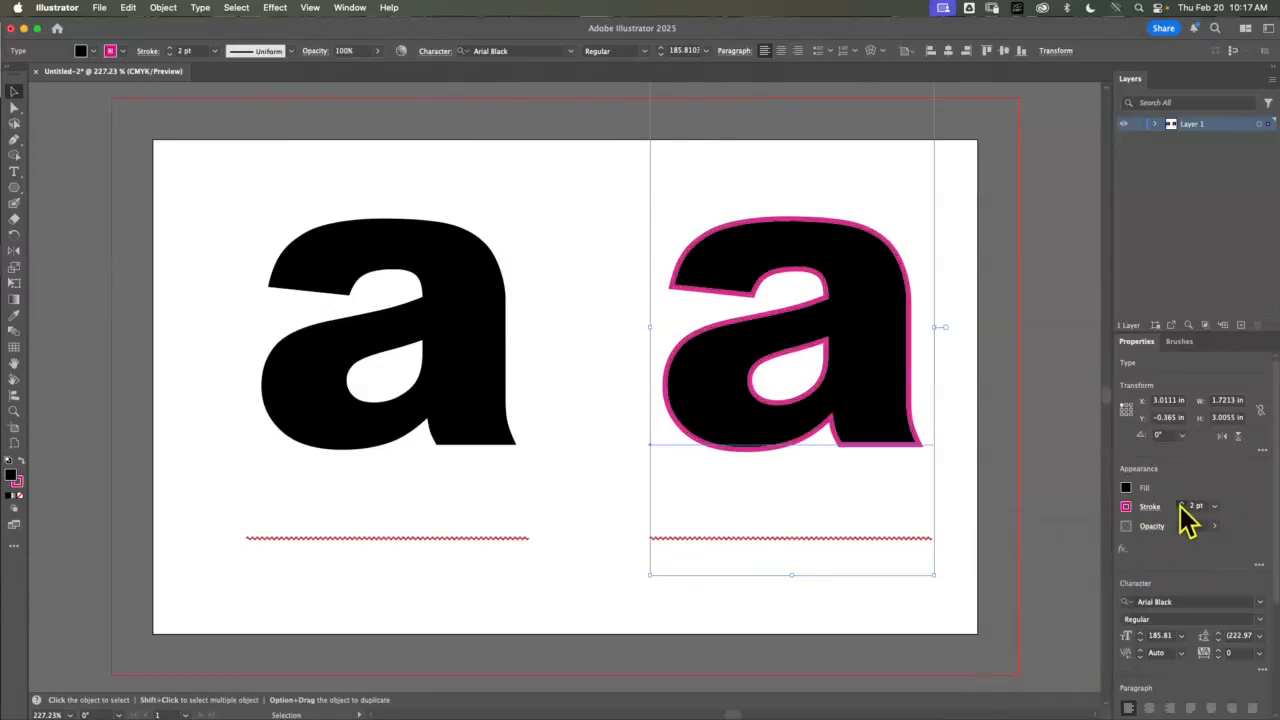
{"action": "left_click", "coordinate": [1182, 504]}
{"action": "left_click", "coordinate": [1182, 504]}
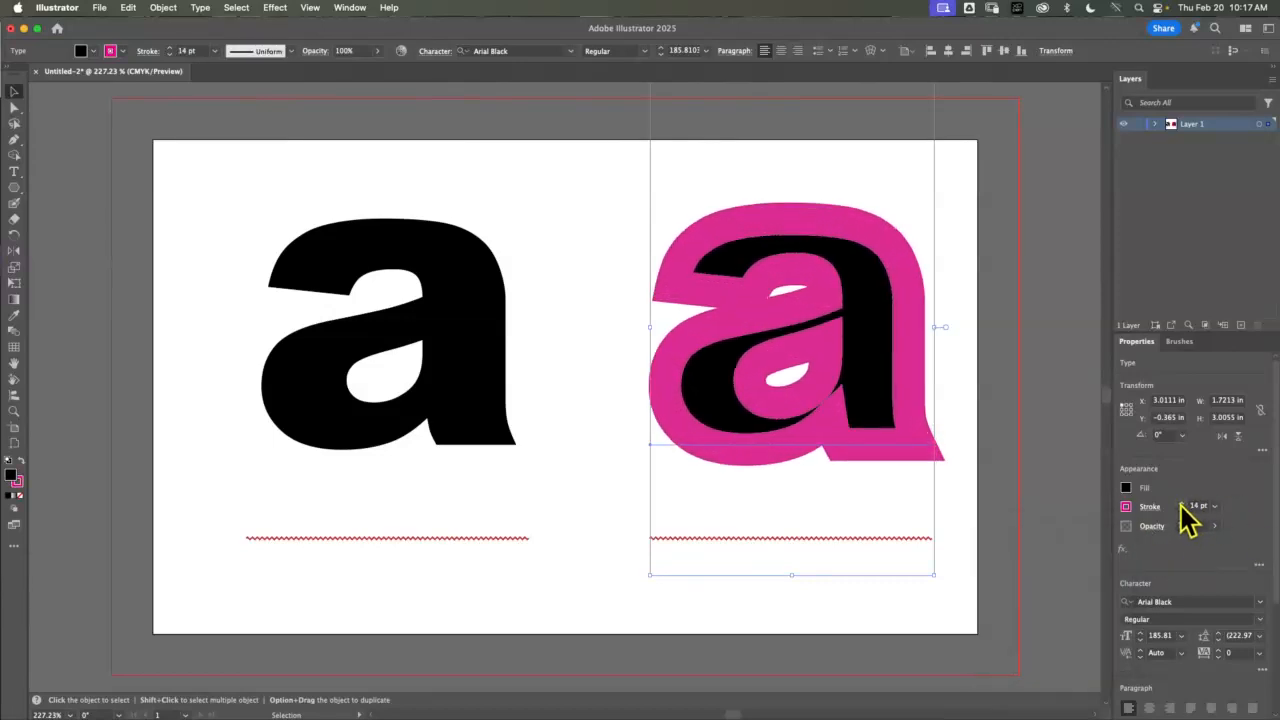
{"action": "left_click", "coordinate": [1182, 504]}
{"action": "left_click", "coordinate": [1182, 504]}
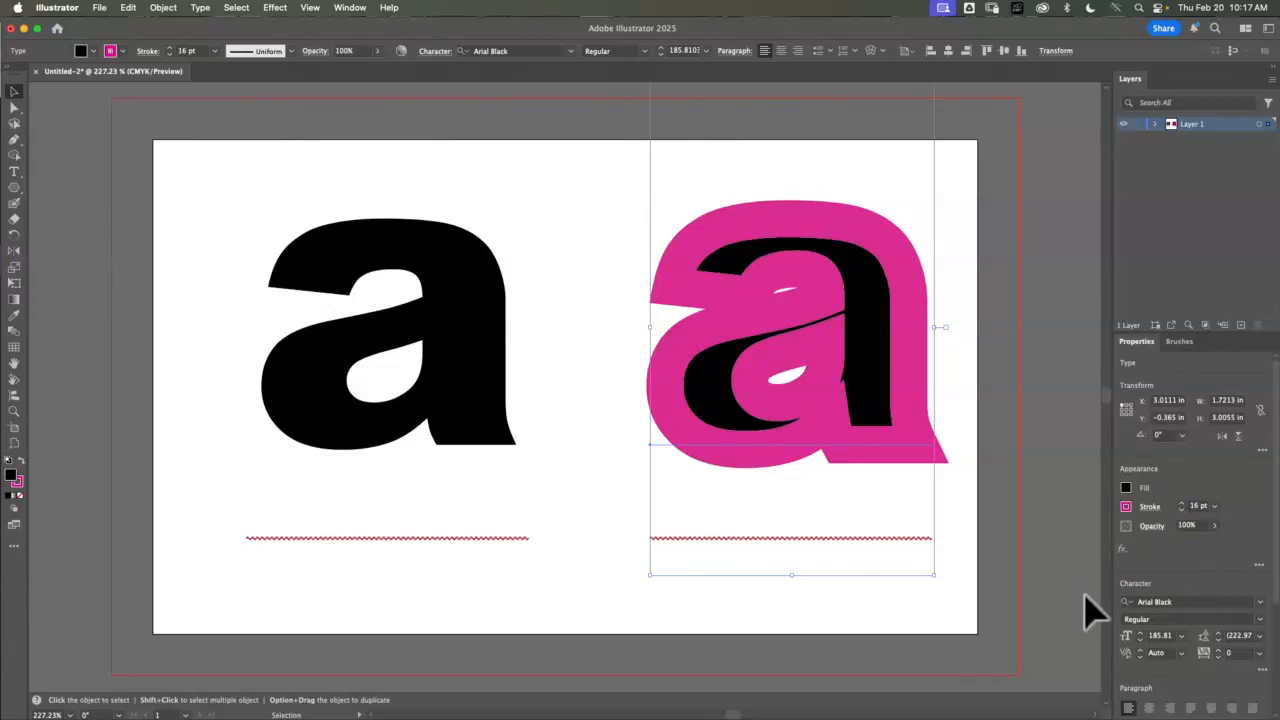
{"action": "left_click", "coordinate": [1181, 509]}
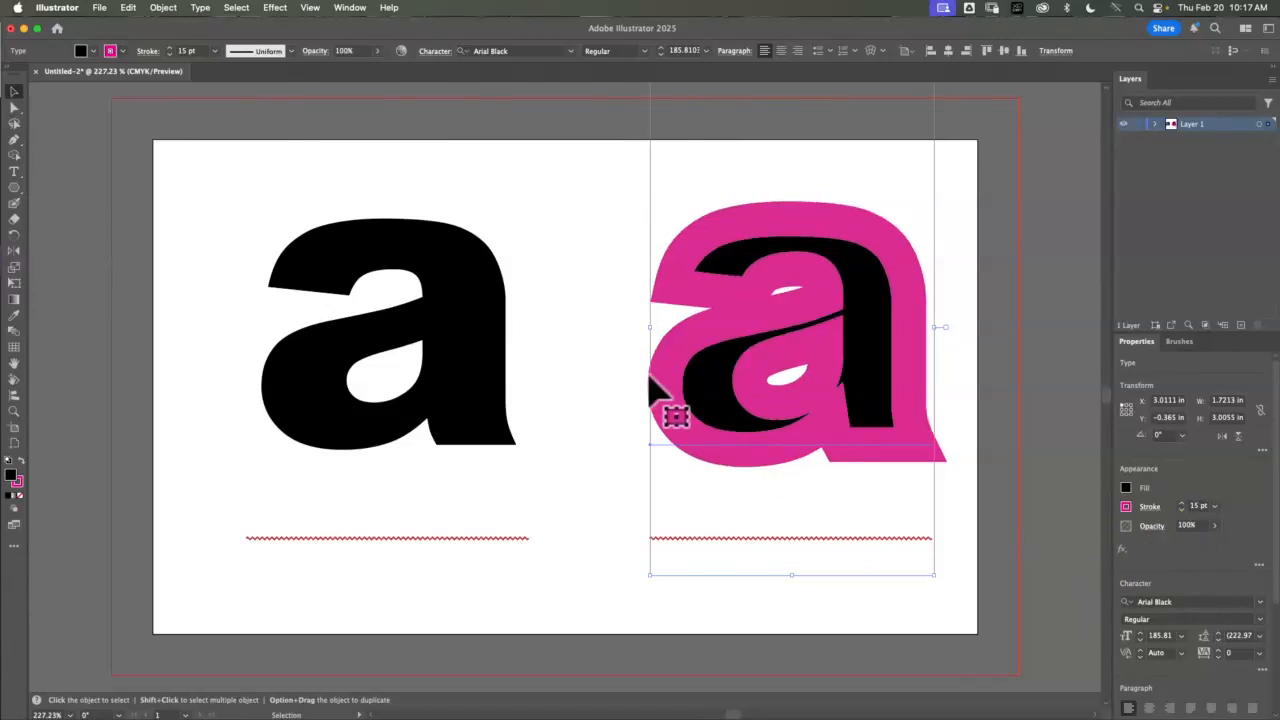
{"action": "left_click", "coordinate": [233, 175]}
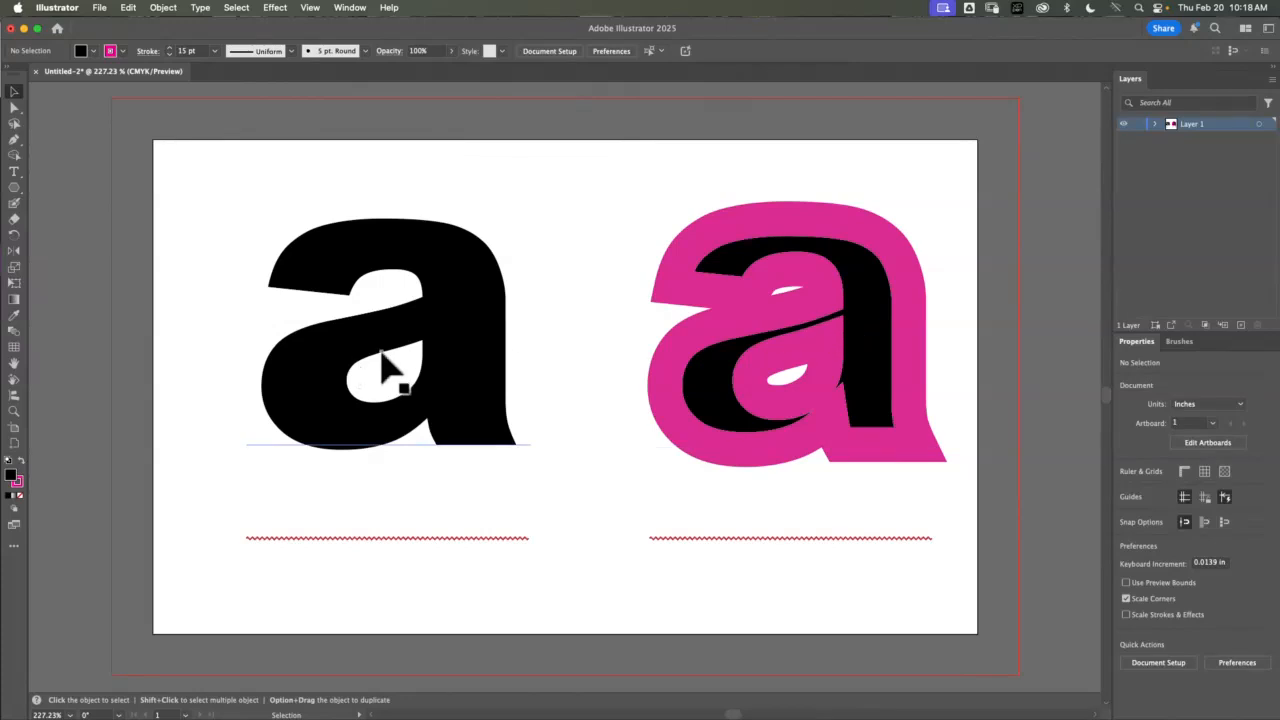
Bring the unstroked black letter to the front and stack it exactly over the magenta-stroked copy
{"action": "left_click_drag", "start_coordinate": [449, 380], "coordinate": [673, 386]}
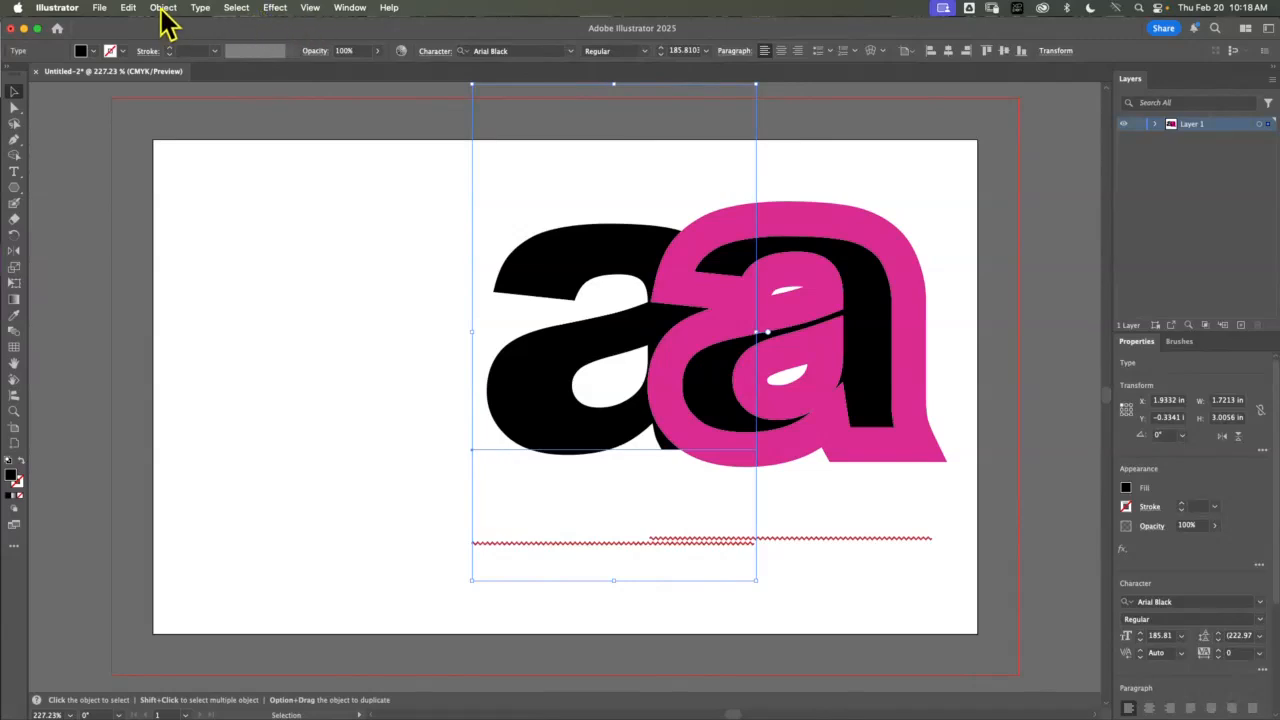
{"action": "left_click", "coordinate": [163, 8]}
{"action": "mouse_move", "coordinate": [170, 42]}
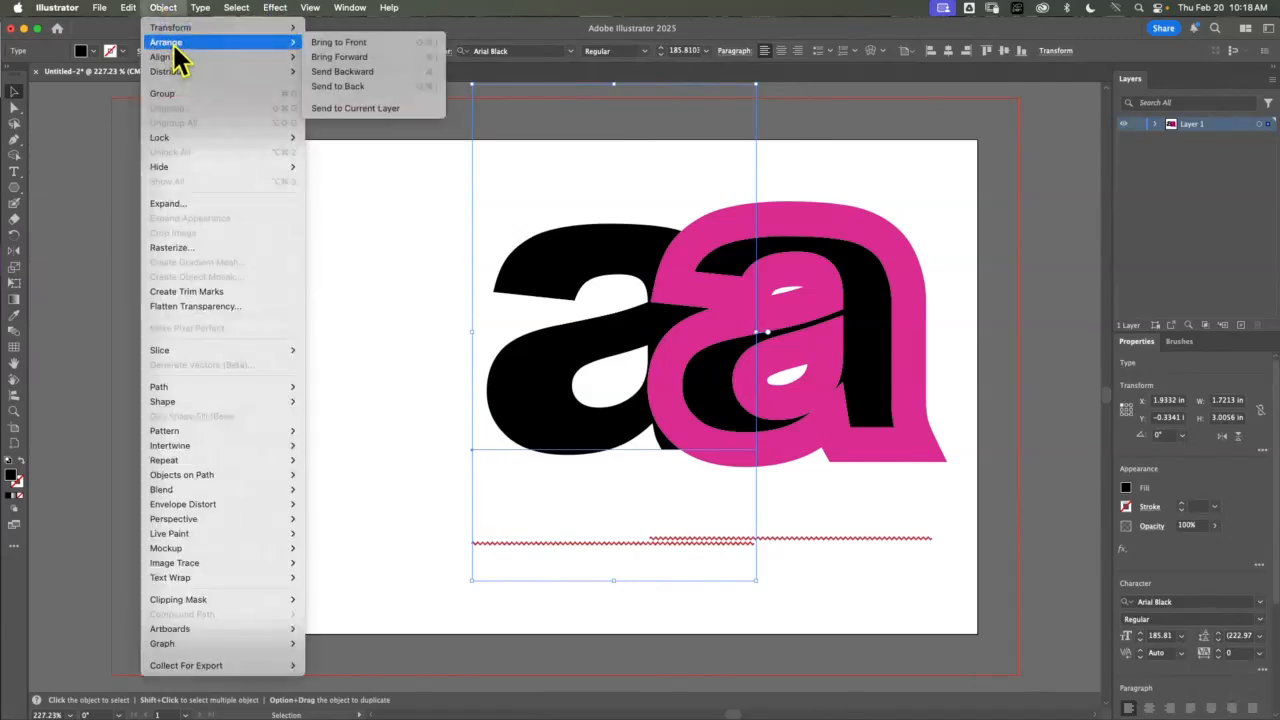
{"action": "left_click", "coordinate": [372, 44]}
{"action": "left_click_drag", "start_coordinate": [694, 414], "coordinate": [539, 400]}
{"action": "left_click", "coordinate": [471, 489]}
{"action": "left_click", "coordinate": [794, 391]}
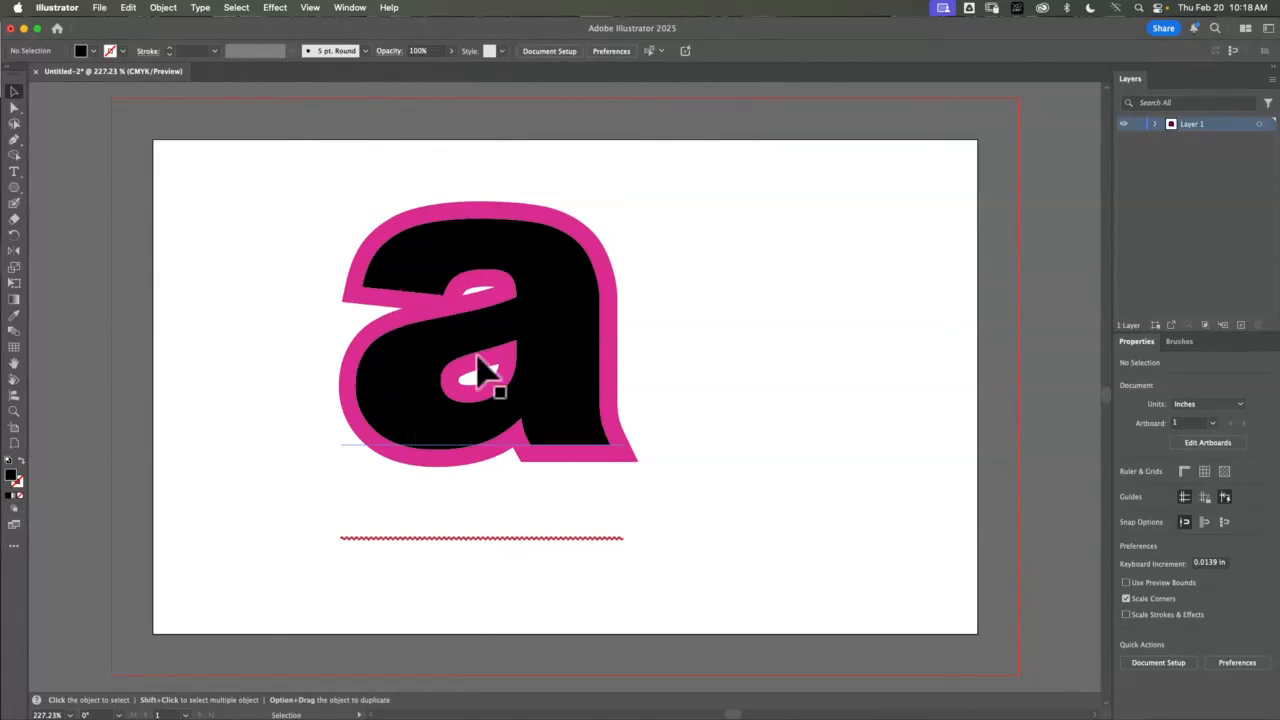
Offset the front black letter slightly and realign both letters on their horizontal and vertical centers
{"action": "left_click_drag", "start_coordinate": [563, 330], "coordinate": [574, 362]}
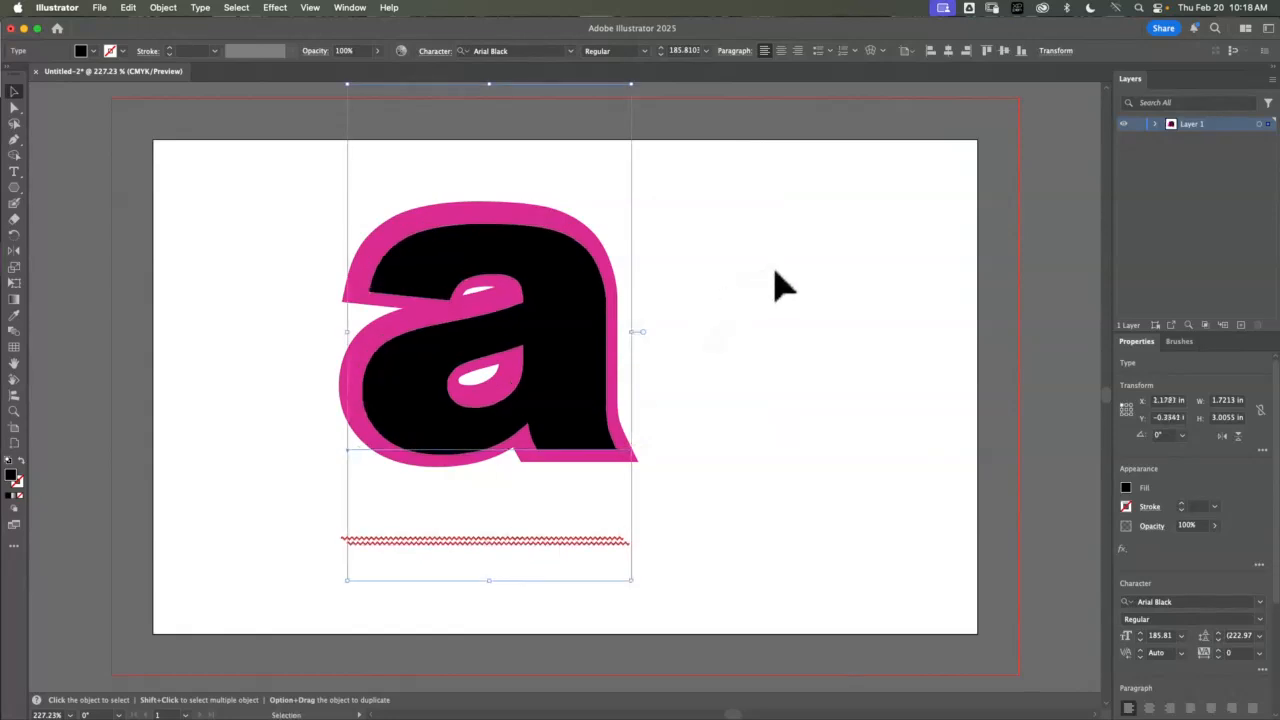
{"action": "left_click_drag", "start_coordinate": [774, 269], "coordinate": [440, 368]}
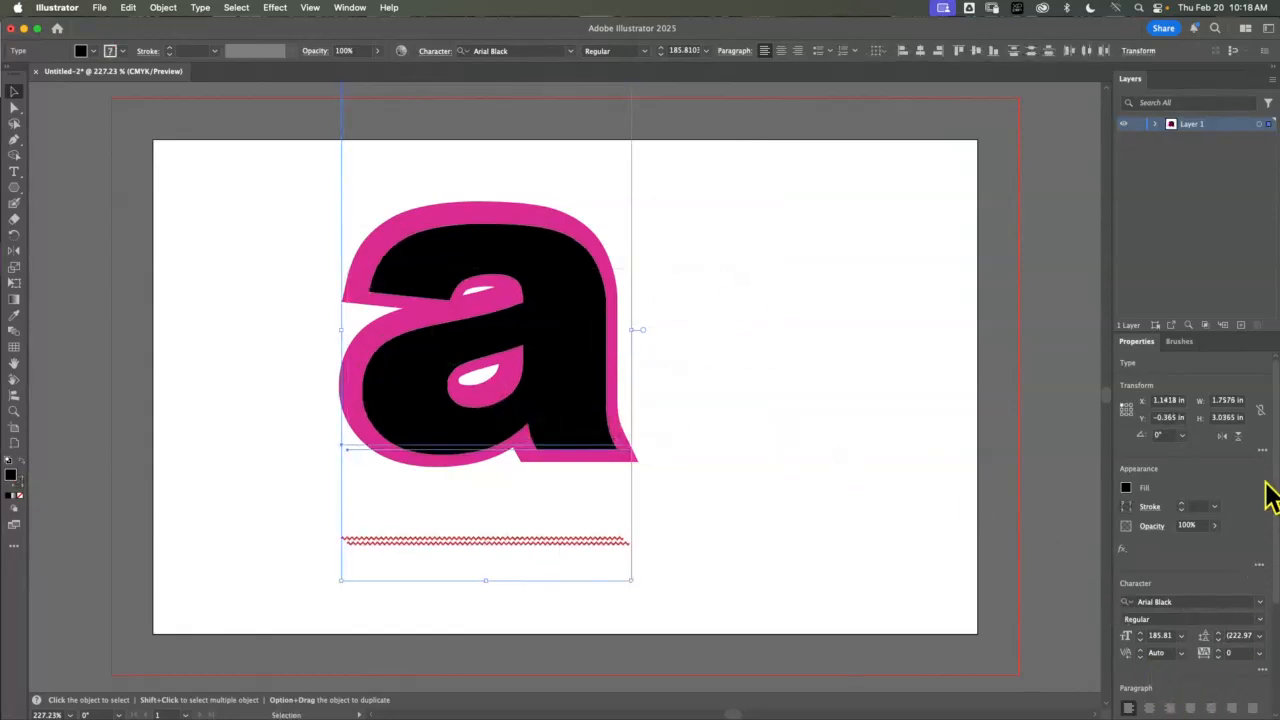
{"action": "left_click_drag", "start_coordinate": [1268, 476], "coordinate": [1266, 591]}
{"action": "left_click", "coordinate": [1173, 649]}
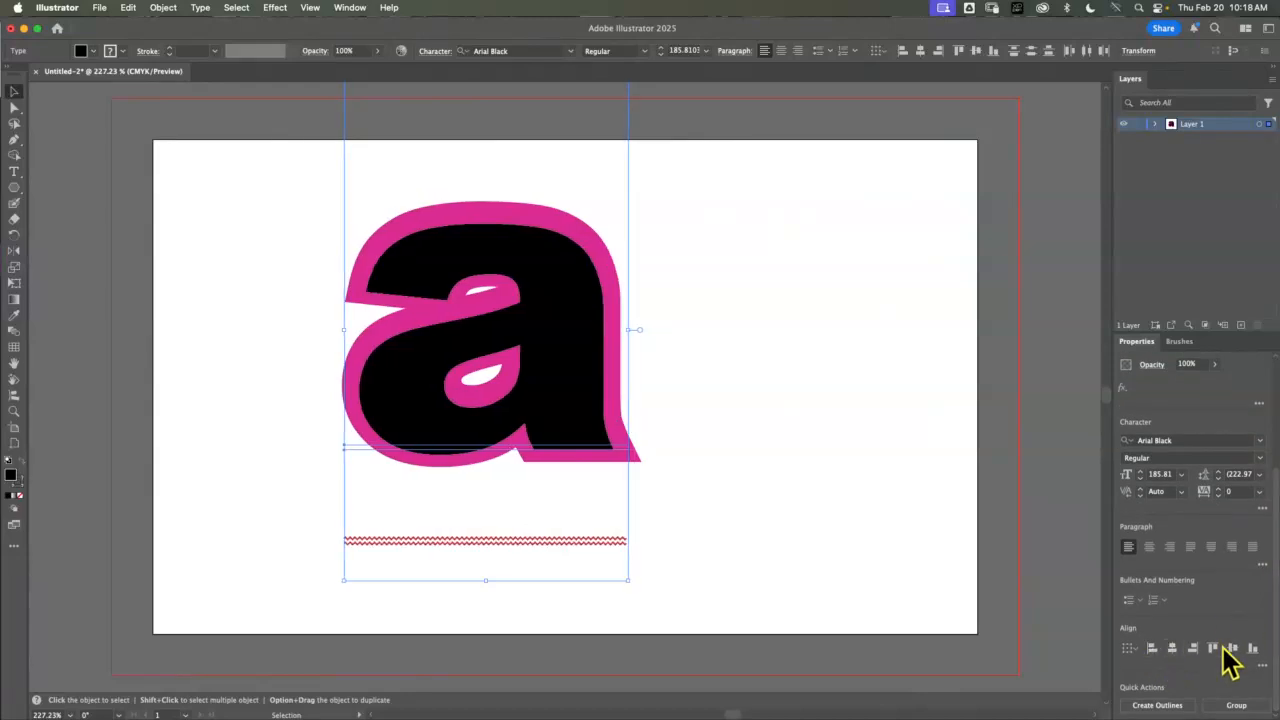
{"action": "left_click", "coordinate": [1233, 648]}
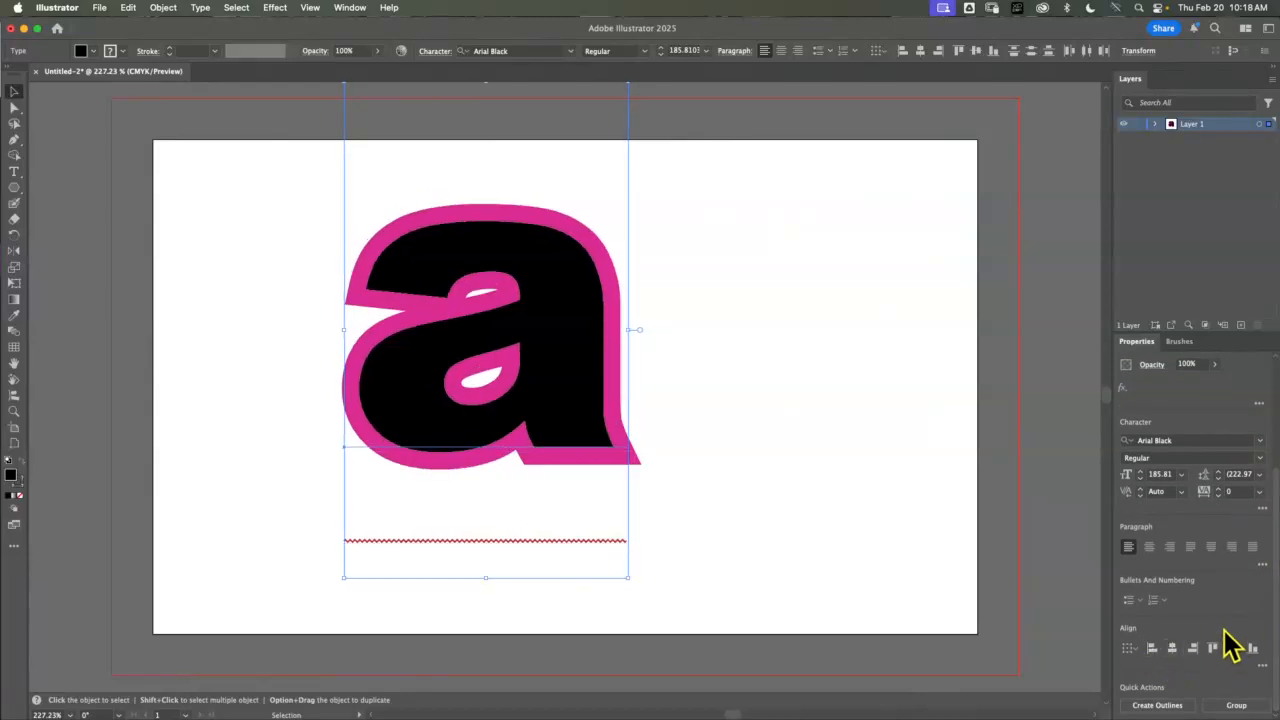
{"action": "left_click", "coordinate": [796, 326]}
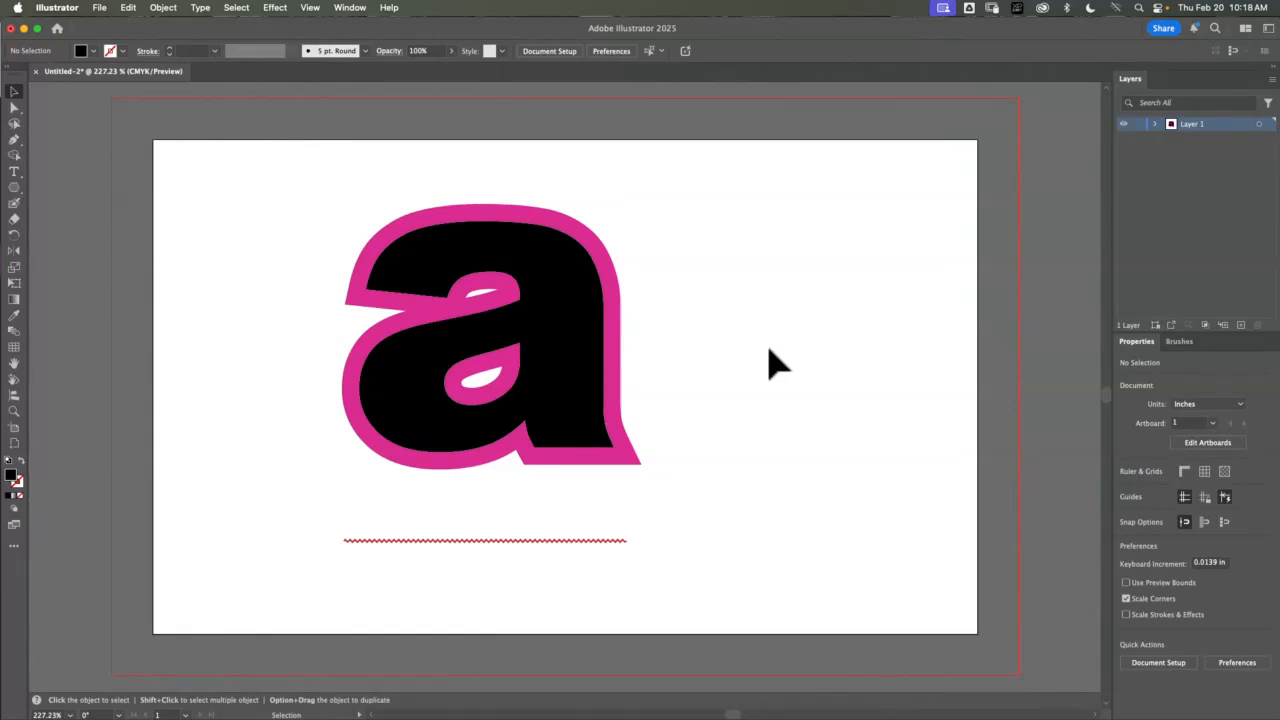
Lock the front black letter so that only the magenta-stroked copy behind it can be selected
{"action": "left_click", "coordinate": [580, 360]}
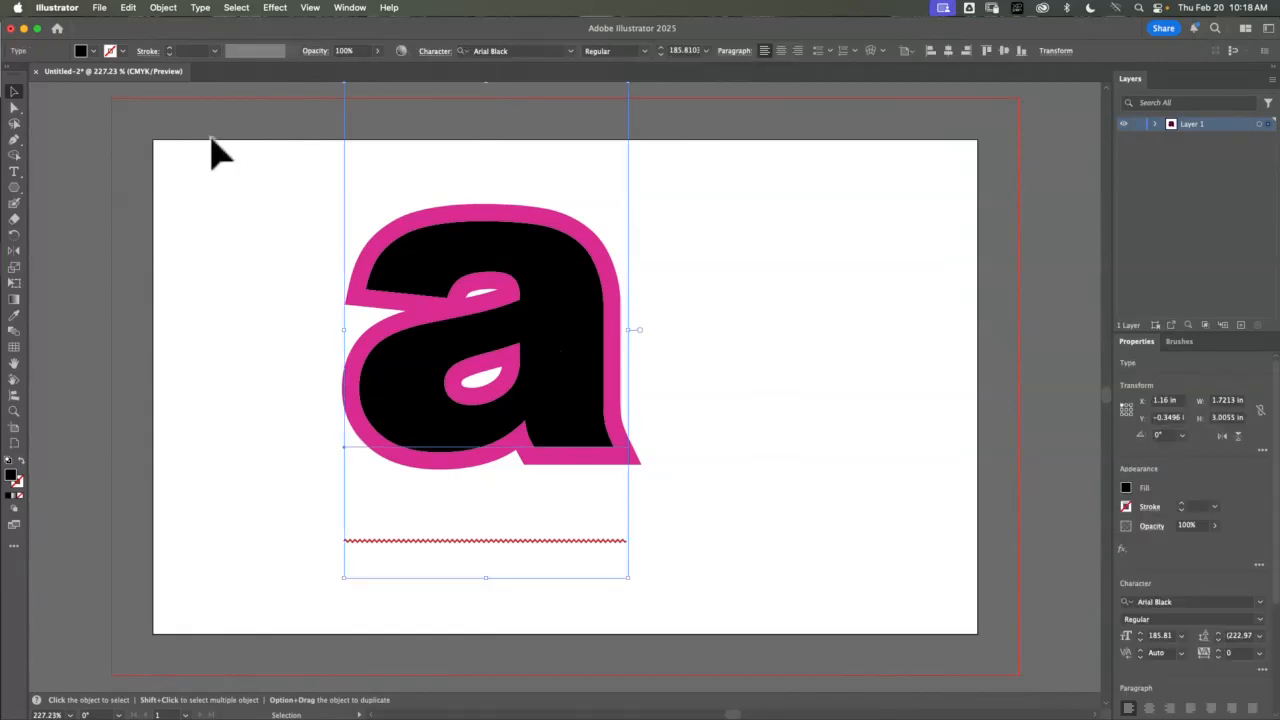
{"action": "left_click", "coordinate": [163, 8]}
{"action": "mouse_move", "coordinate": [189, 139]}
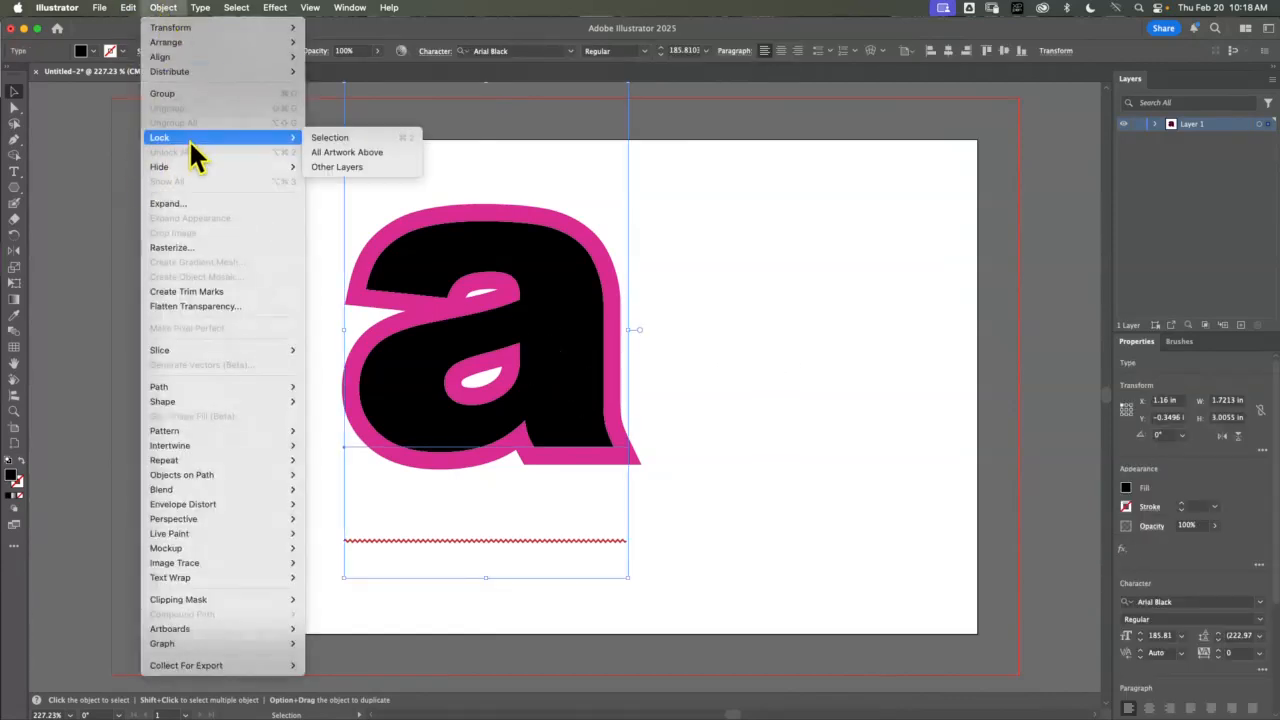
{"action": "left_click", "coordinate": [365, 134]}
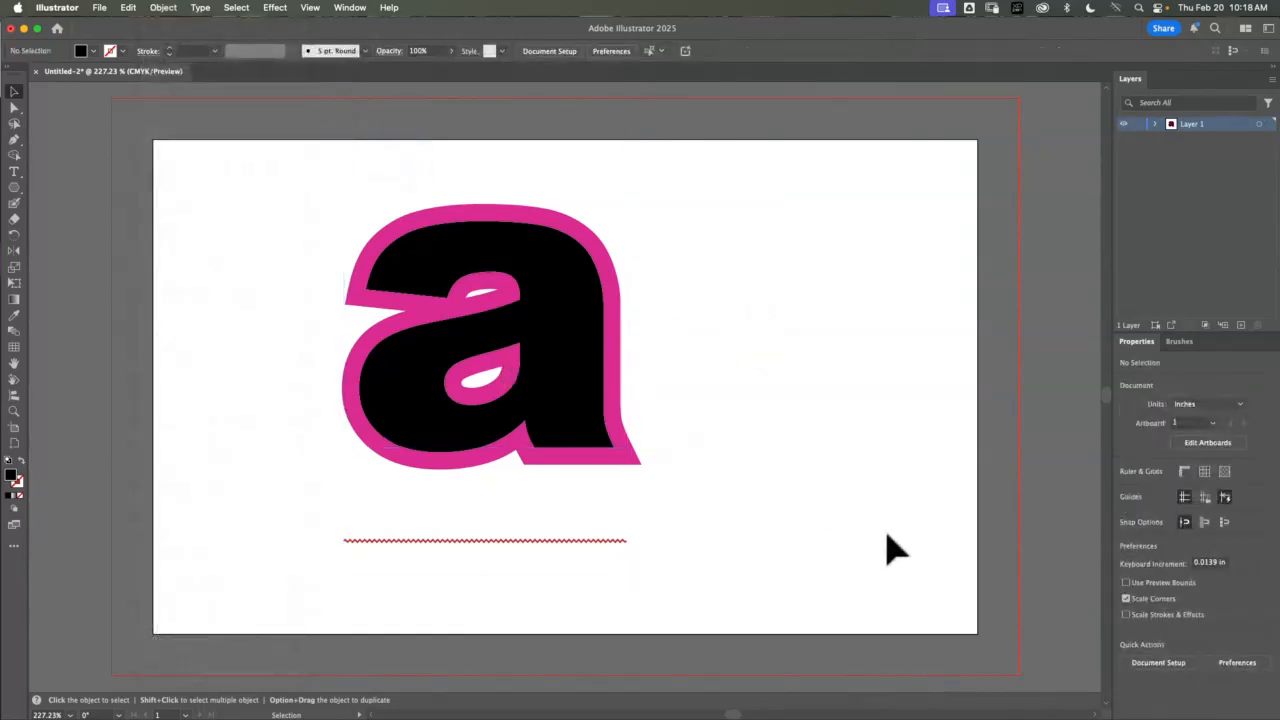
Try cyan and green stroke colors on the back letter and return its stroke to magenta
{"action": "left_click", "coordinate": [538, 424]}
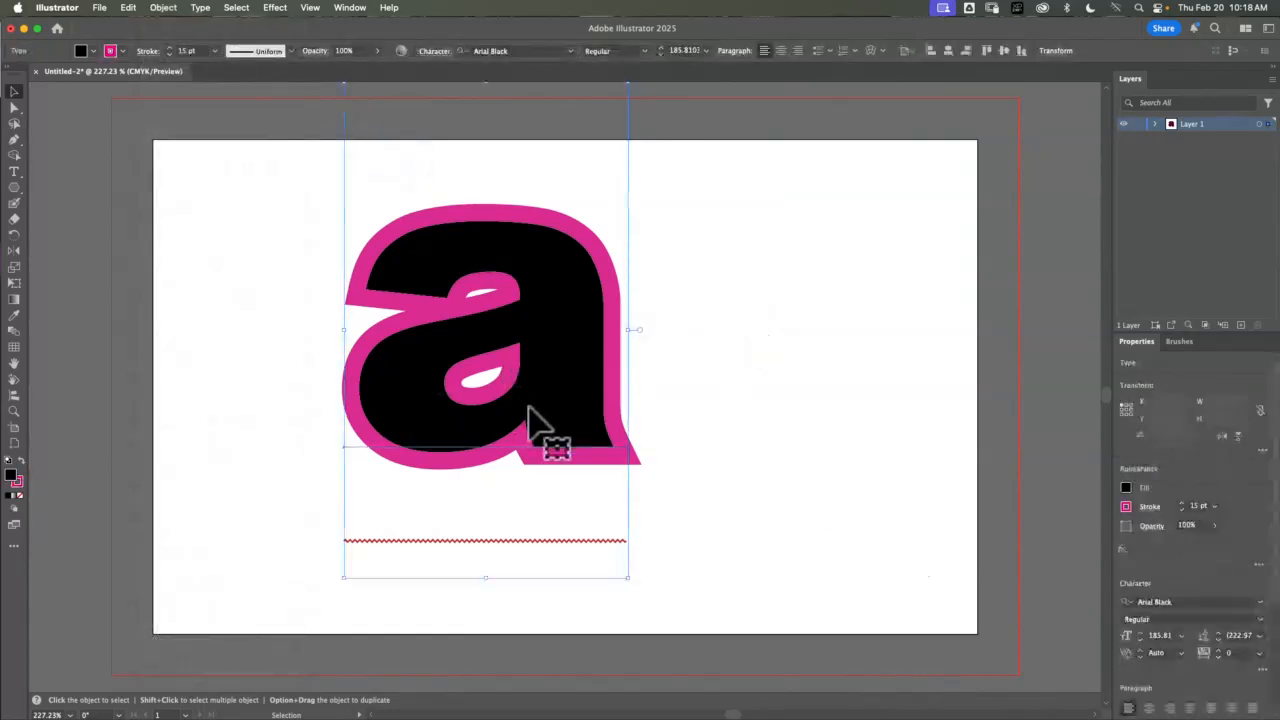
{"action": "left_click", "coordinate": [1126, 507]}
{"action": "left_click", "coordinate": [1045, 556]}
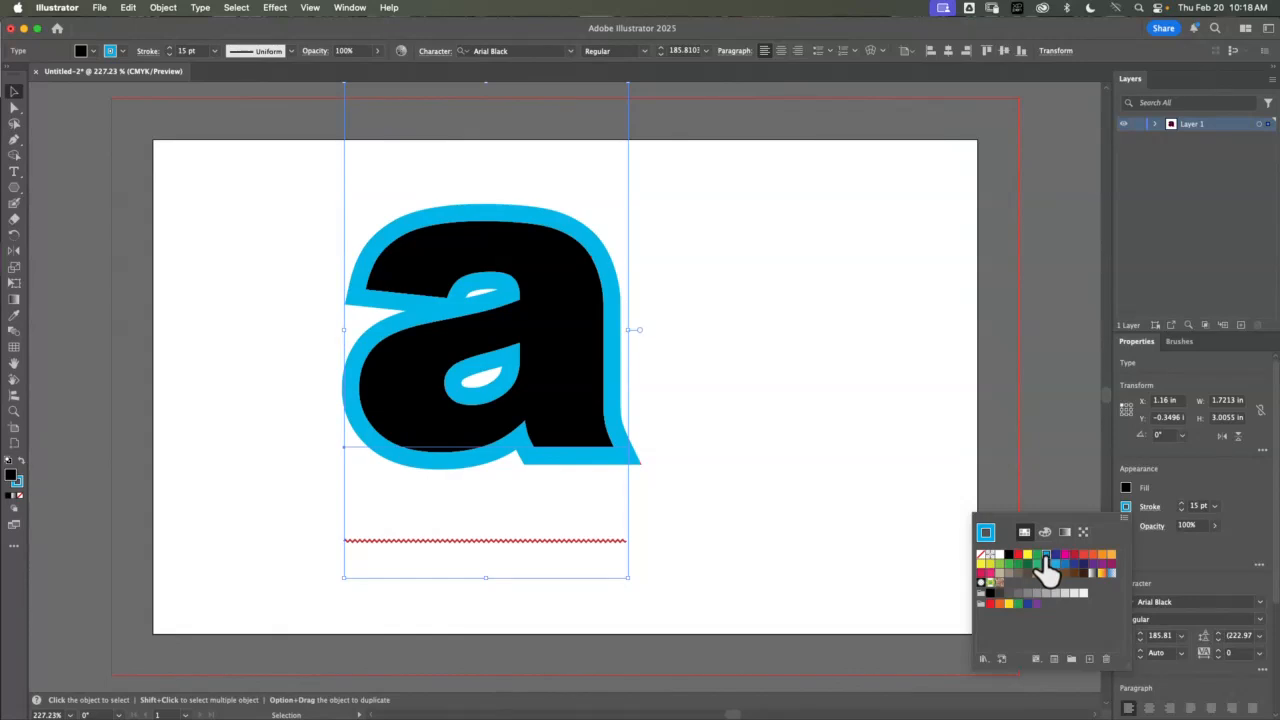
{"action": "left_click", "coordinate": [1004, 566]}
{"action": "left_click", "coordinate": [1029, 566]}
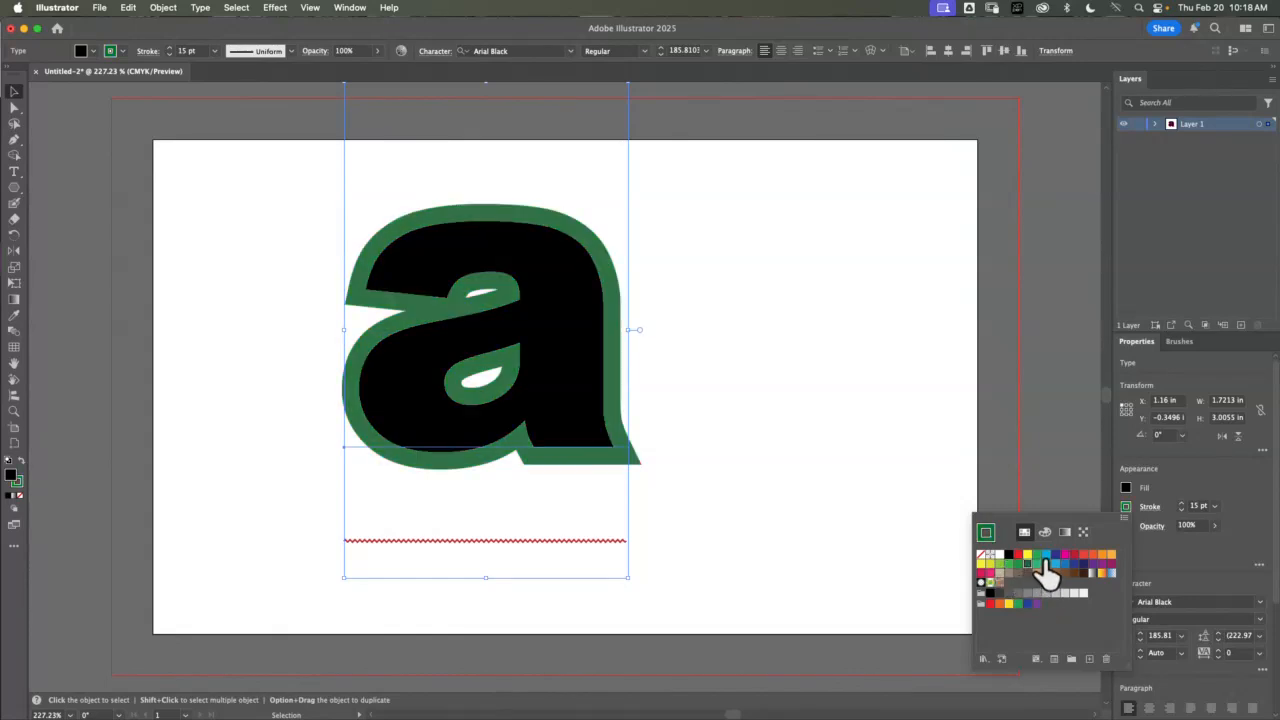
{"action": "left_click", "coordinate": [1040, 566]}
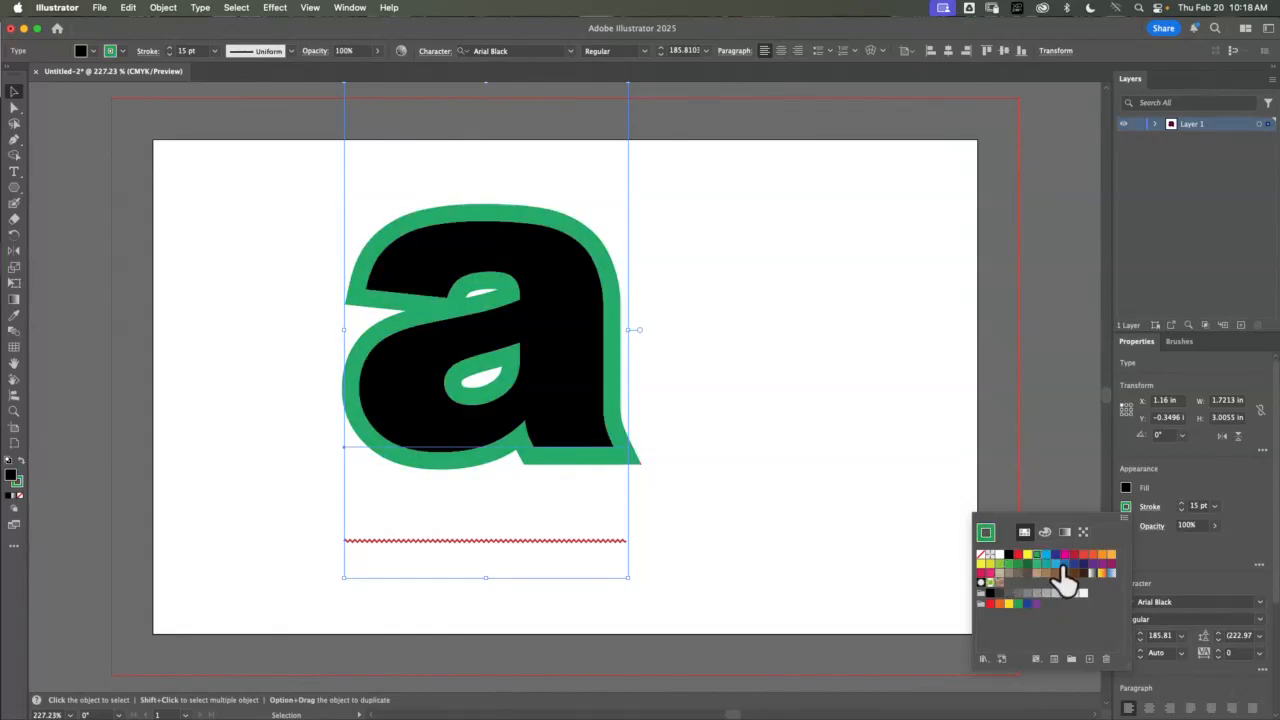
{"action": "left_click", "coordinate": [1046, 556]}
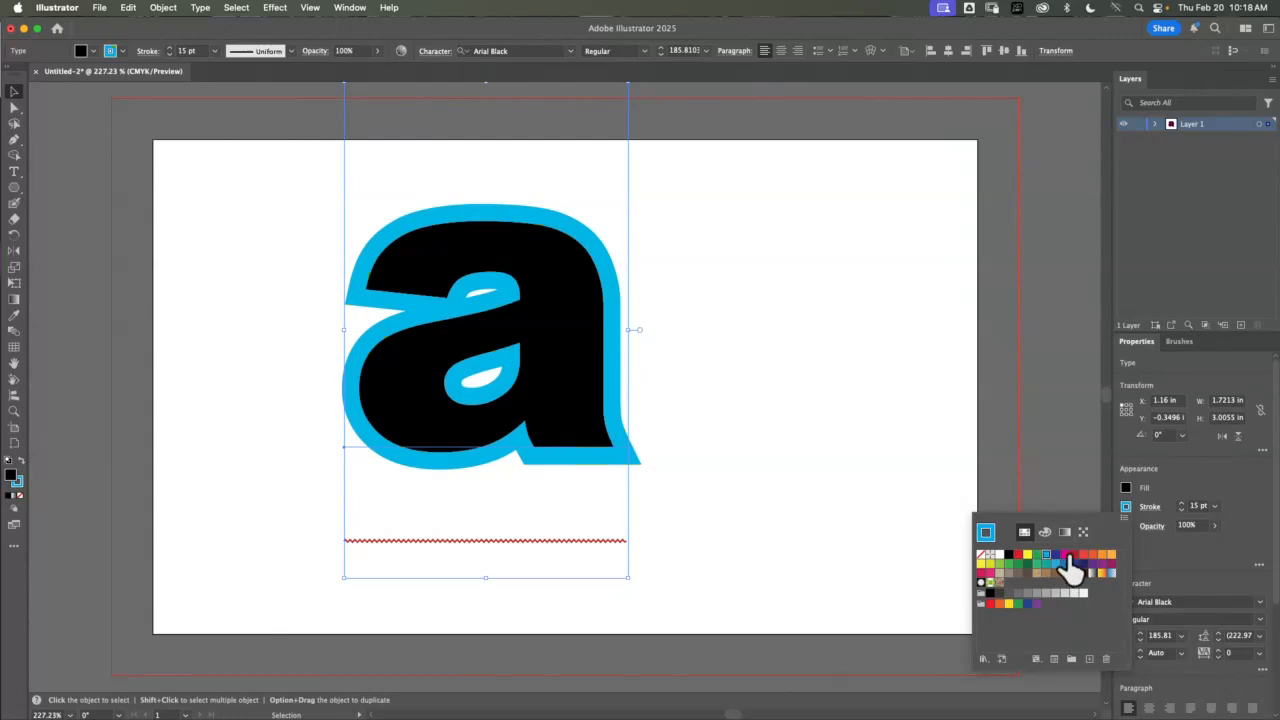
{"action": "left_click", "coordinate": [1073, 556]}
{"action": "left_click", "coordinate": [1064, 556]}
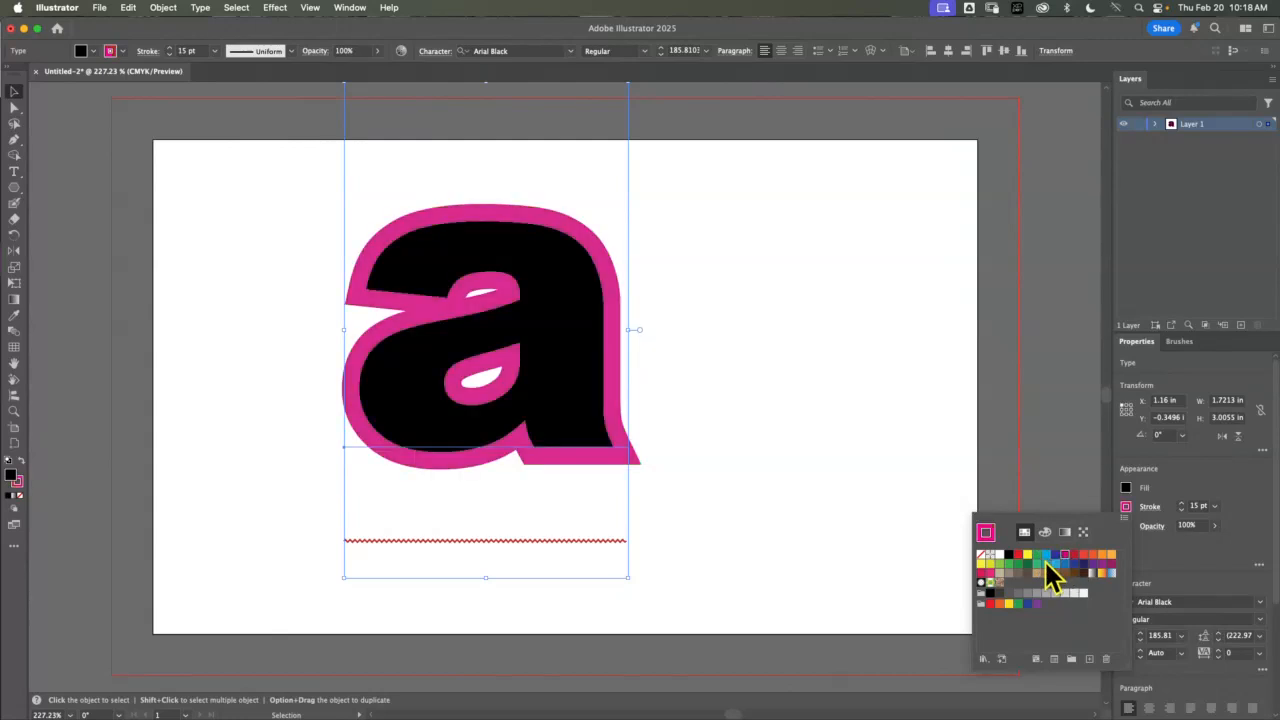
Raise the magenta stroke weight of the back letter to 21 pt
{"action": "left_click", "coordinate": [1182, 503]}
{"action": "left_click", "coordinate": [1182, 503]}
{"action": "left_click", "coordinate": [1182, 503]}
{"action": "left_click", "coordinate": [1182, 503]}
{"action": "left_click", "coordinate": [1182, 503]}
{"action": "left_click", "coordinate": [1182, 503]}
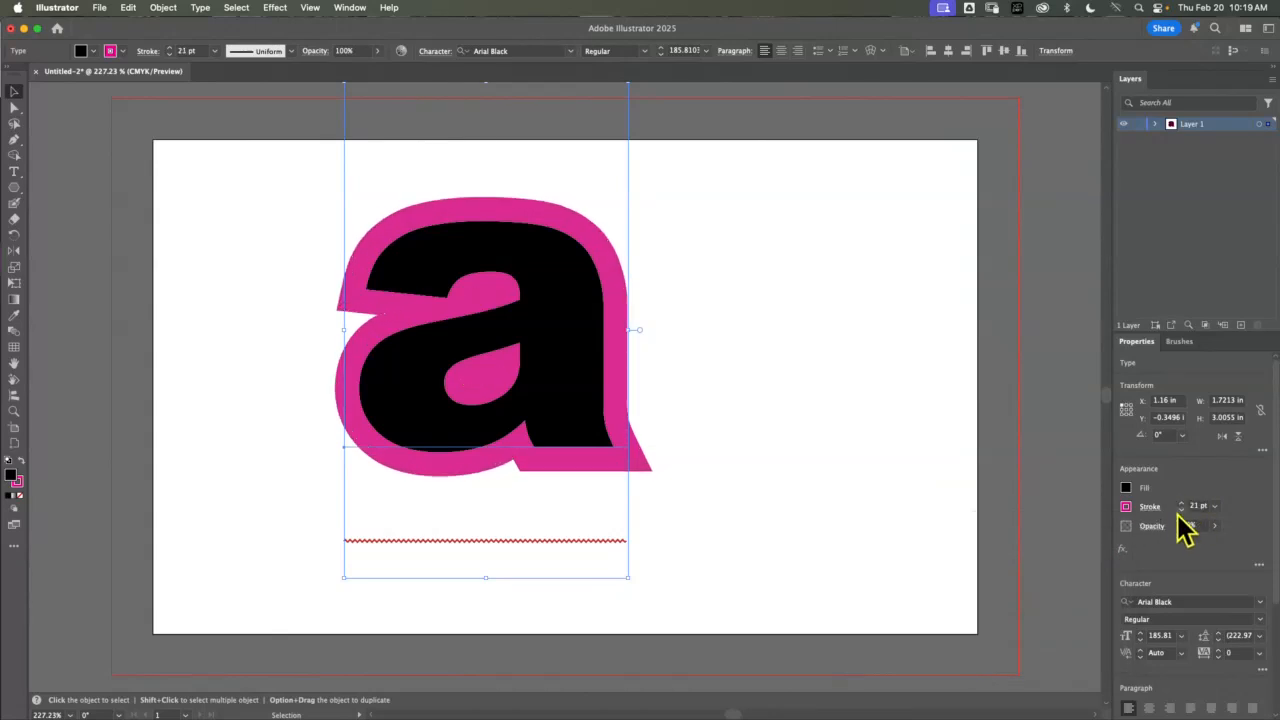
Reduce the magenta stroke weight of the back letter to 13 pt
{"action": "left_click", "coordinate": [1181, 511]}
{"action": "left_click", "coordinate": [1181, 511]}
{"action": "left_click", "coordinate": [1181, 511]}
{"action": "left_click", "coordinate": [1181, 511]}
{"action": "left_click", "coordinate": [1181, 511]}
{"action": "left_click", "coordinate": [1181, 511]}
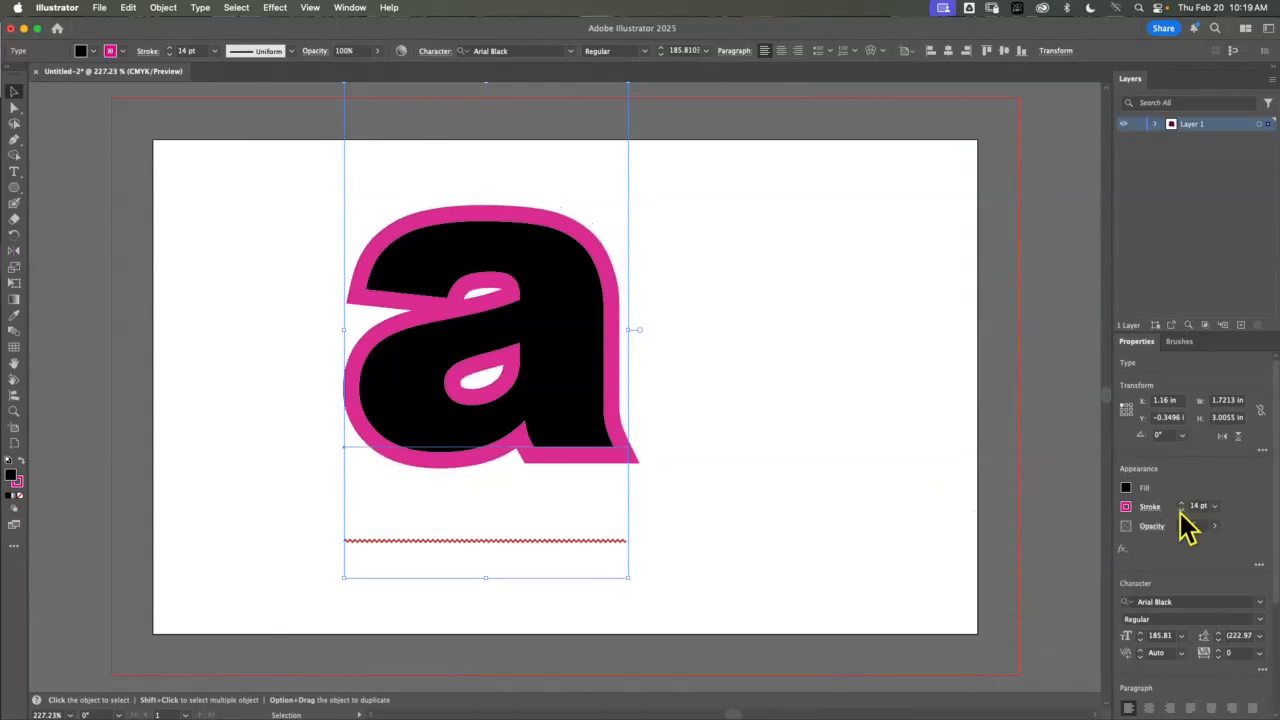
{"action": "left_click", "coordinate": [1181, 511]}
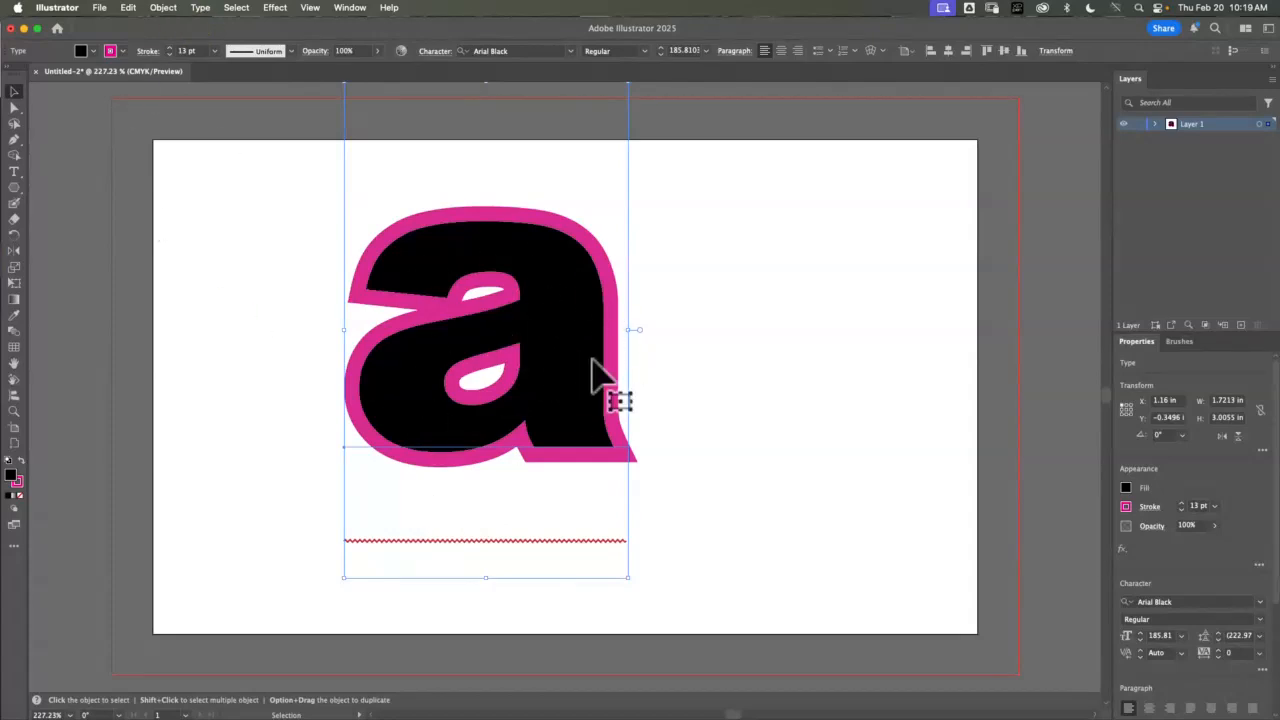
Unlock all artwork and change the fill of the front letter to yellow
{"action": "left_click", "coordinate": [164, 8]}
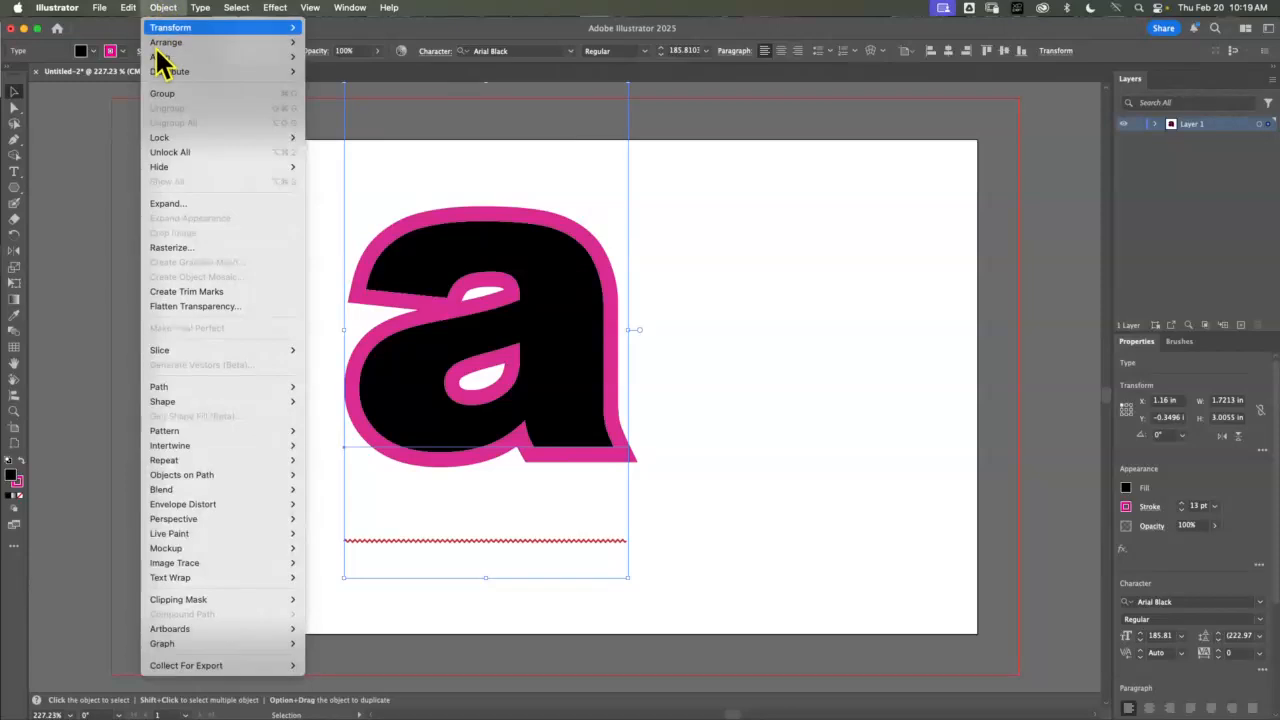
{"action": "left_click", "coordinate": [238, 158]}
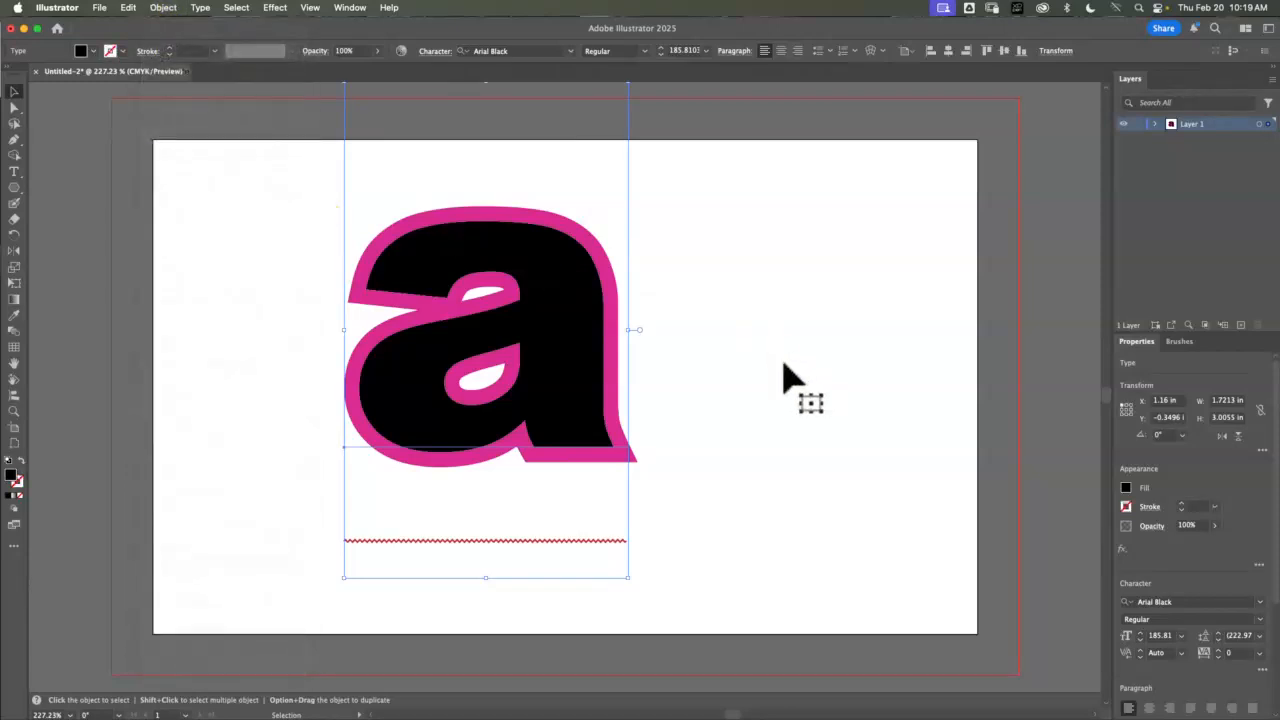
{"action": "double_click", "coordinate": [577, 363]}
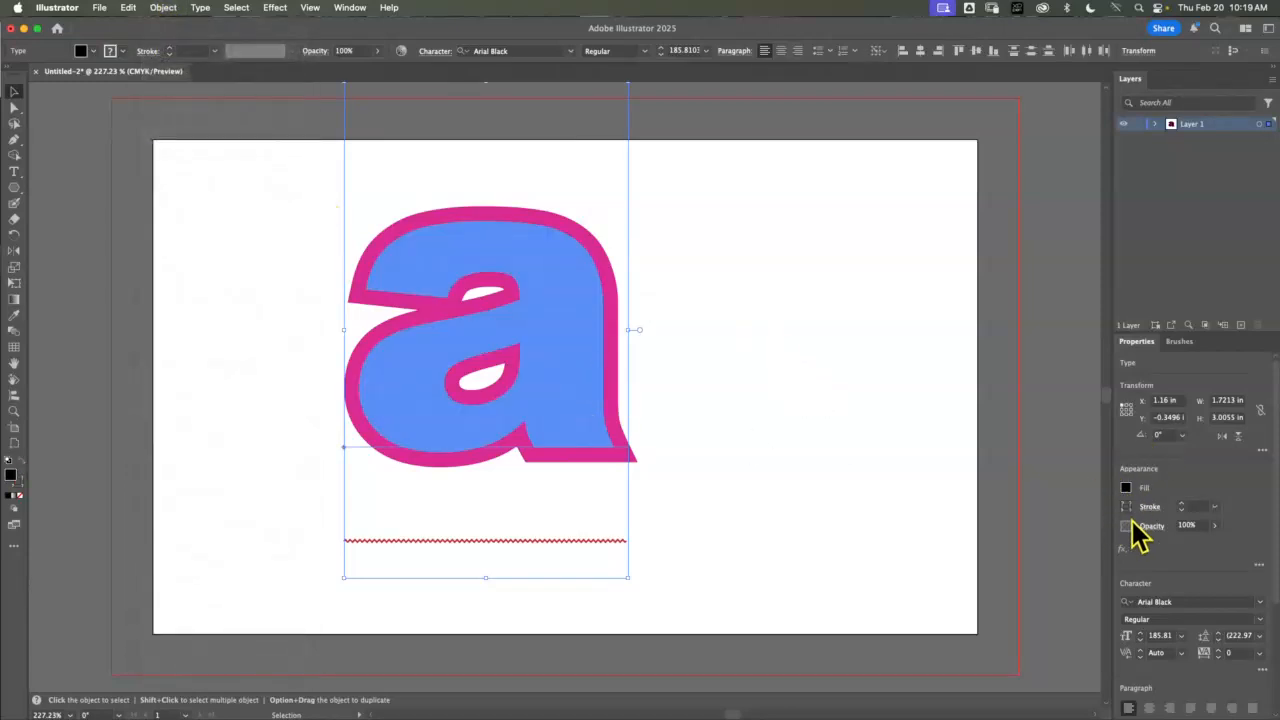
{"action": "key", "text": "Escape"}
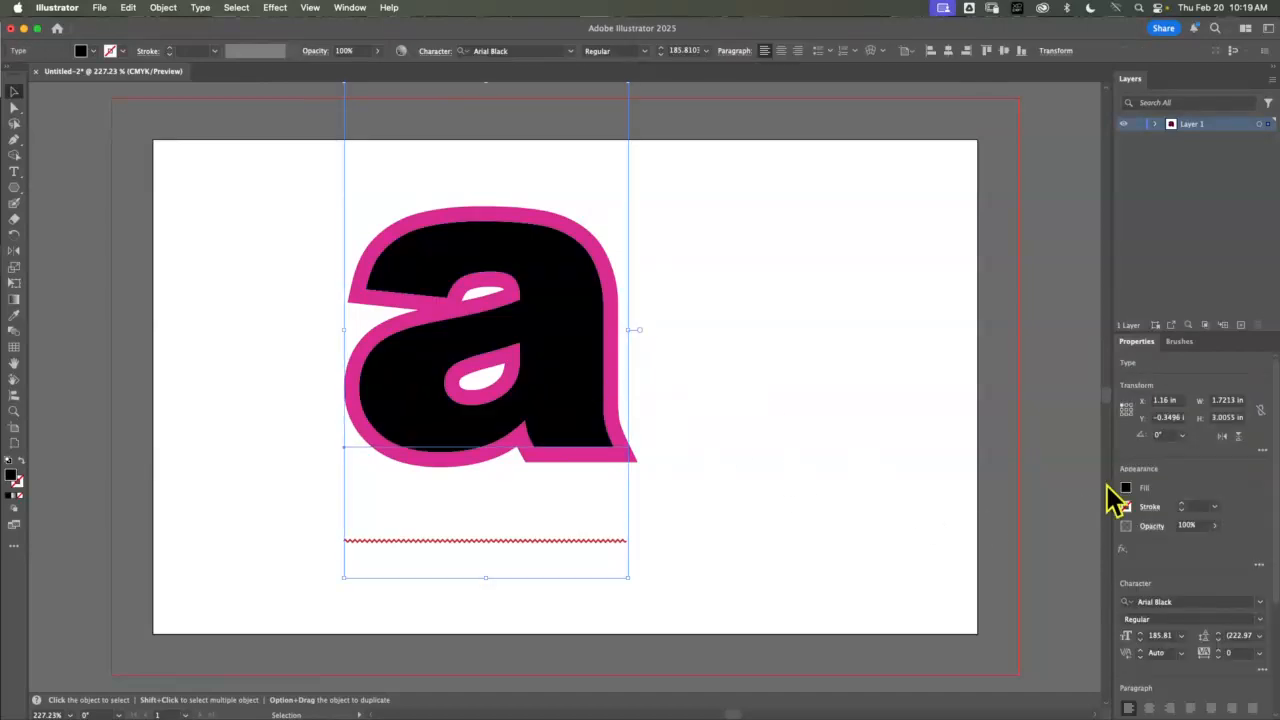
{"action": "left_click", "coordinate": [1126, 489]}
{"action": "left_click", "coordinate": [1028, 536]}
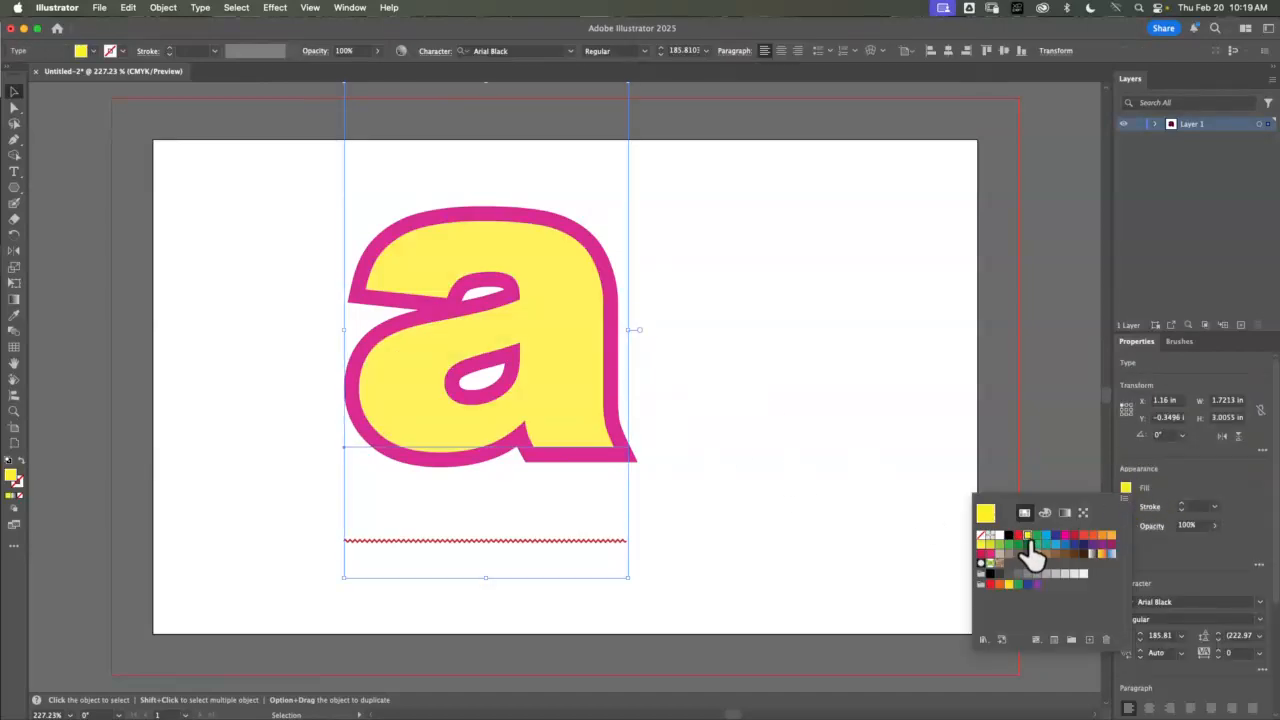
{"action": "left_click", "coordinate": [847, 352]}
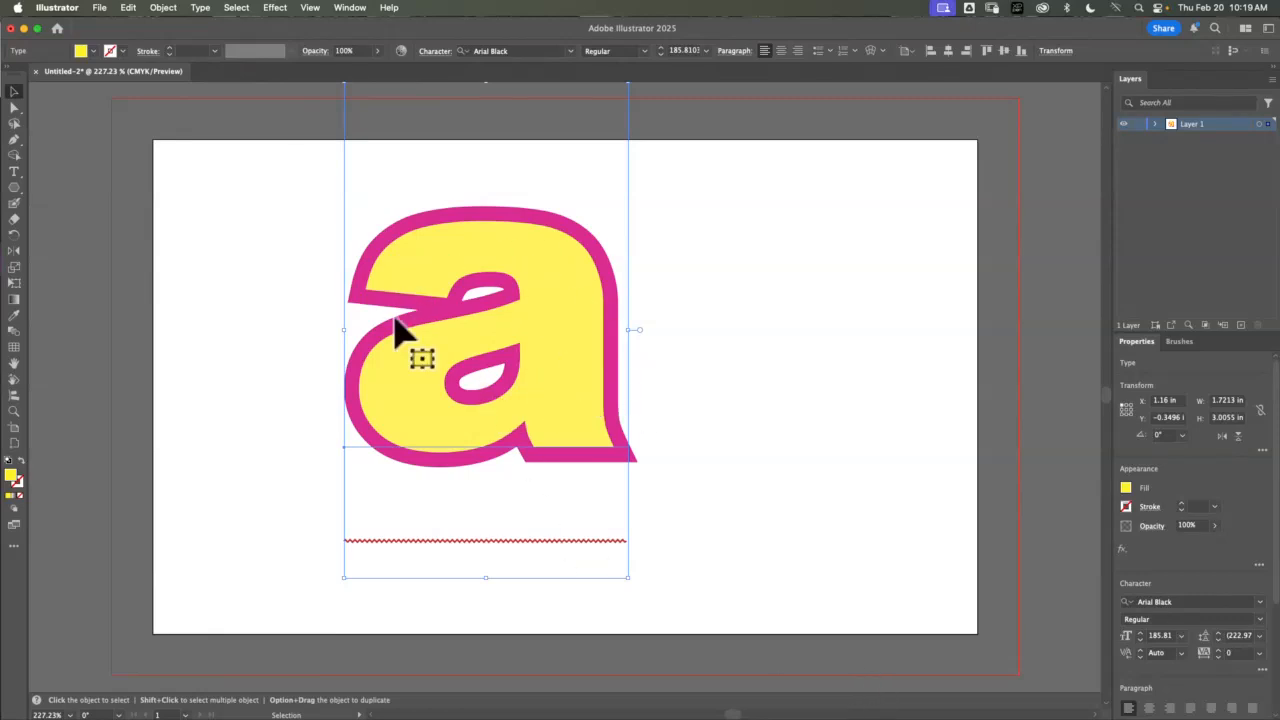
Offset the yellow front letter slightly up and to the left over the magenta-outlined letter
{"action": "left_click_drag", "start_coordinate": [586, 325], "coordinate": [558, 366]}
{"action": "left_click", "coordinate": [808, 517]}
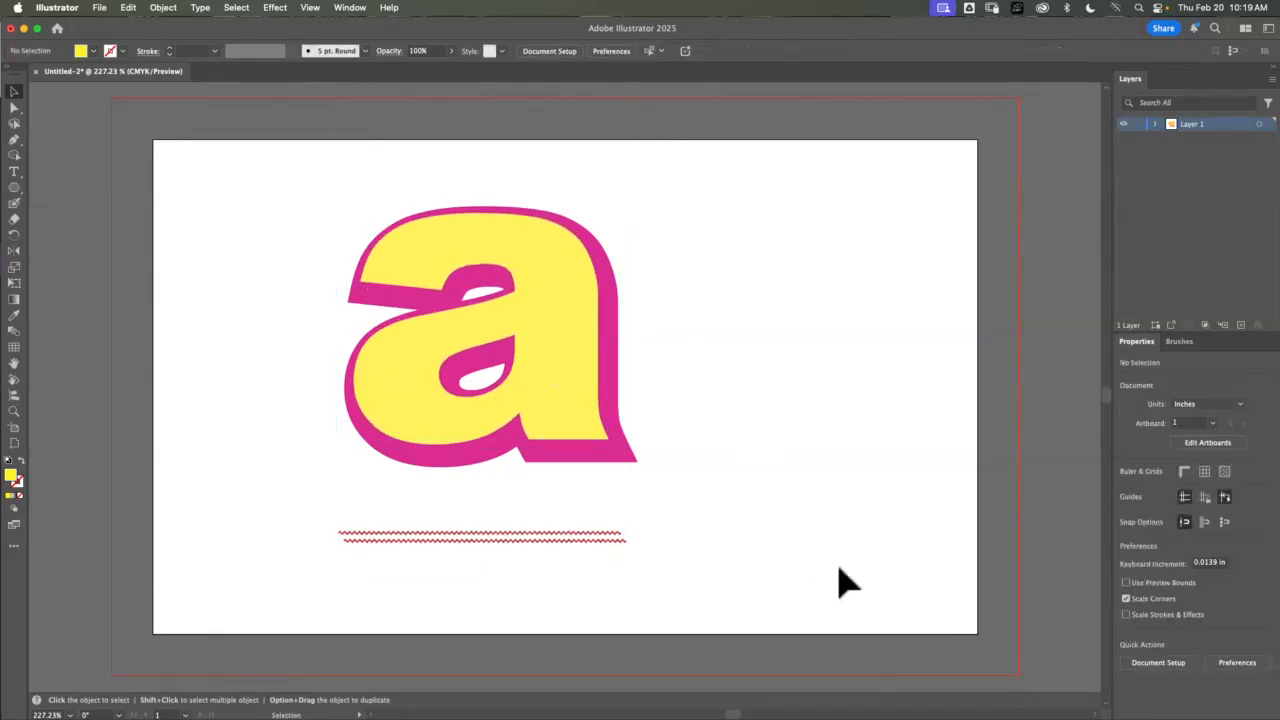
{"action": "left_click", "coordinate": [622, 470]}
{"action": "left_click", "coordinate": [789, 531]}
{"action": "left_click", "coordinate": [604, 468]}
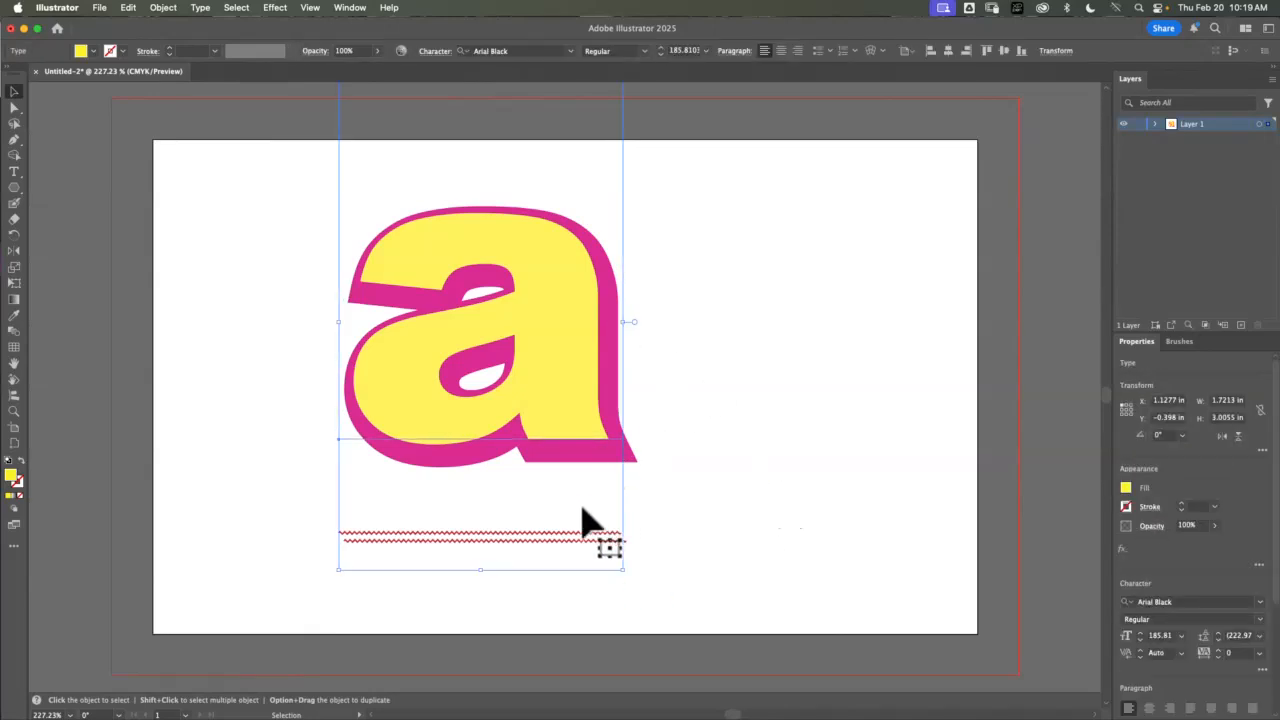
{"action": "left_click", "coordinate": [706, 509]}
Move the yellow letter aside and place a duplicate of the magenta-stroked letter on the right half of the artboard
{"action": "left_click_drag", "start_coordinate": [580, 406], "coordinate": [605, 413]}
{"action": "key", "text": "super+c"}
{"action": "key", "text": "super+v"}
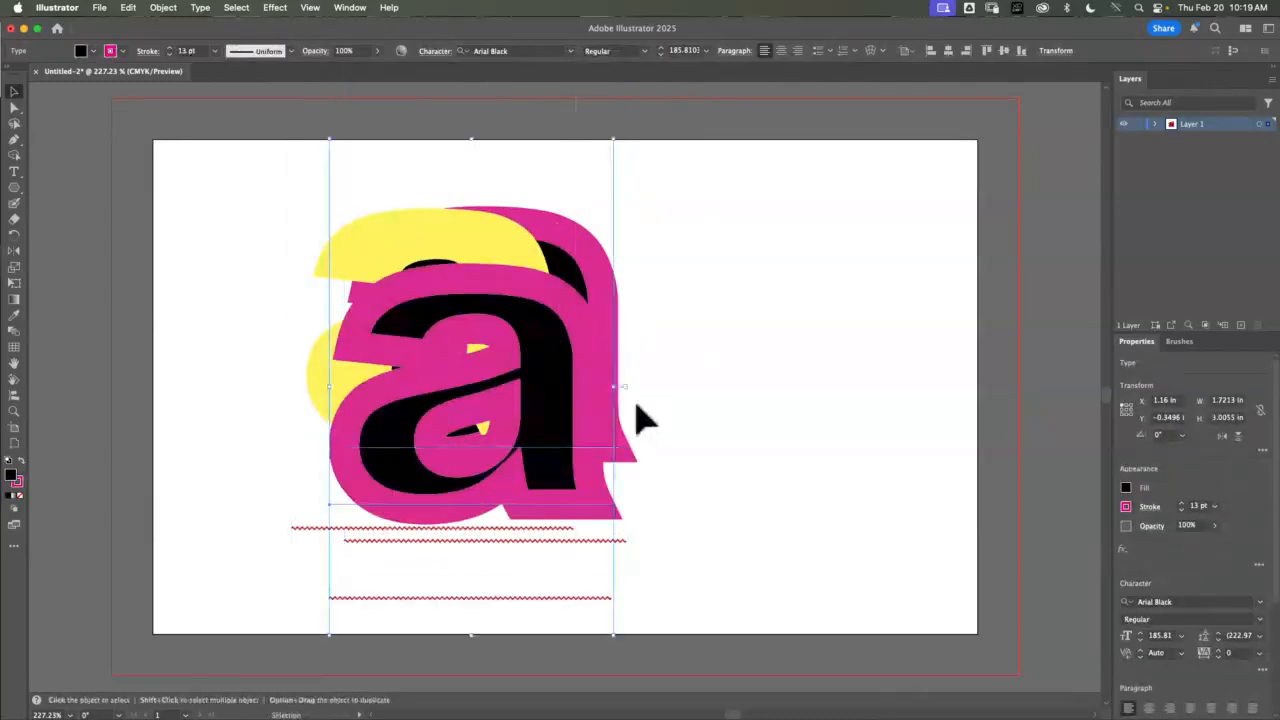
{"action": "left_click_drag", "start_coordinate": [556, 458], "coordinate": [901, 444]}
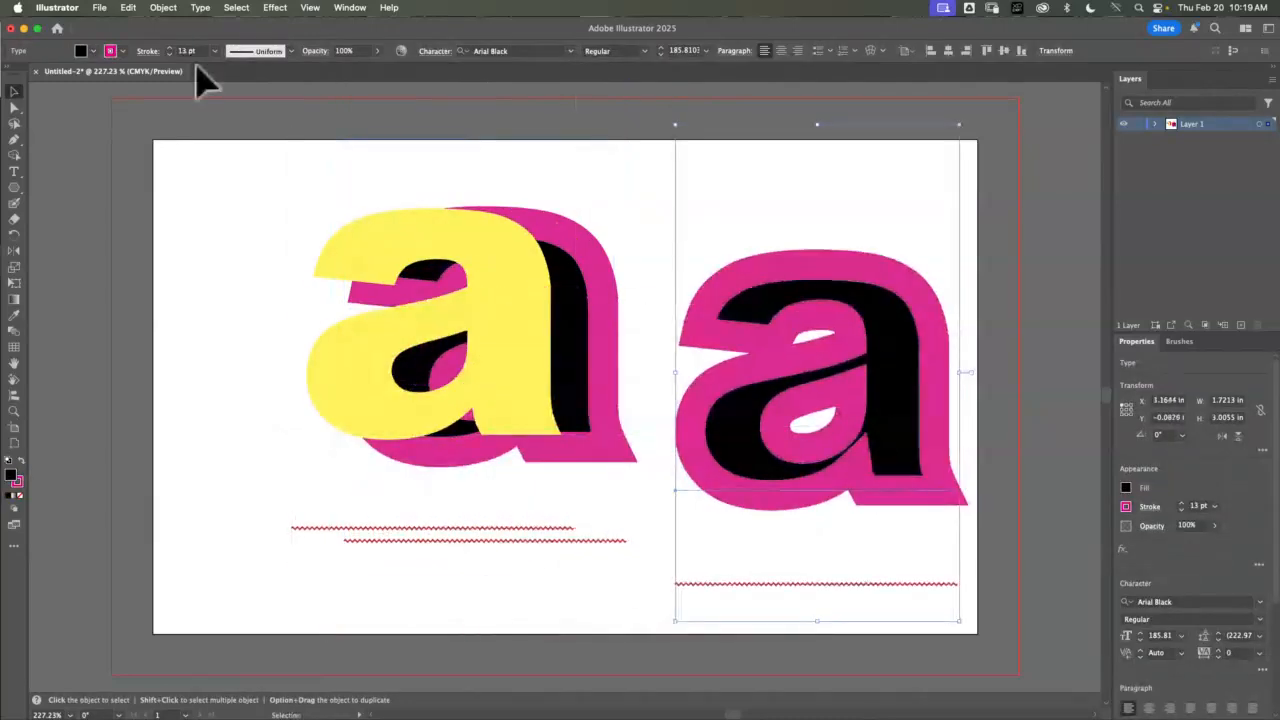
Send the duplicate letter to the back and give it a cyan stroke with a weight of 22 pt
{"action": "left_click", "coordinate": [165, 8]}
{"action": "mouse_move", "coordinate": [218, 42]}
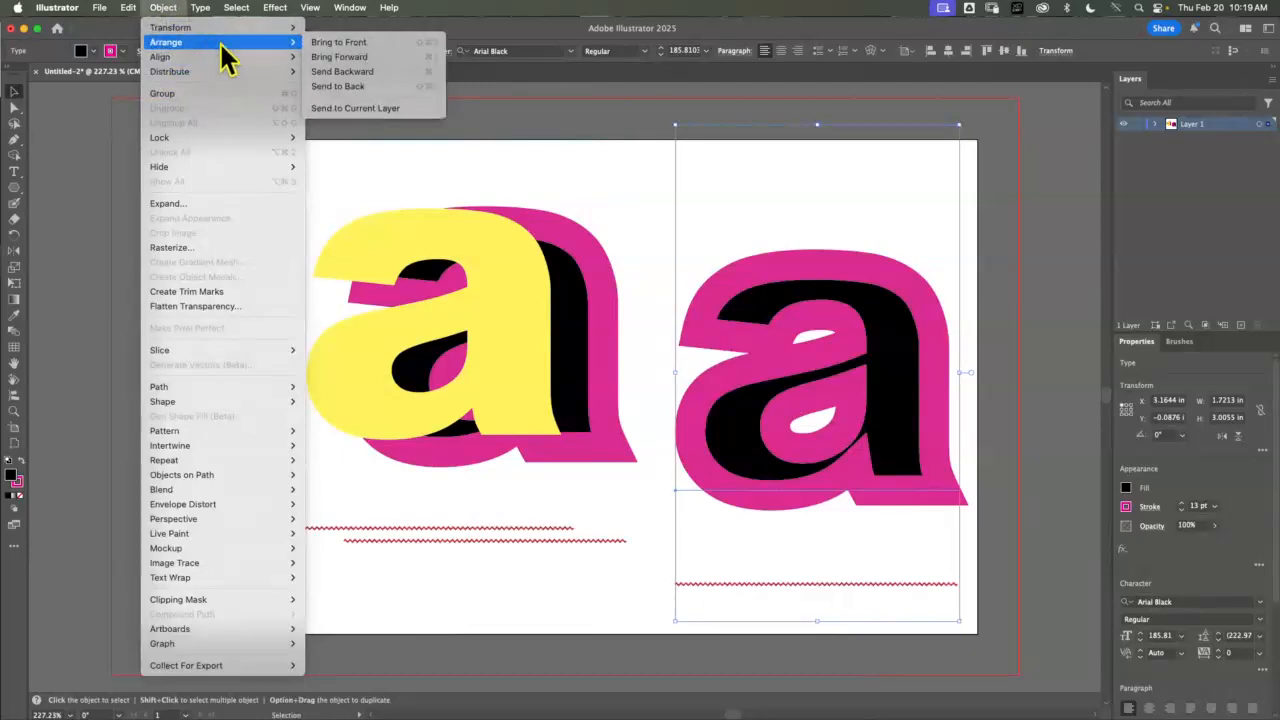
{"action": "left_click", "coordinate": [391, 88]}
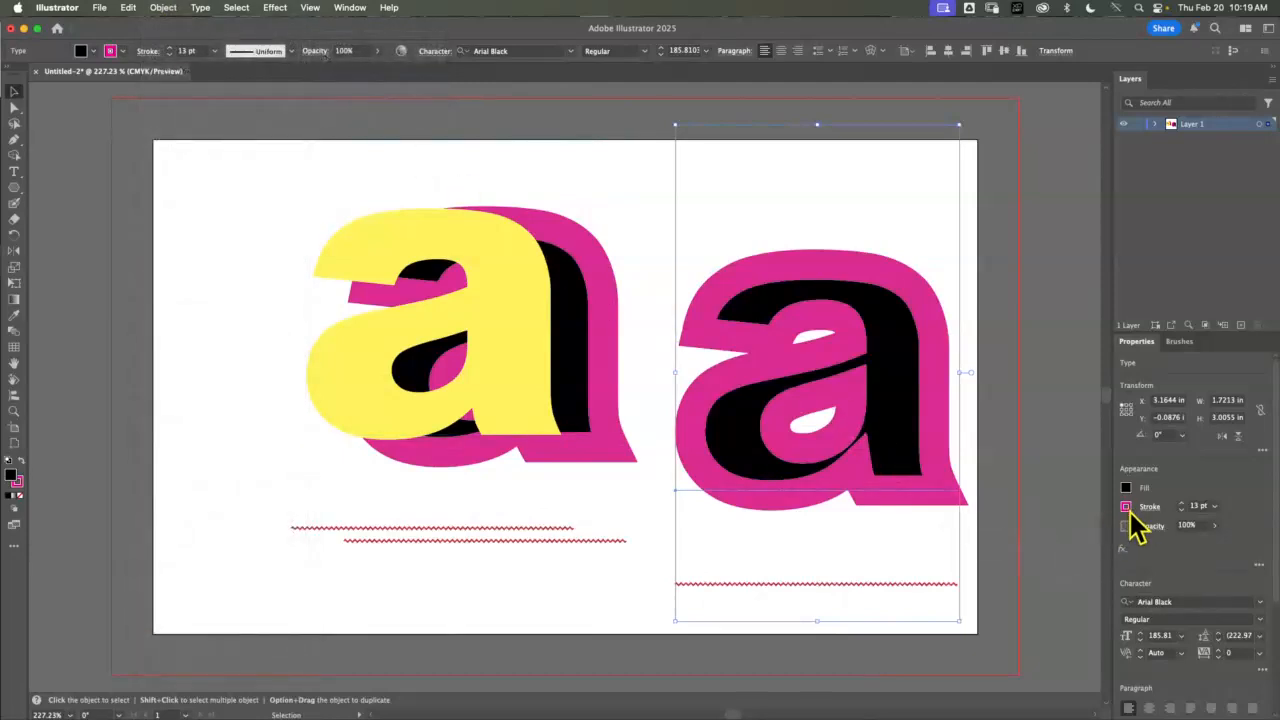
{"action": "left_click", "coordinate": [1127, 508]}
{"action": "left_click", "coordinate": [1048, 563]}
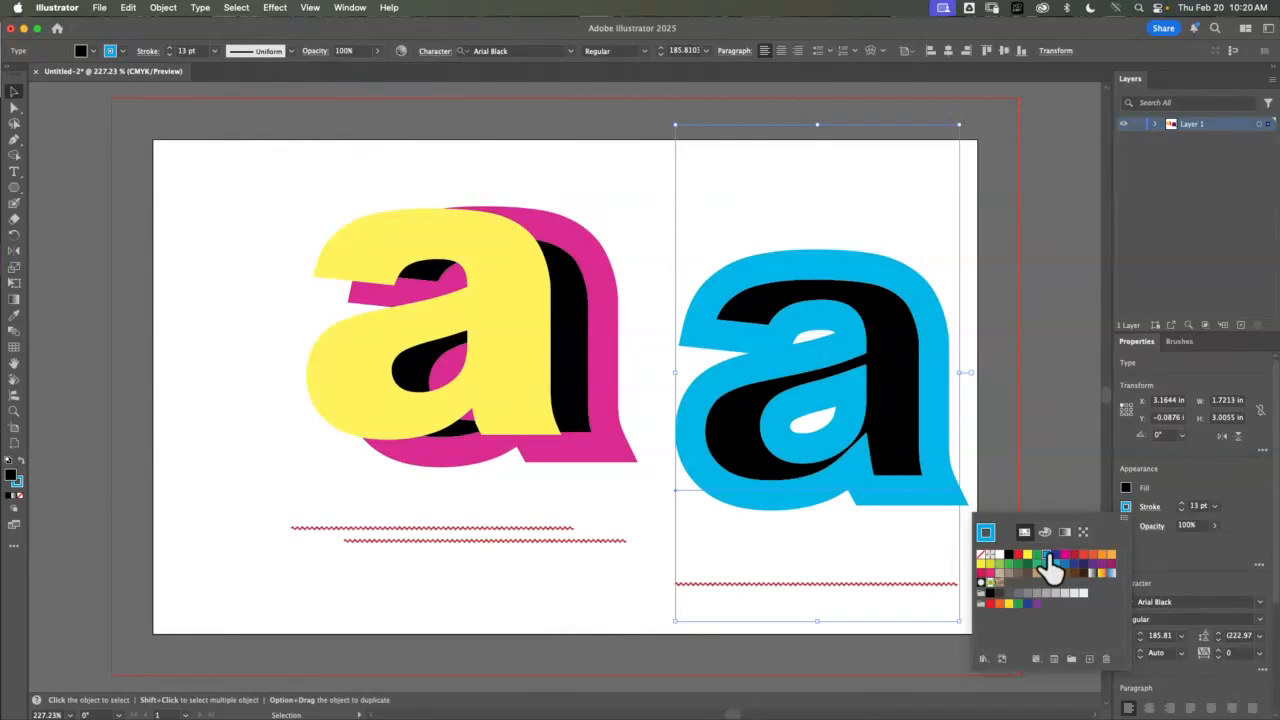
{"action": "left_click", "coordinate": [1181, 503]}
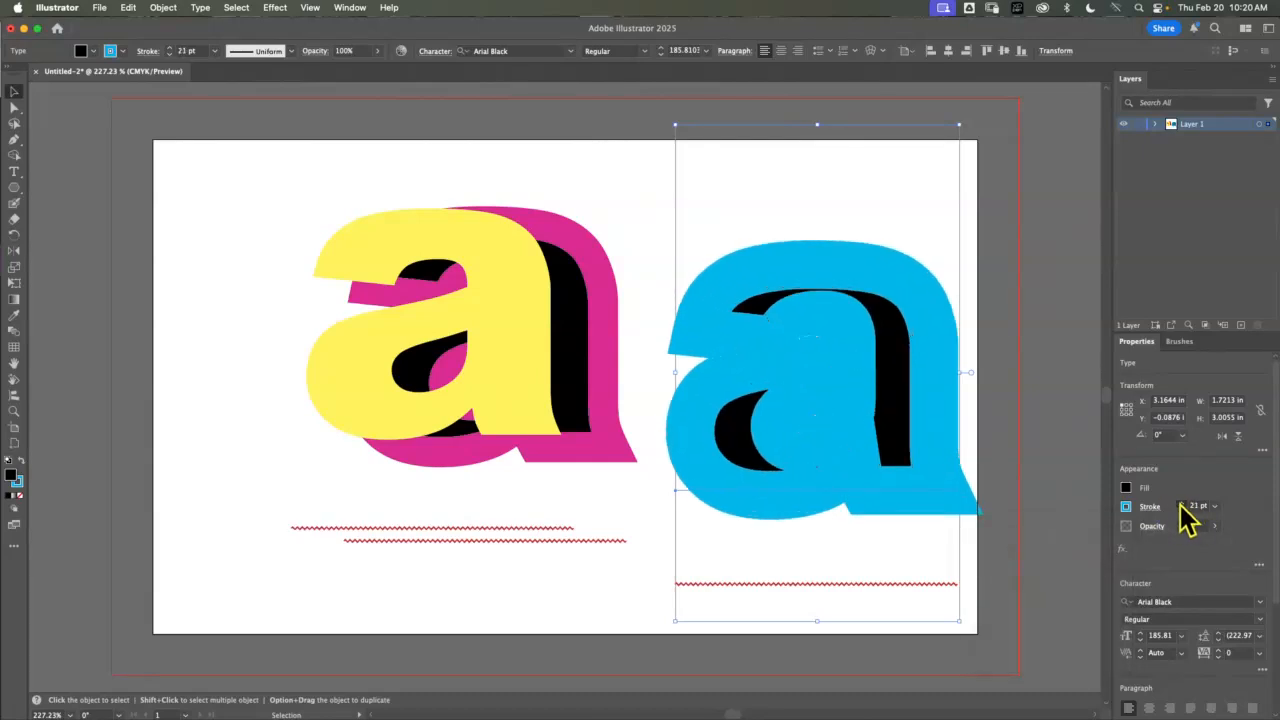
{"action": "left_click", "coordinate": [1181, 503]}
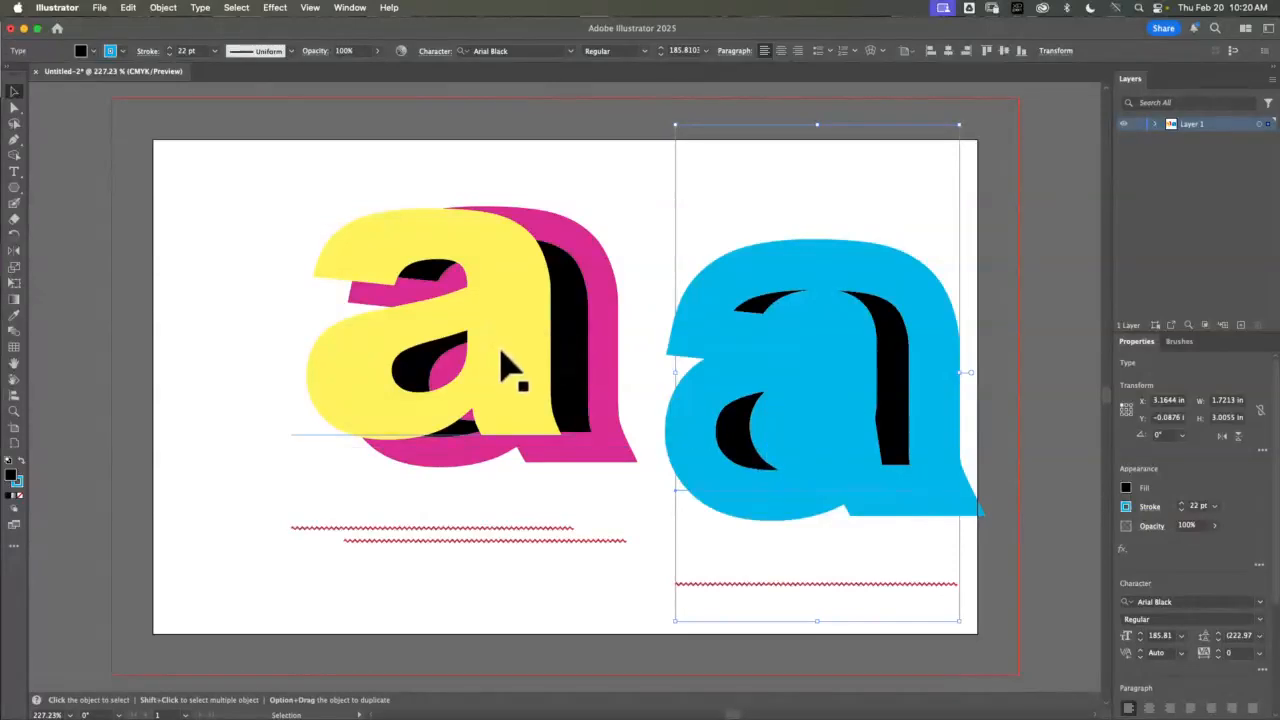
Stack the three letters, with the yellow one slightly offset in front and the cyan-stroked one centered behind the magenta one
{"action": "left_click_drag", "start_coordinate": [514, 363], "coordinate": [548, 368]}
{"action": "left_click_drag", "start_coordinate": [903, 374], "coordinate": [628, 366]}
{"action": "left_click", "coordinate": [740, 377]}
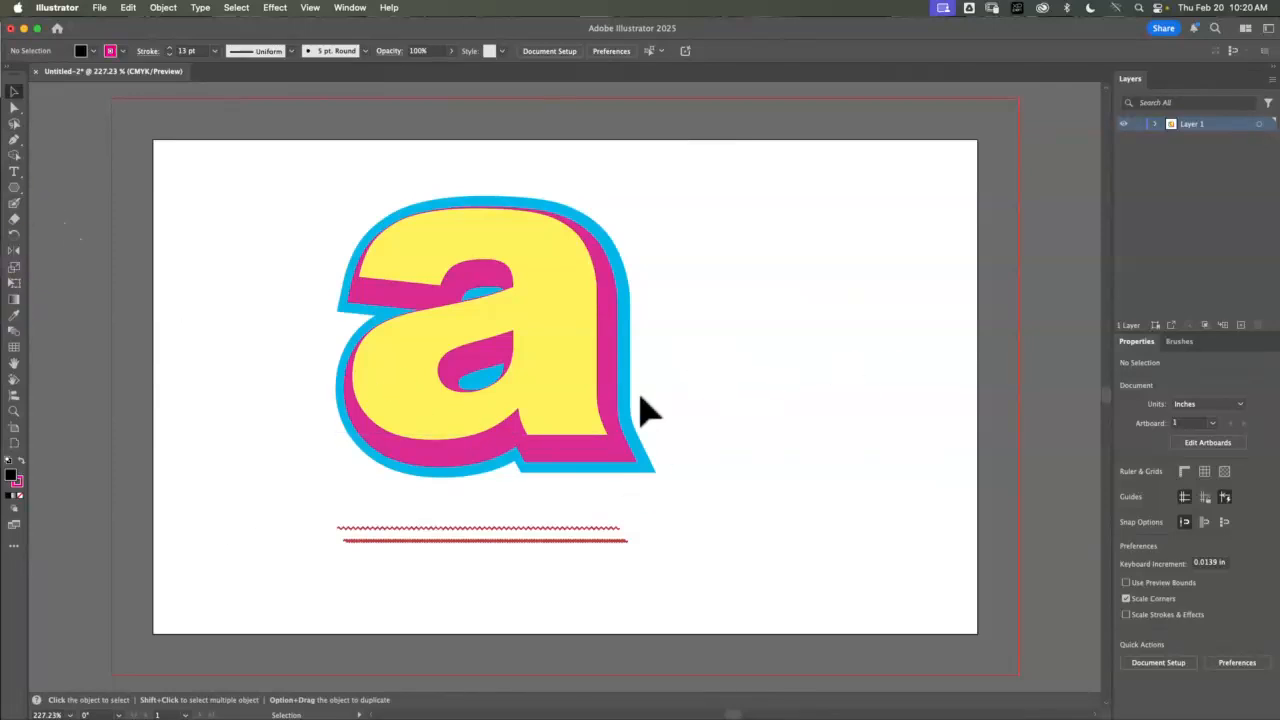
Pull the yellow letter out of the stack and move the magenta and cyan outlined letters to the artboard's upper-right corner
{"action": "left_click_drag", "start_coordinate": [562, 356], "coordinate": [375, 350]}
{"action": "left_click", "coordinate": [690, 345]}
{"action": "left_click_drag", "start_coordinate": [617, 345], "coordinate": [1030, 241]}
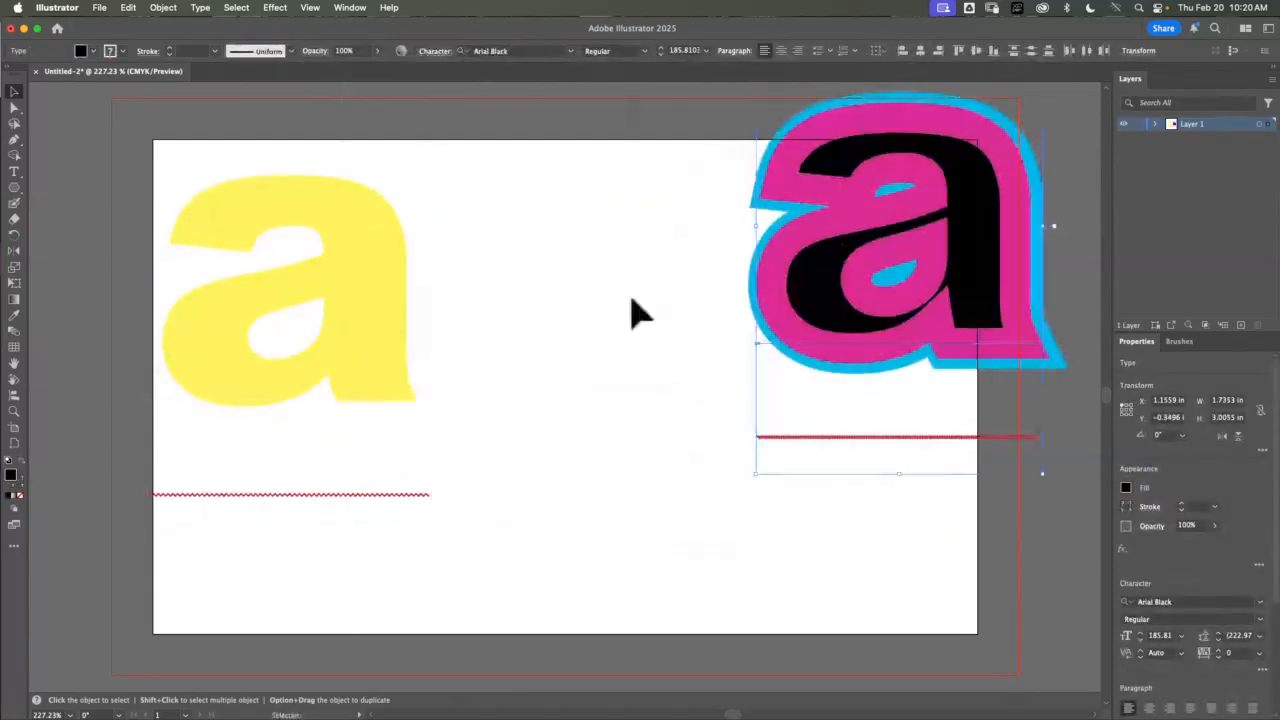
Move the yellow letter toward the middle of the artboard and change its fill to black
{"action": "left_click_drag", "start_coordinate": [389, 317], "coordinate": [478, 372]}
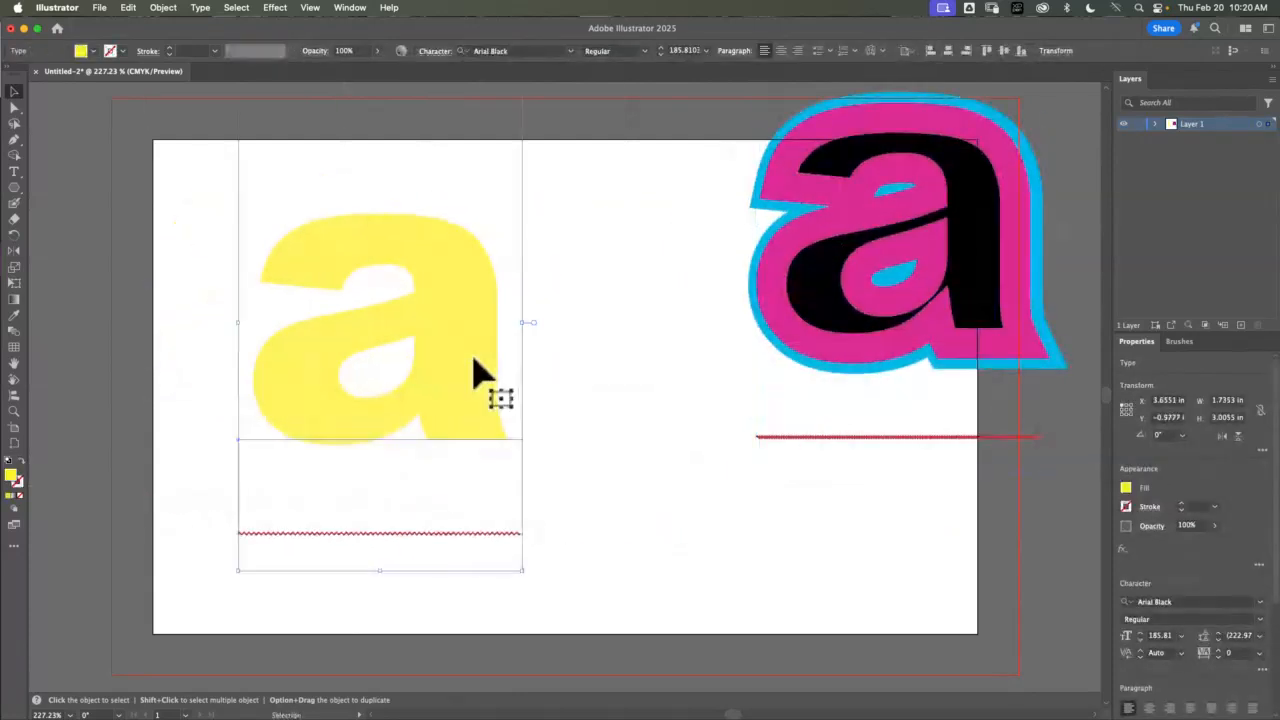
{"action": "left_click", "coordinate": [1126, 488]}
{"action": "left_click", "coordinate": [1010, 535]}
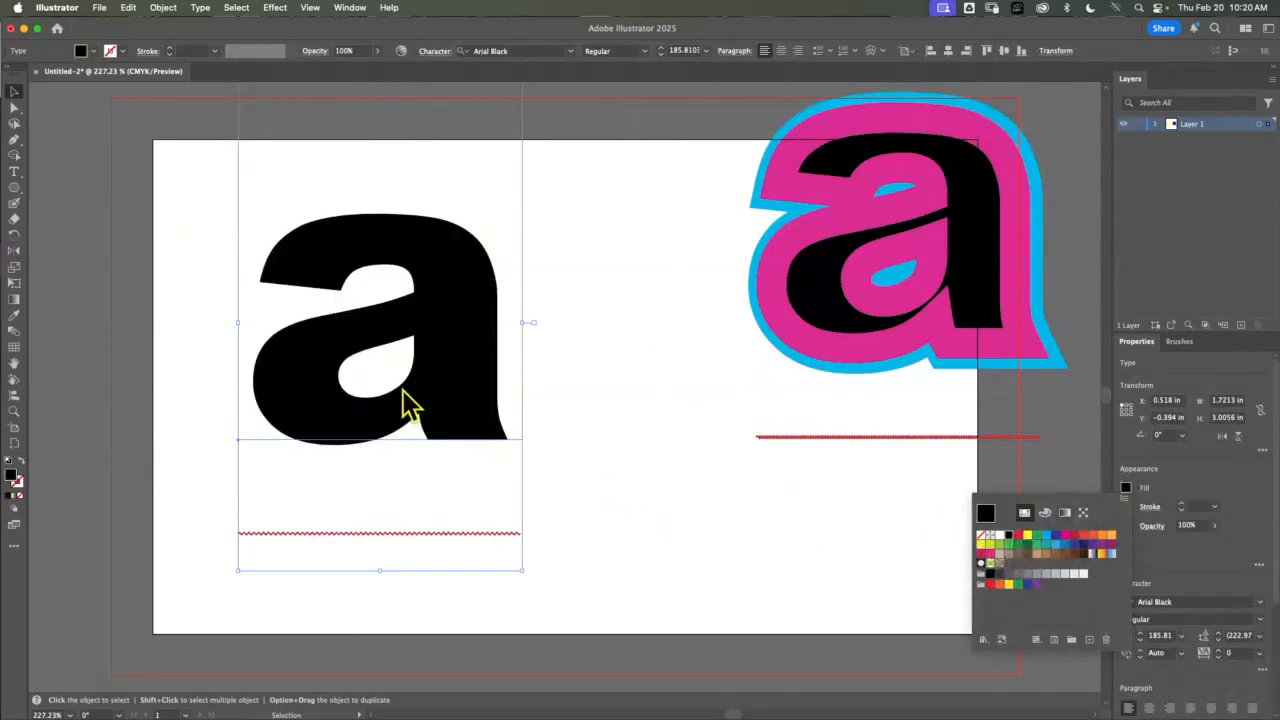
Duplicate the black letter on the blank side of the artboard, offset down and to the right, and fill the copy with cyan
{"action": "key", "text": "a"}
{"action": "left_click_drag", "start_coordinate": [478, 422], "coordinate": [593, 437]}
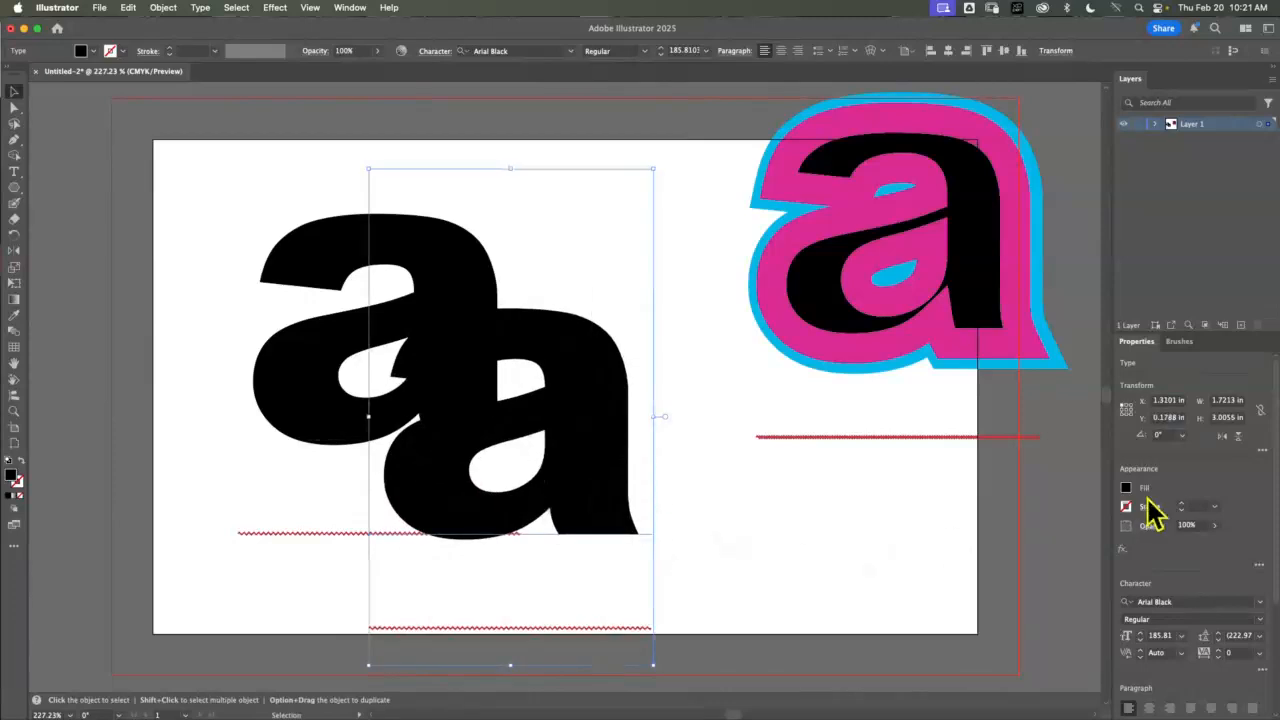
{"action": "left_click", "coordinate": [1125, 498]}
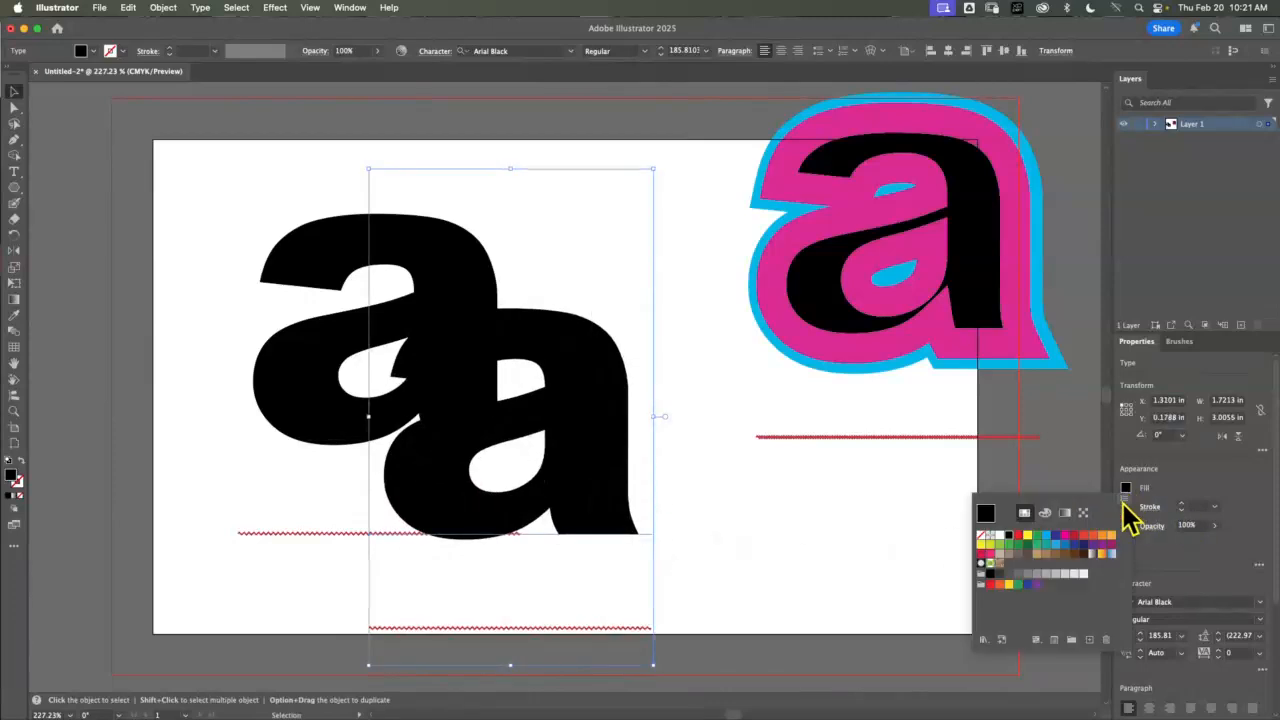
{"action": "left_click", "coordinate": [1043, 537]}
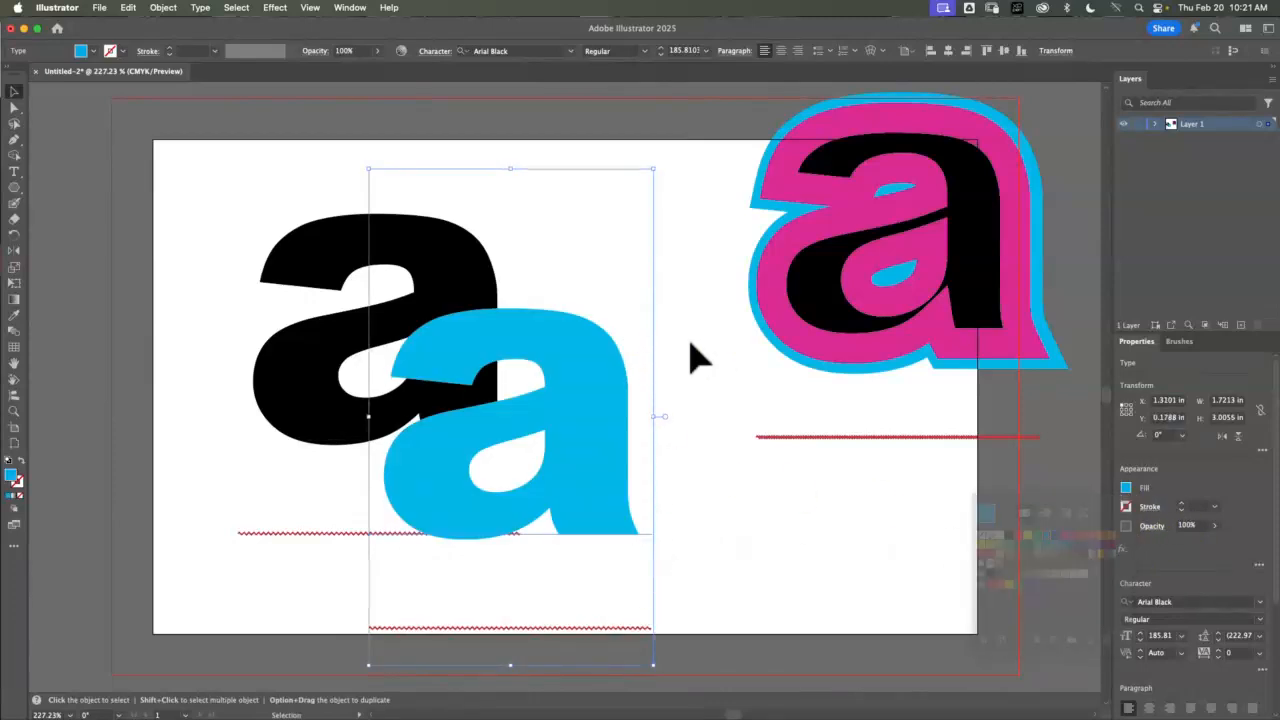
Send the cyan copy to the back and move it closer behind the black letter as a drop shadow
{"action": "left_click", "coordinate": [178, 10]}
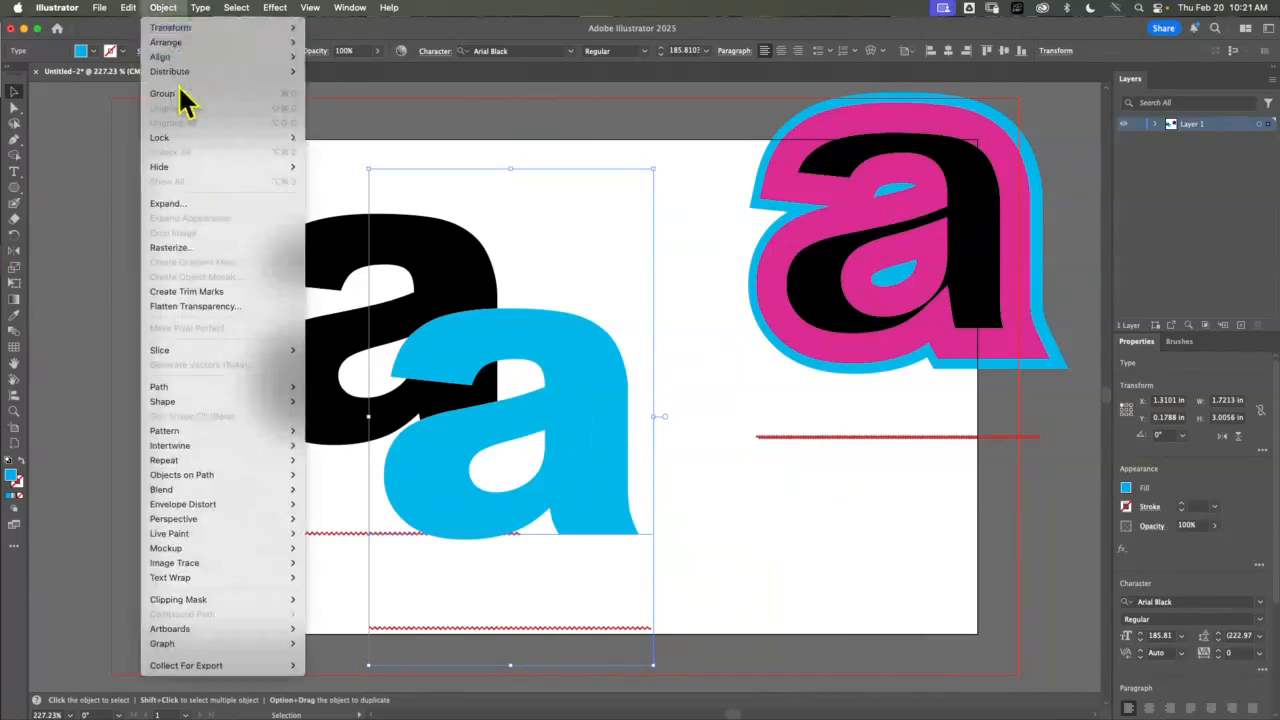
{"action": "mouse_move", "coordinate": [205, 14]}
{"action": "mouse_move", "coordinate": [163, 10]}
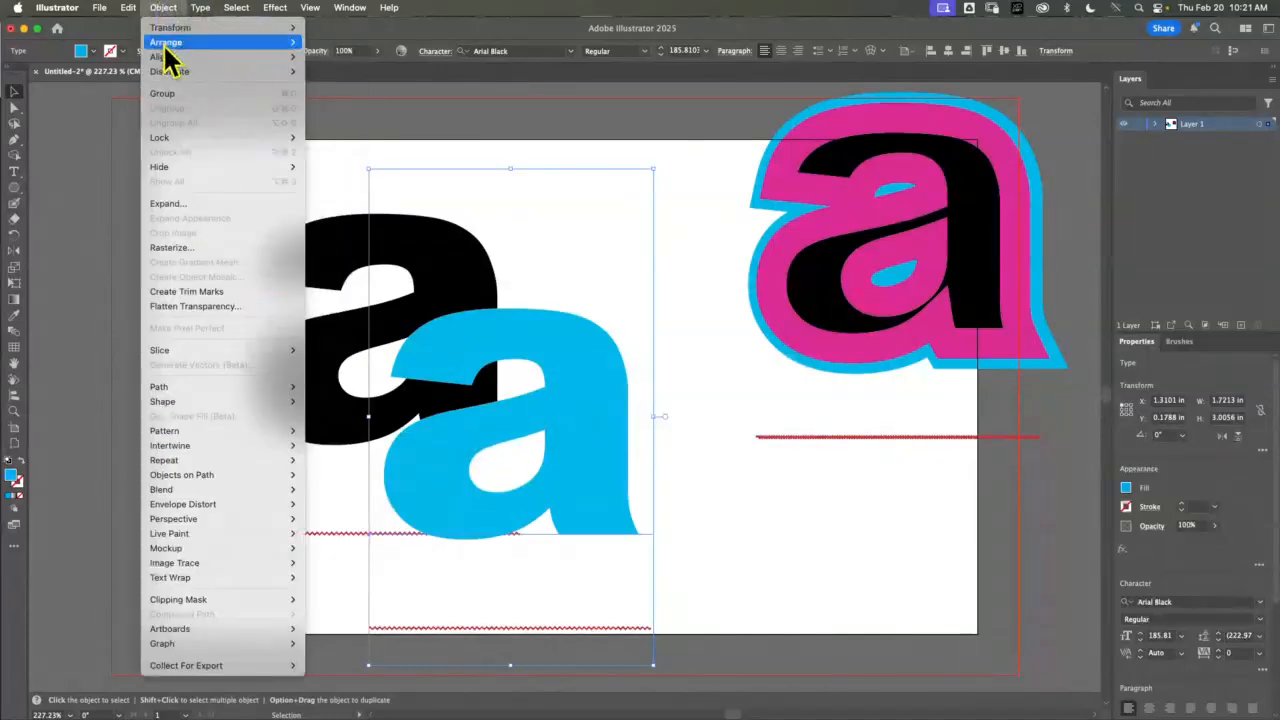
{"action": "mouse_move", "coordinate": [166, 47]}
{"action": "left_click", "coordinate": [380, 93]}
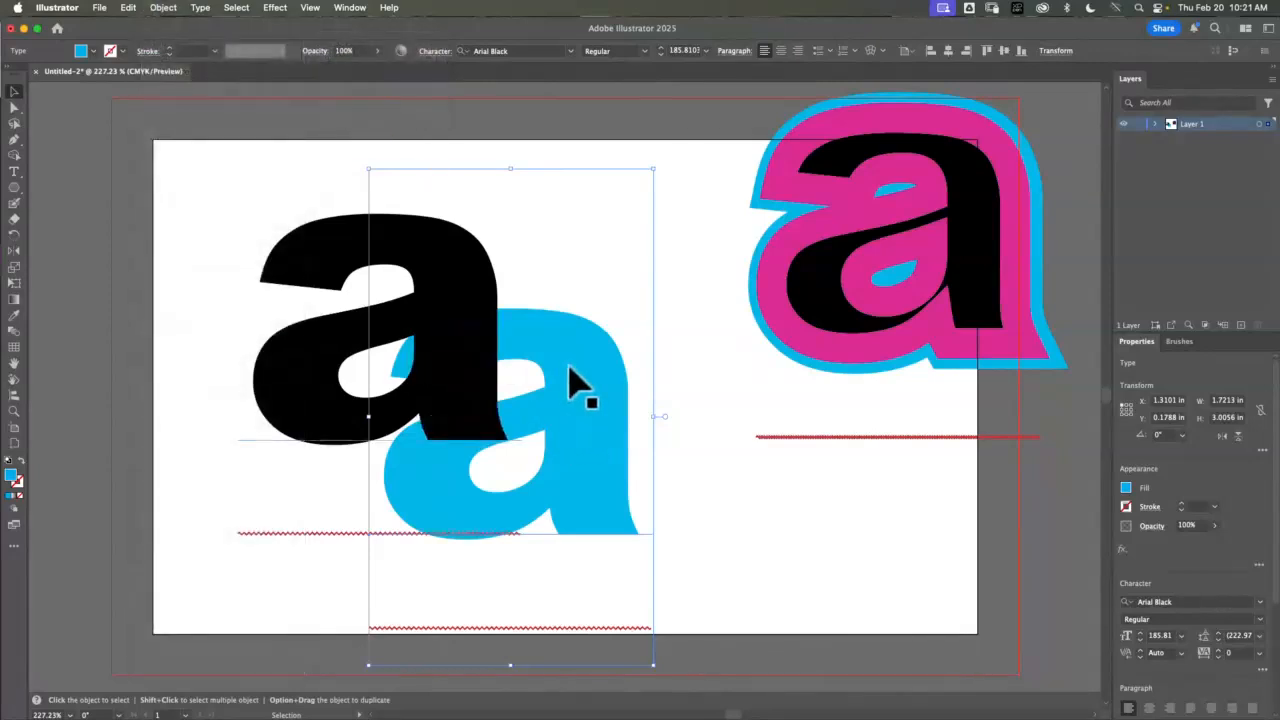
{"action": "left_click_drag", "start_coordinate": [575, 383], "coordinate": [520, 420]}
Swap the colors of the two letters: fill the front letter with cyan and the rear one with black
{"action": "left_click", "coordinate": [449, 263]}
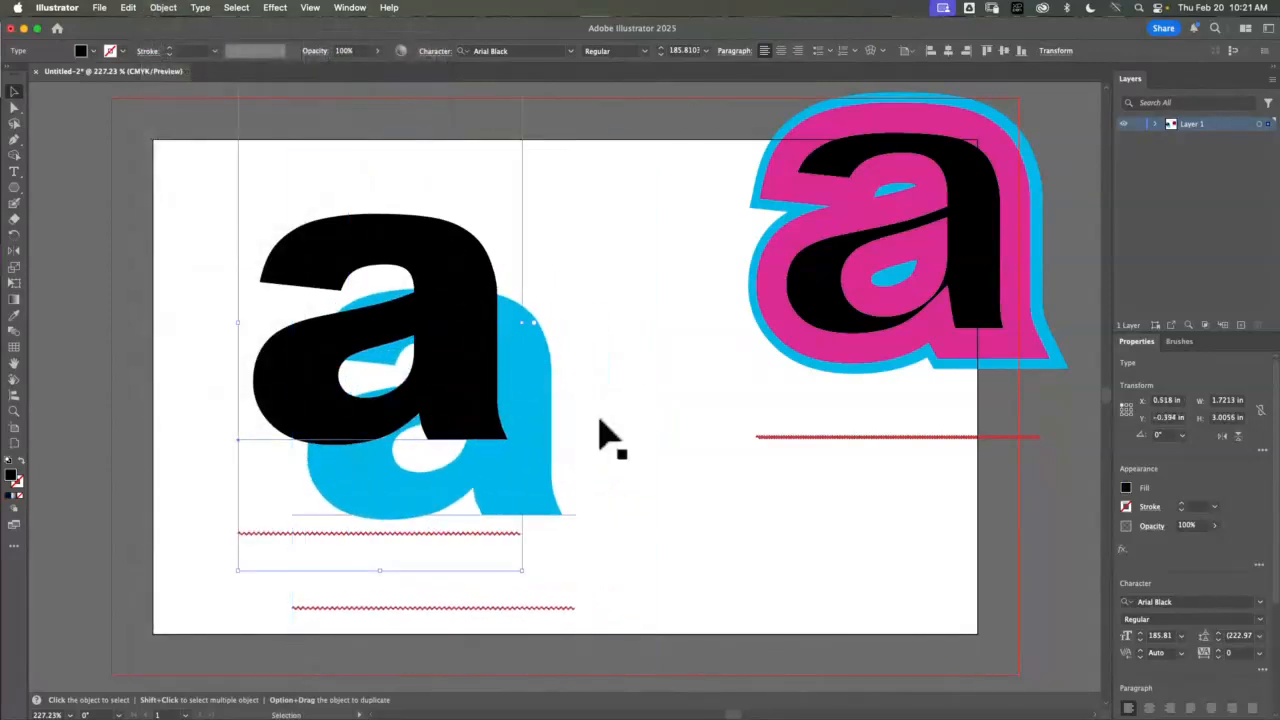
{"action": "left_click", "coordinate": [1126, 490]}
{"action": "left_click", "coordinate": [1045, 545]}
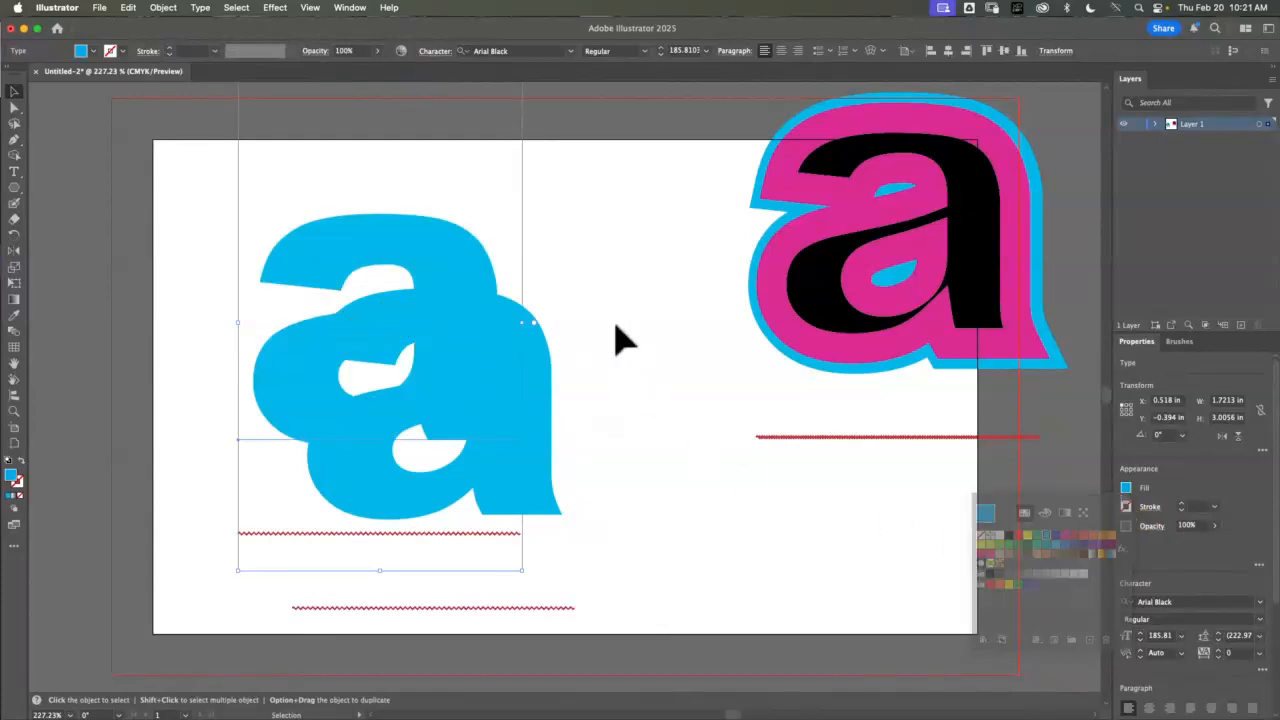
{"action": "left_click", "coordinate": [551, 406]}
{"action": "left_click", "coordinate": [1128, 490]}
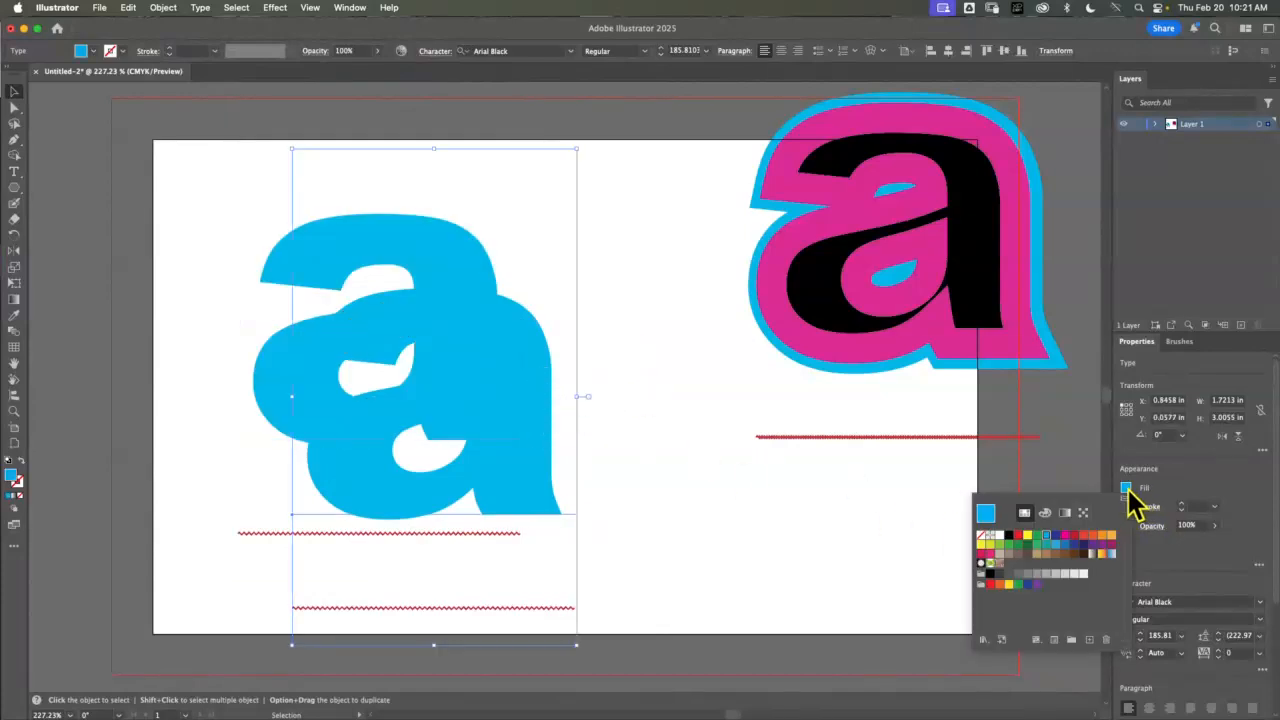
{"action": "left_click", "coordinate": [1011, 537]}
{"action": "left_click", "coordinate": [668, 438]}
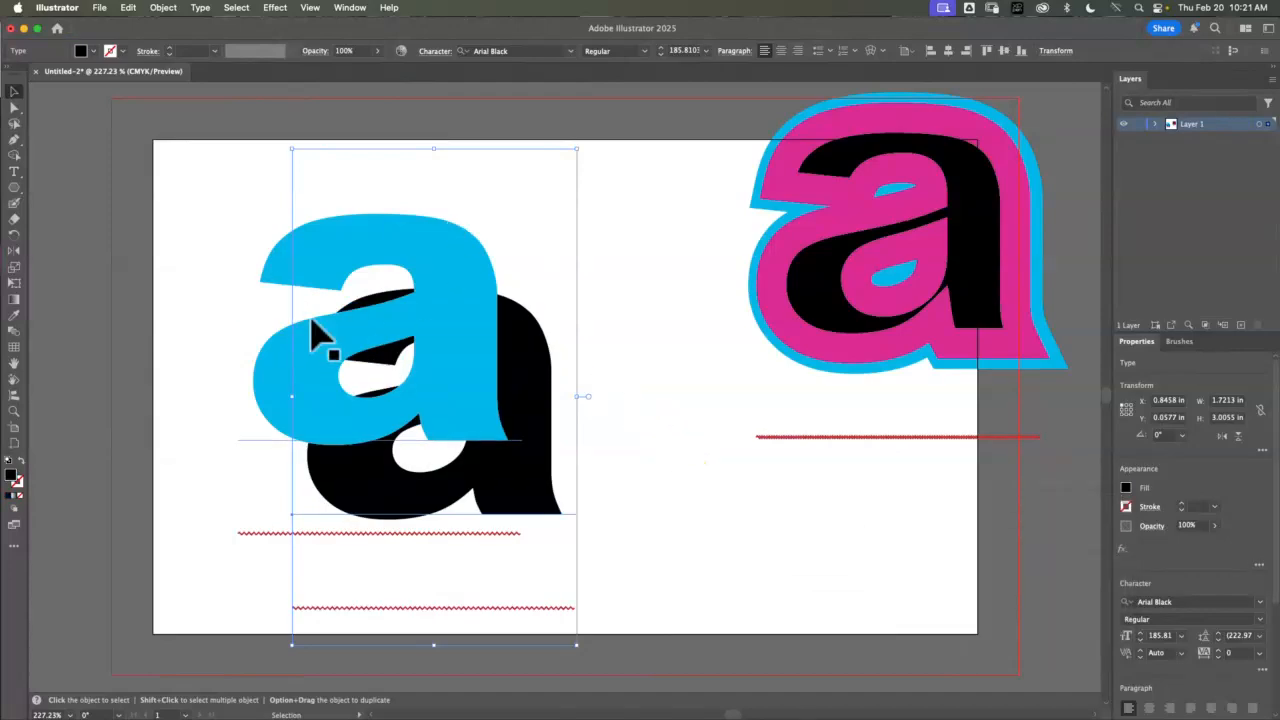
Lock the front cyan letter so the shadow shapes can be drawn over it
{"action": "left_click", "coordinate": [458, 282]}
{"action": "left_click", "coordinate": [163, 8]}
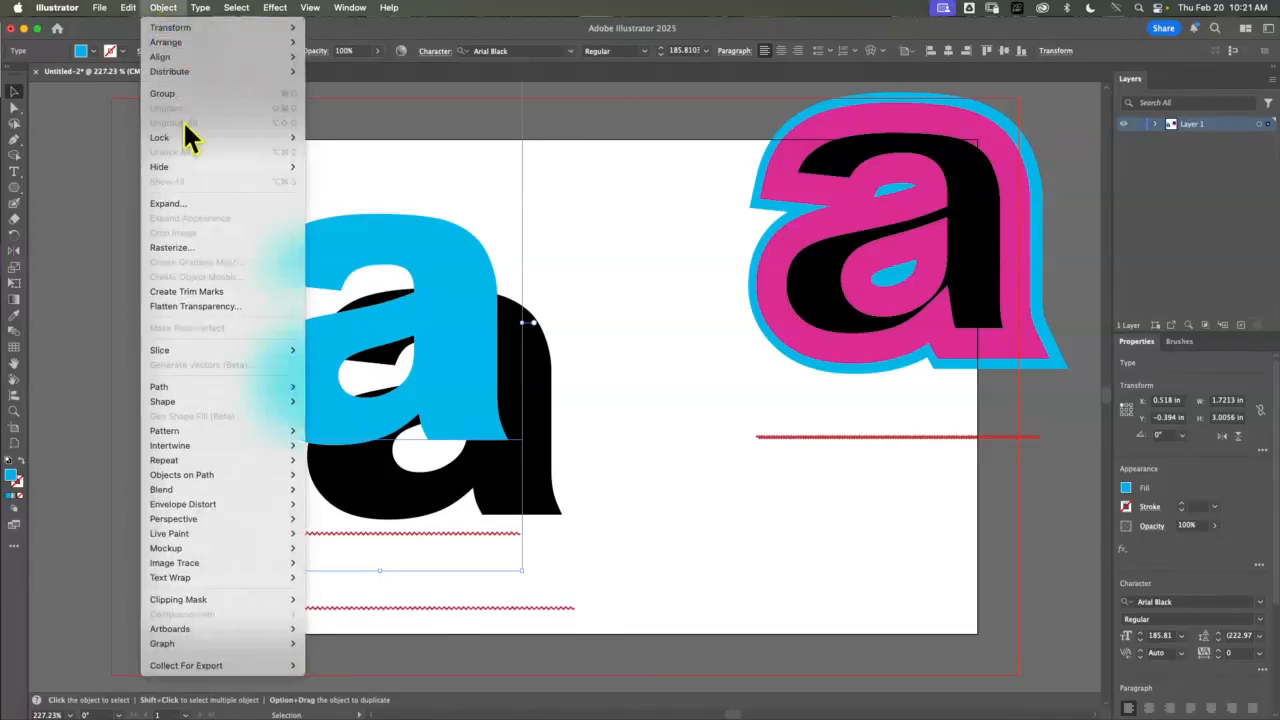
{"action": "mouse_move", "coordinate": [219, 134]}
{"action": "left_click", "coordinate": [366, 135]}
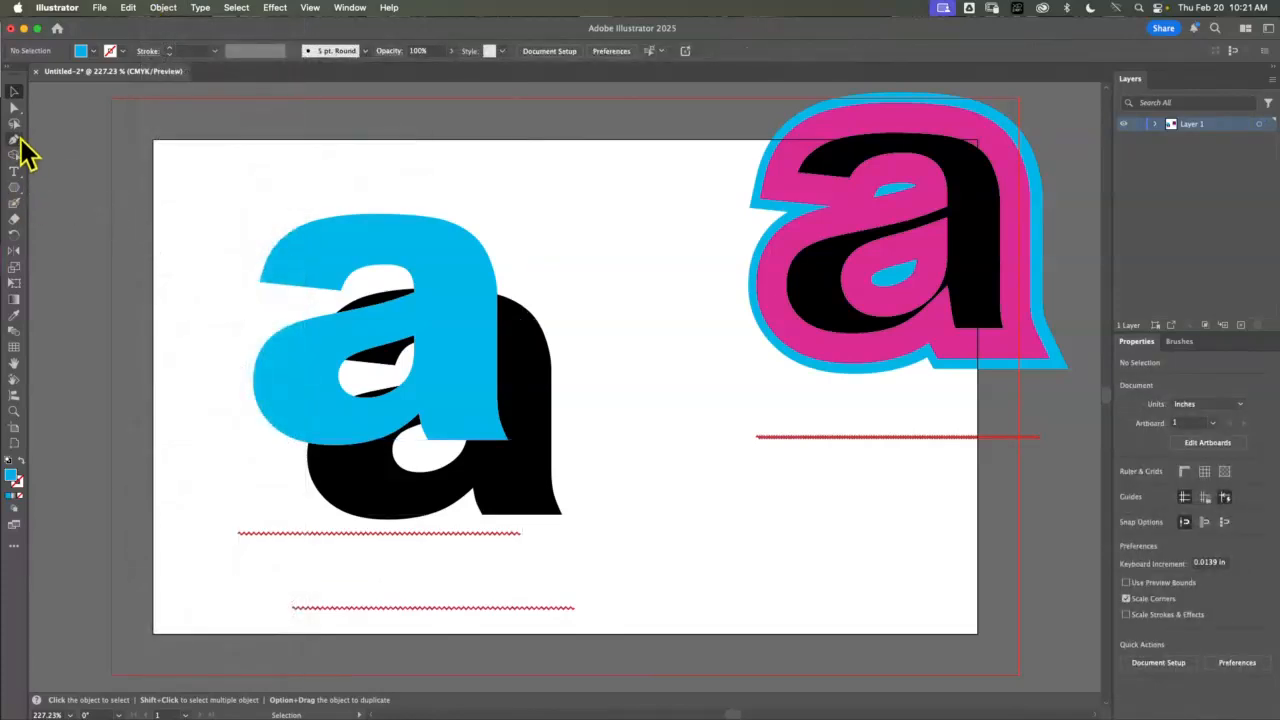
Draw a Pen tool shape connecting the upper-left tip of the cyan letter to the black letter and fill it with black
{"action": "left_click", "coordinate": [15, 140]}
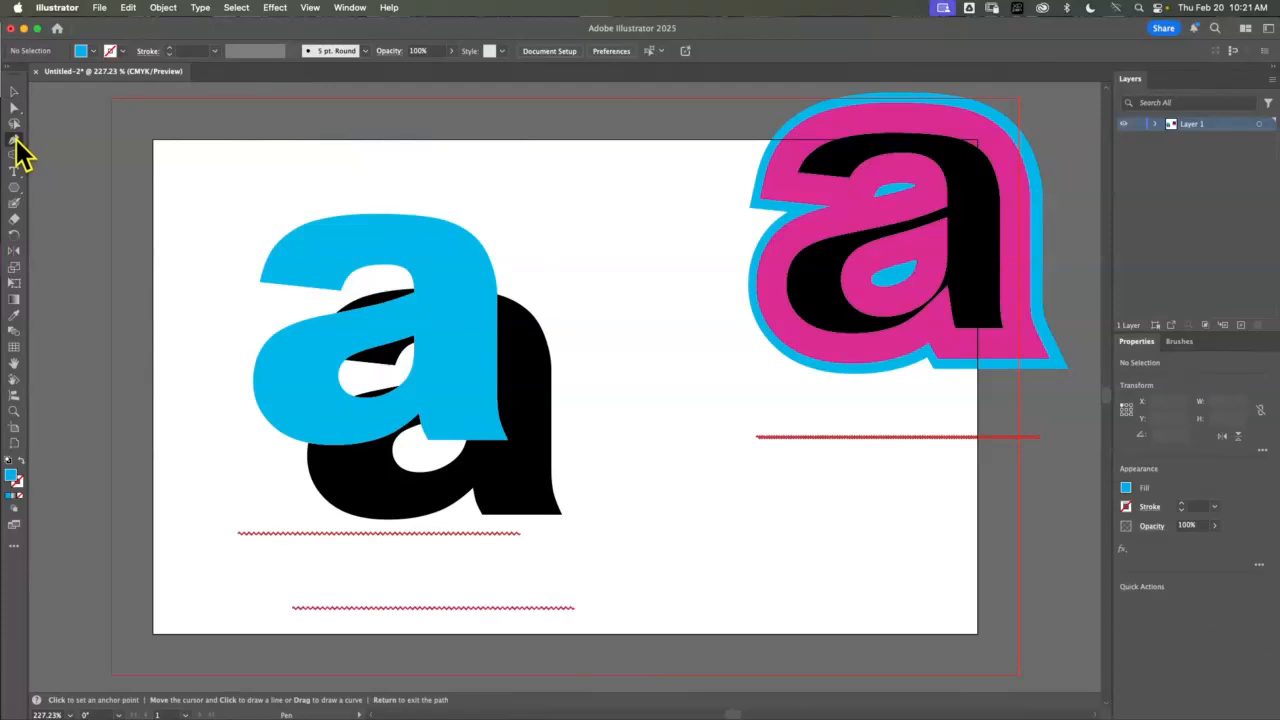
{"action": "left_click", "coordinate": [260, 283]}
{"action": "left_click_drag", "start_coordinate": [337, 353], "coordinate": [287, 272]}
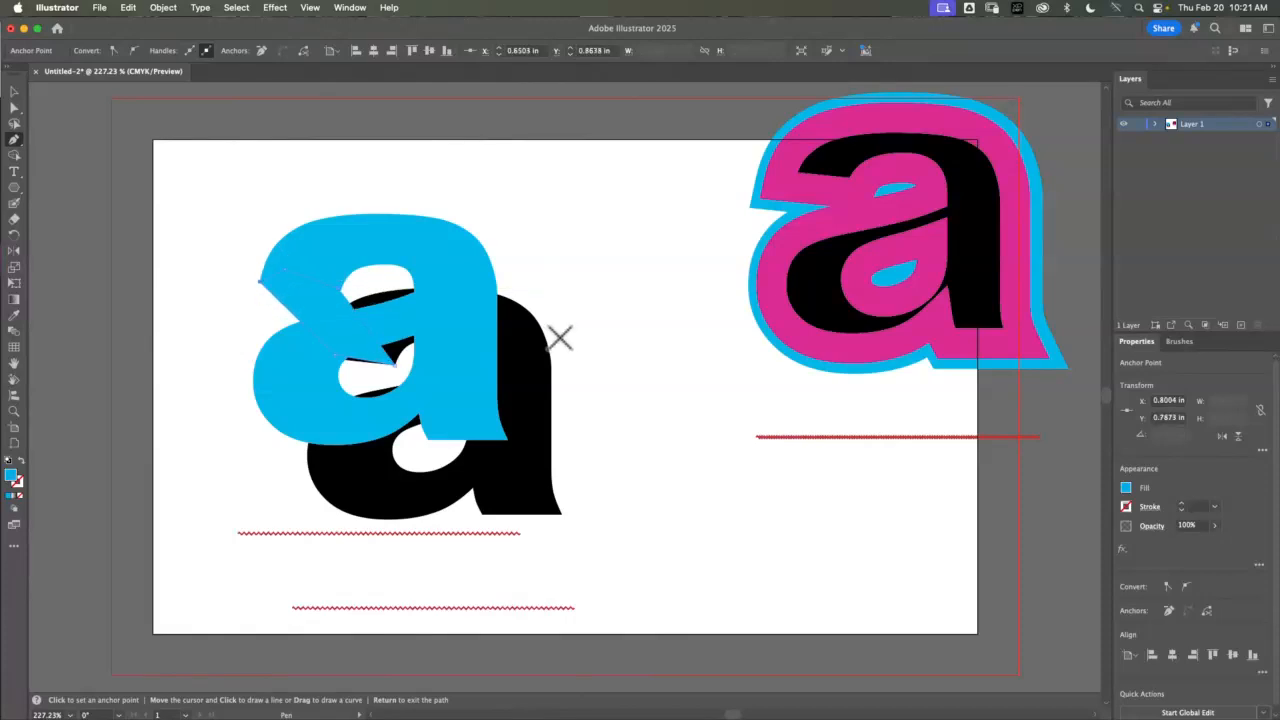
{"action": "left_click", "coordinate": [1127, 489]}
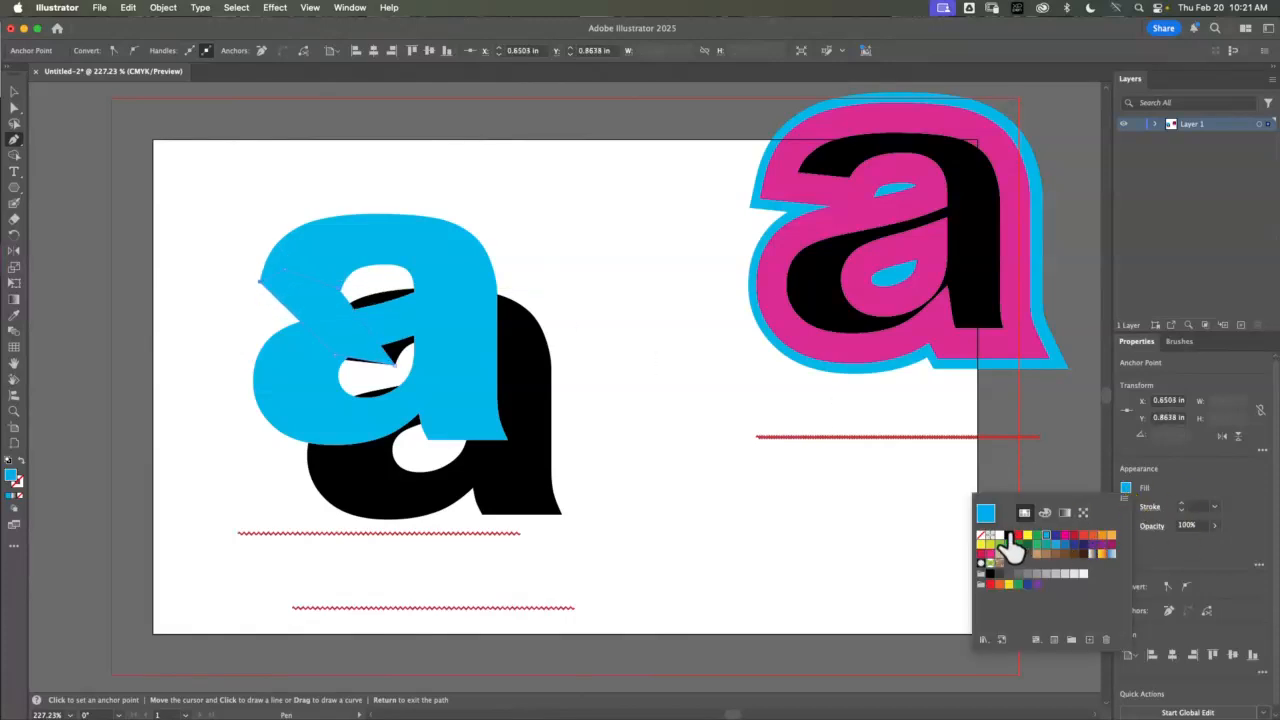
{"action": "left_click", "coordinate": [1009, 536]}
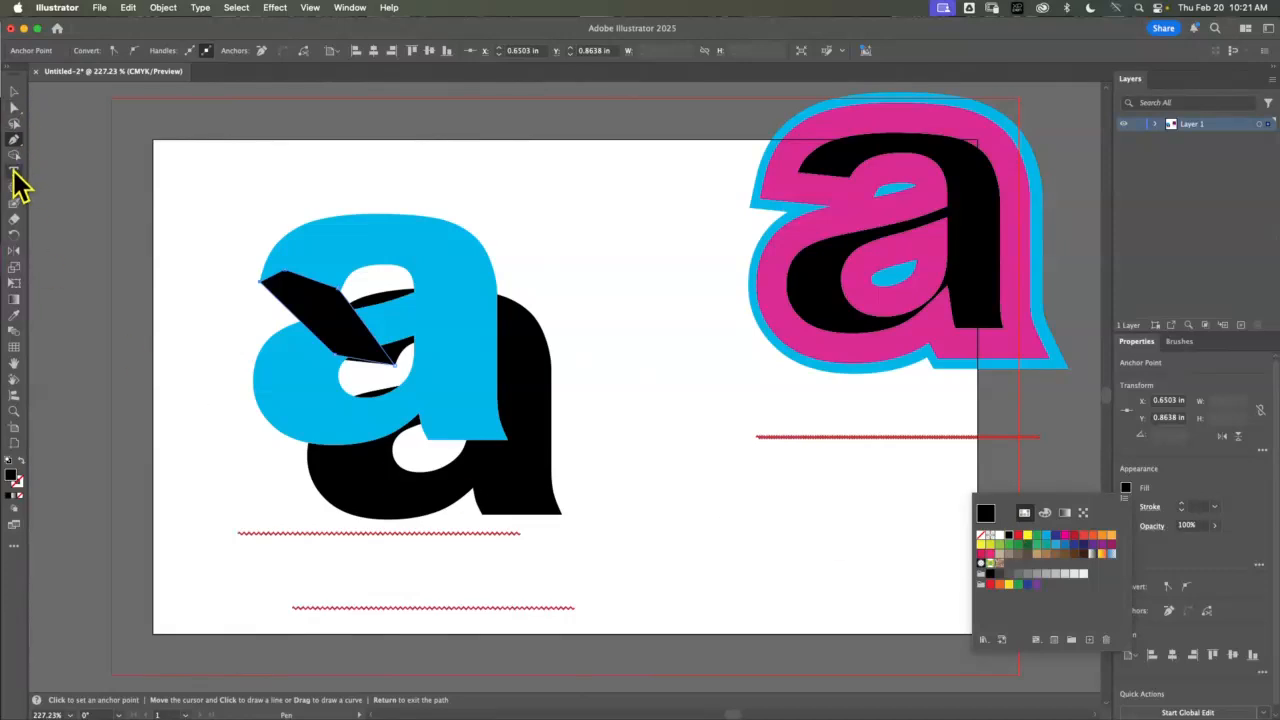
Draw a second black connecting shape between the lower-left bowls of both letters and adjust its upper-left anchor point to the cyan letter's edge
{"action": "left_click", "coordinate": [14, 139]}
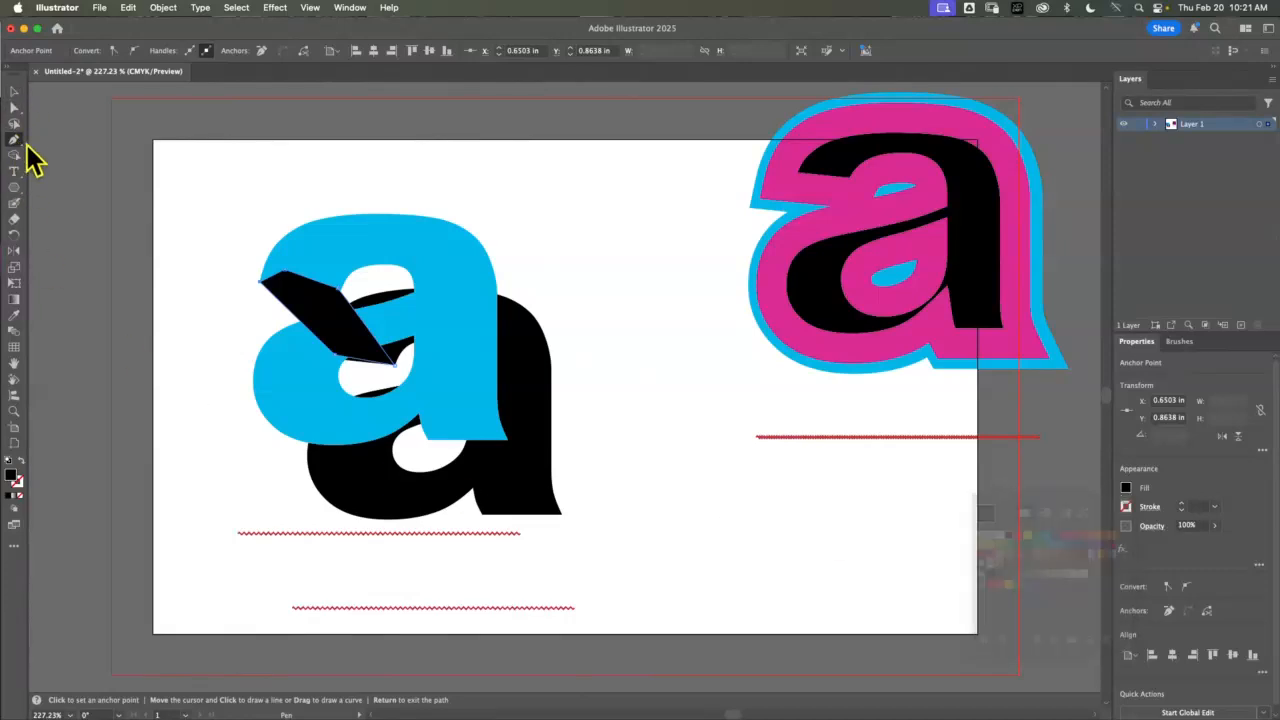
{"action": "left_click", "coordinate": [251, 392]}
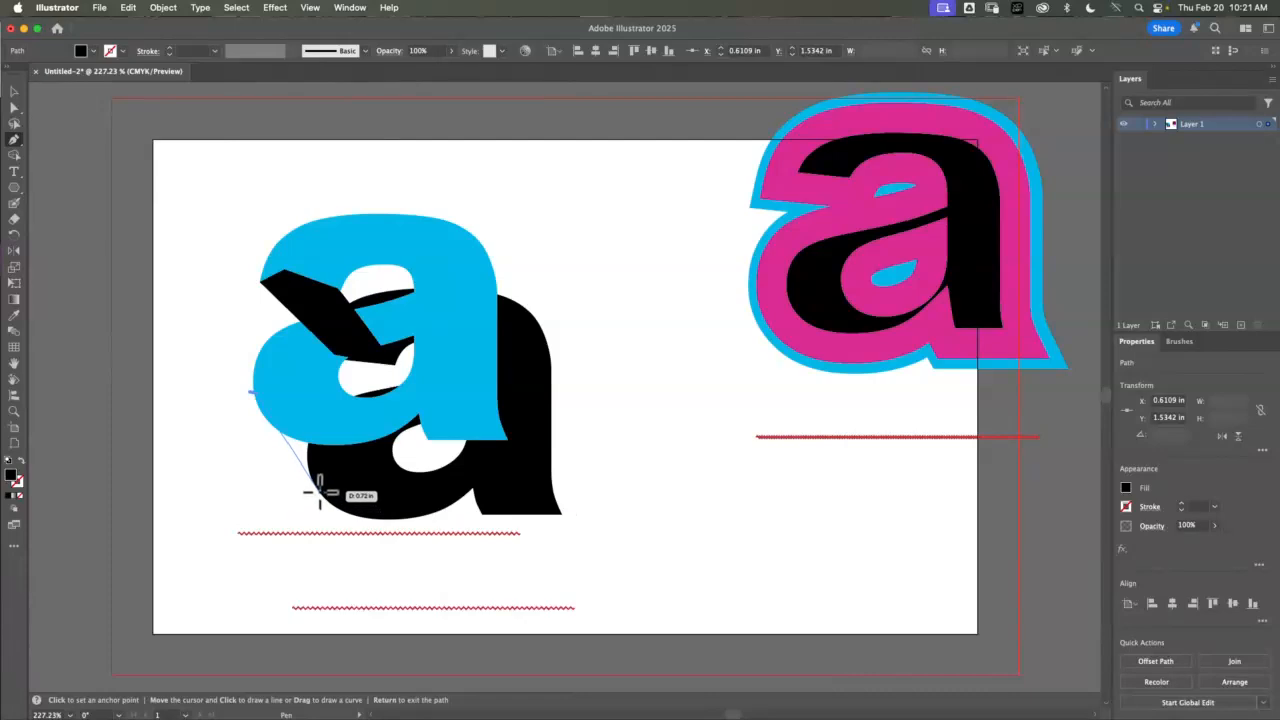
{"action": "left_click", "coordinate": [319, 491]}
{"action": "left_click", "coordinate": [395, 500]}
{"action": "left_click", "coordinate": [360, 423]}
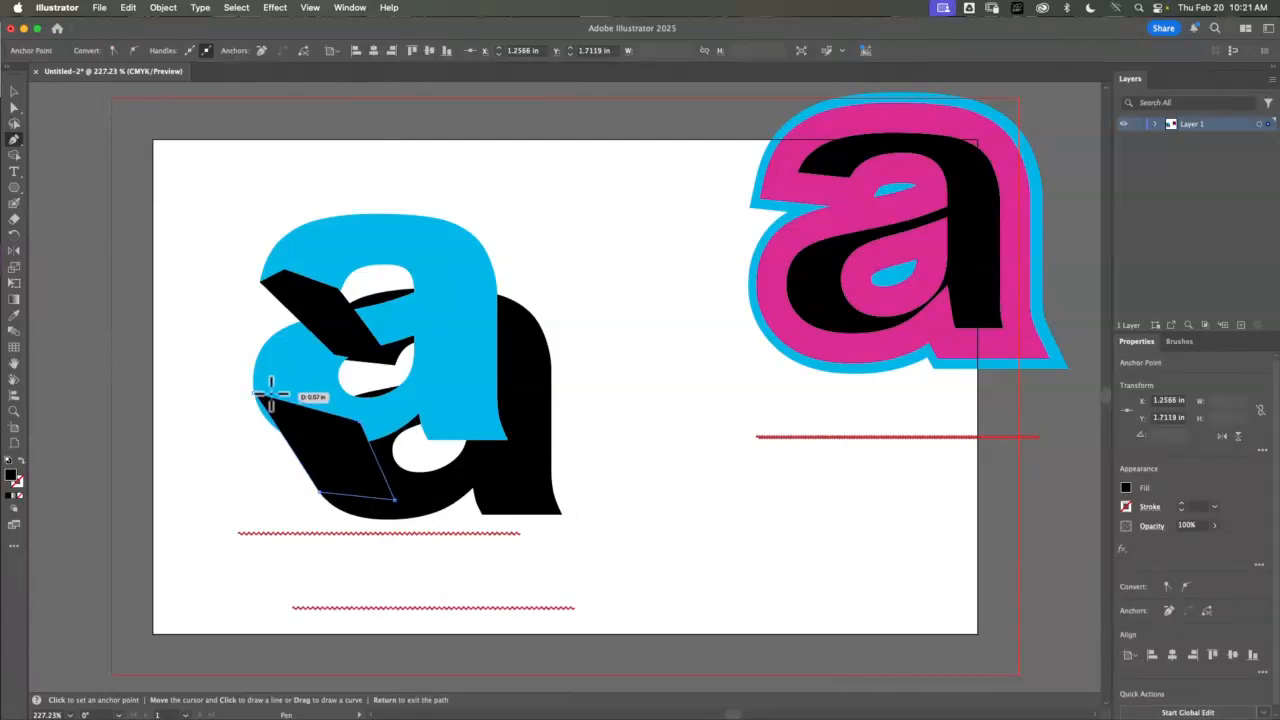
{"action": "left_click", "coordinate": [13, 108]}
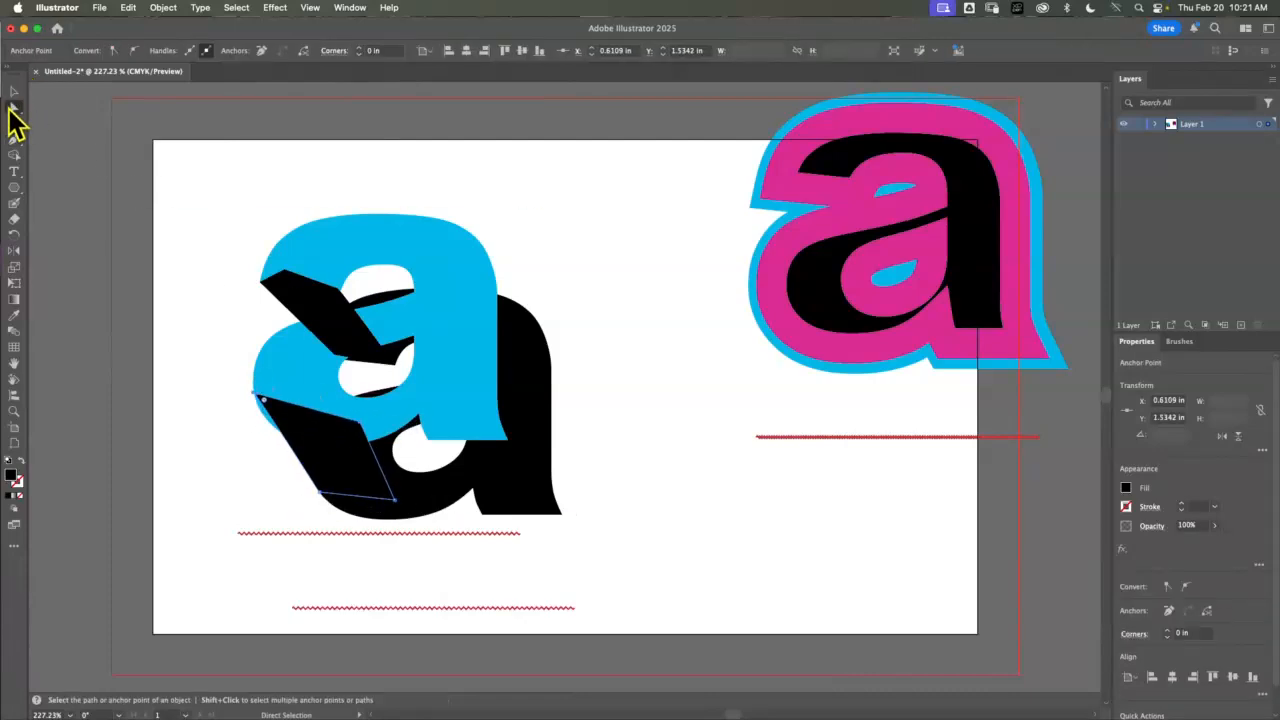
{"action": "left_click", "coordinate": [171, 186]}
{"action": "left_click_drag", "start_coordinate": [253, 392], "coordinate": [262, 414]}
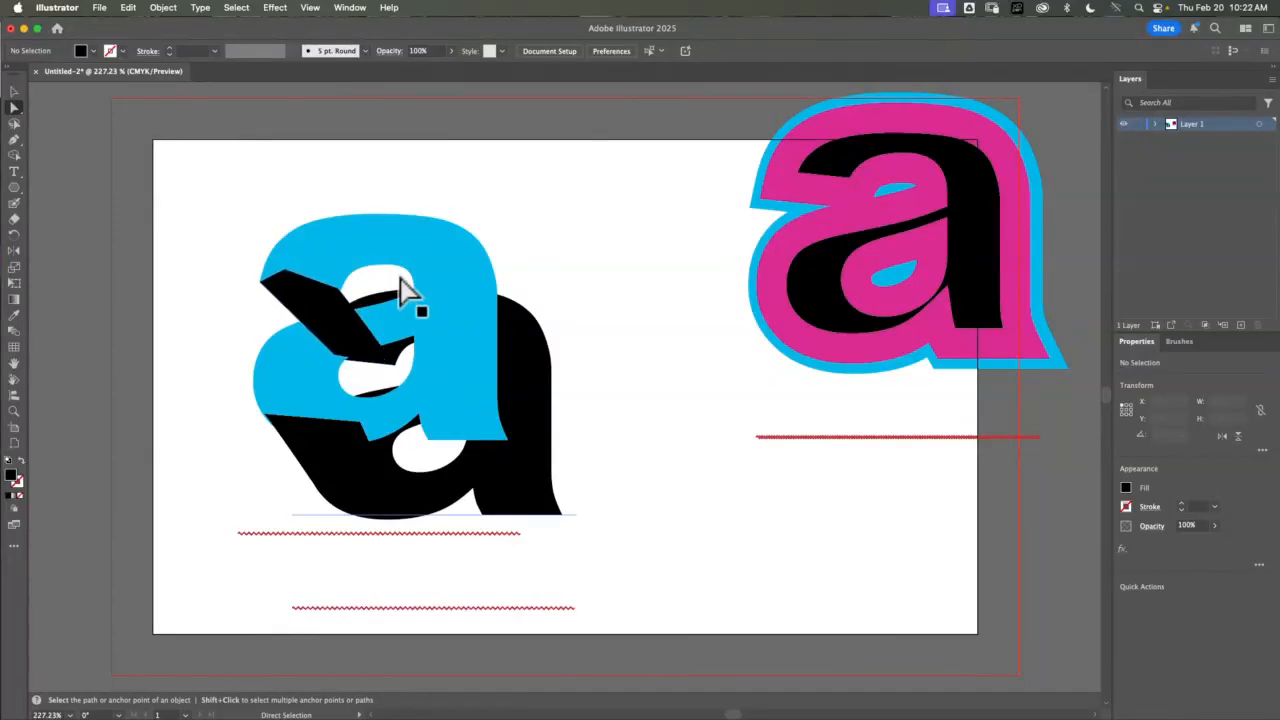
Bend the upper connecting shape's edge into a curve that covers the cyan letter's inner arch, shortening its handle
{"action": "mouse_move", "coordinate": [368, 330]}
{"action": "left_mouse_down"}
{"action": "mouse_move", "coordinate": [368, 316]}
{"action": "mouse_move", "coordinate": [376, 338]}
{"action": "mouse_move", "coordinate": [352, 322]}
{"action": "mouse_move", "coordinate": [369, 282]}
{"action": "mouse_move", "coordinate": [414, 266]}
{"action": "mouse_move", "coordinate": [398, 253]}
{"action": "mouse_move", "coordinate": [337, 286]}
{"action": "mouse_move", "coordinate": [352, 294]}
{"action": "mouse_move", "coordinate": [410, 145]}
{"action": "left_mouse_up"}
{"action": "left_click", "coordinate": [351, 322]}
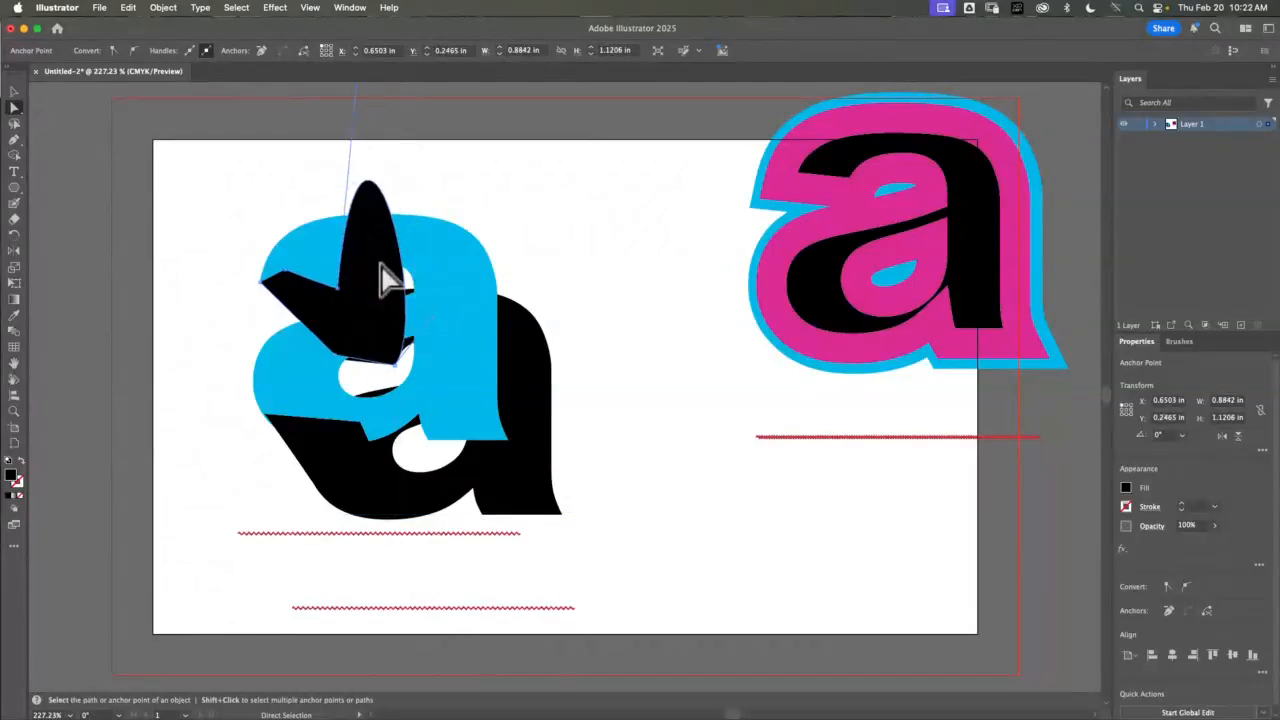
{"action": "left_click_drag", "start_coordinate": [531, 183], "coordinate": [520, 266]}
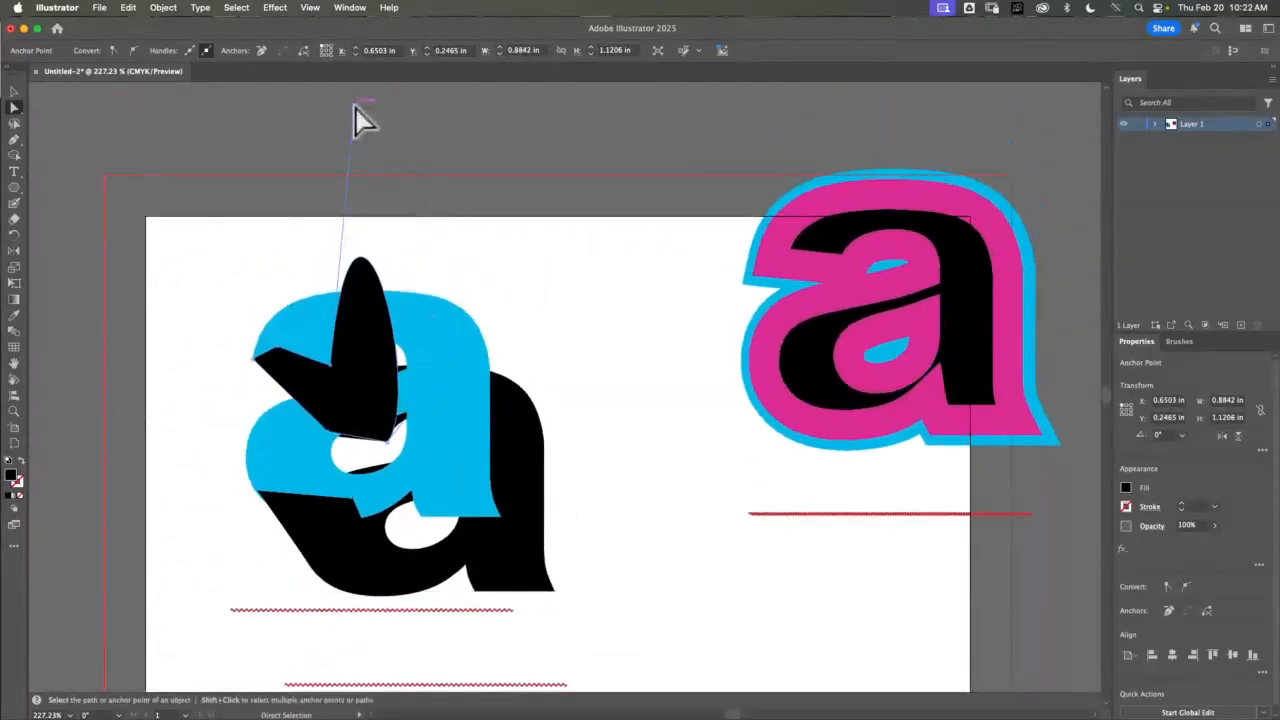
{"action": "left_click_drag", "start_coordinate": [355, 106], "coordinate": [427, 242]}
Unlock all objects and bring the cyan letter in front of the black connecting shapes
{"action": "left_click", "coordinate": [14, 91]}
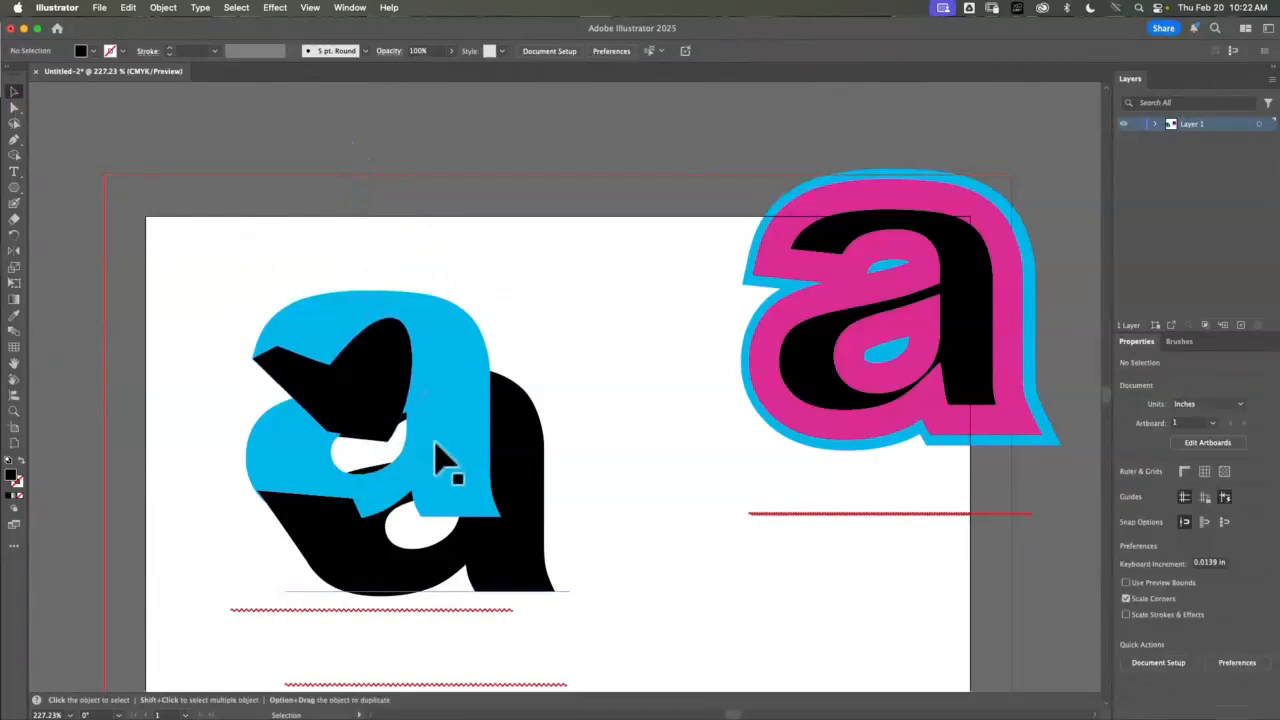
{"action": "left_click", "coordinate": [477, 436]}
{"action": "left_click", "coordinate": [166, 9]}
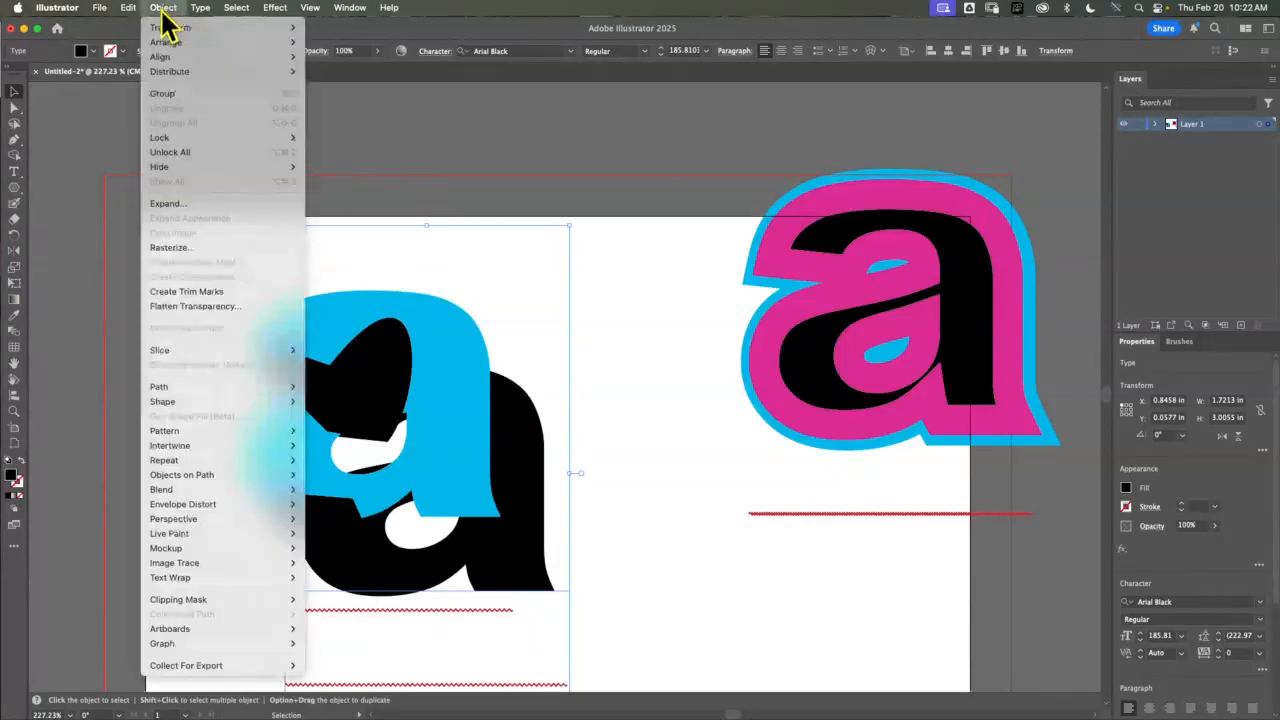
{"action": "left_click", "coordinate": [202, 154]}
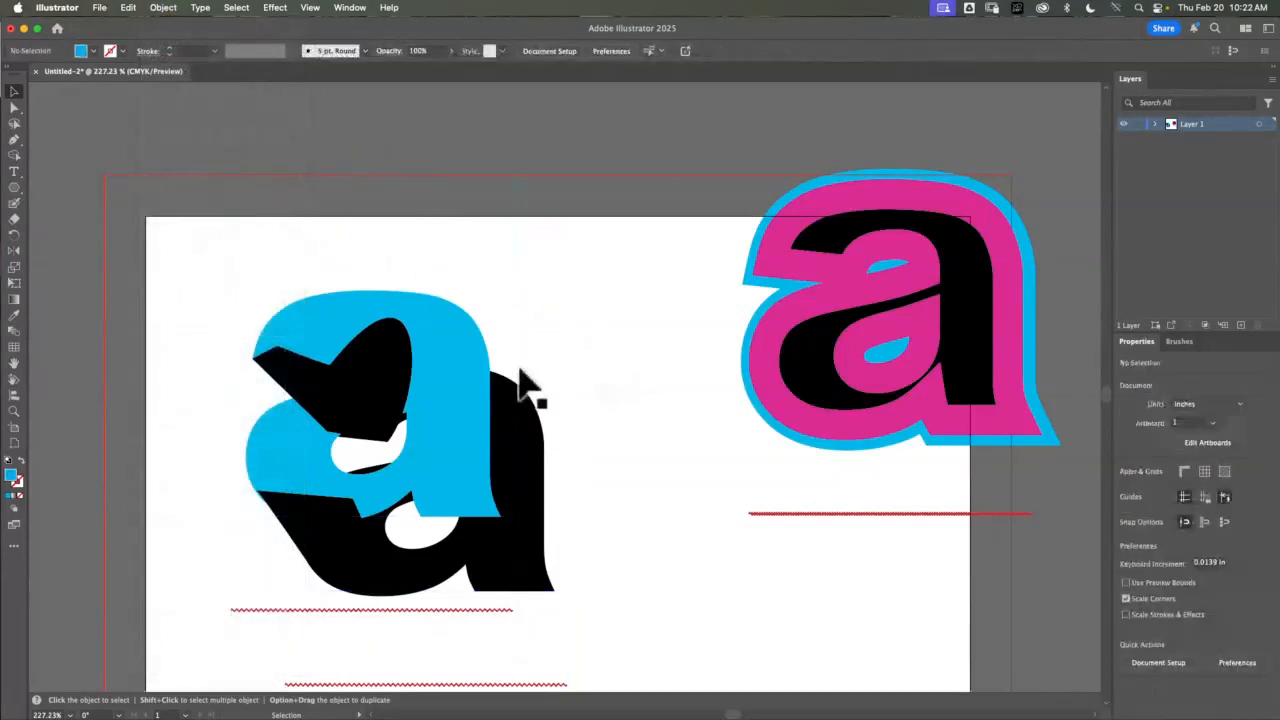
{"action": "left_click", "coordinate": [164, 9]}
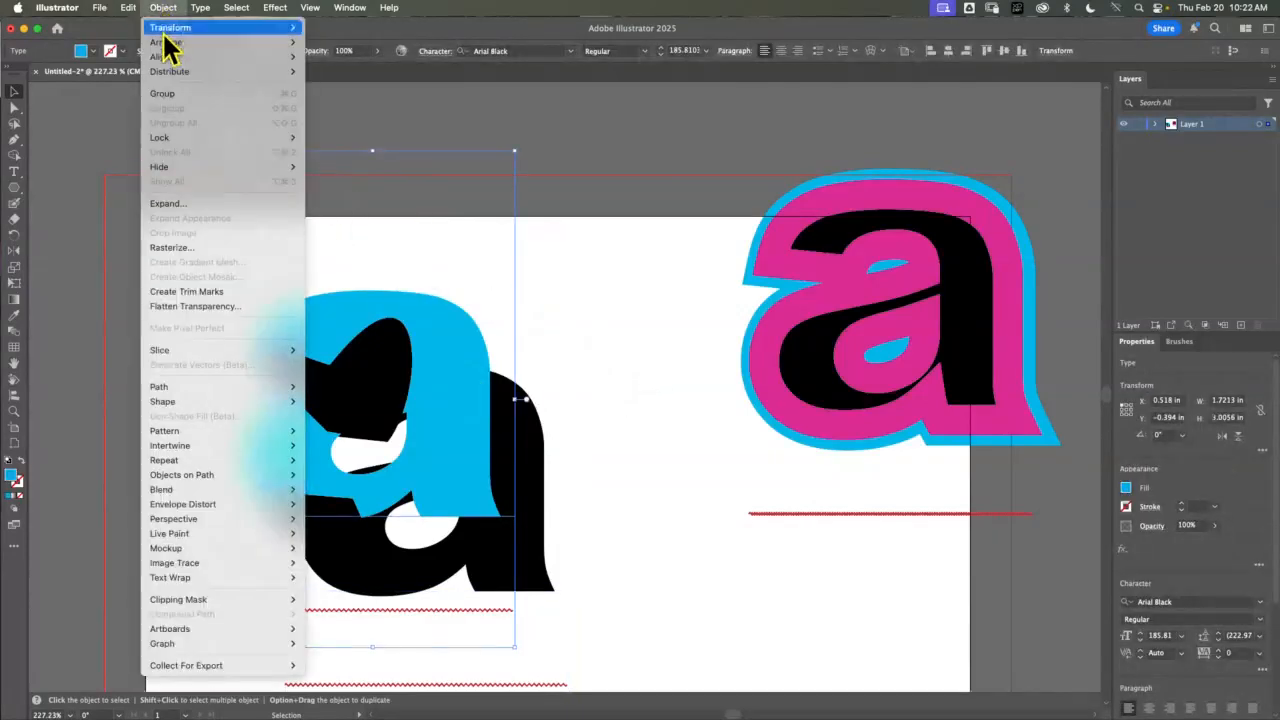
{"action": "mouse_move", "coordinate": [171, 44]}
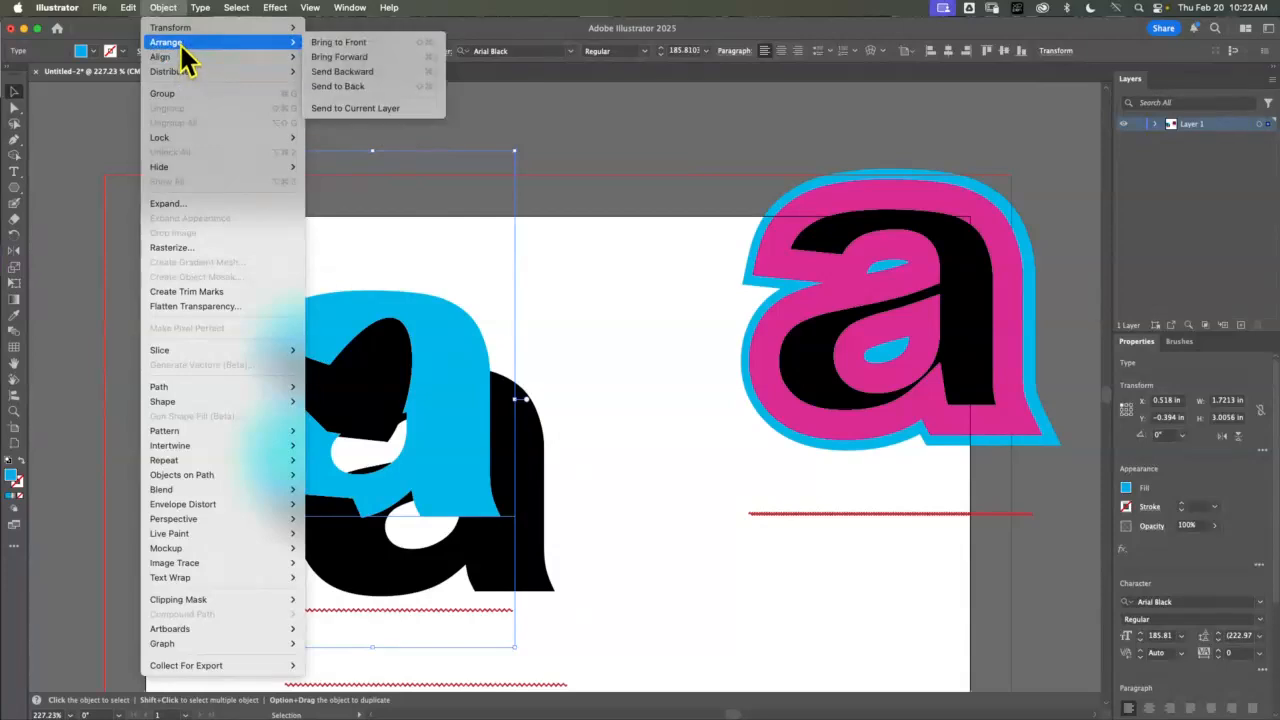
{"action": "left_click", "coordinate": [388, 57]}
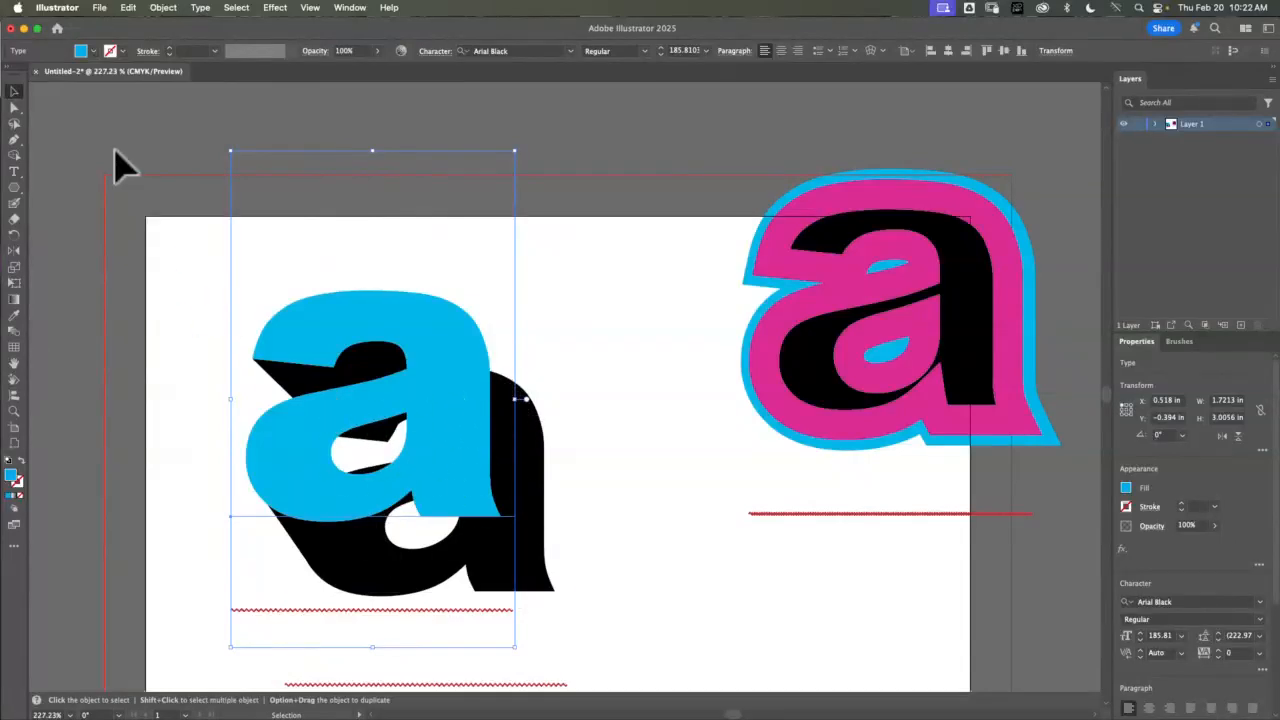
Draw a closed Pen tool shape bridging the gap between the upper-right shoulders of the cyan and black letters
{"action": "left_click", "coordinate": [16, 174]}
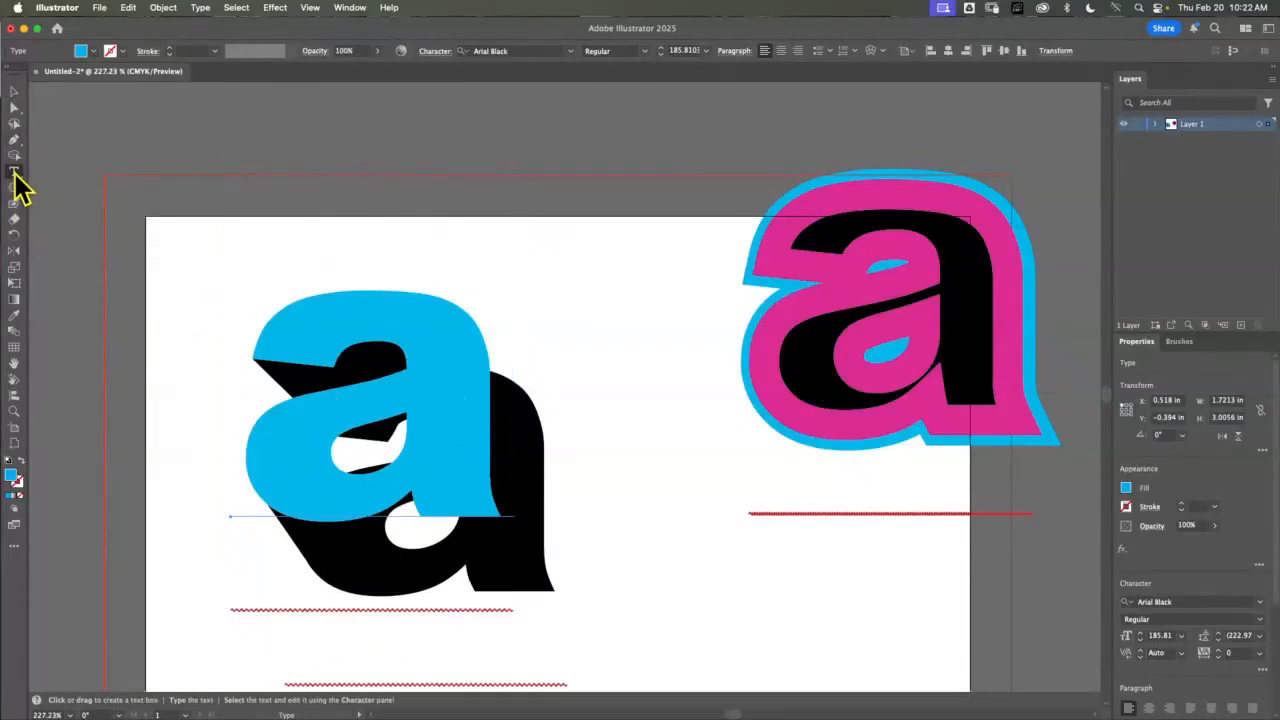
{"action": "left_click", "coordinate": [14, 139]}
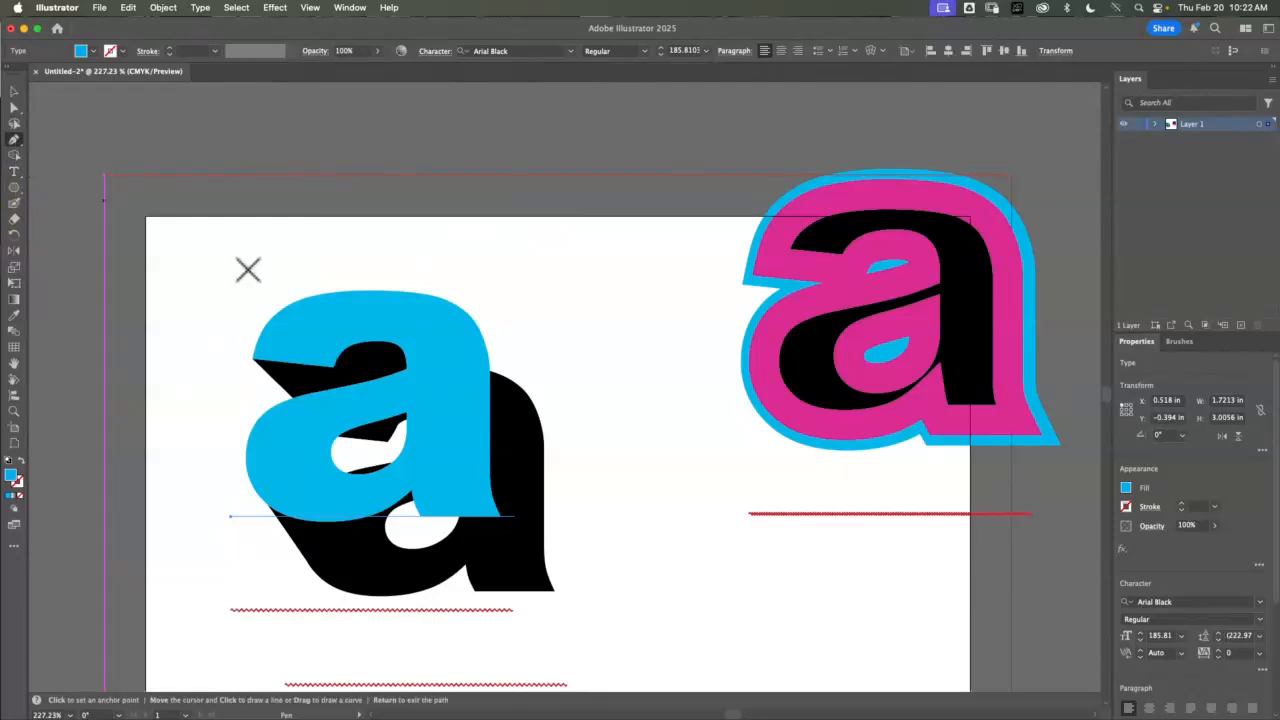
{"action": "left_click", "coordinate": [529, 398]}
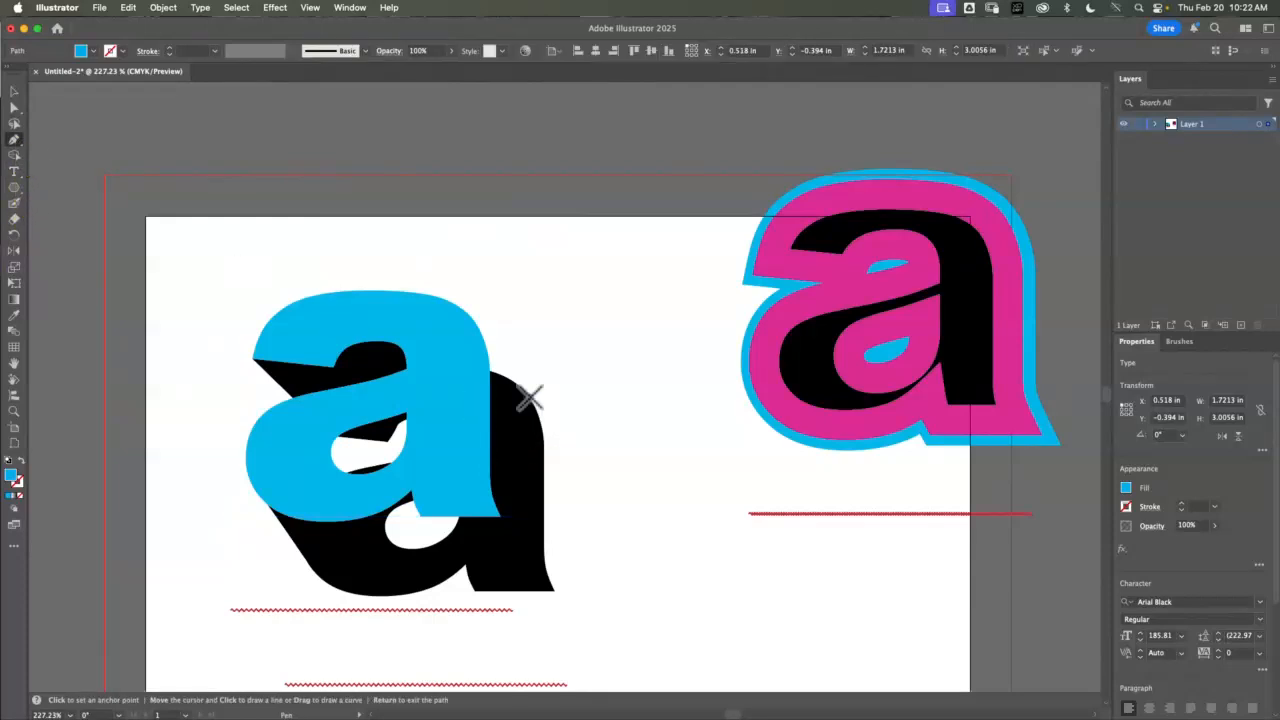
{"action": "left_click", "coordinate": [465, 309]}
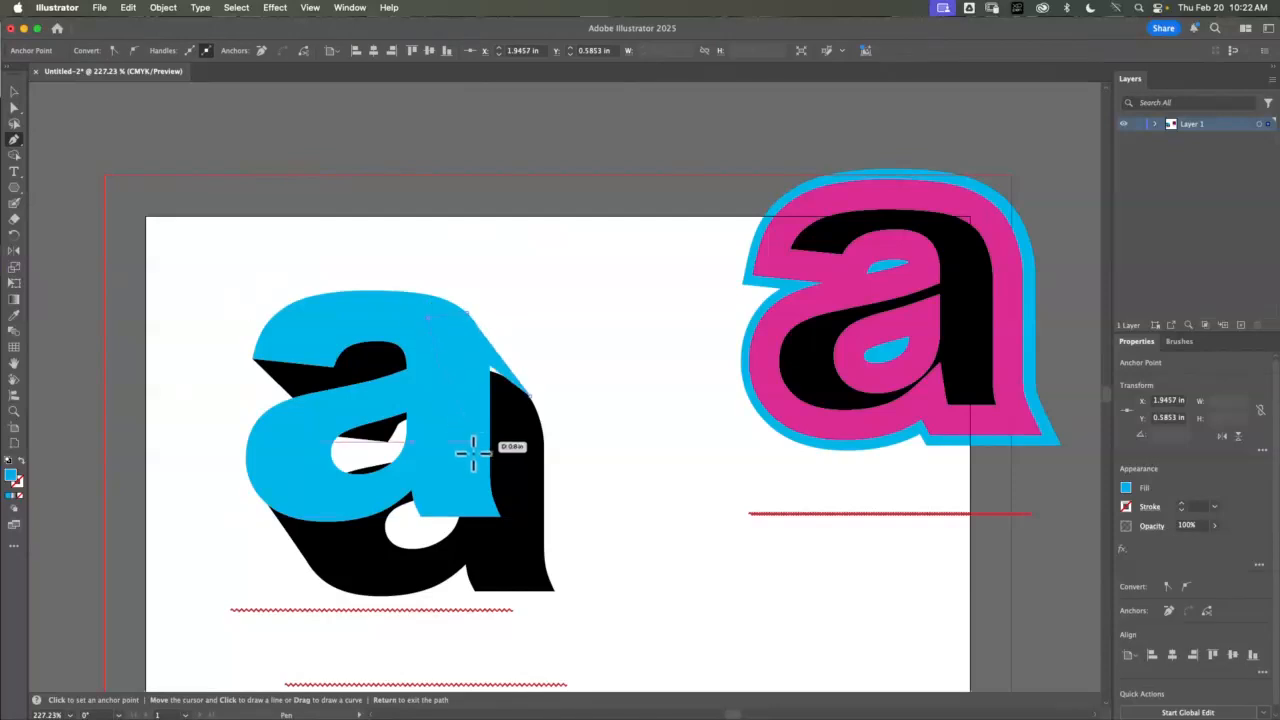
{"action": "left_click", "coordinate": [531, 393]}
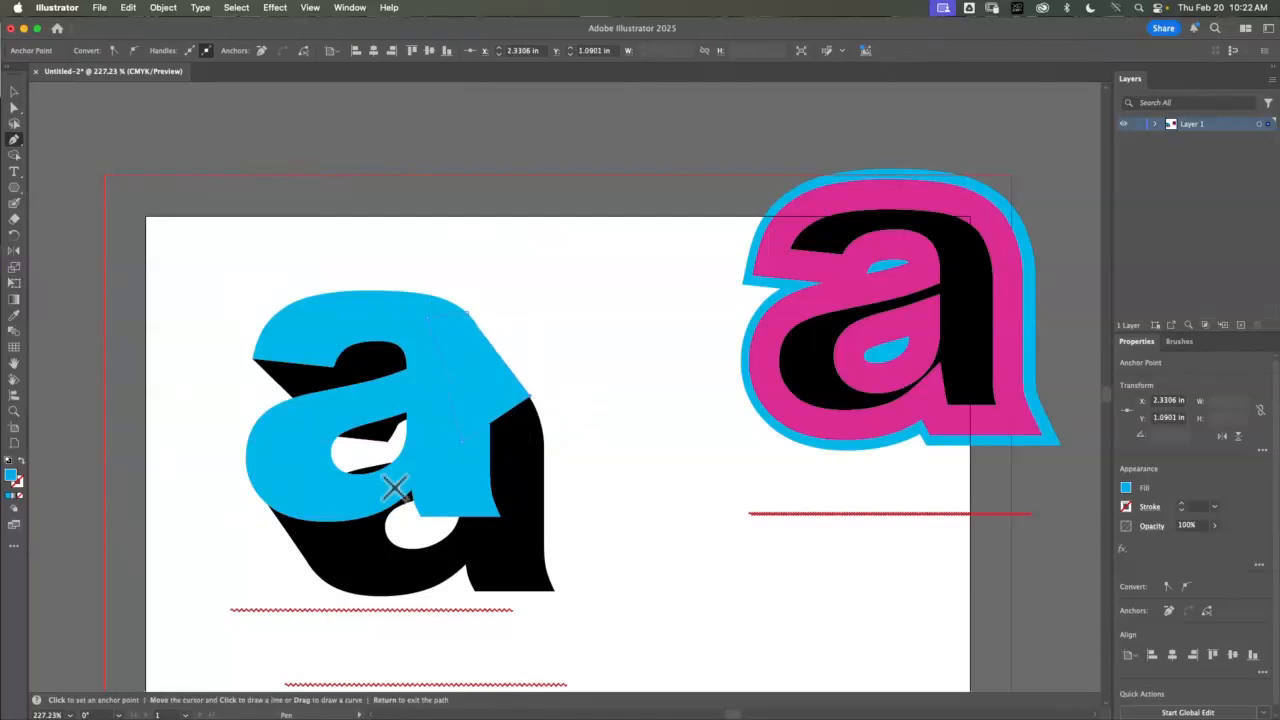
Draw a Pen tool shape that completely covers the enclosed lower counter of the cyan letter
{"action": "left_click", "coordinate": [335, 490]}
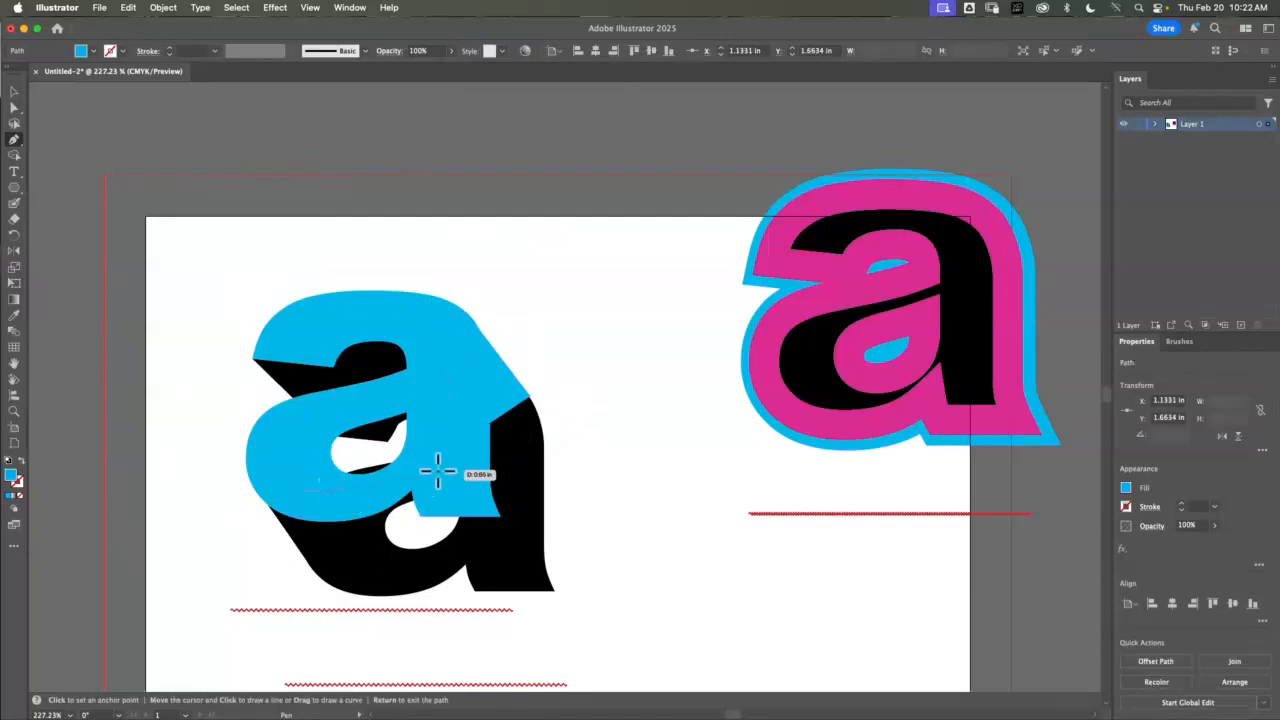
{"action": "left_click", "coordinate": [434, 477]}
{"action": "left_click", "coordinate": [414, 394]}
{"action": "left_click", "coordinate": [332, 419]}
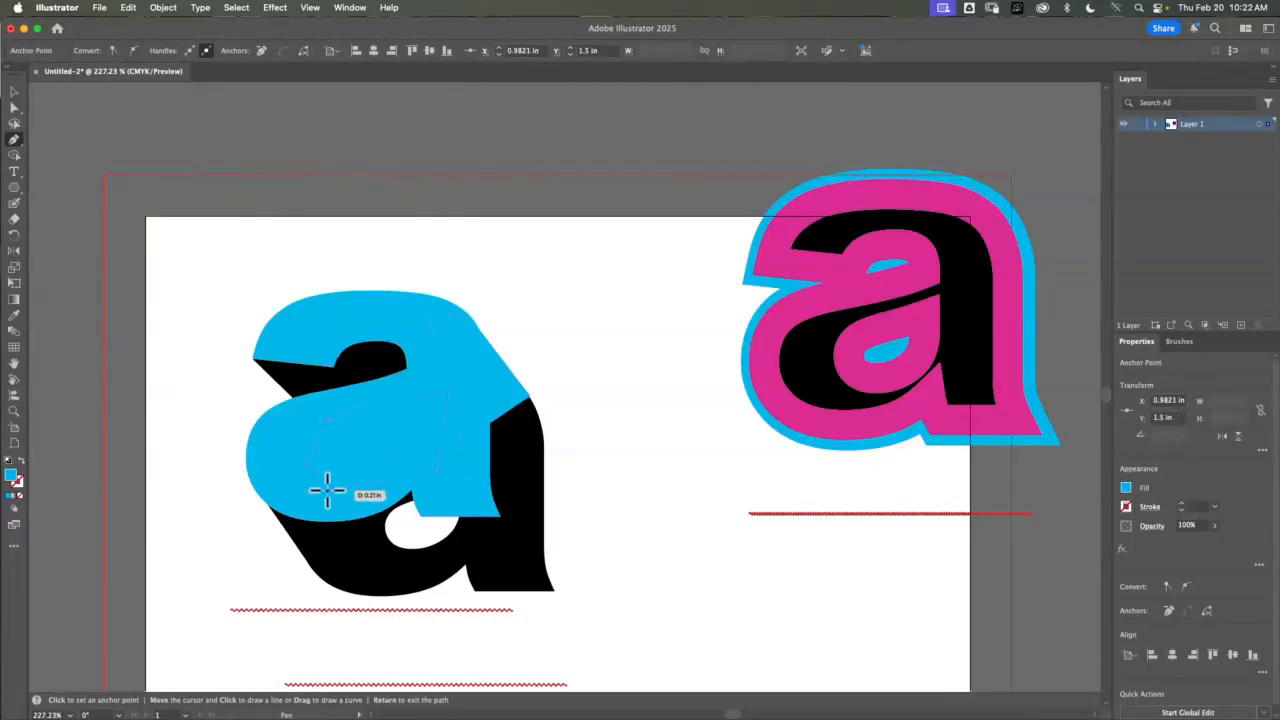
Draw a closed Pen tool shape over the remaining white counter of the black letter
{"action": "left_click", "coordinate": [378, 558]}
{"action": "left_click", "coordinate": [475, 546]}
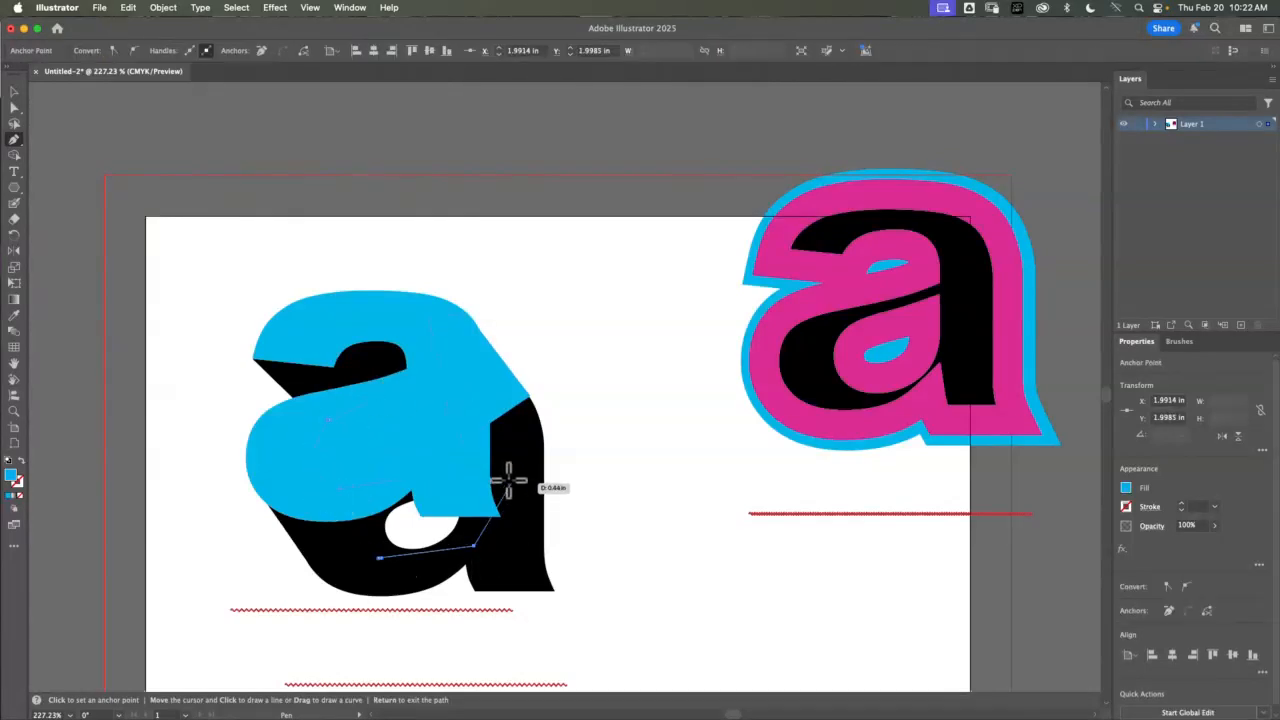
{"action": "left_click", "coordinate": [512, 484]}
{"action": "left_click", "coordinate": [465, 453]}
{"action": "left_click", "coordinate": [389, 445]}
{"action": "left_click", "coordinate": [352, 498]}
{"action": "left_click", "coordinate": [353, 540]}
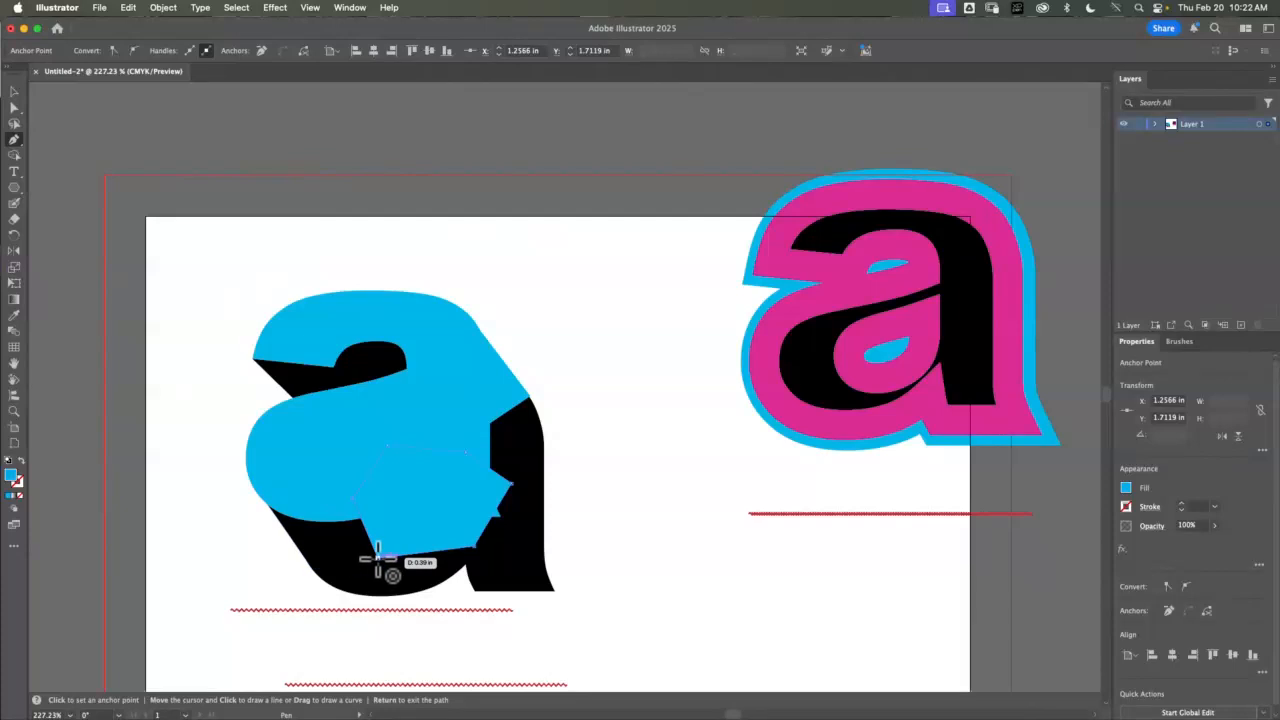
{"action": "left_click", "coordinate": [378, 558]}
Select the three new cyan connecting shapes together and fill them with black
{"action": "left_click", "coordinate": [15, 91]}
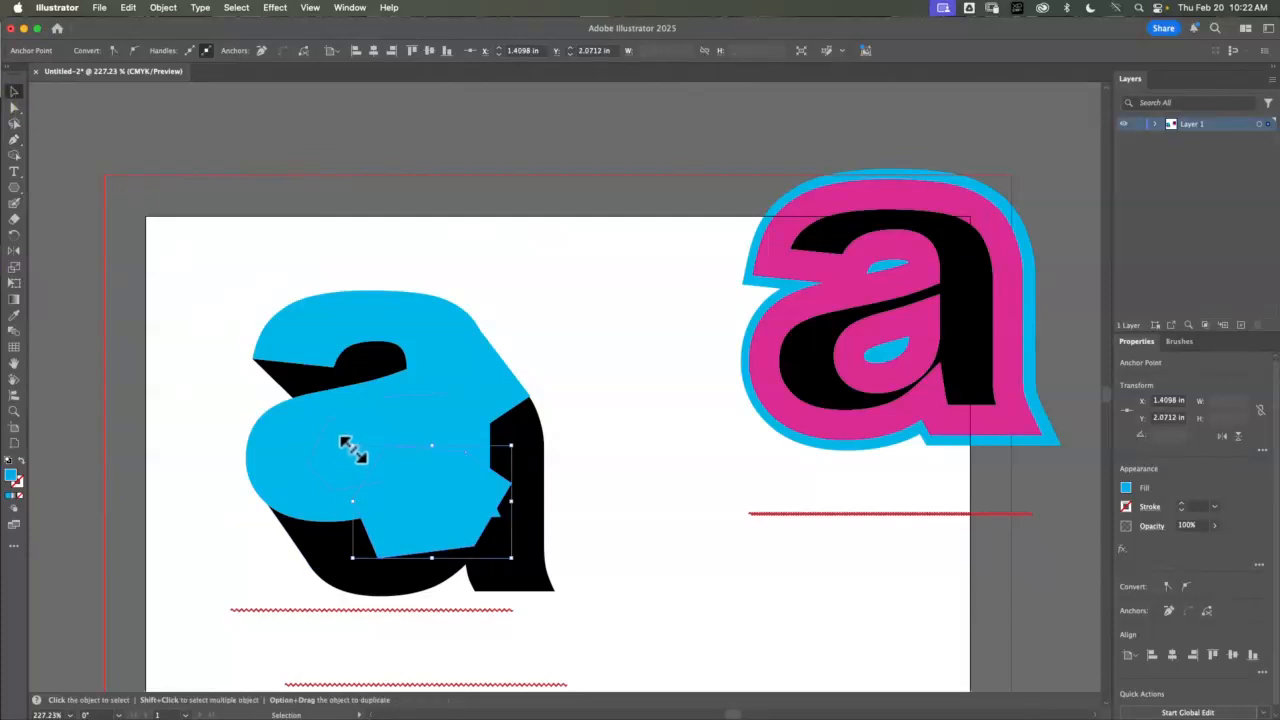
{"action": "left_click", "coordinate": [325, 437]}
{"action": "left_click", "coordinate": [403, 521], "text": "shift"}
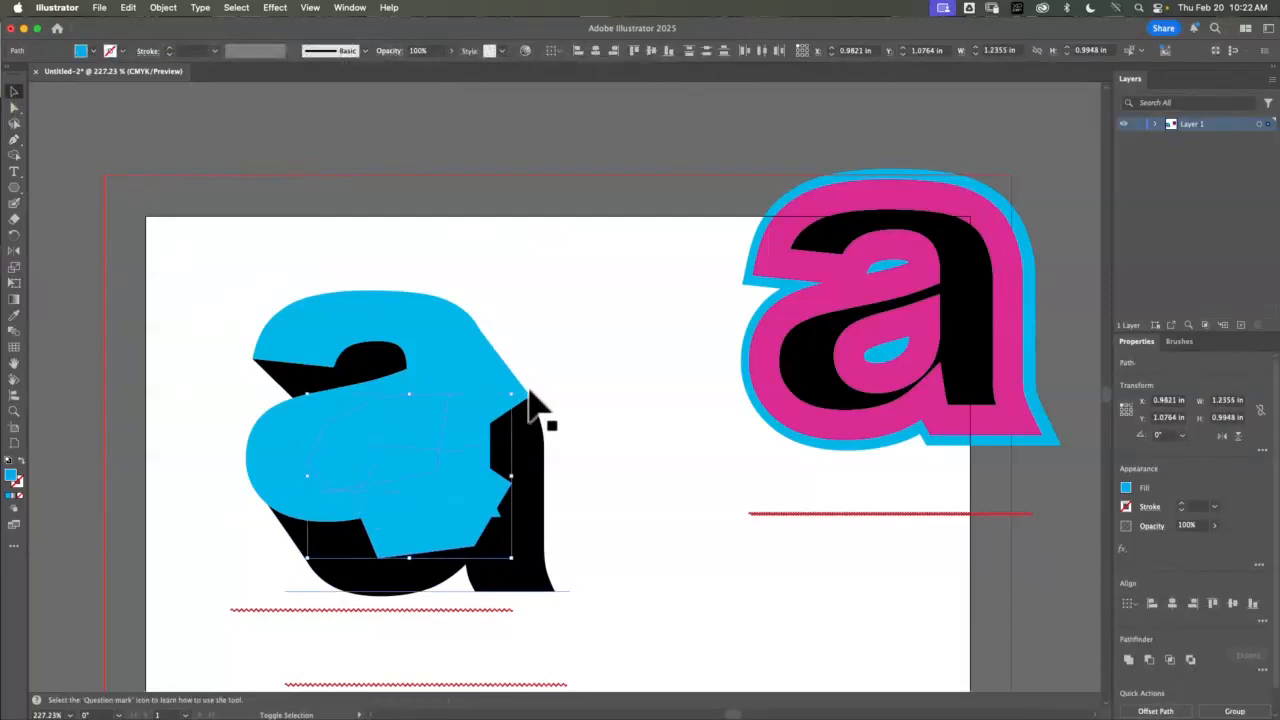
{"action": "left_click", "coordinate": [491, 386], "text": "shift"}
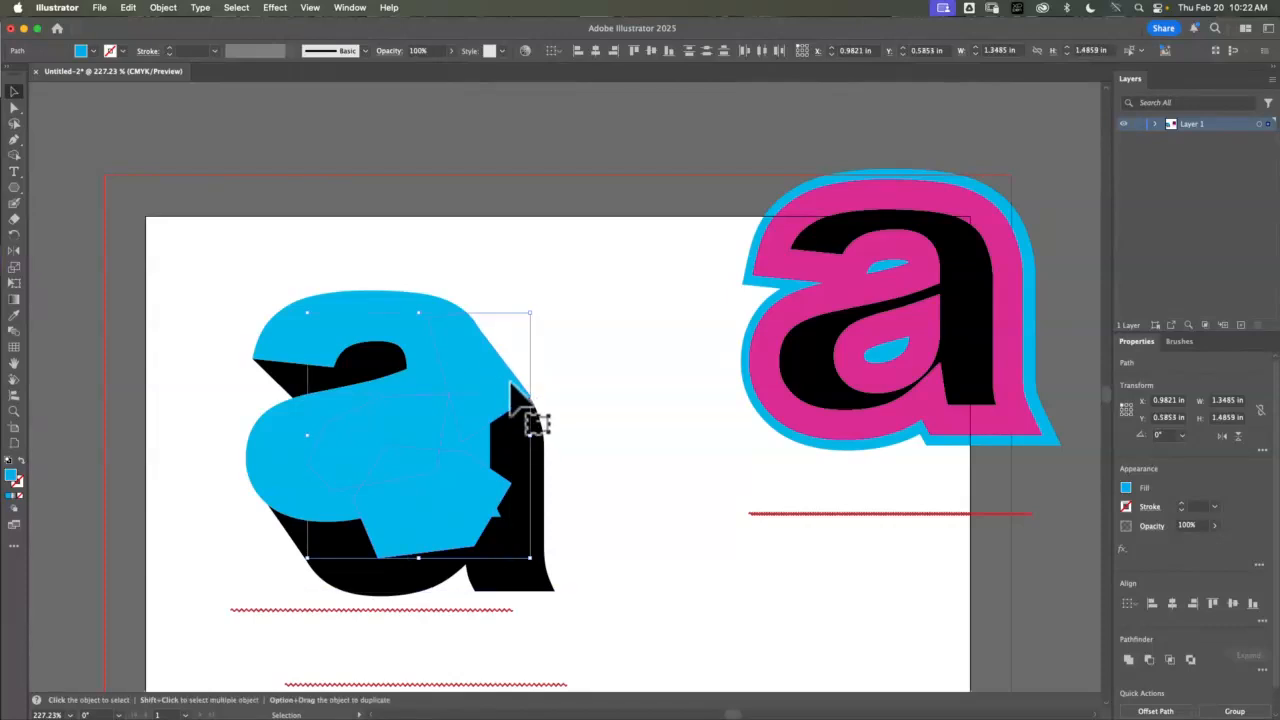
{"action": "left_click", "coordinate": [1126, 489]}
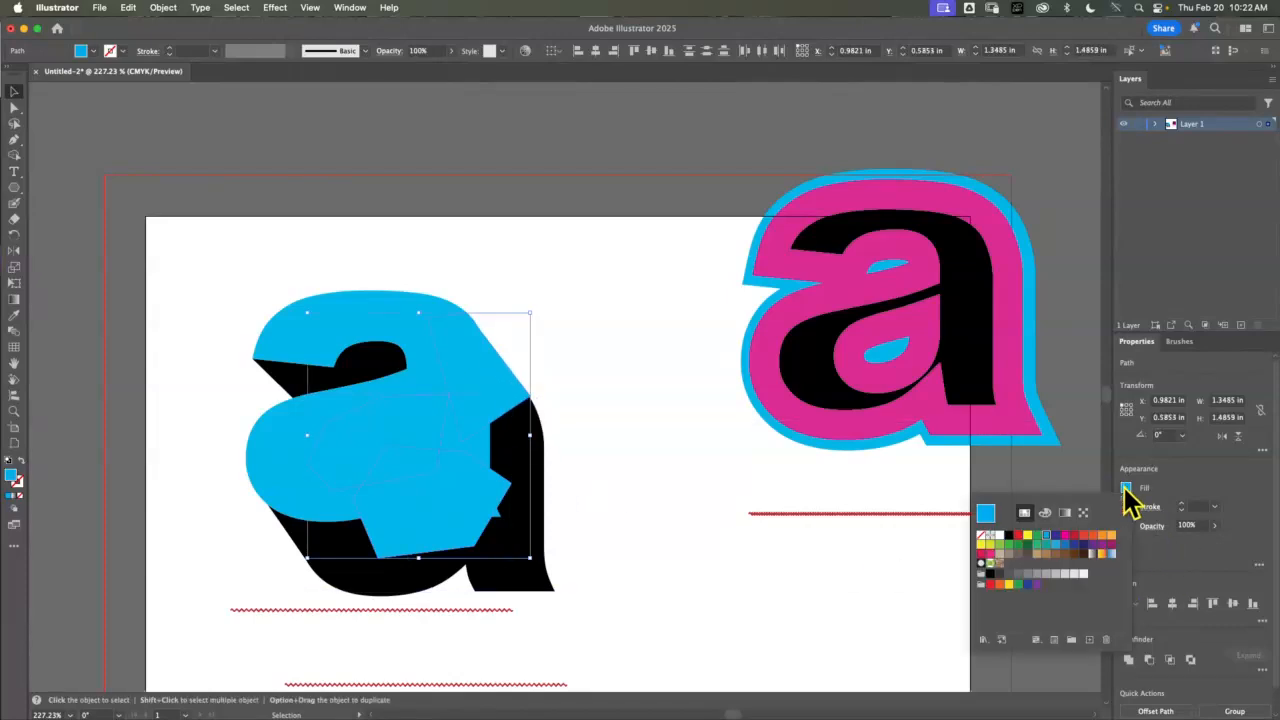
{"action": "left_click", "coordinate": [1010, 537]}
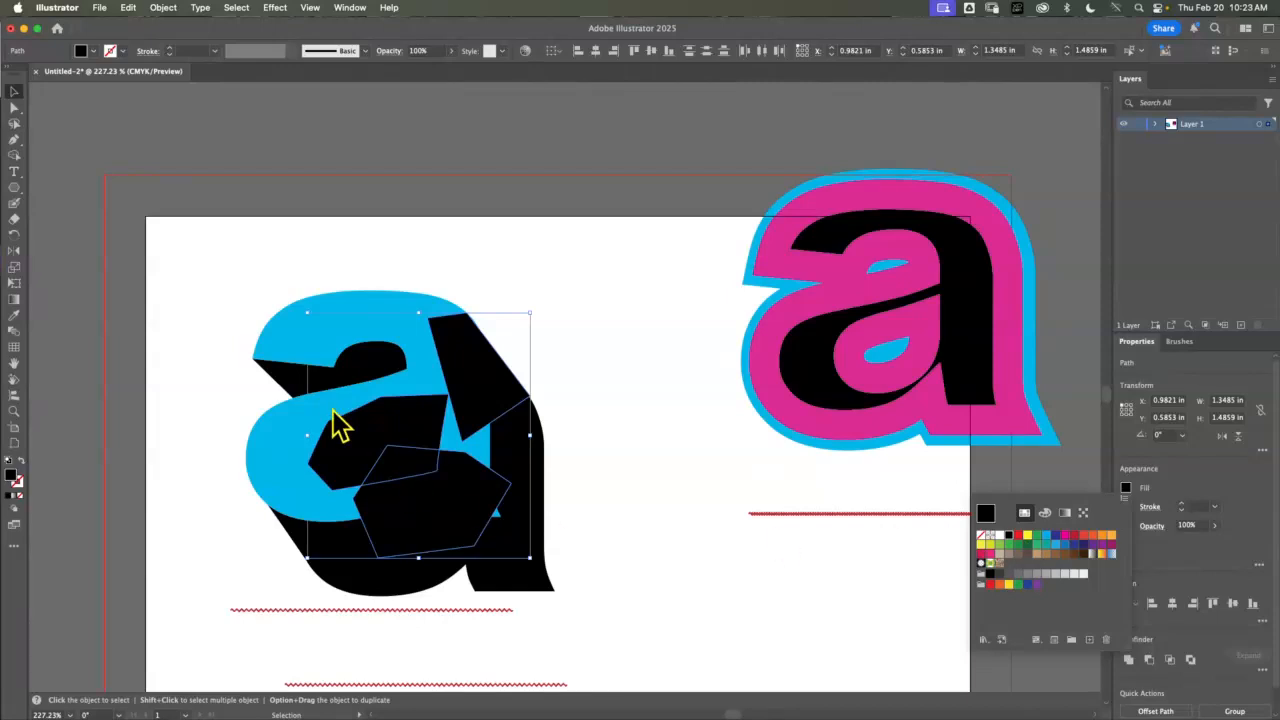
Bring the cyan letter in front of all the black shapes and lock it
{"action": "left_click", "coordinate": [327, 233]}
{"action": "left_click", "coordinate": [285, 272]}
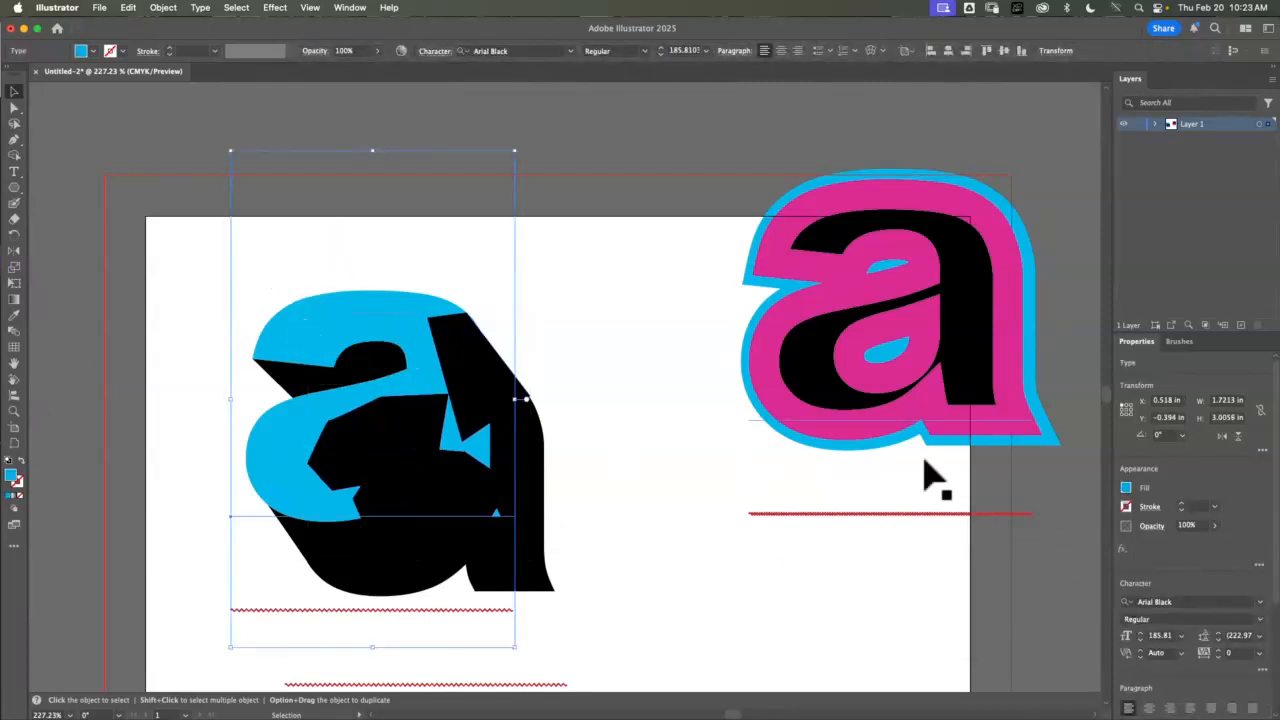
{"action": "left_click", "coordinate": [163, 8]}
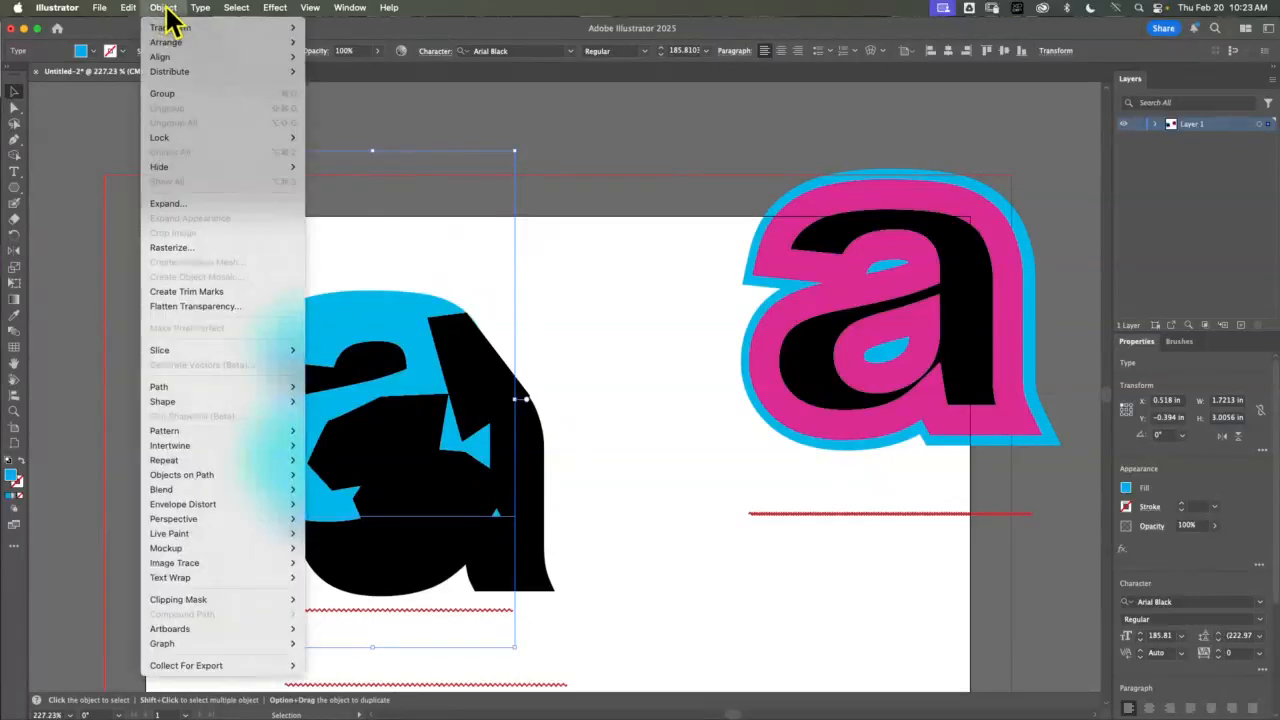
{"action": "mouse_move", "coordinate": [170, 41]}
{"action": "left_click", "coordinate": [335, 40]}
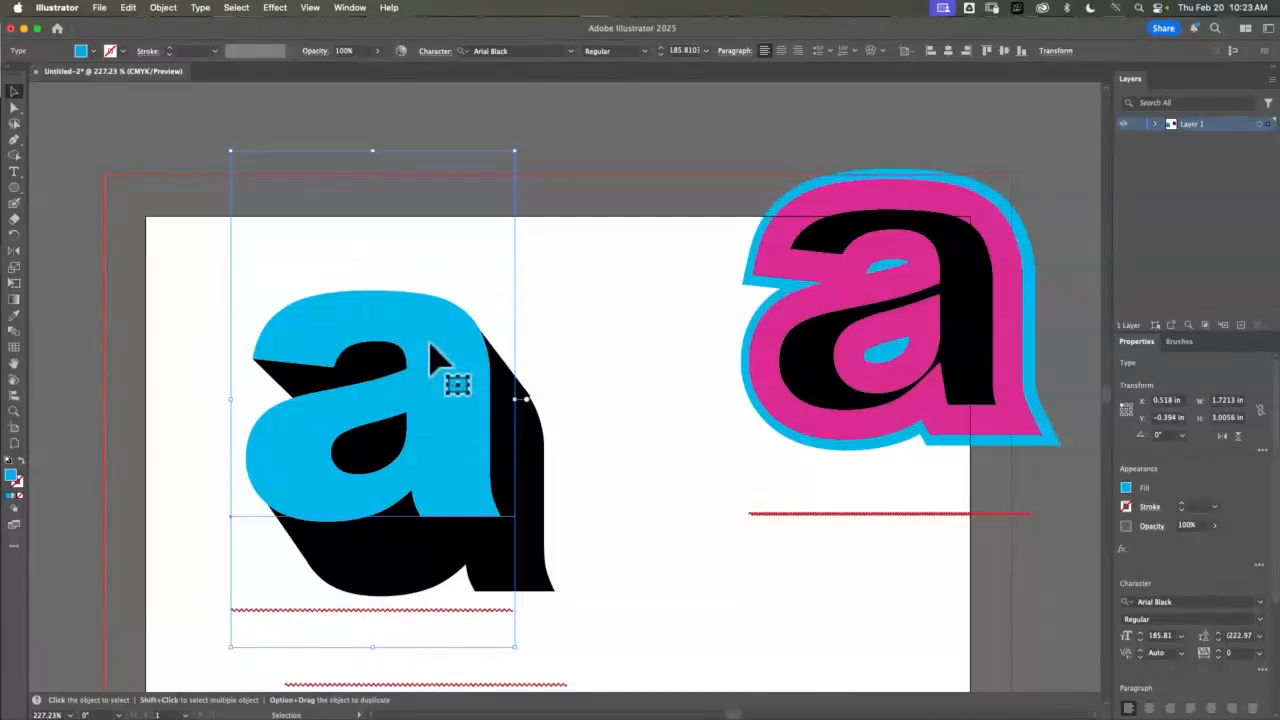
{"action": "left_click", "coordinate": [165, 9]}
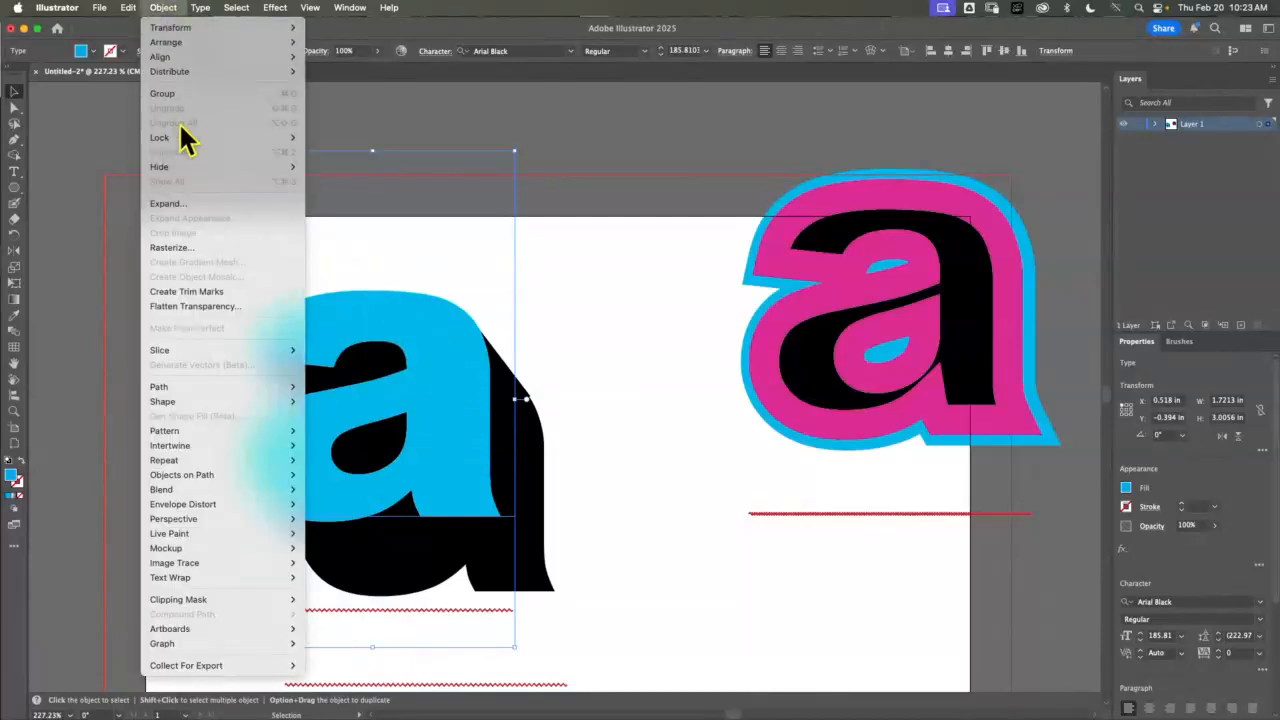
{"action": "mouse_move", "coordinate": [195, 138]}
{"action": "left_click", "coordinate": [355, 137]}
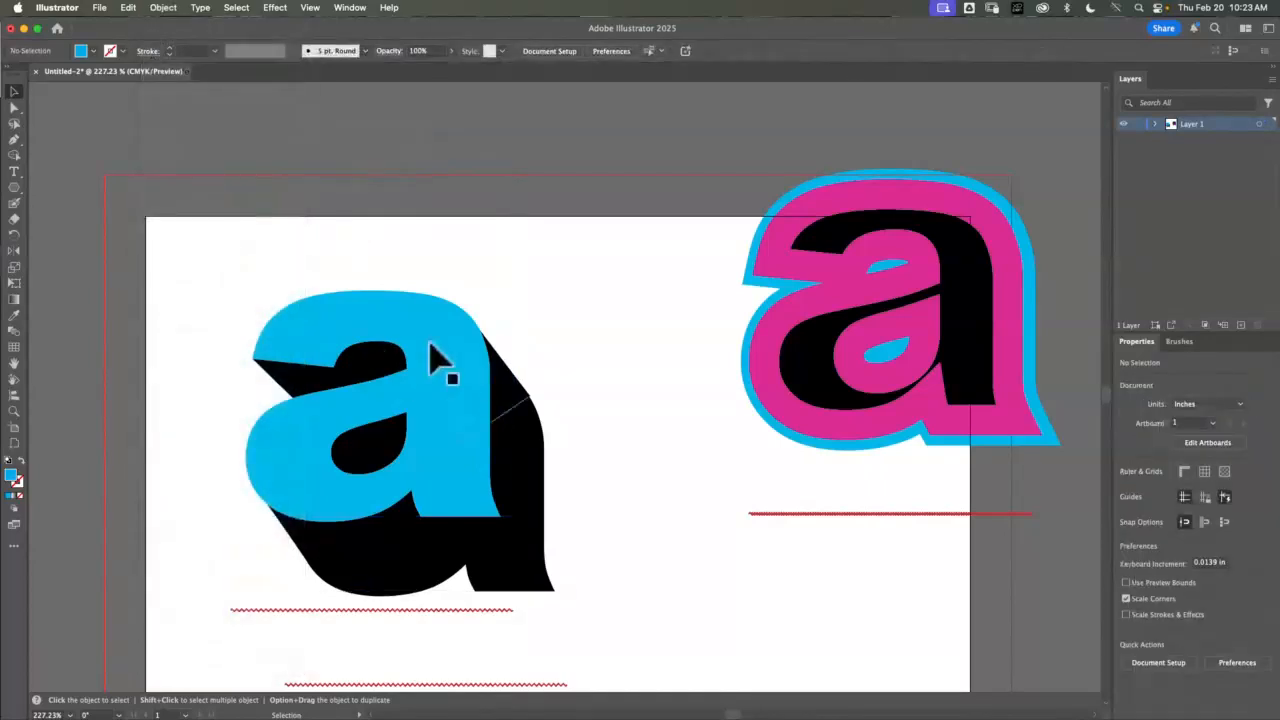
Convert the black shadow letter from live type to outlines
{"action": "left_click", "coordinate": [513, 464]}
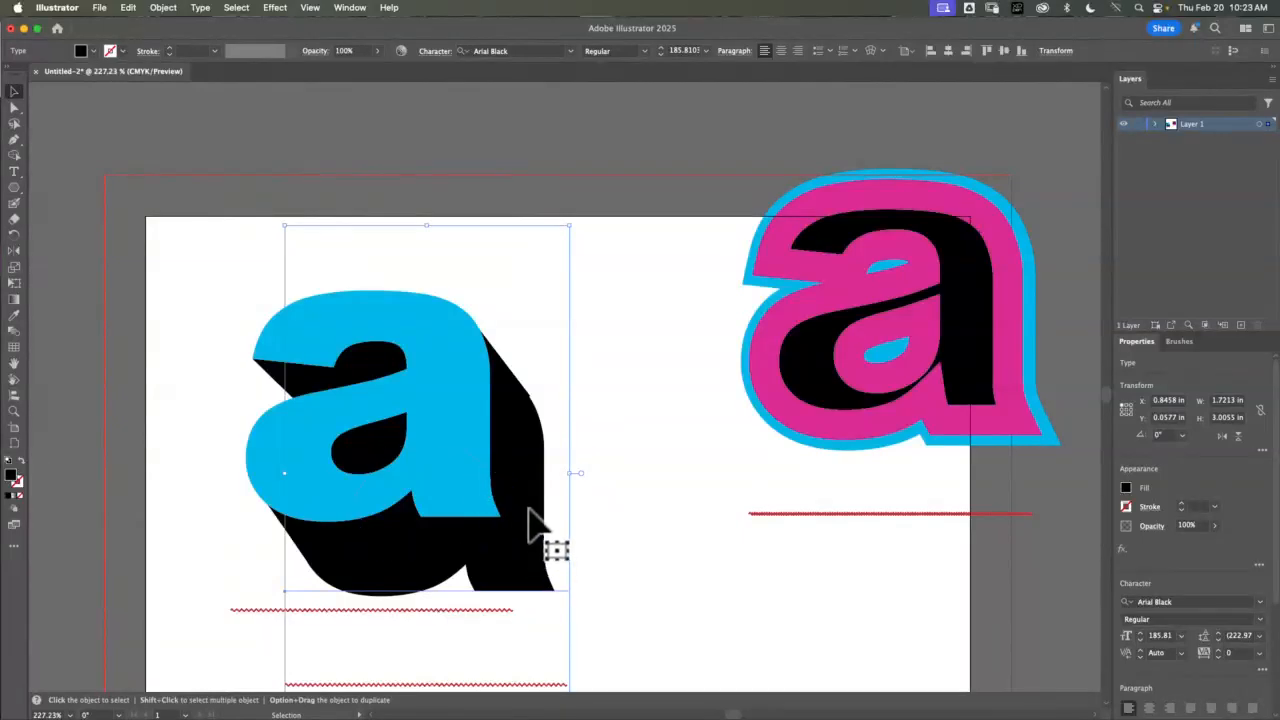
{"action": "left_click", "coordinate": [201, 8]}
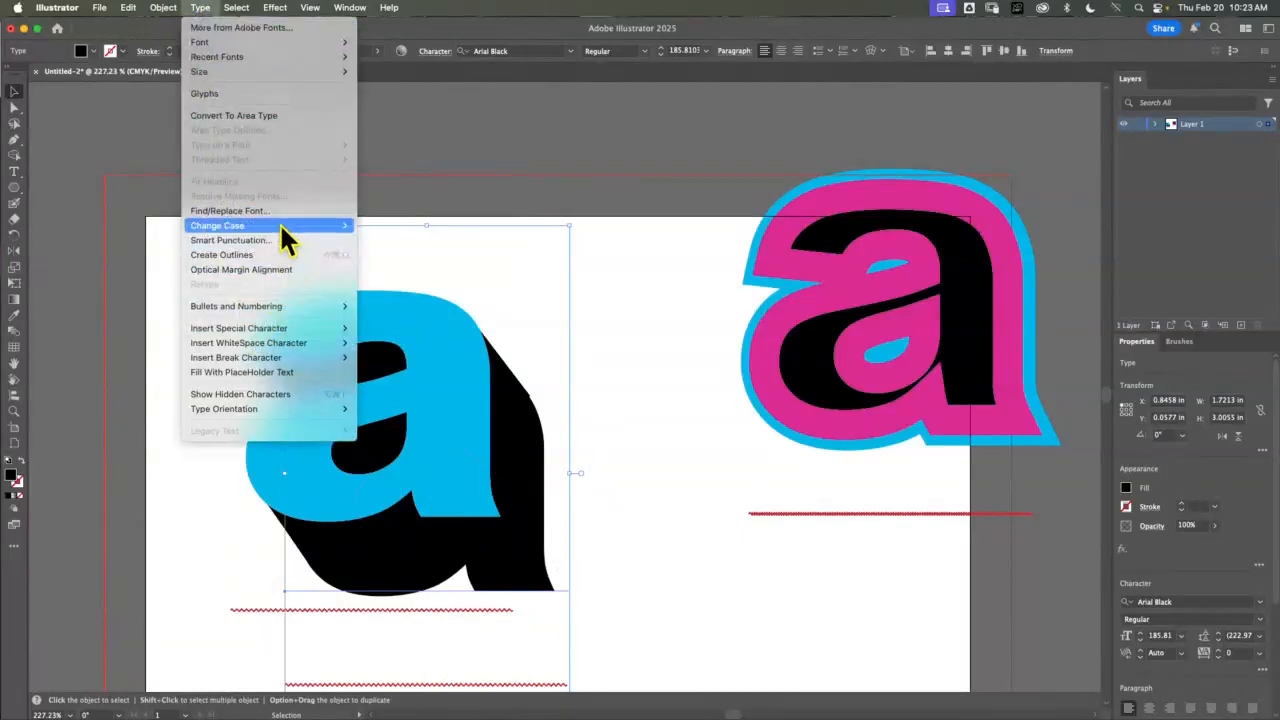
{"action": "left_click", "coordinate": [265, 254]}
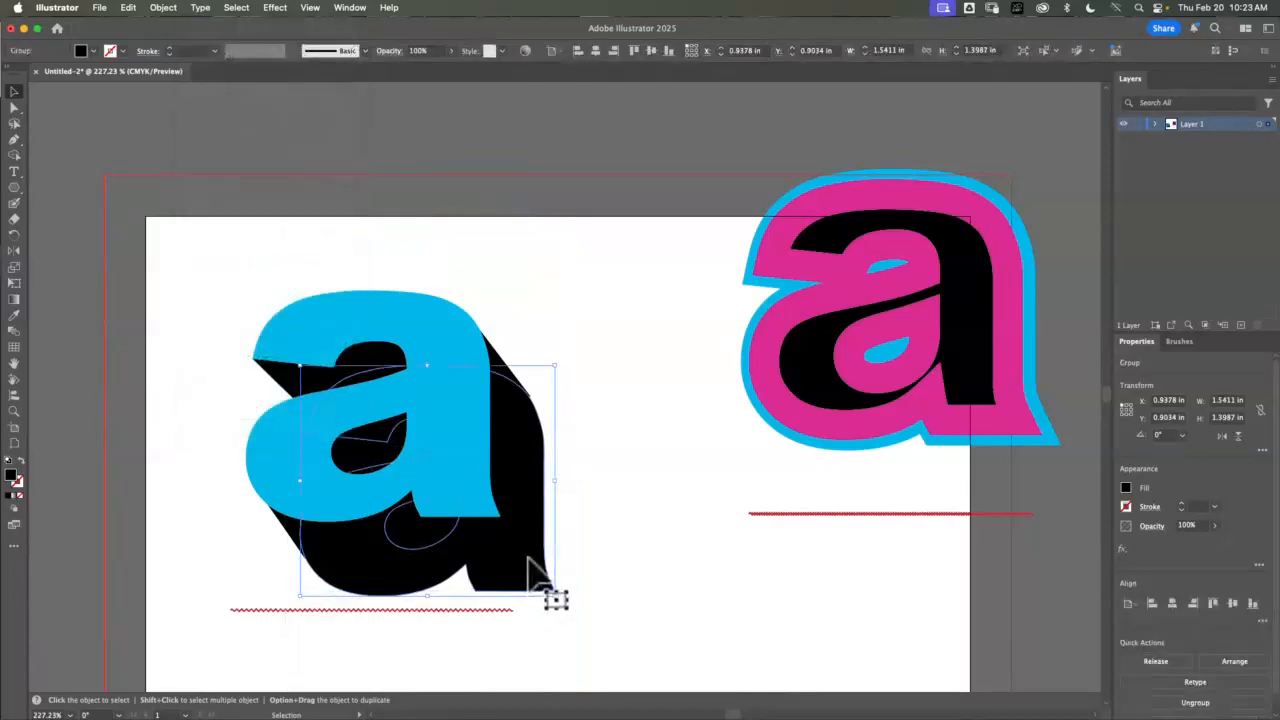
{"action": "left_click", "coordinate": [628, 372]}
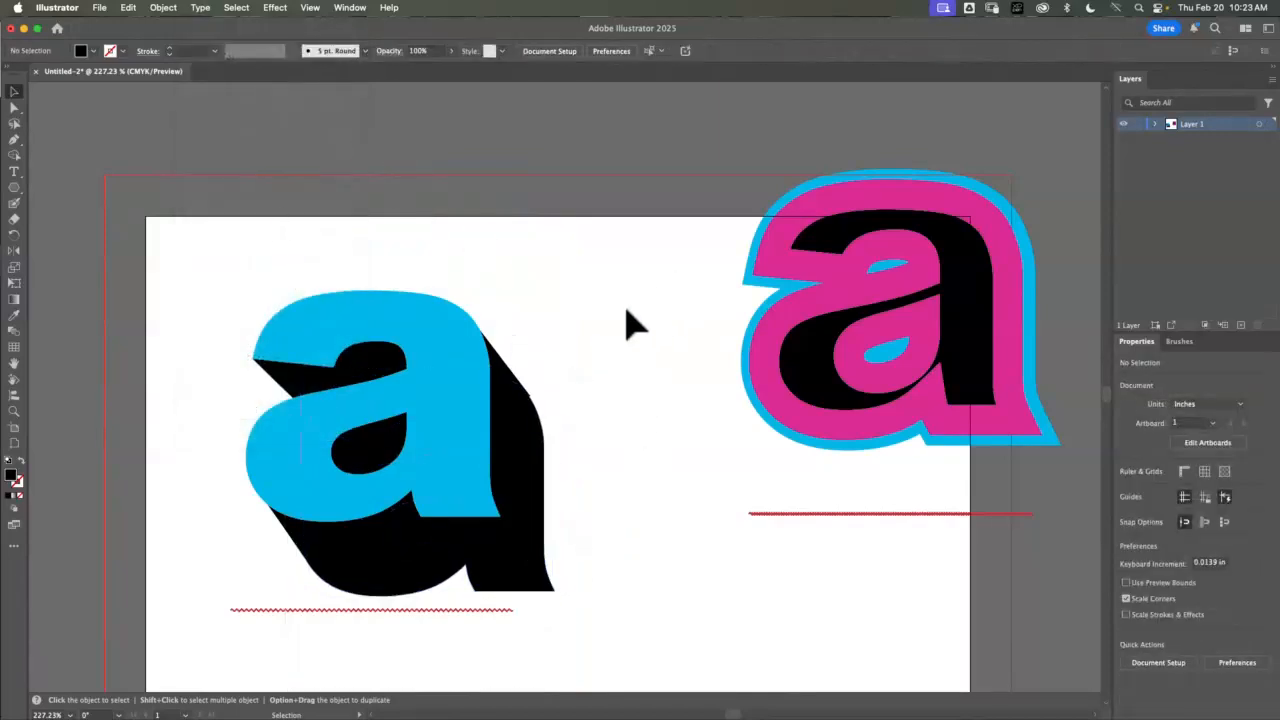
Select the outlined black letter with all its connecting shapes and unite them into a single shape
{"action": "left_click_drag", "start_coordinate": [635, 300], "coordinate": [214, 594]}
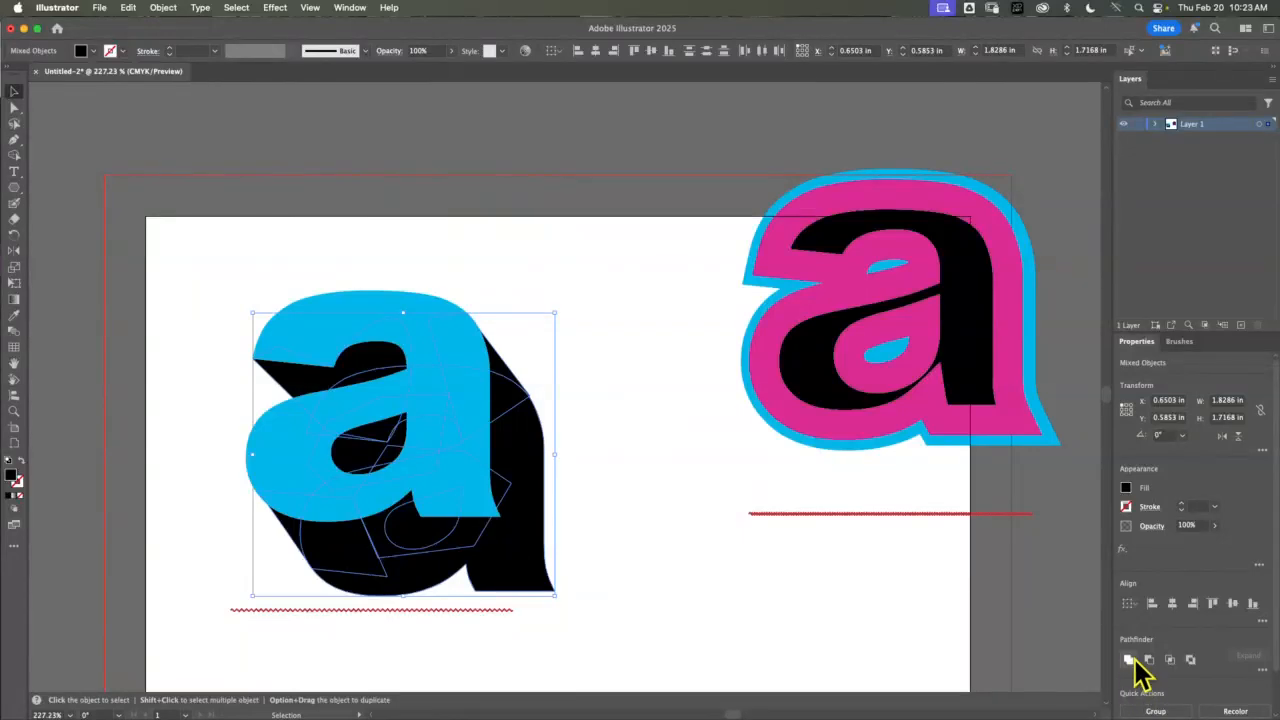
{"action": "left_click", "coordinate": [1128, 660]}
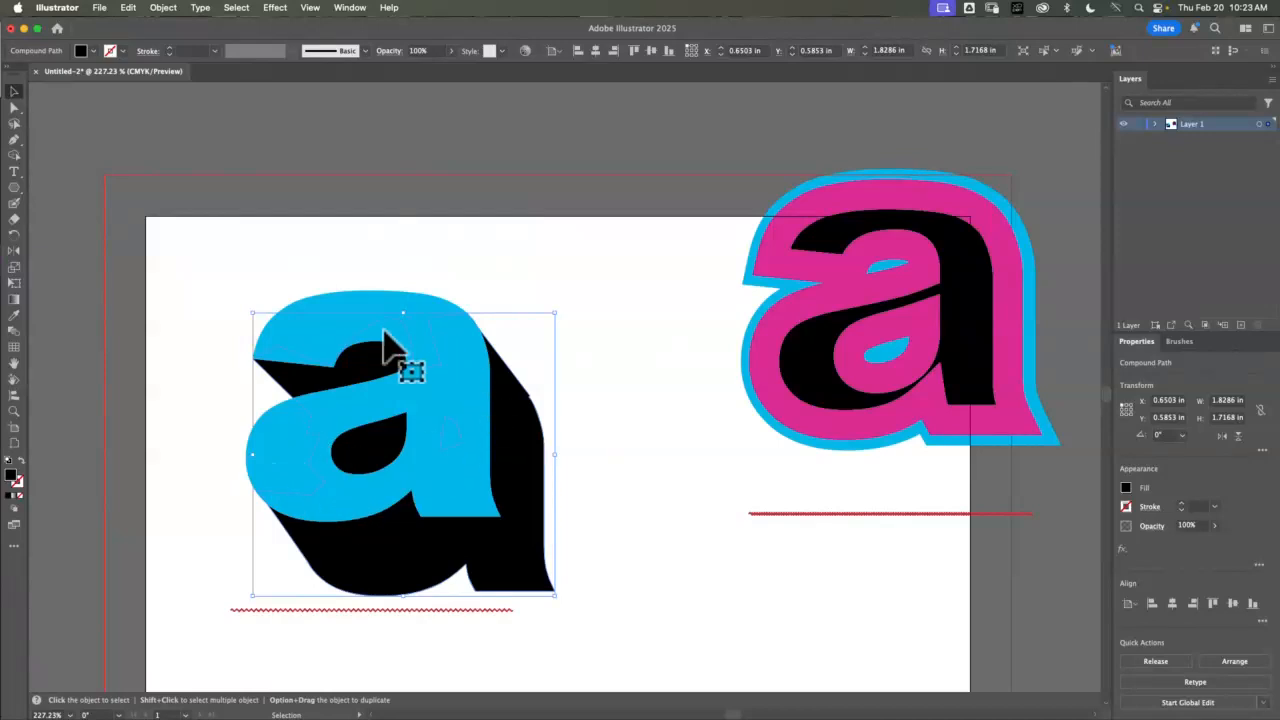
{"action": "left_click", "coordinate": [605, 289]}
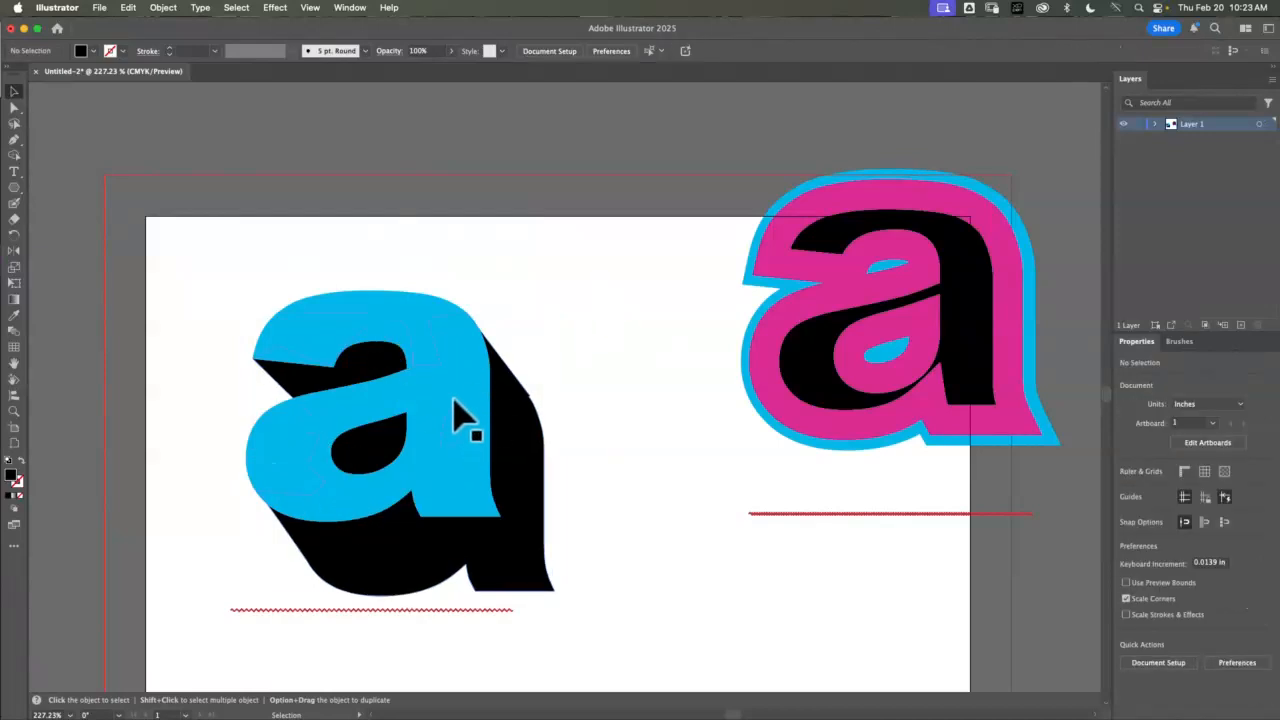
Try moving the united black shape away from the cyan letter, and undo the move
{"action": "left_click", "coordinate": [486, 434]}
{"action": "left_click_drag", "start_coordinate": [483, 451], "coordinate": [620, 349]}
{"action": "key", "text": "super+z"}
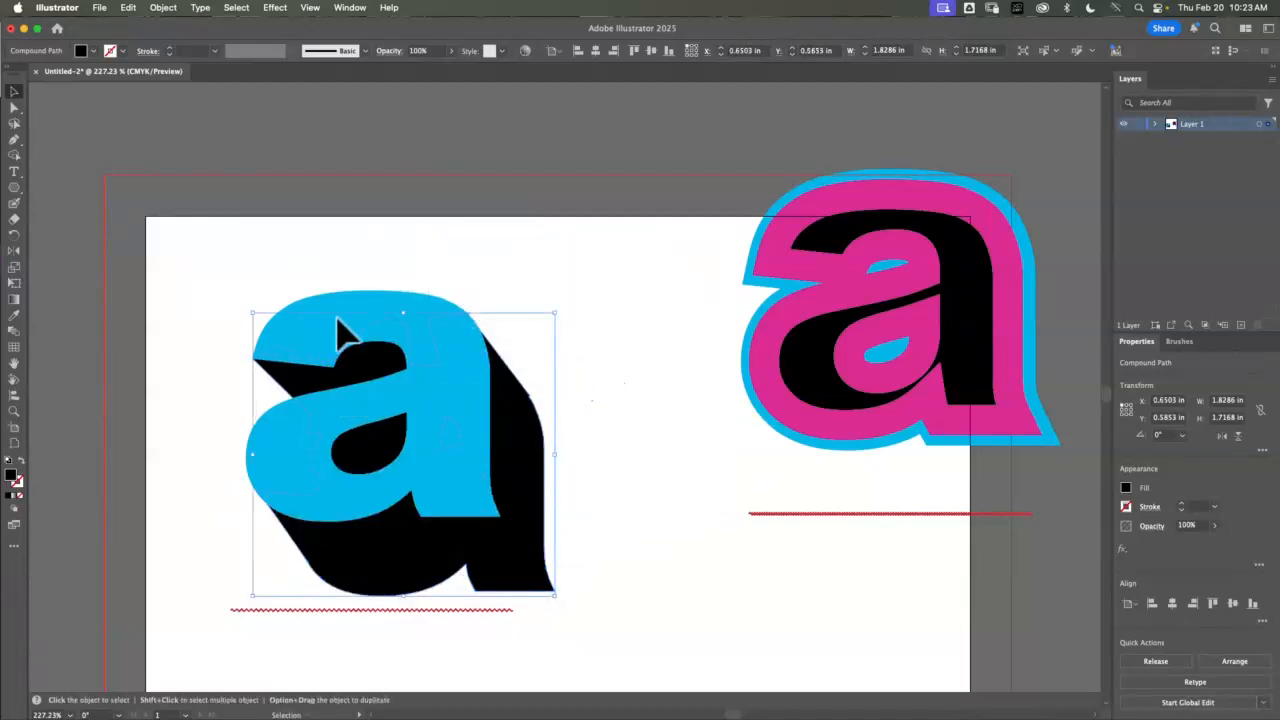
{"action": "left_click", "coordinate": [611, 292]}
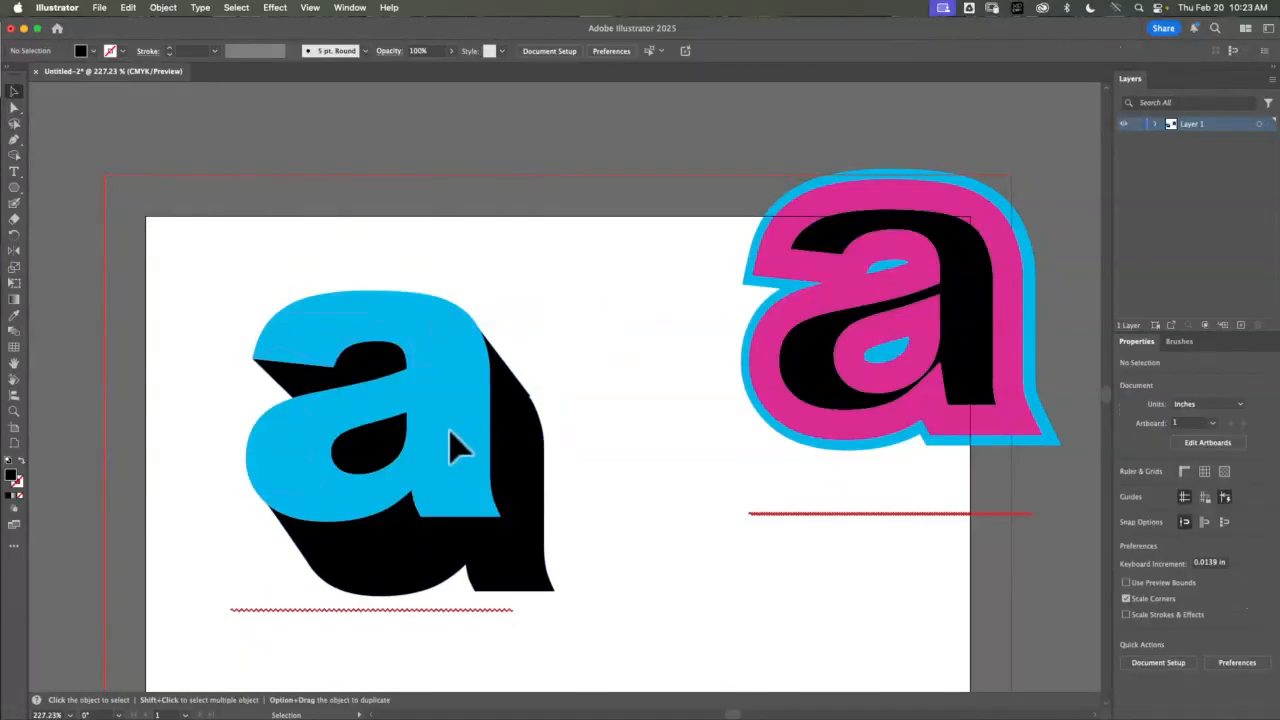
{"action": "left_click", "coordinate": [454, 407]}
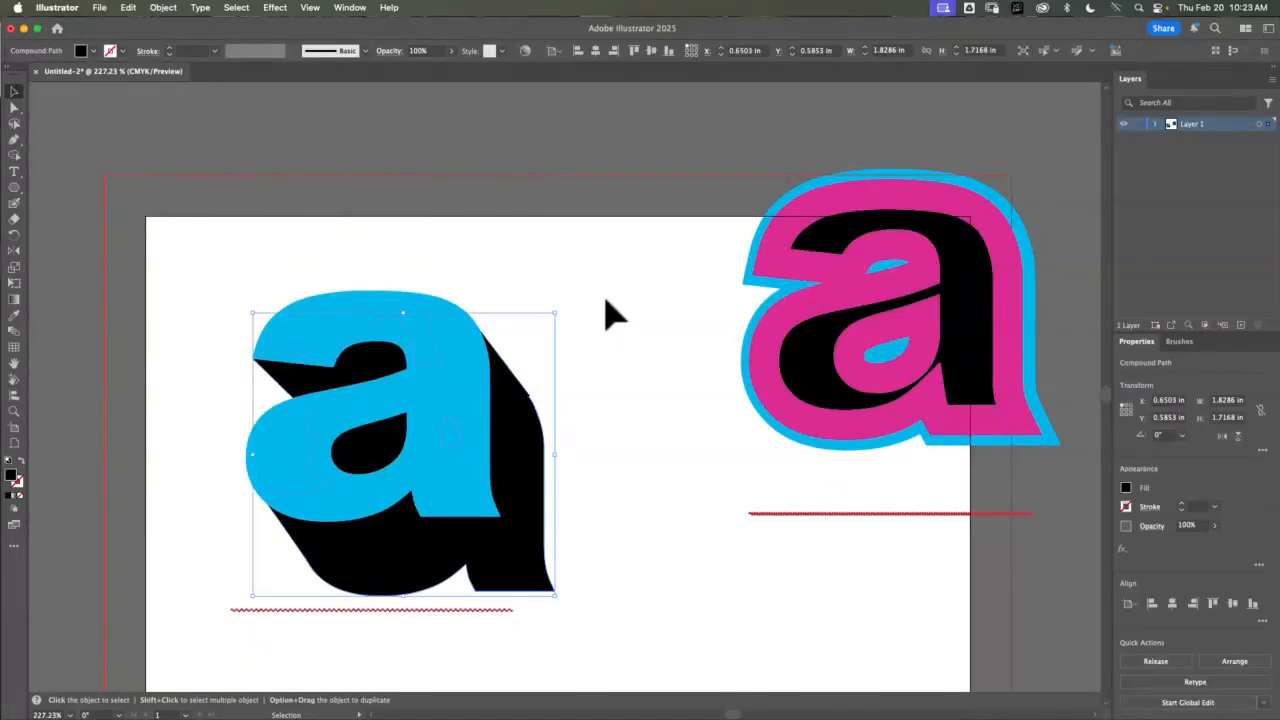
{"action": "left_click", "coordinate": [620, 330]}
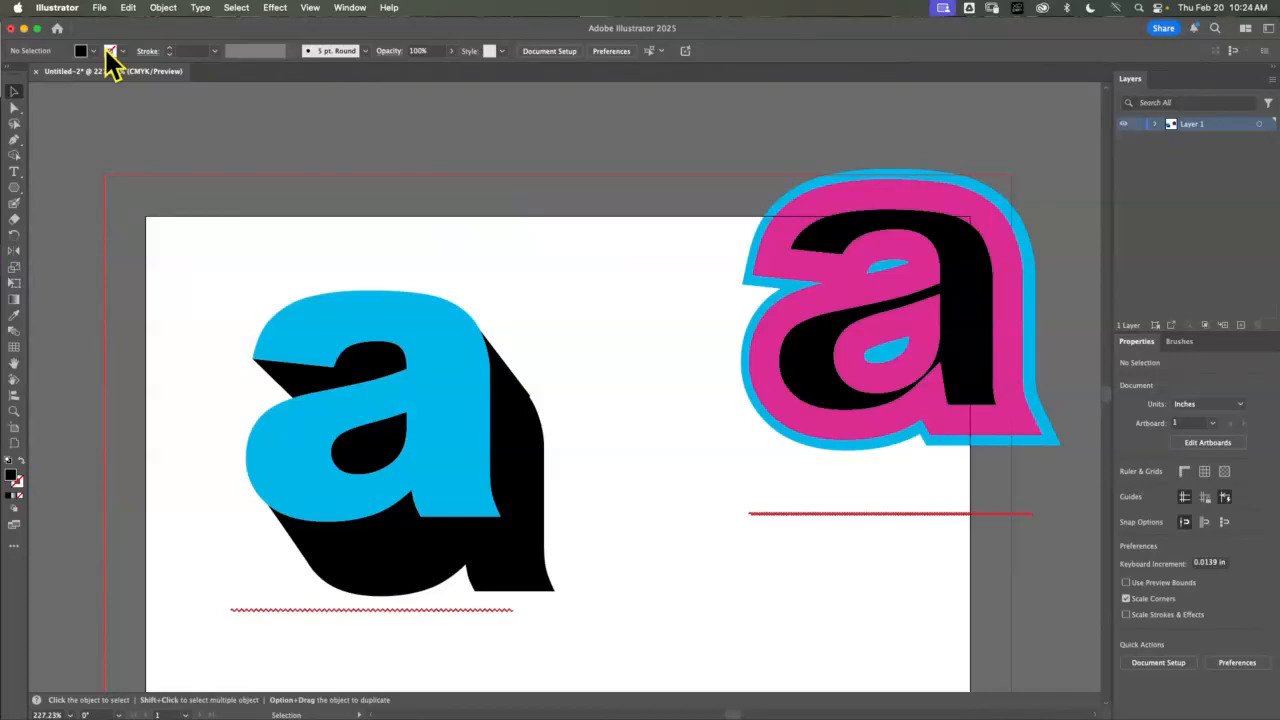
Unlock all objects to release the locked cyan letter
{"action": "left_click", "coordinate": [520, 471]}
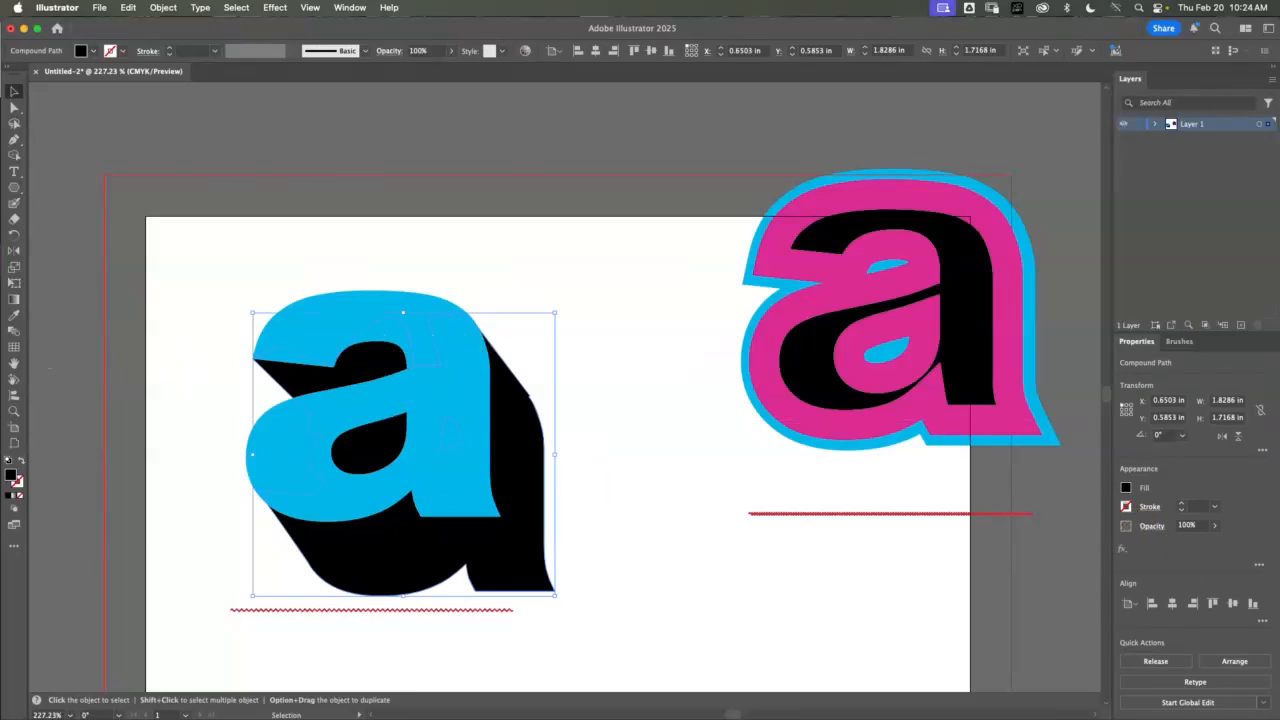
{"action": "left_click", "coordinate": [14, 410]}
{"action": "left_click", "coordinate": [386, 423]}
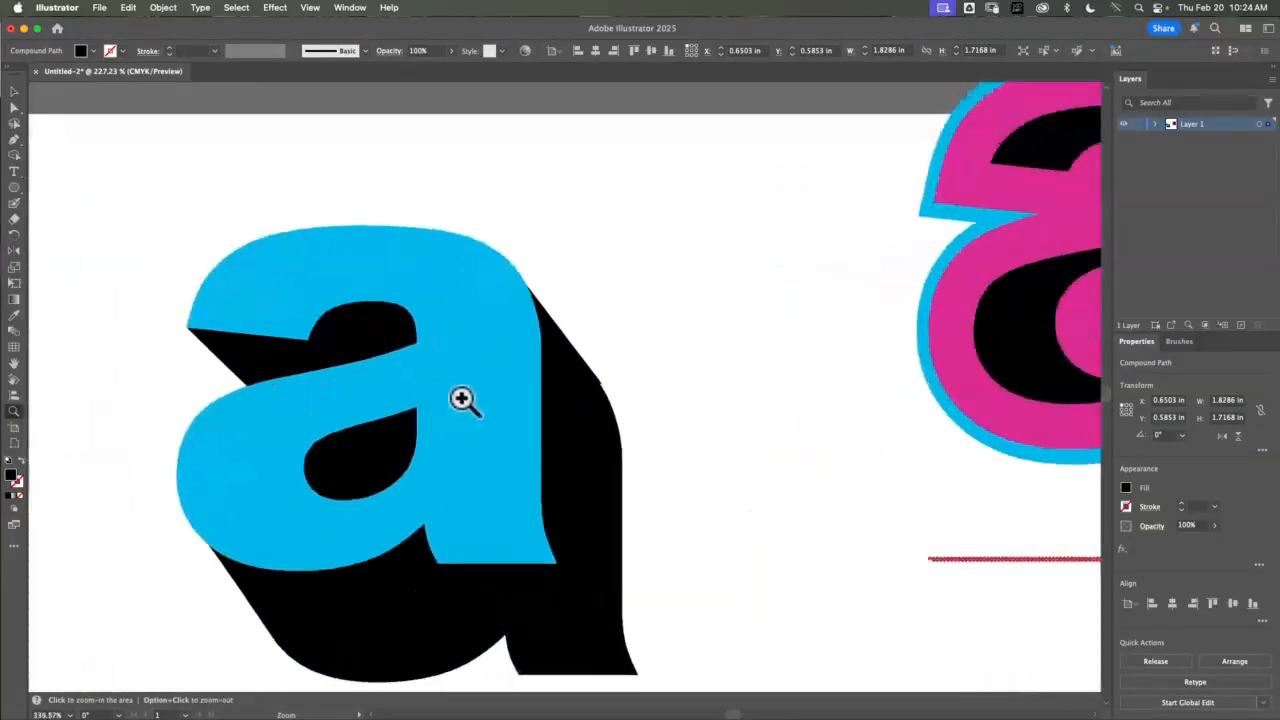
{"action": "left_click_drag", "start_coordinate": [411, 449], "coordinate": [457, 363]}
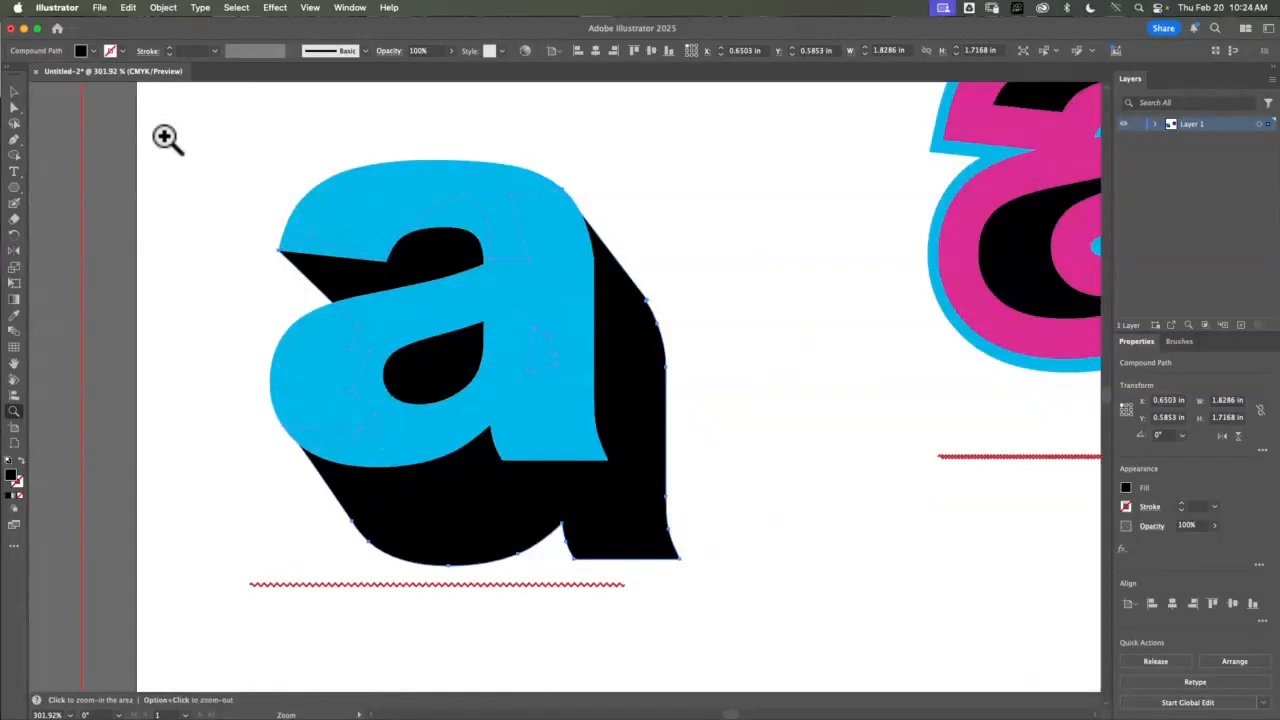
{"action": "left_click", "coordinate": [14, 92]}
{"action": "left_click", "coordinate": [100, 149]}
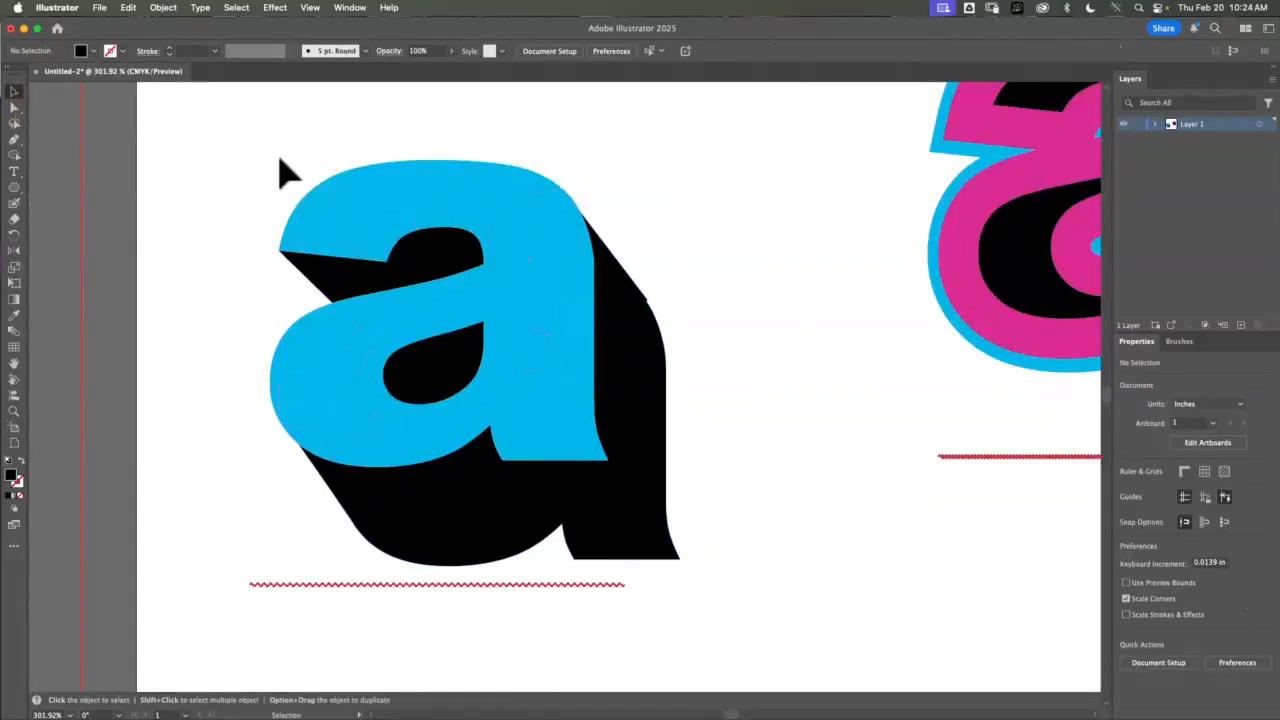
{"action": "left_click", "coordinate": [163, 8]}
{"action": "left_click", "coordinate": [170, 152]}
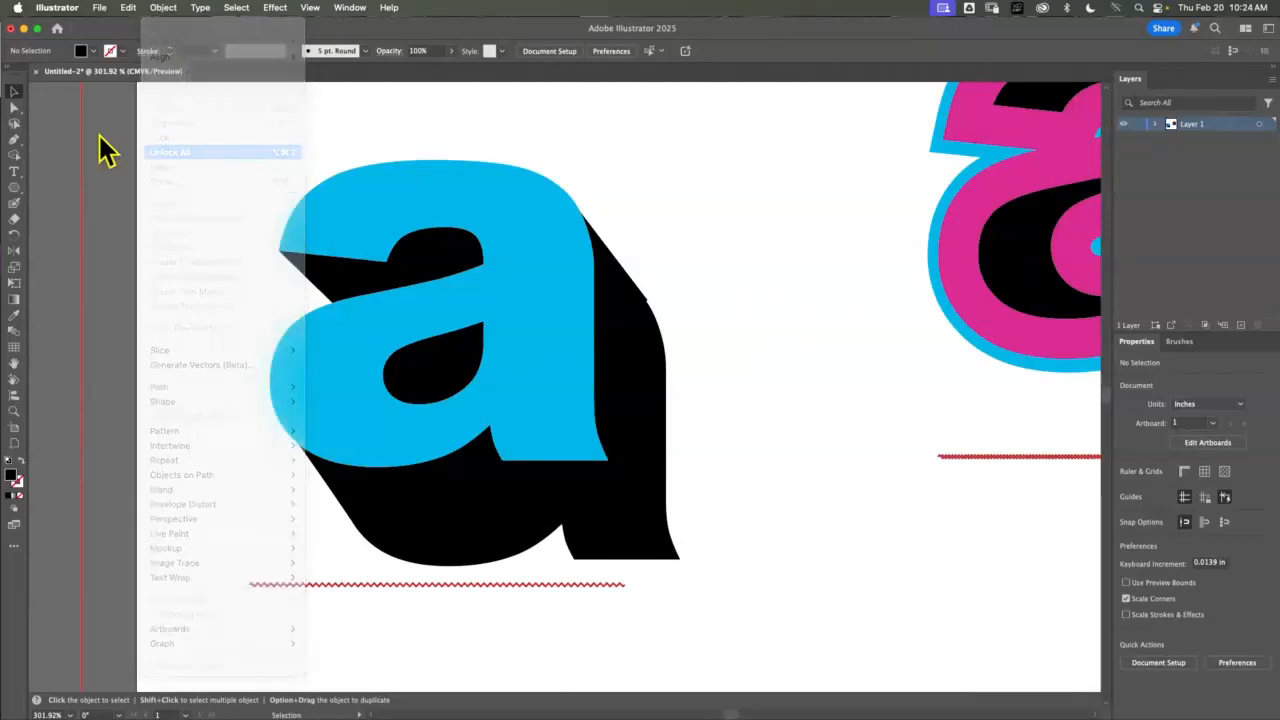
Select only the cyan letter and paste a duplicate of it in place
{"action": "left_click", "coordinate": [516, 262]}
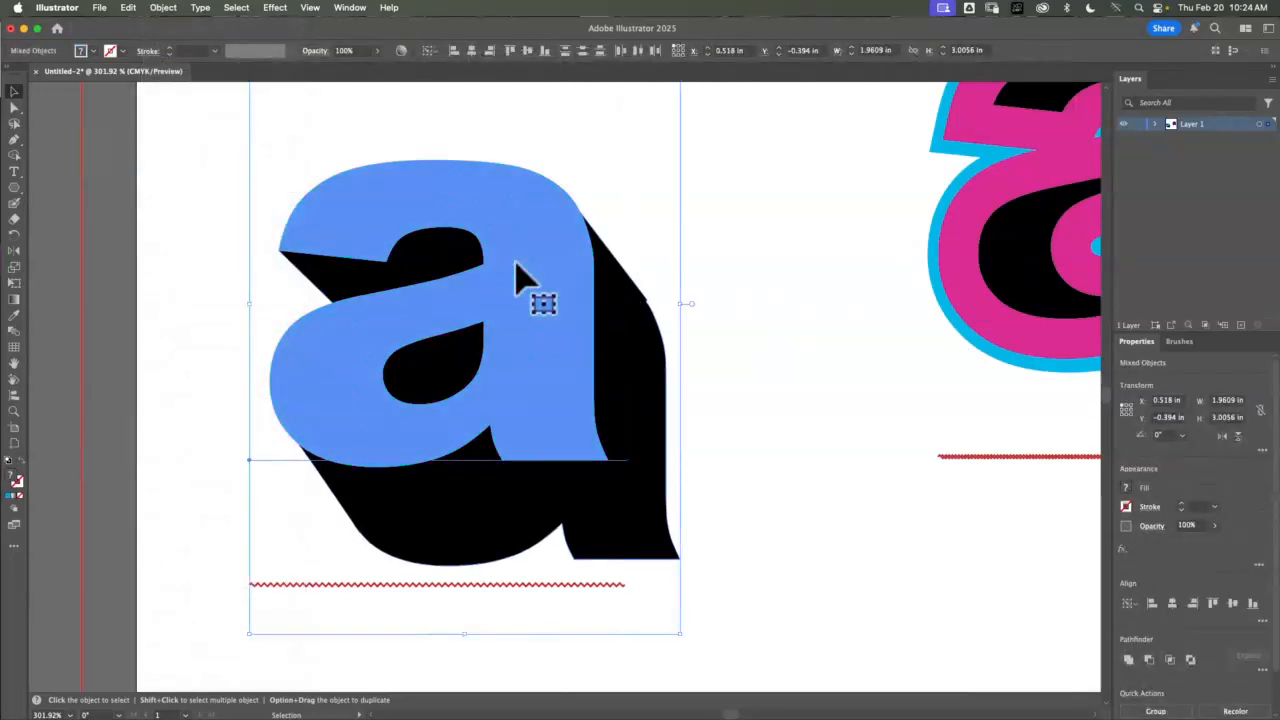
{"action": "left_click", "coordinate": [848, 474]}
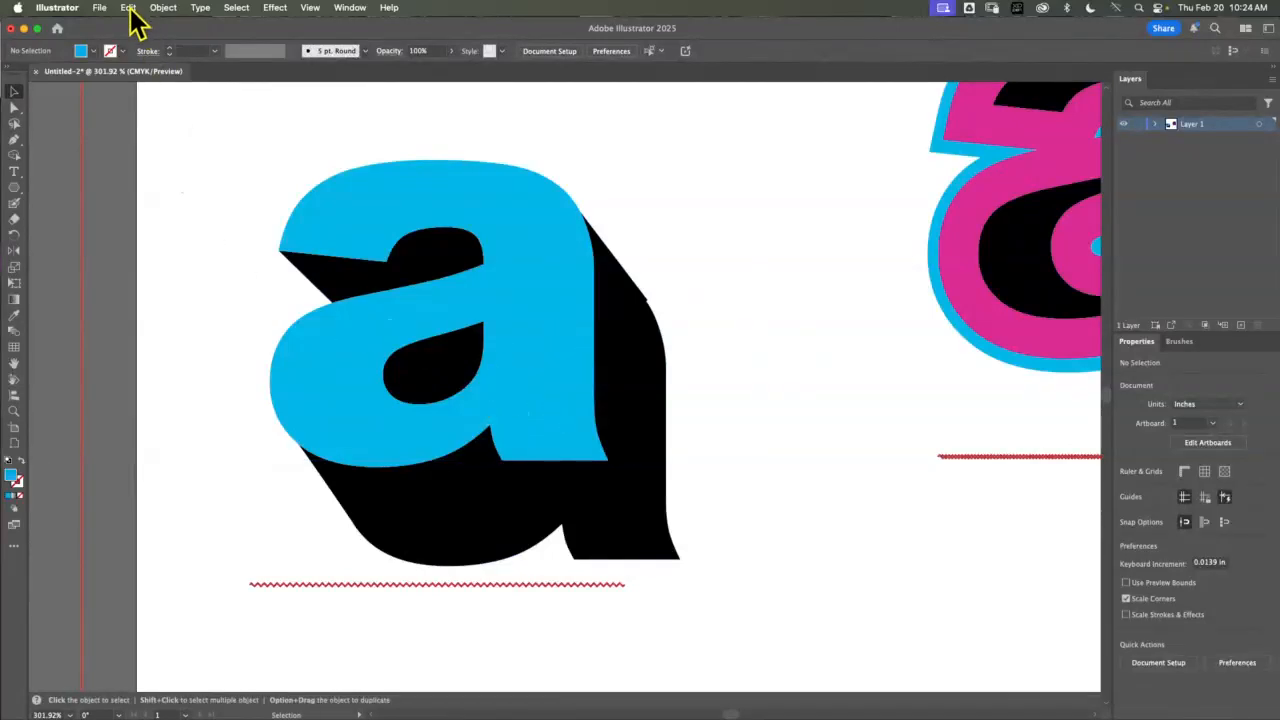
{"action": "left_click", "coordinate": [358, 358]}
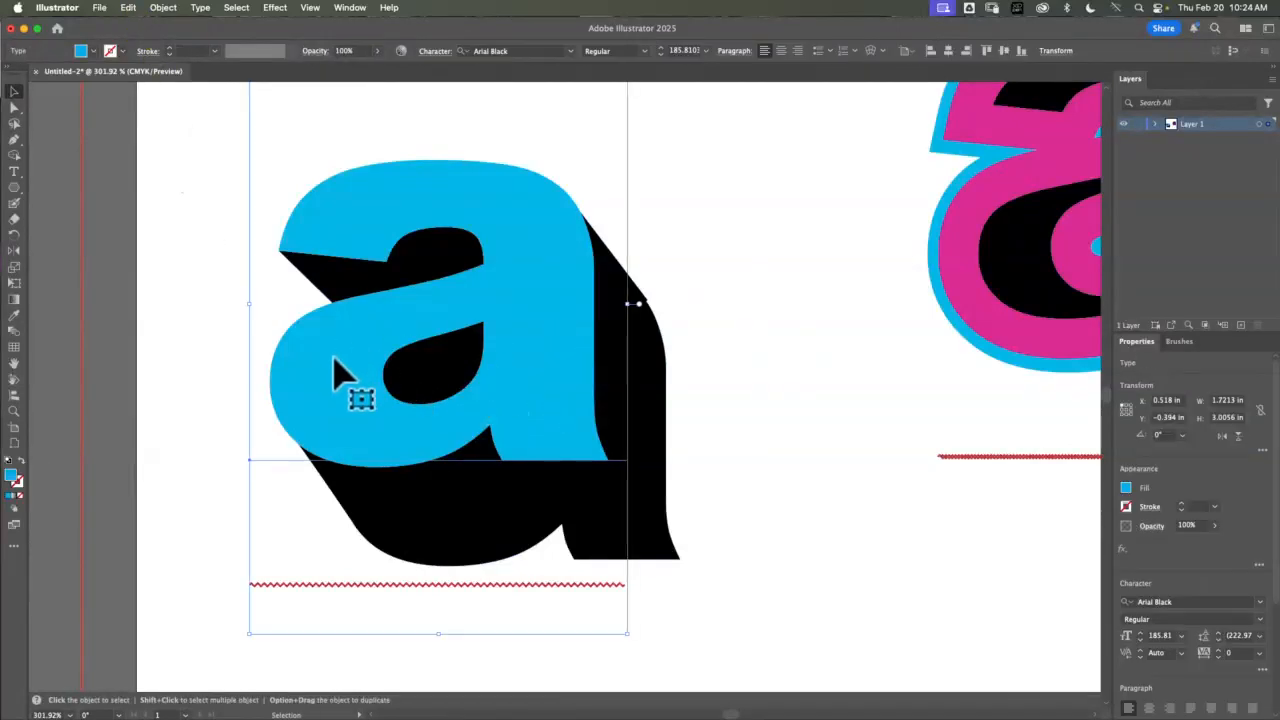
{"action": "left_click", "coordinate": [129, 8]}
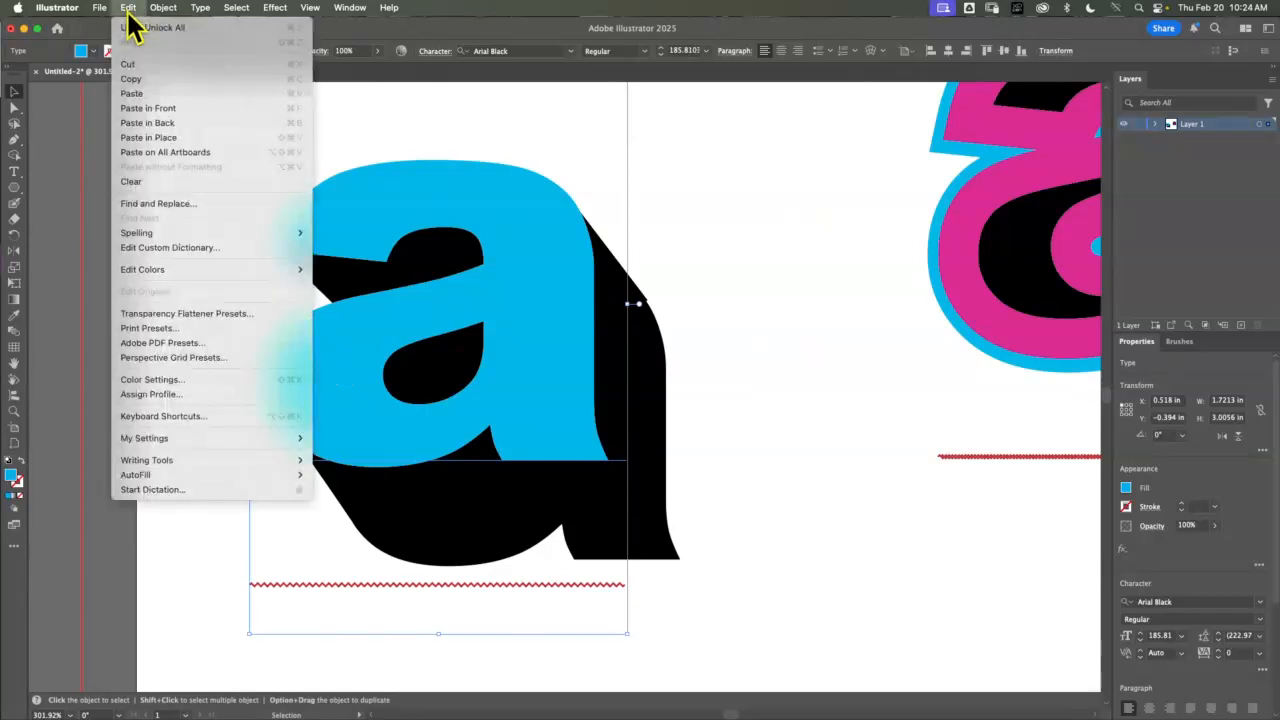
{"action": "left_click", "coordinate": [177, 136]}
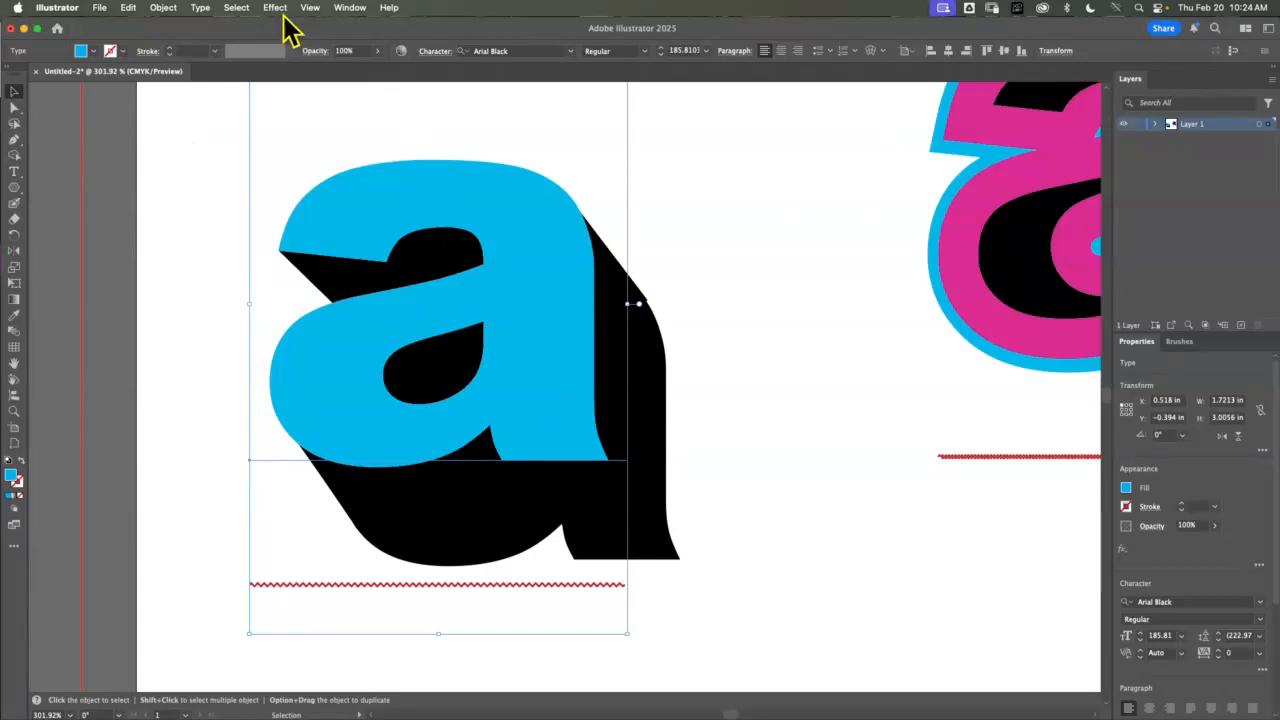
Lock the front cyan letter and fill the live-type copy beneath it with black
{"action": "left_click", "coordinate": [165, 9]}
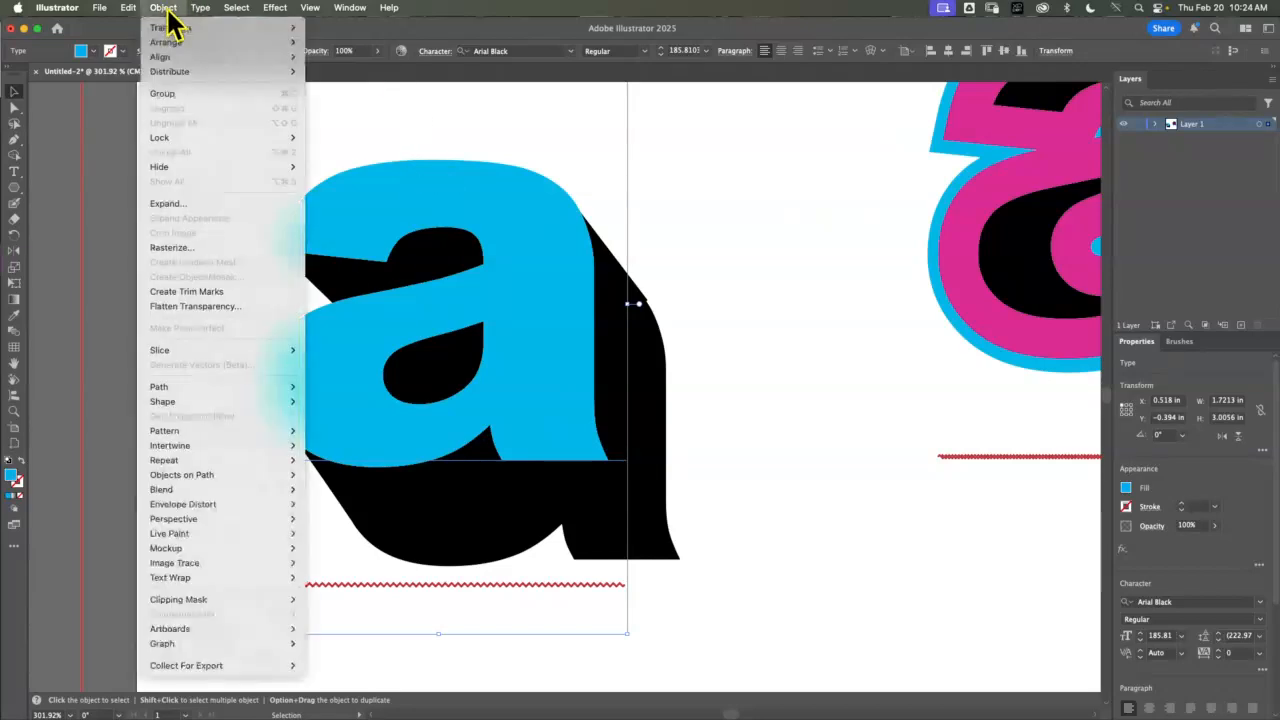
{"action": "mouse_move", "coordinate": [268, 136]}
{"action": "left_click", "coordinate": [341, 137]}
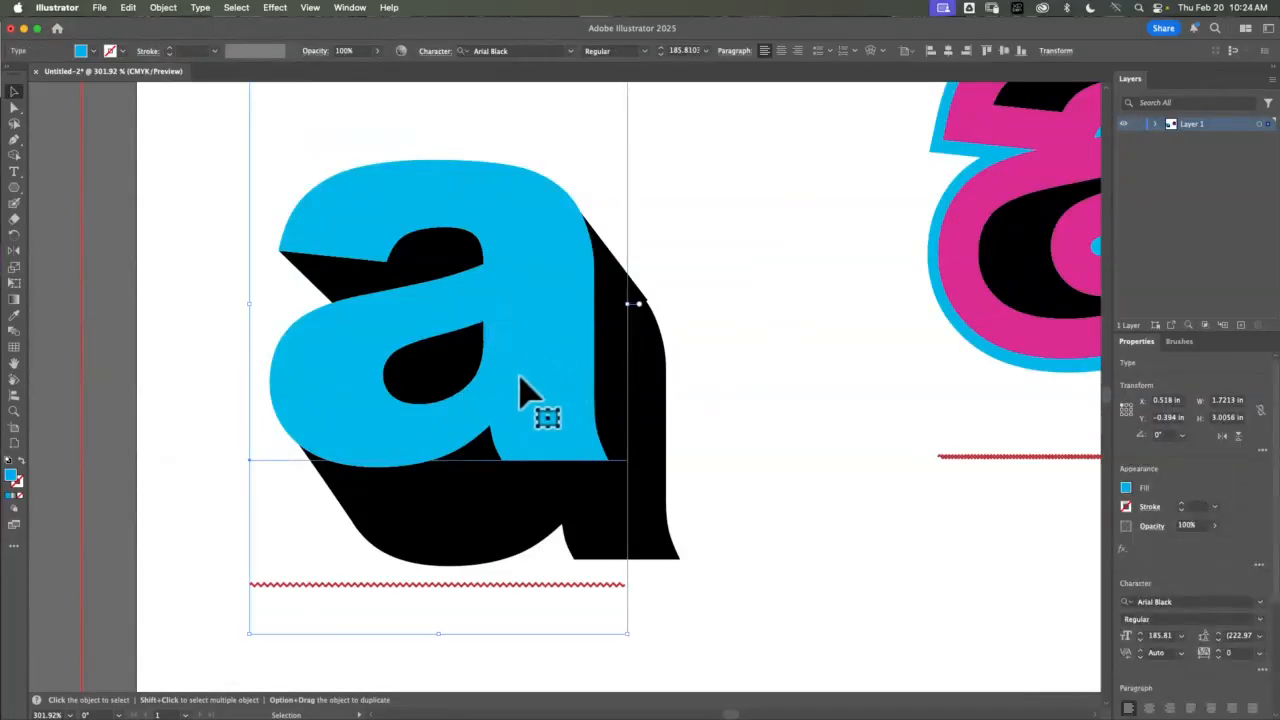
{"action": "left_click", "coordinate": [1126, 490]}
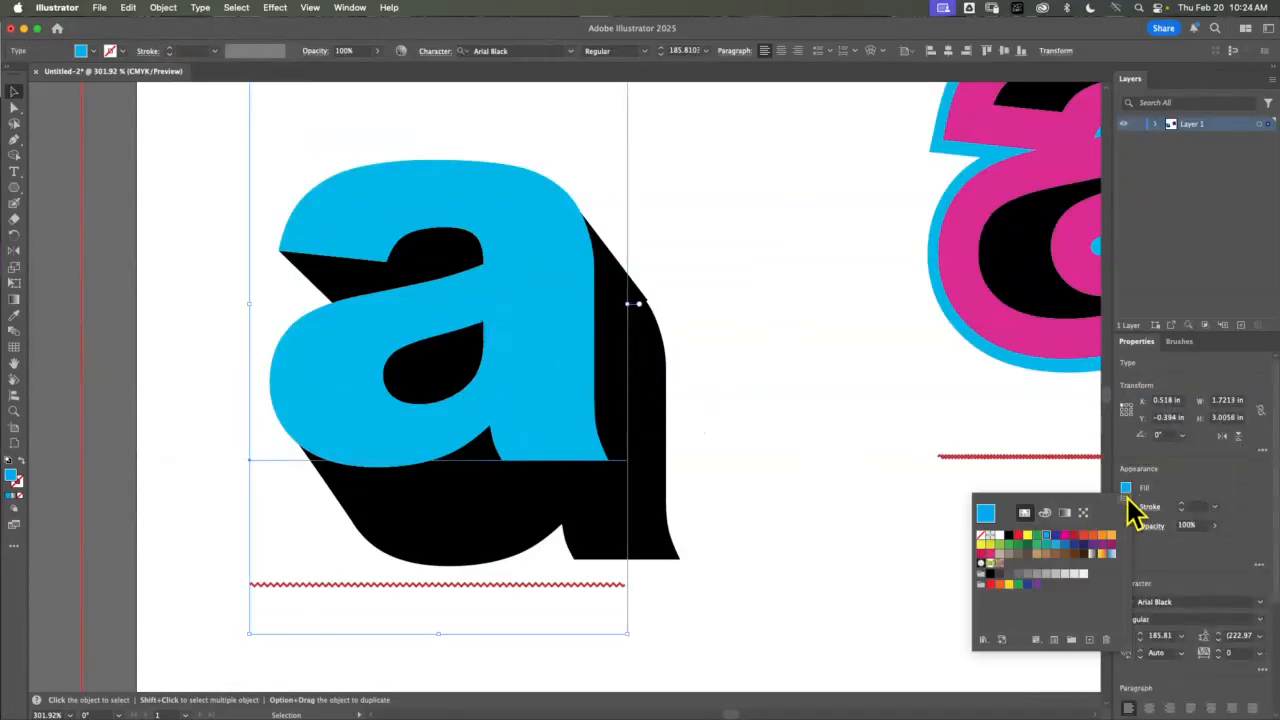
{"action": "left_click", "coordinate": [1008, 535]}
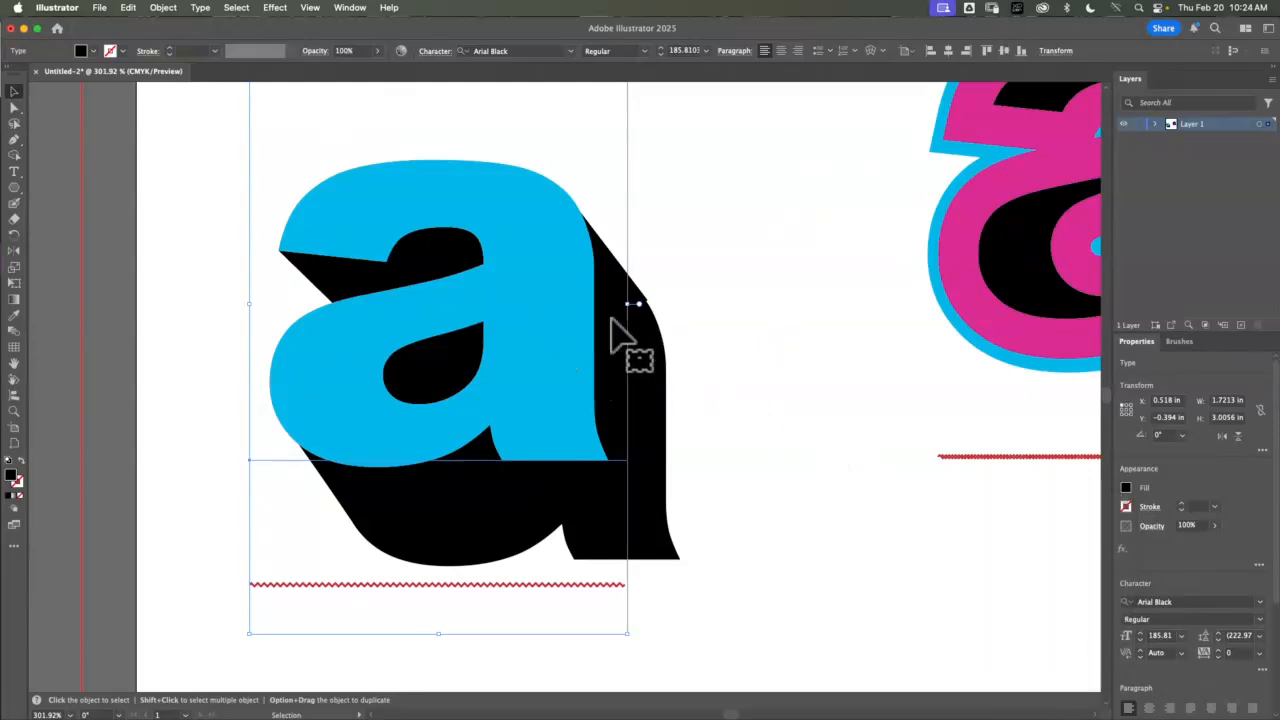
Try moving the black live-type copy away from the cyan letter, and undo the move
{"action": "left_click_drag", "start_coordinate": [568, 336], "coordinate": [661, 298]}
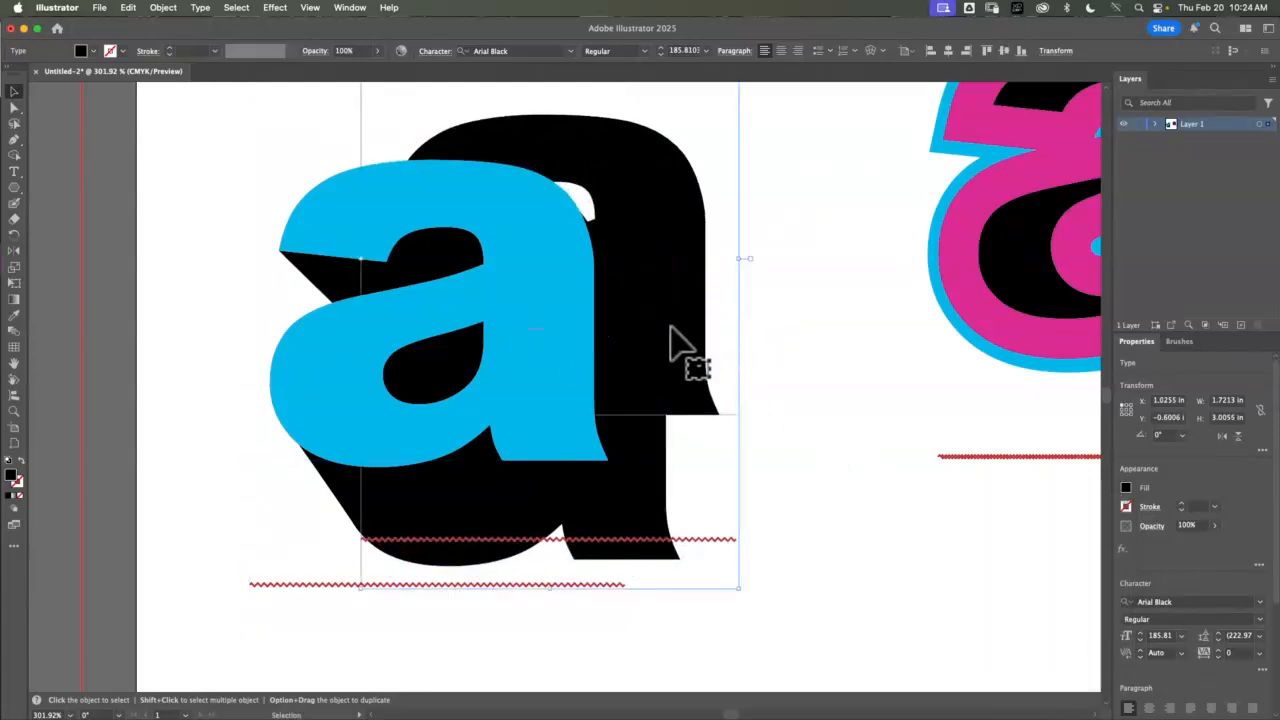
{"action": "key", "text": "super+z"}
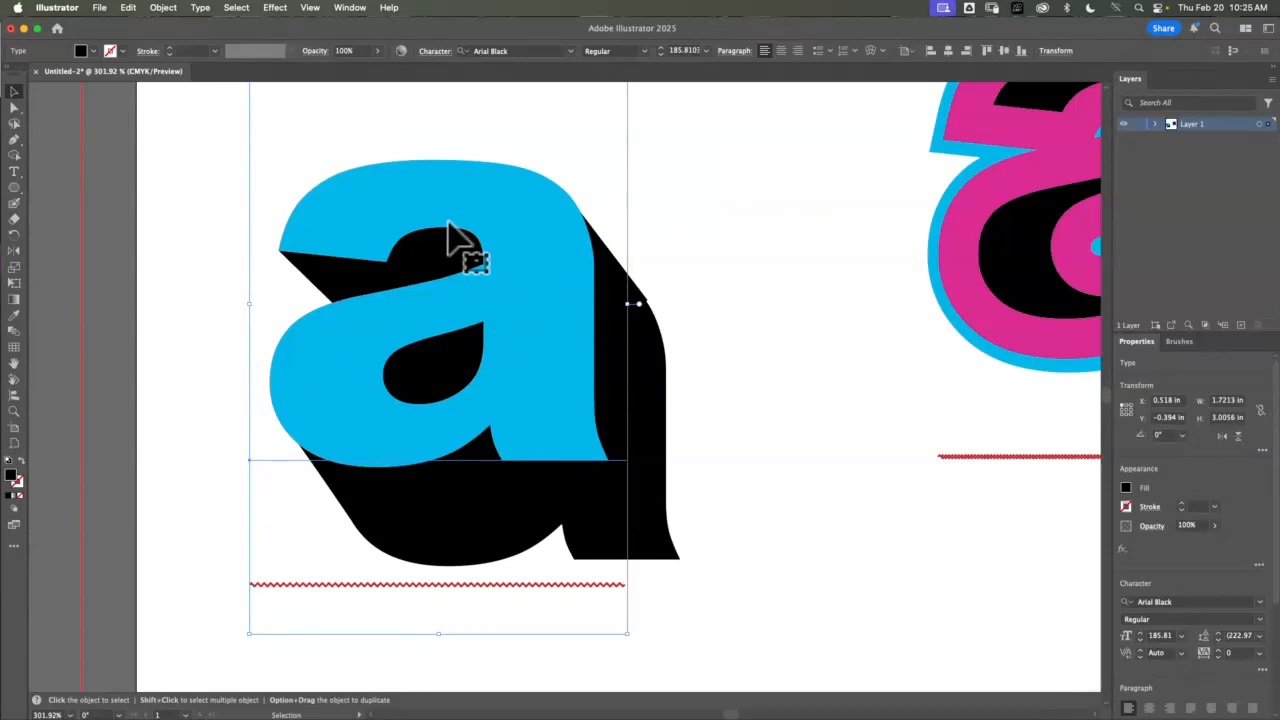
Convert the black type copy to outlines and unite it with the black block shadow into one shape
{"action": "left_click", "coordinate": [164, 9]}
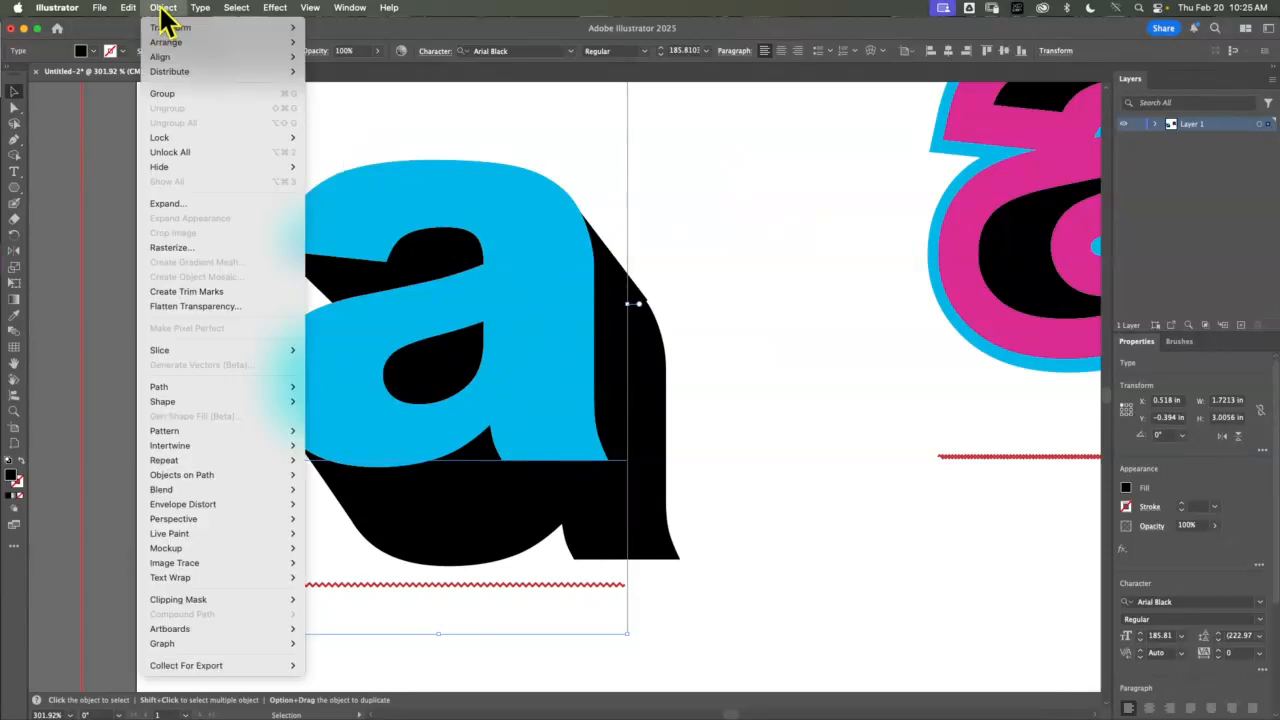
{"action": "mouse_move", "coordinate": [196, 8]}
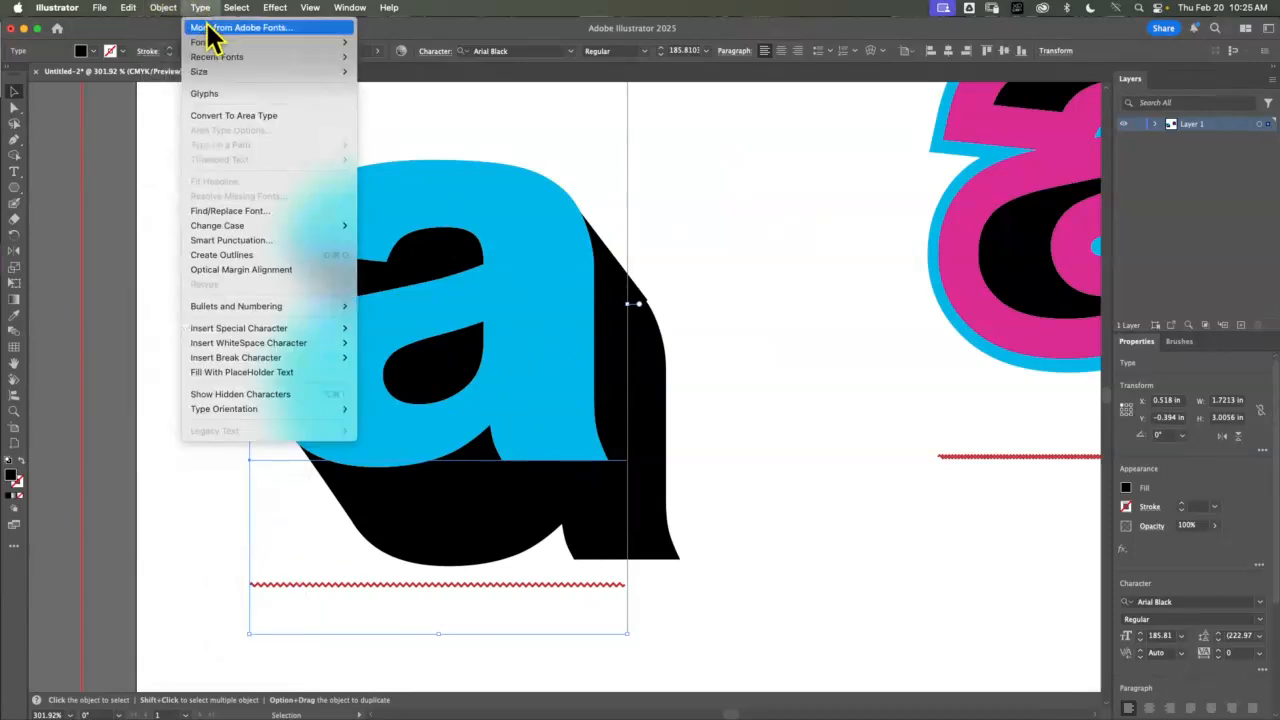
{"action": "left_click", "coordinate": [242, 254]}
{"action": "left_click_drag", "start_coordinate": [770, 210], "coordinate": [297, 523]}
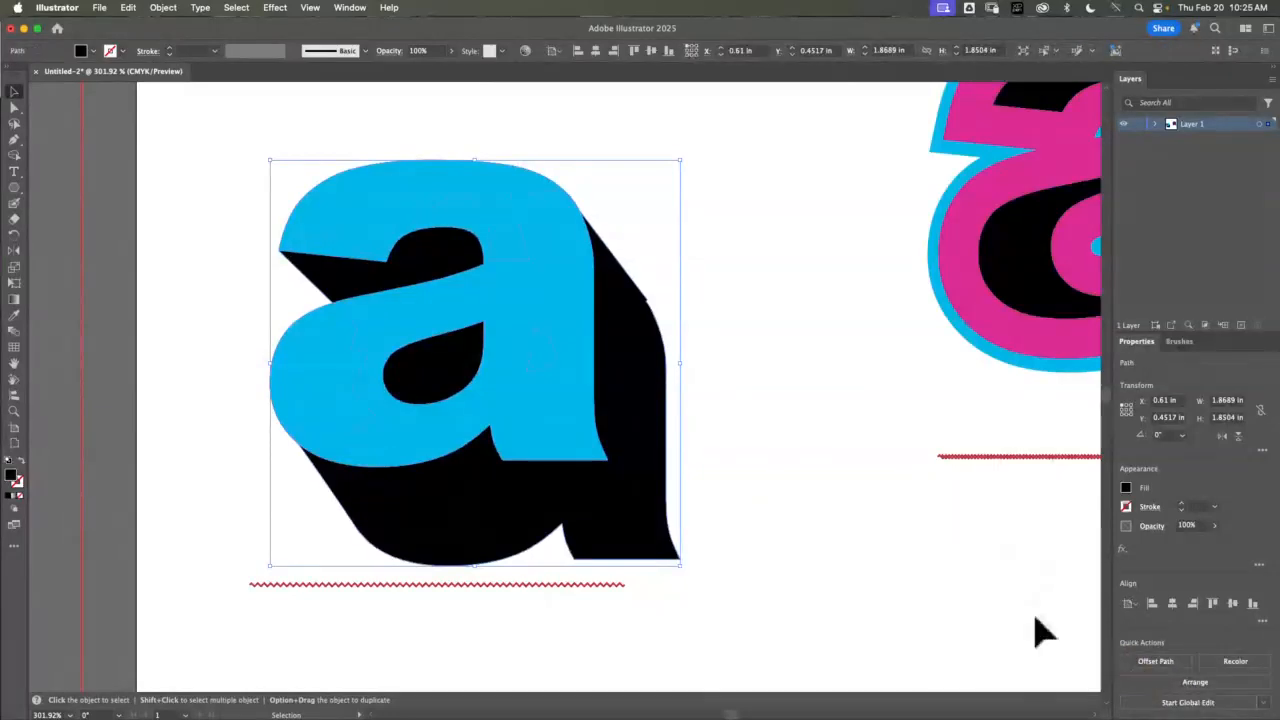
{"action": "left_click", "coordinate": [794, 394]}
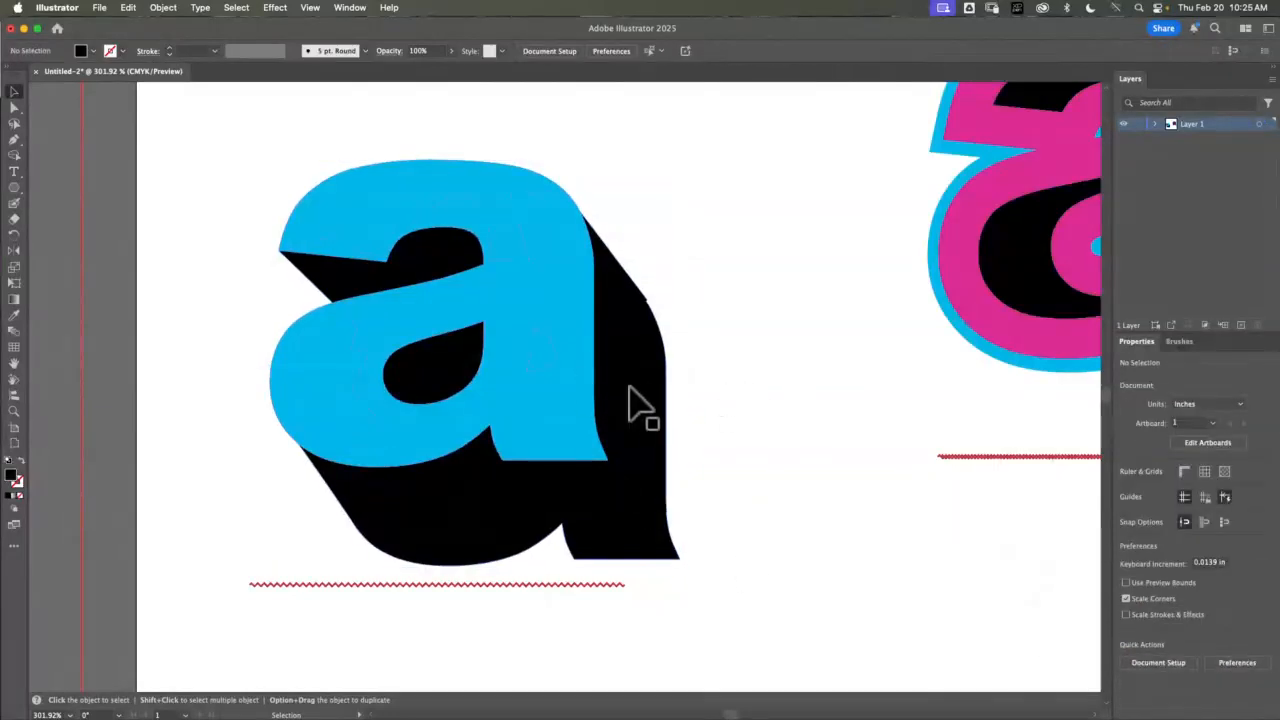
Try moving the newly united shadow shape off the cyan letter, and undo the move
{"action": "left_click_drag", "start_coordinate": [634, 406], "coordinate": [982, 404]}
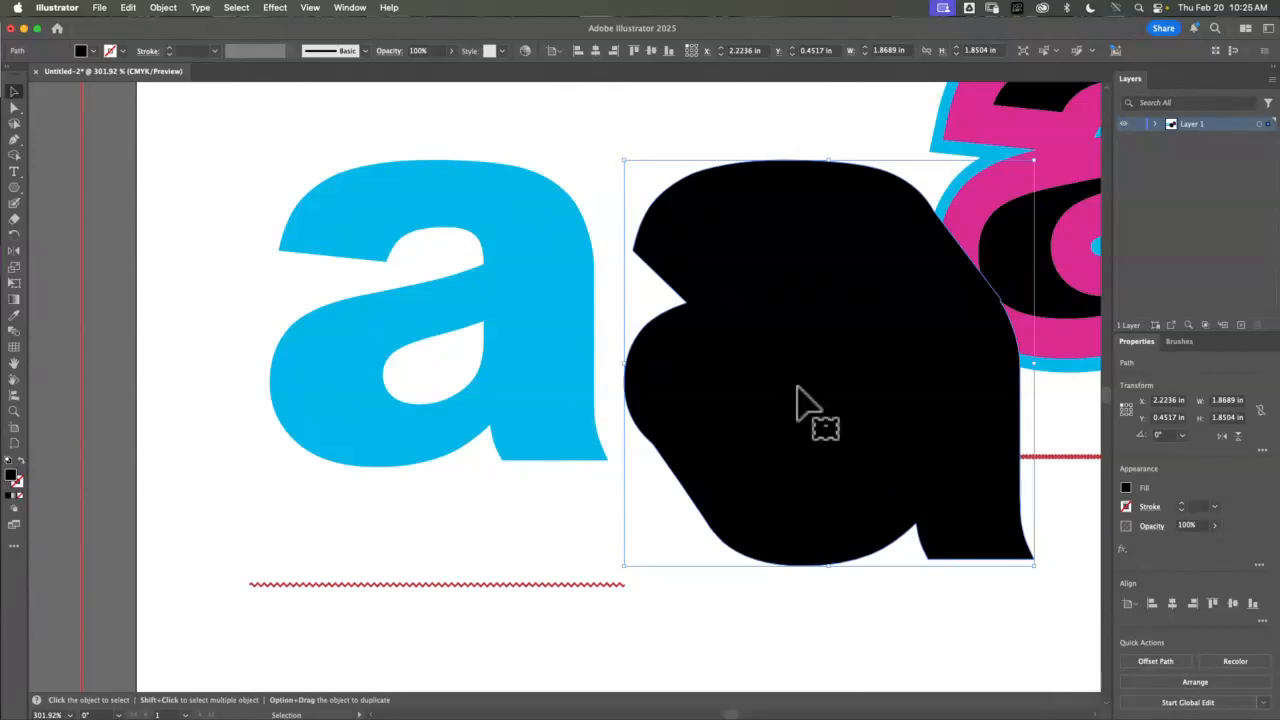
{"action": "key", "text": "cmd+z"}
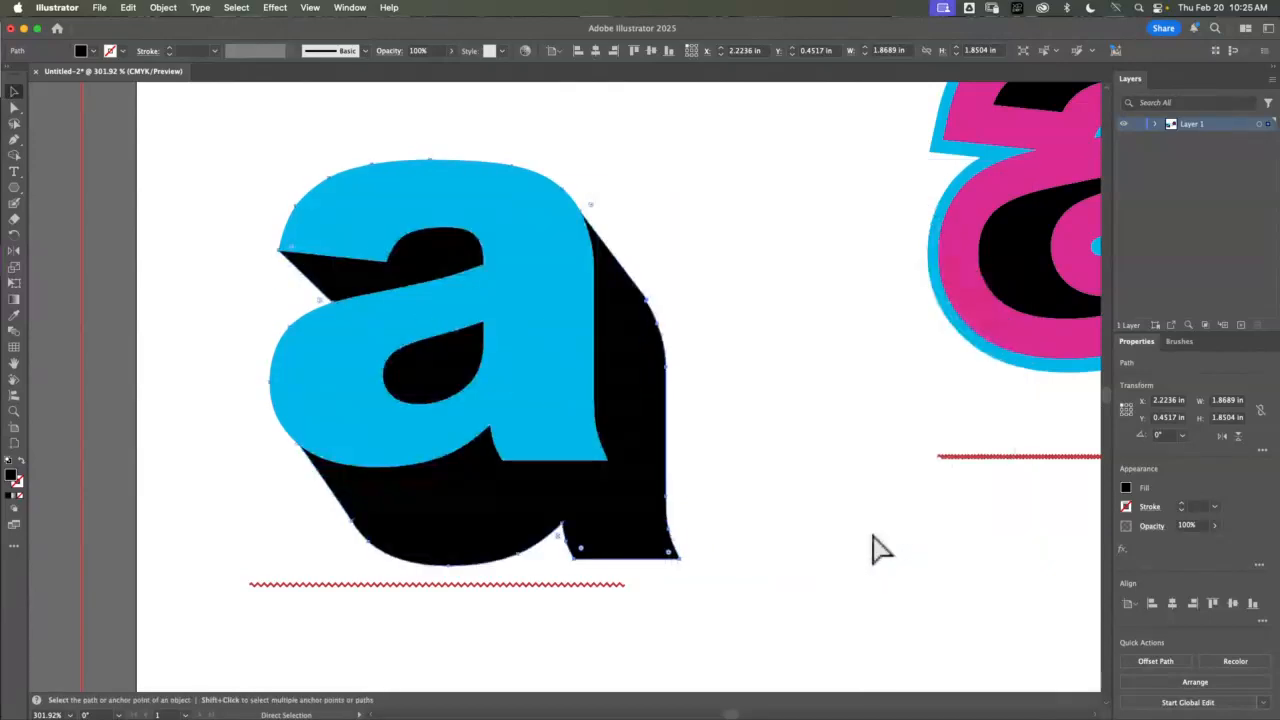
{"action": "left_click", "coordinate": [752, 364]}
Give the united black shadow shape a black 9 pt stroke so it also outlines the cyan letter
{"action": "left_click", "coordinate": [652, 390]}
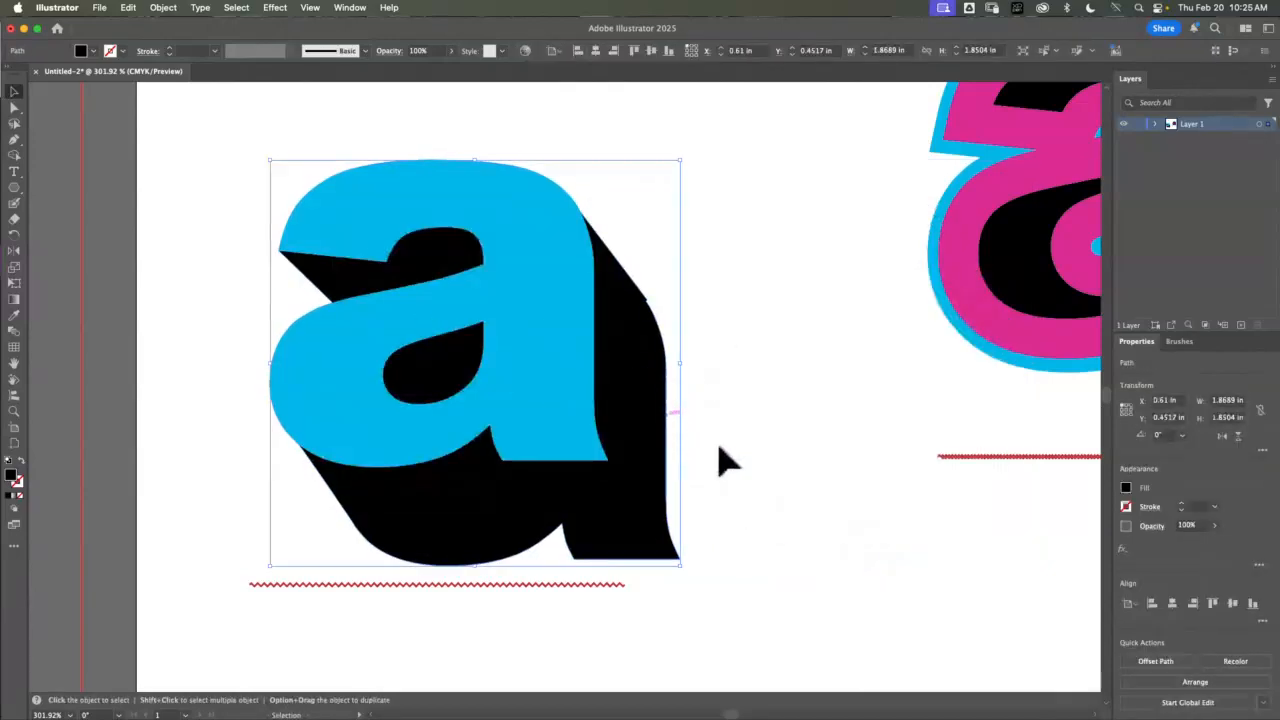
{"action": "left_click", "coordinate": [1126, 508]}
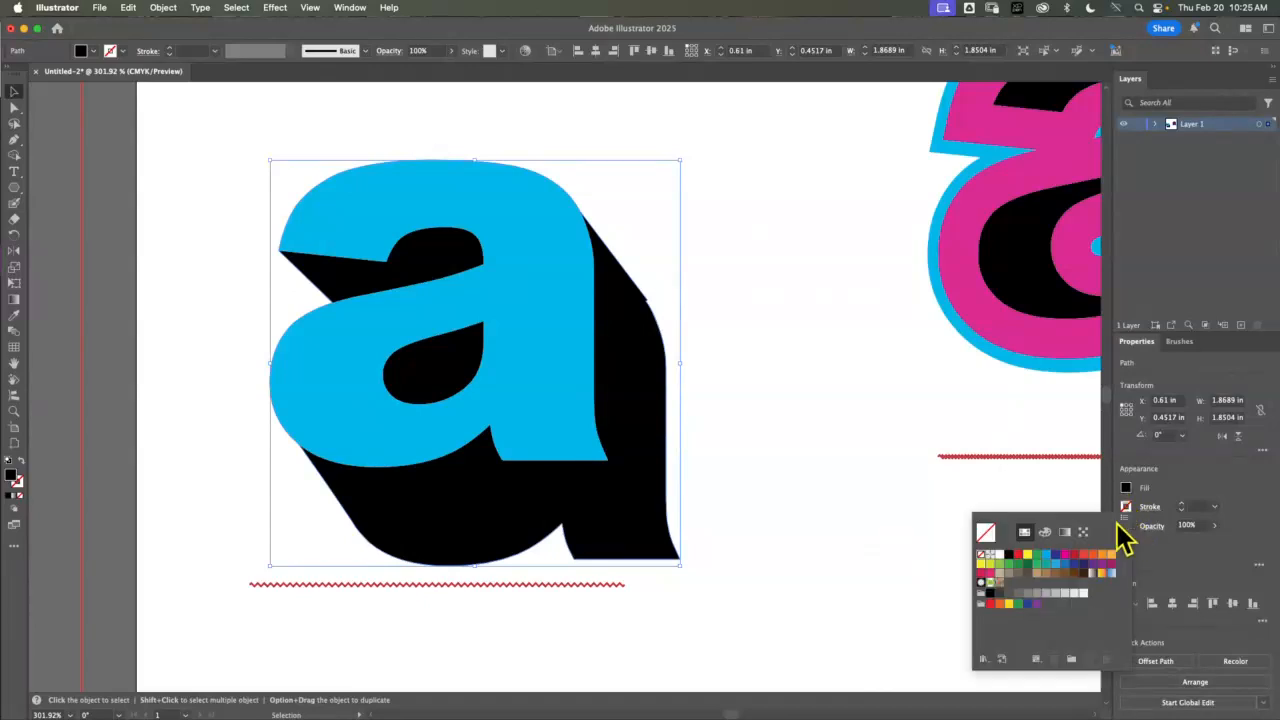
{"action": "left_click", "coordinate": [1008, 554]}
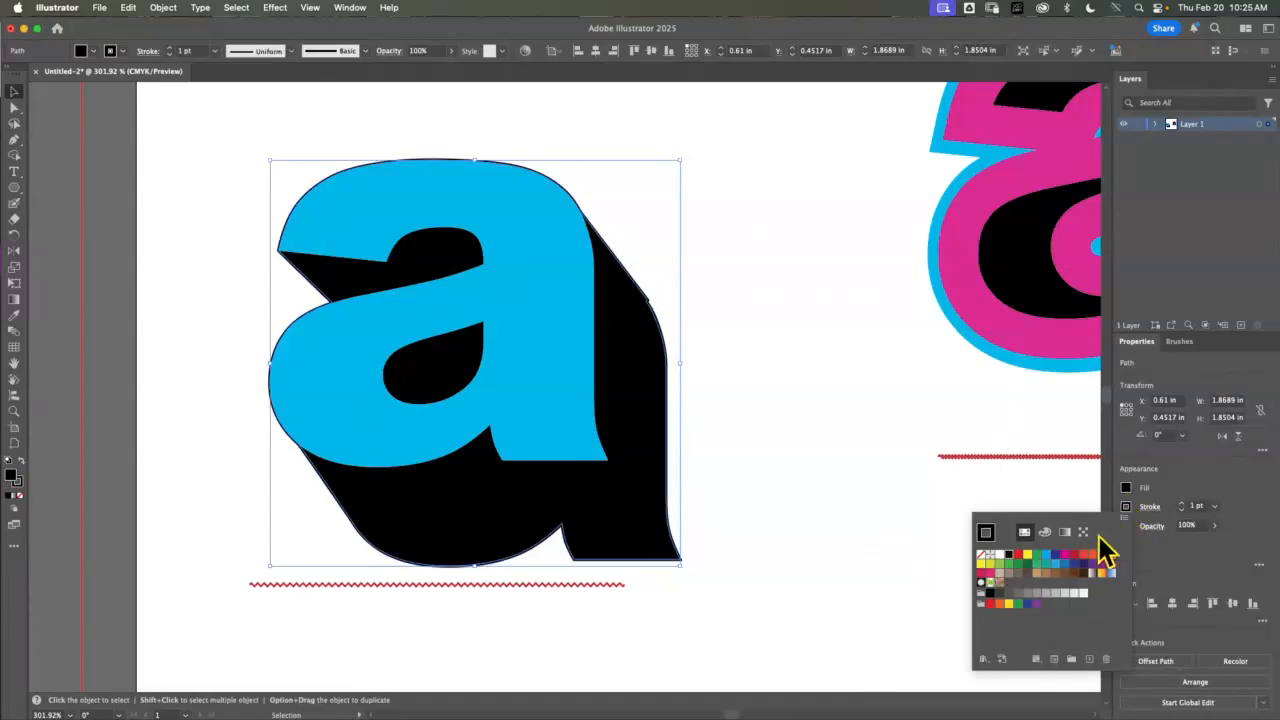
{"action": "left_click", "coordinate": [1182, 503]}
{"action": "left_click", "coordinate": [1182, 503]}
{"action": "left_click", "coordinate": [1182, 503]}
{"action": "left_click", "coordinate": [1182, 503]}
{"action": "left_click", "coordinate": [1182, 503]}
{"action": "left_click", "coordinate": [1182, 503]}
{"action": "left_click", "coordinate": [1182, 503]}
{"action": "left_click", "coordinate": [1182, 503]}
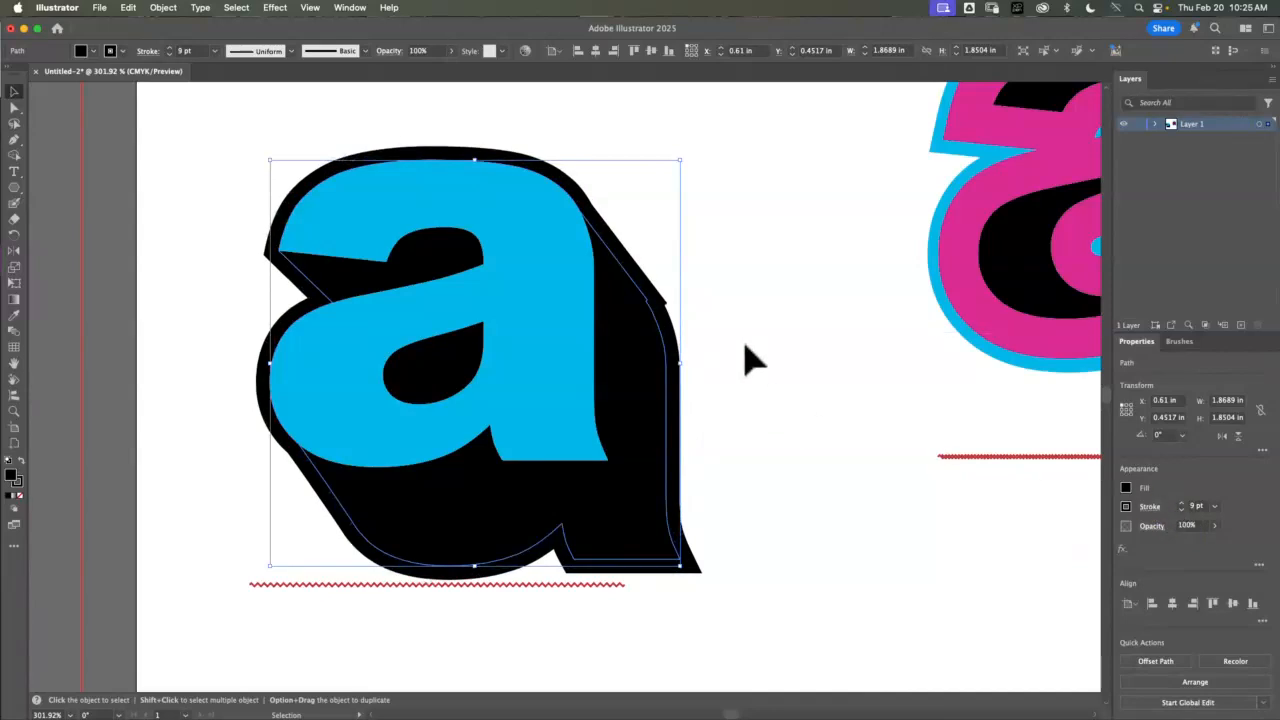
{"action": "left_click", "coordinate": [796, 348]}
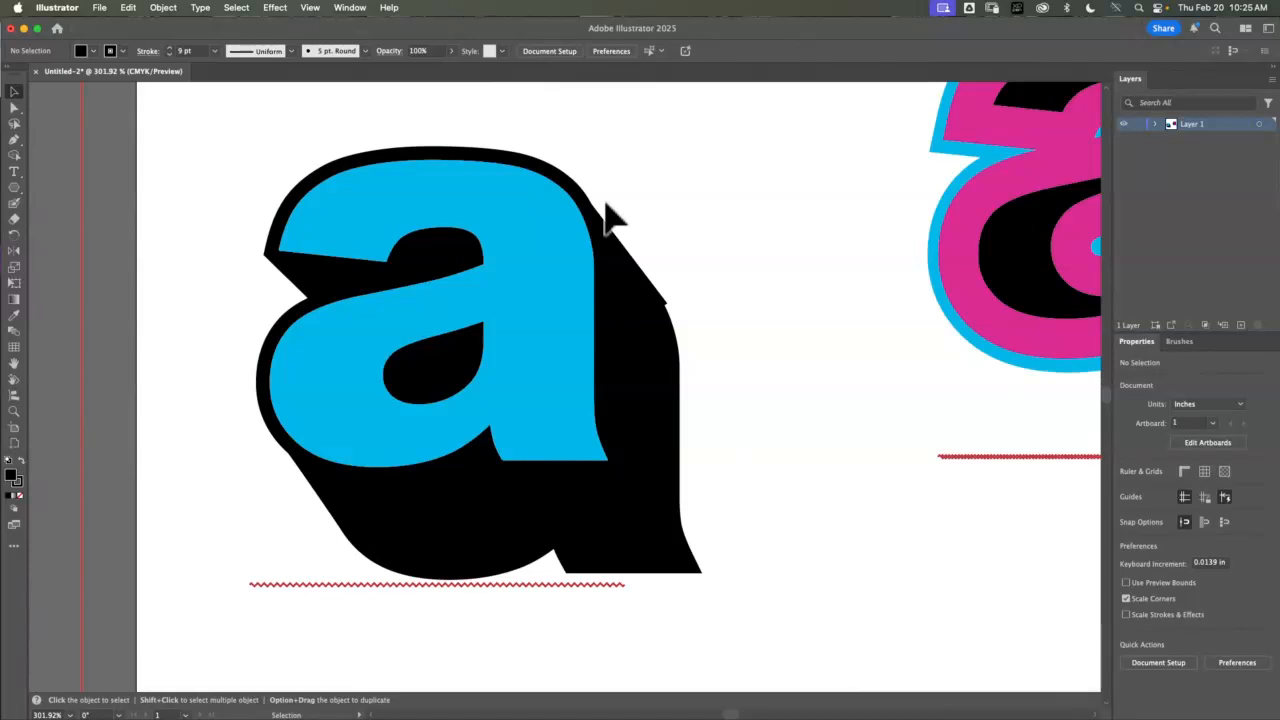
{"action": "key", "text": "space"}
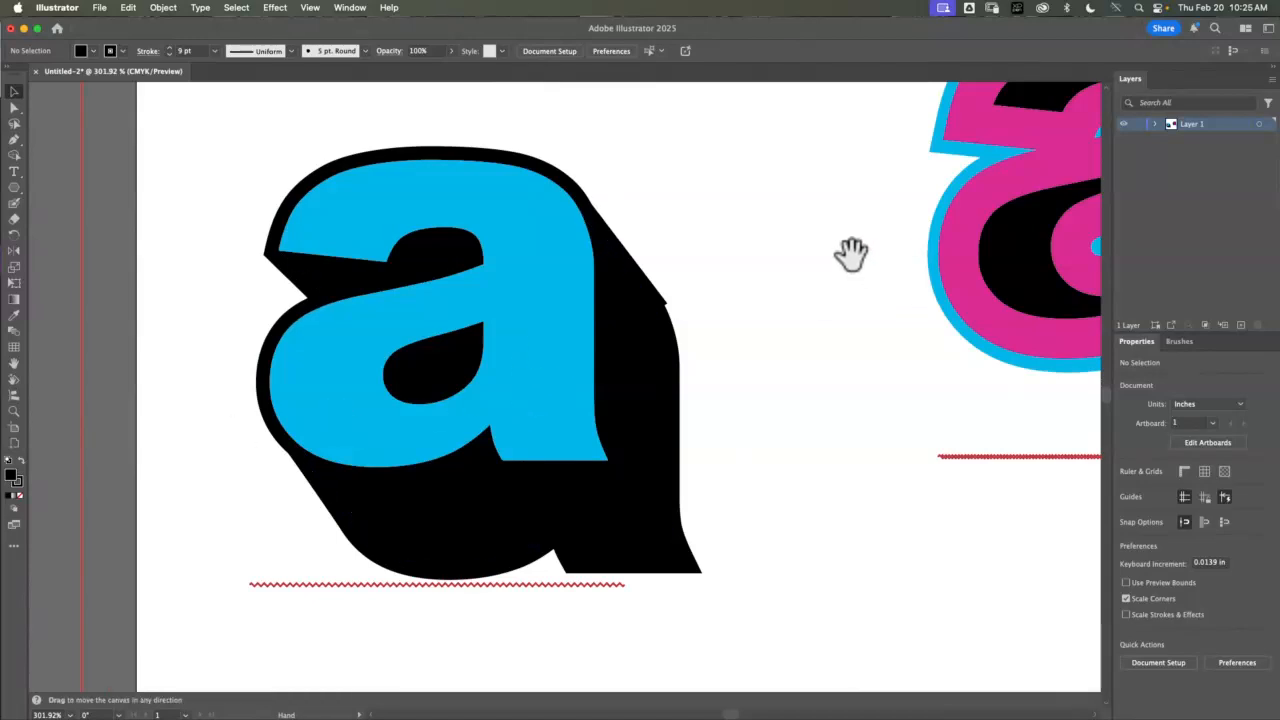
{"action": "left_click_drag", "start_coordinate": [849, 251], "coordinate": [366, 364]}
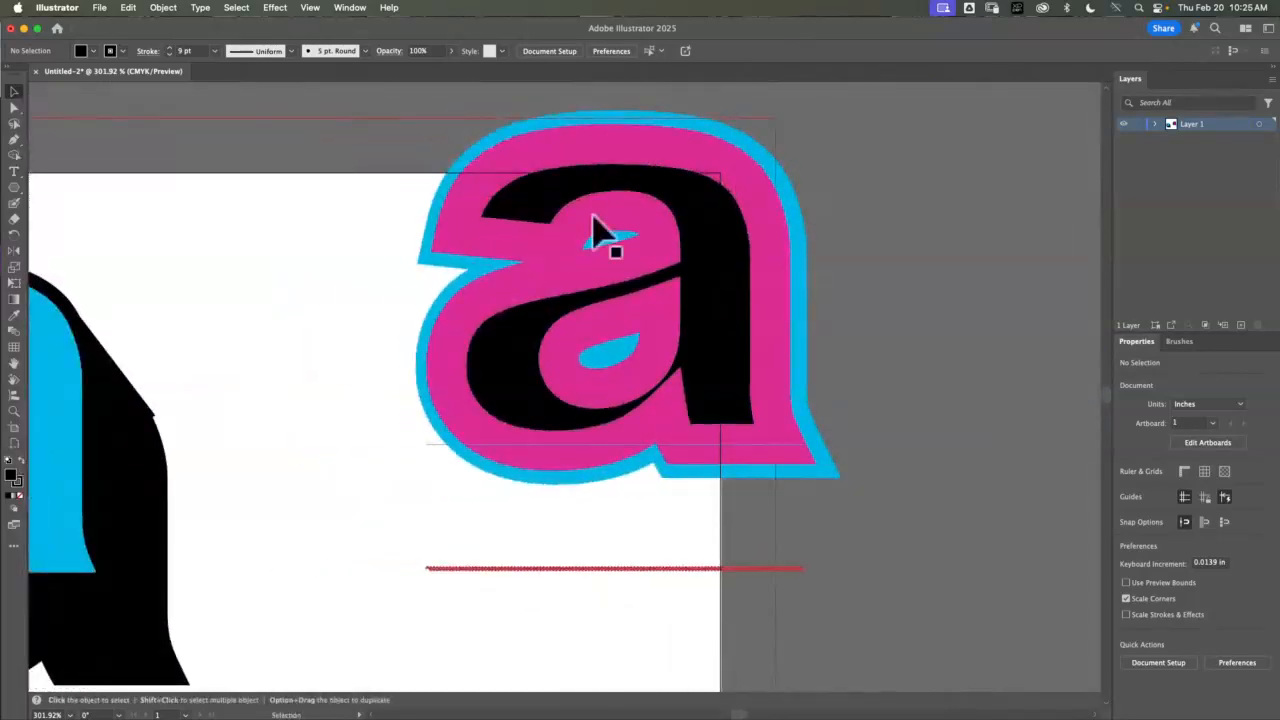
{"action": "key", "text": "space"}
{"action": "left_click_drag", "start_coordinate": [229, 394], "coordinate": [736, 288]}
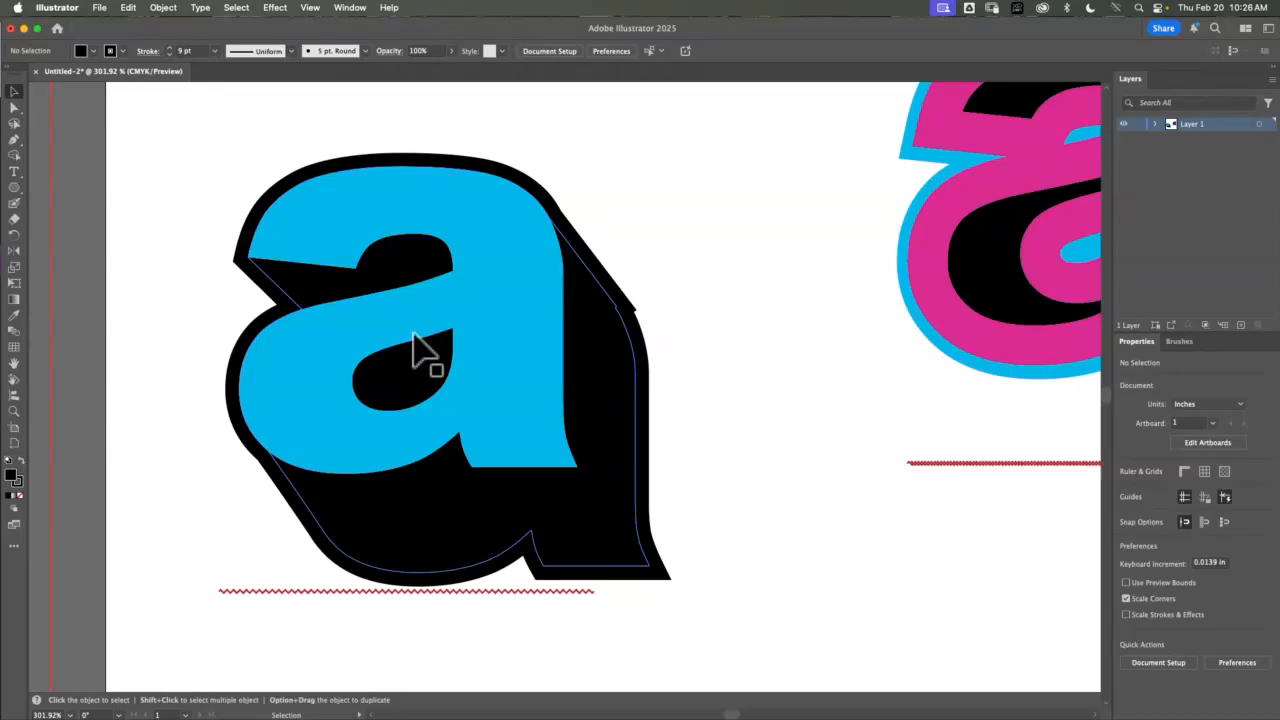
Unlock all objects so the cyan letter is selectable again, and clear the selection
{"action": "left_click", "coordinate": [474, 350]}
{"action": "left_click", "coordinate": [166, 14]}
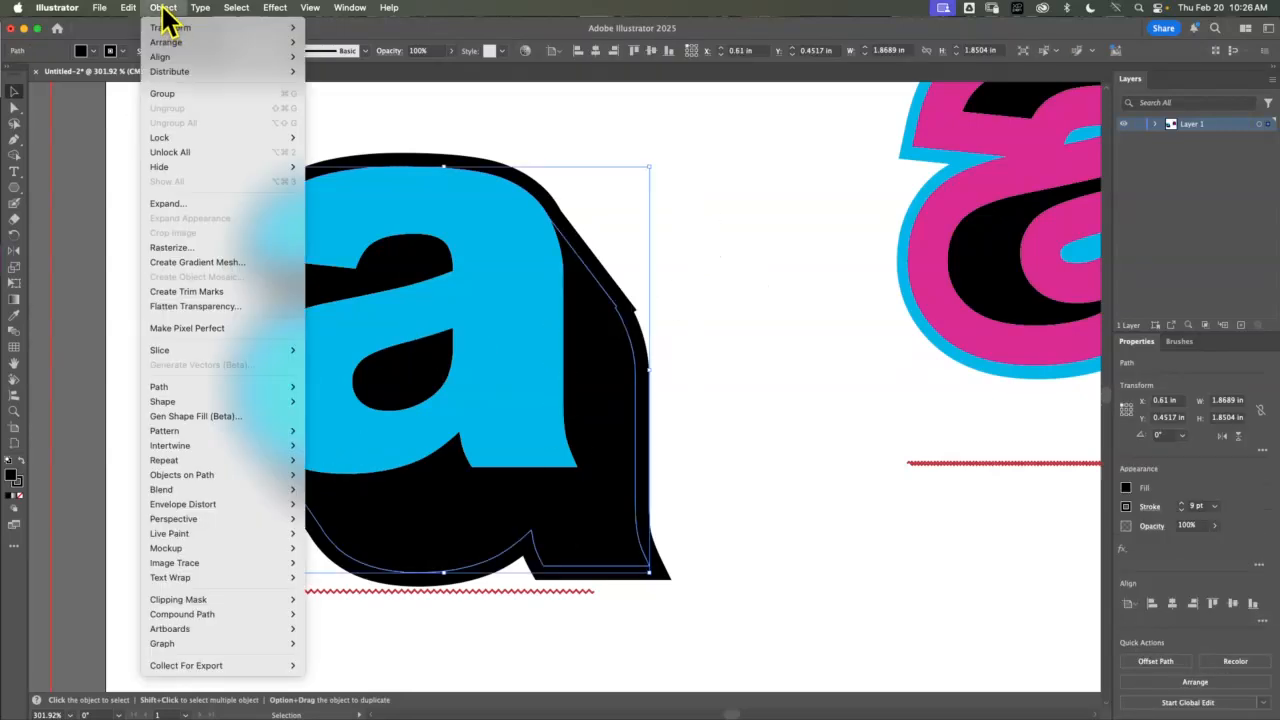
{"action": "mouse_move", "coordinate": [176, 44]}
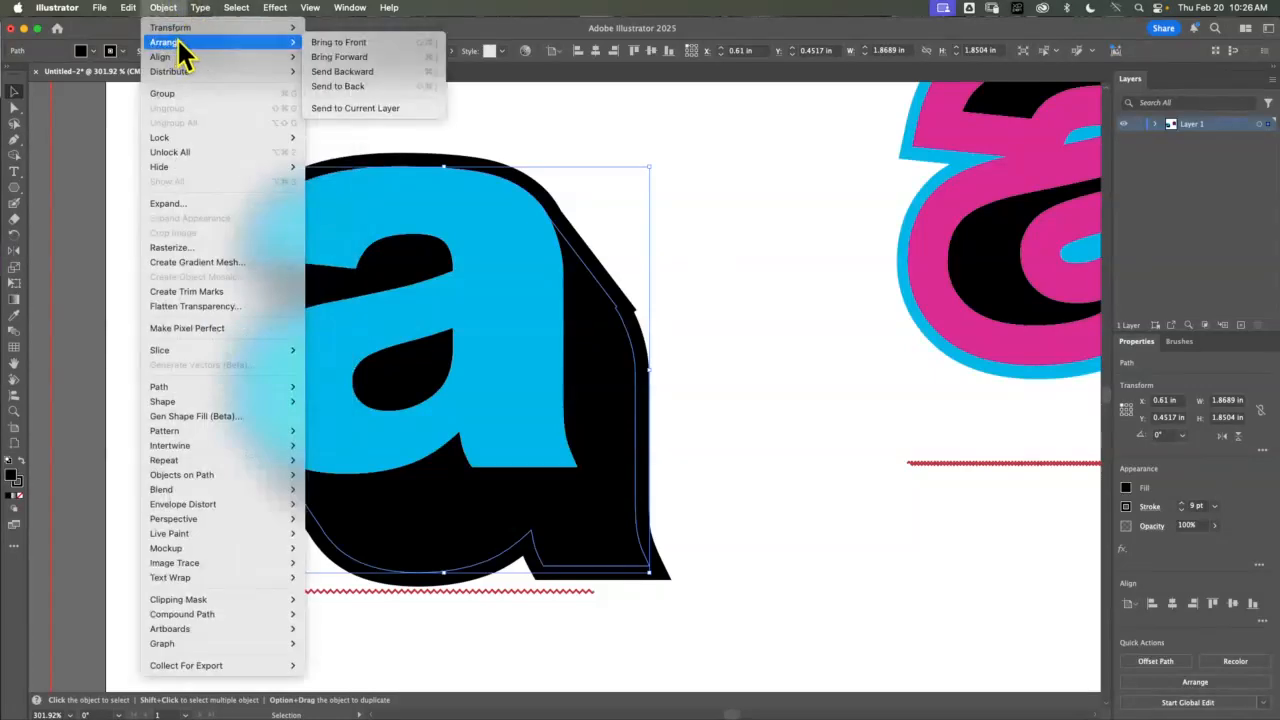
{"action": "left_click", "coordinate": [196, 151]}
{"action": "left_click", "coordinate": [712, 214]}
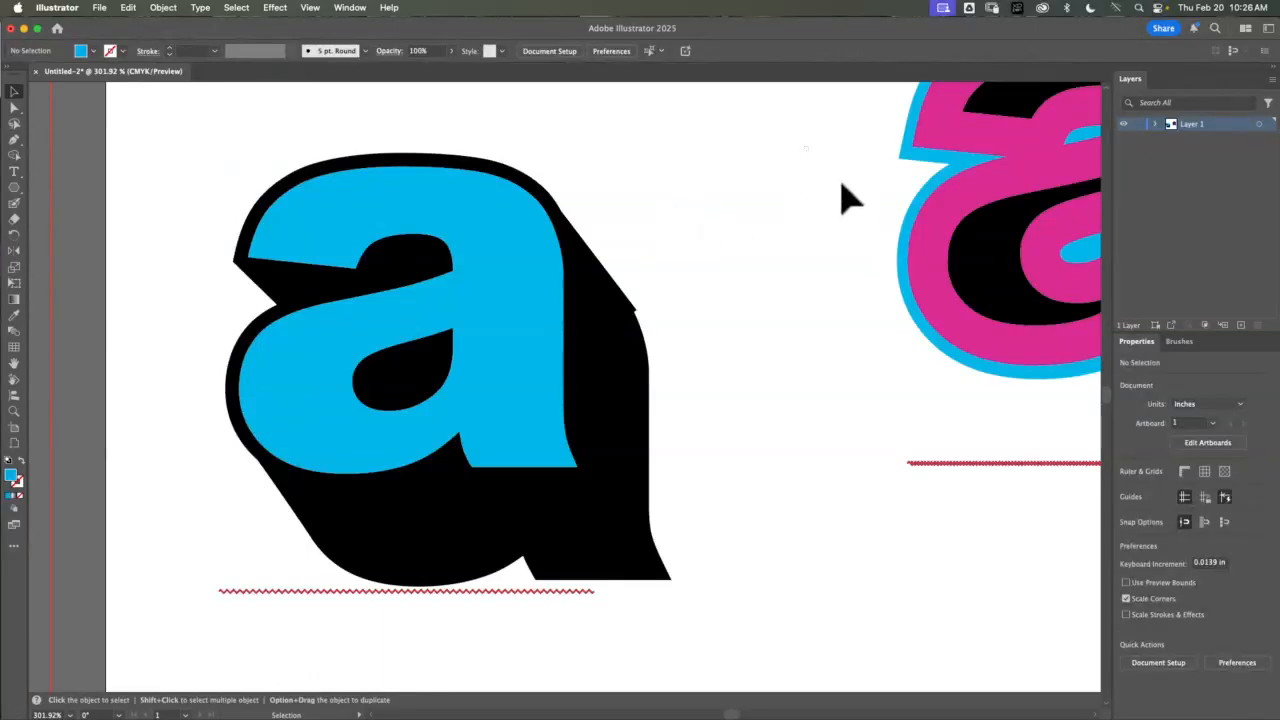
Select the pink, cyan and black multicolor outlined letter and delete it
{"action": "left_click_drag", "start_coordinate": [841, 184], "coordinate": [940, 330]}
{"action": "key", "text": "Delete"}
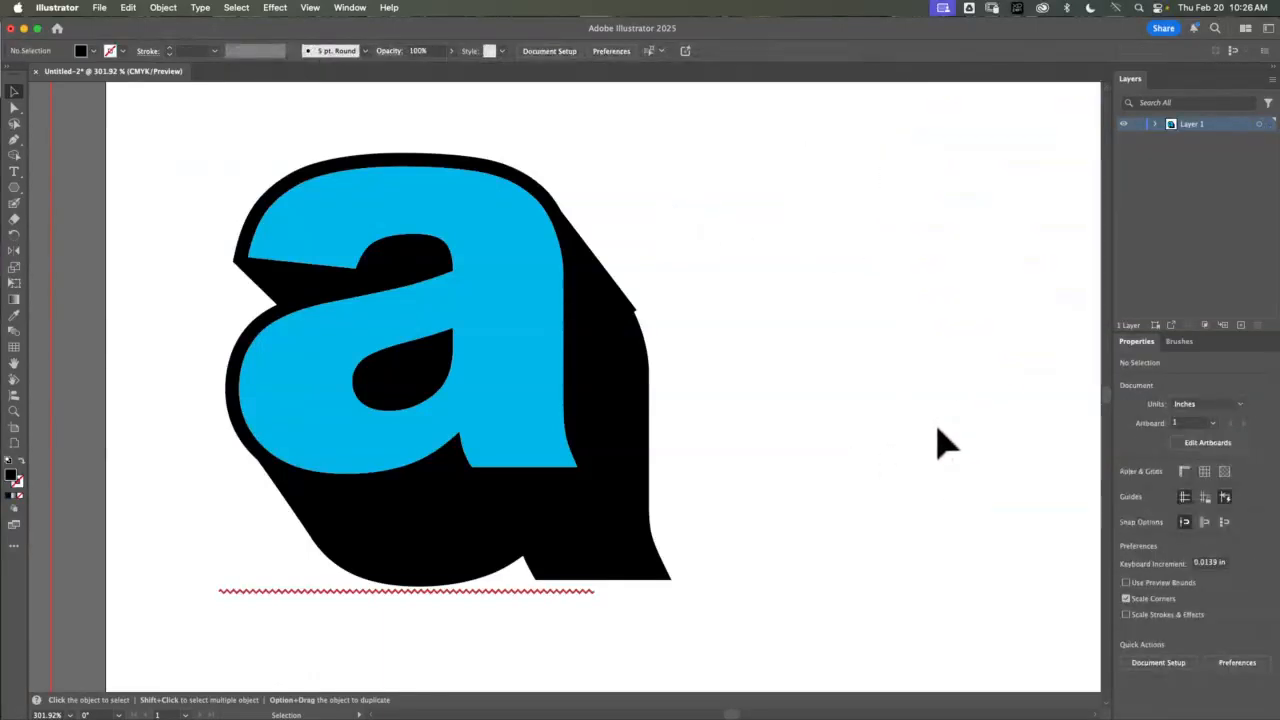
Duplicate the cyan letter with its black shadow twice to the right, about 1.6 in apart, forming a row of three
{"action": "left_click_drag", "start_coordinate": [794, 223], "coordinate": [866, 416]}
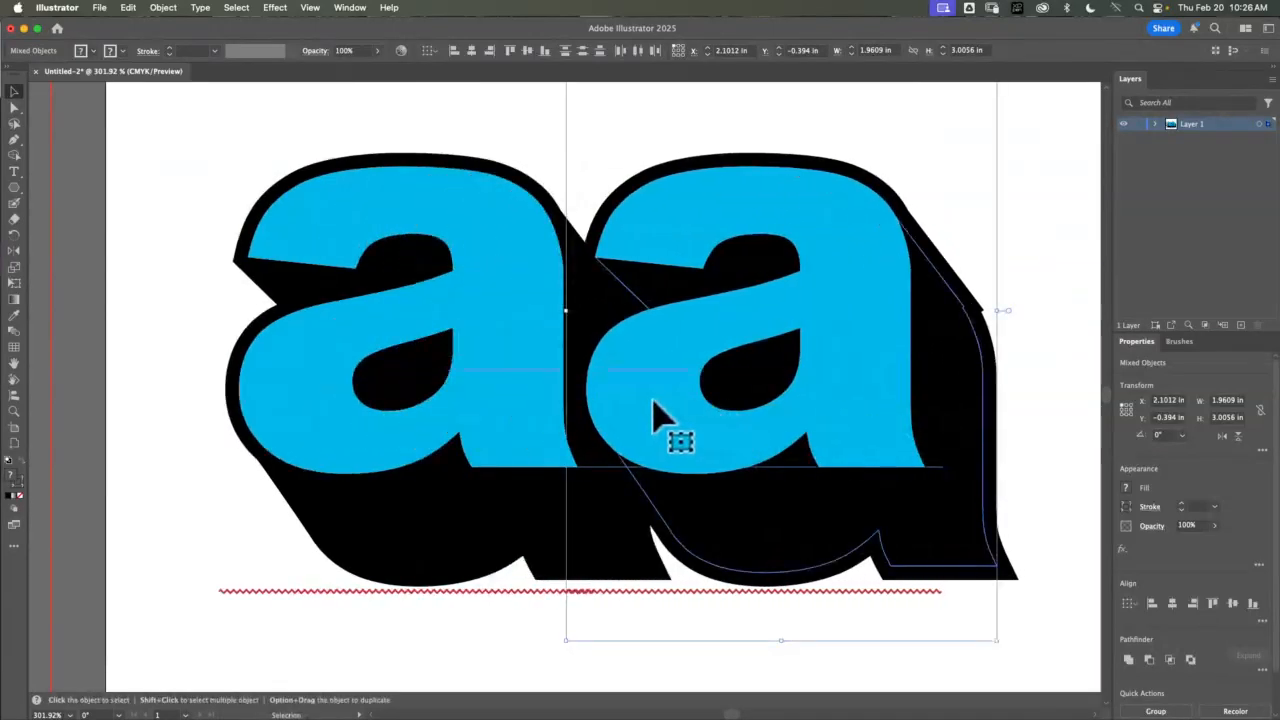
{"action": "left_click_drag", "start_coordinate": [652, 403], "coordinate": [1002, 436]}
{"action": "key", "text": "space"}
{"action": "left_click_drag", "start_coordinate": [1000, 114], "coordinate": [837, 132]}
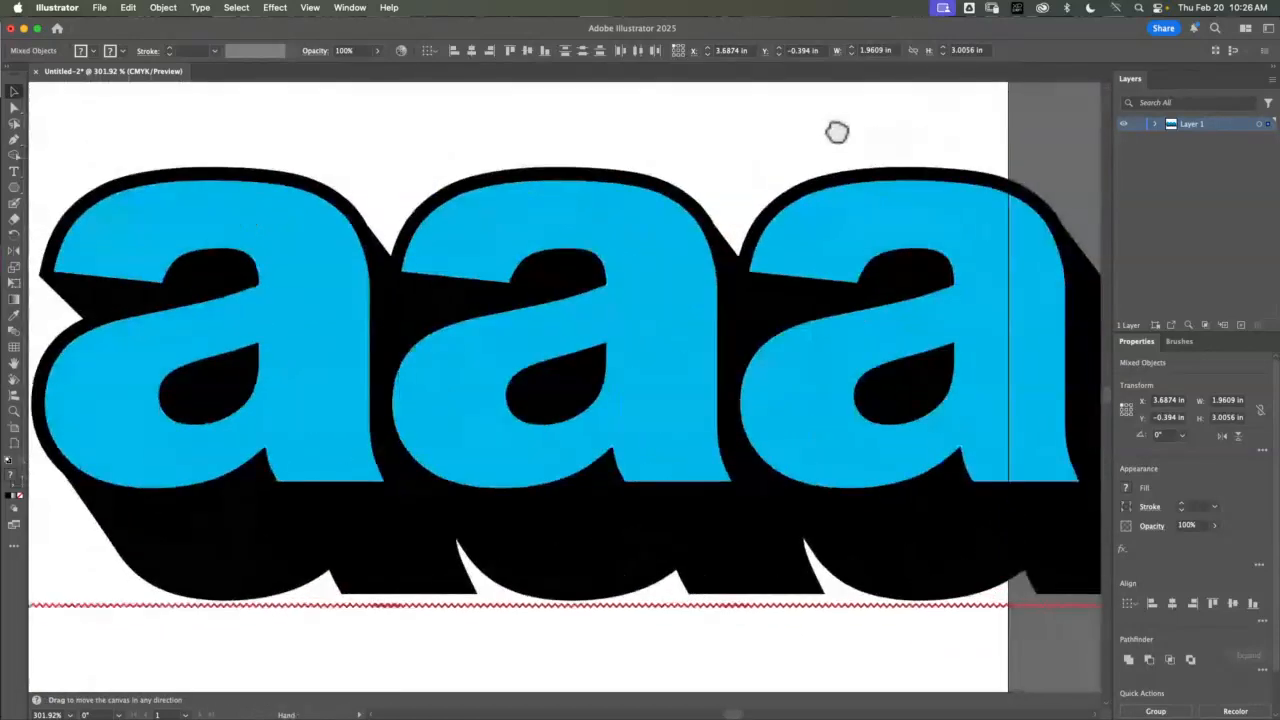
{"action": "left_click", "coordinate": [457, 172]}
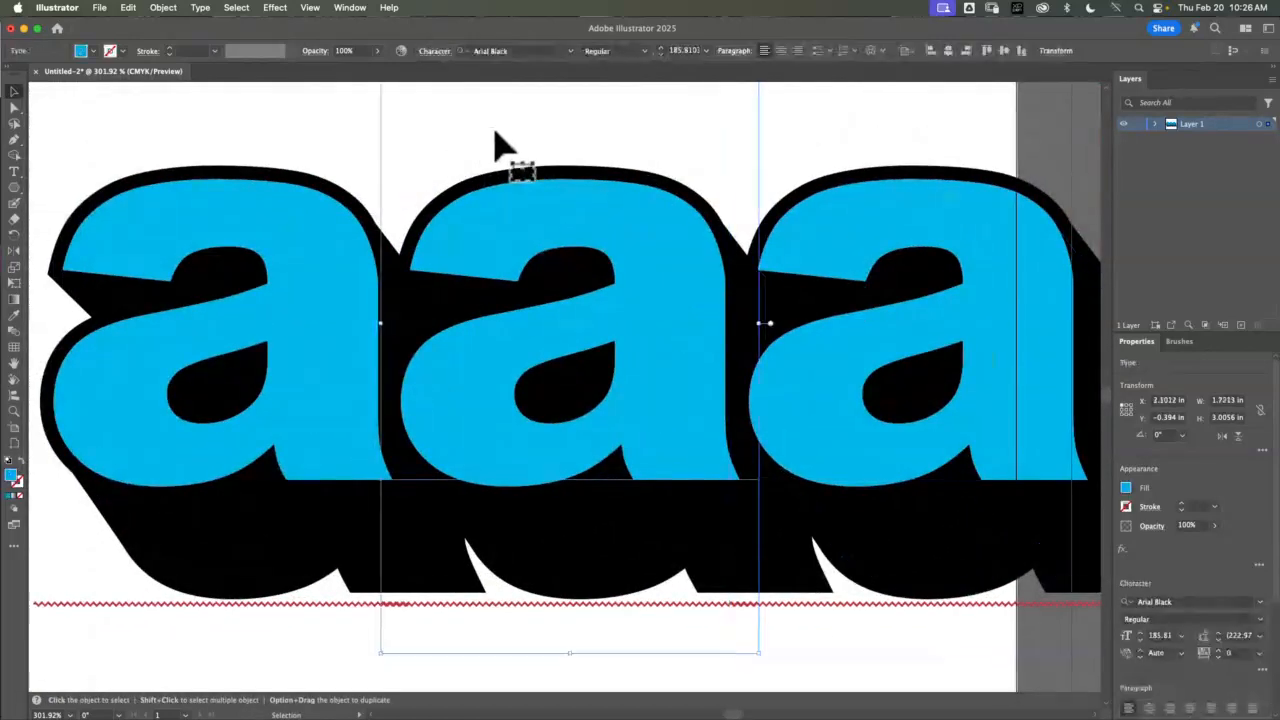
{"action": "left_click", "coordinate": [500, 145]}
{"action": "key", "text": "a"}
{"action": "key", "text": "super+0"}
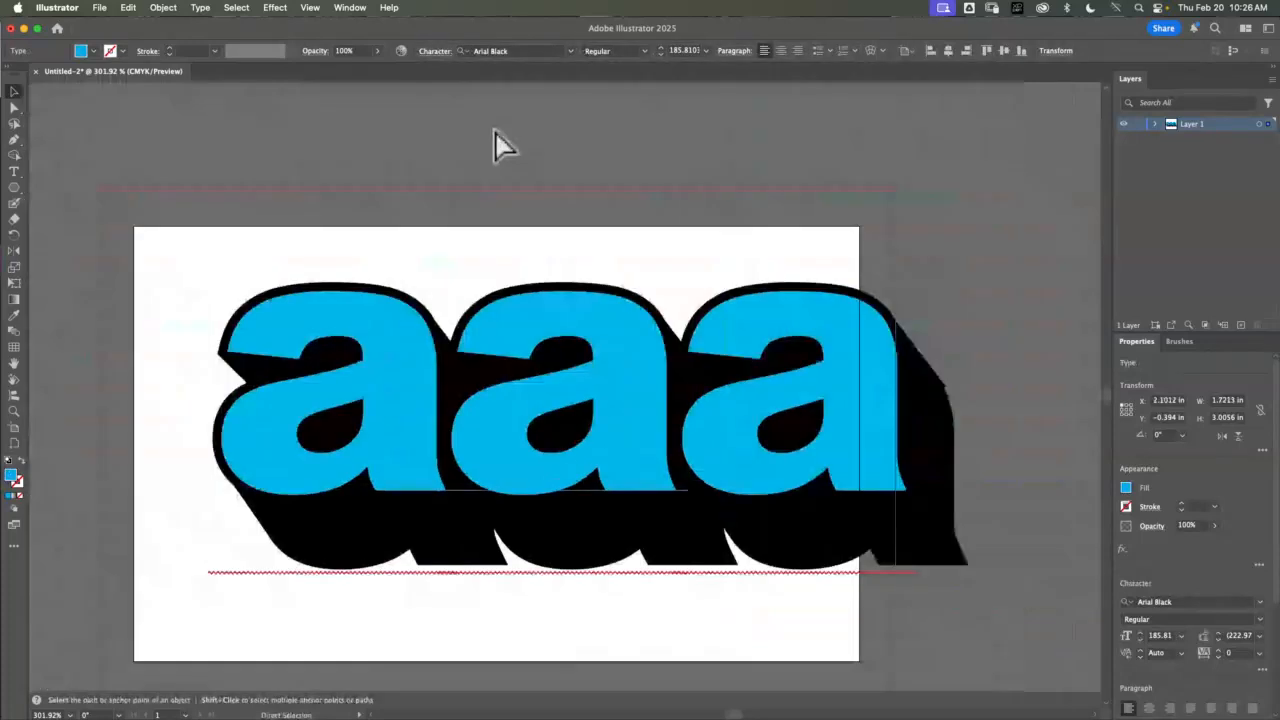
{"action": "key", "text": "v"}
{"action": "left_click", "coordinate": [557, 528]}
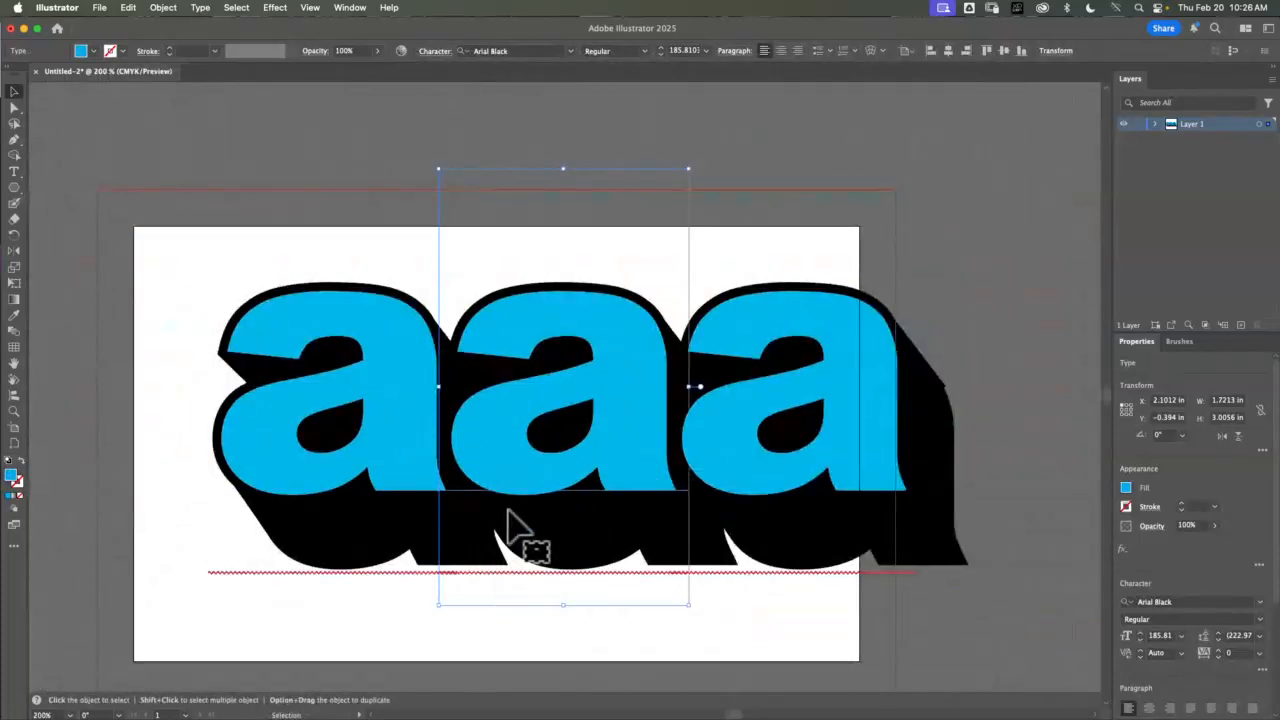
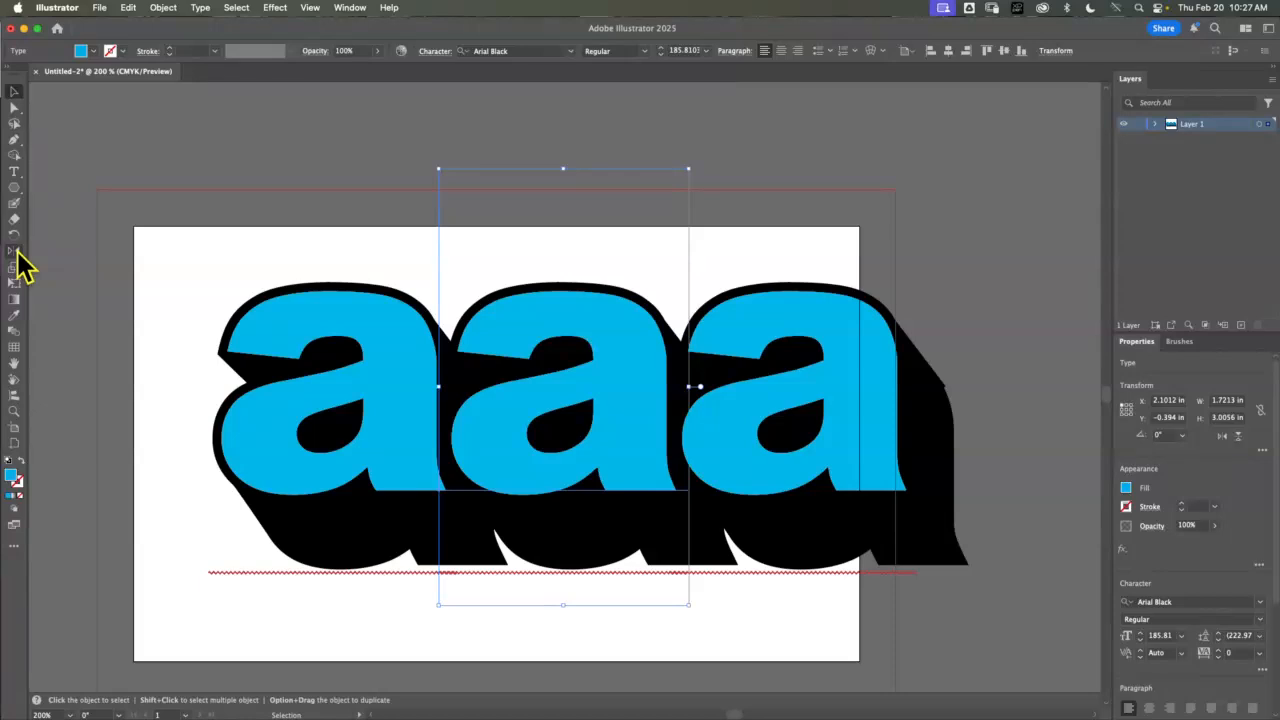
Delete the two duplicate letters with their shadows, and place two plain cyan copies of the remaining letter to its right, one above the other
{"action": "left_click", "coordinate": [596, 575], "text": "shift"}
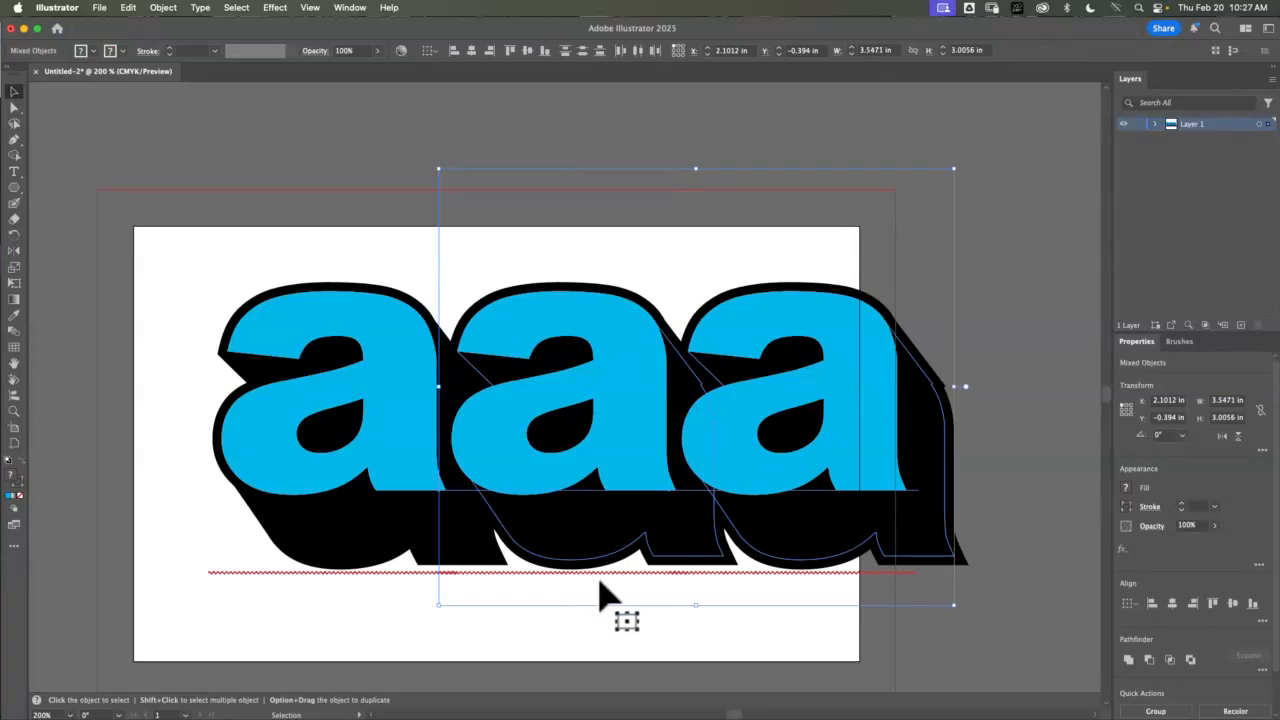
{"action": "key", "text": "Delete"}
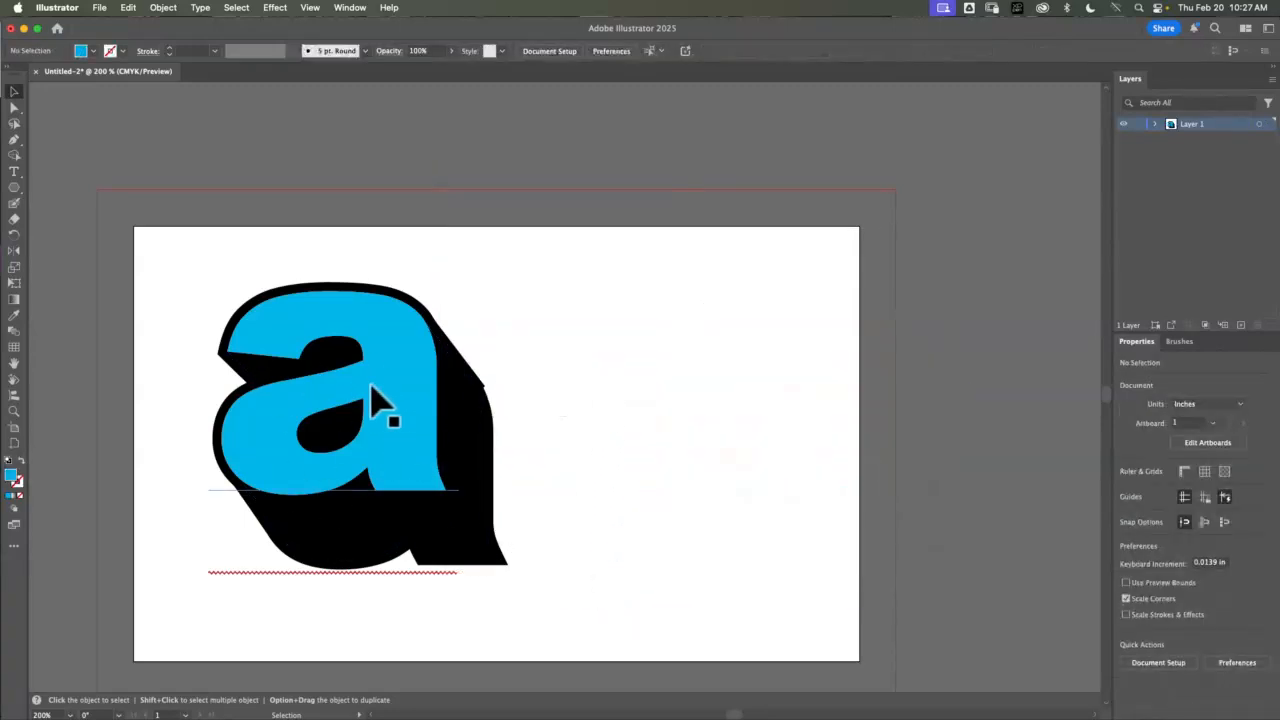
{"action": "left_click", "coordinate": [401, 430]}
{"action": "left_click_drag", "start_coordinate": [414, 449], "coordinate": [815, 229]}
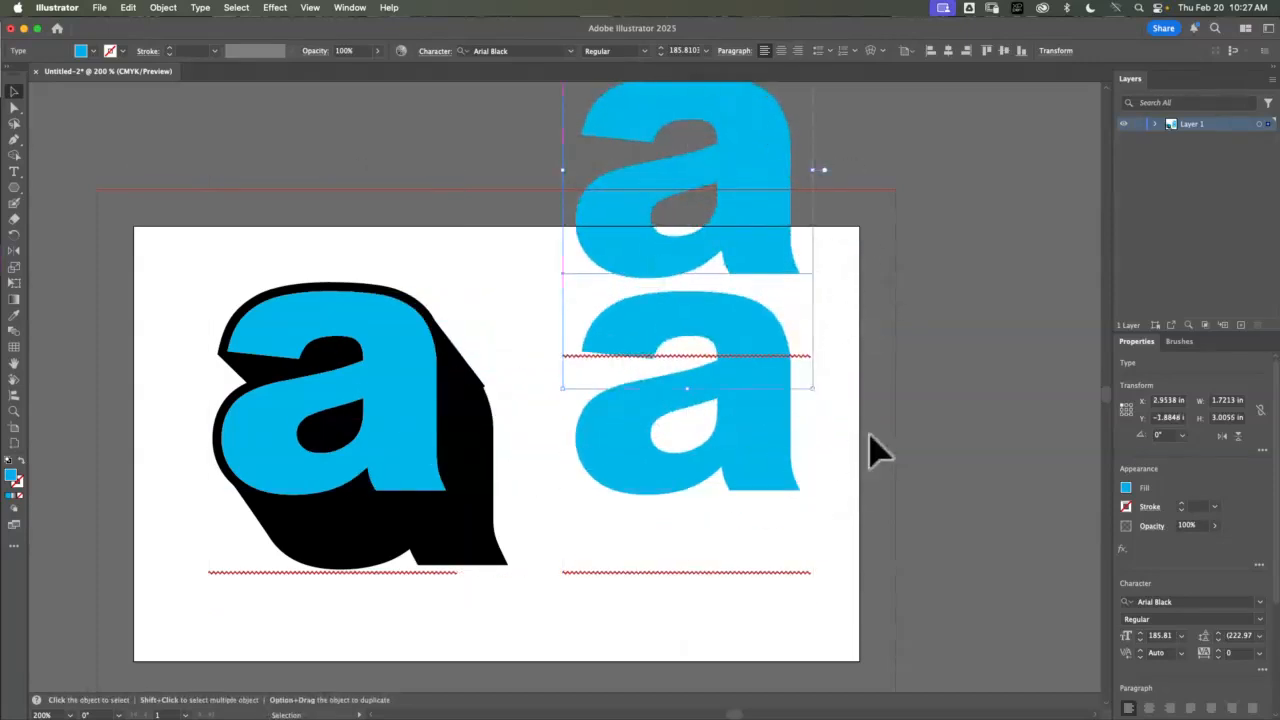
Give the lower plain cyan copy a magenta fill and a thick magenta stroke
{"action": "left_click", "coordinate": [718, 490]}
{"action": "left_click", "coordinate": [1127, 489]}
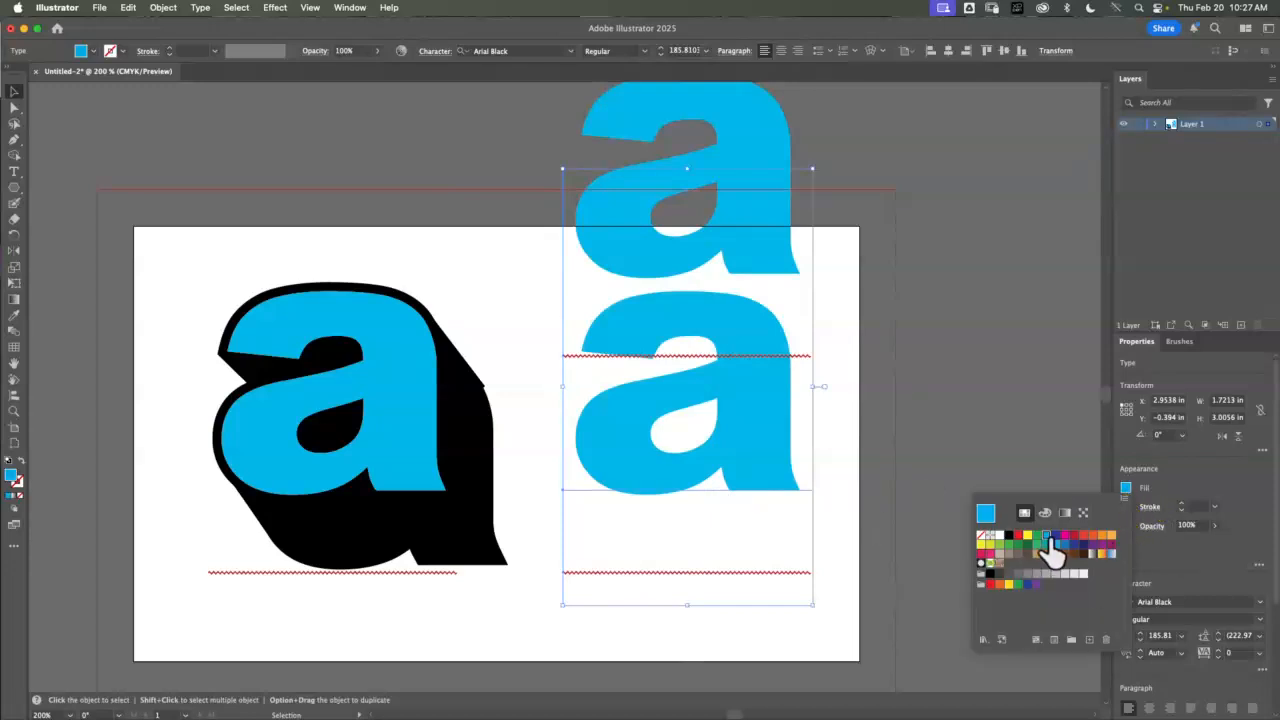
{"action": "left_click", "coordinate": [1064, 535]}
{"action": "left_click", "coordinate": [1178, 495]}
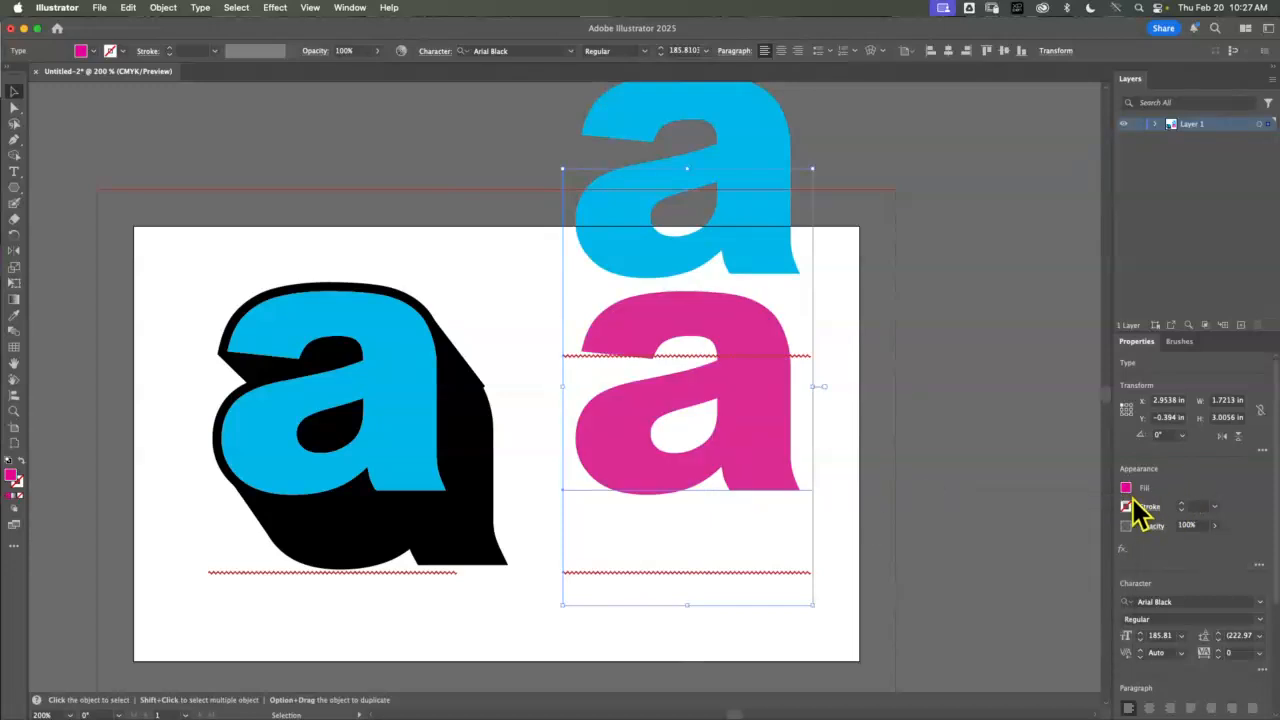
{"action": "left_click", "coordinate": [1127, 507]}
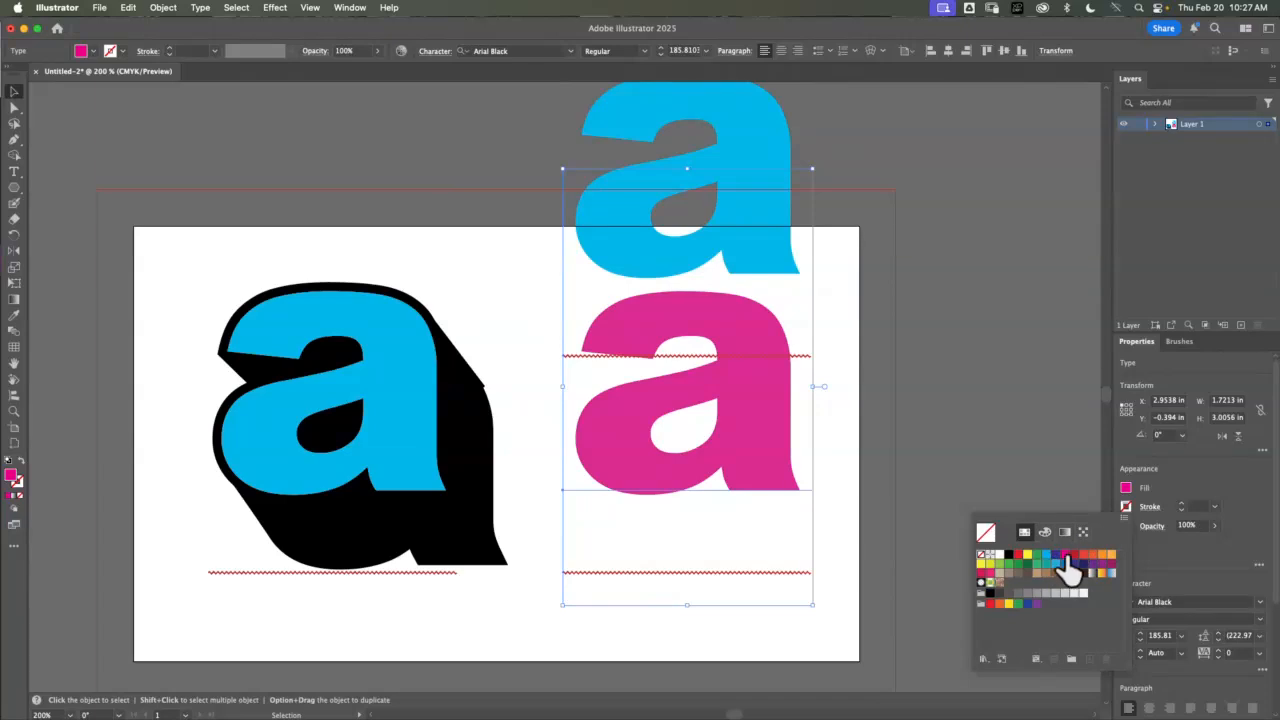
{"action": "left_click", "coordinate": [1064, 554]}
{"action": "left_click", "coordinate": [1181, 503]}
{"action": "left_click", "coordinate": [1181, 503]}
{"action": "left_click", "coordinate": [1181, 503]}
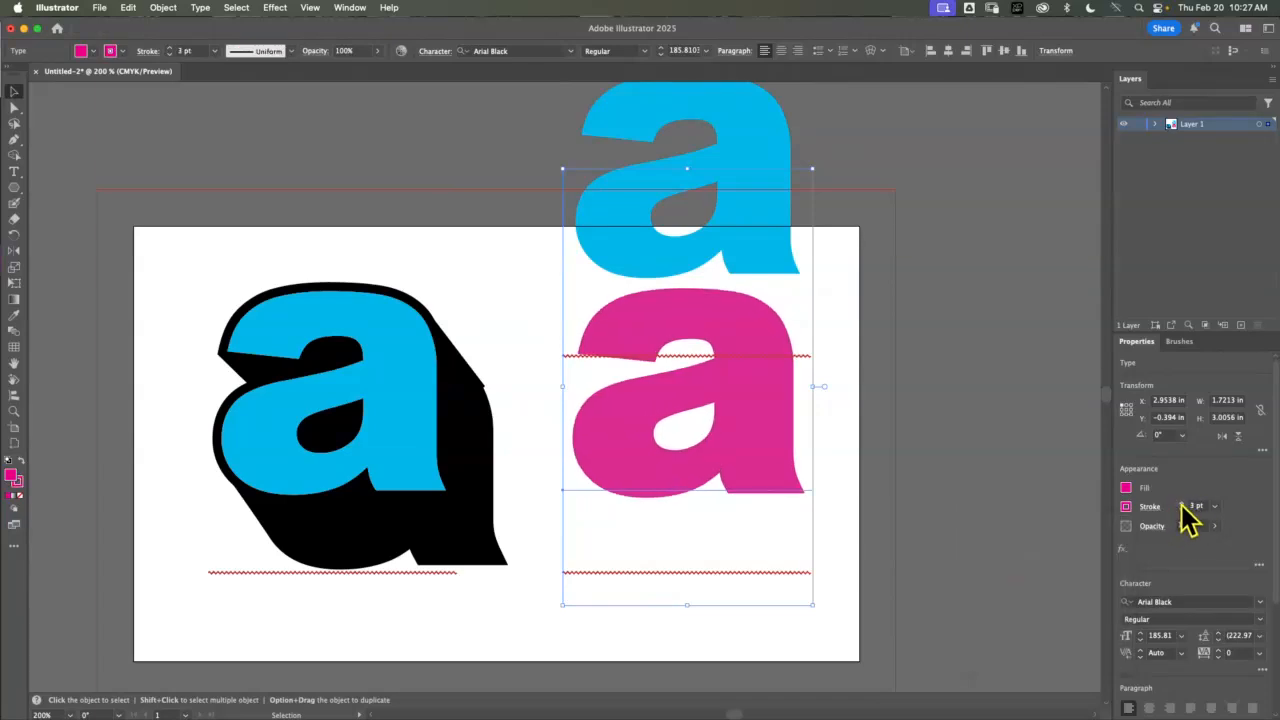
{"action": "left_click", "coordinate": [1181, 503]}
{"action": "left_click", "coordinate": [1181, 503]}
{"action": "left_click", "coordinate": [1181, 503]}
{"action": "left_click", "coordinate": [1181, 503]}
{"action": "left_click", "coordinate": [1181, 503]}
{"action": "left_click", "coordinate": [1181, 503]}
Move the upper cyan letter straight down about 1.49 in onto the magenta letter so the magenta forms its outline
{"action": "double_click", "coordinate": [771, 112]}
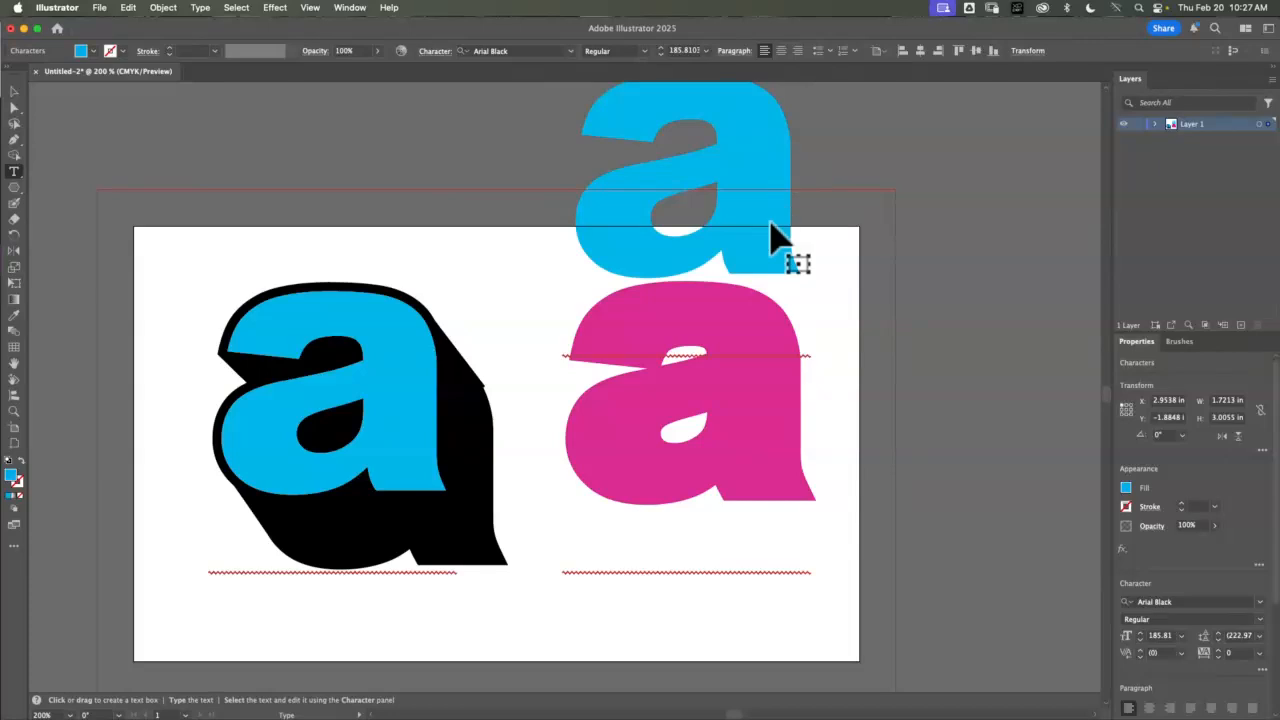
{"action": "left_click", "coordinate": [13, 92]}
{"action": "left_click_drag", "start_coordinate": [757, 171], "coordinate": [766, 380]}
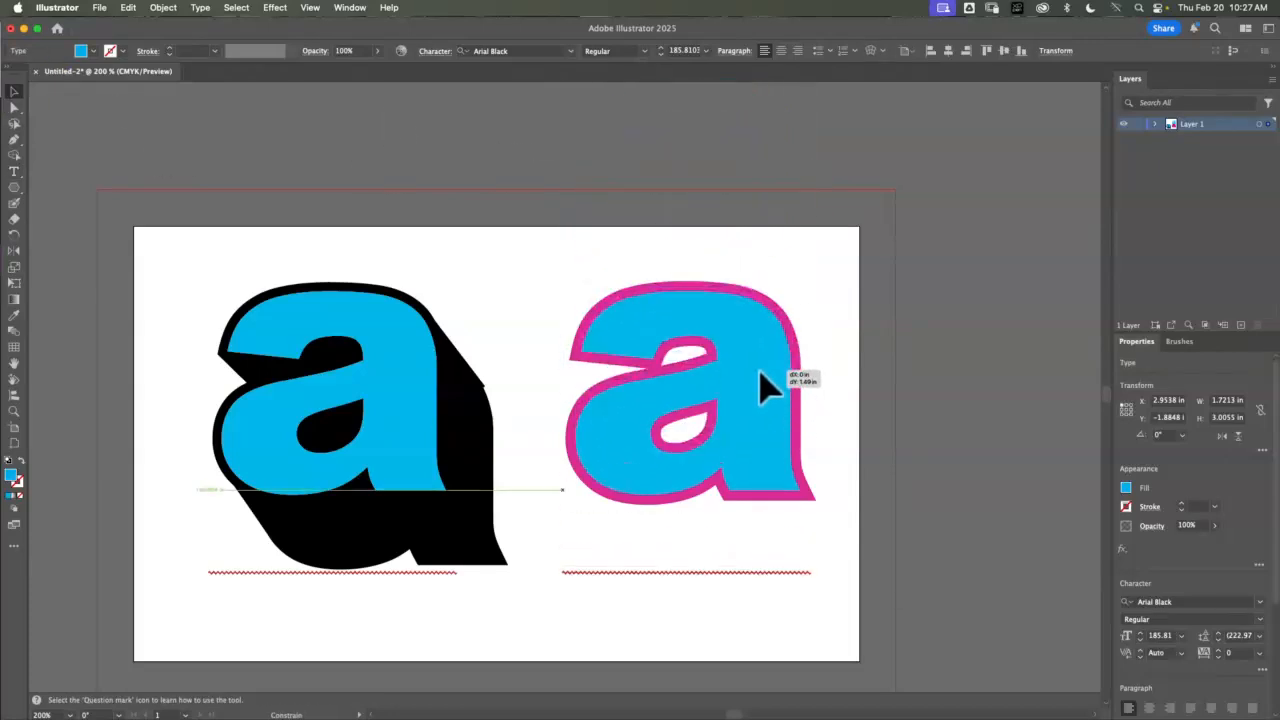
Delete all letters from the artboard and add the point text "WHOLE WORDS" in Arial Black
{"action": "left_click_drag", "start_coordinate": [880, 310], "coordinate": [139, 485]}
{"action": "key", "text": "Delete"}
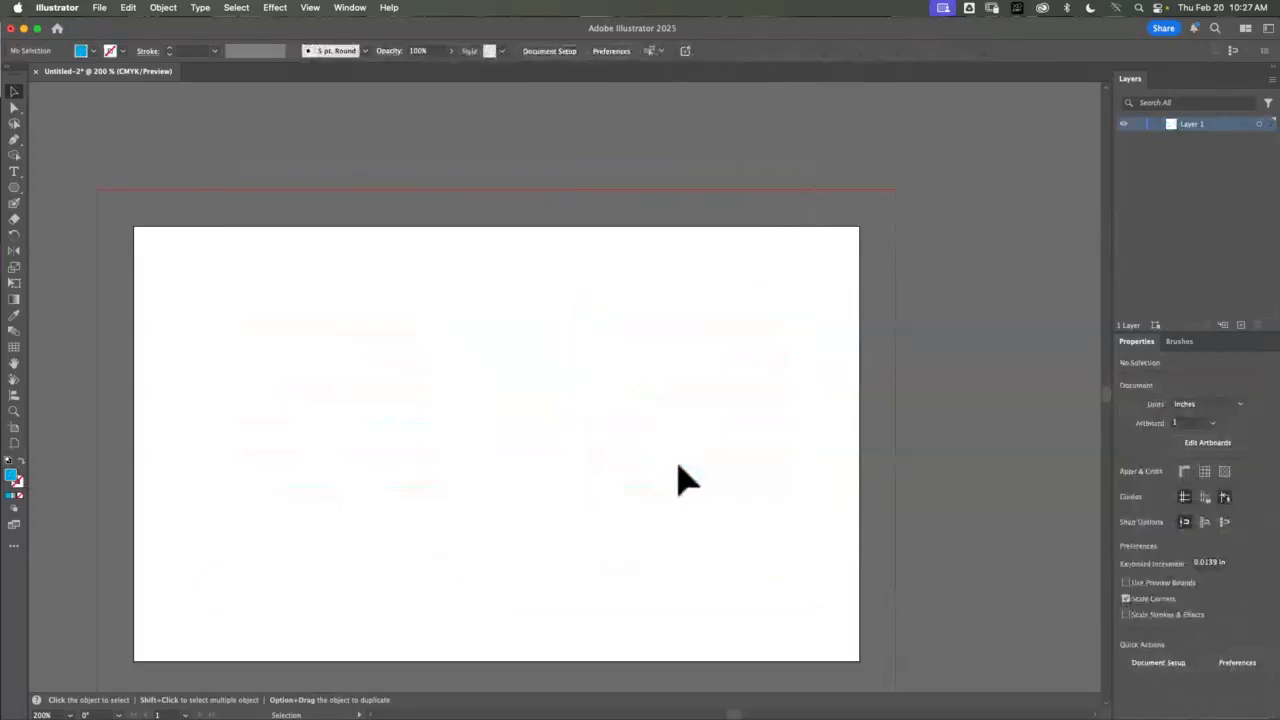
{"action": "left_click", "coordinate": [14, 171]}
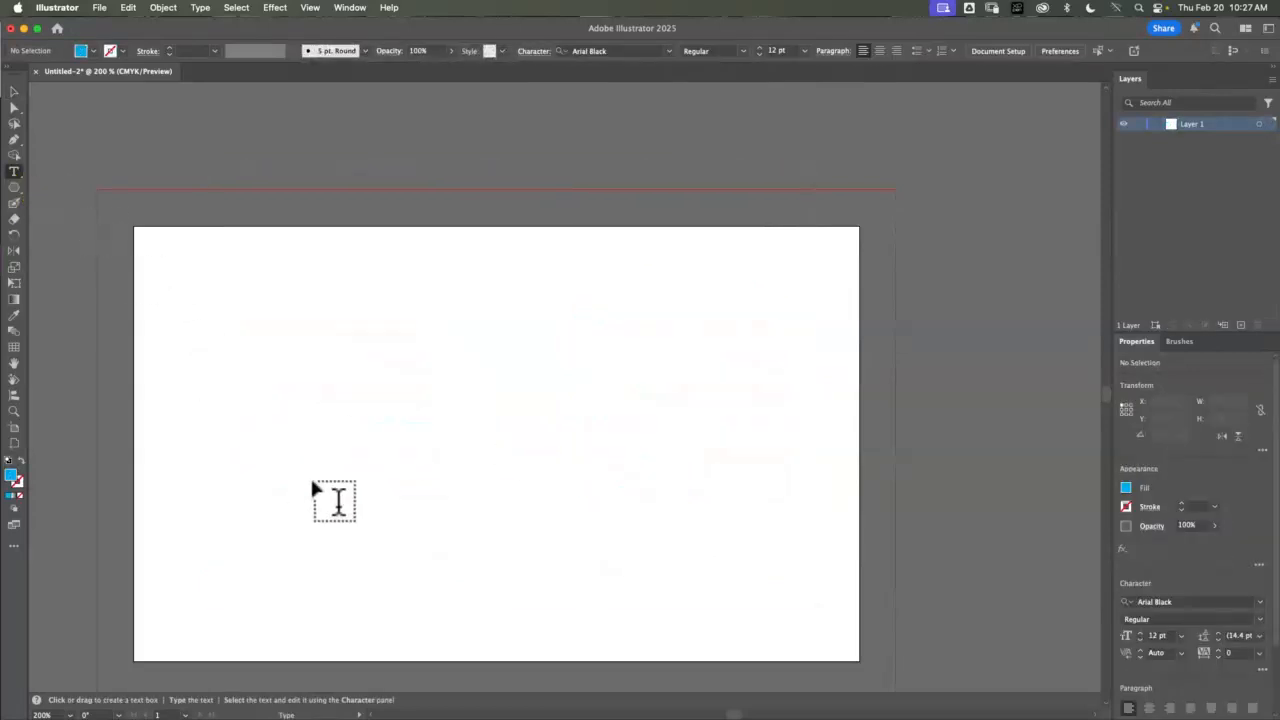
{"action": "left_click", "coordinate": [300, 393]}
{"action": "type", "text": "WH"}
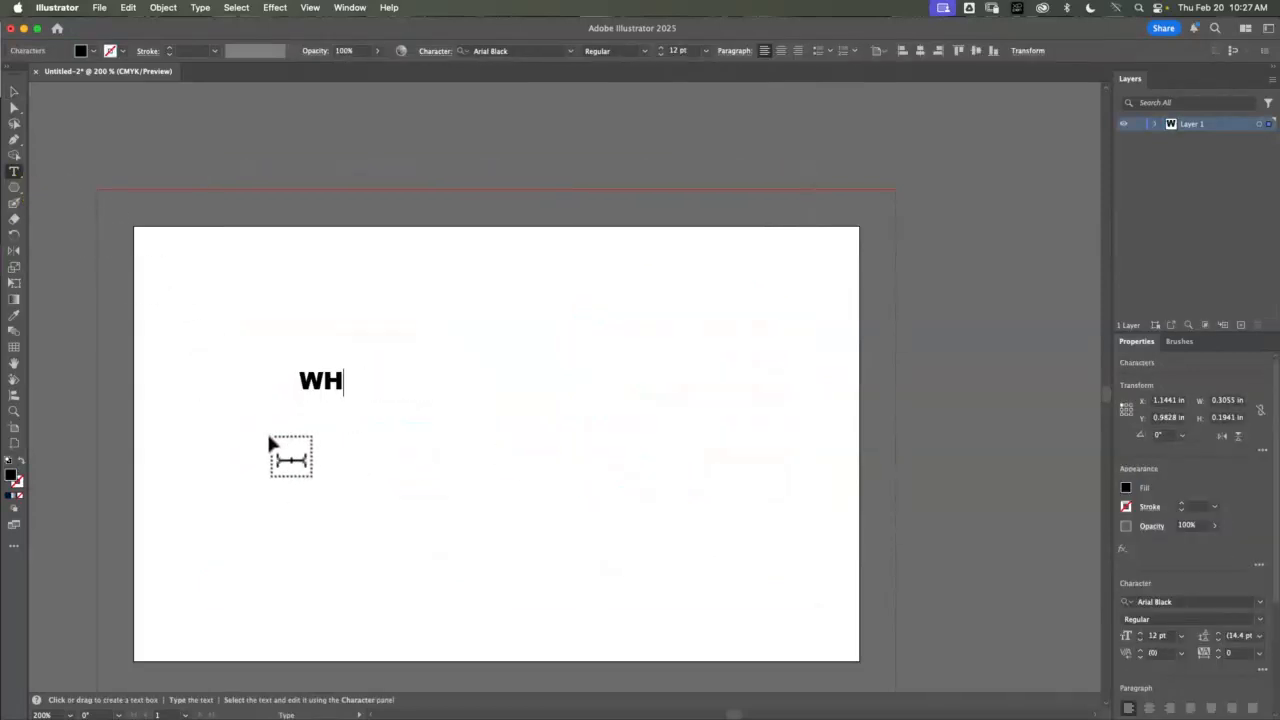
{"action": "type", "text": "OLE WORDS"}
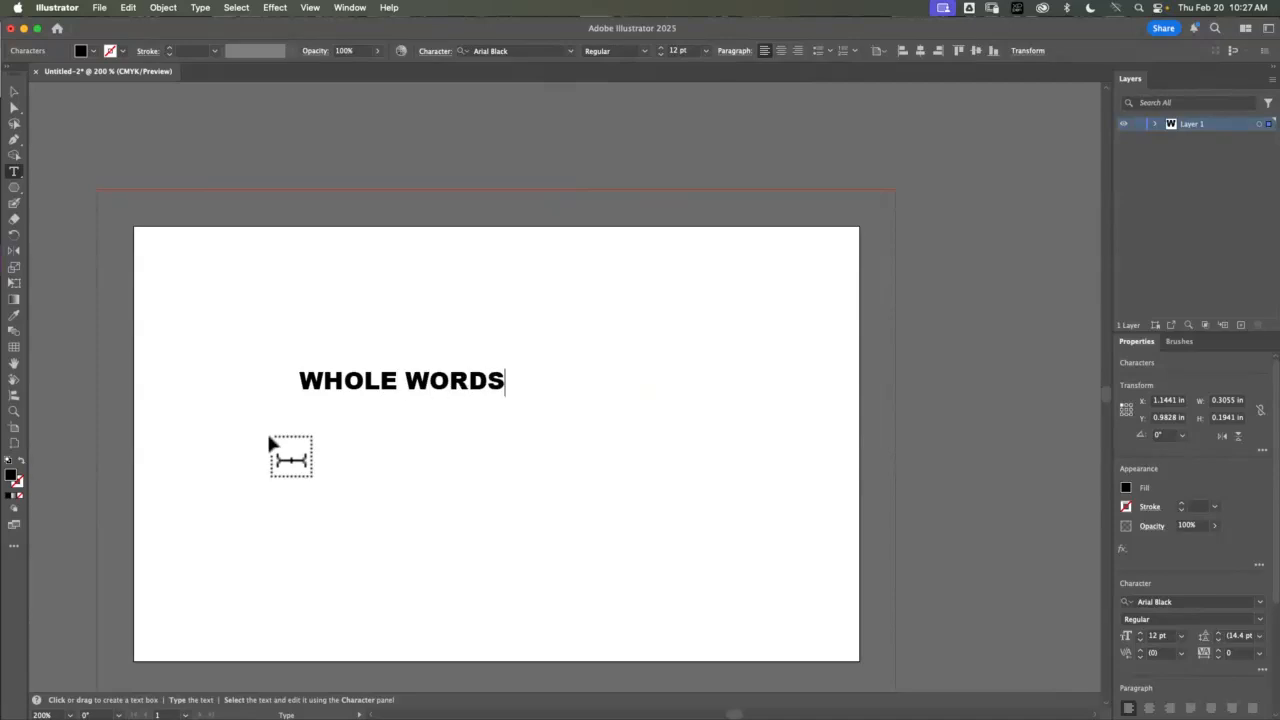
{"action": "left_click", "coordinate": [14, 92]}
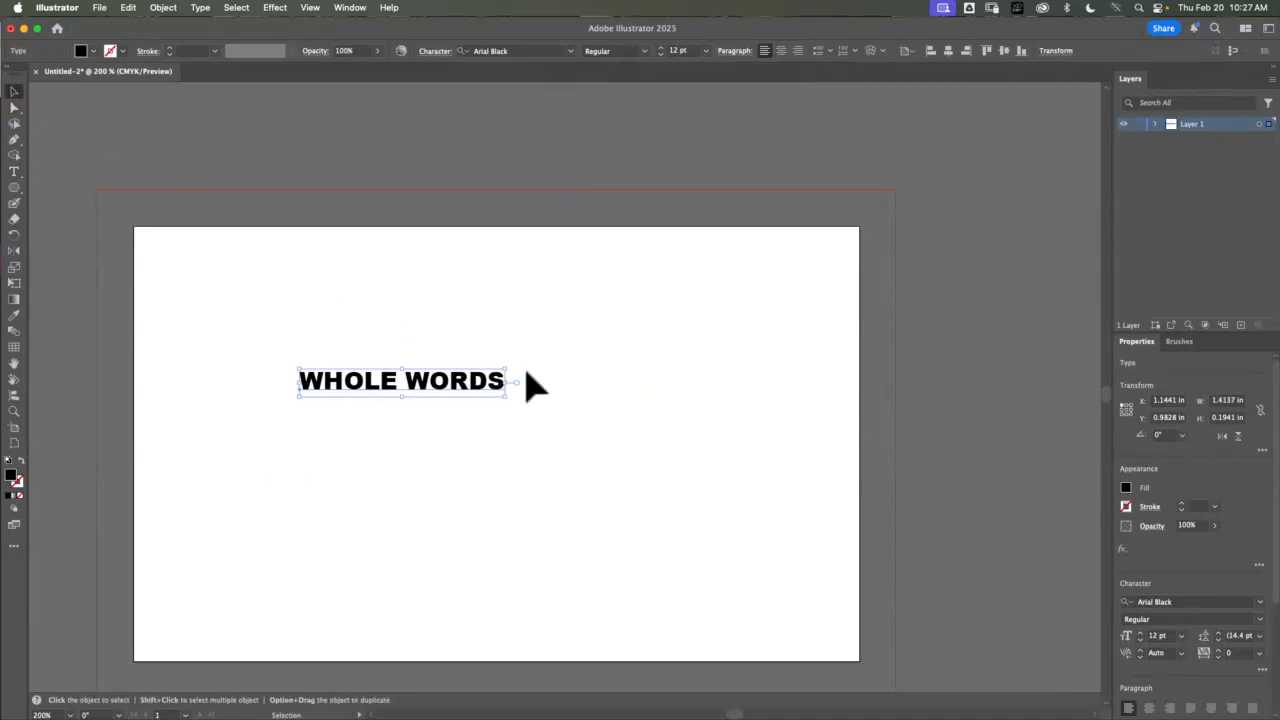
Retype the capitals after each initial in lowercase so the text reads "Whole Words"
{"action": "left_click", "coordinate": [14, 172]}
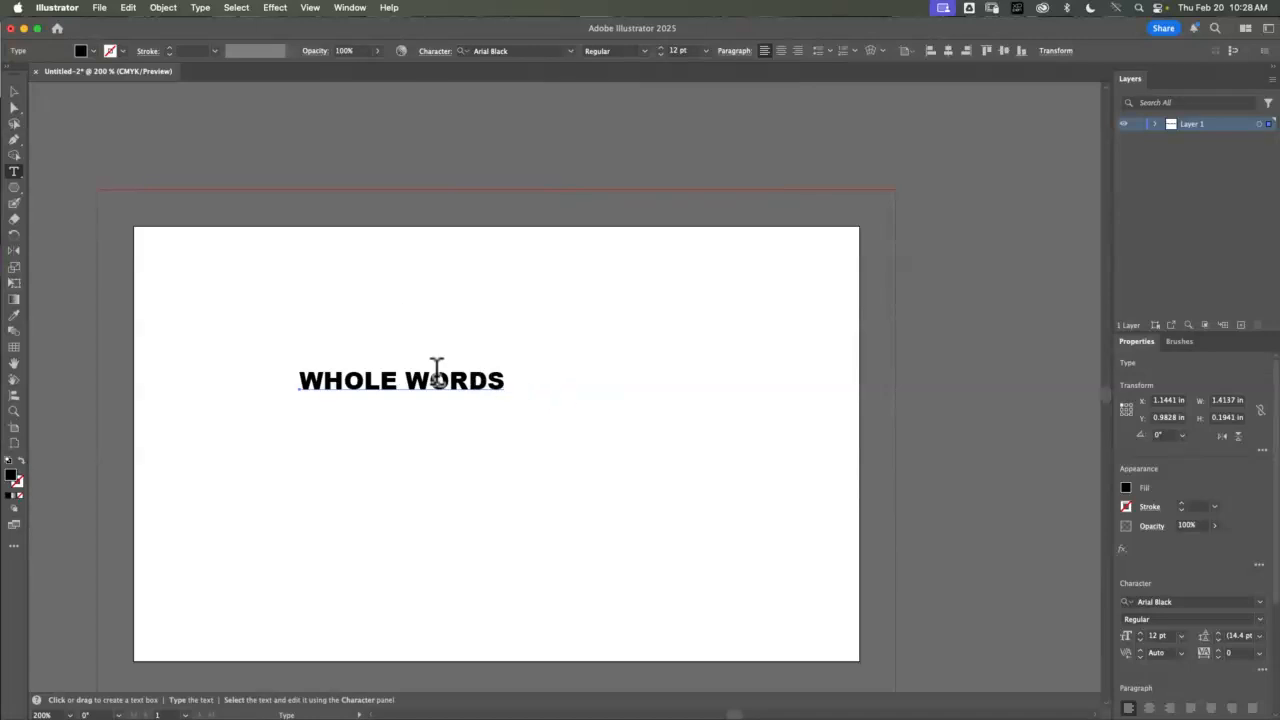
{"action": "left_click_drag", "start_coordinate": [391, 382], "coordinate": [329, 372]}
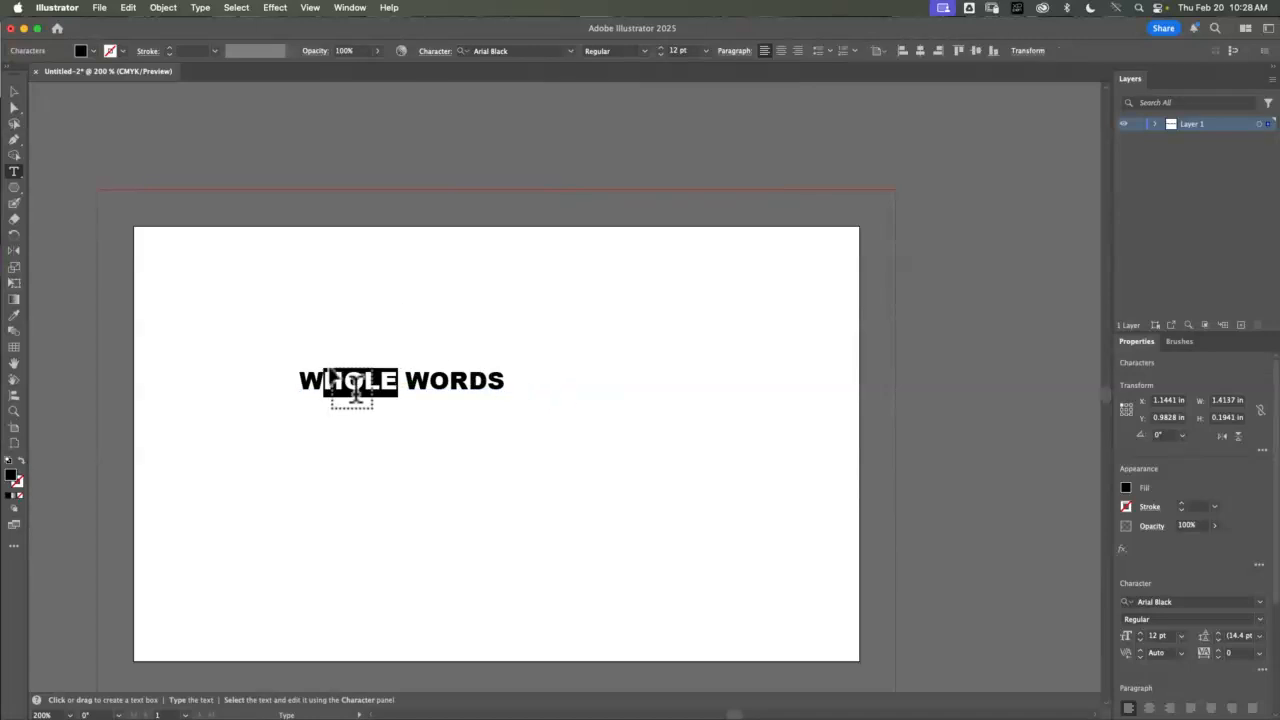
{"action": "type", "text": "hole"}
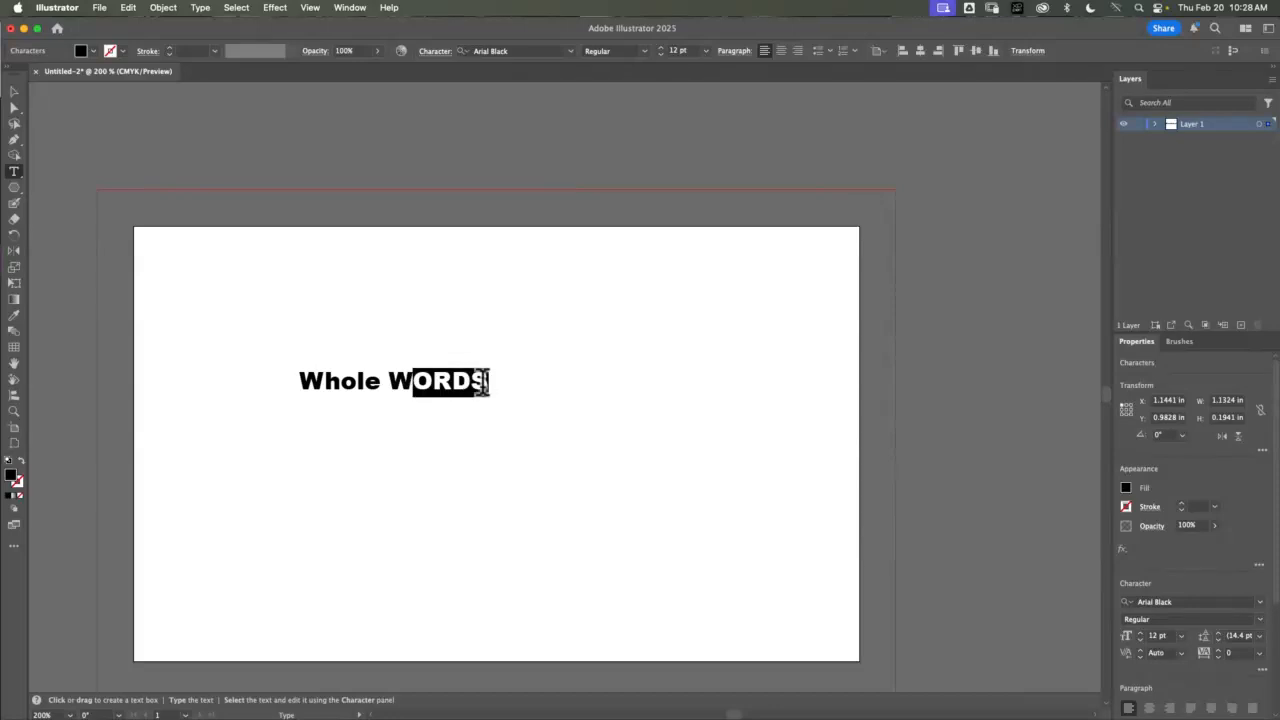
{"action": "type", "text": "ords"}
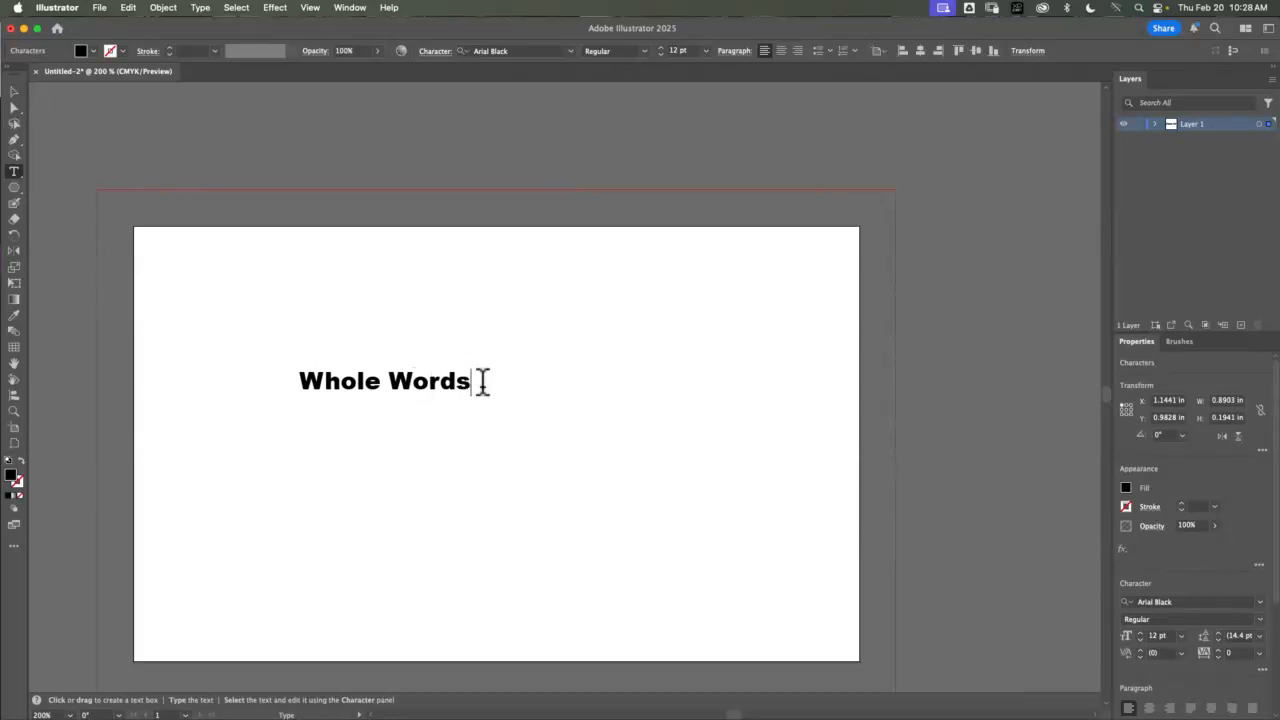
{"action": "key", "text": "Escape"}
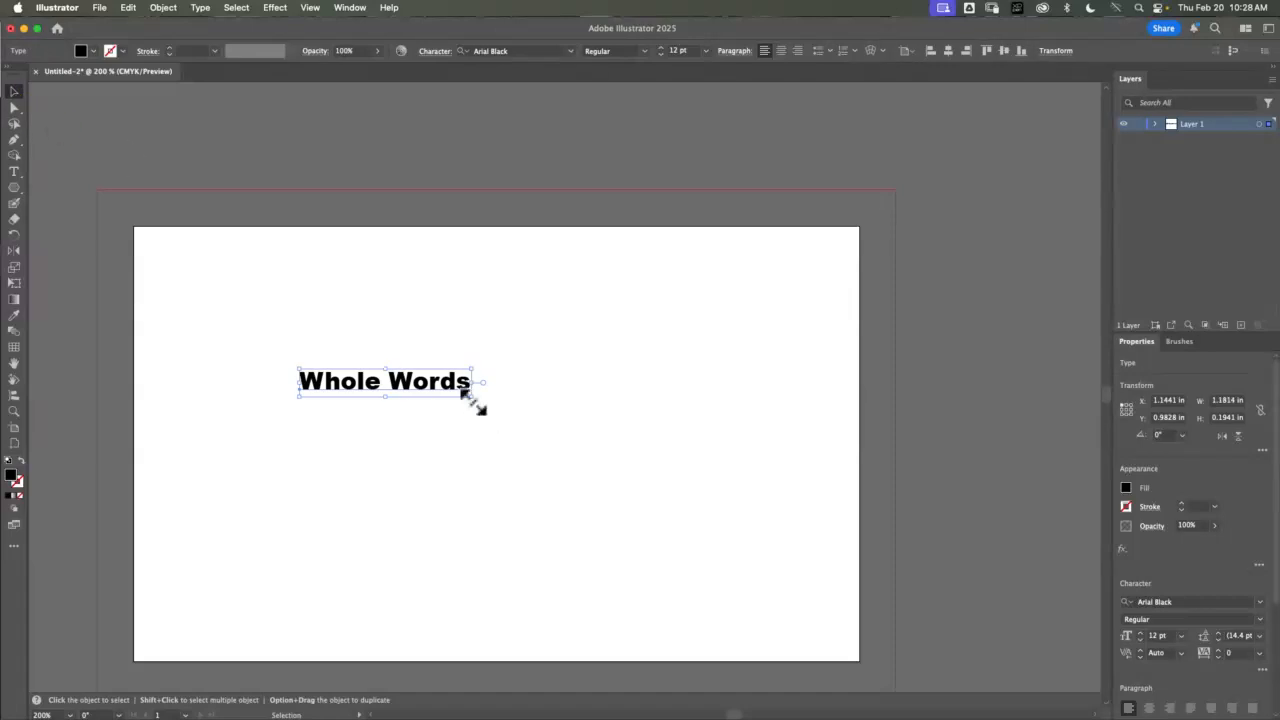
Enlarge the "Whole Words" text to about 47 pt and arrange it with a duplicate stacked on the artboard
{"action": "left_click_drag", "start_coordinate": [465, 395], "coordinate": [970, 472]}
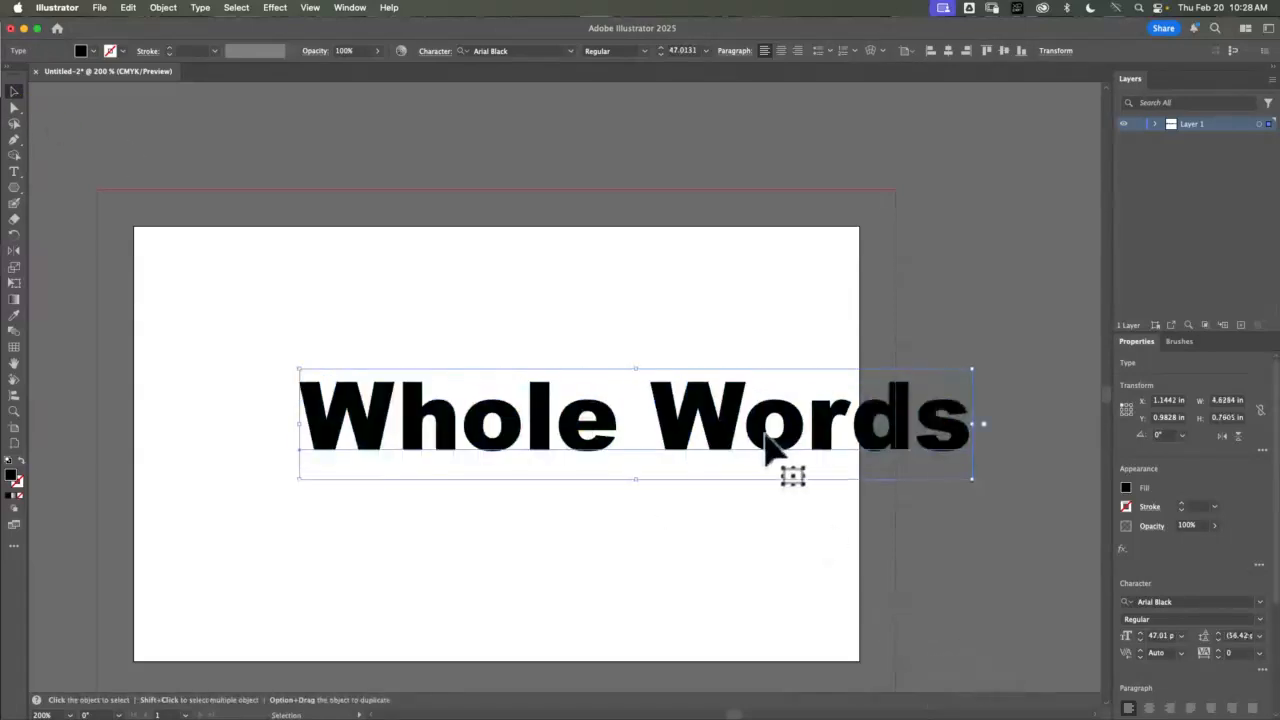
{"action": "left_click_drag", "start_coordinate": [735, 426], "coordinate": [640, 465]}
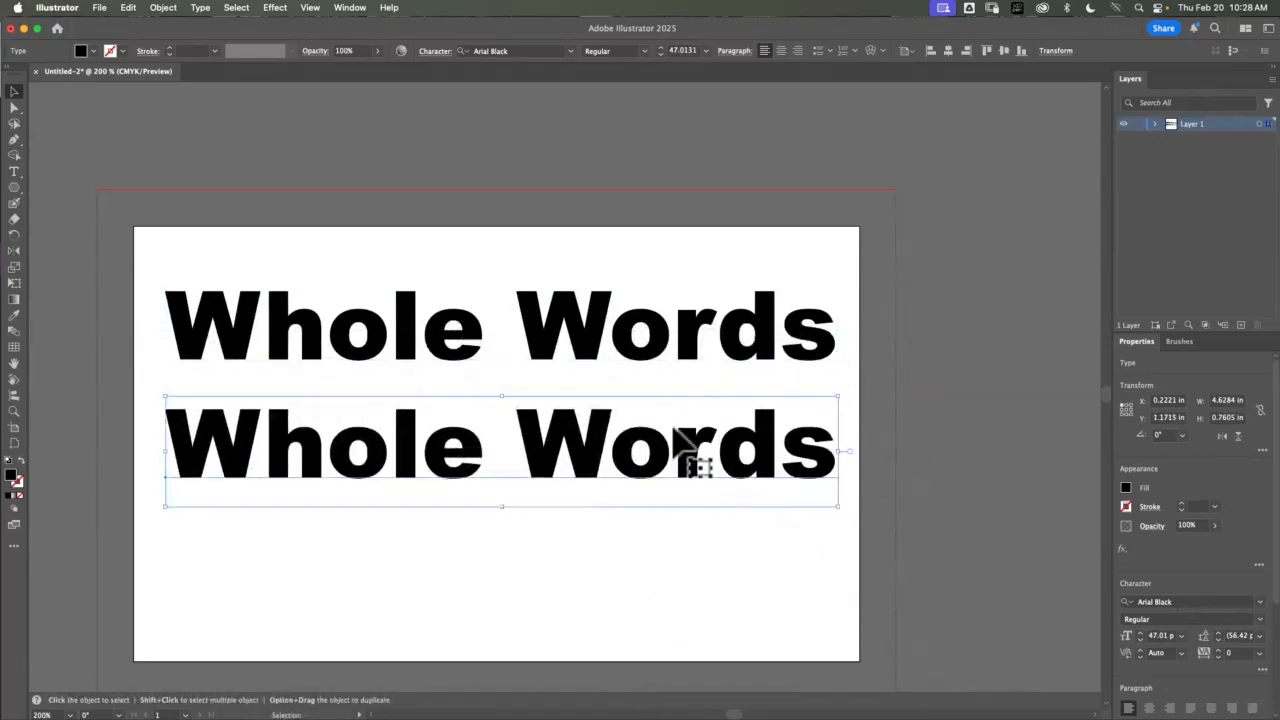
Give the upper "Whole Words" text a light orange stroke with a weight of 13 pt
{"action": "left_click", "coordinate": [692, 346]}
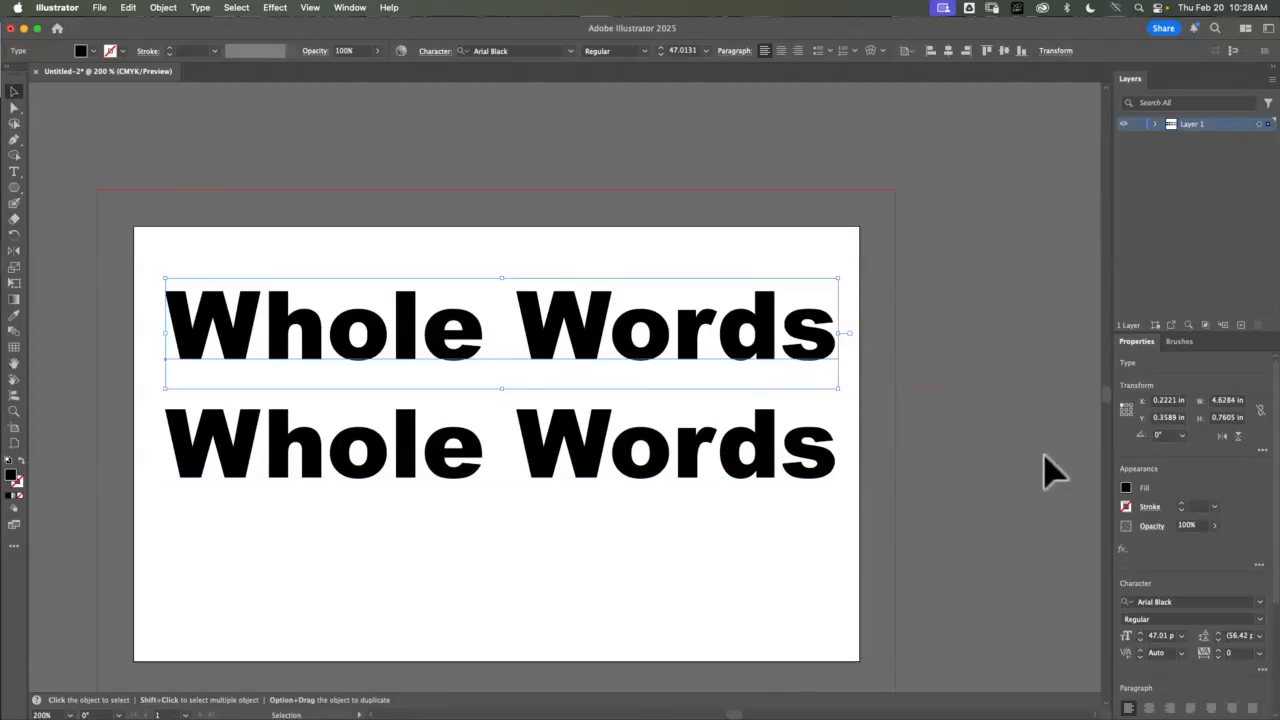
{"action": "left_click", "coordinate": [1127, 490]}
{"action": "left_click", "coordinate": [1127, 507]}
{"action": "left_click", "coordinate": [1127, 507]}
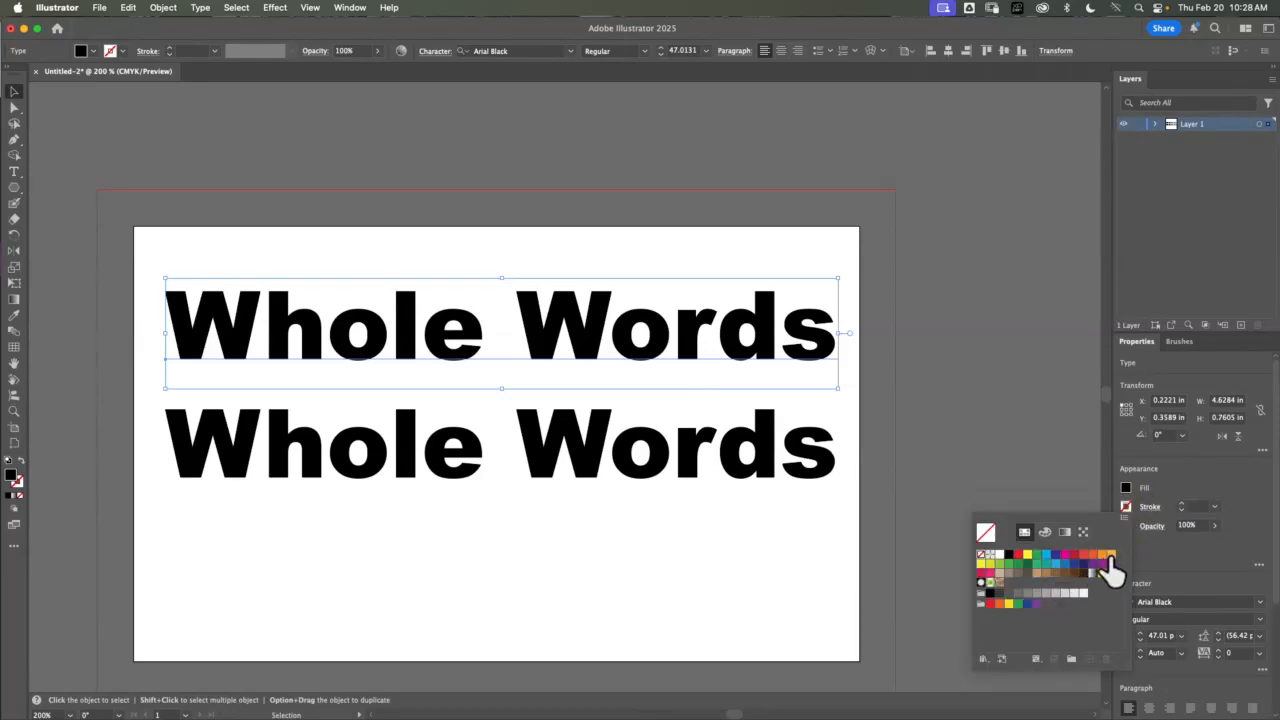
{"action": "left_click", "coordinate": [1104, 556]}
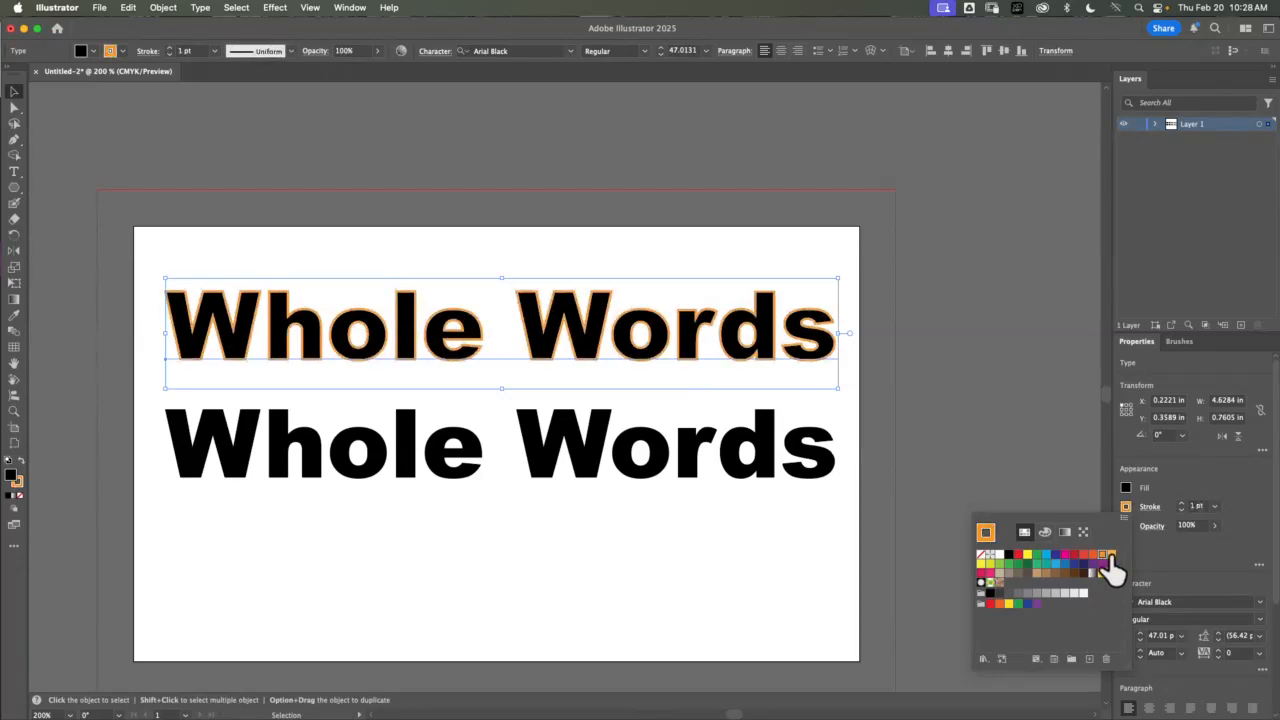
{"action": "left_click", "coordinate": [1183, 503]}
{"action": "left_click", "coordinate": [1183, 503]}
{"action": "left_click", "coordinate": [1184, 503]}
{"action": "left_click", "coordinate": [1184, 503]}
{"action": "left_click", "coordinate": [1184, 503]}
{"action": "left_click", "coordinate": [1184, 503]}
{"action": "left_click", "coordinate": [1184, 503]}
{"action": "left_click", "coordinate": [1184, 503]}
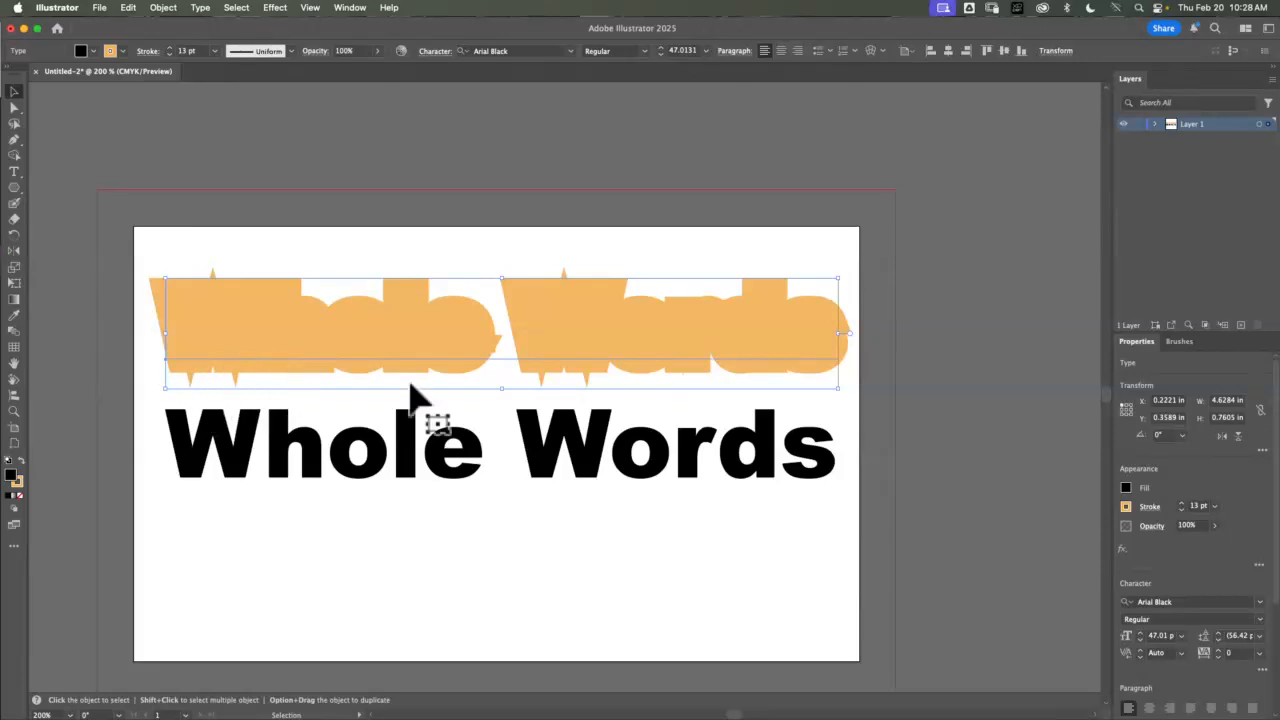
Try a round cap and round corners on the orange stroke, and switch the corners back to miter join
{"action": "left_click", "coordinate": [14, 411]}
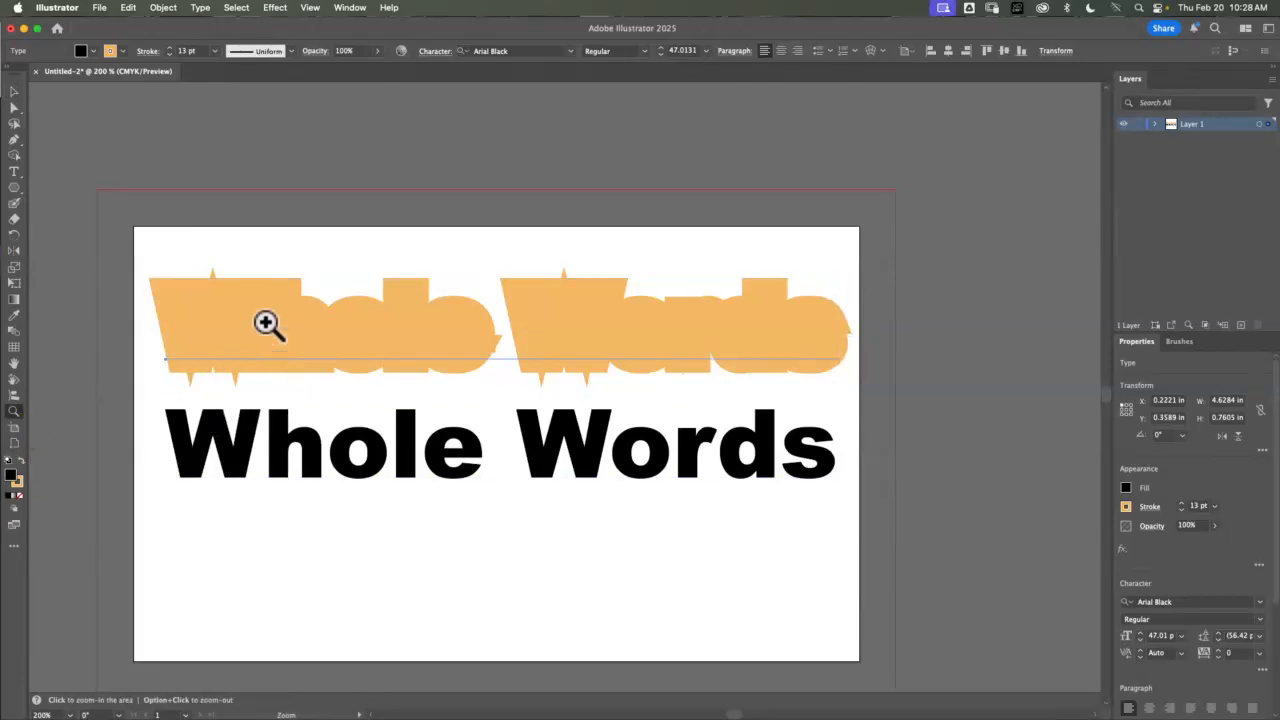
{"action": "left_click_drag", "start_coordinate": [224, 316], "coordinate": [383, 300]}
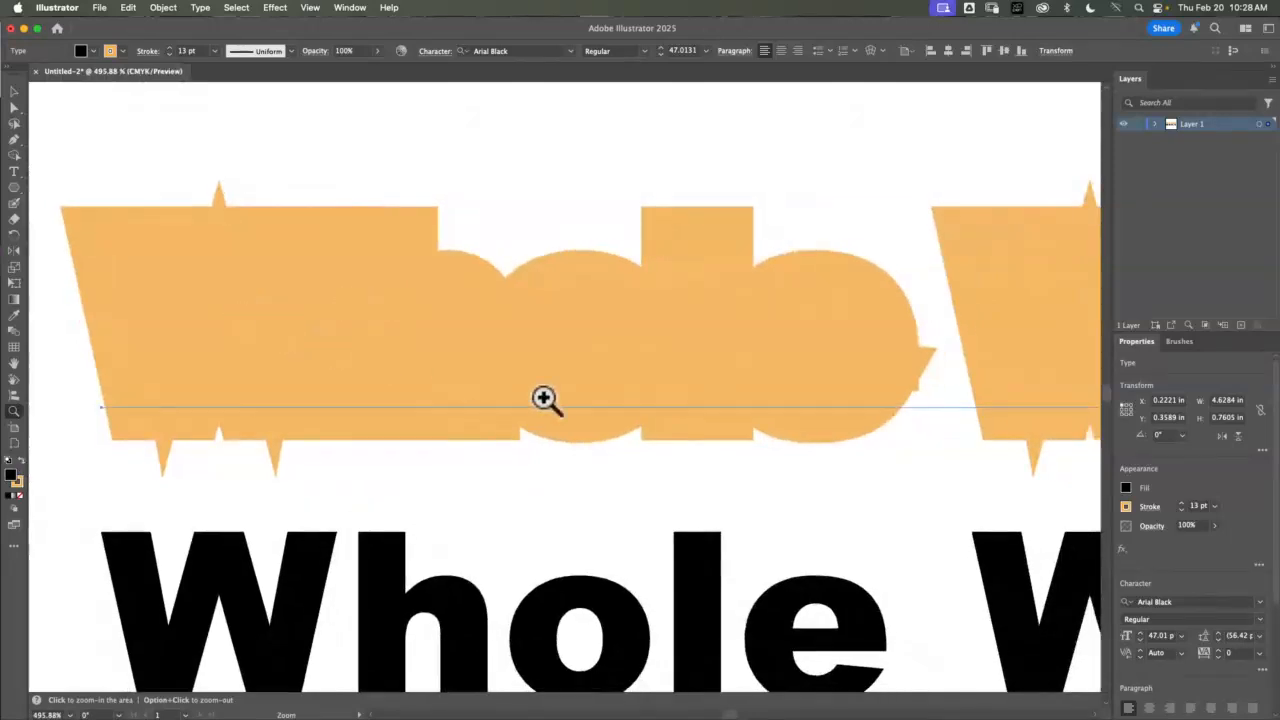
{"action": "left_click", "coordinate": [1150, 508]}
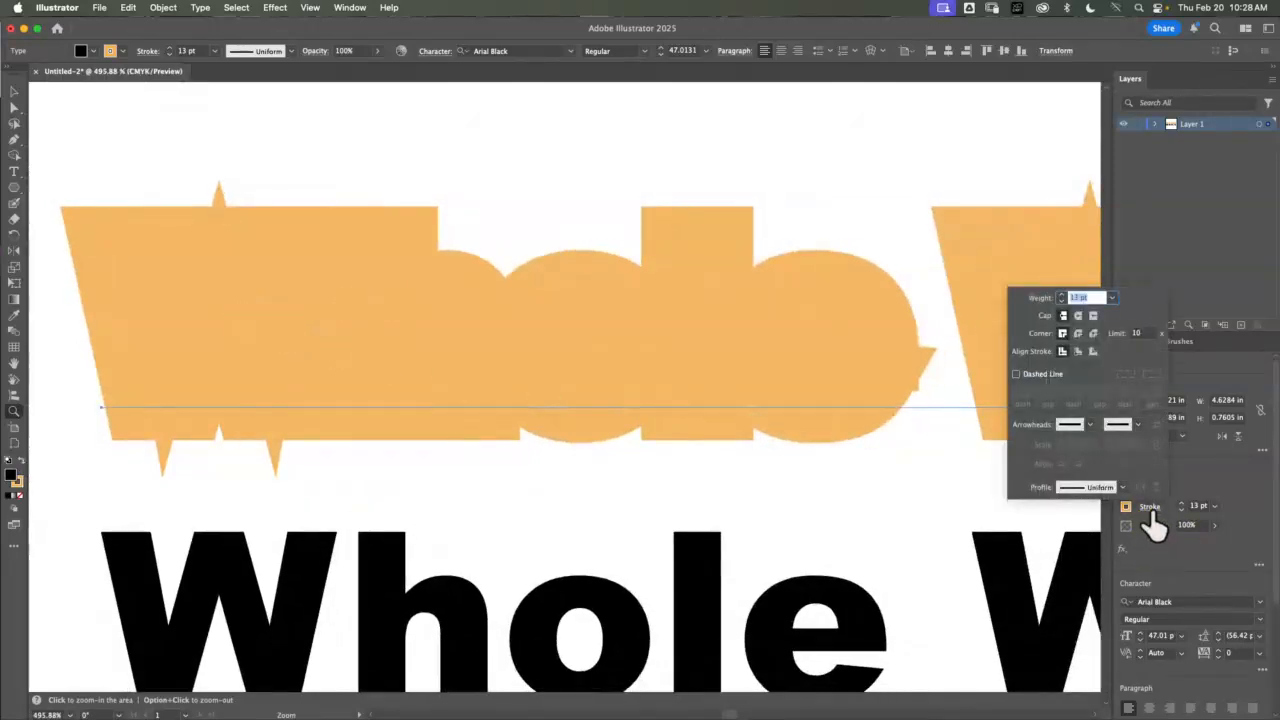
{"action": "left_click", "coordinate": [1078, 315]}
{"action": "left_click", "coordinate": [1079, 333]}
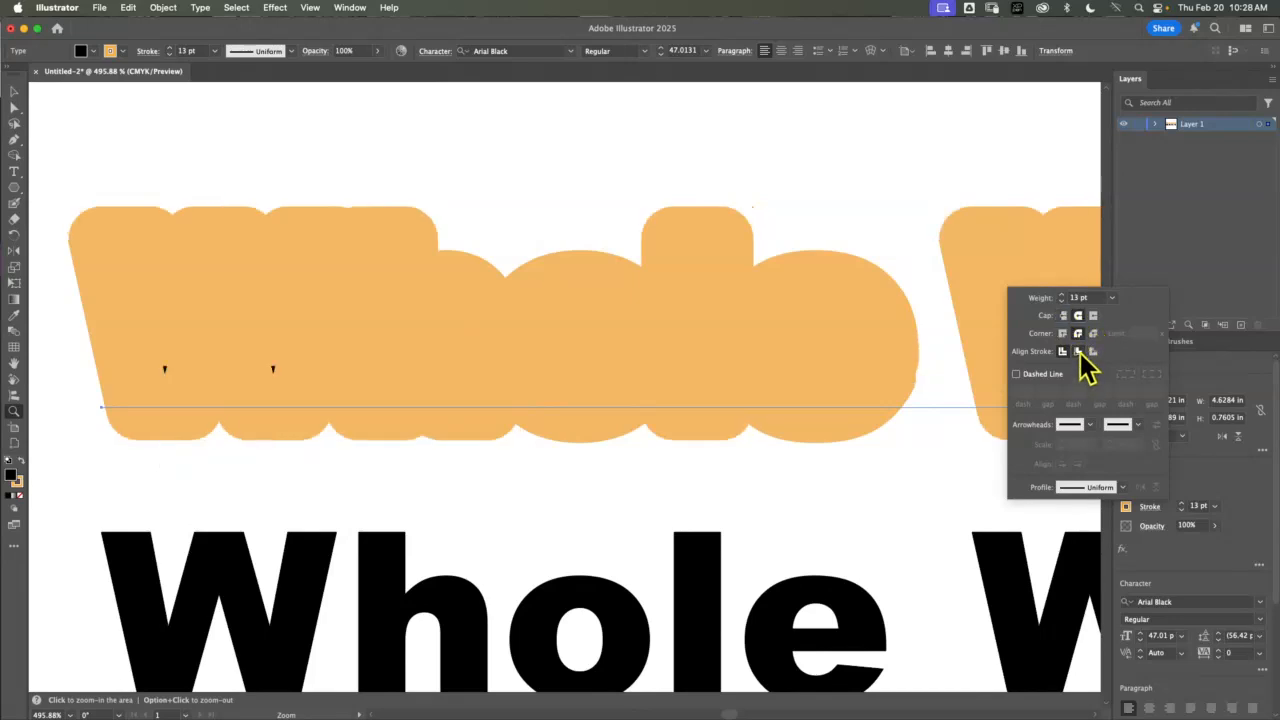
{"action": "left_click", "coordinate": [1063, 334]}
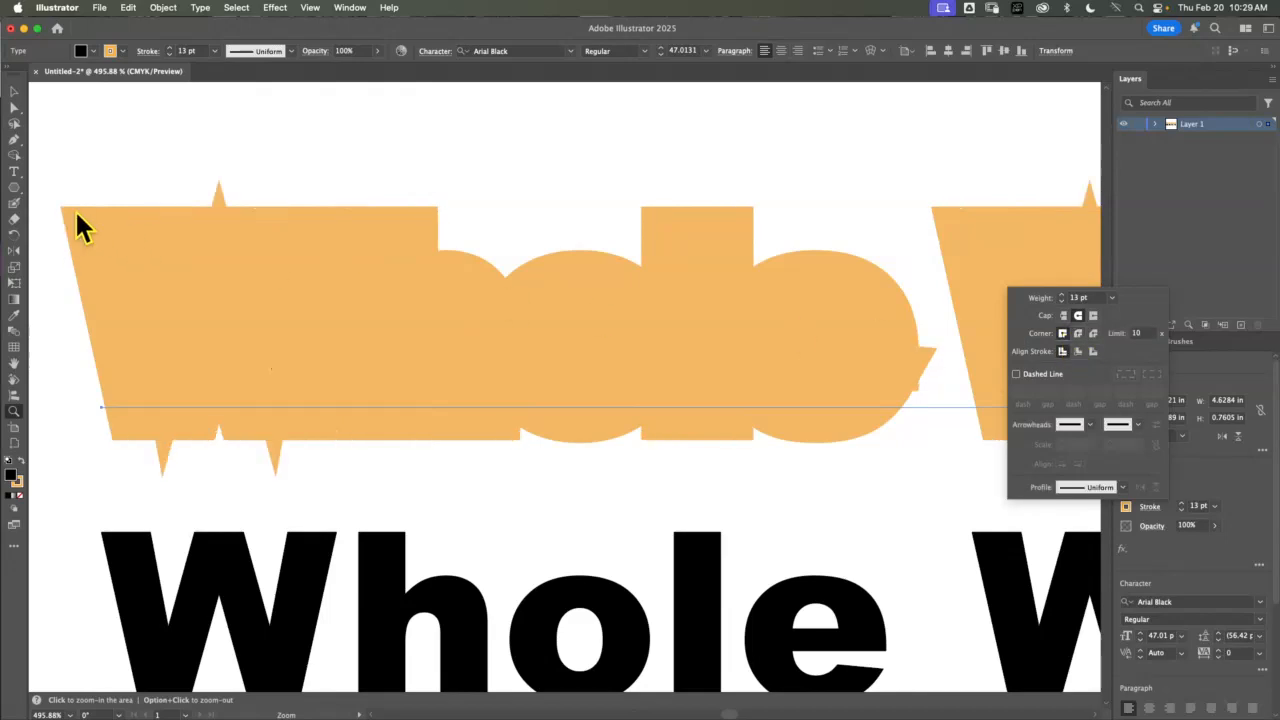
{"action": "left_click", "coordinate": [1190, 522]}
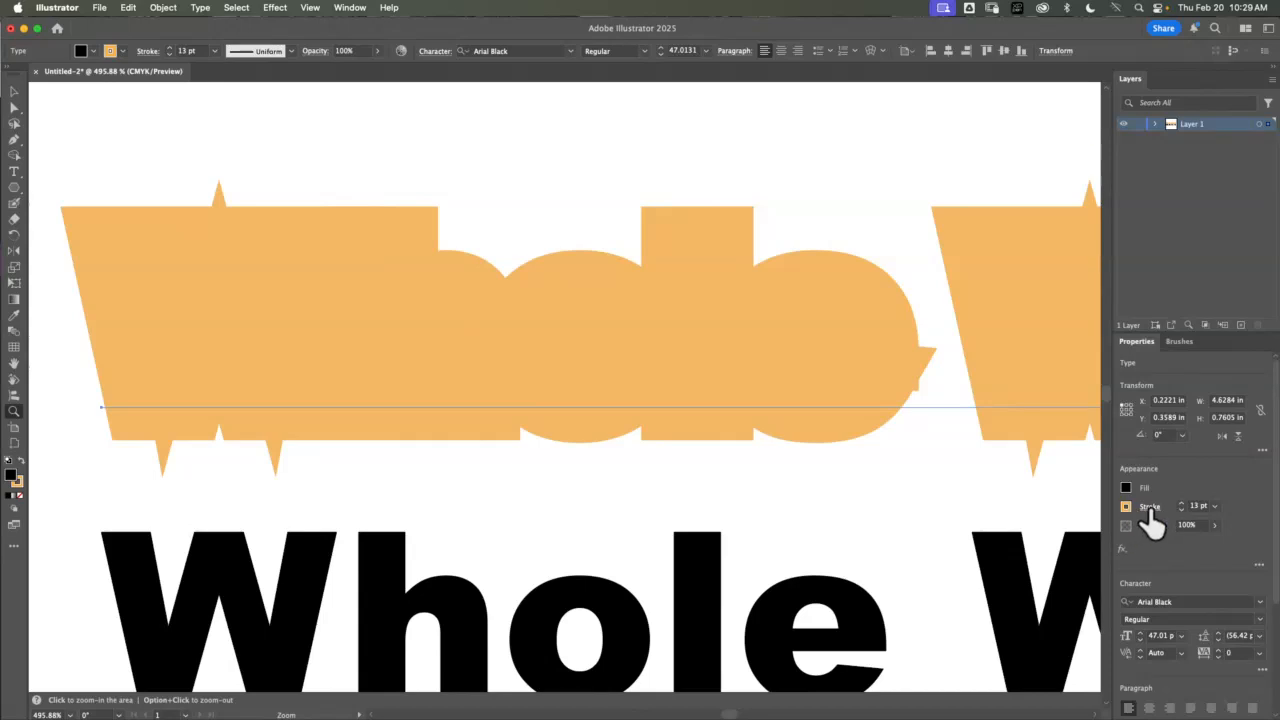
Set the orange stroke to a butt cap with round join corners
{"action": "left_click", "coordinate": [1152, 508]}
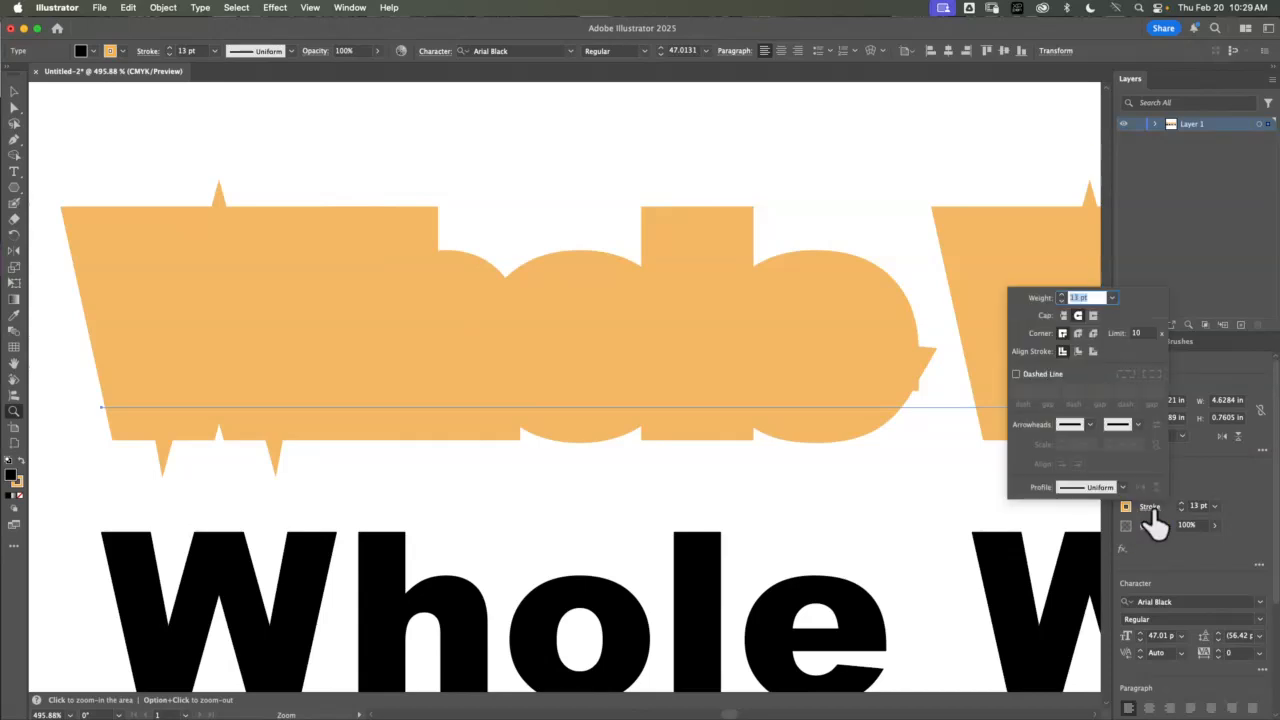
{"action": "left_click", "coordinate": [1064, 316]}
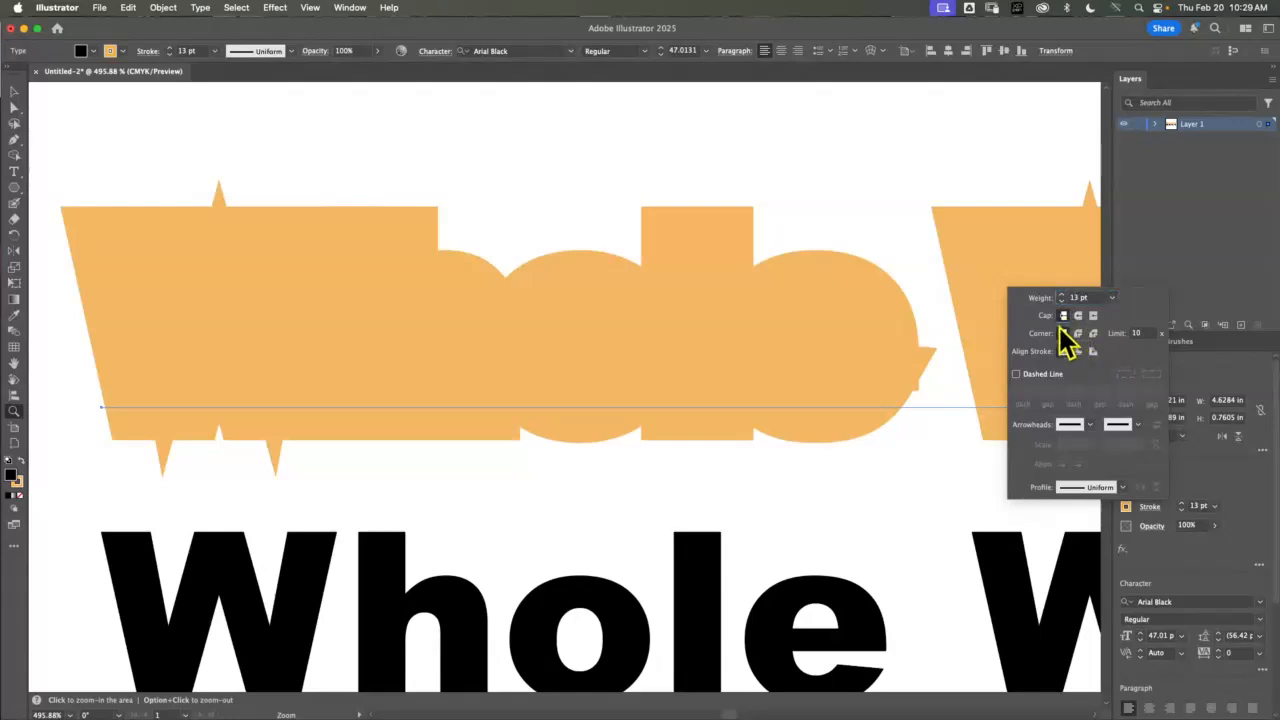
{"action": "left_click", "coordinate": [1078, 333]}
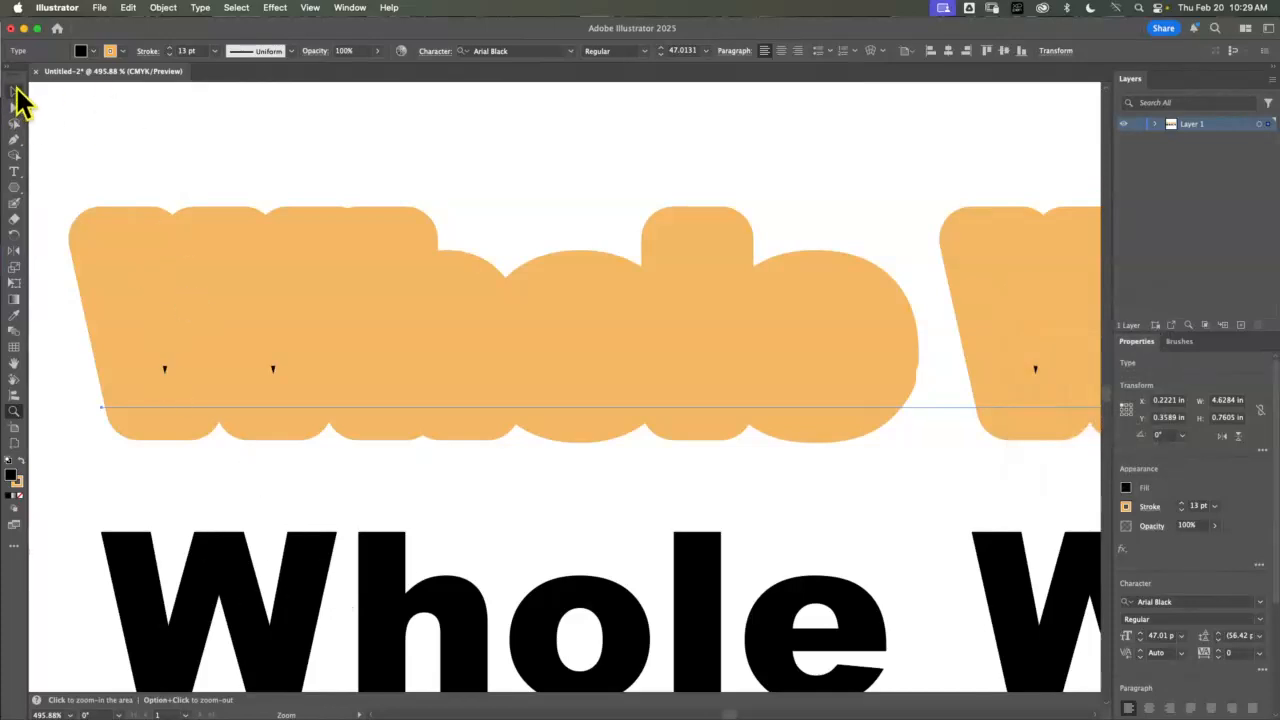
Move the plain black "Whole Words" text up onto the orange stroked text so the stroke outlines the words
{"action": "left_click", "coordinate": [15, 91]}
{"action": "left_click_drag", "start_coordinate": [314, 623], "coordinate": [296, 300]}
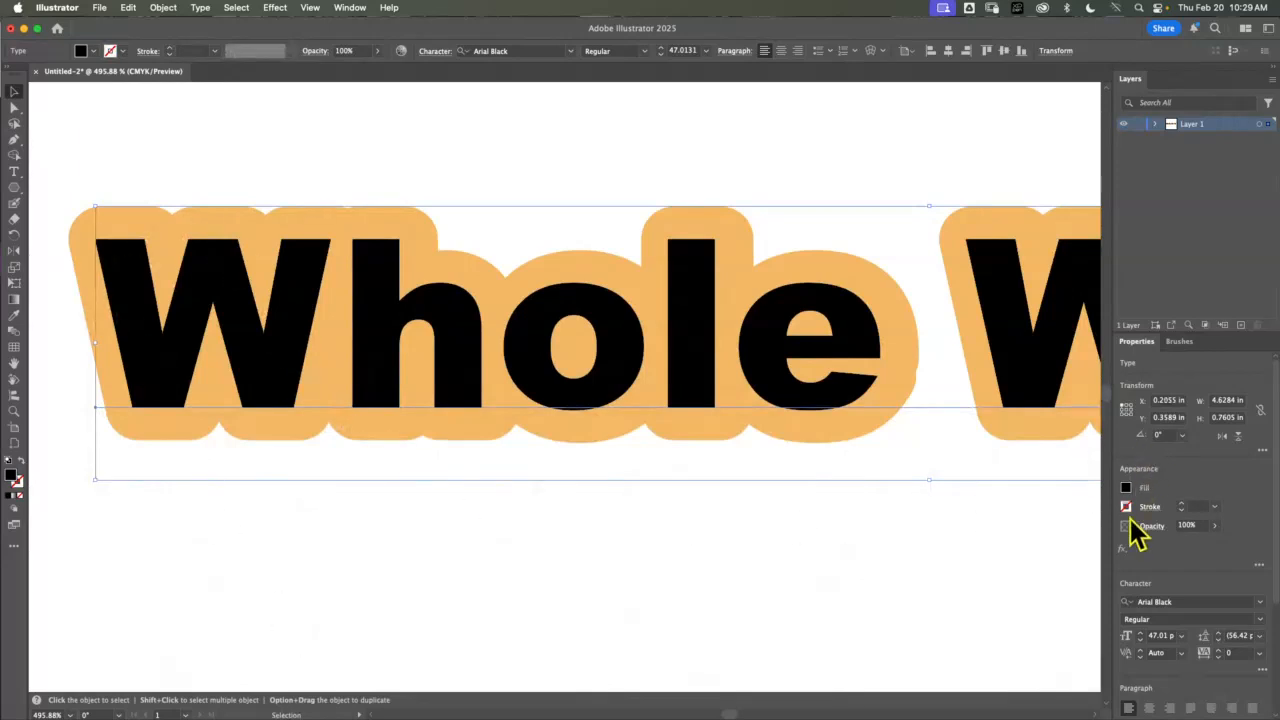
Move the black "Whole Words" text down off the orange stroked text and close the Libraries panel
{"action": "left_click_drag", "start_coordinate": [281, 344], "coordinate": [252, 688]}
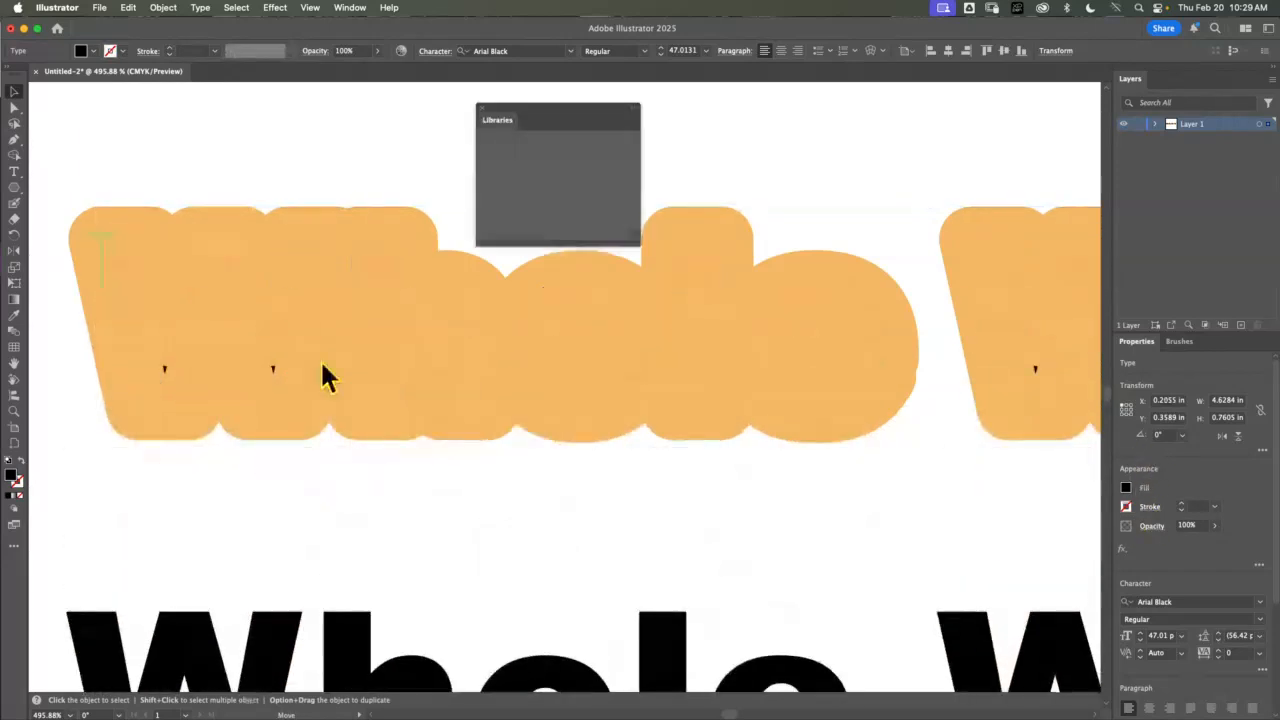
{"action": "key", "text": "super+z"}
{"action": "left_click_drag", "start_coordinate": [300, 376], "coordinate": [270, 662]}
{"action": "left_click", "coordinate": [481, 107]}
{"action": "left_click", "coordinate": [431, 120]}
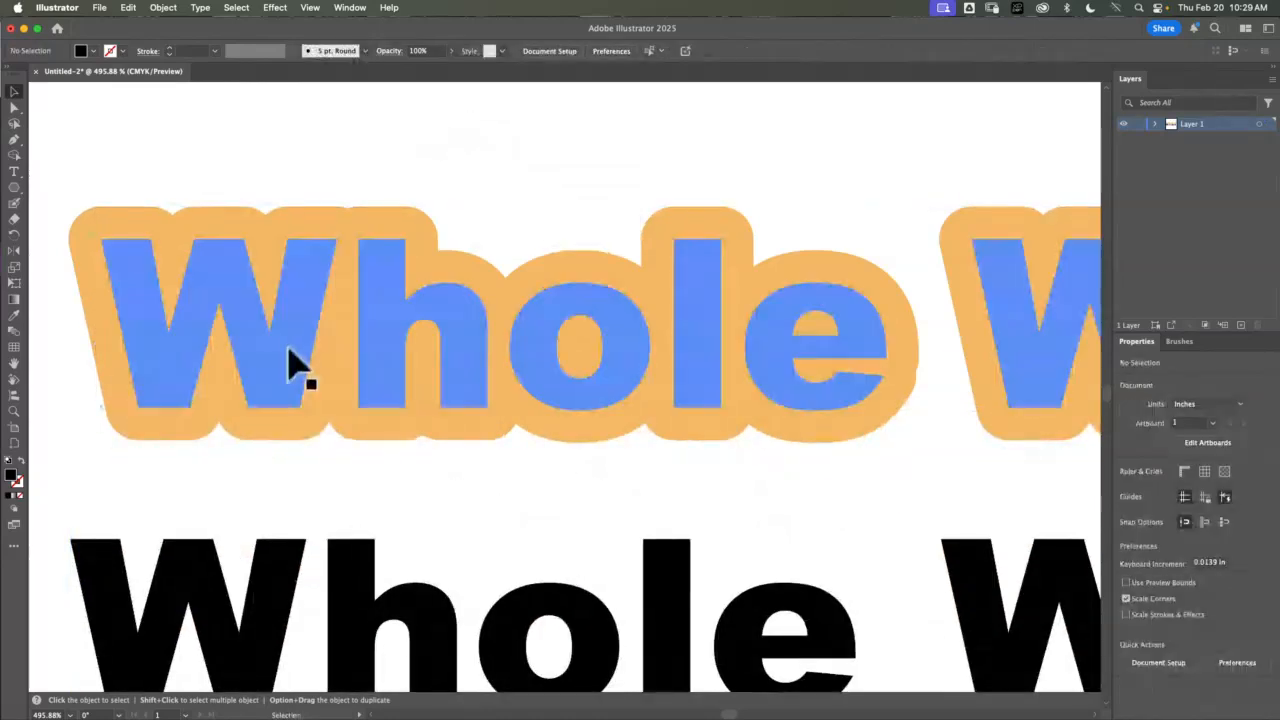
Try miter join and bevel join corners on the orange text's stroke
{"action": "left_click", "coordinate": [288, 342]}
{"action": "left_click", "coordinate": [1150, 507]}
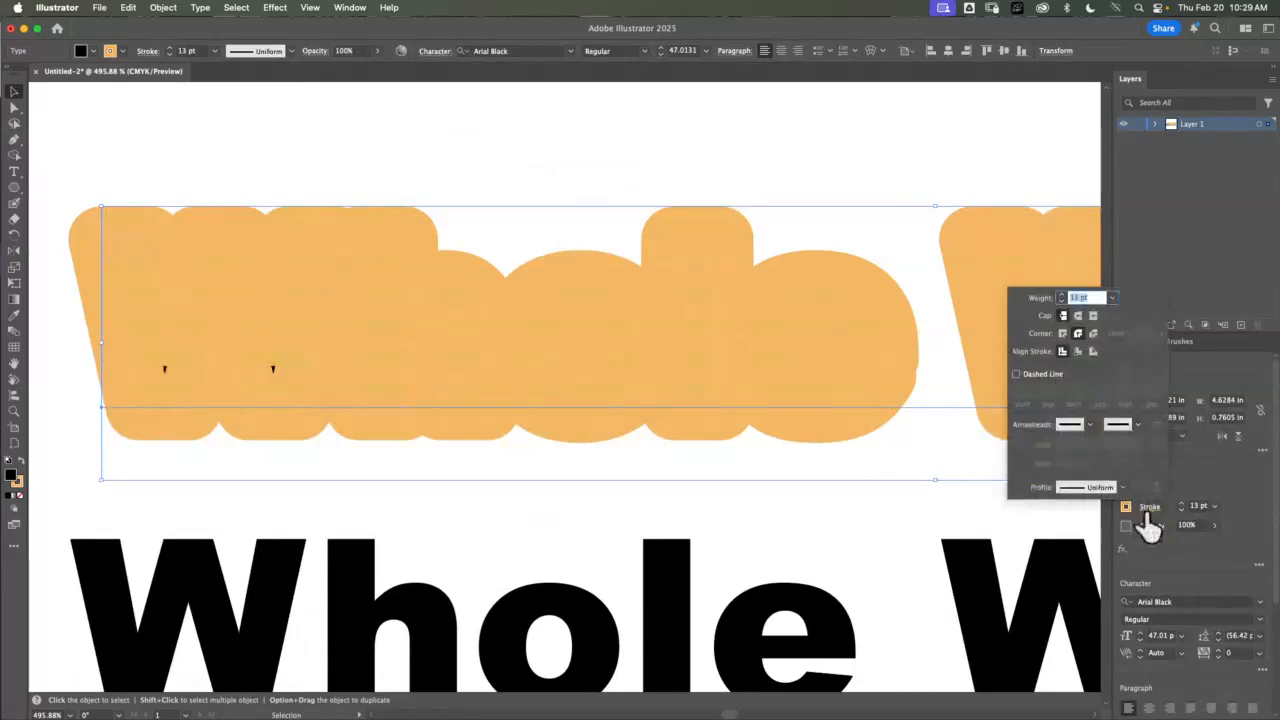
{"action": "left_click", "coordinate": [1063, 334]}
{"action": "left_click", "coordinate": [1093, 334]}
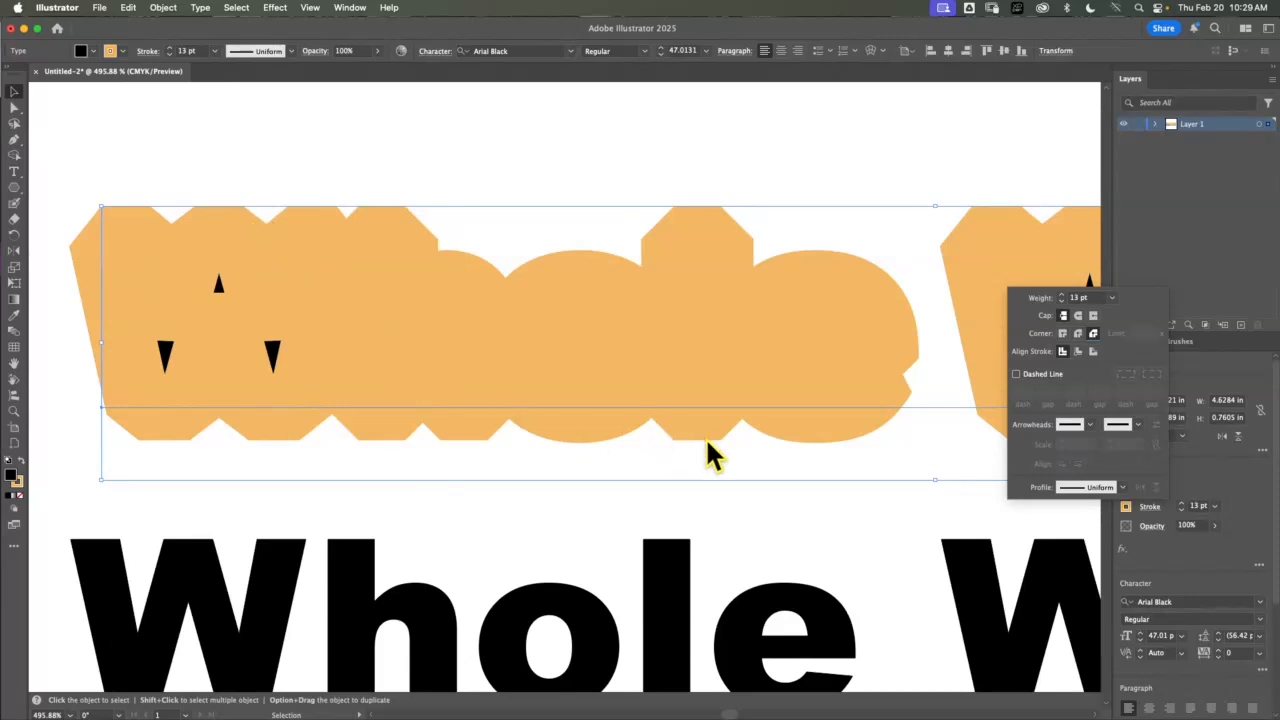
Shift the black text slightly lower and set the orange text's stroke to miter join corners
{"action": "mouse_move", "coordinate": [671, 634]}
{"action": "left_mouse_down"}
{"action": "mouse_move", "coordinate": [698, 323]}
{"action": "mouse_move", "coordinate": [643, 624]}
{"action": "mouse_move", "coordinate": [667, 649]}
{"action": "left_mouse_up"}
{"action": "left_click", "coordinate": [698, 326]}
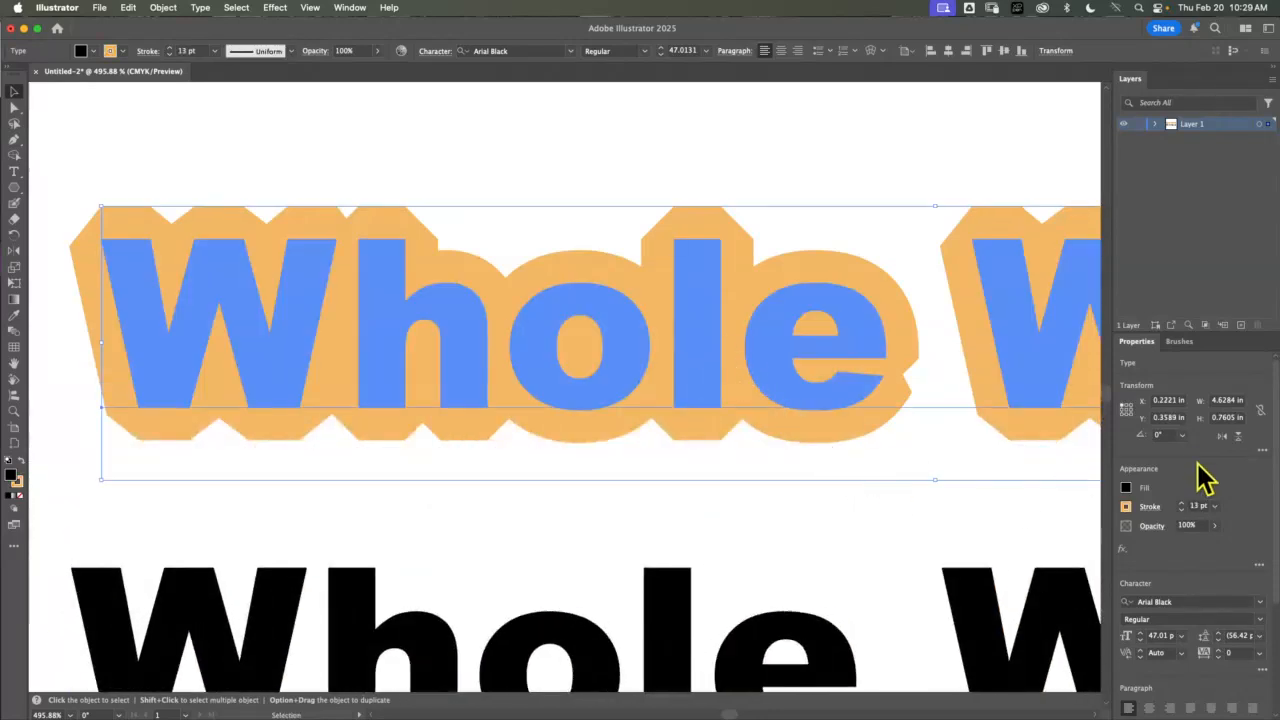
{"action": "left_click", "coordinate": [1150, 507]}
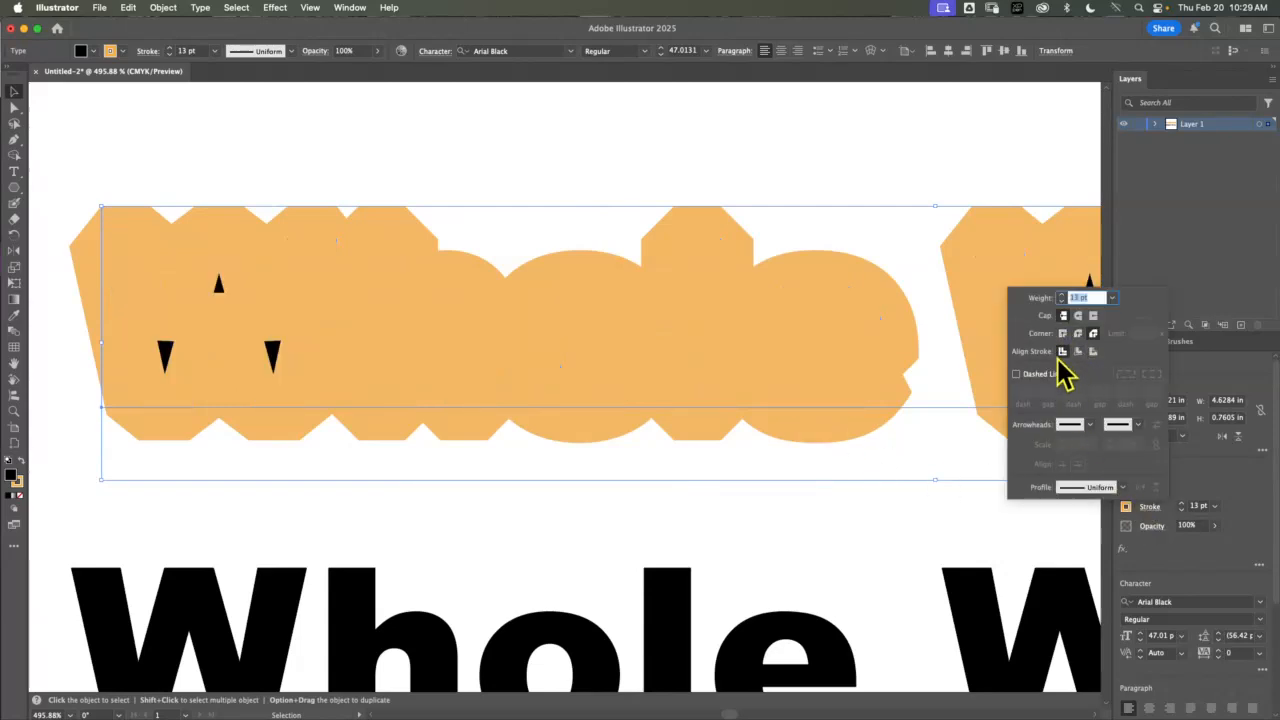
{"action": "left_click", "coordinate": [1062, 333]}
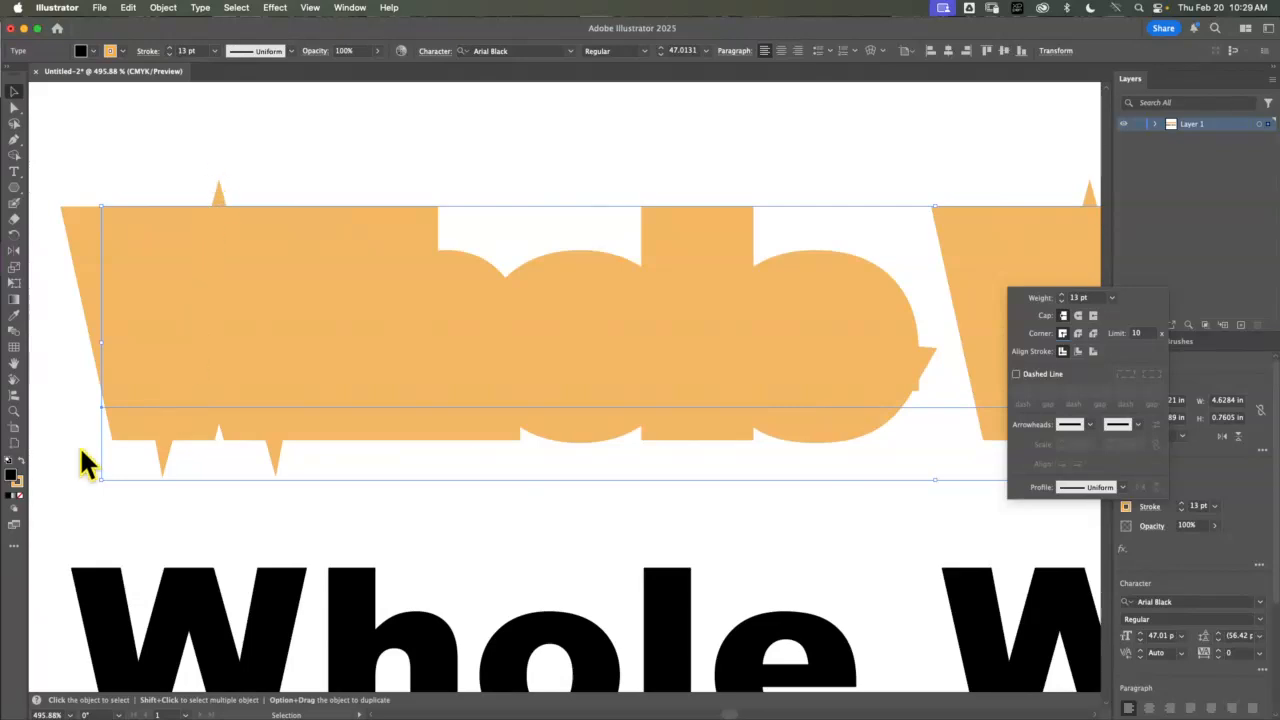
Convert the orange stroked "Whole Words" text to outlines and deselect it
{"action": "left_click", "coordinate": [200, 8]}
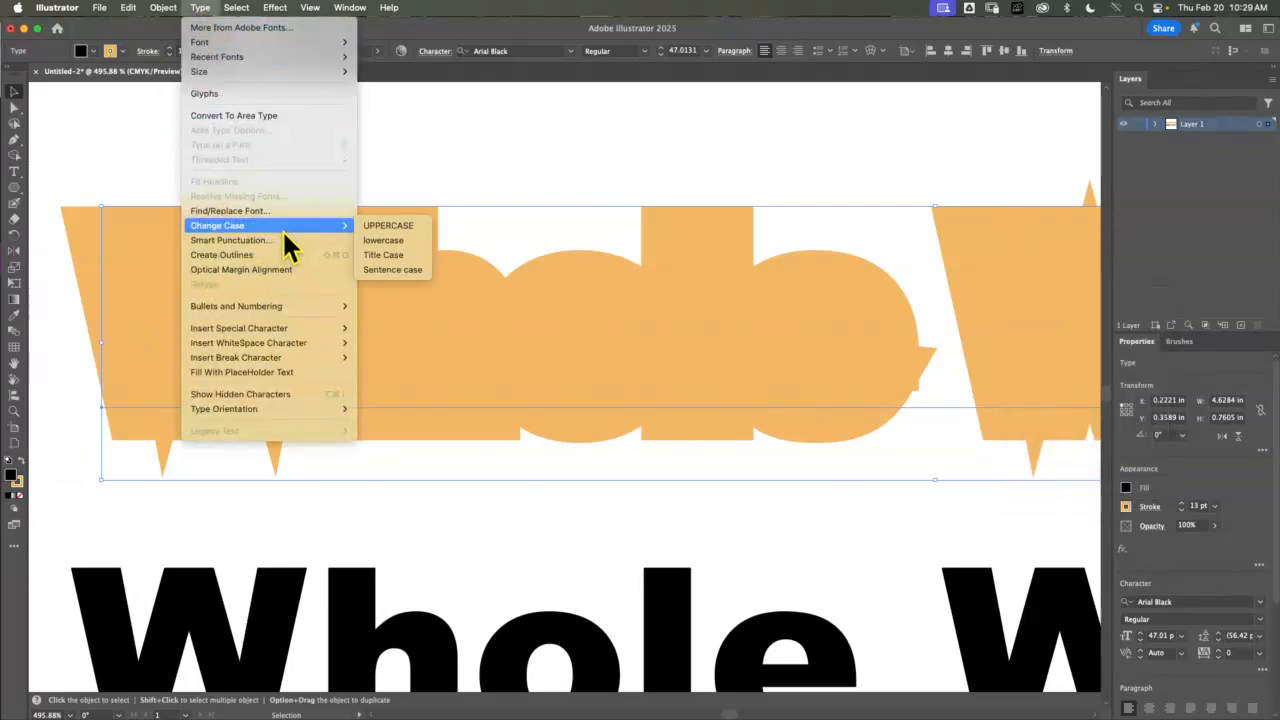
{"action": "left_click", "coordinate": [272, 255]}
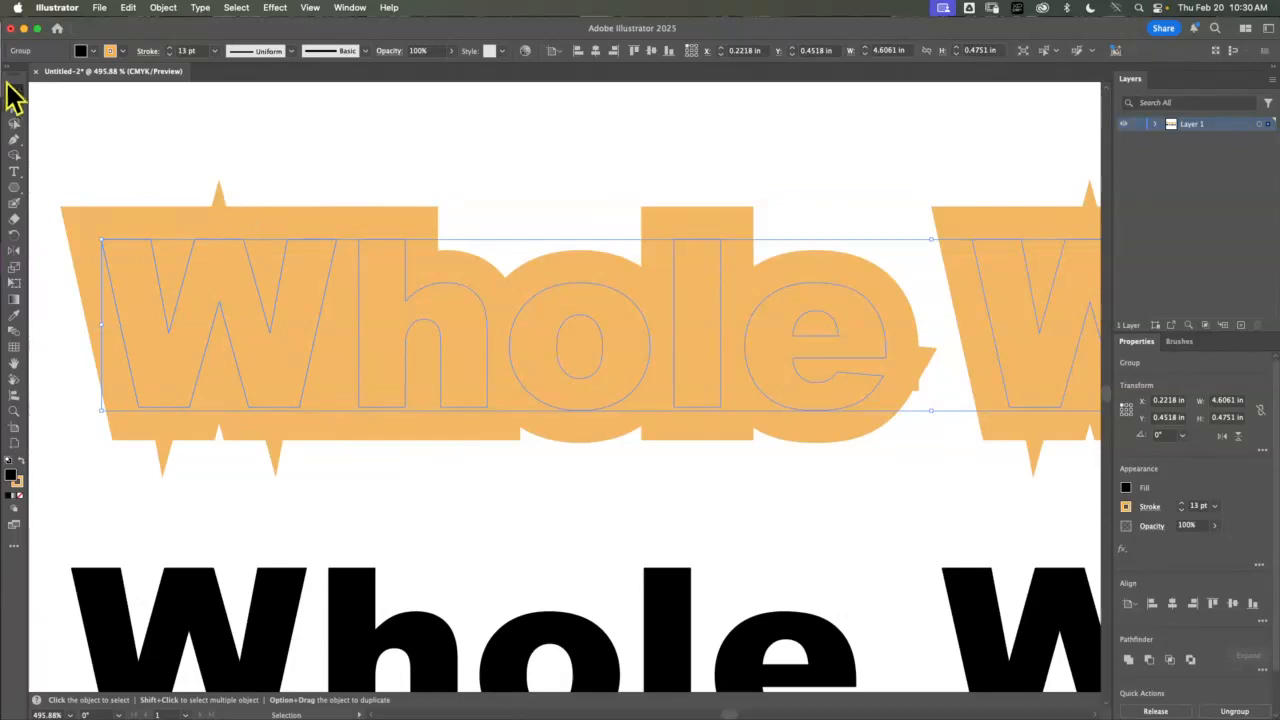
{"action": "key", "text": "super+shift+a"}
Select only the first W of the outlined orange text and reduce its stroke weight to 9 pt
{"action": "left_click", "coordinate": [234, 240]}
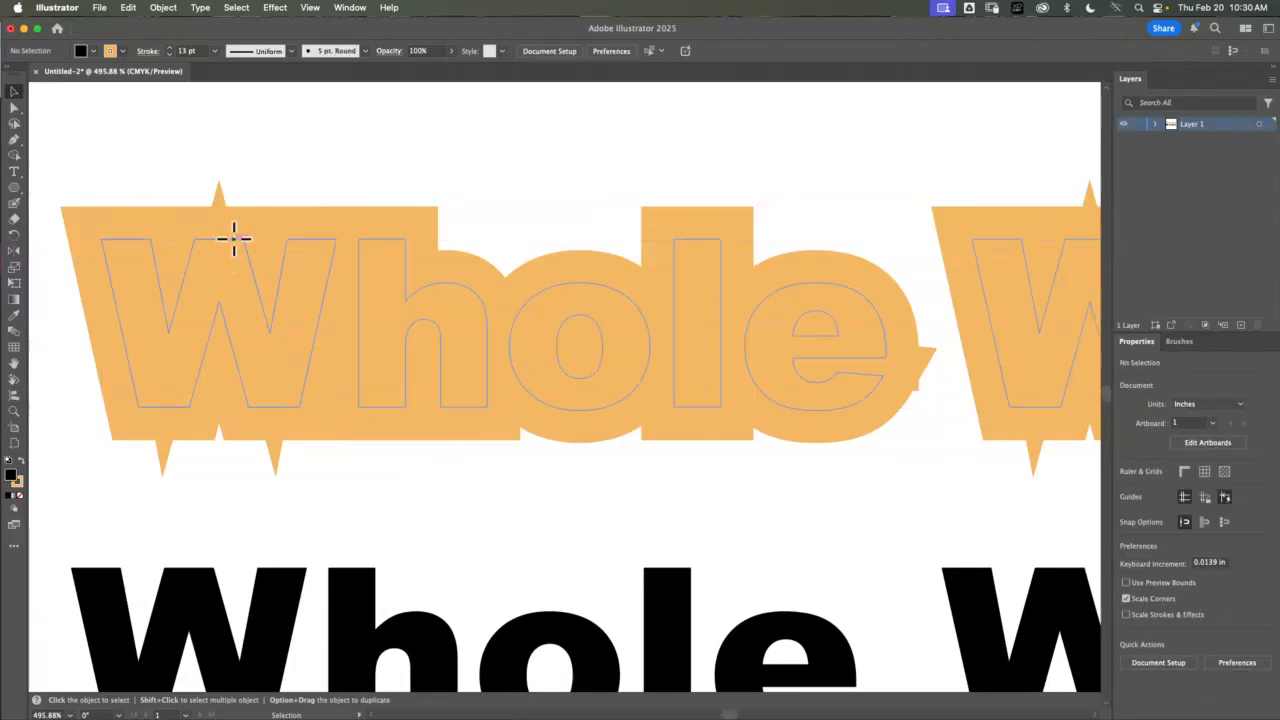
{"action": "left_click", "coordinate": [14, 107]}
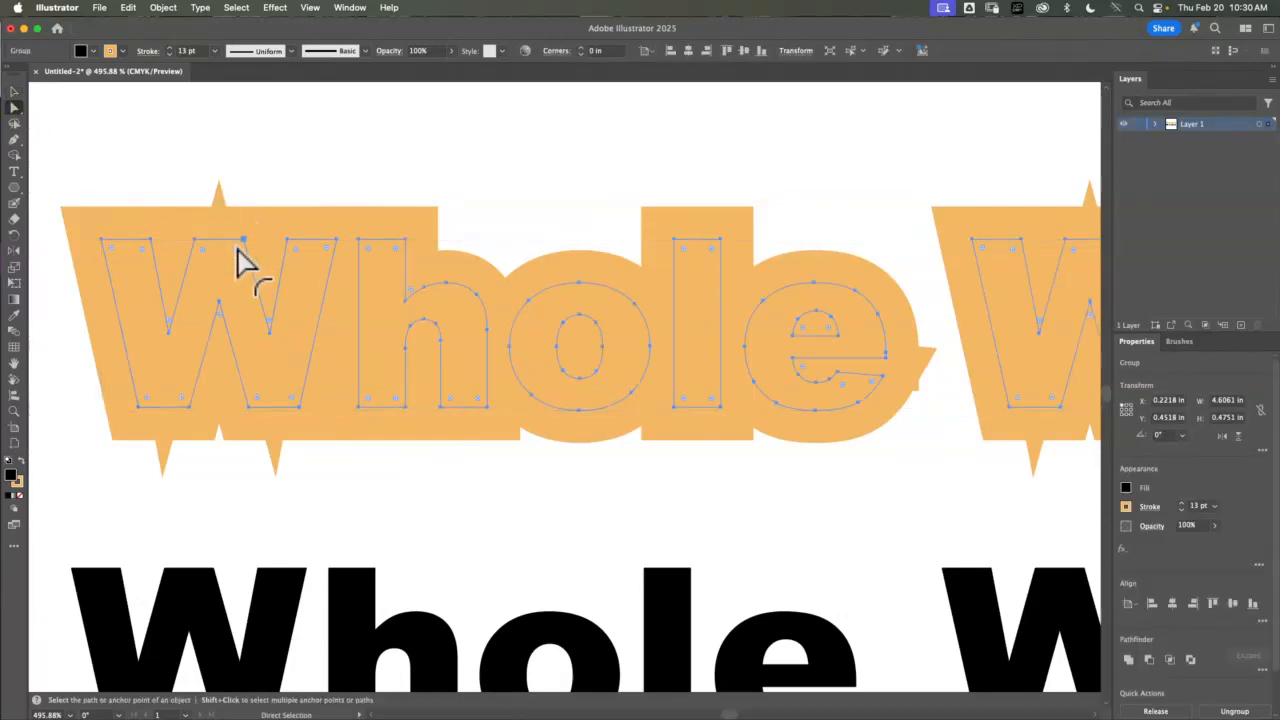
{"action": "key", "text": "super+shift+a"}
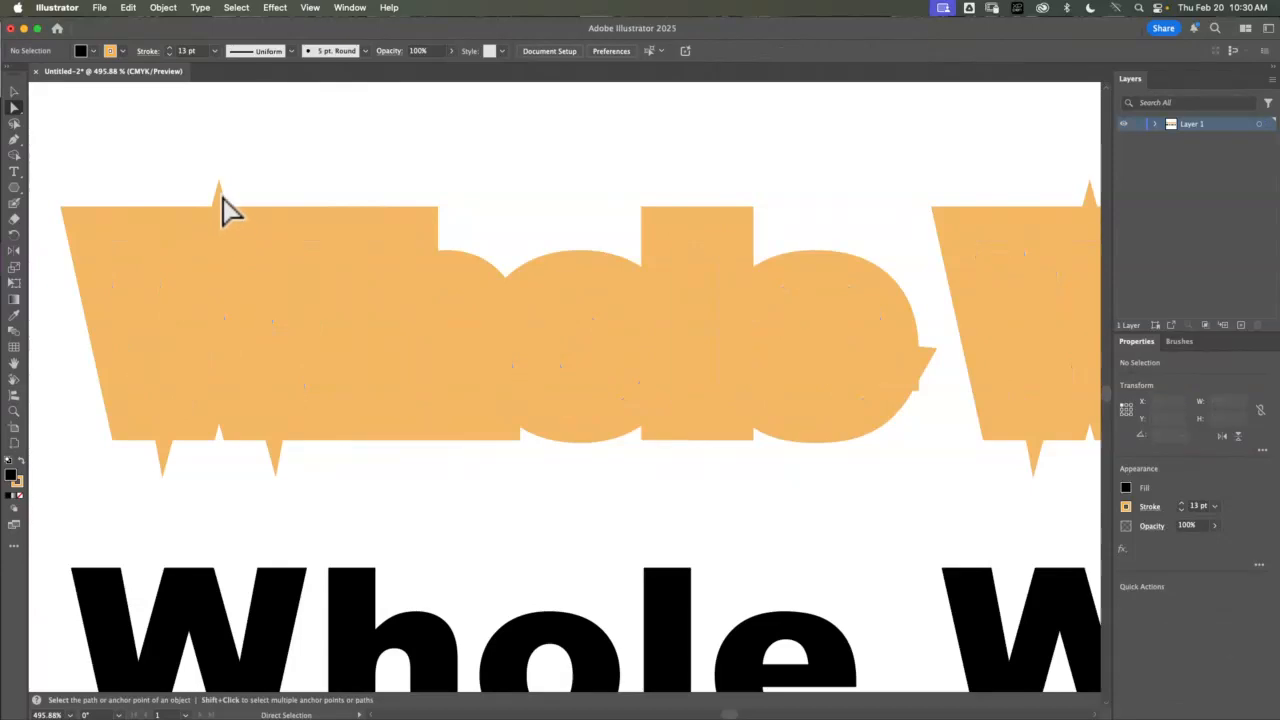
{"action": "left_click", "coordinate": [232, 254]}
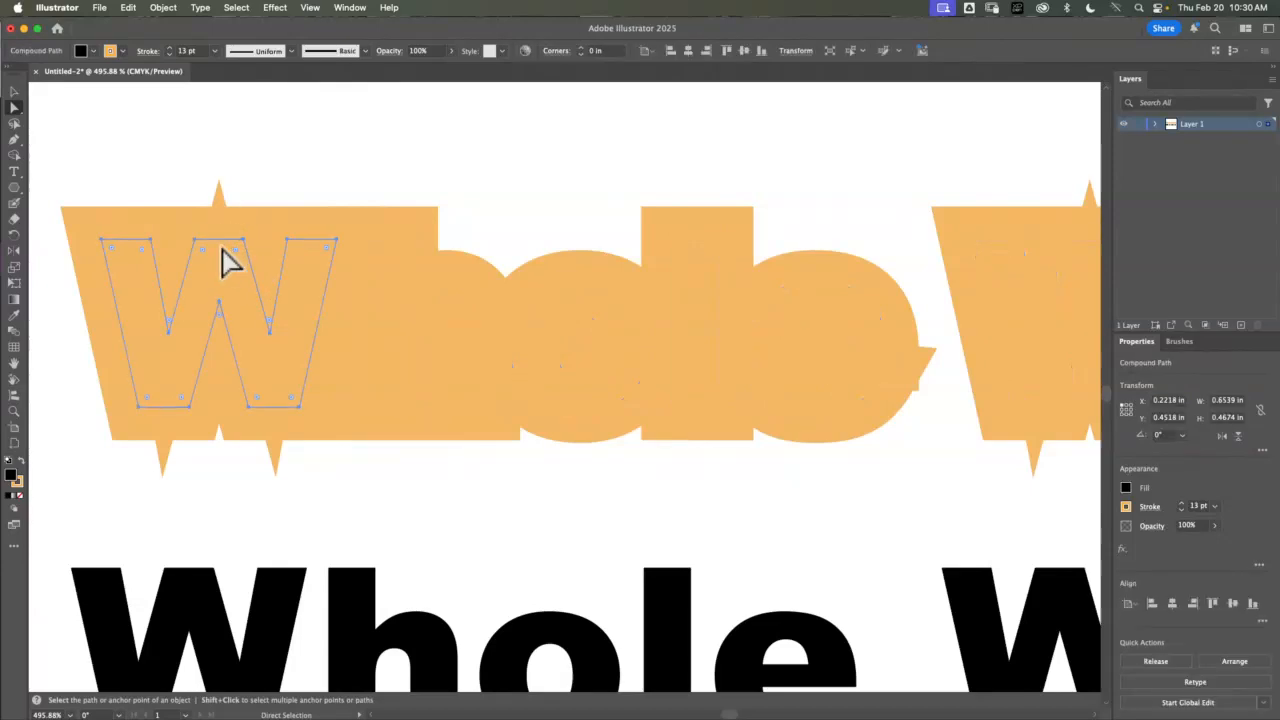
{"action": "left_click", "coordinate": [14, 92]}
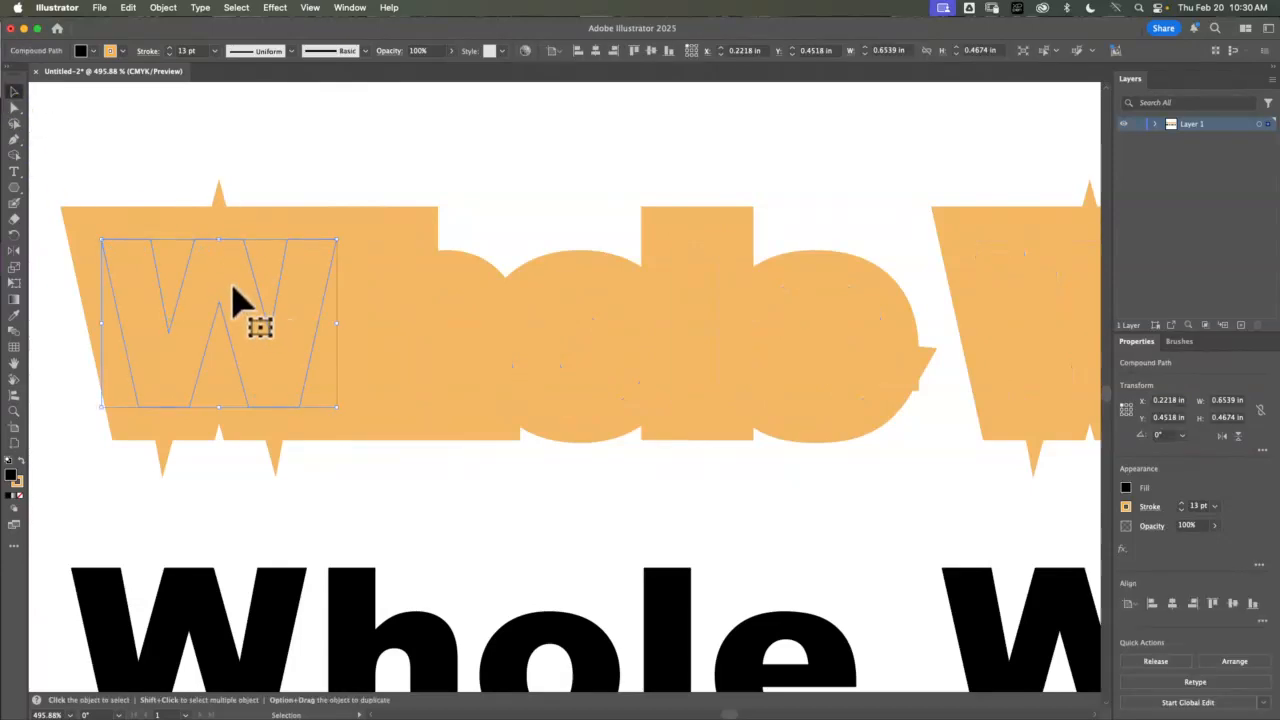
{"action": "left_click", "coordinate": [1182, 511]}
{"action": "left_click", "coordinate": [1182, 511]}
{"action": "left_click", "coordinate": [1182, 511]}
{"action": "left_click", "coordinate": [1182, 511]}
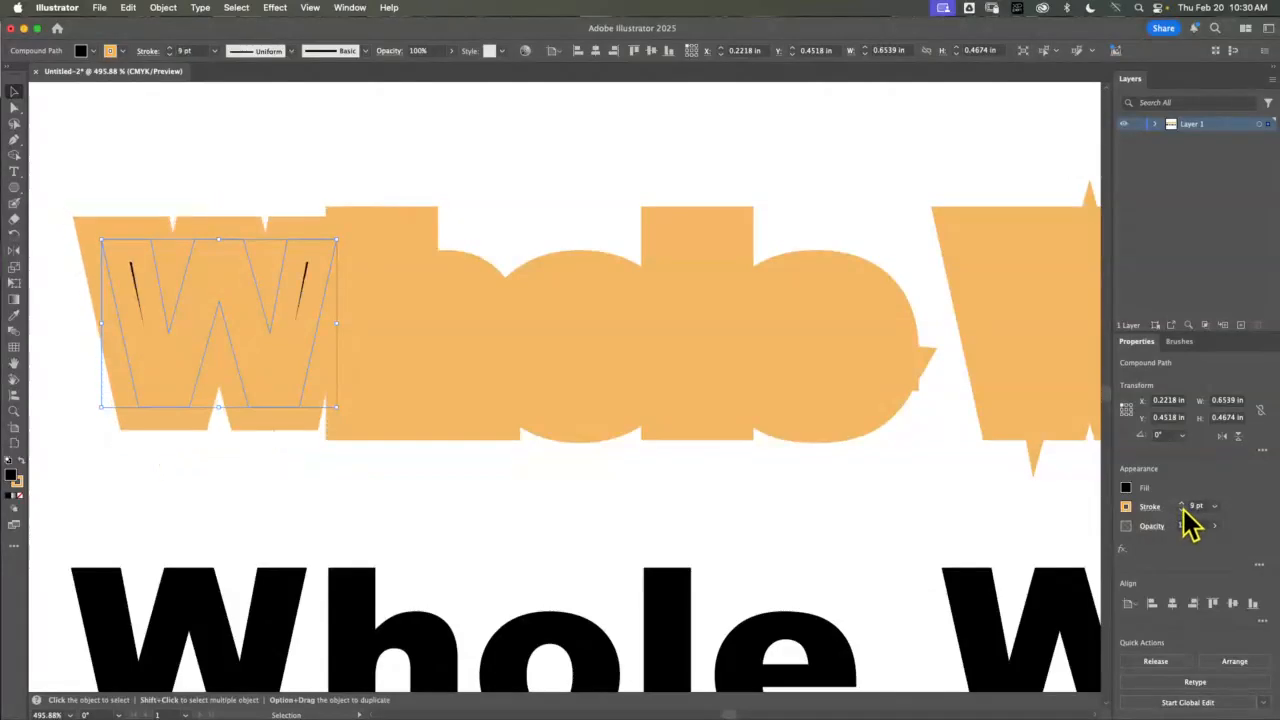
Try different stroke weights on the first W and bring it back to 13 pt
{"action": "left_click", "coordinate": [1182, 504]}
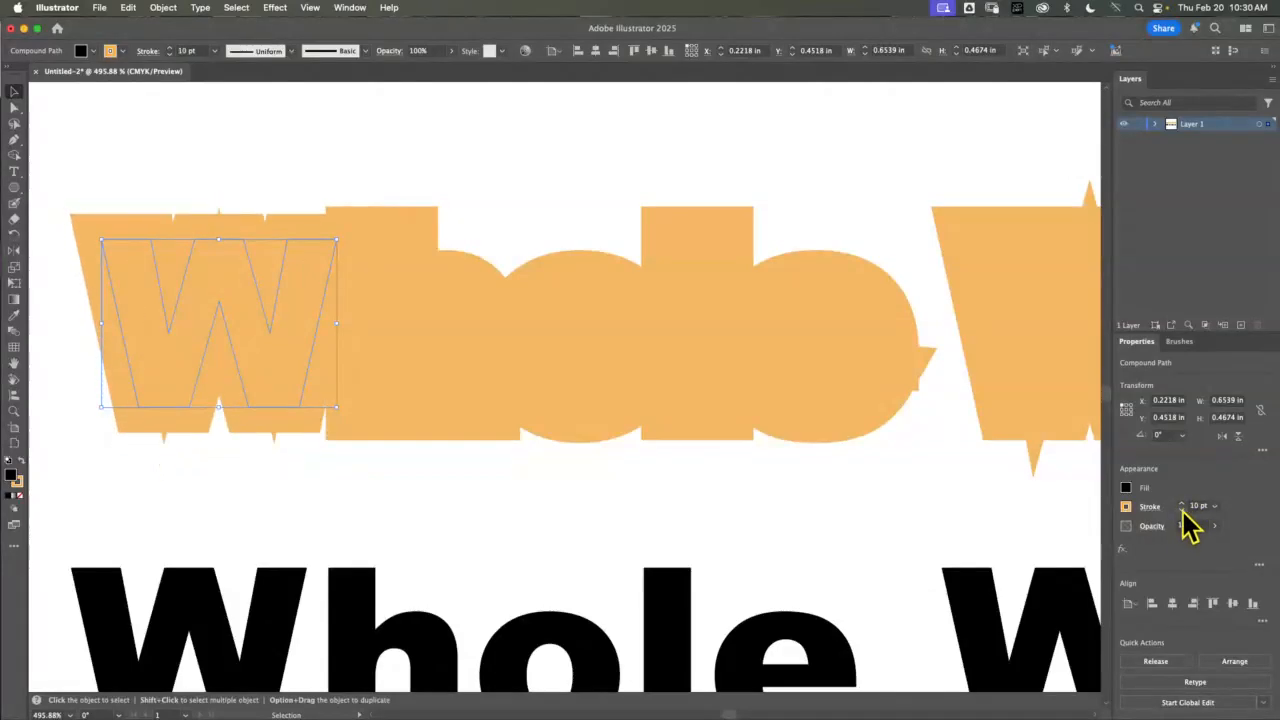
{"action": "left_click", "coordinate": [1182, 510]}
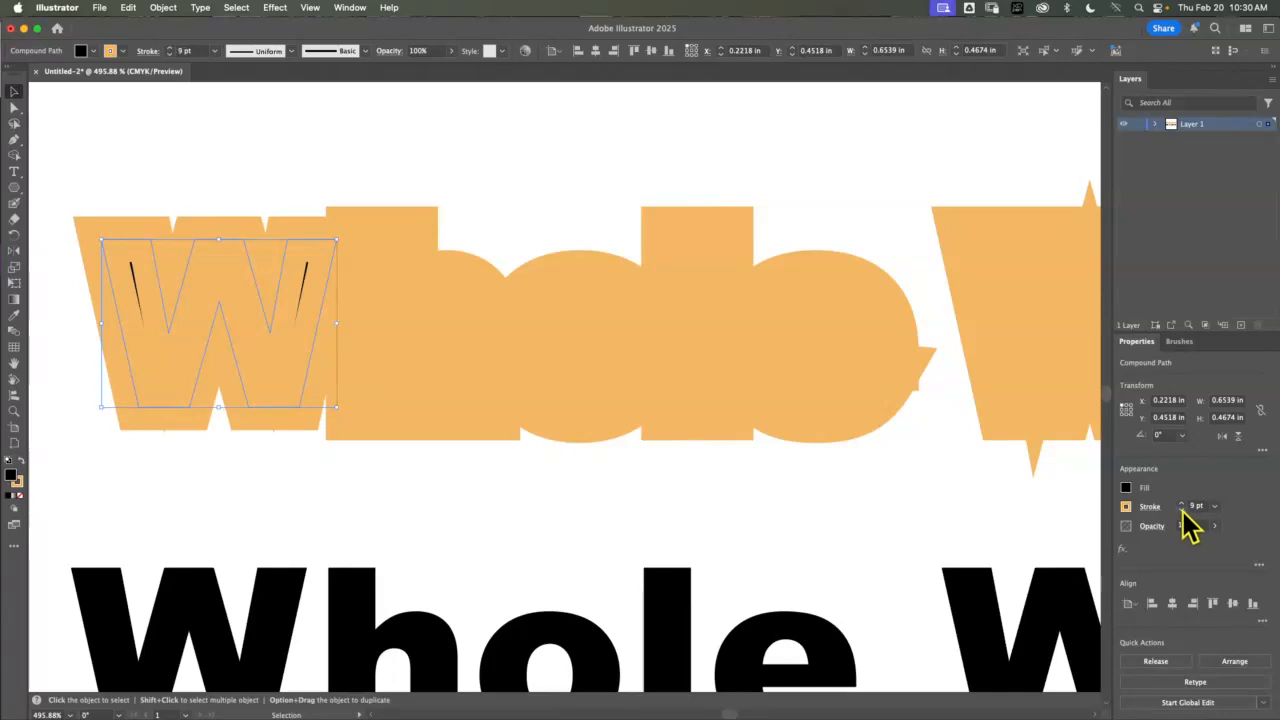
{"action": "left_click", "coordinate": [1182, 504]}
{"action": "left_click", "coordinate": [1182, 504]}
{"action": "left_click", "coordinate": [1182, 504]}
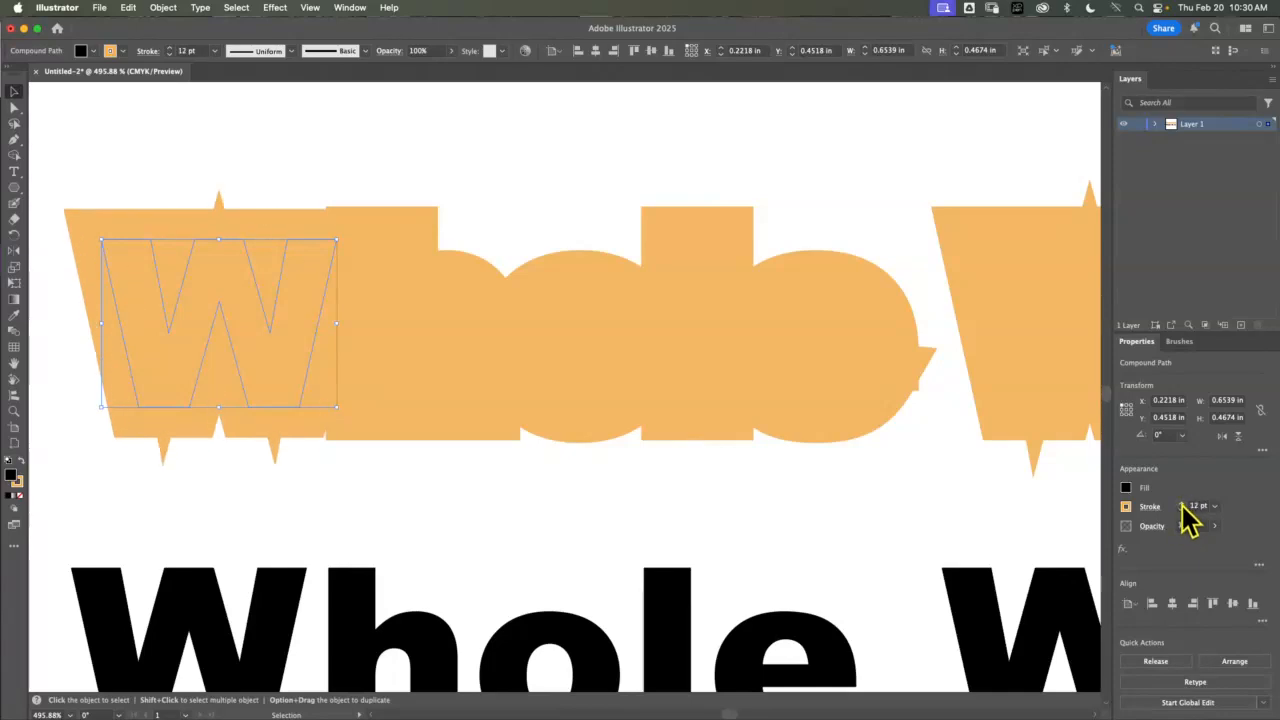
{"action": "left_click", "coordinate": [1182, 504]}
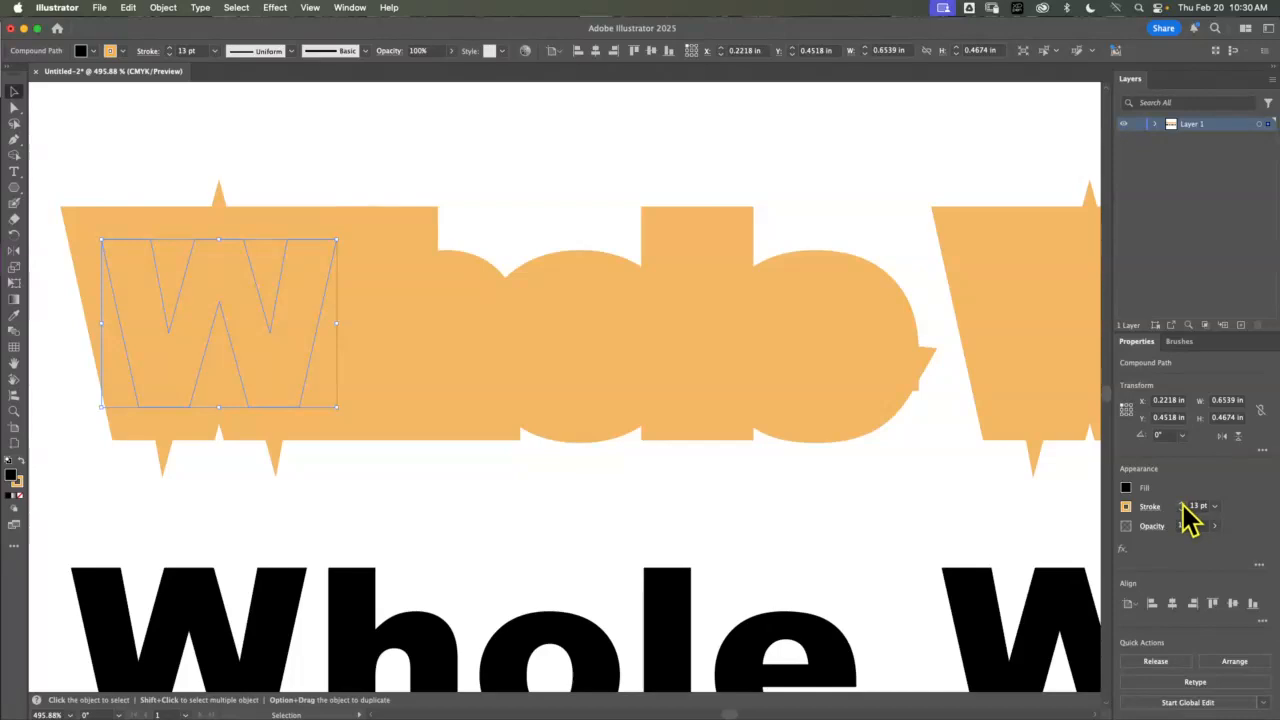
{"action": "left_click", "coordinate": [1182, 504]}
{"action": "left_click", "coordinate": [1182, 510]}
Select the whole outlined orange text group and reduce its stroke weight to 8 pt
{"action": "left_click", "coordinate": [63, 85]}
{"action": "key", "text": "super+minus"}
{"action": "key", "text": "super+minus"}
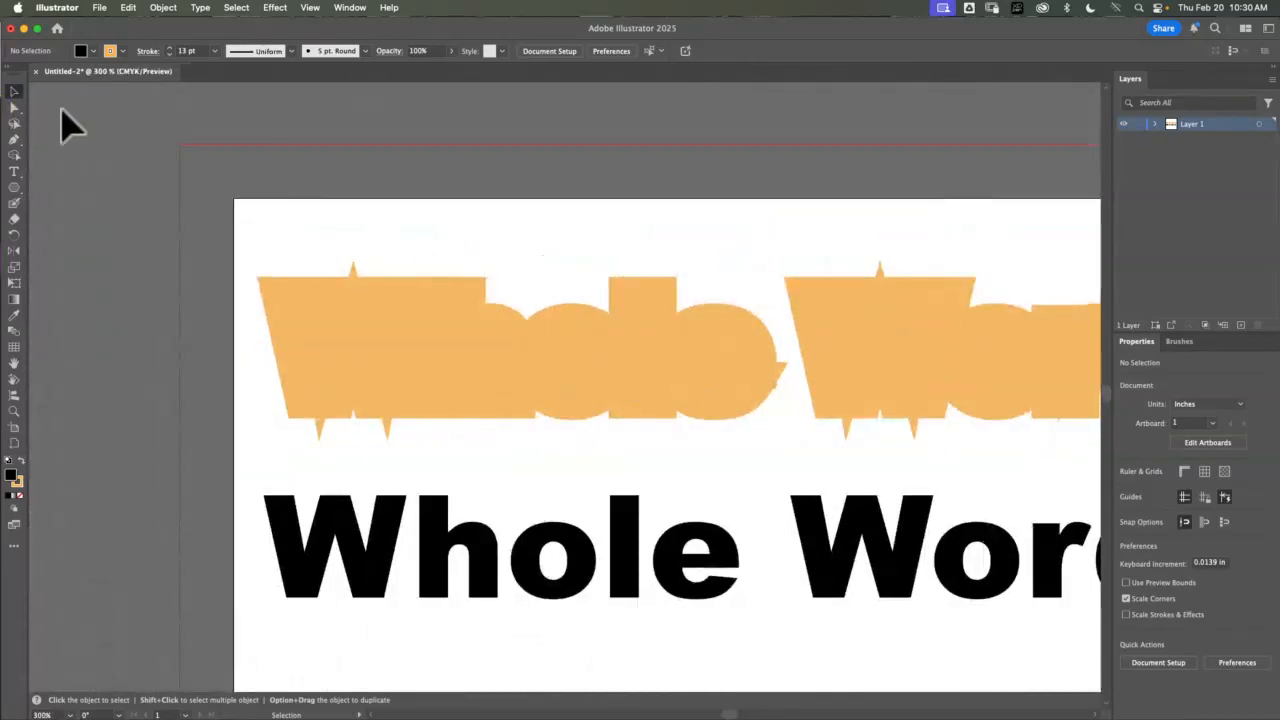
{"action": "left_click_drag", "start_coordinate": [272, 250], "coordinate": [753, 424]}
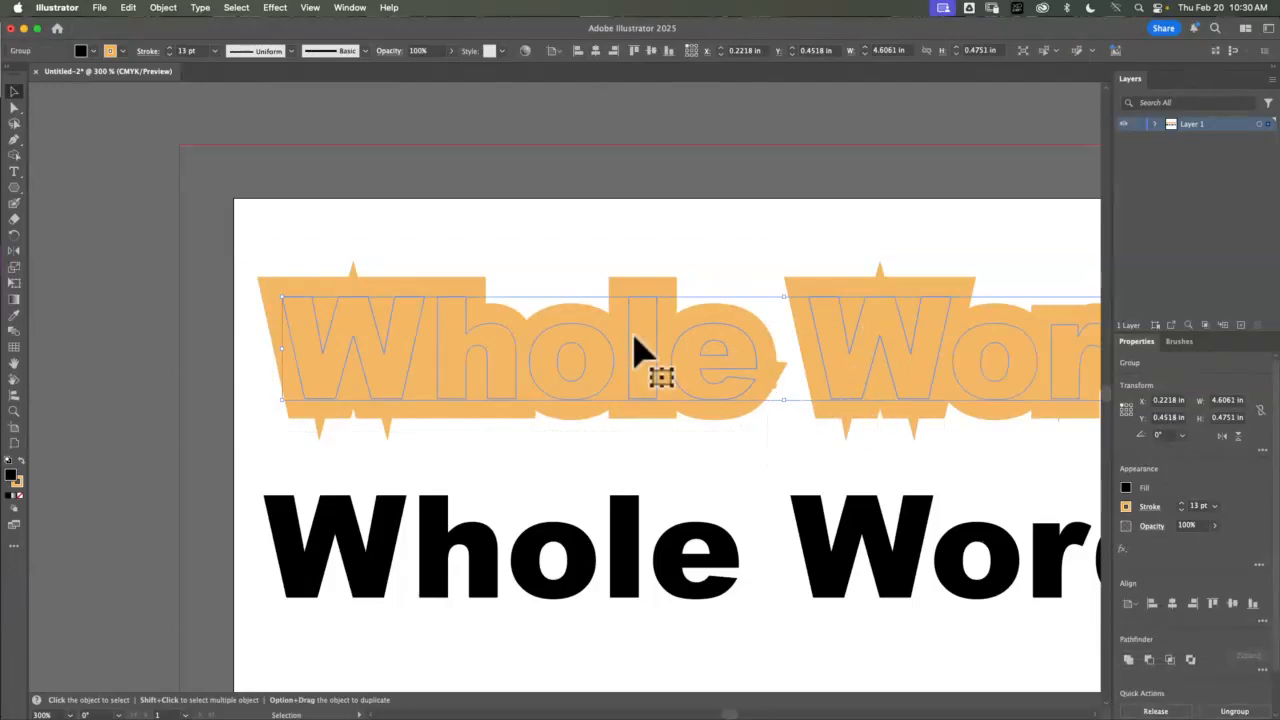
{"action": "left_click", "coordinate": [1181, 509]}
{"action": "left_click", "coordinate": [1181, 509]}
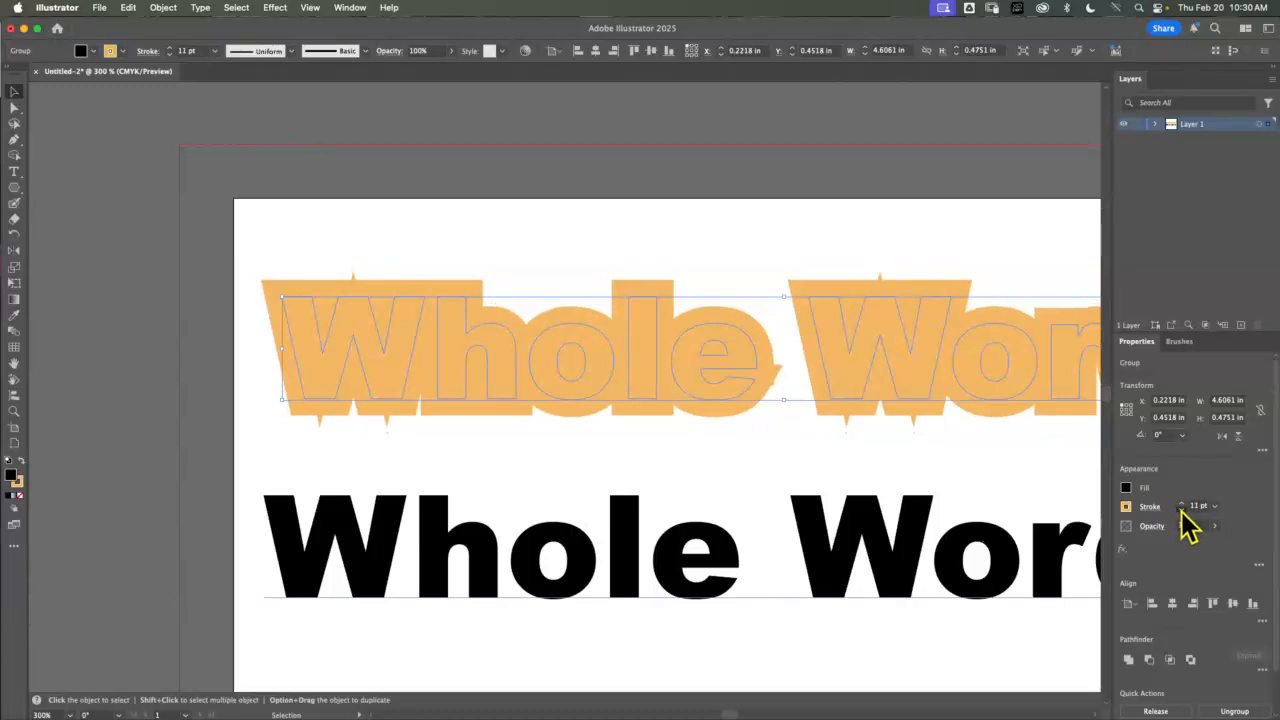
{"action": "left_click", "coordinate": [1181, 509]}
{"action": "left_click", "coordinate": [1181, 509]}
{"action": "left_click", "coordinate": [1181, 509]}
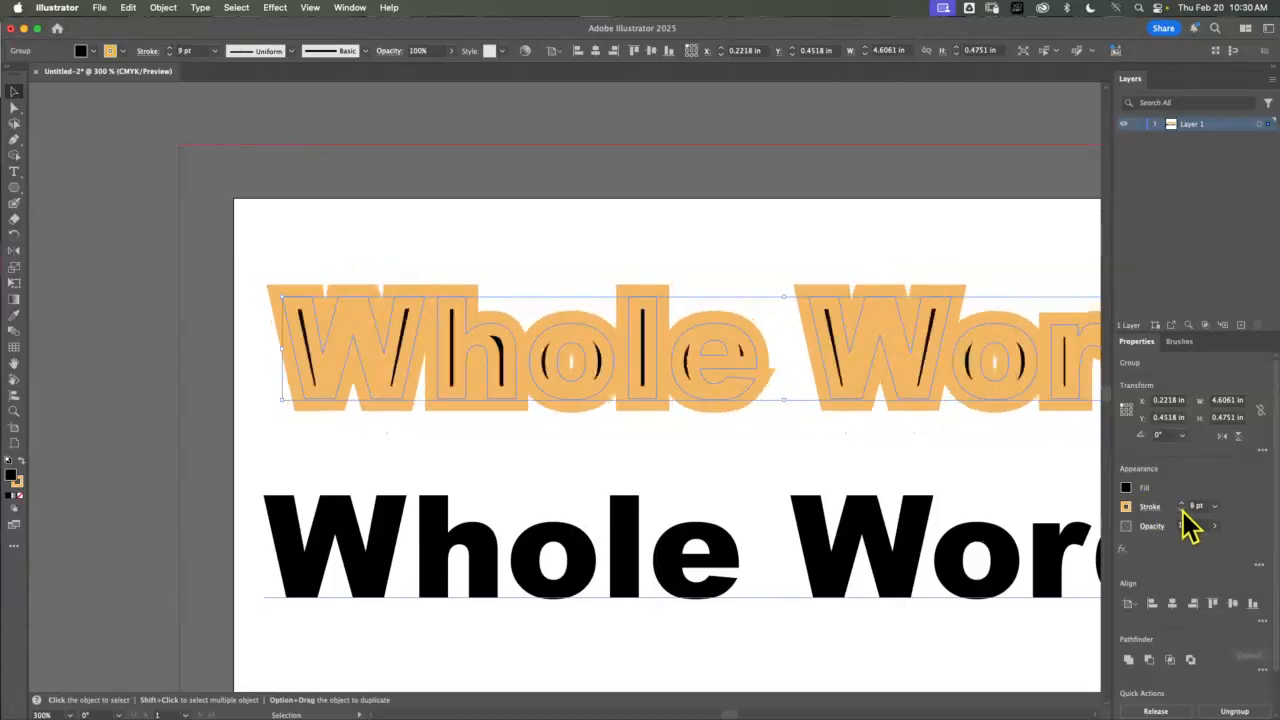
Apply Outline Stroke to the orange text group to turn its strokes into shapes
{"action": "left_click", "coordinate": [162, 8]}
{"action": "mouse_move", "coordinate": [127, 12]}
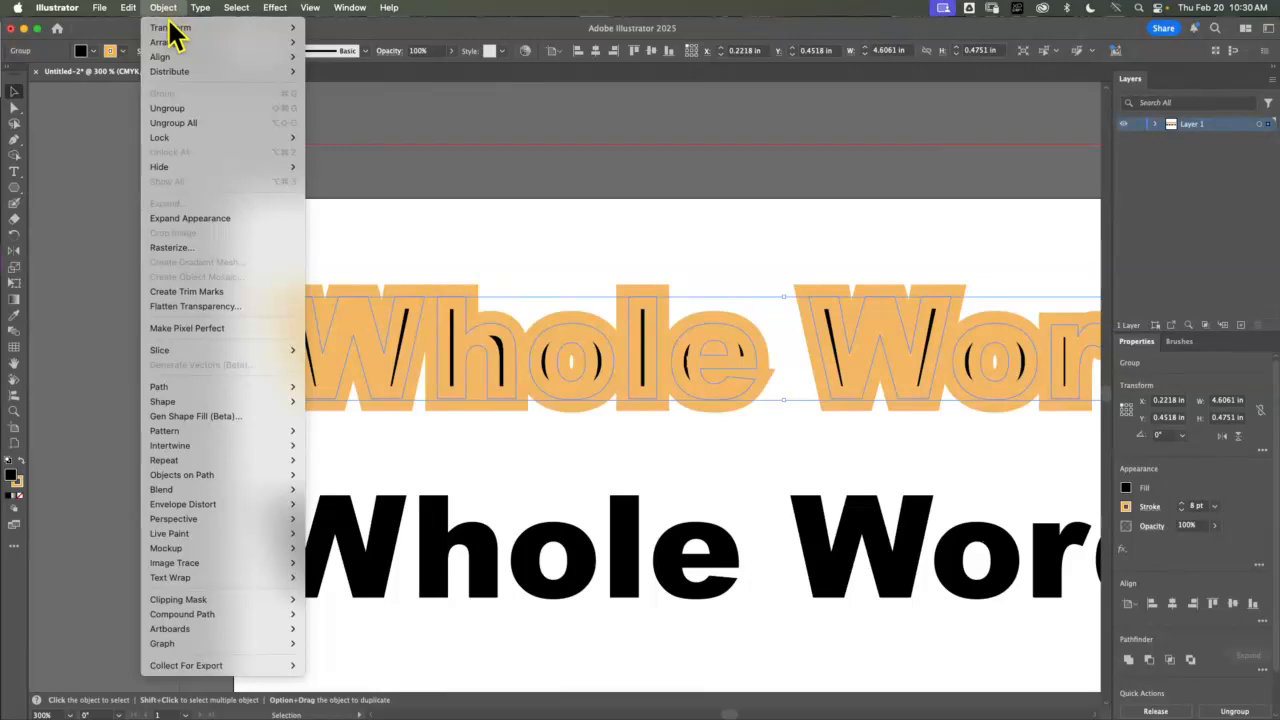
{"action": "mouse_move", "coordinate": [201, 388]}
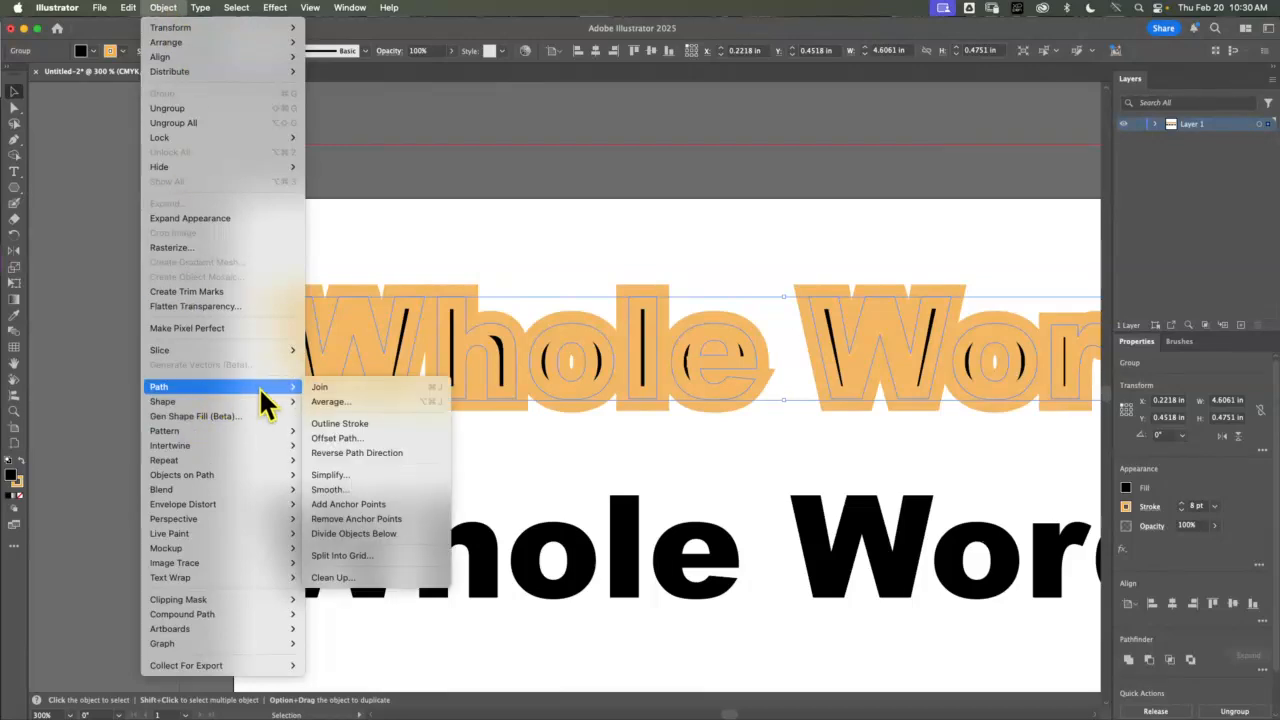
{"action": "left_click", "coordinate": [336, 423]}
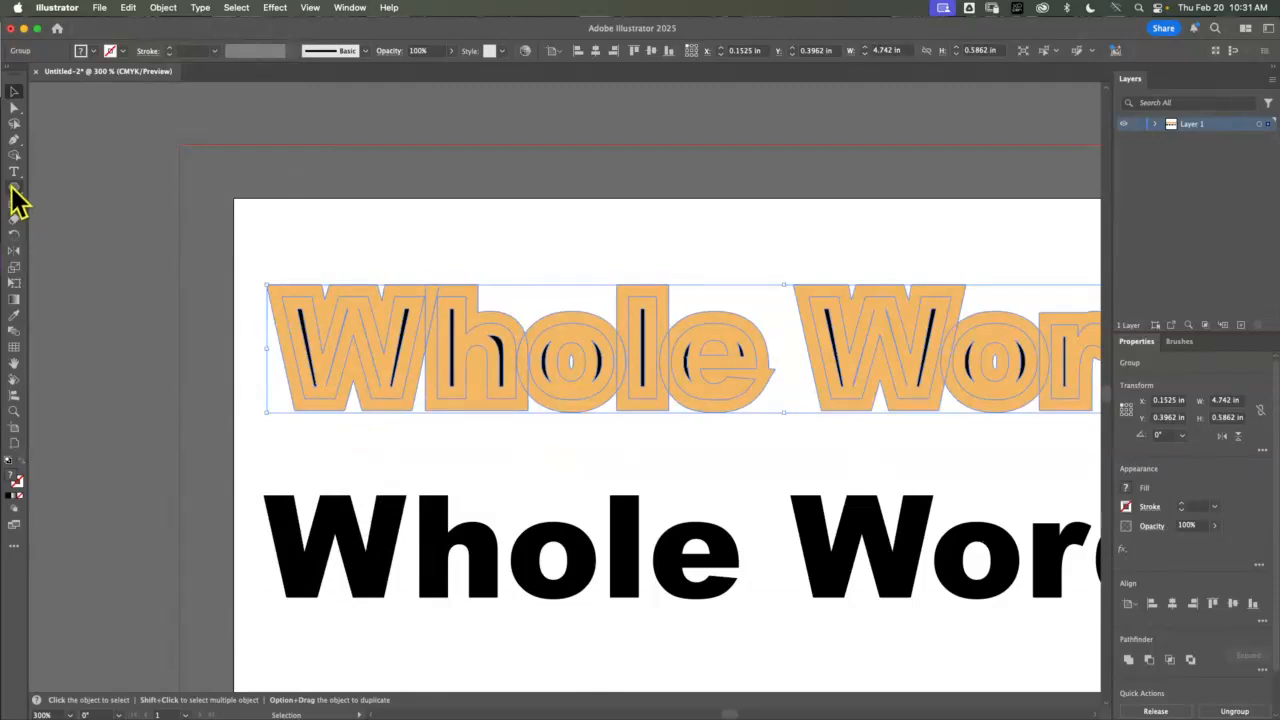
Draw a wavy open path about 1.92 in wide and 0.38 in high above the orange text with the Pen tool
{"action": "left_click", "coordinate": [14, 139]}
{"action": "left_click", "coordinate": [436, 221]}
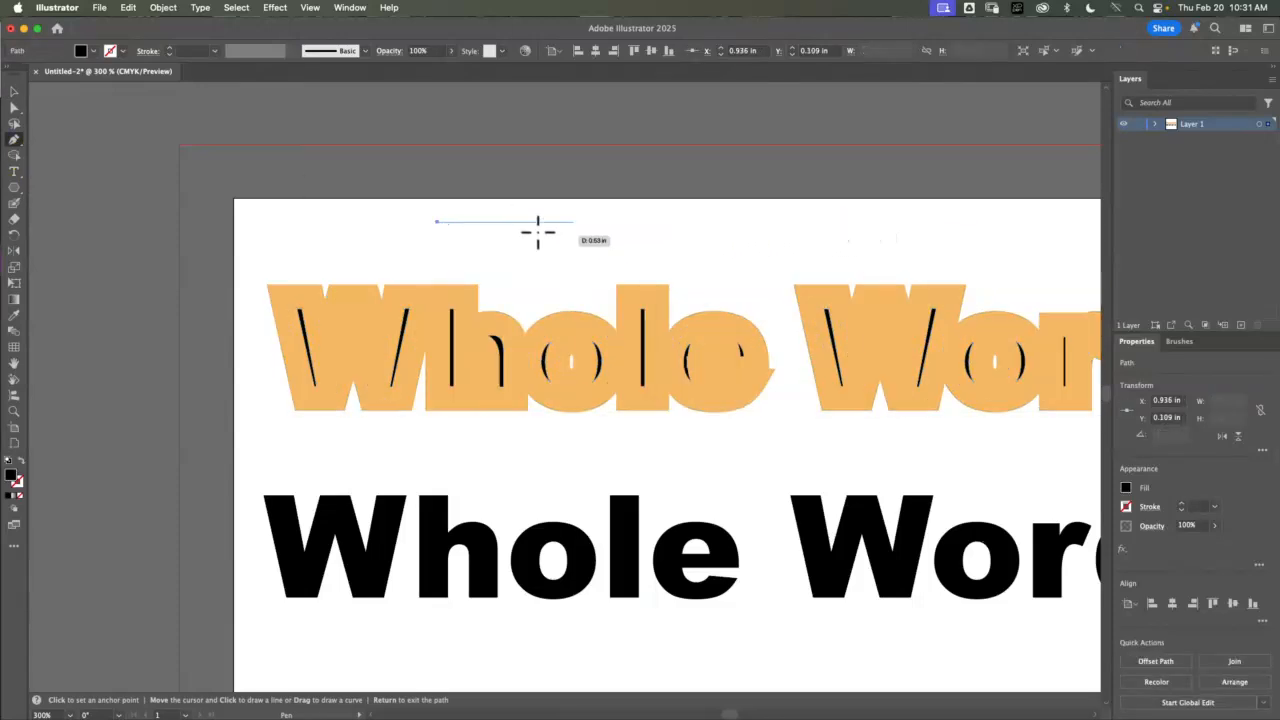
{"action": "left_click_drag", "start_coordinate": [550, 233], "coordinate": [606, 186]}
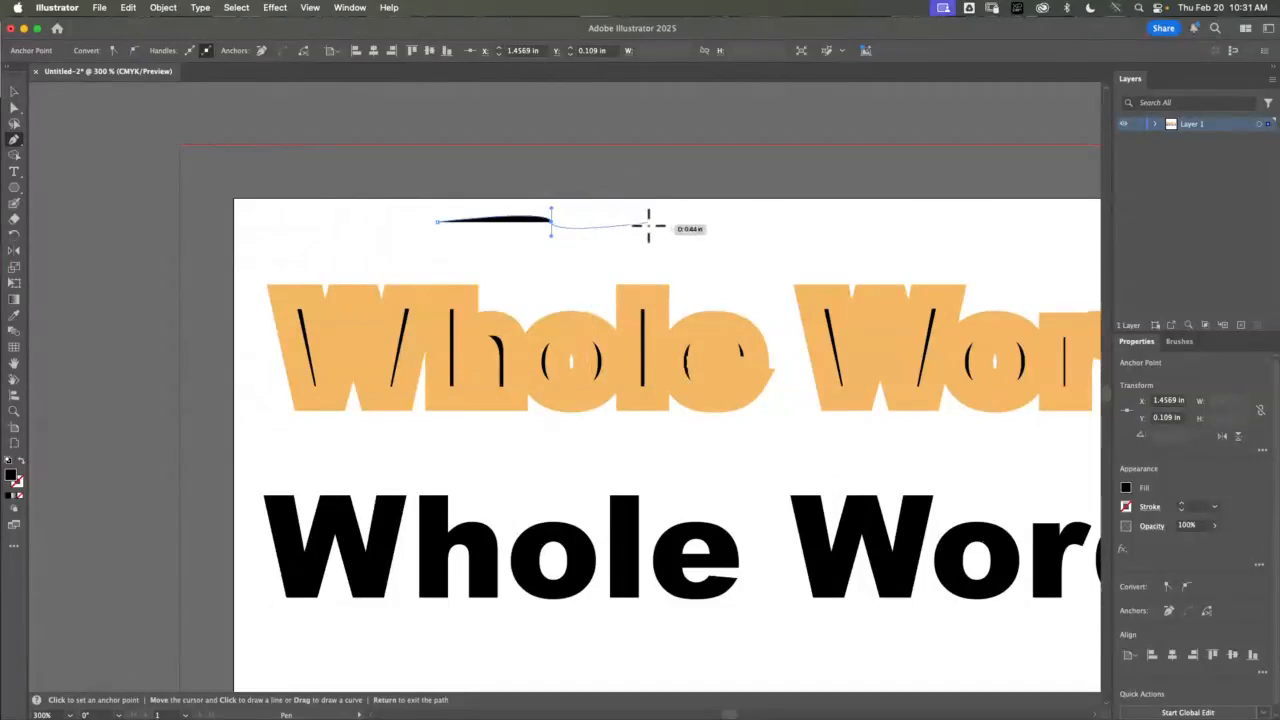
{"action": "left_click_drag", "start_coordinate": [650, 223], "coordinate": [672, 196]}
{"action": "left_click_drag", "start_coordinate": [855, 237], "coordinate": [10, 64]}
{"action": "double_click", "coordinate": [14, 92]}
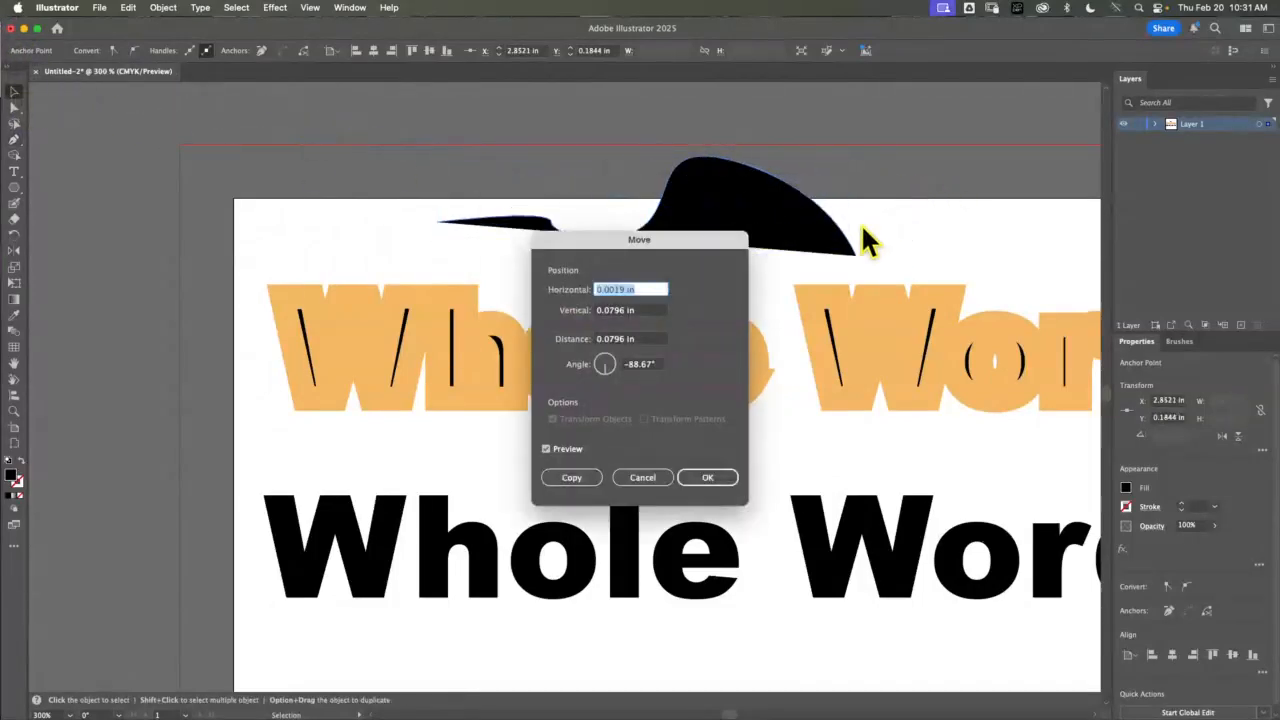
{"action": "left_click", "coordinate": [644, 479]}
Move the wavy path below the orange text and the black "Whole Words" text above it
{"action": "left_click_drag", "start_coordinate": [790, 238], "coordinate": [645, 510]}
{"action": "left_click_drag", "start_coordinate": [737, 594], "coordinate": [815, 235]}
{"action": "left_click_drag", "start_coordinate": [593, 500], "coordinate": [670, 558]}
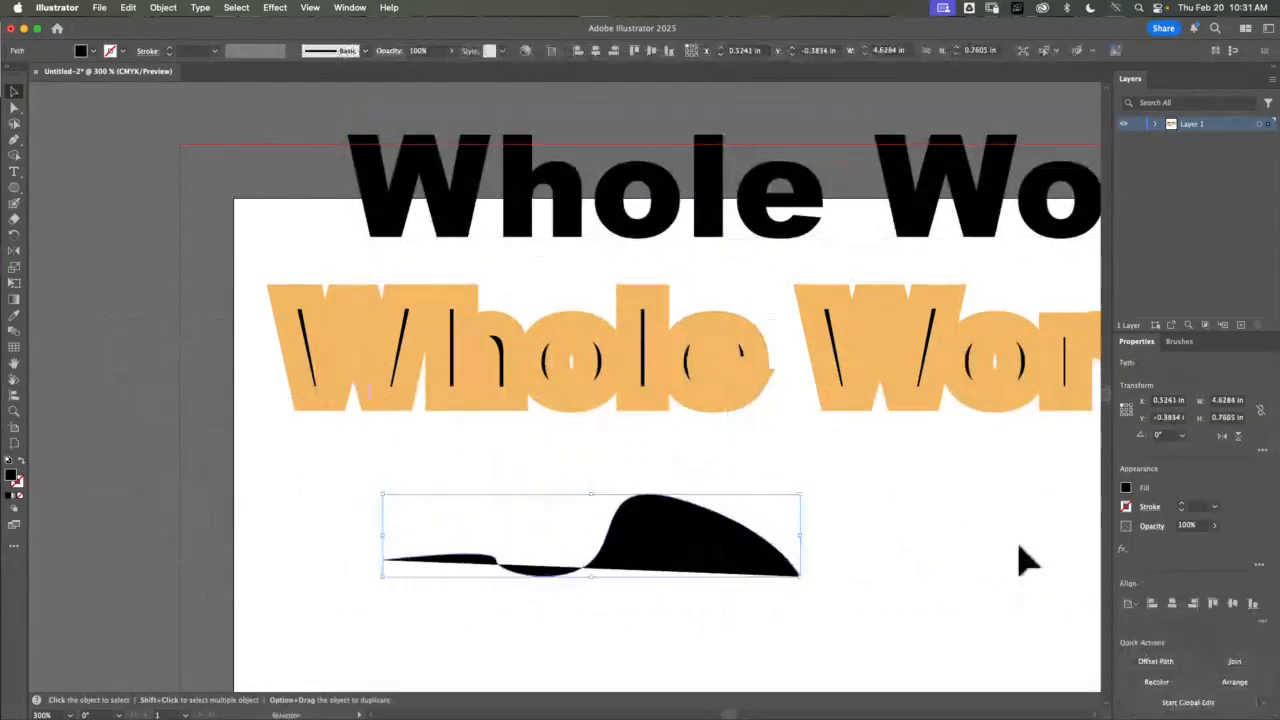
Remove the wavy path's black fill and give it a magenta stroke
{"action": "left_click", "coordinate": [1145, 508]}
{"action": "left_click", "coordinate": [1127, 507]}
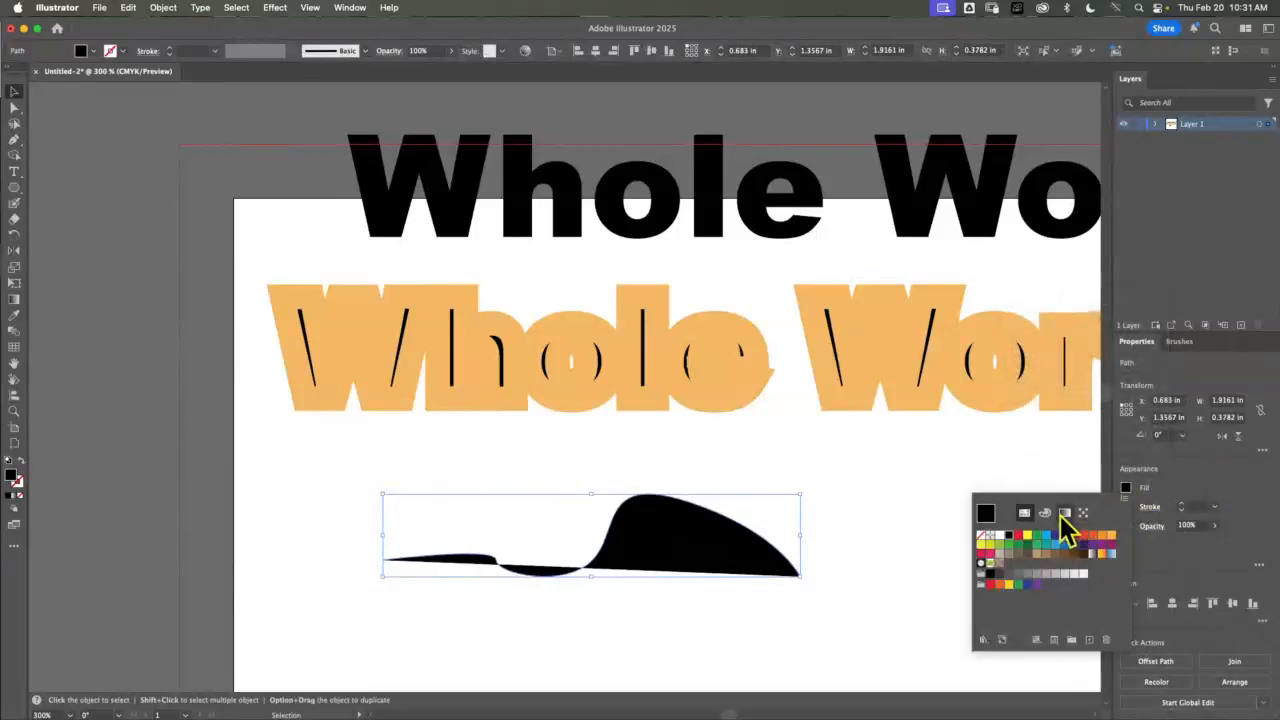
{"action": "left_click", "coordinate": [981, 536]}
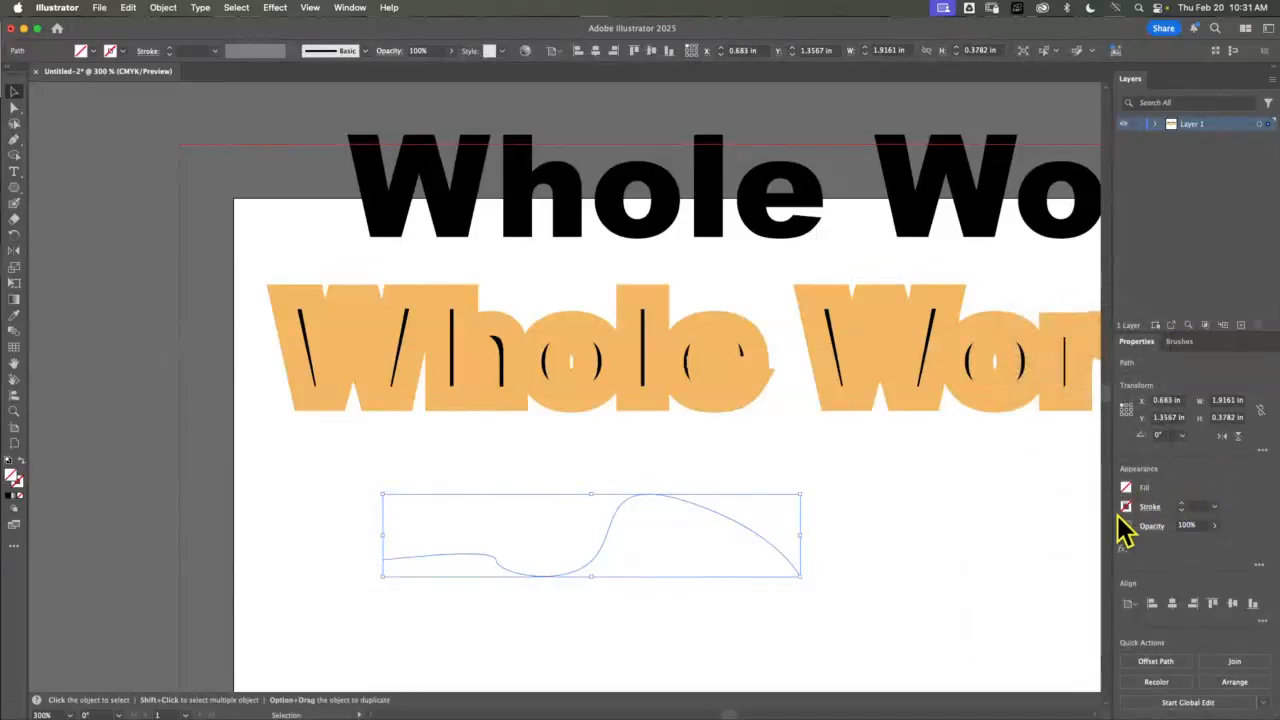
{"action": "left_click", "coordinate": [1126, 509]}
{"action": "left_click", "coordinate": [1063, 560]}
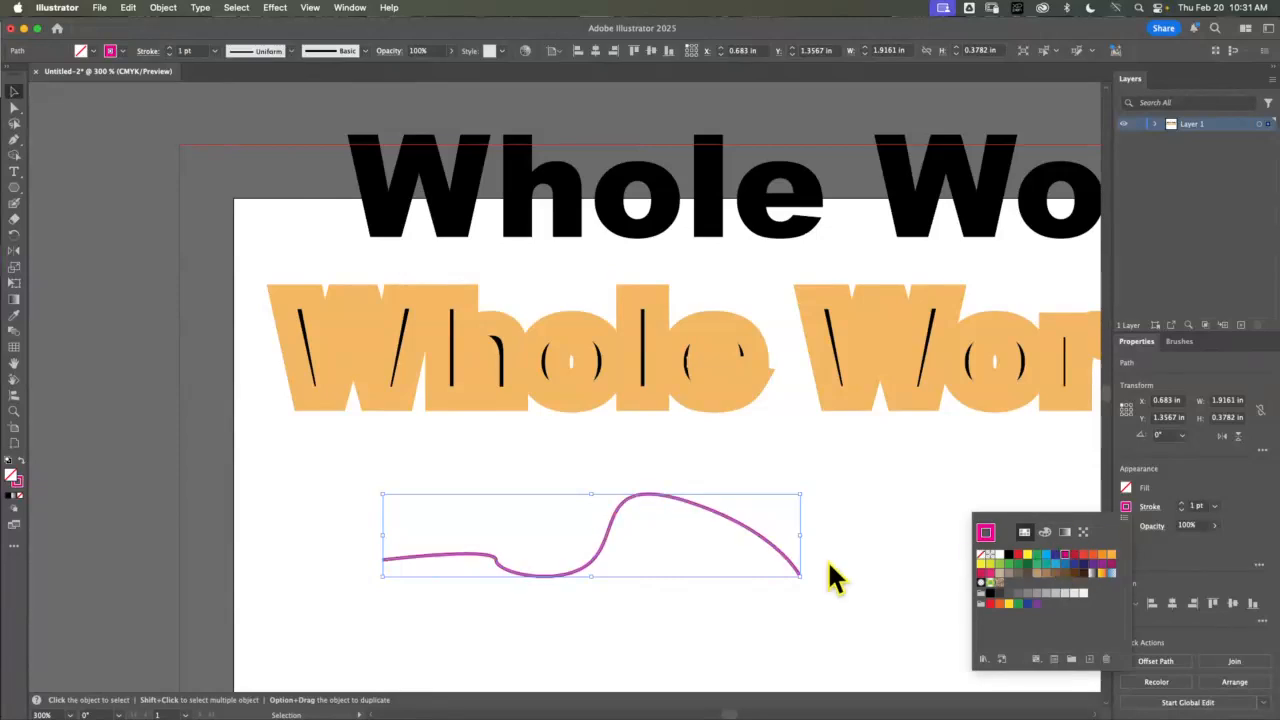
Increase the wavy path's stroke weight to 12 pt and move the path slightly closer to the orange text
{"action": "left_click", "coordinate": [1181, 503]}
{"action": "left_click", "coordinate": [1182, 504]}
{"action": "left_click", "coordinate": [1182, 504]}
{"action": "left_click", "coordinate": [1182, 504]}
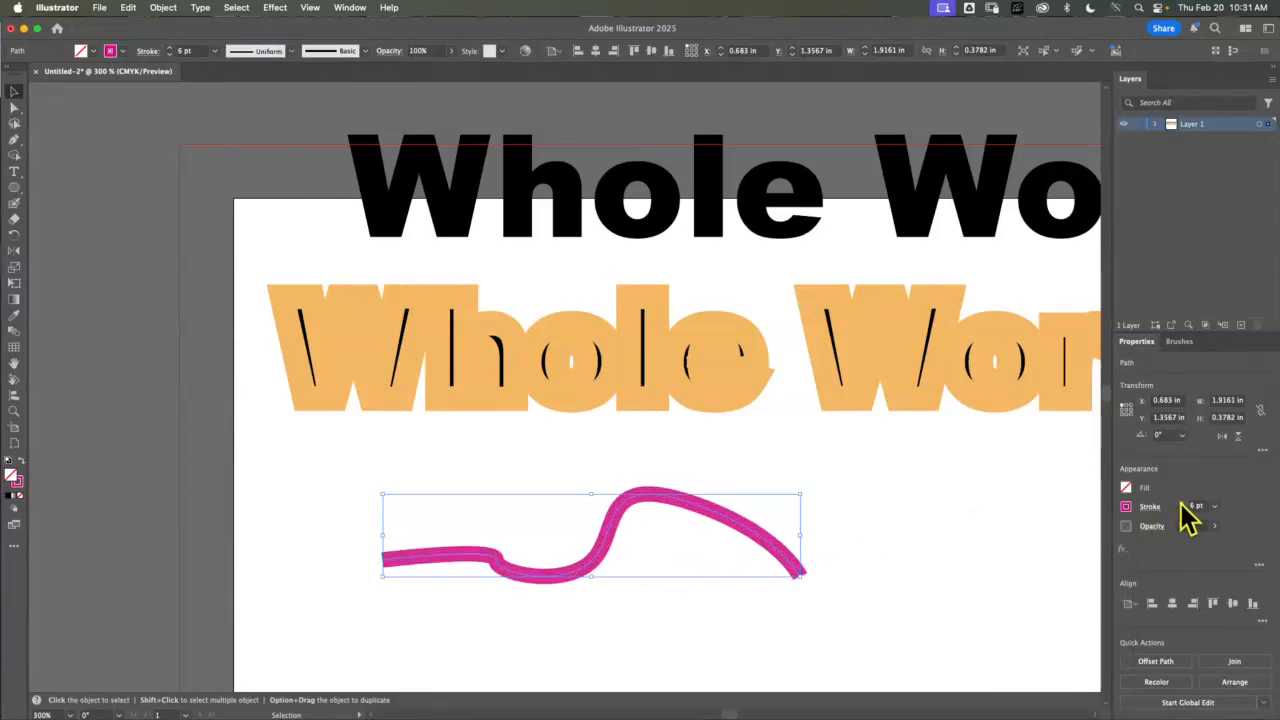
{"action": "left_click", "coordinate": [1182, 504]}
{"action": "left_click", "coordinate": [1182, 504]}
{"action": "left_click", "coordinate": [1182, 504]}
{"action": "left_click", "coordinate": [1182, 504]}
{"action": "left_click", "coordinate": [1182, 504]}
{"action": "left_click", "coordinate": [1181, 504]}
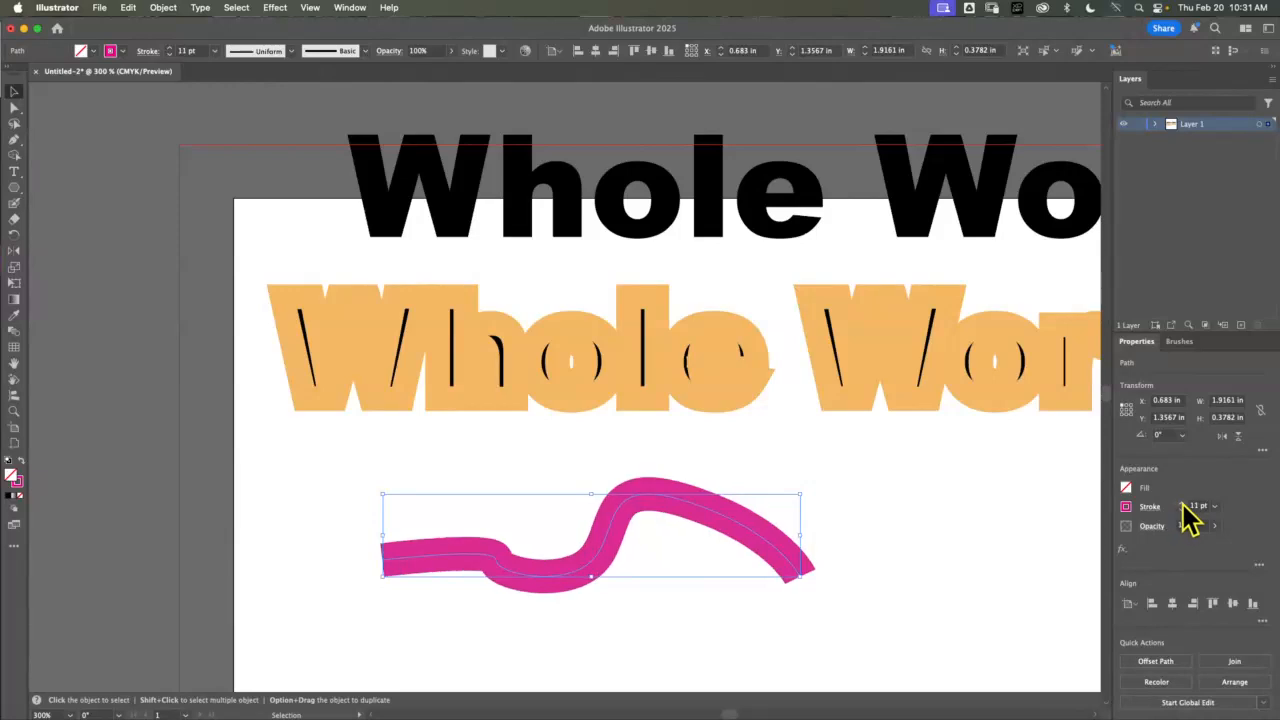
{"action": "left_click", "coordinate": [1181, 504]}
{"action": "left_click", "coordinate": [892, 540]}
{"action": "left_click_drag", "start_coordinate": [730, 533], "coordinate": [702, 508]}
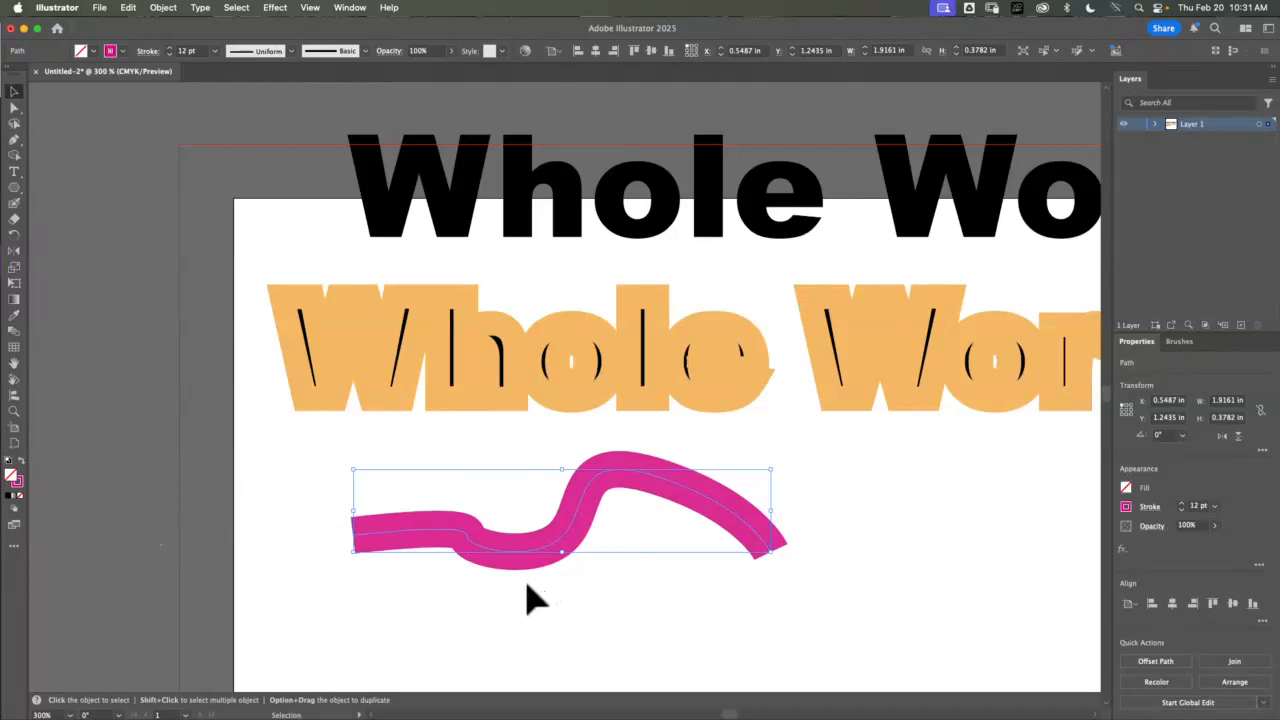
Convert the magenta curve's stroke to an outlined, filled shape with Outline Stroke
{"action": "left_click", "coordinate": [168, 9]}
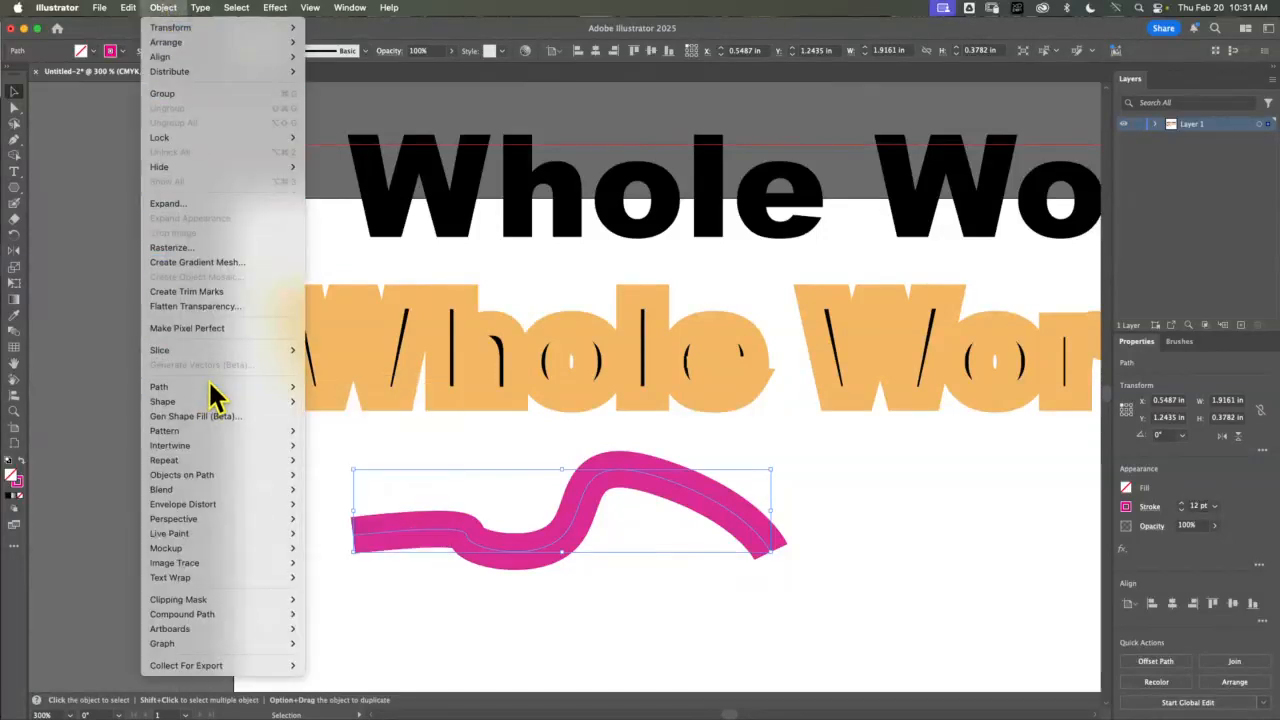
{"action": "mouse_move", "coordinate": [280, 388]}
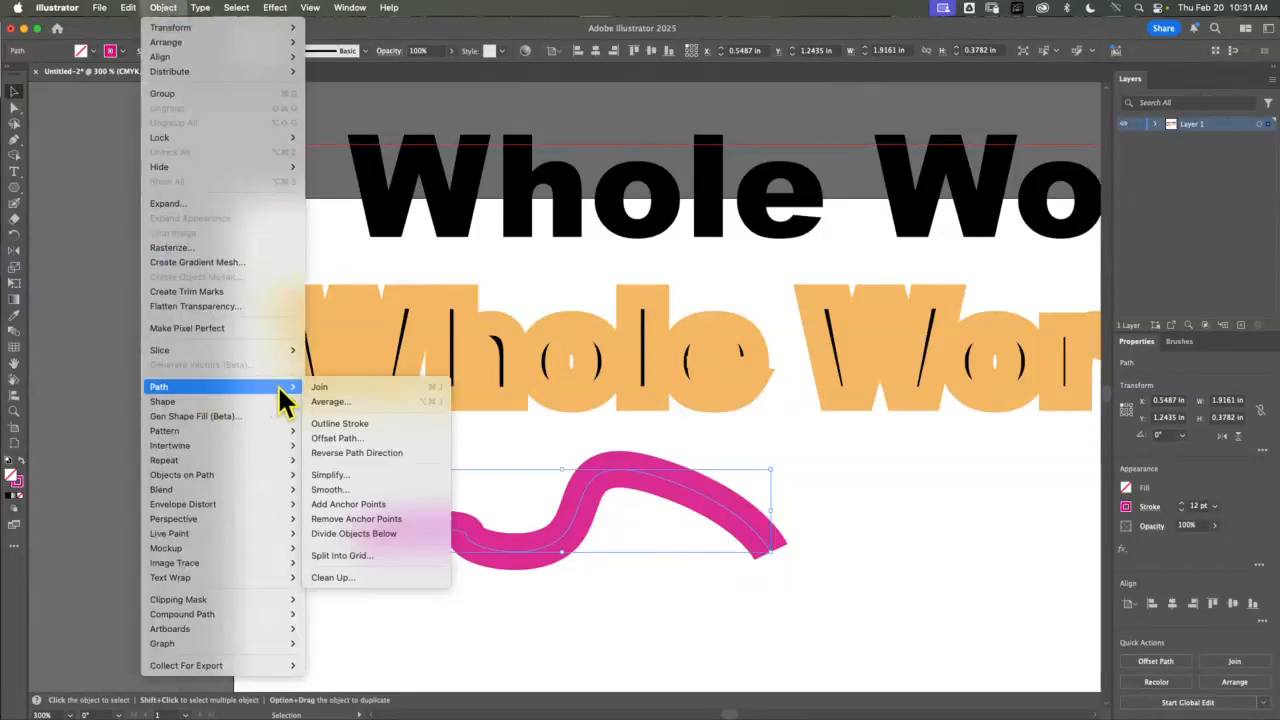
{"action": "left_click", "coordinate": [365, 423]}
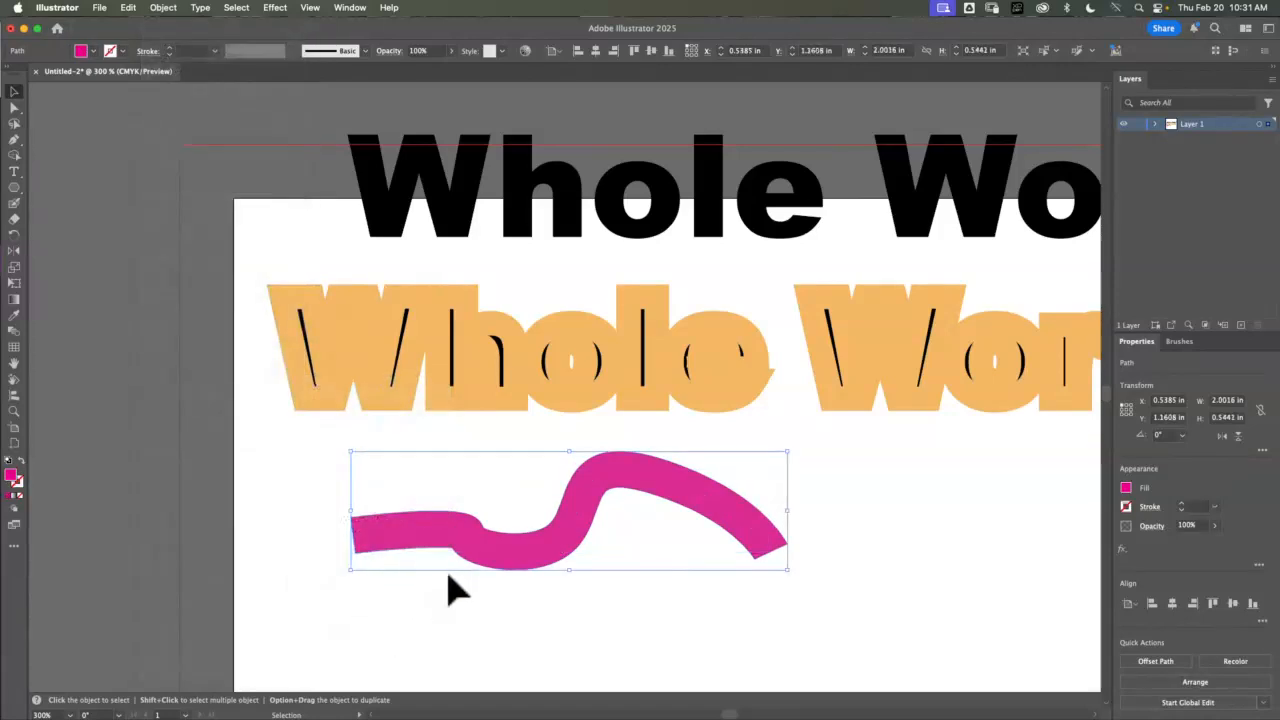
Move the outlined magenta shape closer to the artboard's left edge, at about X 0.07 in and Y 1.09 in
{"action": "left_click", "coordinate": [14, 411]}
{"action": "left_click_drag", "start_coordinate": [432, 557], "coordinate": [523, 523]}
{"action": "left_click", "coordinate": [12, 92]}
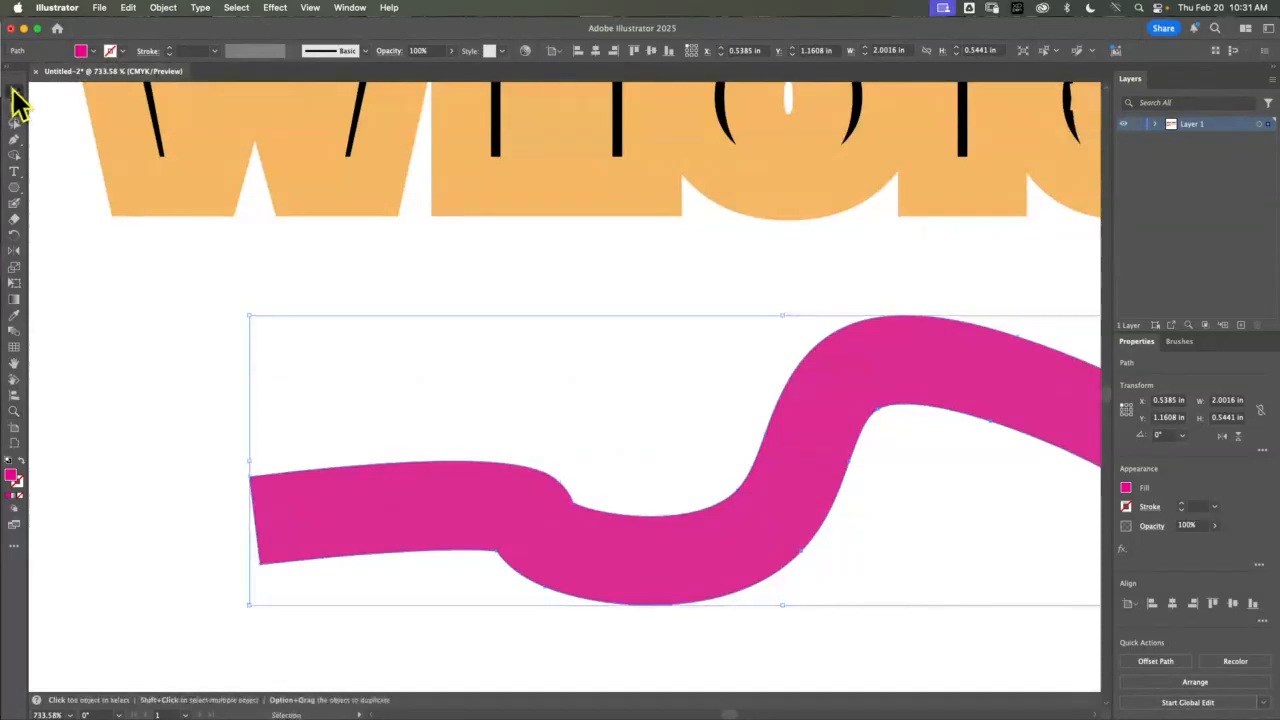
{"action": "left_click_drag", "start_coordinate": [391, 517], "coordinate": [351, 466]}
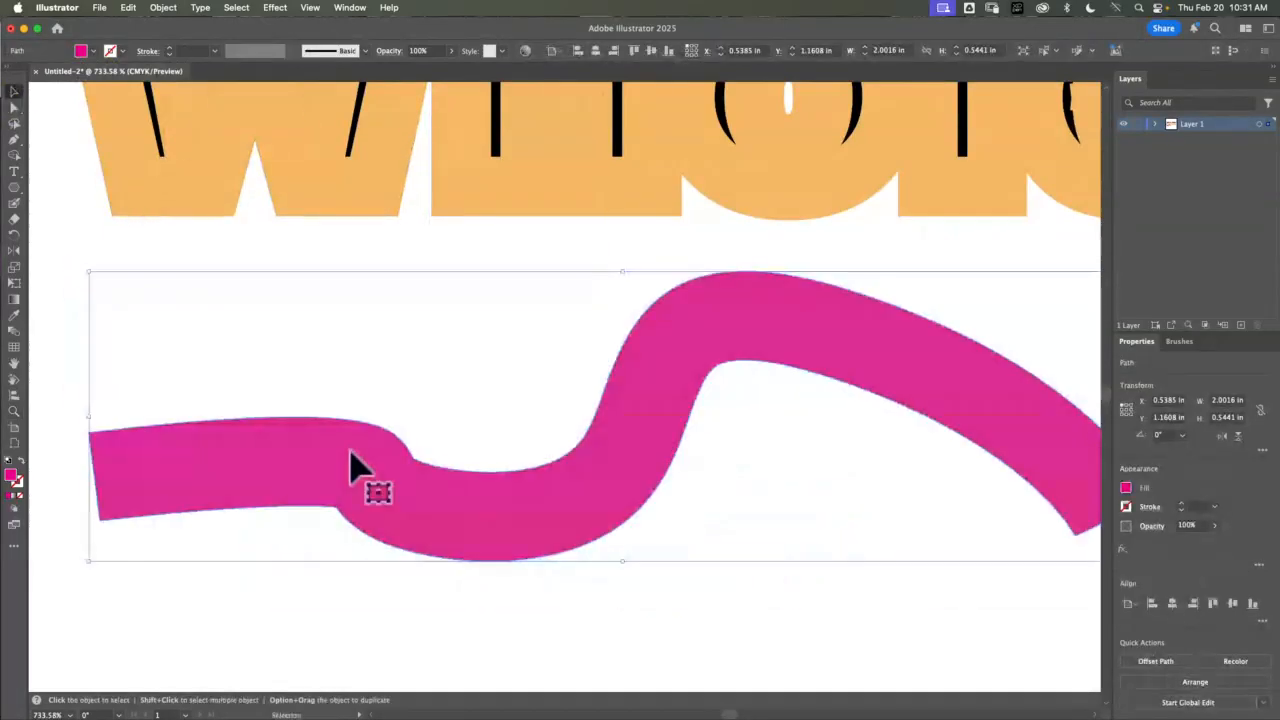
{"action": "left_click_drag", "start_coordinate": [543, 520], "coordinate": [515, 520]}
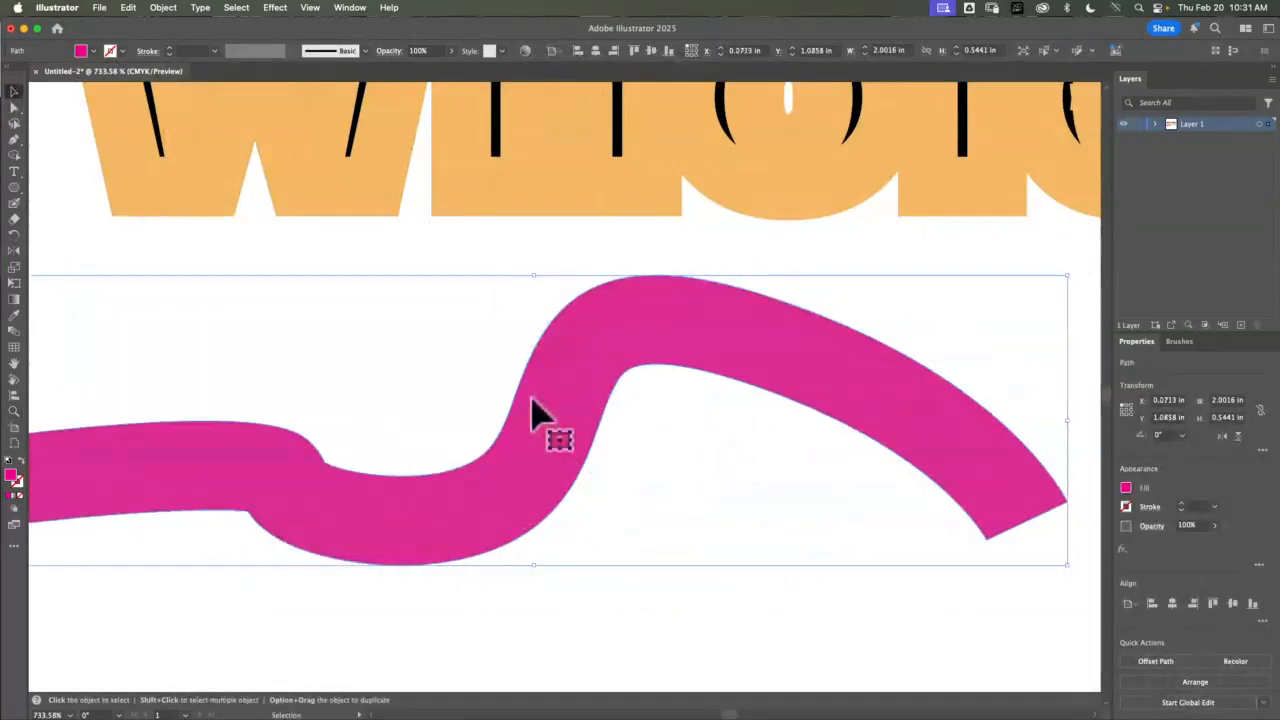
Unite the overlapping orange "Whole Words" lettering into one combined shape with Pathfinder
{"action": "key", "text": "super+minus"}
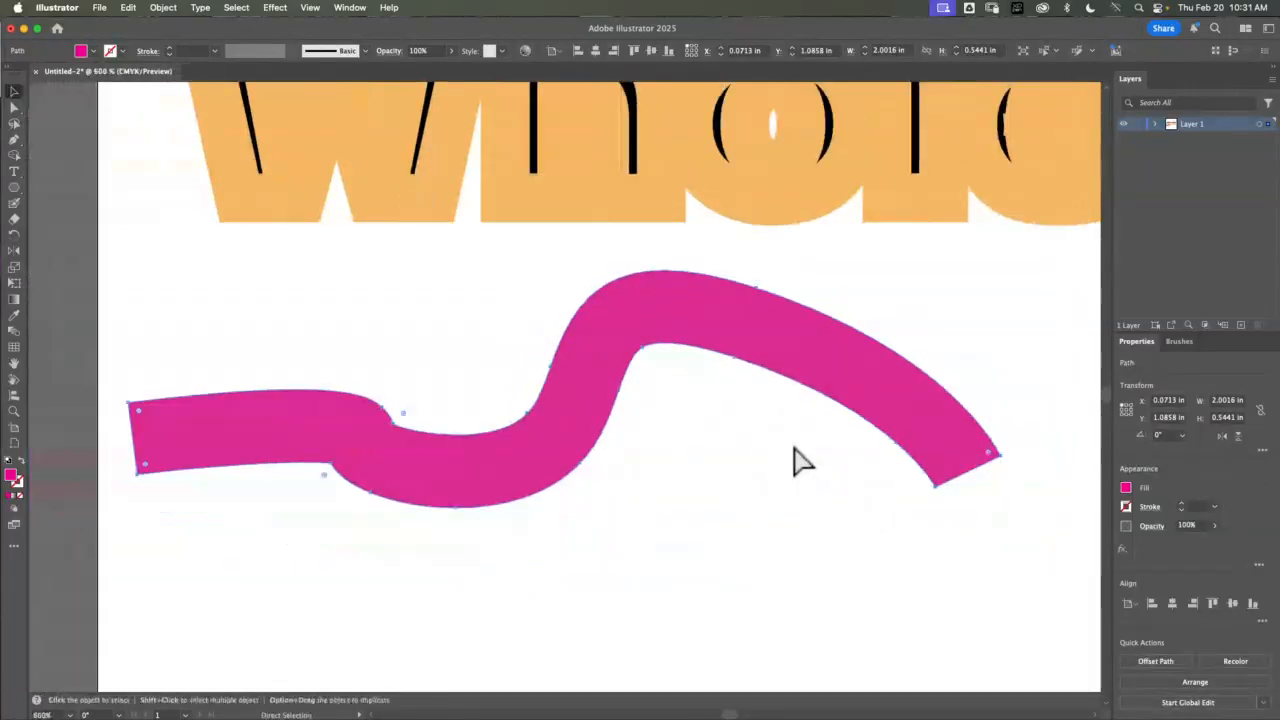
{"action": "key", "text": "super+minus"}
{"action": "key", "text": "super+minus"}
{"action": "scroll", "coordinate": [952, 392], "scroll_direction": "right", "scroll_amount": 1}
{"action": "left_click_drag", "start_coordinate": [952, 392], "coordinate": [623, 429]}
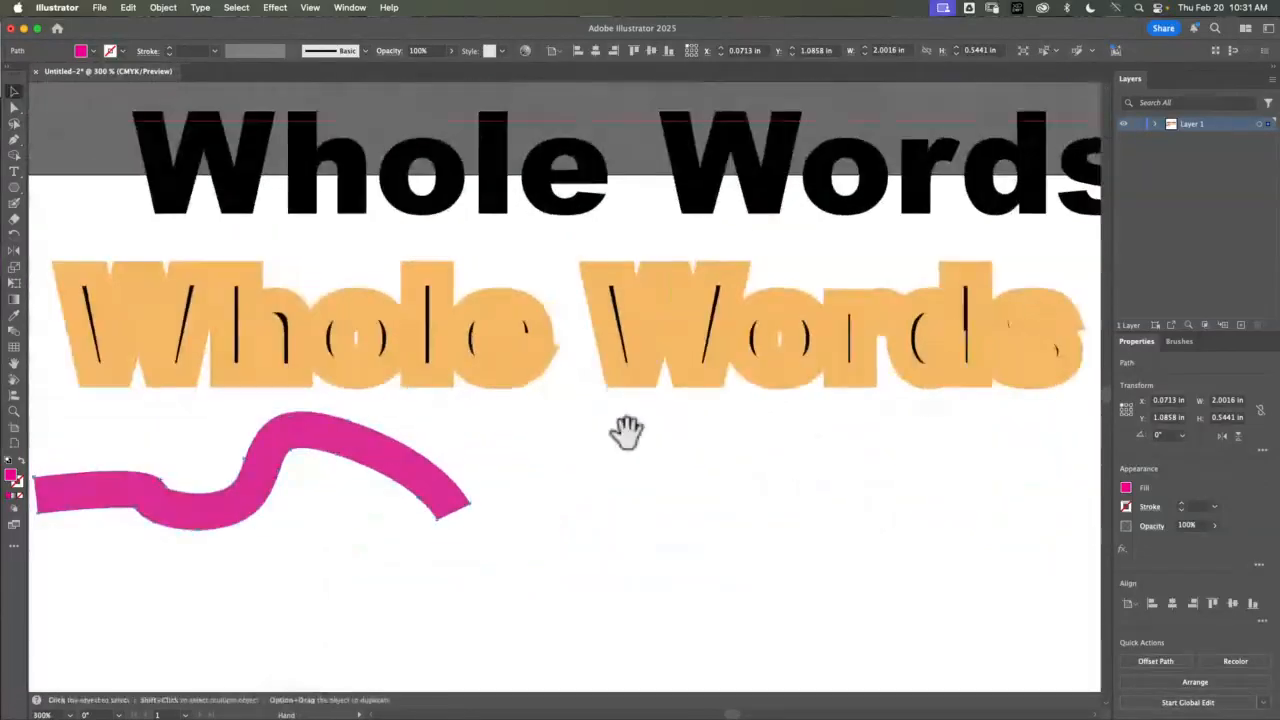
{"action": "left_click", "coordinate": [300, 326]}
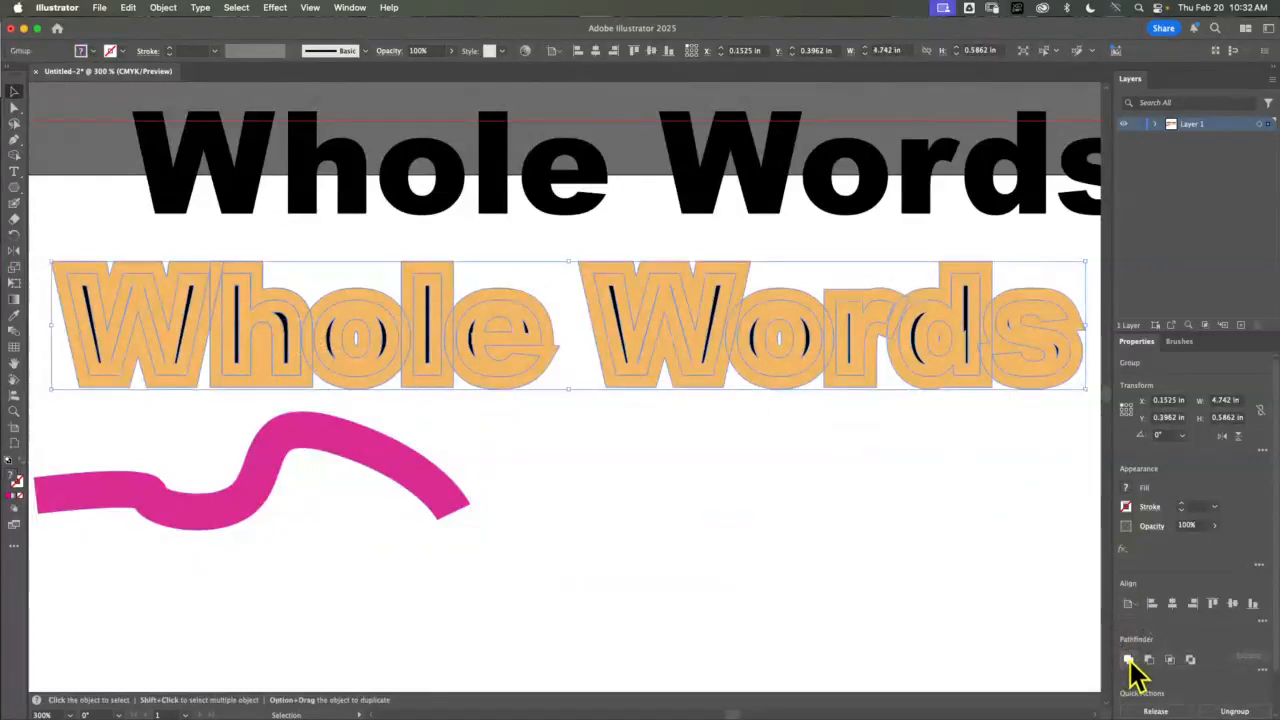
{"action": "left_click", "coordinate": [1128, 663]}
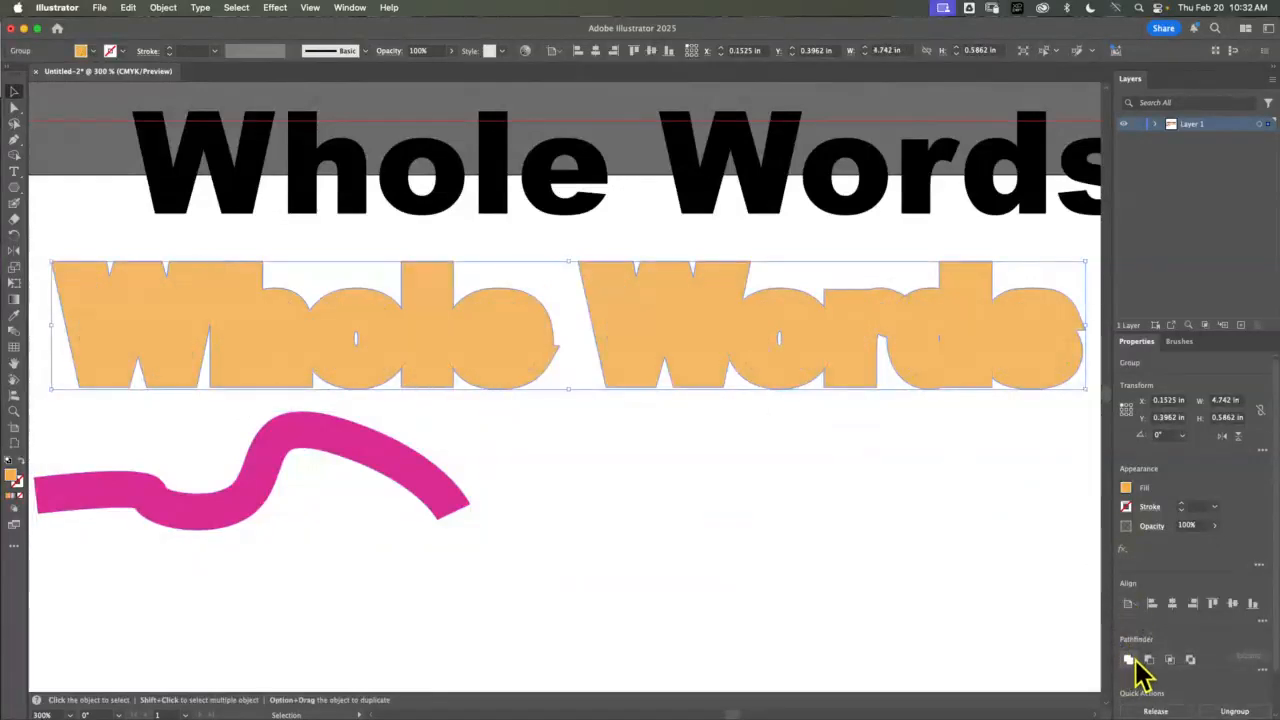
Add a matching orange 8 pt stroke around the united "Whole Words" backing shape
{"action": "left_click", "coordinate": [1127, 507]}
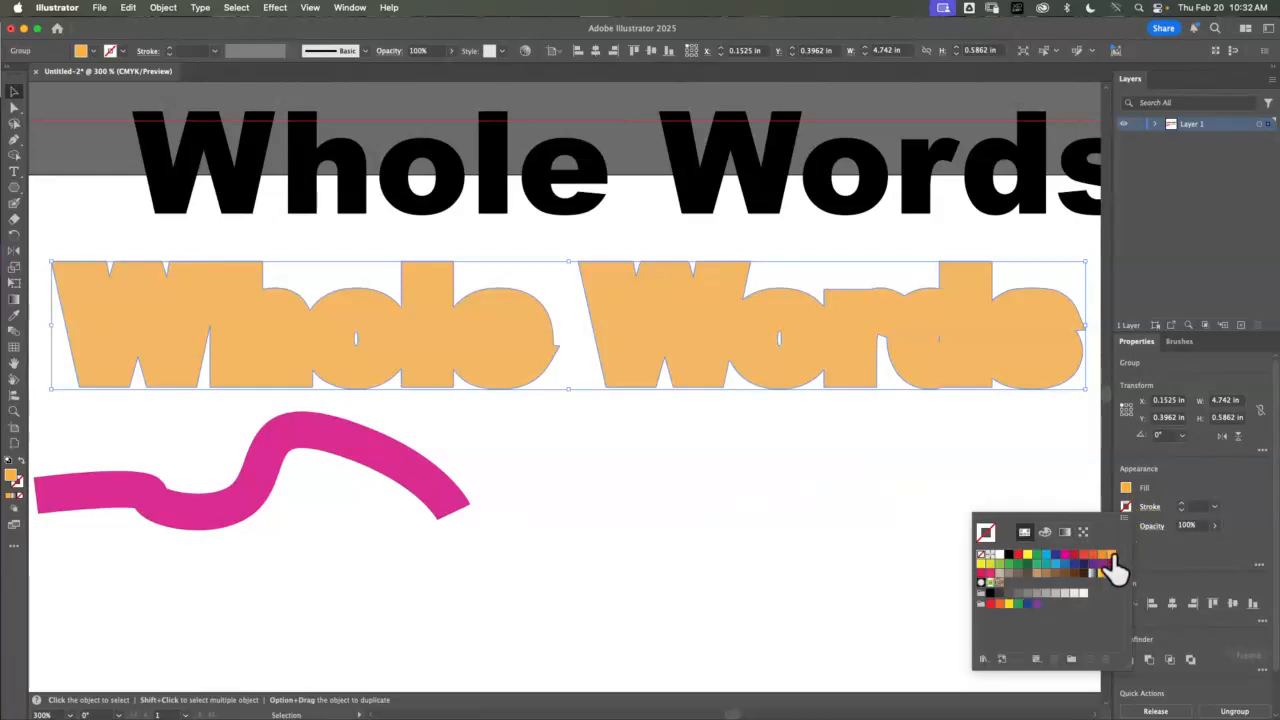
{"action": "left_click", "coordinate": [1112, 572]}
{"action": "left_click", "coordinate": [1181, 505]}
{"action": "left_click", "coordinate": [1181, 505]}
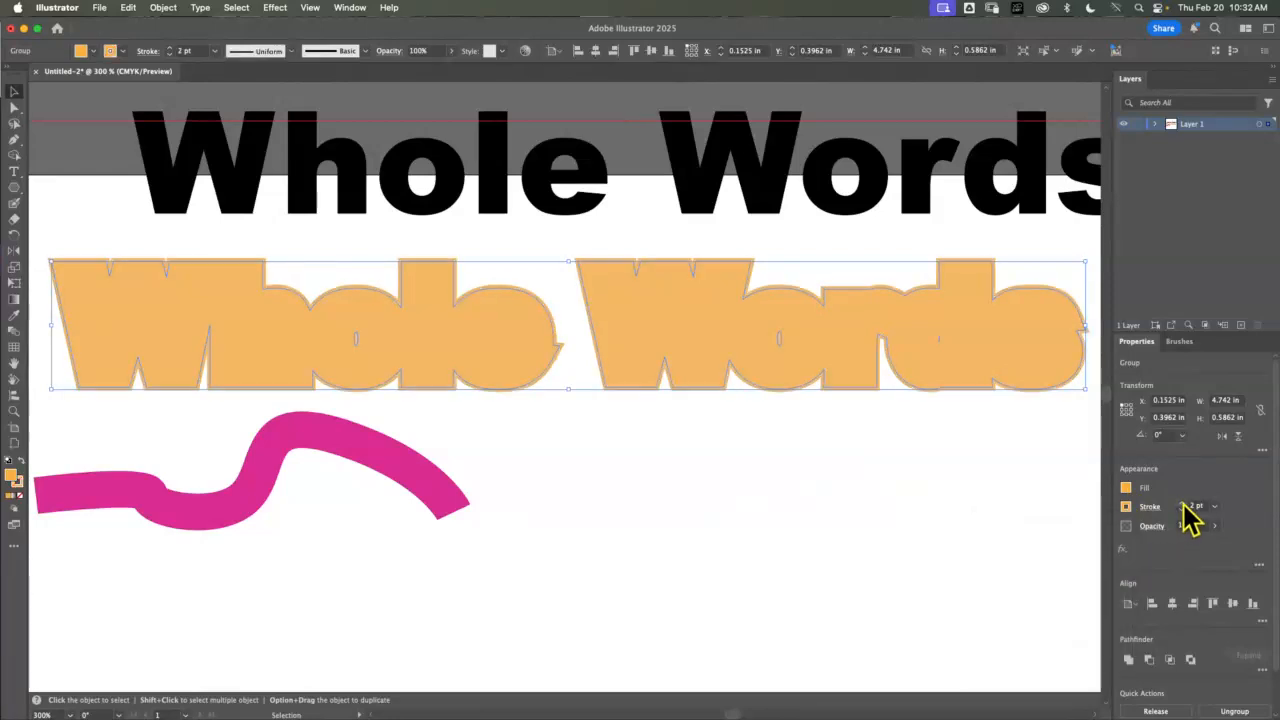
{"action": "left_click", "coordinate": [1181, 505]}
{"action": "left_click", "coordinate": [1181, 505]}
{"action": "left_click", "coordinate": [1181, 505]}
{"action": "left_click", "coordinate": [1181, 505]}
{"action": "left_click", "coordinate": [1181, 505]}
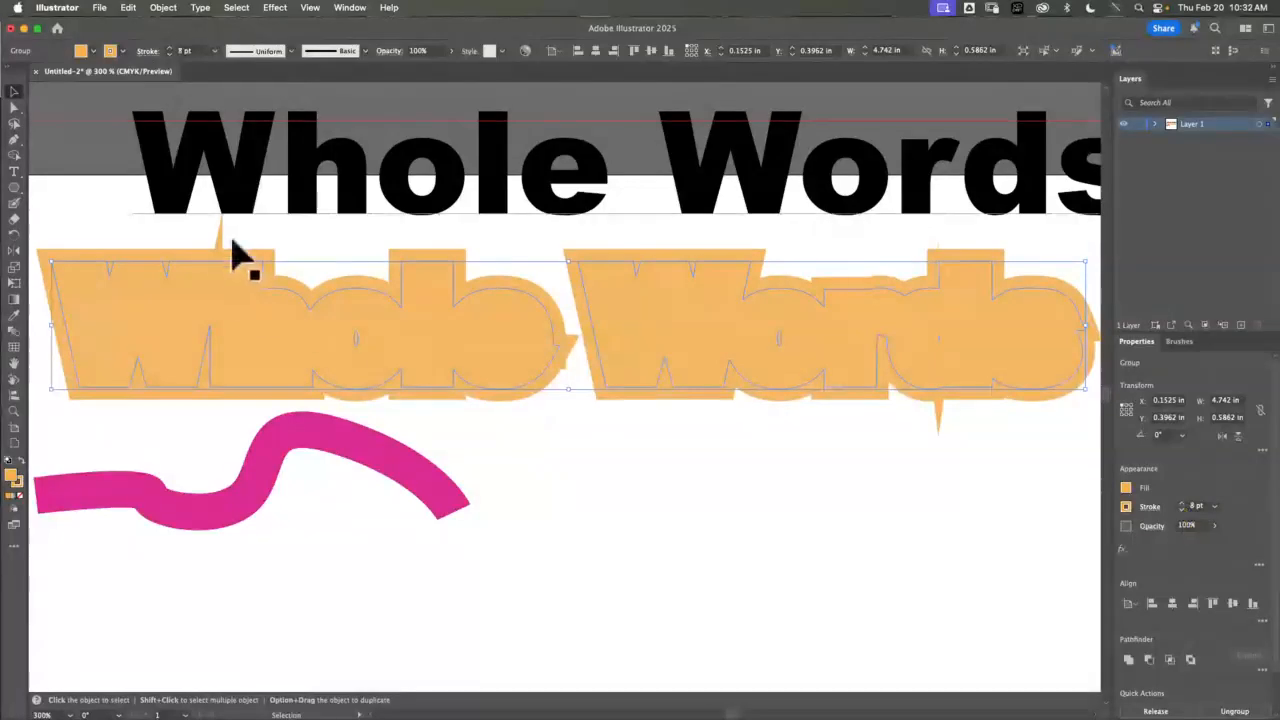
Place the black "Whole Words" text over the orange backing, offset slightly up and left like a drop shadow
{"action": "left_click_drag", "start_coordinate": [322, 188], "coordinate": [318, 345]}
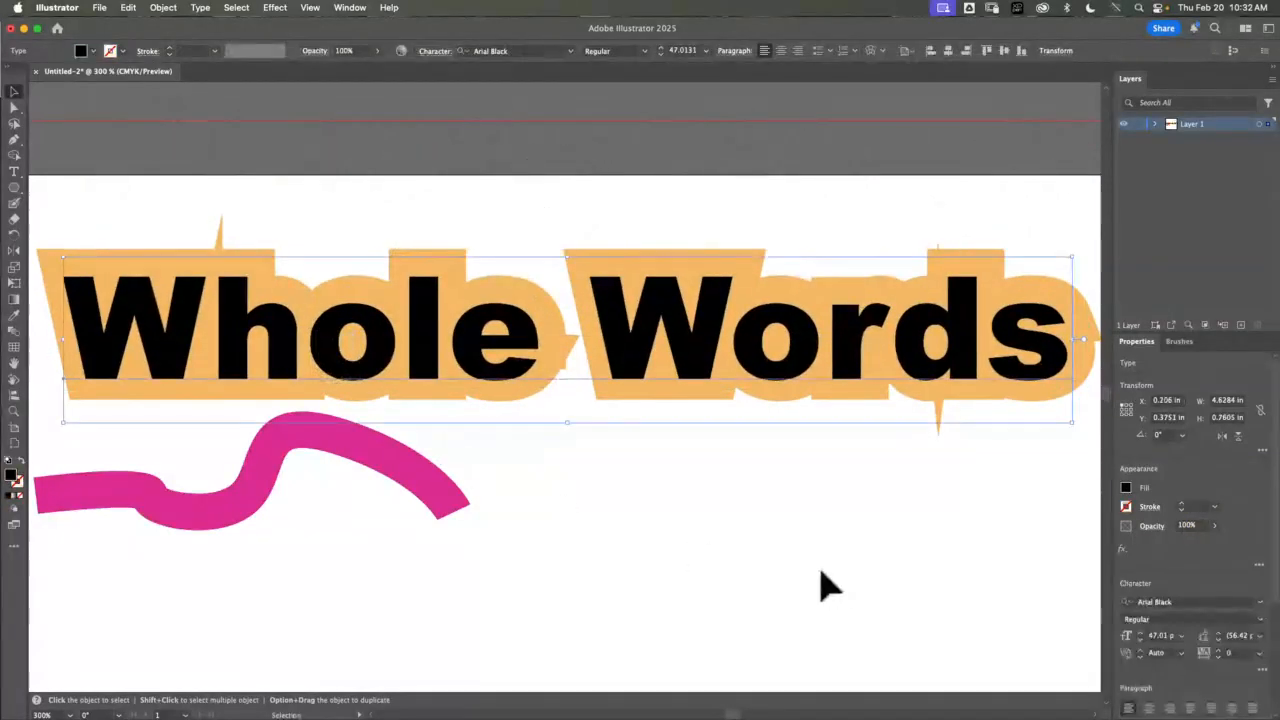
{"action": "left_click_drag", "start_coordinate": [814, 357], "coordinate": [828, 322]}
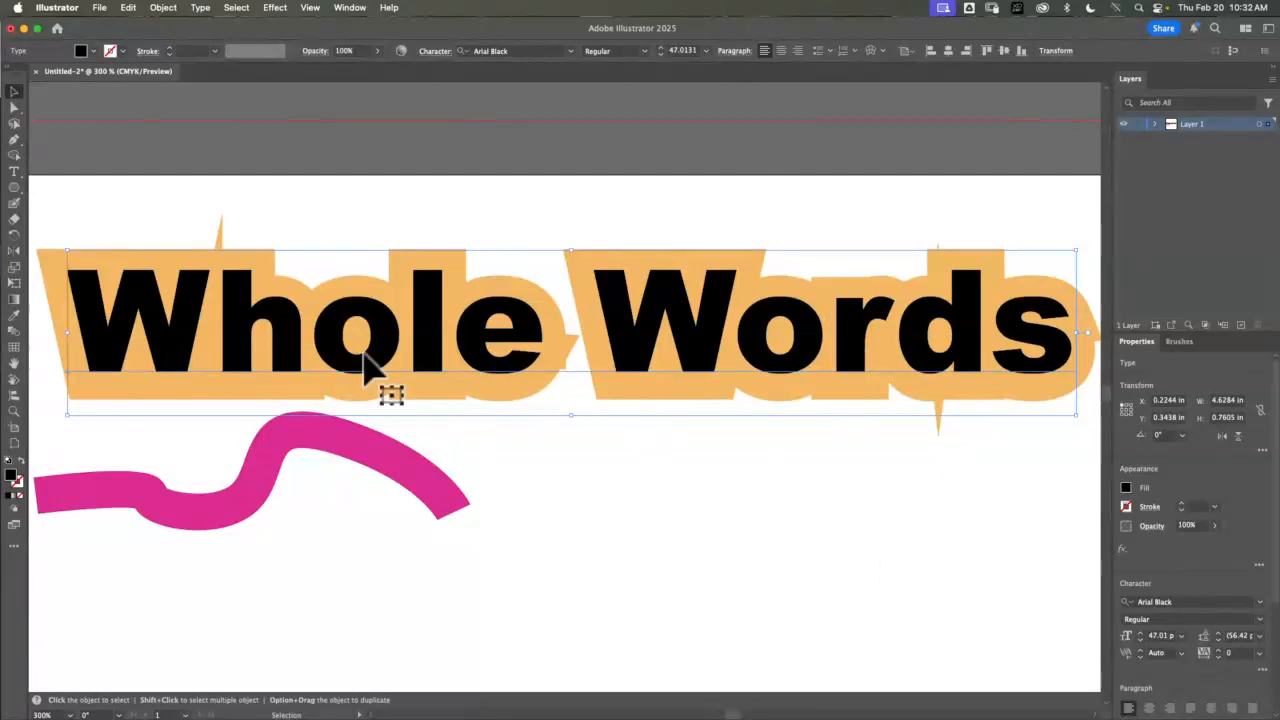
{"action": "left_click", "coordinate": [418, 227]}
{"action": "key", "text": "super+minus"}
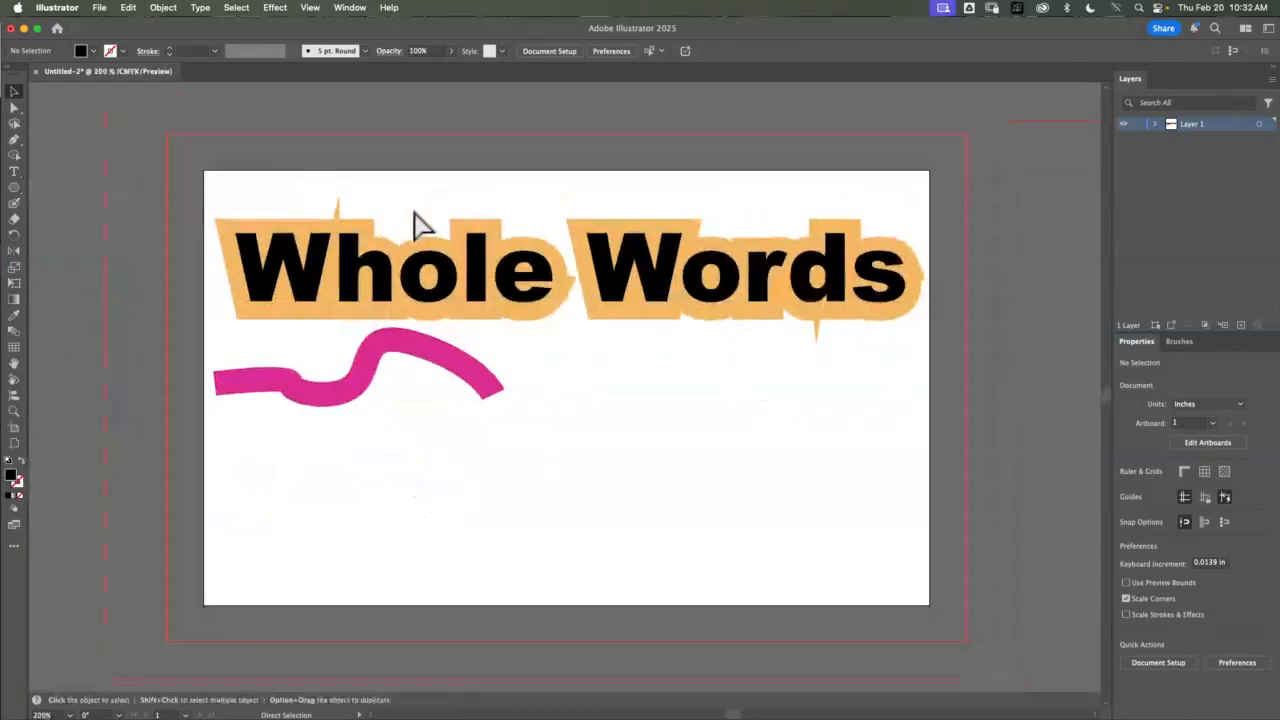
{"action": "mouse_move", "coordinate": [309, 271]}
{"action": "left_mouse_down"}
{"action": "mouse_move", "coordinate": [337, 251]}
{"action": "mouse_move", "coordinate": [290, 275]}
{"action": "mouse_move", "coordinate": [314, 258]}
{"action": "mouse_move", "coordinate": [290, 264]}
{"action": "left_mouse_up"}
{"action": "left_click", "coordinate": [380, 186]}
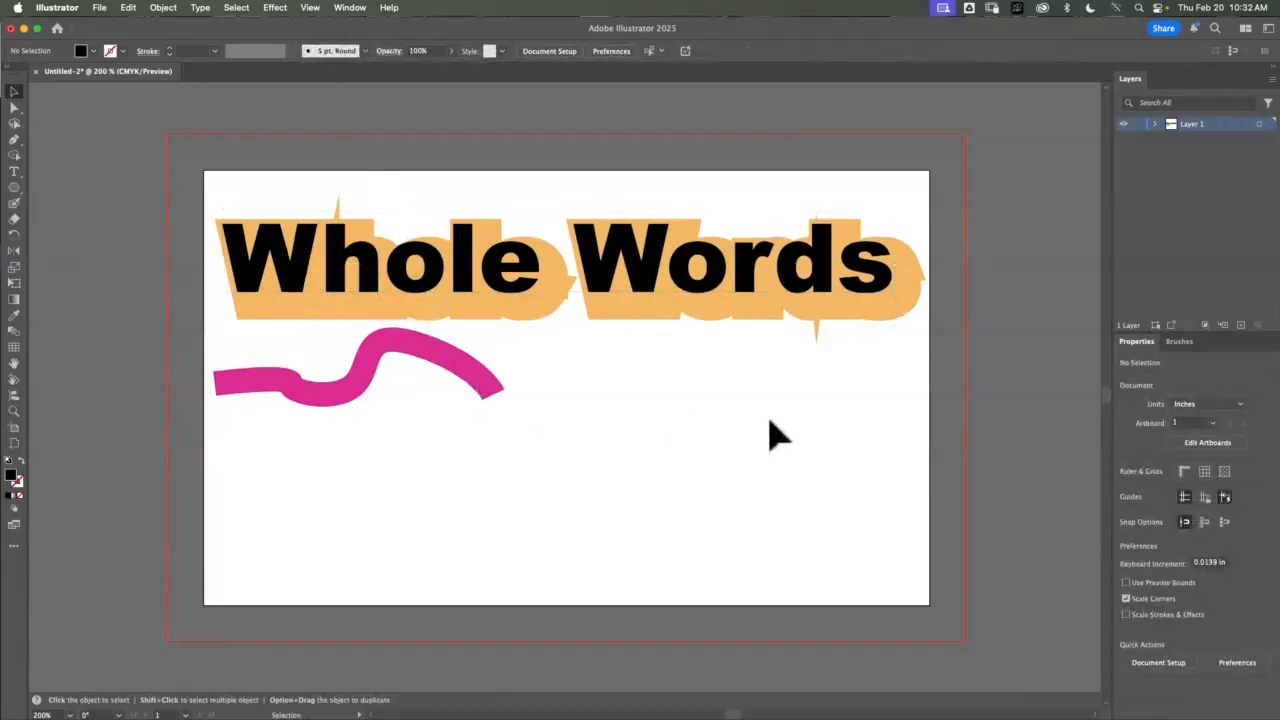
Move the black text off the backing to above the artboard's top edge and reduce the orange backing's stroke to 5 pt
{"action": "left_click", "coordinate": [732, 316]}
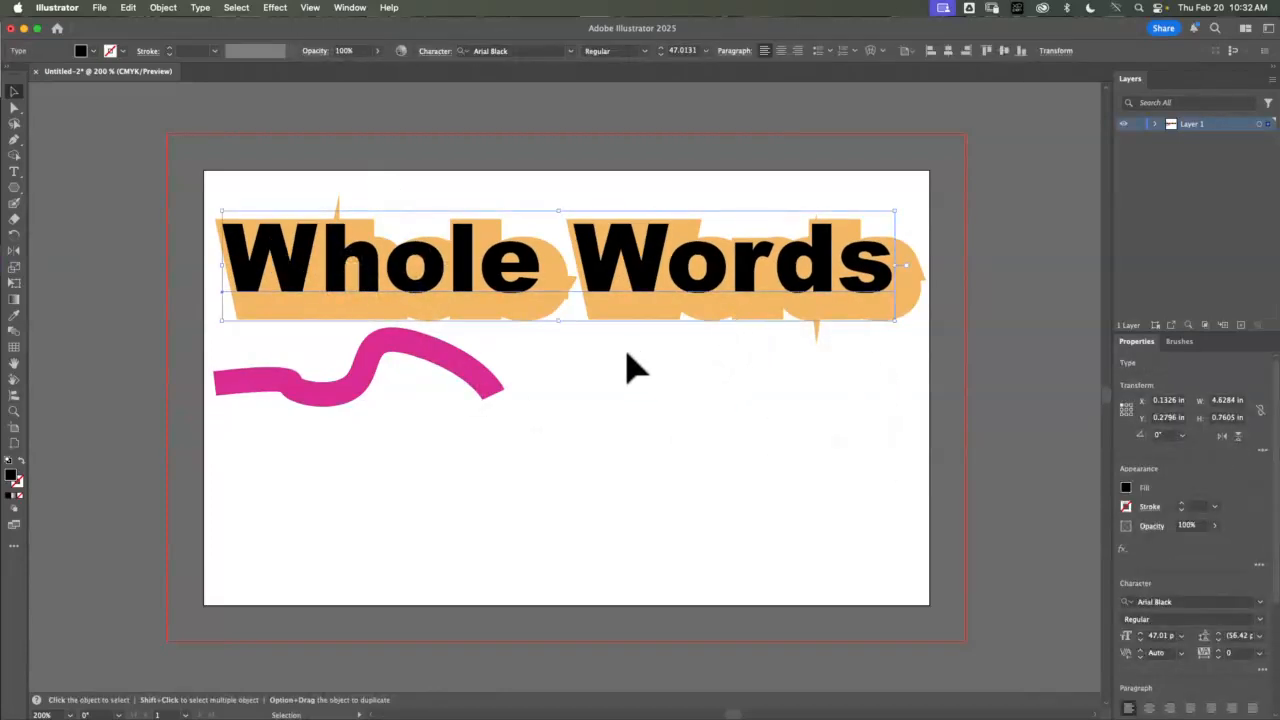
{"action": "left_click_drag", "start_coordinate": [522, 241], "coordinate": [595, 143]}
{"action": "left_click", "coordinate": [508, 300]}
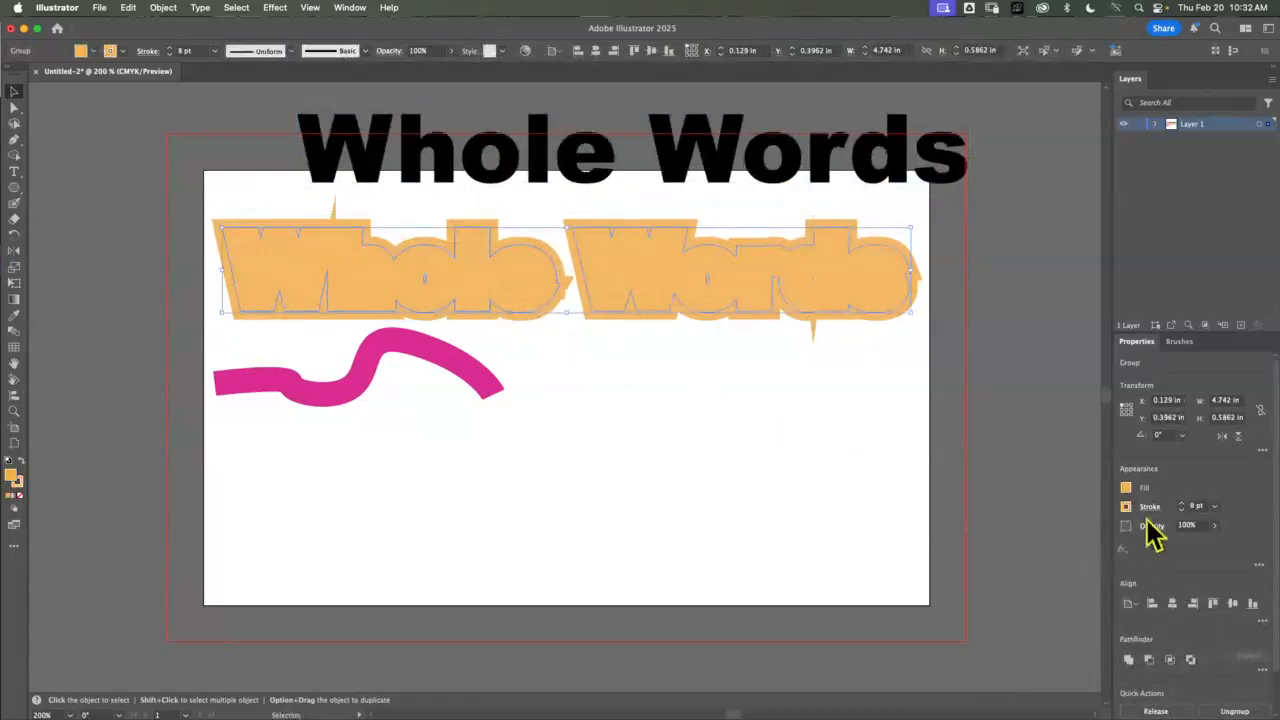
{"action": "left_click", "coordinate": [1181, 509]}
{"action": "left_click", "coordinate": [1181, 509]}
{"action": "left_click", "coordinate": [1181, 509]}
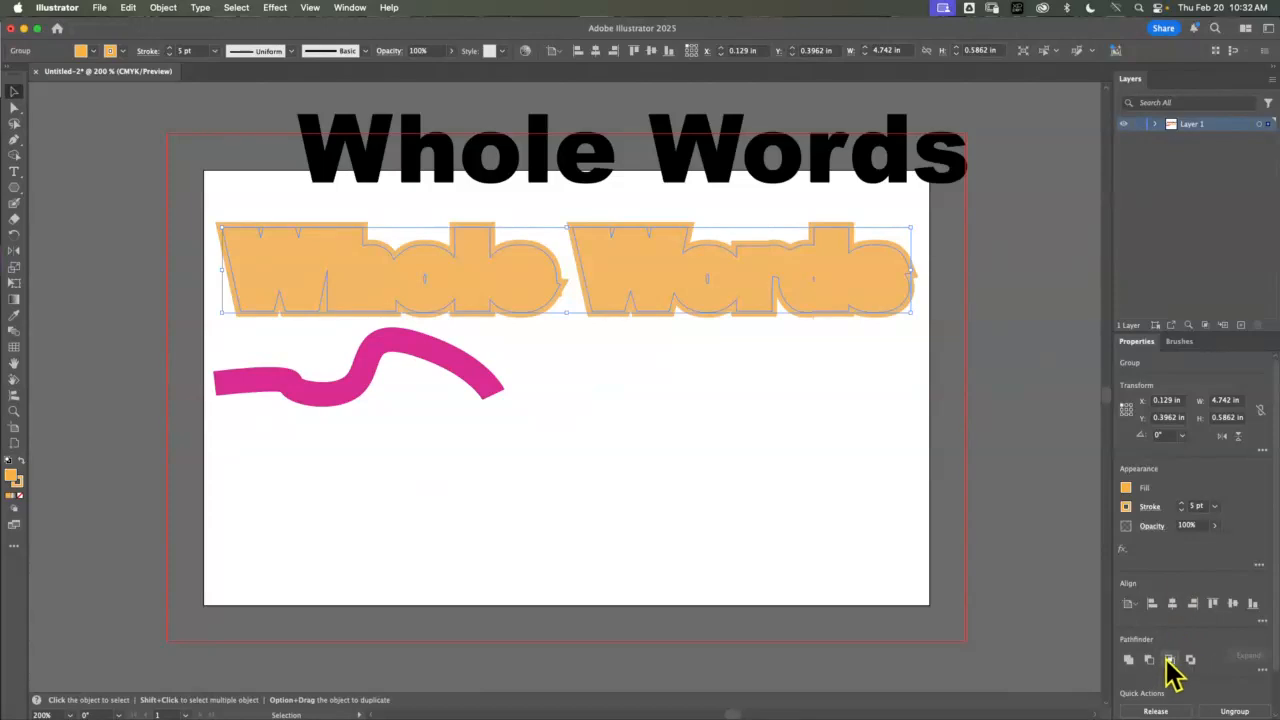
Change both the stroke and the fill of the "Whole Words" backing shape to black
{"action": "left_click", "coordinate": [1126, 507]}
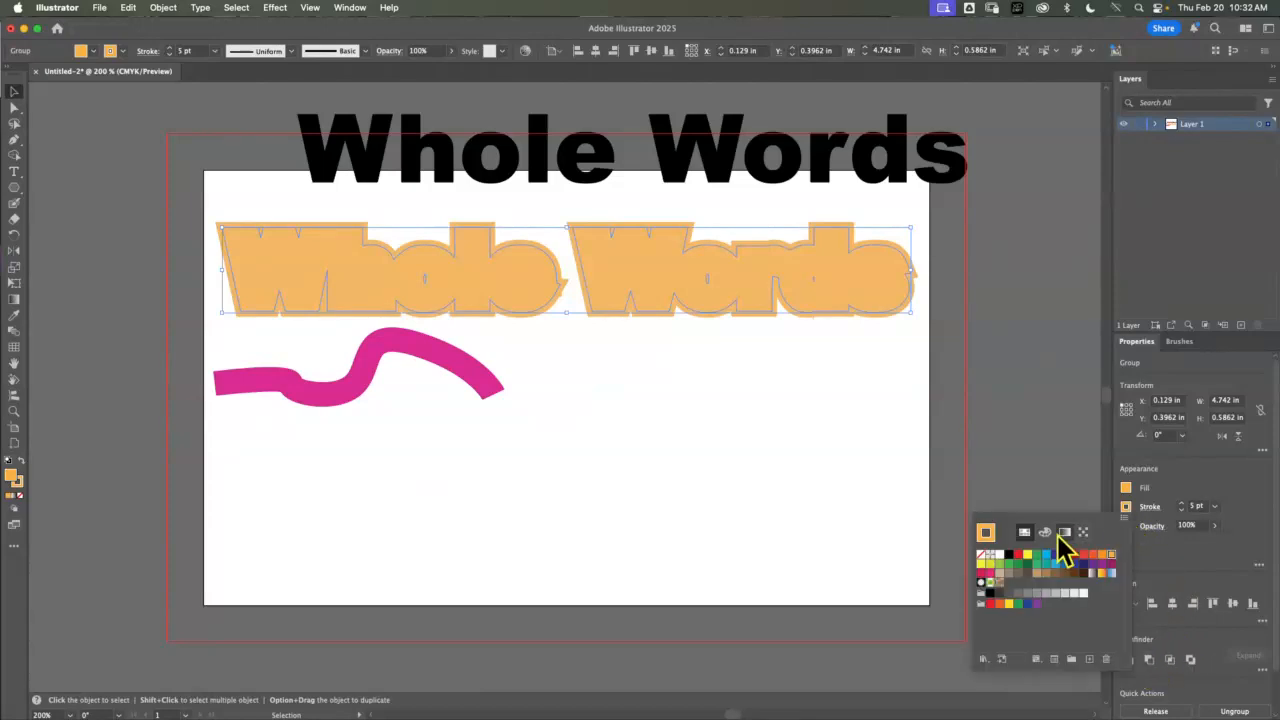
{"action": "left_click", "coordinate": [1008, 553]}
{"action": "left_click", "coordinate": [1126, 490]}
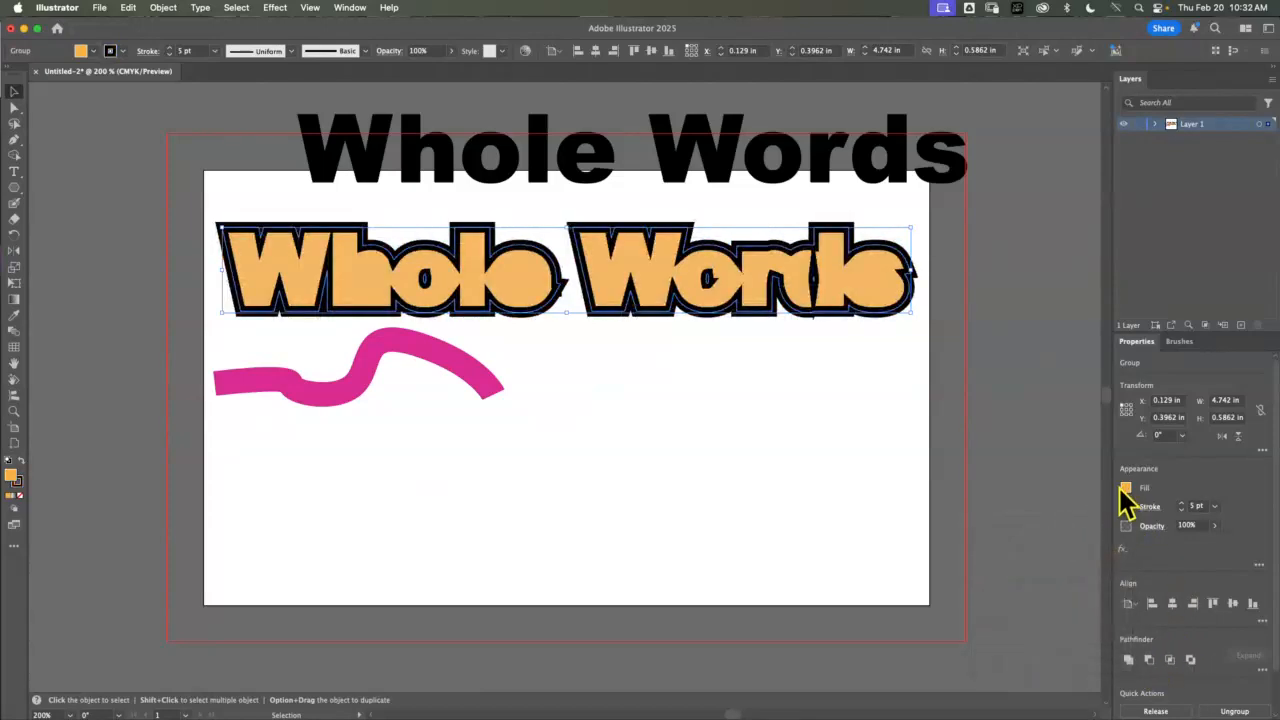
{"action": "left_click", "coordinate": [1126, 490]}
{"action": "left_click", "coordinate": [1008, 553]}
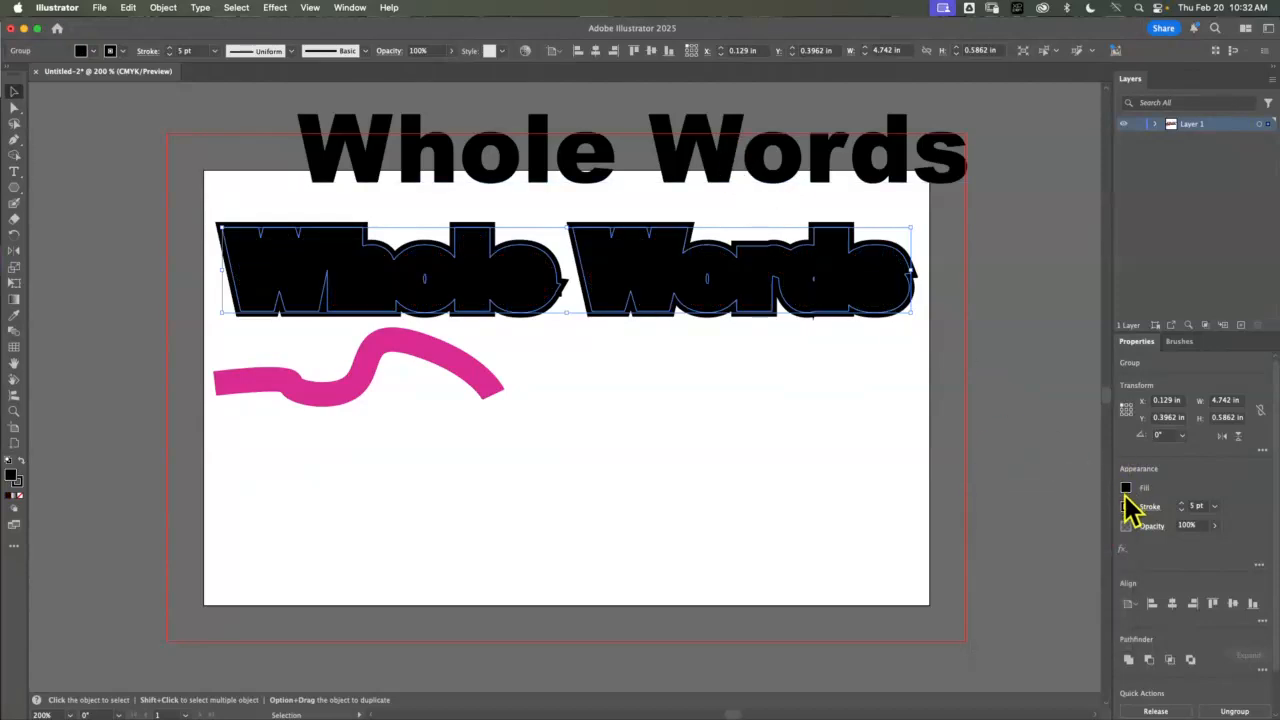
Fill the "Whole Words" text with yellow and place it over the black backing, offset slightly up and left
{"action": "left_click", "coordinate": [860, 140]}
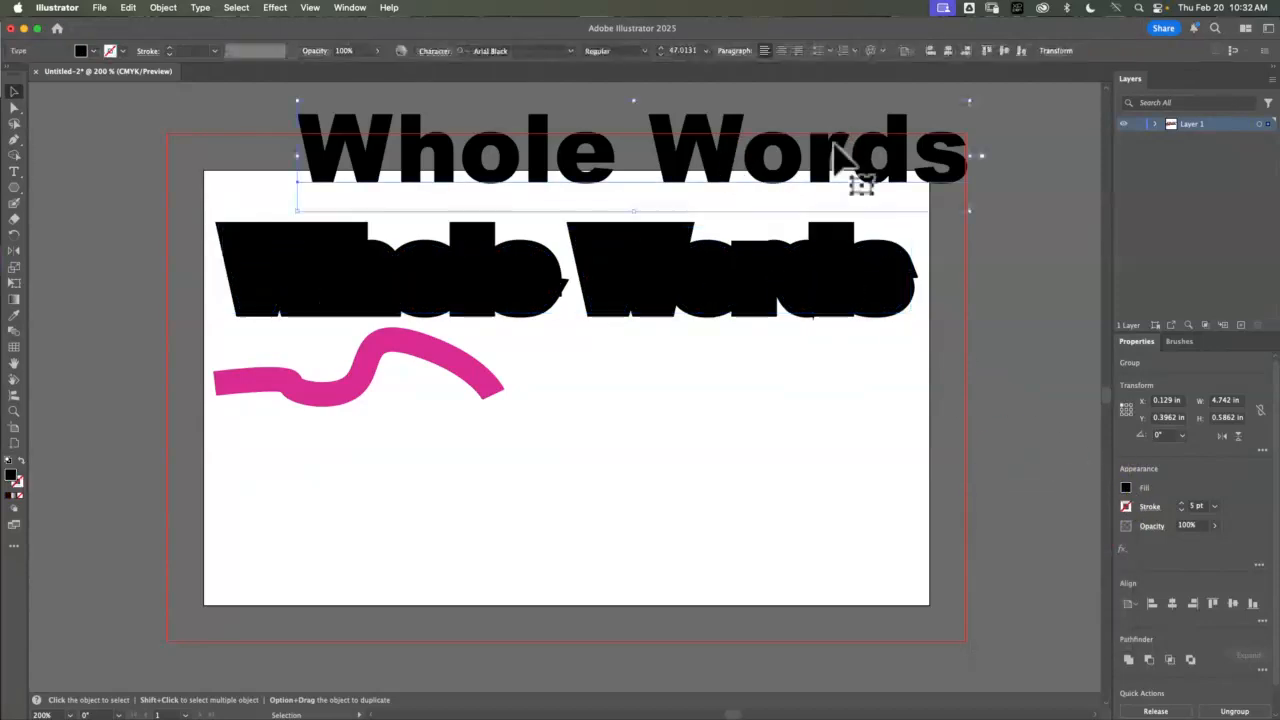
{"action": "left_click", "coordinate": [1124, 490]}
{"action": "left_click", "coordinate": [1024, 536]}
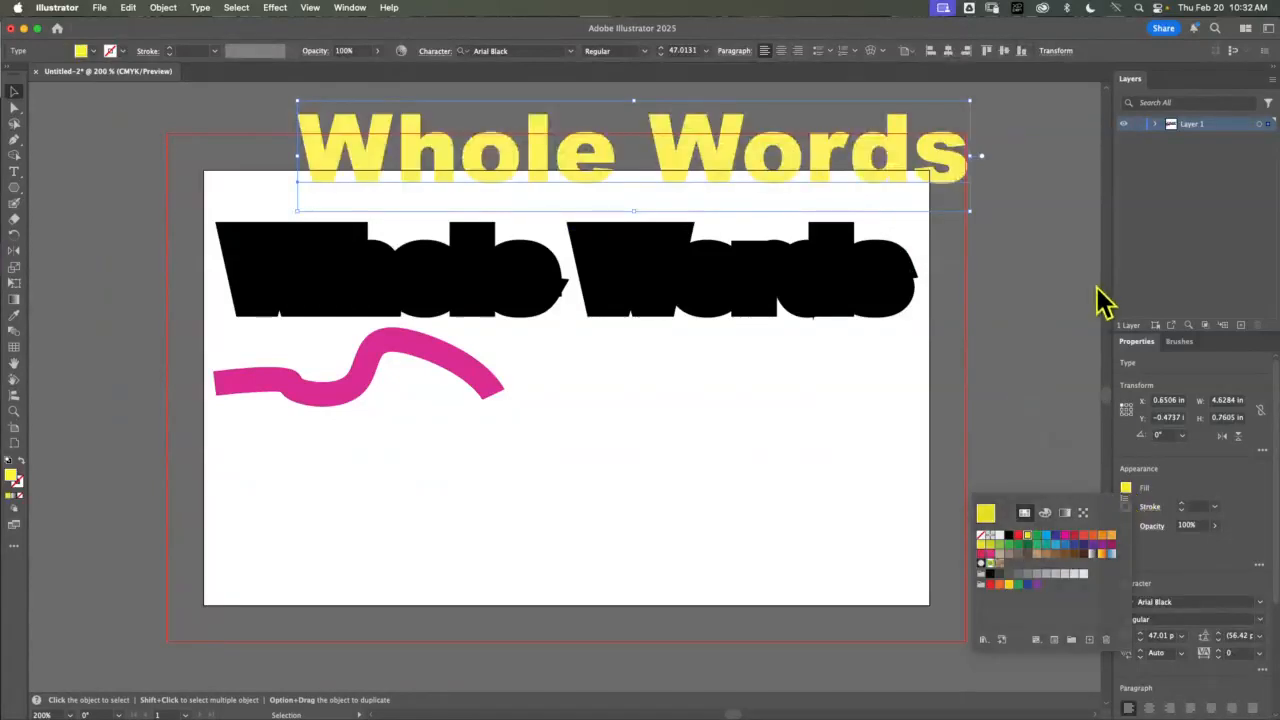
{"action": "left_click_drag", "start_coordinate": [370, 145], "coordinate": [300, 263]}
{"action": "left_click", "coordinate": [400, 182]}
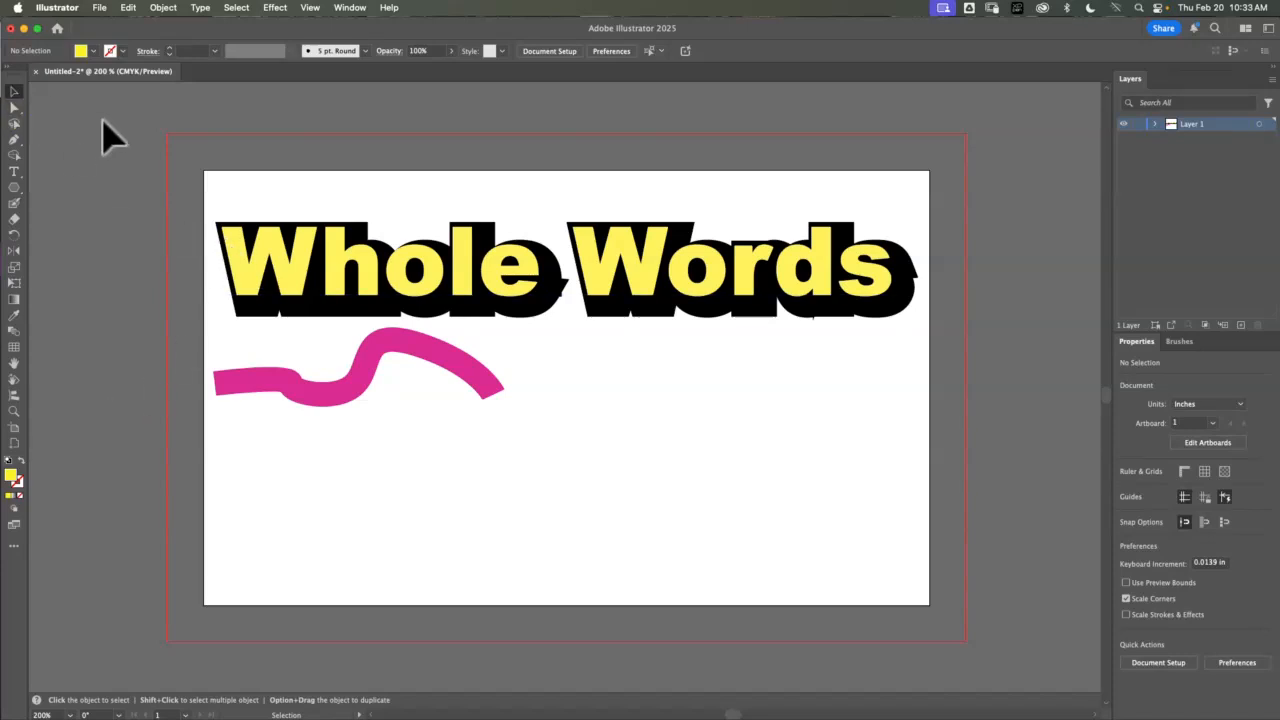
Delete all the artwork on the artboard, including the lettering, its backing and the magenta shape
{"action": "left_click_drag", "start_coordinate": [192, 176], "coordinate": [634, 623]}
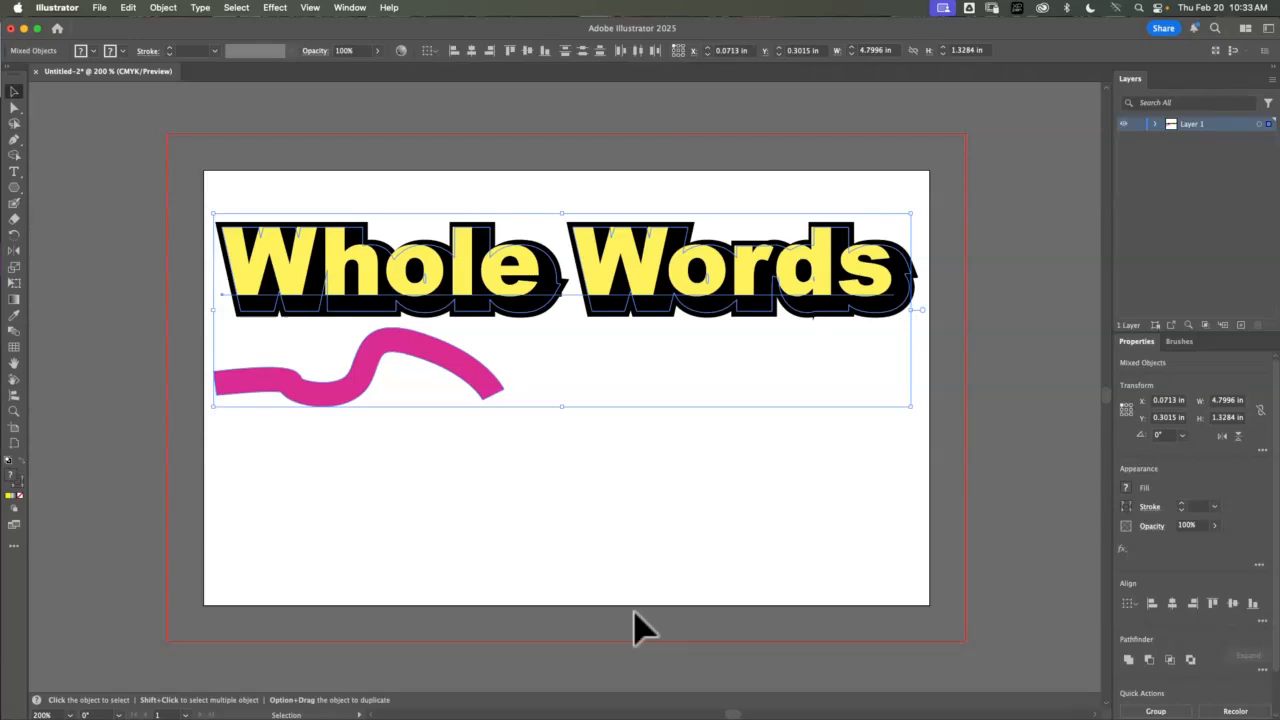
{"action": "key", "text": "Delete"}
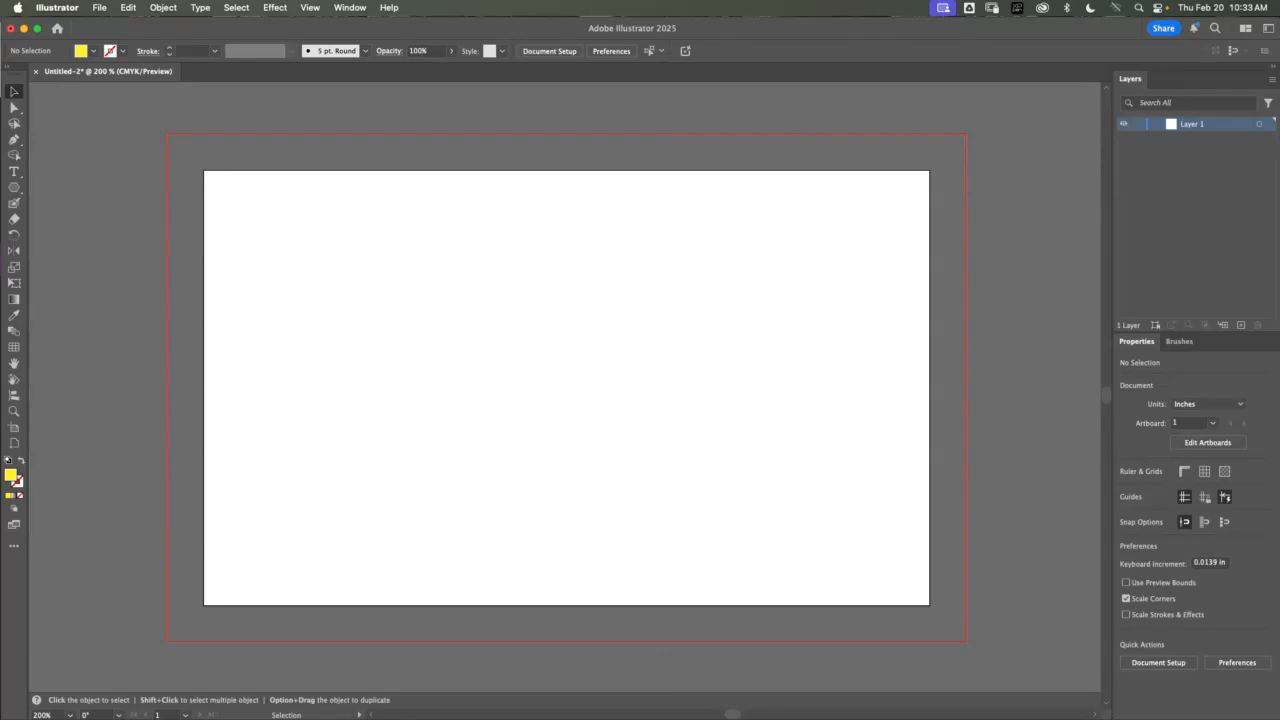
Switch to the Blackboard course page in Chrome and start the student preview of the Vector Graphics course
{"action": "key", "text": "super+Tab"}
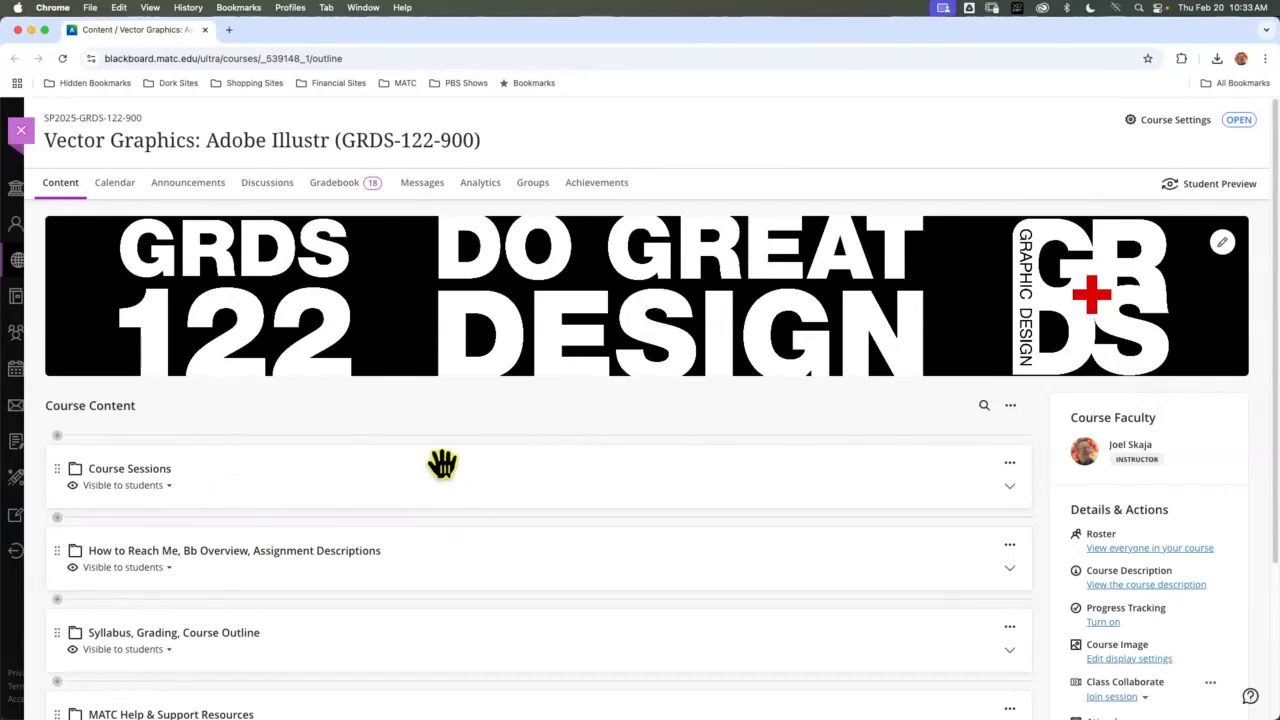
{"action": "left_click", "coordinate": [1205, 188]}
{"action": "left_click", "coordinate": [745, 322]}
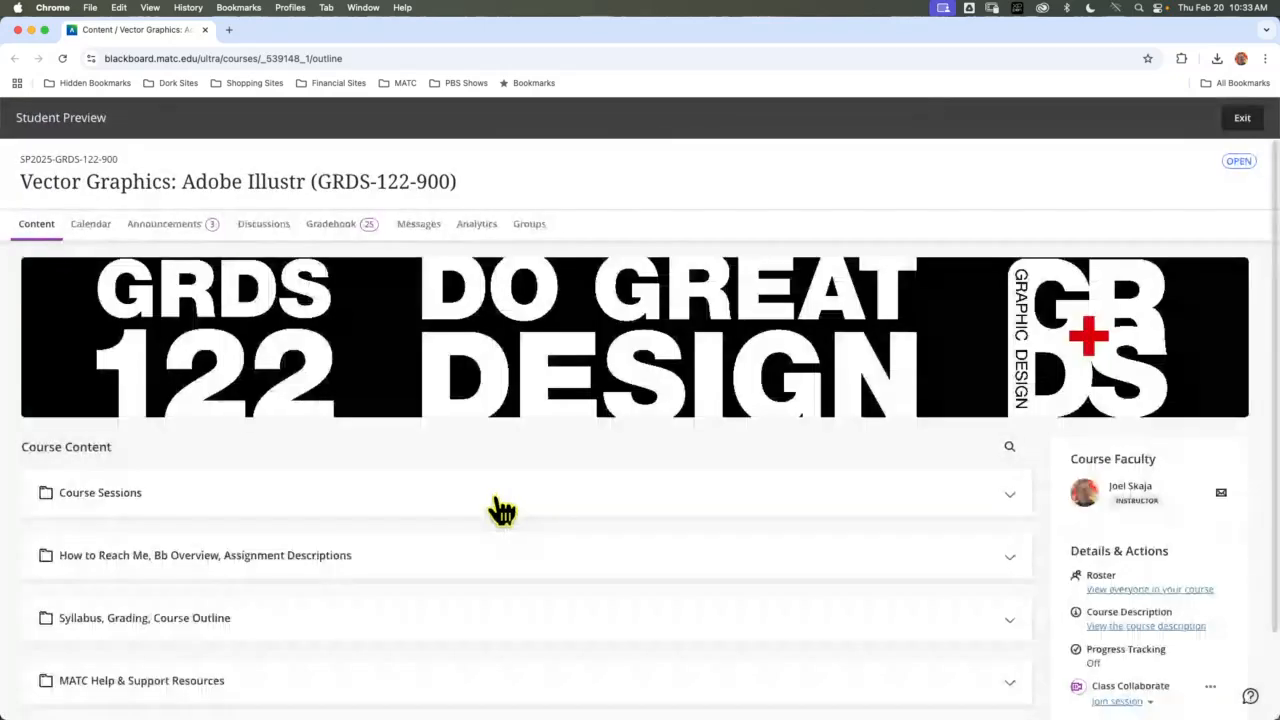
Open "ATTENDANCE ASSIGNMENT- Portfolio Builder 03" from Studio Session 09: Portfolio Builders 03 in the Course Sessions folder
{"action": "scroll", "coordinate": [500, 509], "scroll_direction": "down", "scroll_amount": 2}
{"action": "left_click", "coordinate": [495, 425]}
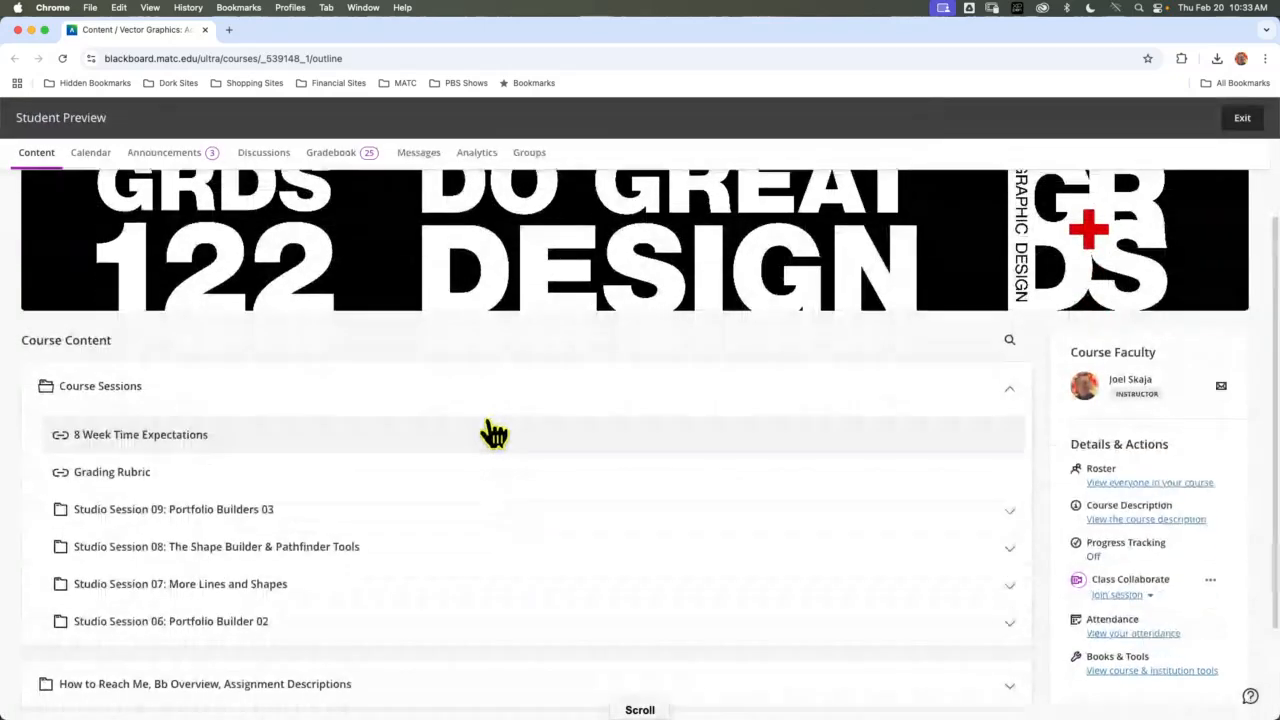
{"action": "scroll", "coordinate": [420, 465], "scroll_direction": "down", "scroll_amount": 1}
{"action": "left_click", "coordinate": [345, 484]}
{"action": "scroll", "coordinate": [362, 490], "scroll_direction": "down", "scroll_amount": 3}
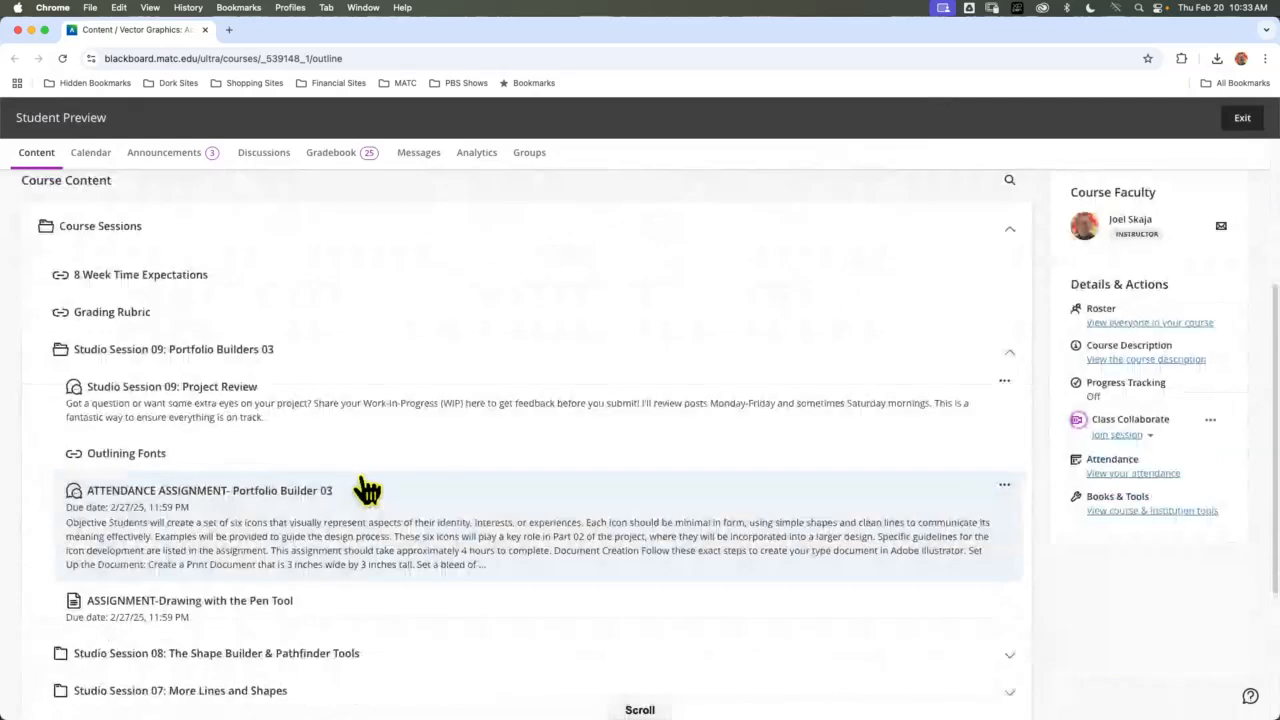
{"action": "left_click", "coordinate": [362, 505]}
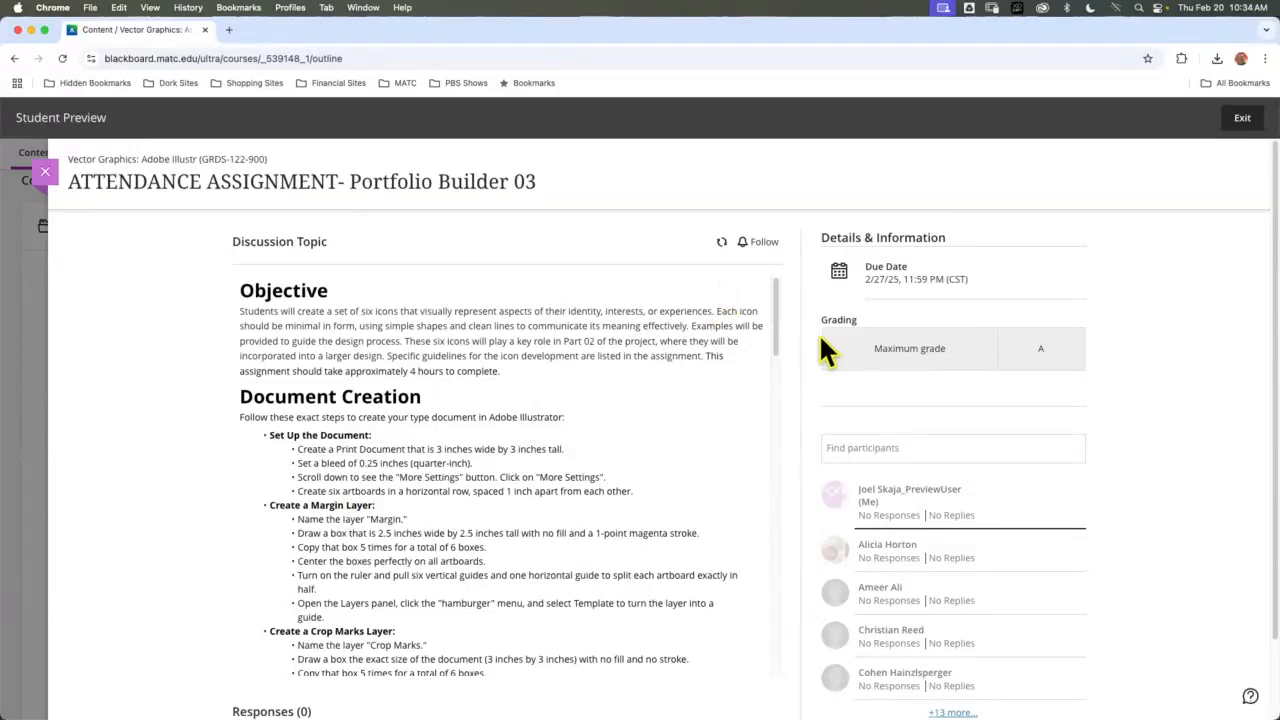
Read through the assignment's document creation and design process instructions
{"action": "scroll", "coordinate": [780, 340], "scroll_direction": "down", "scroll_amount": 2}
{"action": "left_click_drag", "start_coordinate": [779, 337], "coordinate": [785, 392]}
{"action": "scroll", "coordinate": [787, 401], "scroll_direction": "down", "scroll_amount": 5}
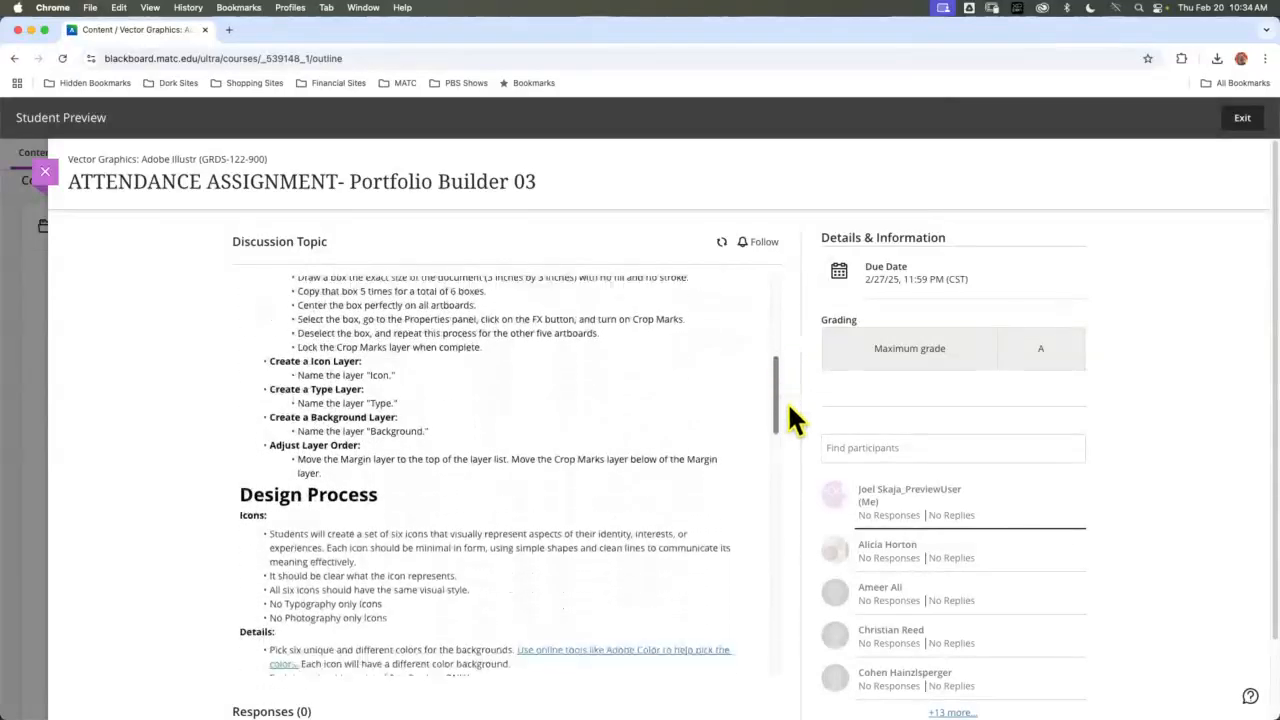
{"action": "scroll", "coordinate": [795, 434], "scroll_direction": "up", "scroll_amount": 2}
{"action": "scroll", "coordinate": [791, 380], "scroll_direction": "up", "scroll_amount": 8}
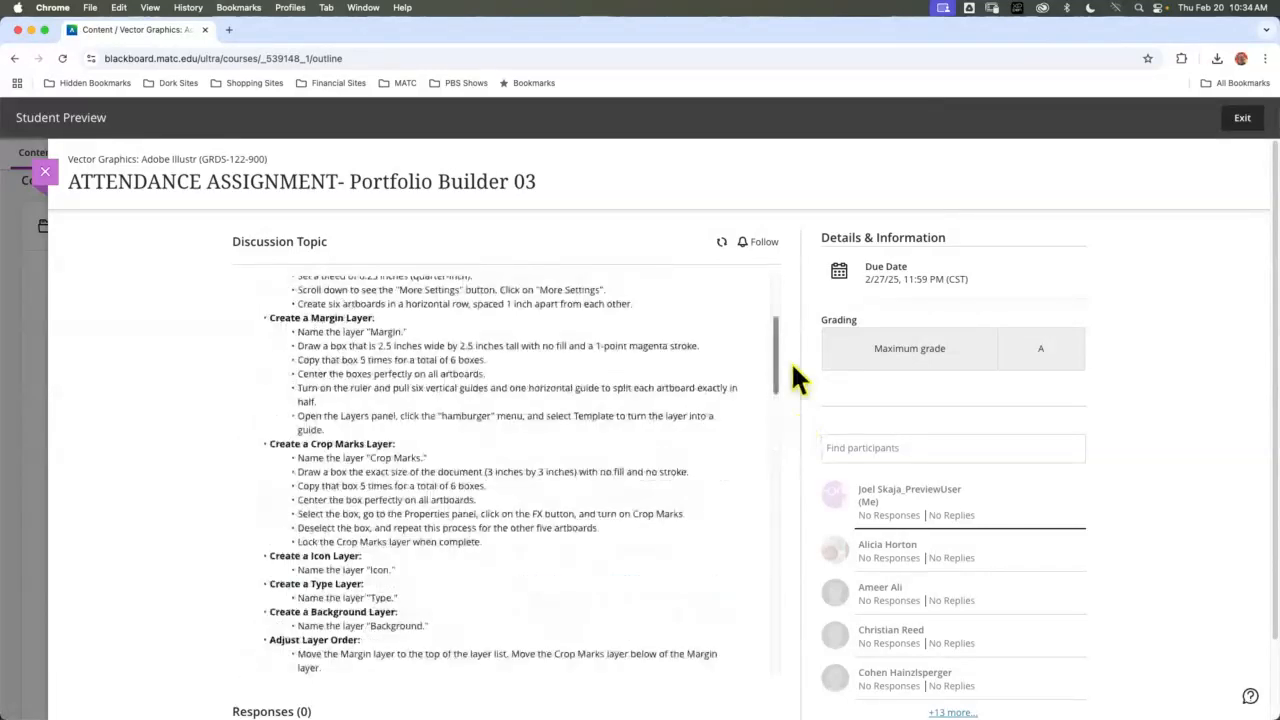
Review the document creation instructions and the Design Process rule limiting each icon to two or three colors
{"action": "scroll", "coordinate": [783, 342], "scroll_direction": "down", "scroll_amount": 1}
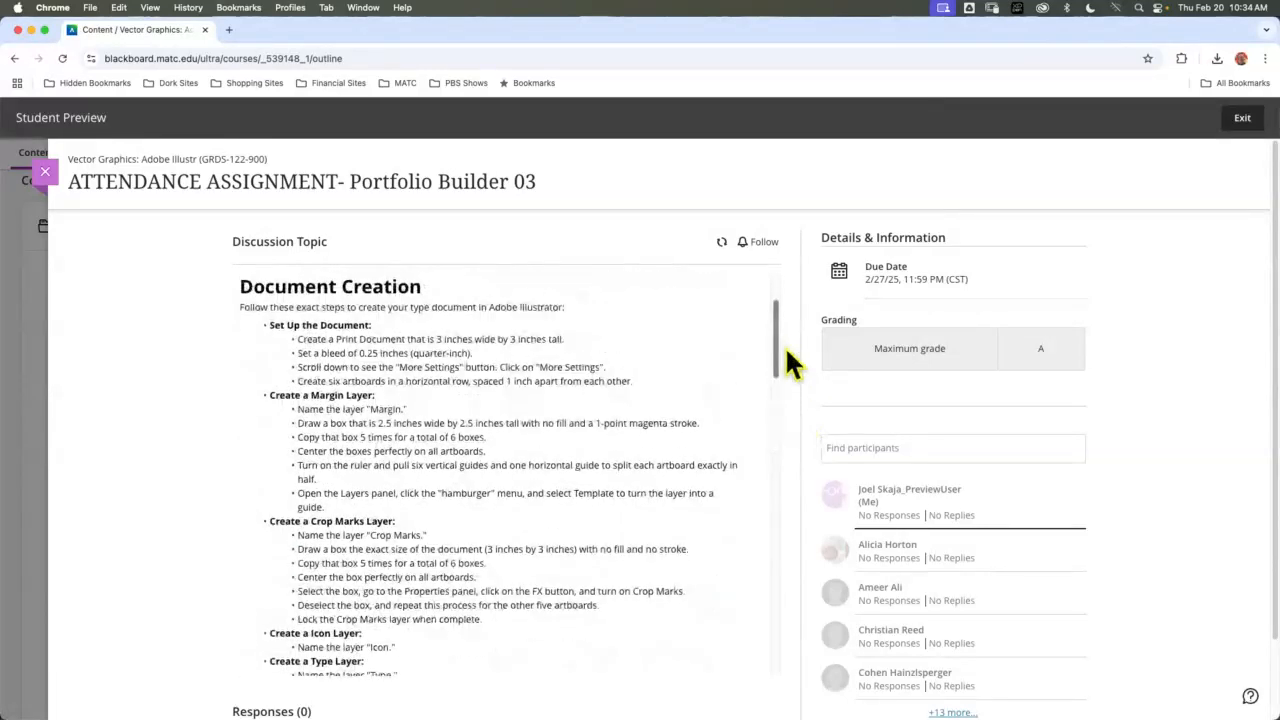
{"action": "scroll", "coordinate": [785, 365], "scroll_direction": "down", "scroll_amount": 1}
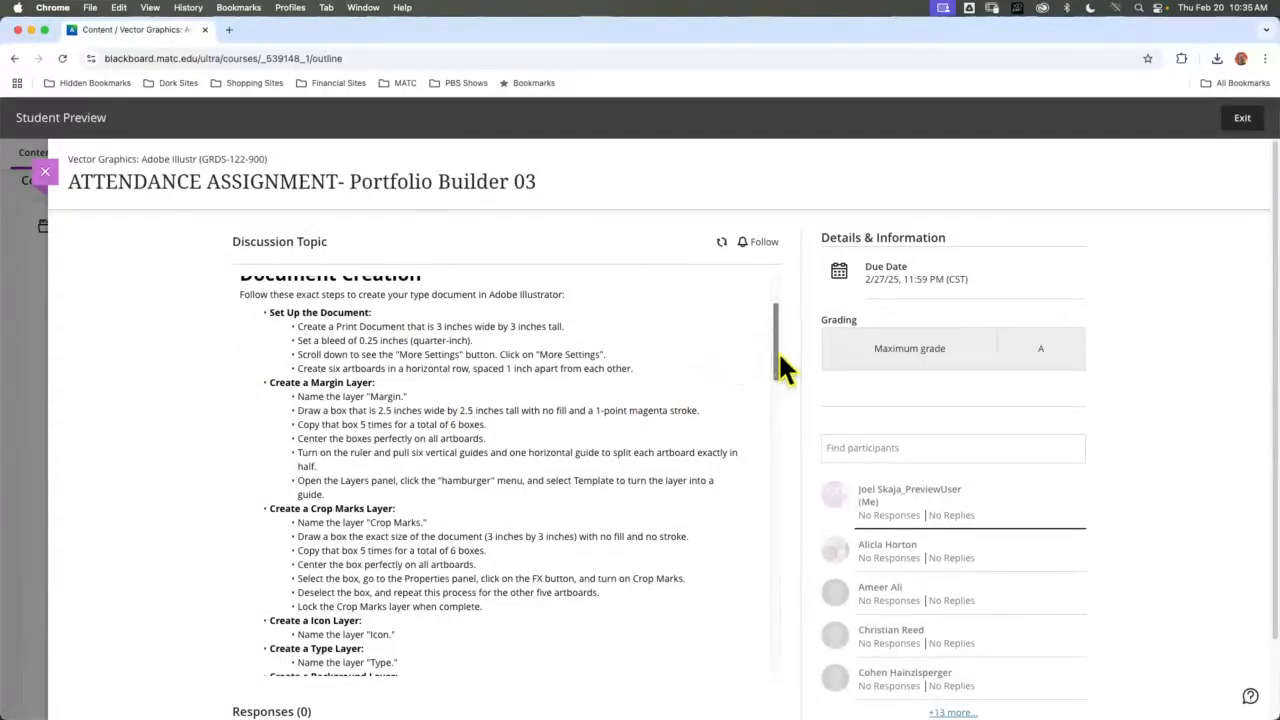
{"action": "left_click_drag", "start_coordinate": [778, 351], "coordinate": [771, 452]}
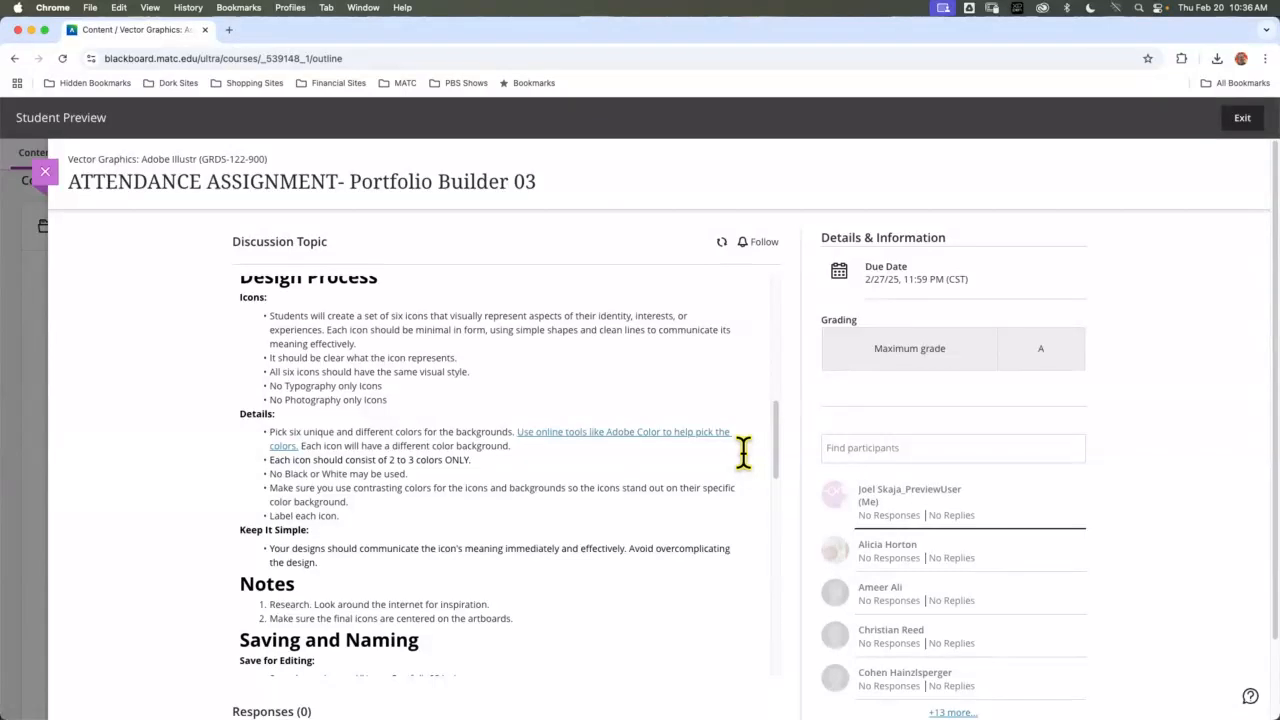
{"action": "left_click_drag", "start_coordinate": [268, 460], "coordinate": [460, 457]}
{"action": "left_click", "coordinate": [474, 458]}
{"action": "scroll", "coordinate": [777, 450], "scroll_direction": "down", "scroll_amount": 3}
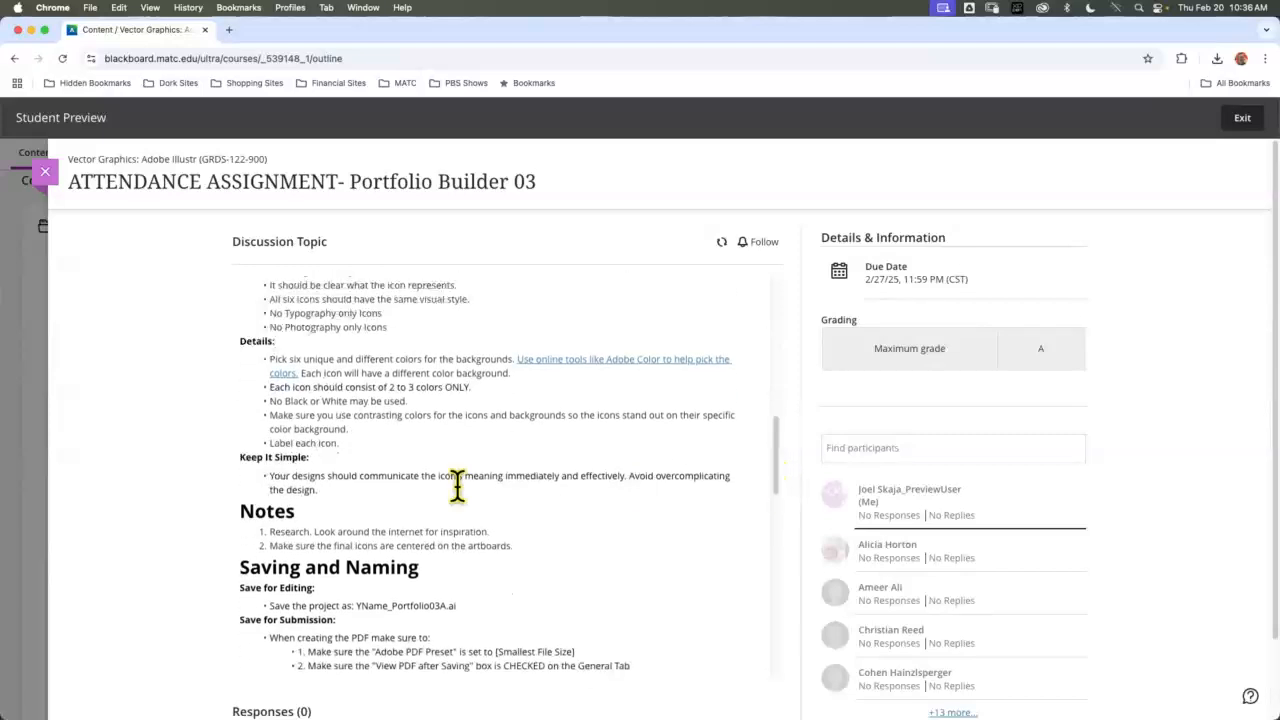
Examine the icon rules on black and white, six different background colors, and typography-only or photography-only icons
{"action": "left_click_drag", "start_coordinate": [284, 405], "coordinate": [369, 434]}
{"action": "left_click", "coordinate": [397, 405]}
{"action": "left_click_drag", "start_coordinate": [283, 359], "coordinate": [396, 360]}
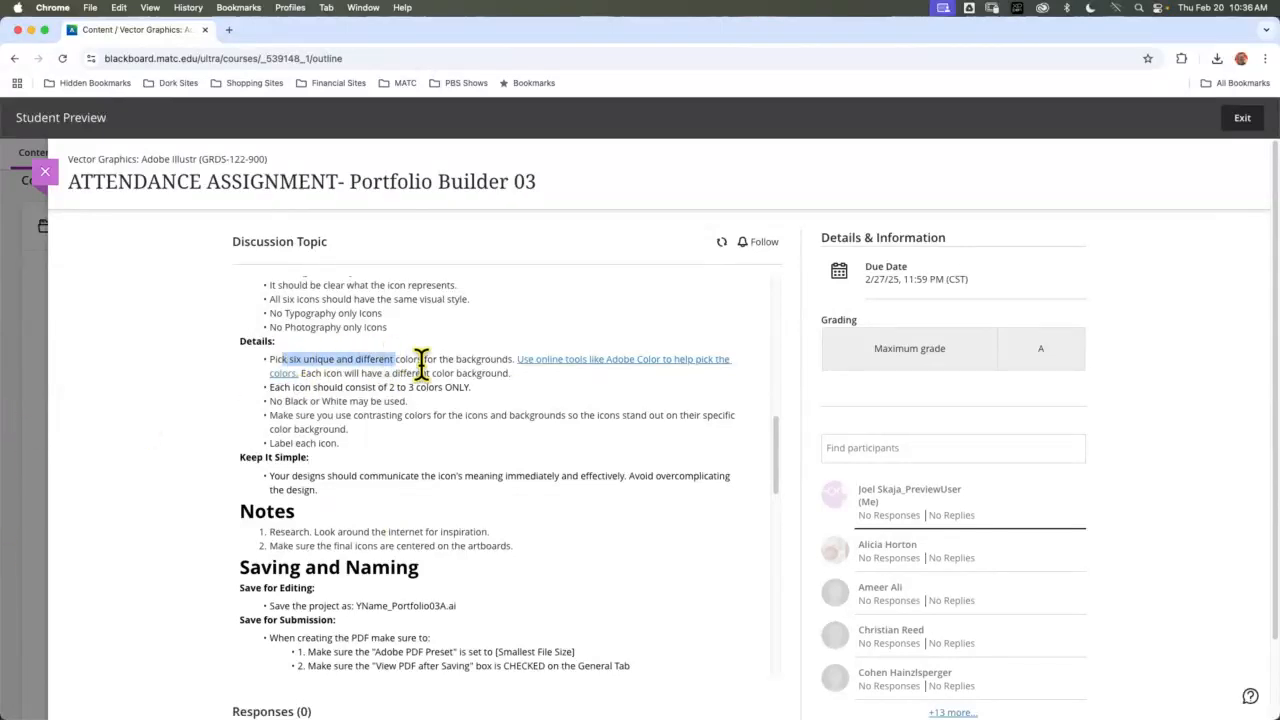
{"action": "left_click", "coordinate": [484, 394]}
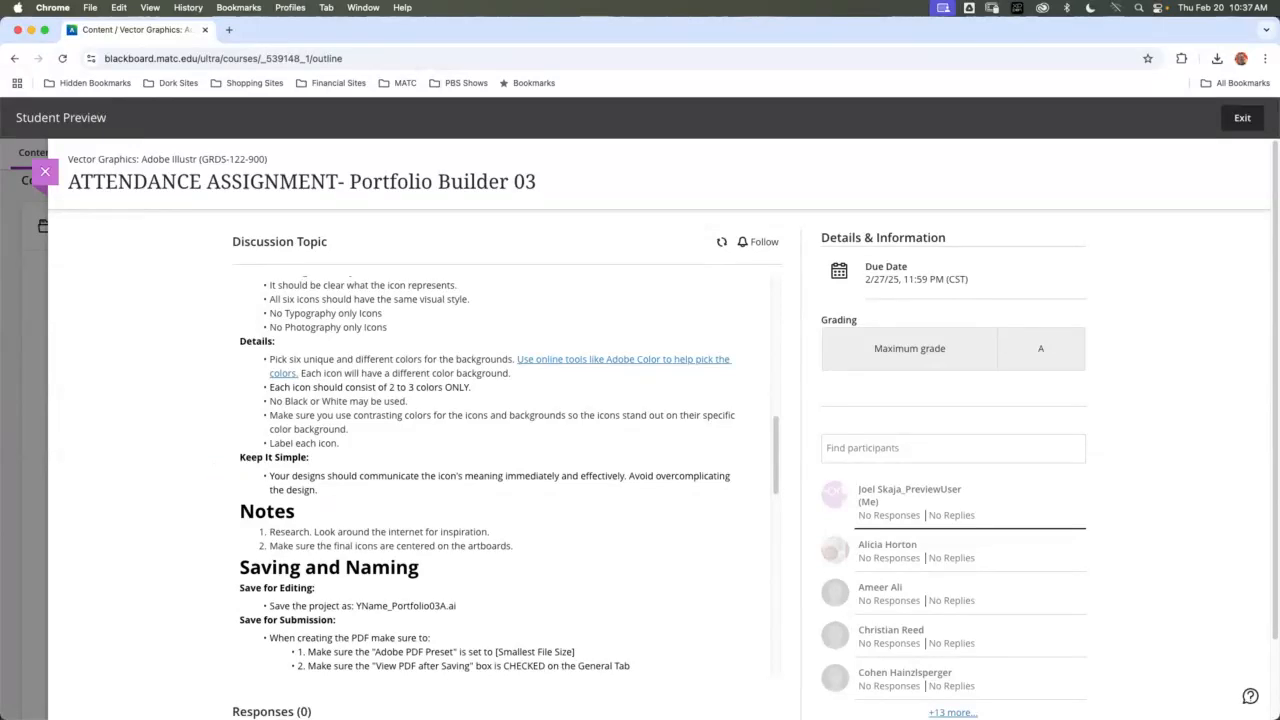
{"action": "mouse_move", "coordinate": [776, 459]}
{"action": "left_mouse_down"}
{"action": "mouse_move", "coordinate": [787, 431]}
{"action": "mouse_move", "coordinate": [776, 452]}
{"action": "left_mouse_up"}
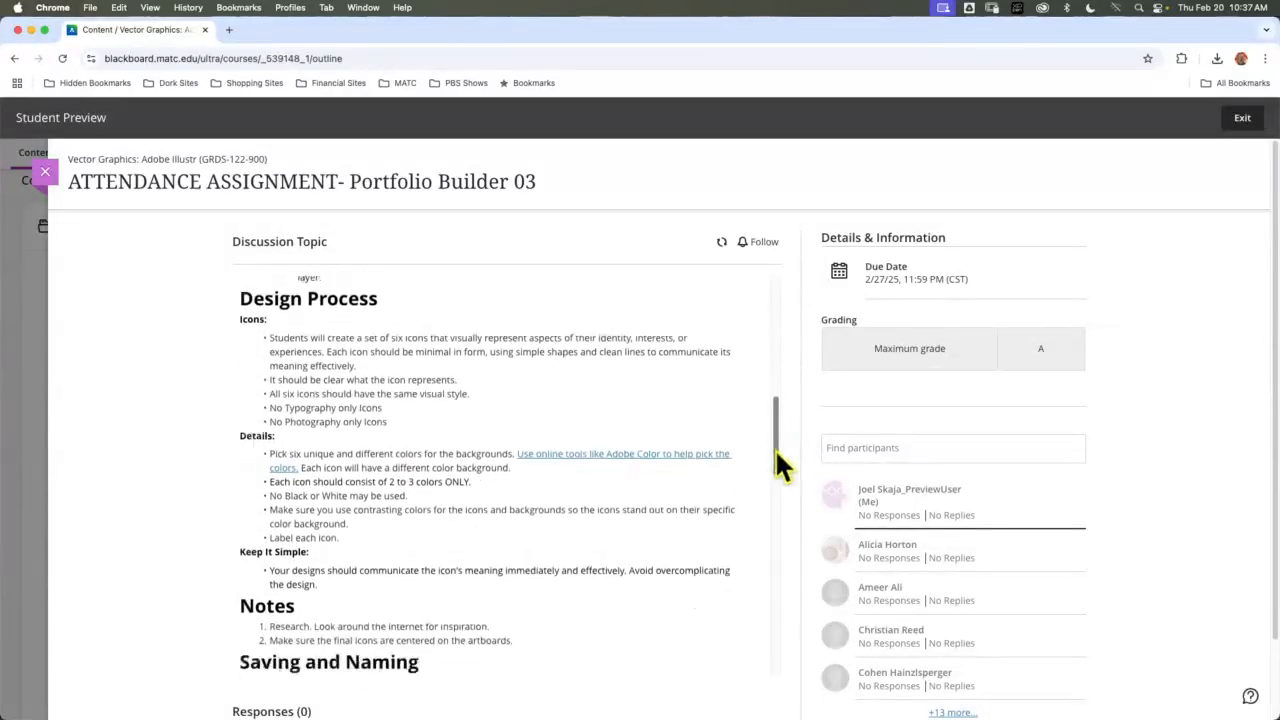
{"action": "left_click_drag", "start_coordinate": [277, 409], "coordinate": [392, 442]}
{"action": "left_click", "coordinate": [317, 408]}
Open the assignment's Adobe Color link and rotate the analogous palette on the color wheel to blues and purples
{"action": "left_click", "coordinate": [617, 460]}
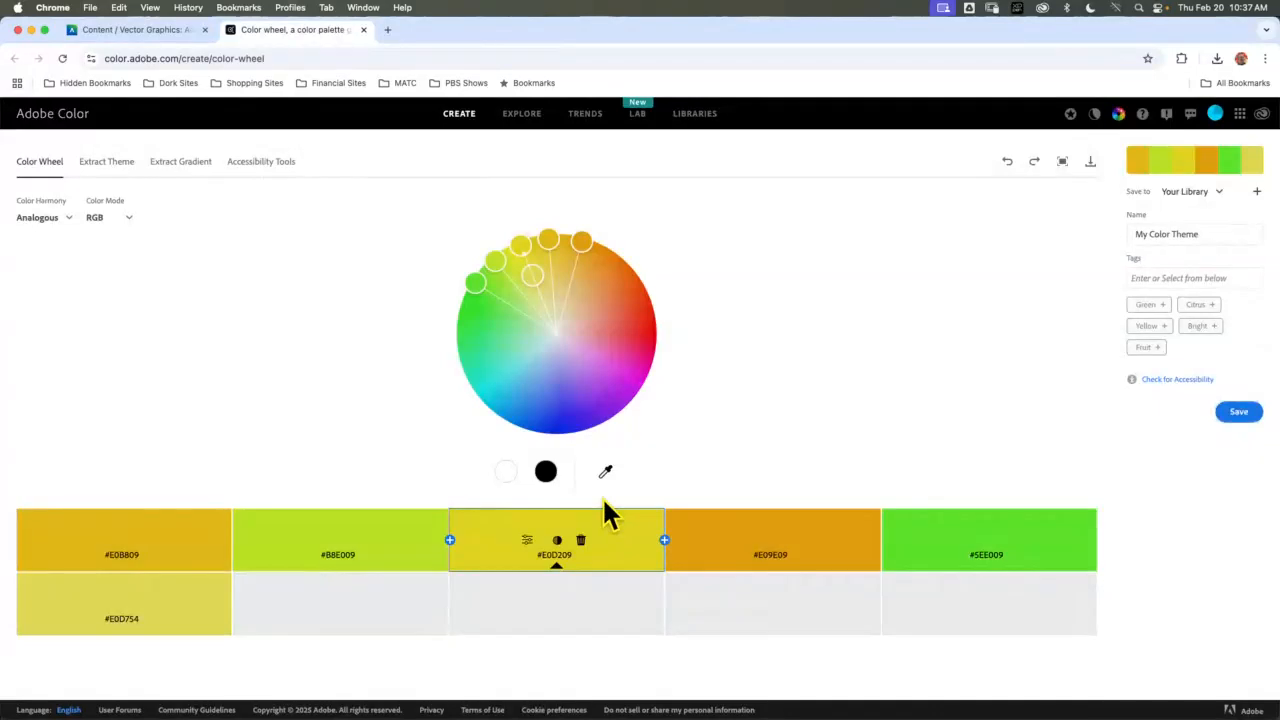
{"action": "left_click_drag", "start_coordinate": [585, 244], "coordinate": [569, 434]}
{"action": "left_click_drag", "start_coordinate": [651, 349], "coordinate": [496, 413]}
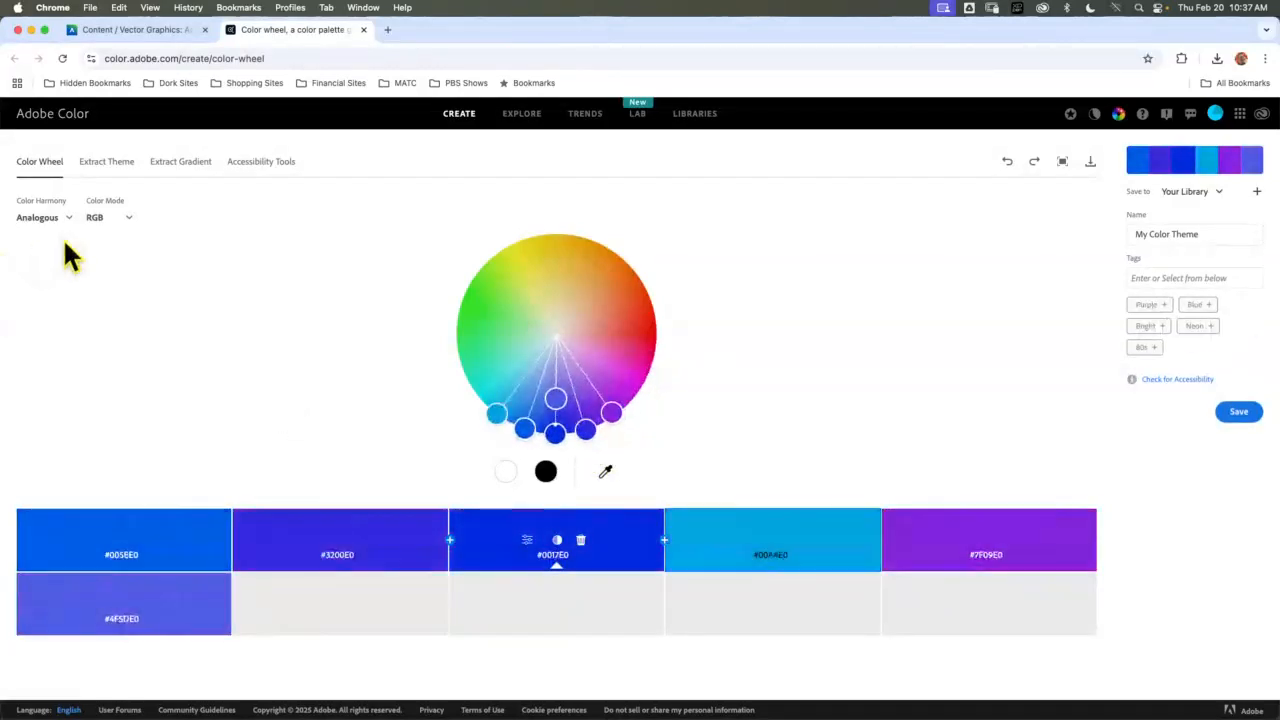
Set the color harmony to Complementary and adjust the wheel handles to build an orange and teal palette
{"action": "left_click", "coordinate": [62, 219]}
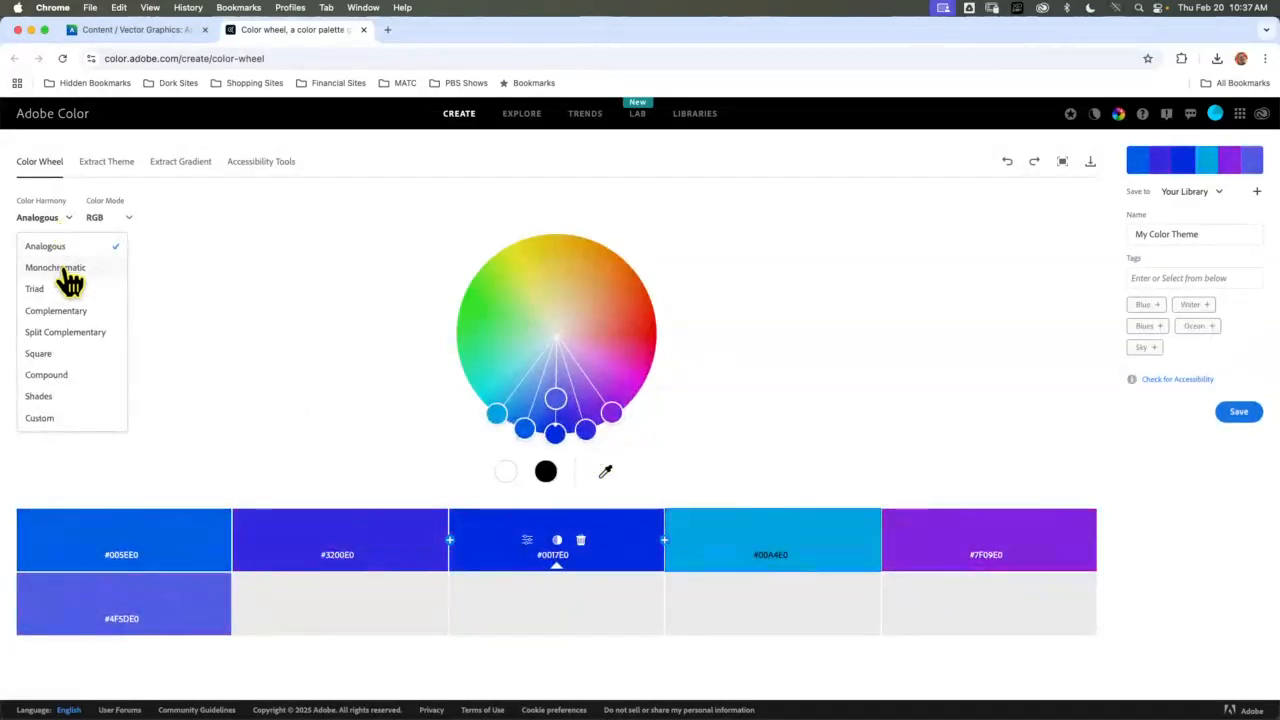
{"action": "left_click", "coordinate": [72, 312]}
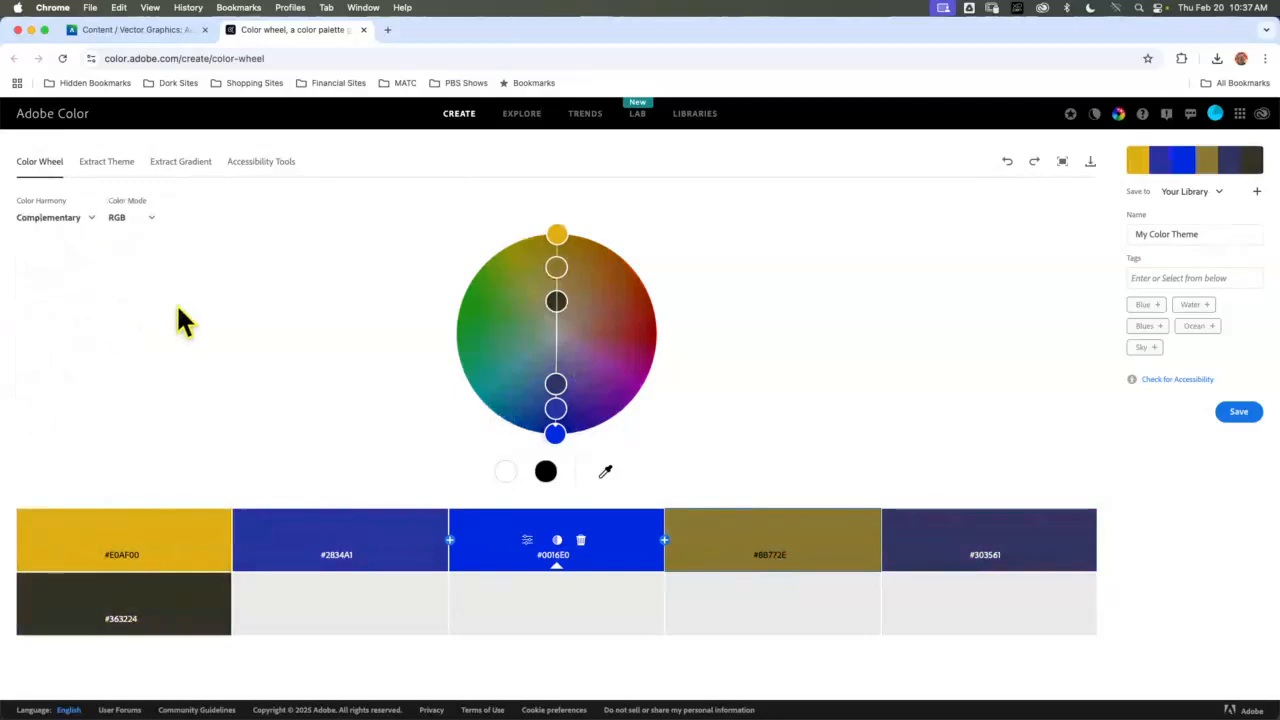
{"action": "left_click_drag", "start_coordinate": [557, 232], "coordinate": [621, 341]}
{"action": "left_click_drag", "start_coordinate": [502, 330], "coordinate": [532, 332]}
{"action": "left_click_drag", "start_coordinate": [626, 323], "coordinate": [623, 263]}
{"action": "left_click_drag", "start_coordinate": [527, 388], "coordinate": [533, 384]}
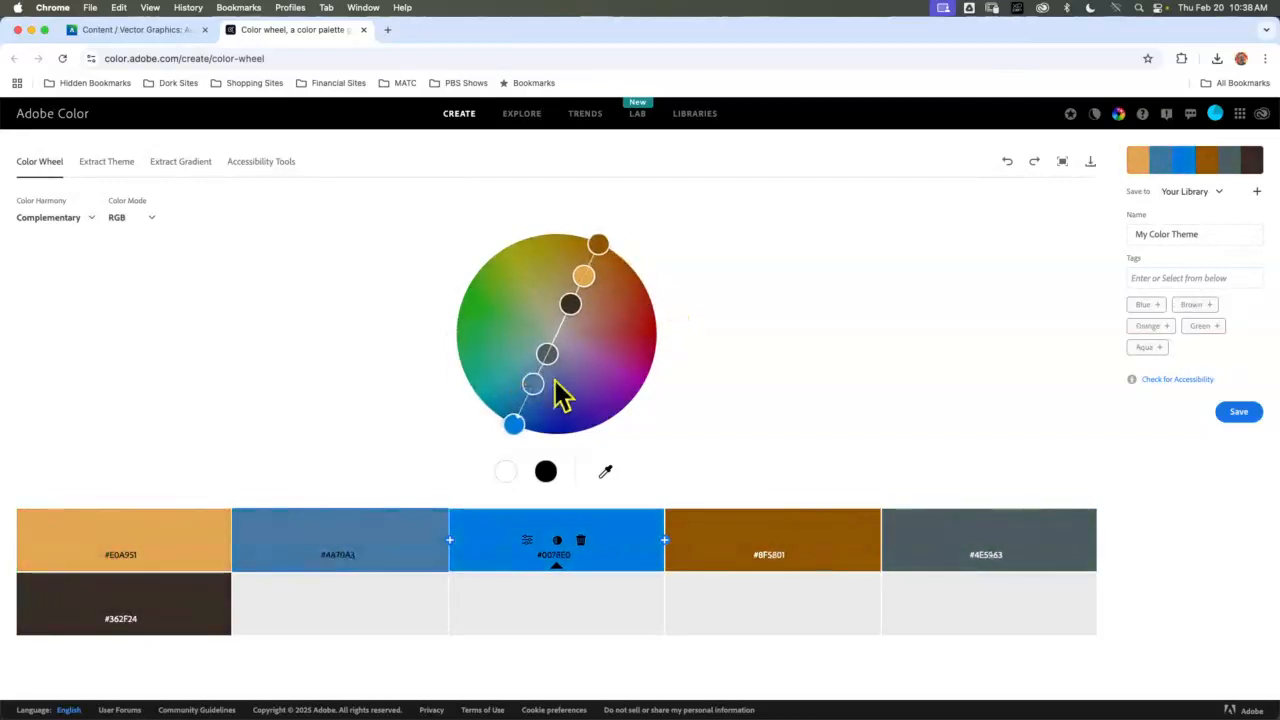
{"action": "left_click_drag", "start_coordinate": [571, 308], "coordinate": [569, 300]}
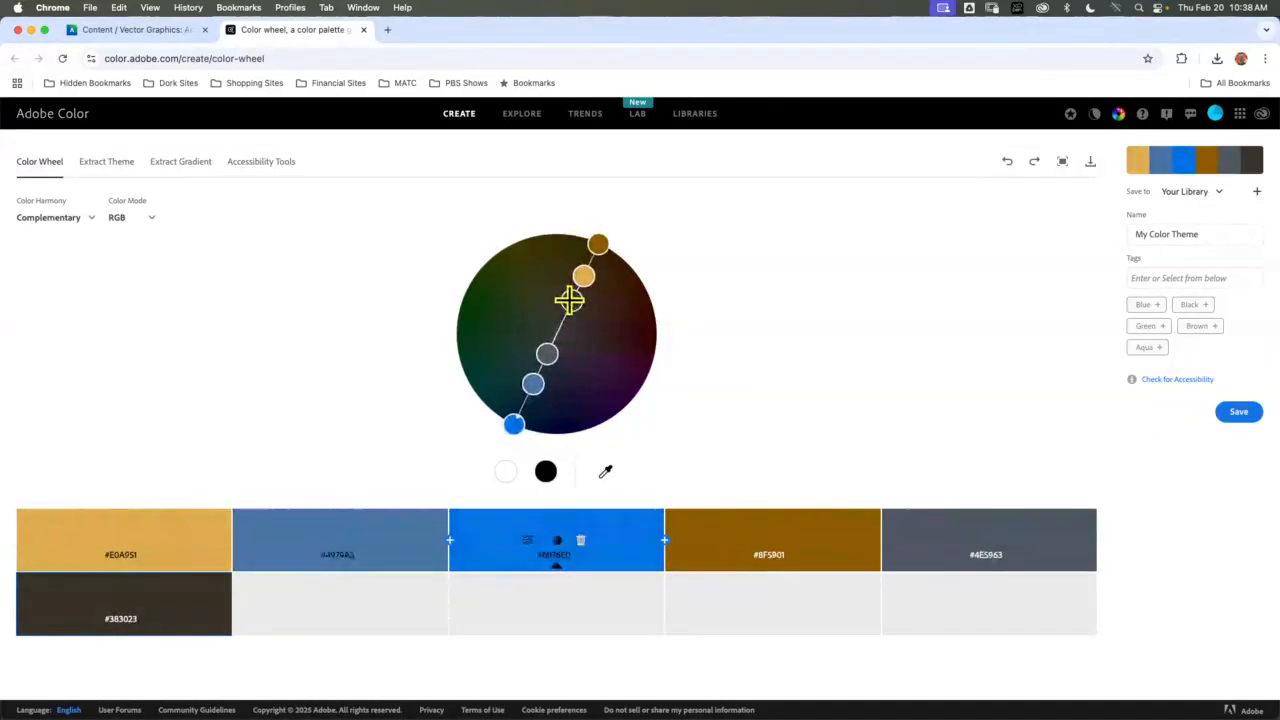
{"action": "left_click_drag", "start_coordinate": [546, 353], "coordinate": [583, 297]}
{"action": "mouse_move", "coordinate": [618, 254]}
{"action": "left_mouse_down"}
{"action": "mouse_move", "coordinate": [574, 300]}
{"action": "mouse_move", "coordinate": [603, 338]}
{"action": "mouse_move", "coordinate": [628, 296]}
{"action": "mouse_move", "coordinate": [608, 277]}
{"action": "left_mouse_up"}
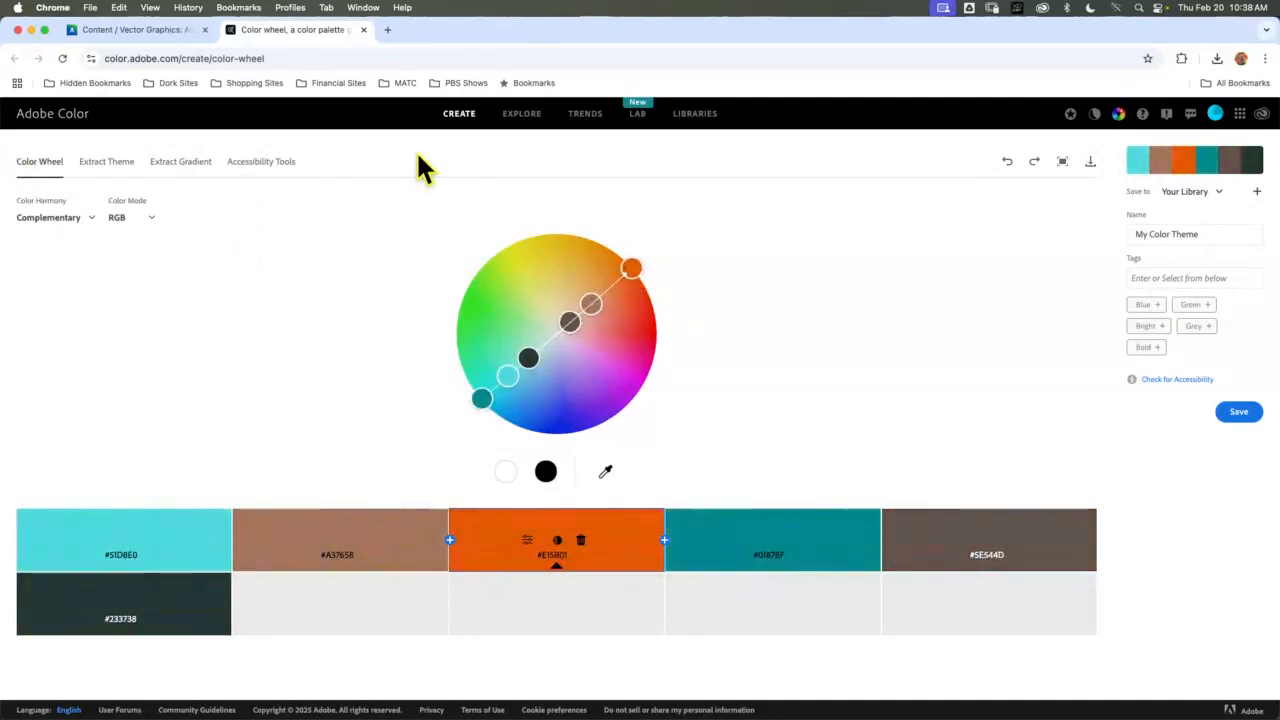
Search the Explore color themes for Summer and view the "Copy of summer celebration" palette
{"action": "left_click", "coordinate": [522, 116]}
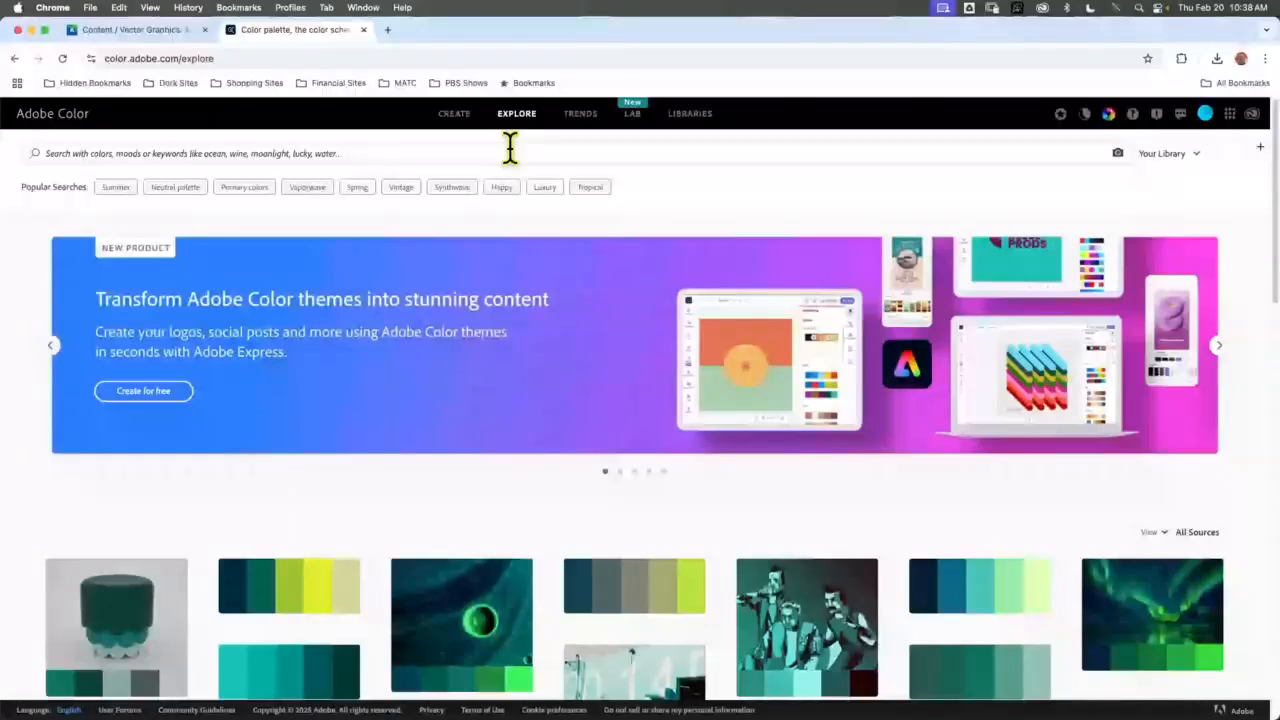
{"action": "scroll", "coordinate": [1270, 180], "scroll_direction": "down", "scroll_amount": 2}
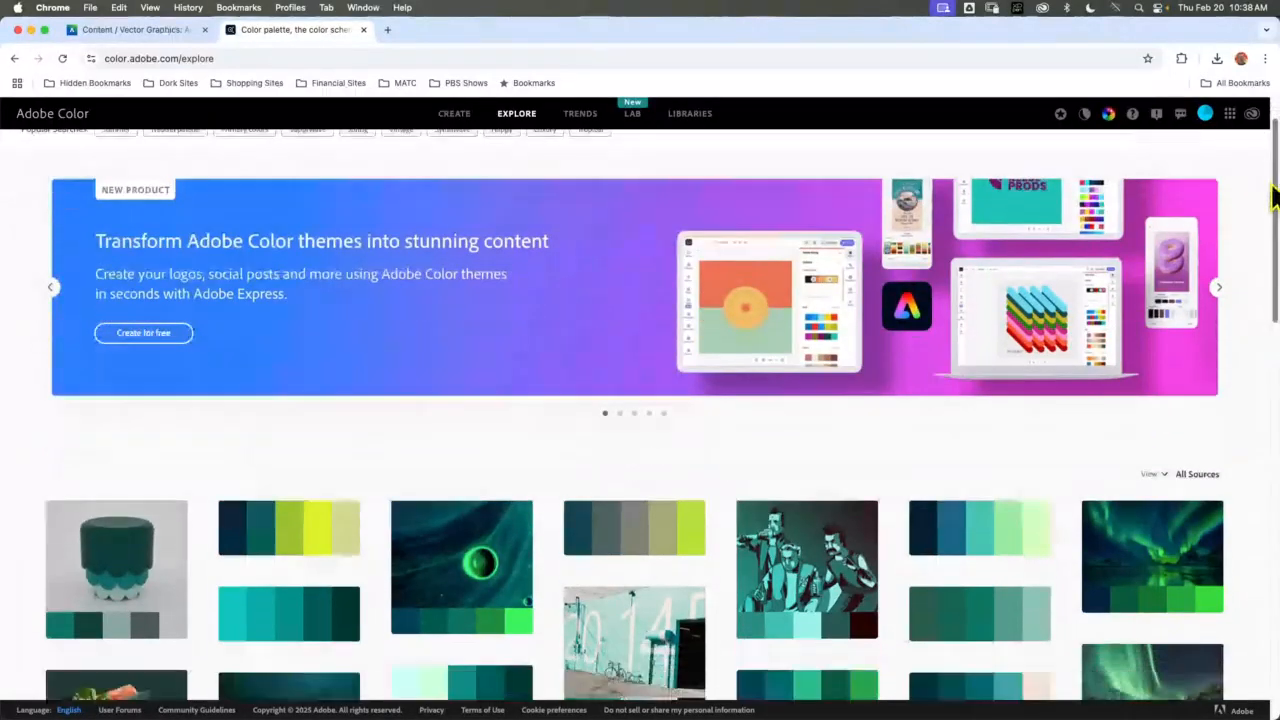
{"action": "left_click_drag", "start_coordinate": [1275, 197], "coordinate": [966, 177]}
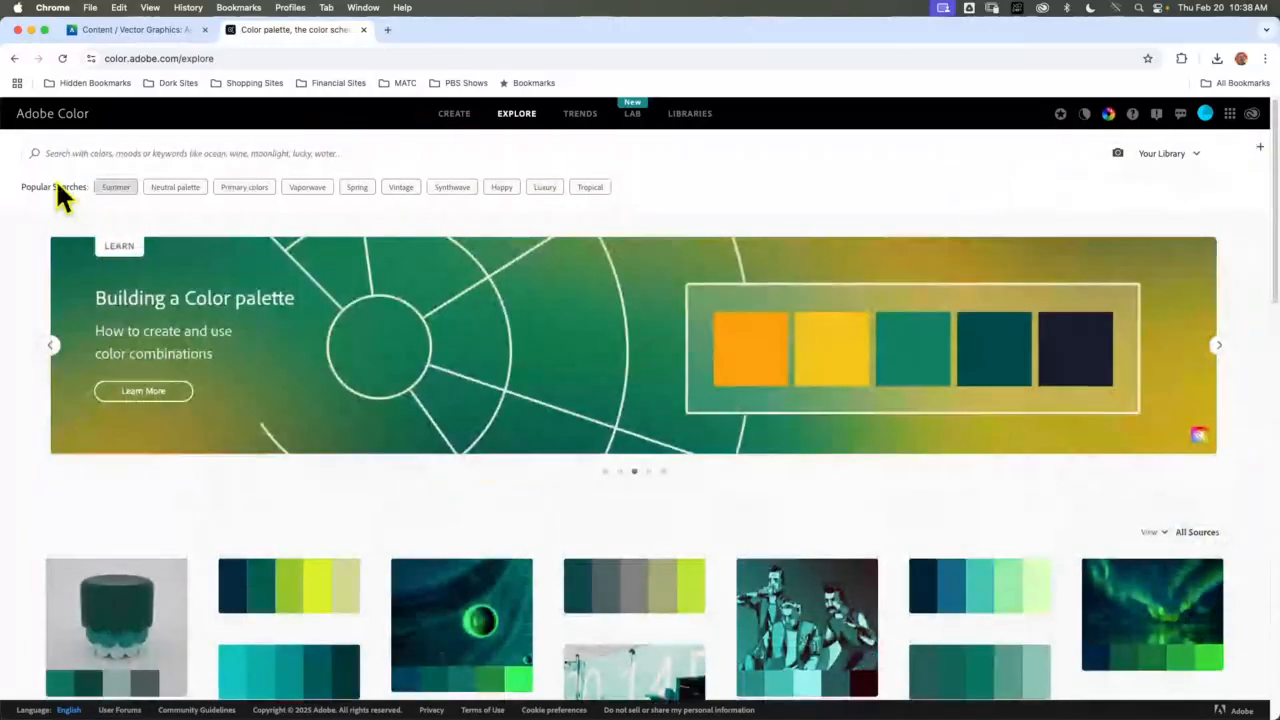
{"action": "left_click", "coordinate": [118, 188]}
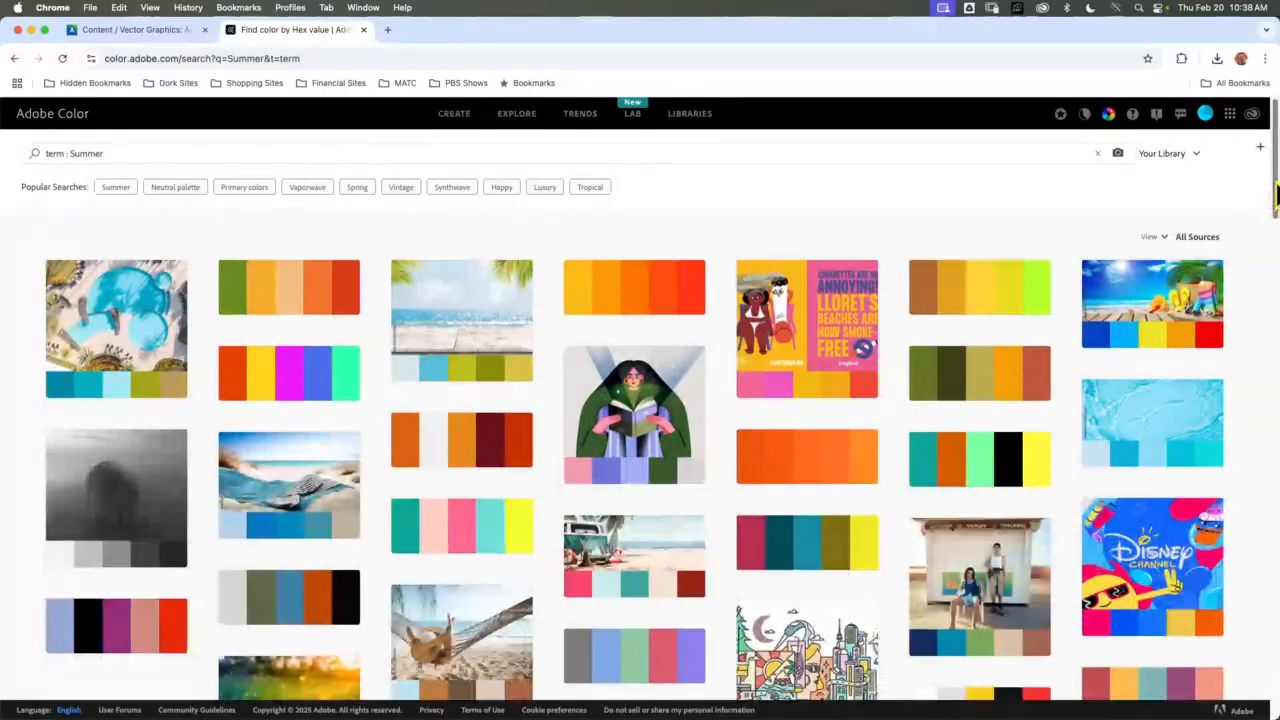
{"action": "left_click_drag", "start_coordinate": [1275, 196], "coordinate": [1277, 253]}
{"action": "left_click", "coordinate": [807, 278]}
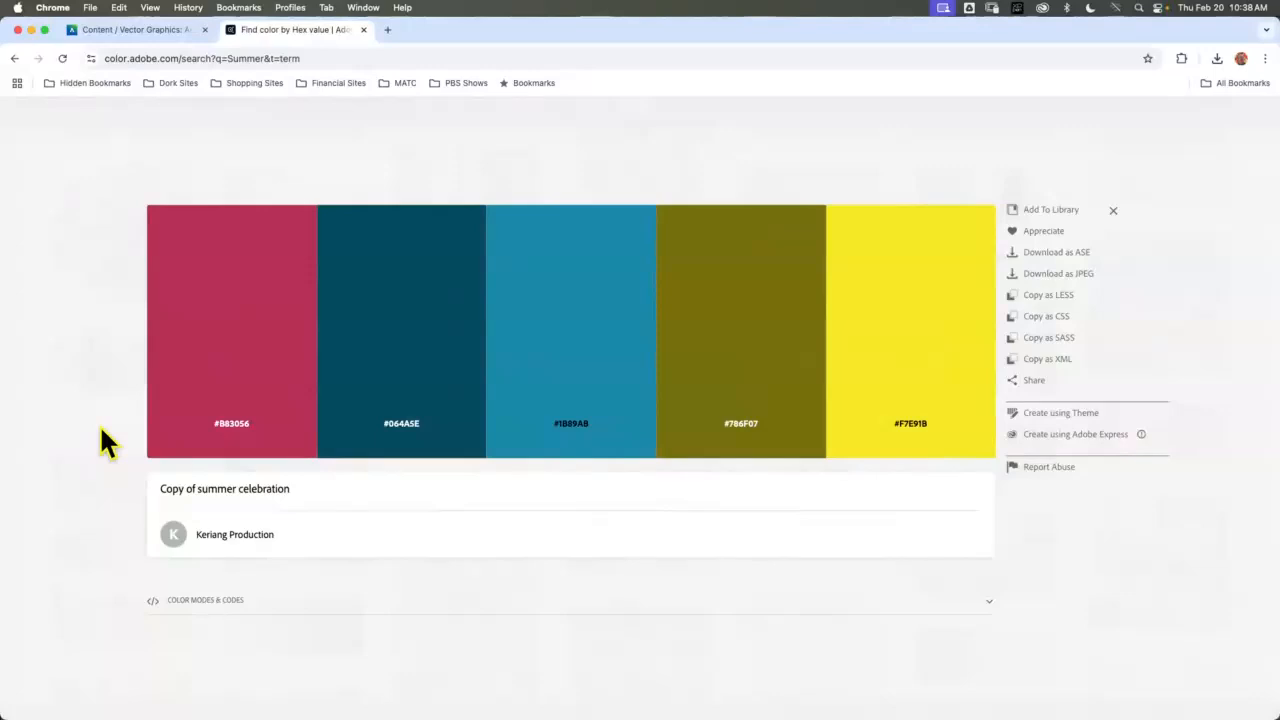
{"action": "left_click", "coordinate": [1113, 210]}
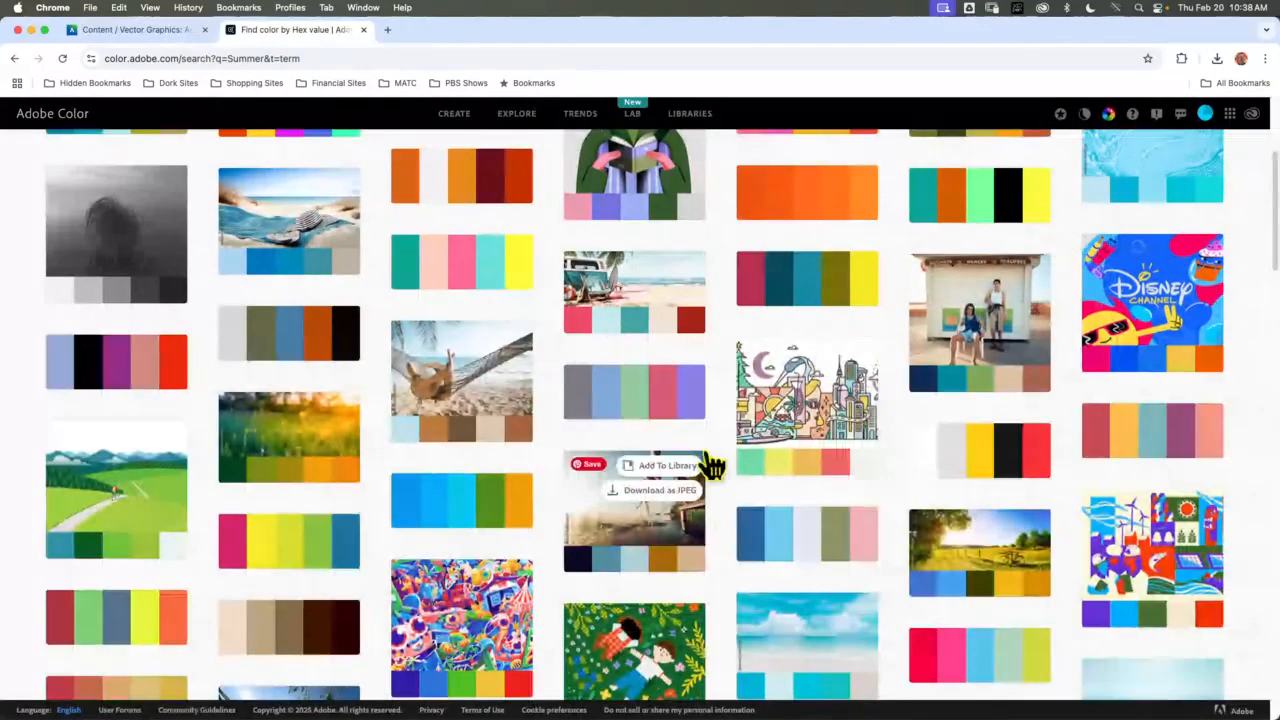
Browse further through the Summer themes and view the "Stjon" palette
{"action": "scroll", "coordinate": [708, 462], "scroll_direction": "down", "scroll_amount": 2}
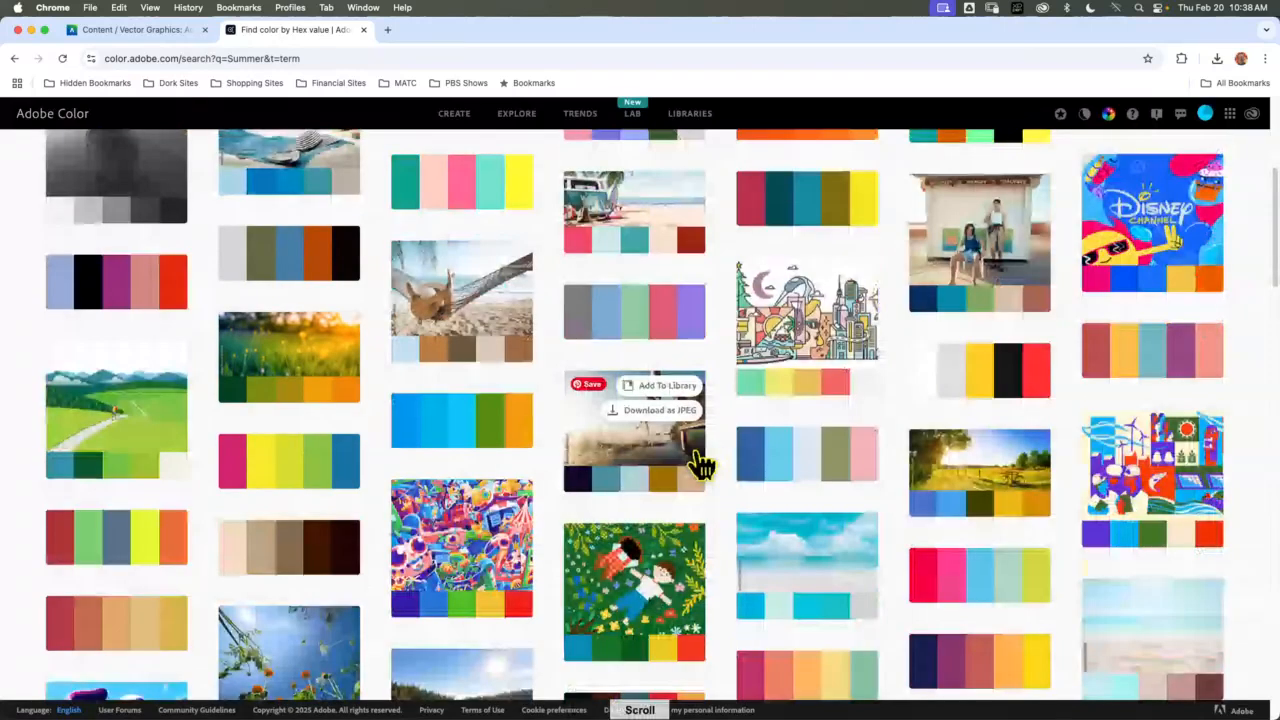
{"action": "scroll", "coordinate": [702, 463], "scroll_direction": "down", "scroll_amount": 5}
{"action": "left_click", "coordinate": [677, 523]}
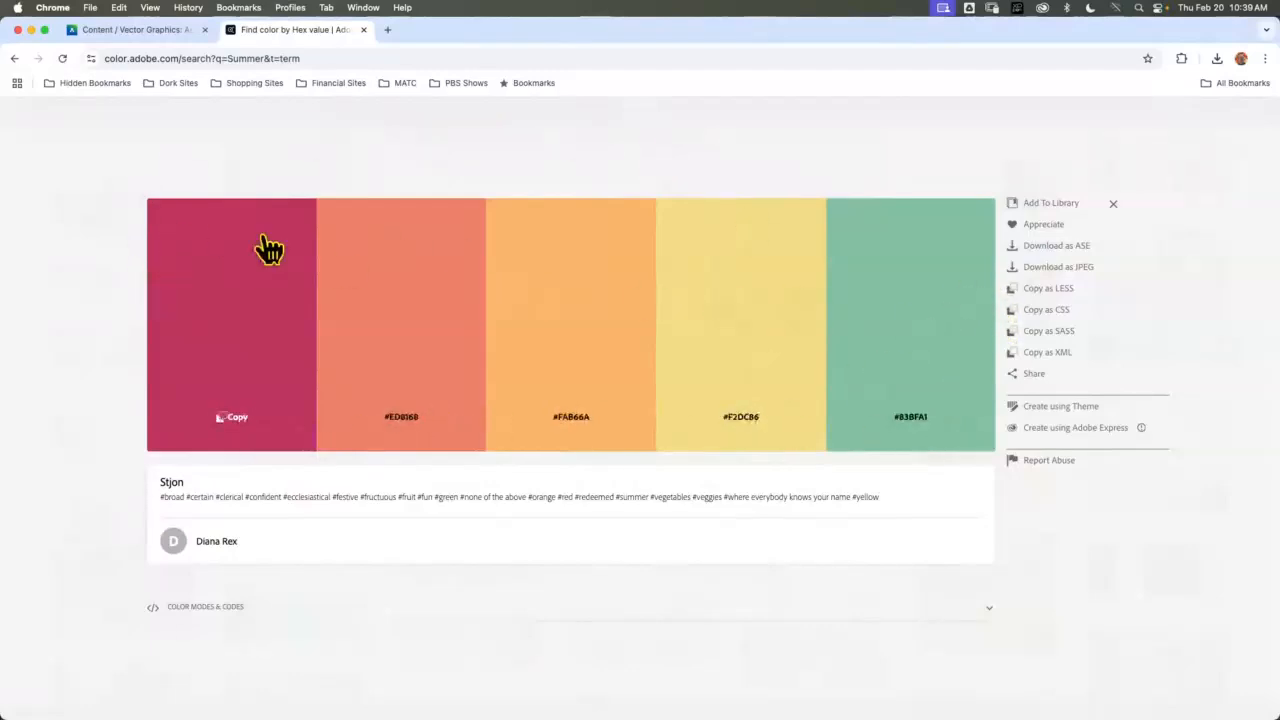
Go back to the Explore themes and view the "Green Globe On Moss - Environmental Concept" palette
{"action": "left_click", "coordinate": [15, 58]}
{"action": "scroll", "coordinate": [629, 500], "scroll_direction": "down", "scroll_amount": 5}
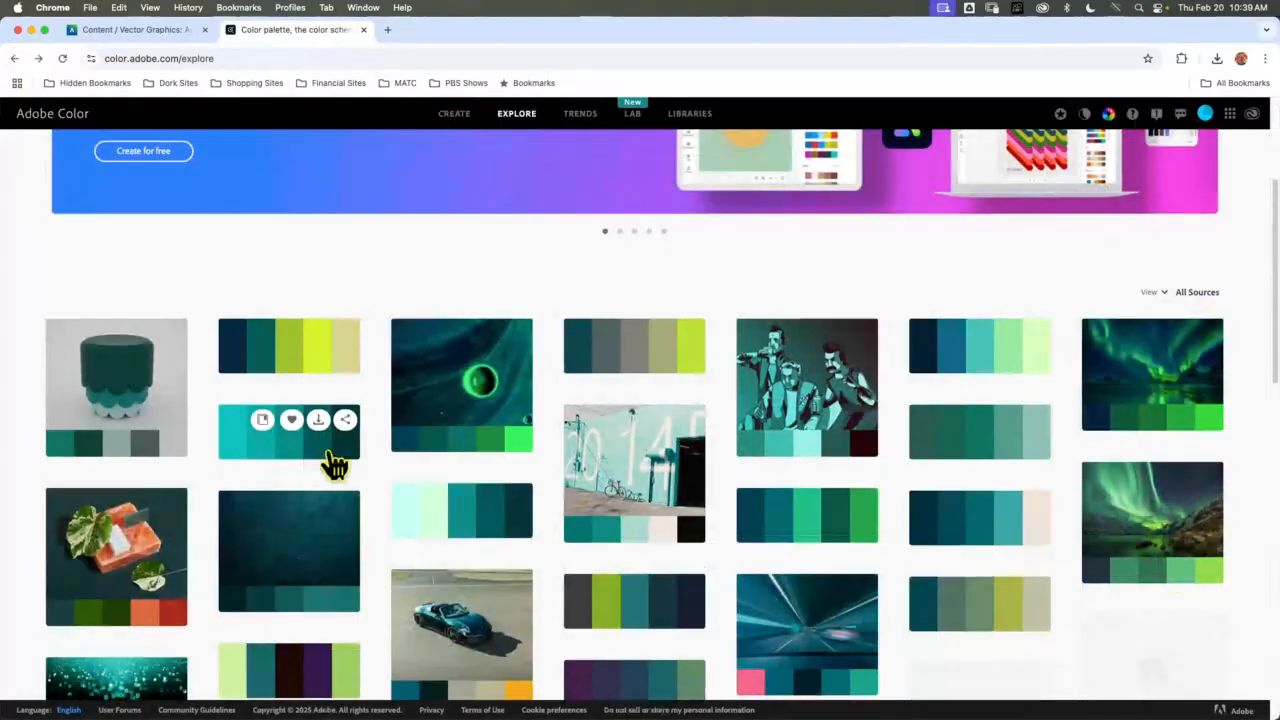
{"action": "left_click", "coordinate": [336, 362]}
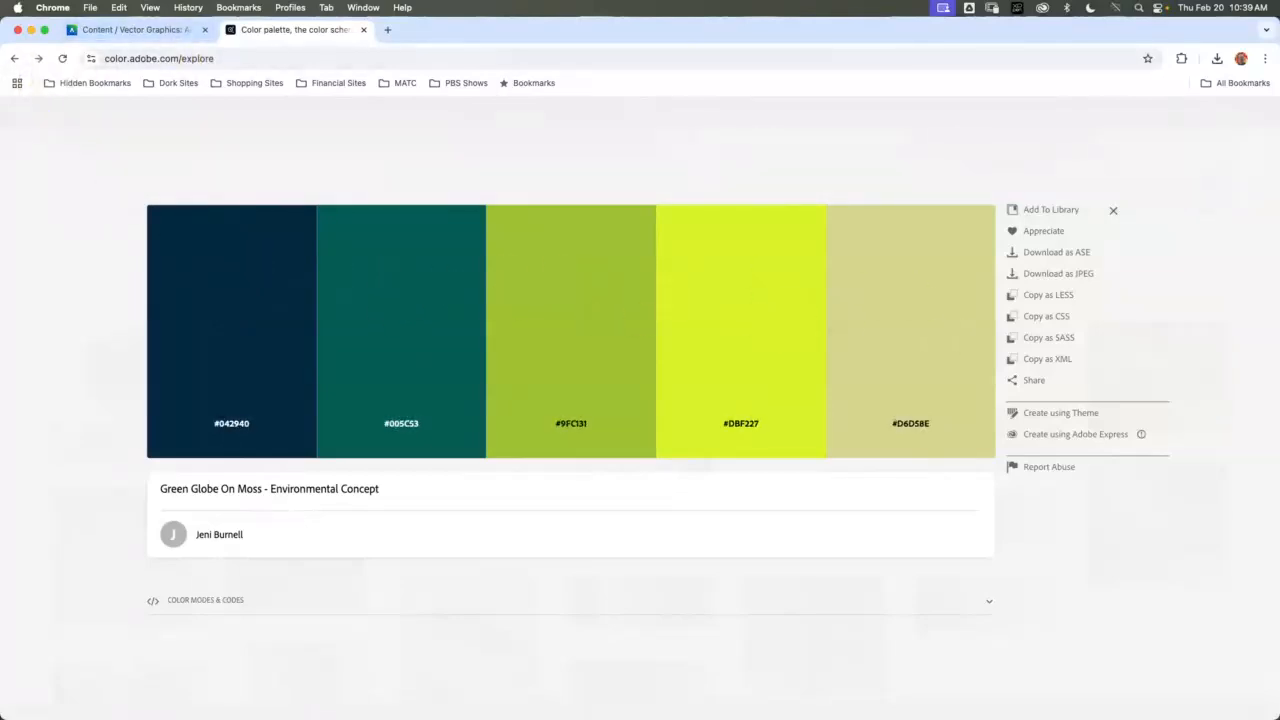
{"action": "key", "text": "super+Tab"}
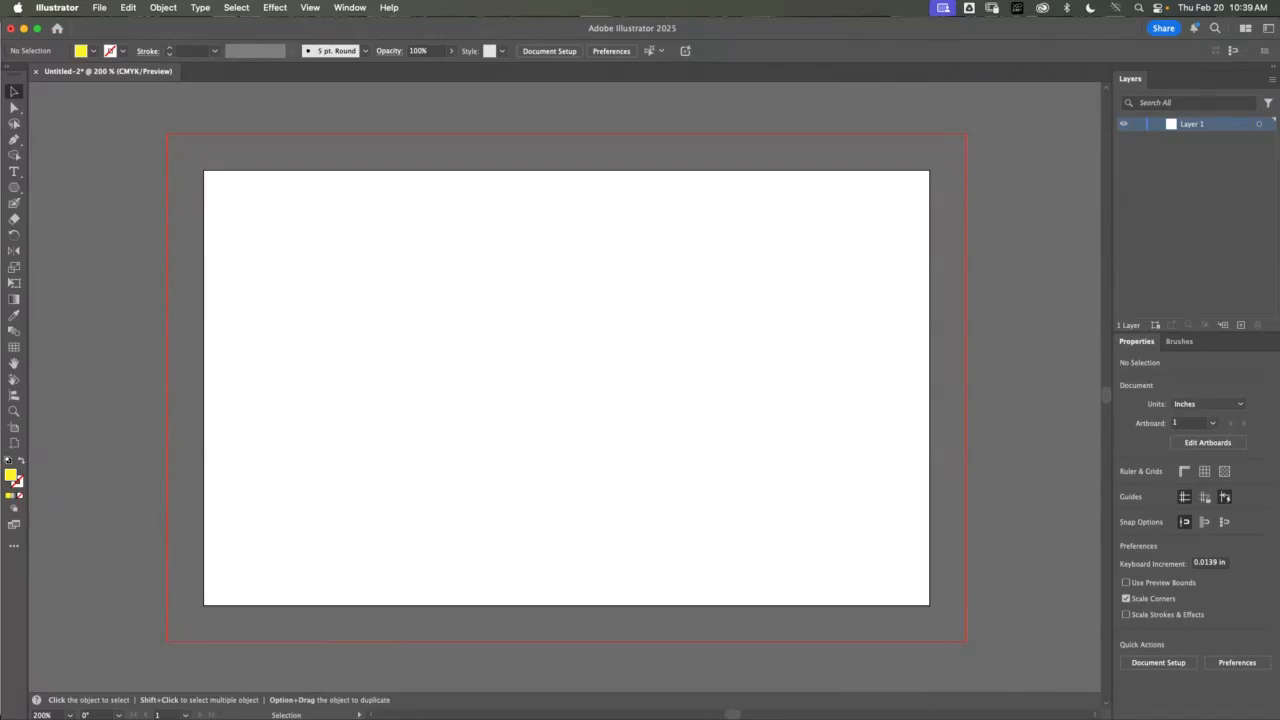
{"action": "key", "text": "super+Tab"}
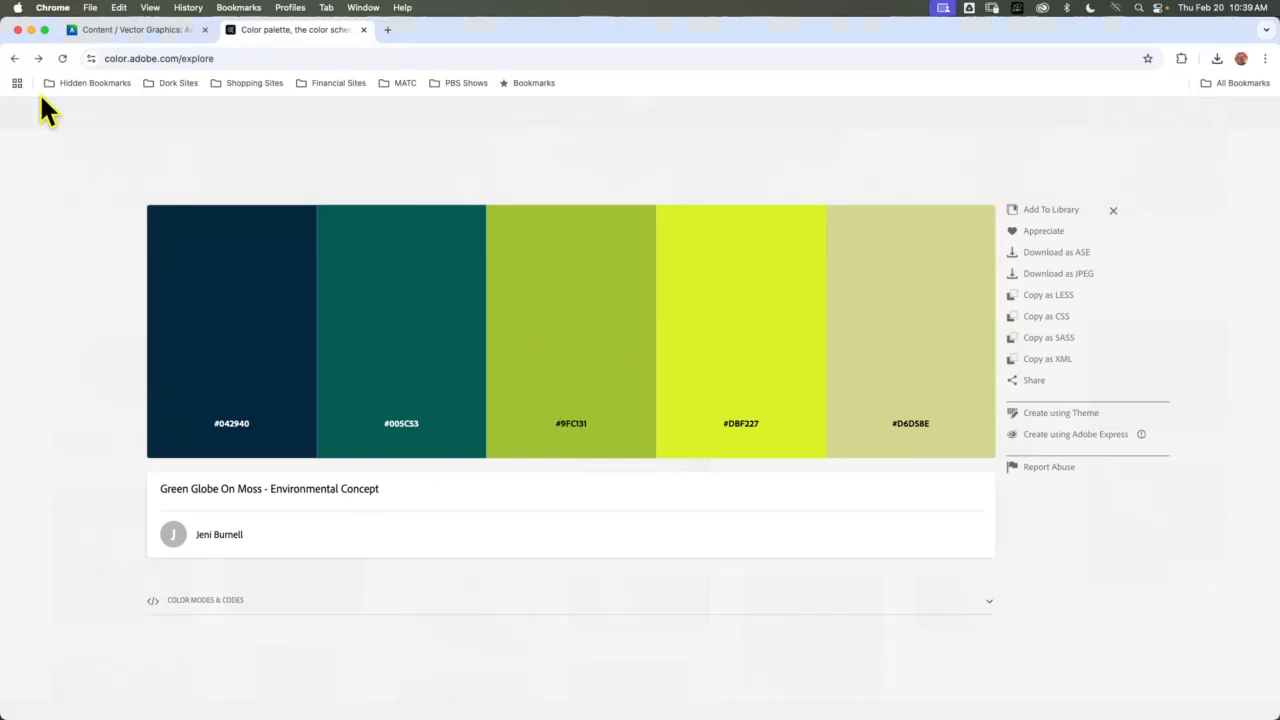
Return to the Summer search results, reopen the "Stjon" palette and download it as a JPEG
{"action": "left_click", "coordinate": [15, 58]}
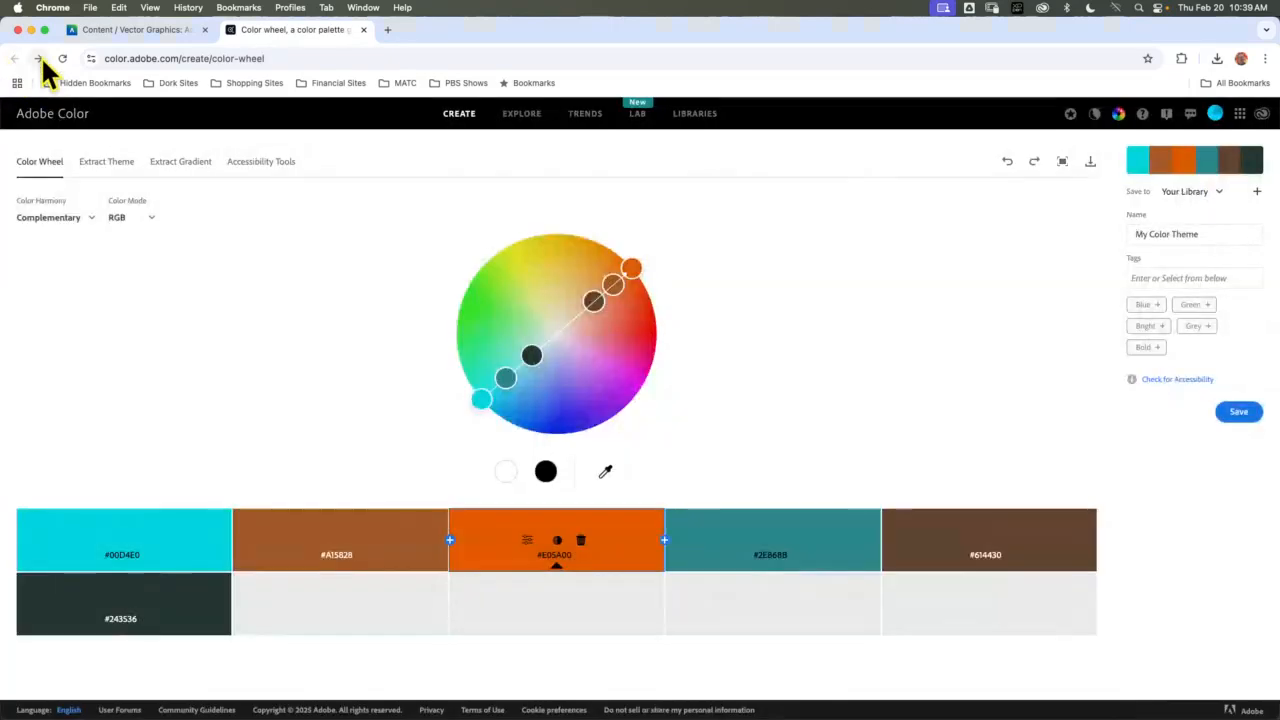
{"action": "left_click", "coordinate": [38, 58]}
{"action": "left_click", "coordinate": [38, 58]}
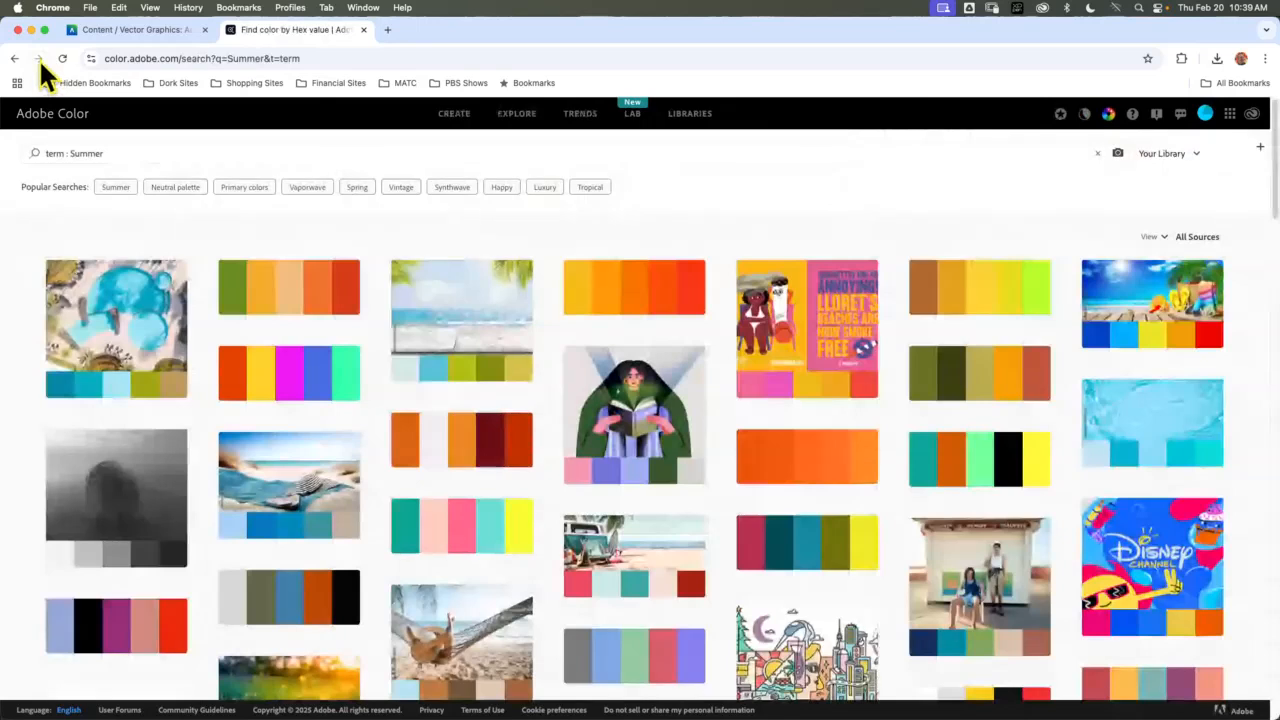
{"action": "scroll", "coordinate": [717, 539], "scroll_direction": "down", "scroll_amount": 1}
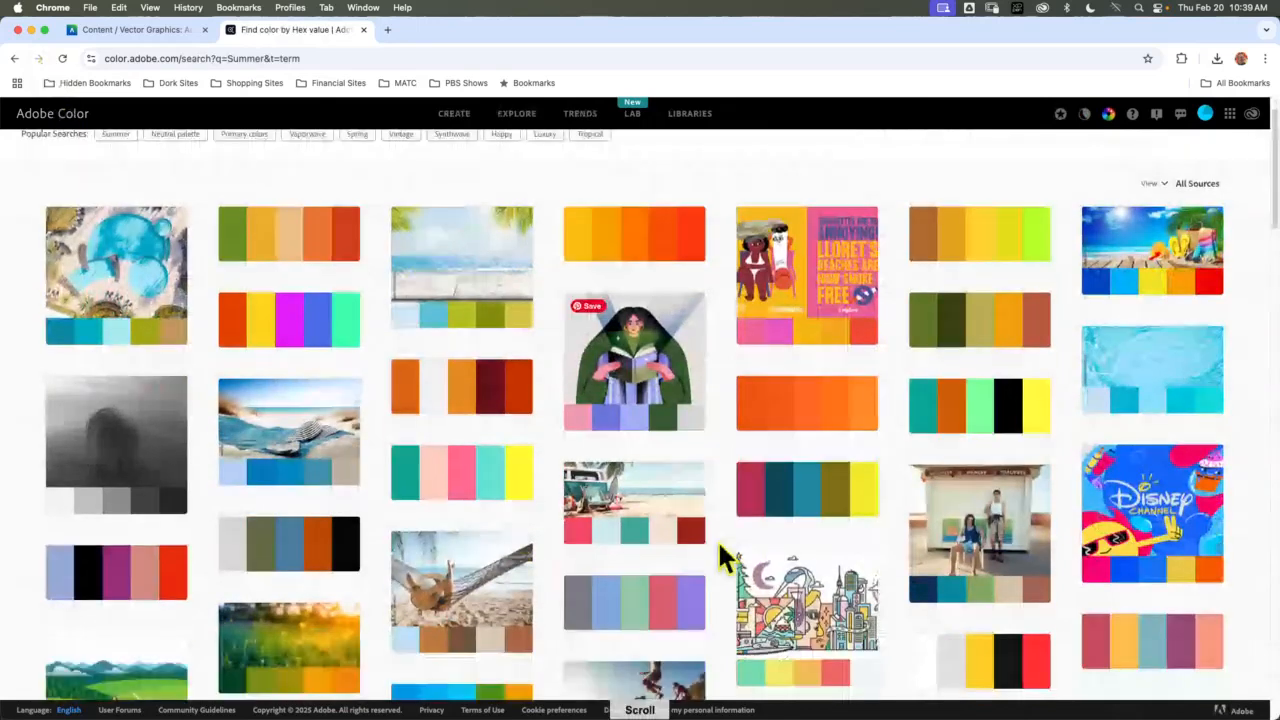
{"action": "scroll", "coordinate": [717, 539], "scroll_direction": "down", "scroll_amount": 3}
{"action": "scroll", "coordinate": [712, 527], "scroll_direction": "down", "scroll_amount": 8}
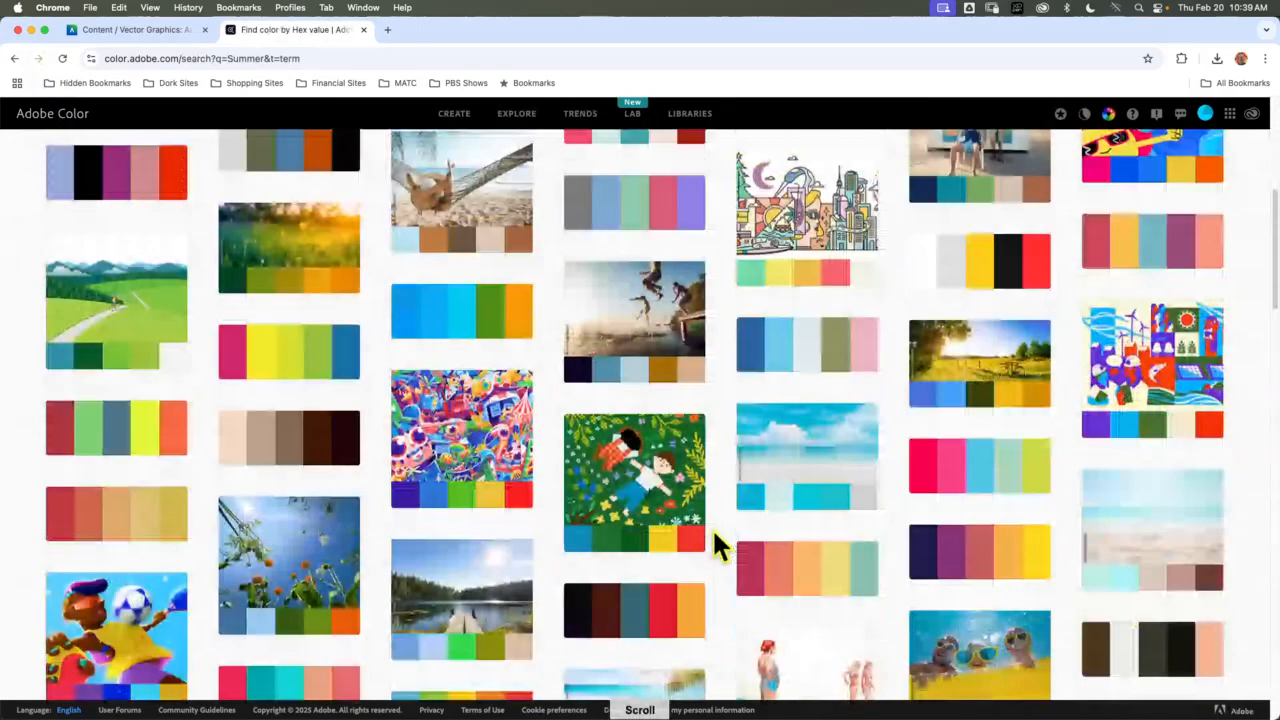
{"action": "left_click", "coordinate": [794, 581]}
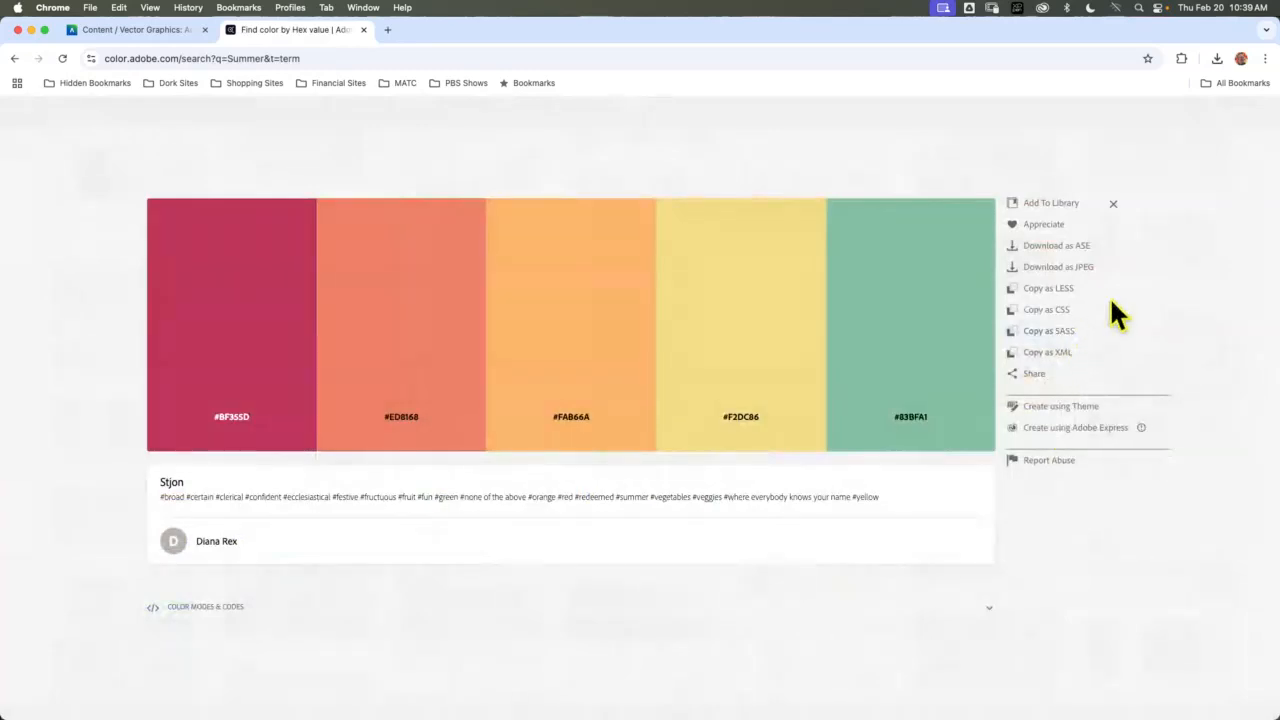
{"action": "left_click", "coordinate": [1062, 270]}
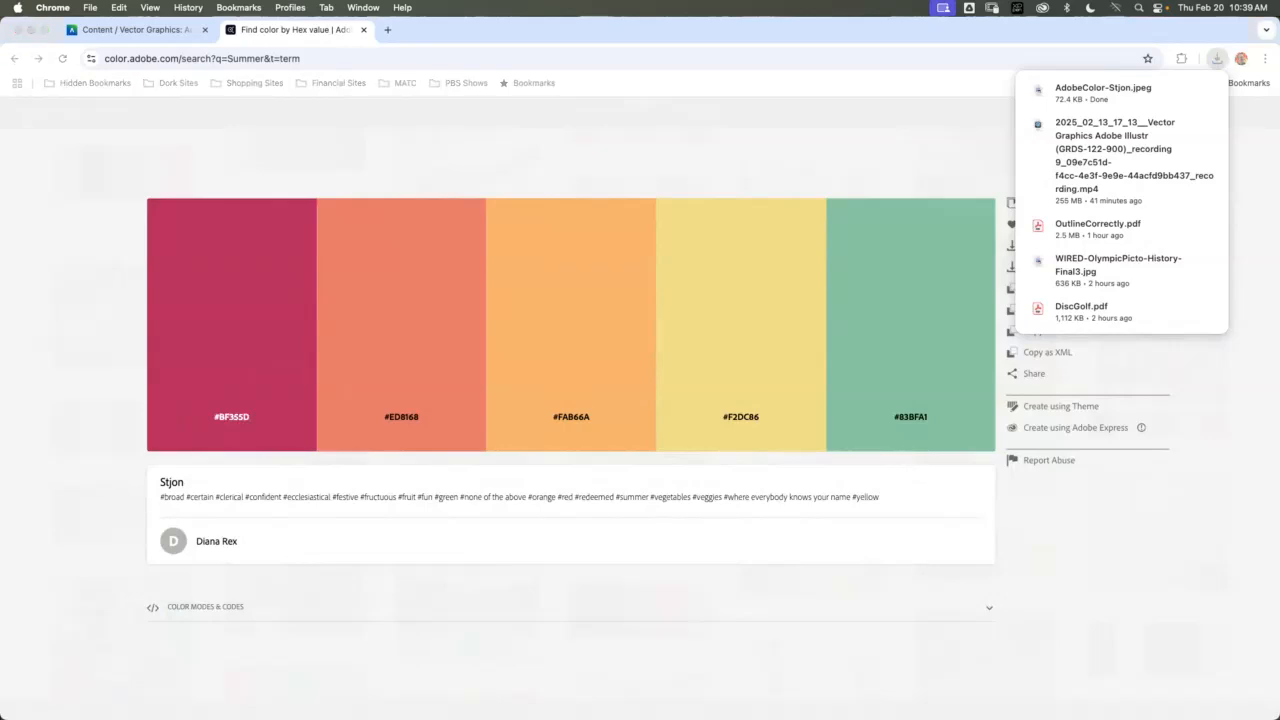
Switch to Illustrator and place AdobeColor-Stjon.jpeg from the Downloads folder as a linked image in the document
{"action": "key", "text": "super+Tab"}
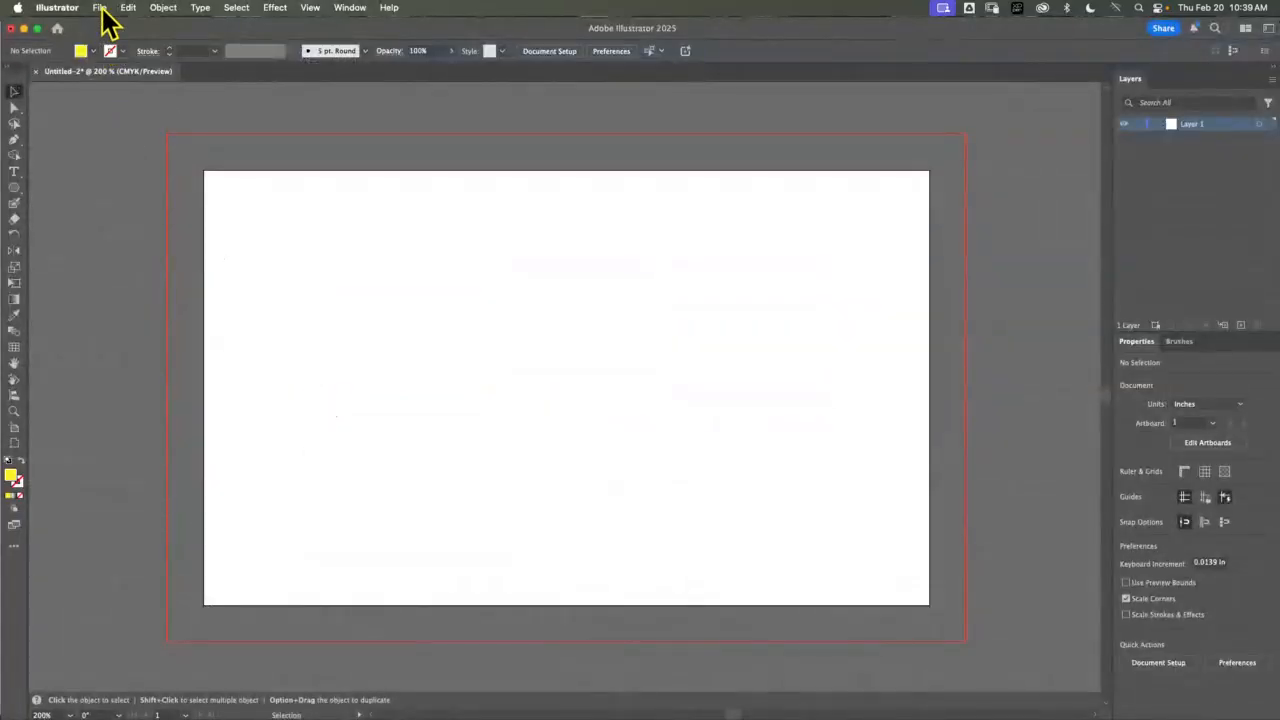
{"action": "left_click", "coordinate": [101, 9]}
{"action": "left_click", "coordinate": [145, 251]}
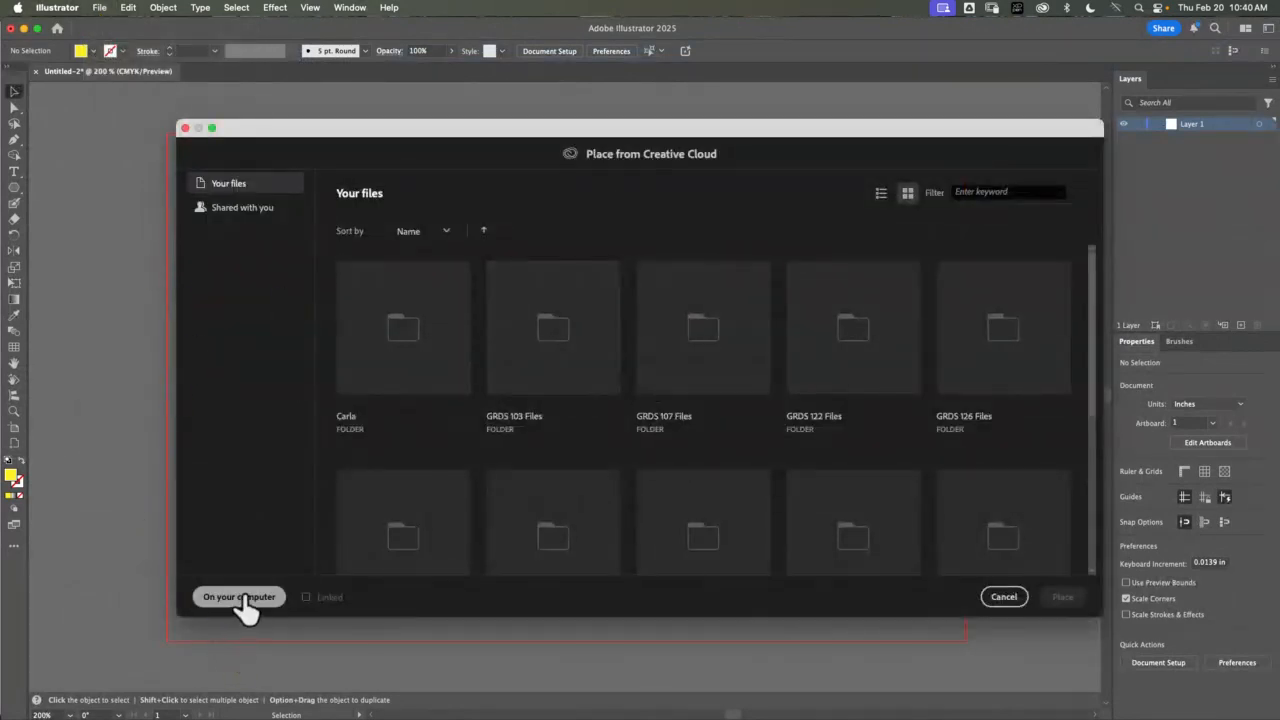
{"action": "left_click", "coordinate": [240, 598]}
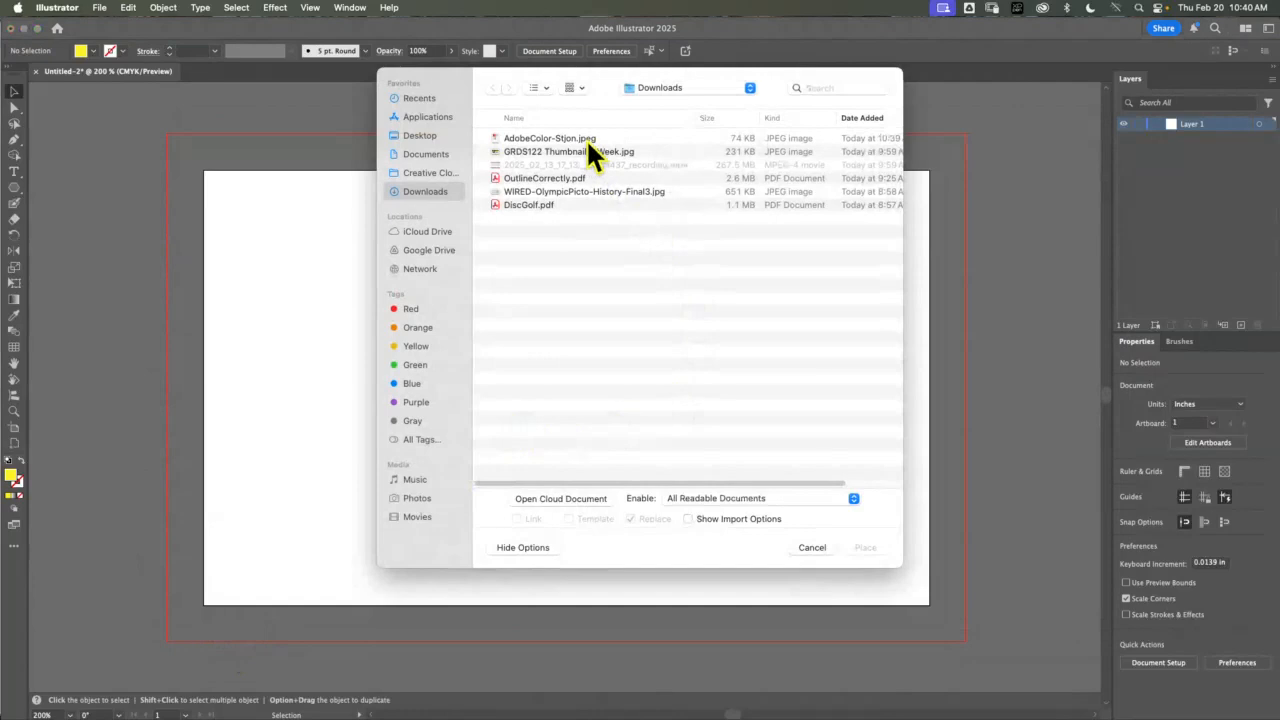
{"action": "left_click", "coordinate": [586, 138]}
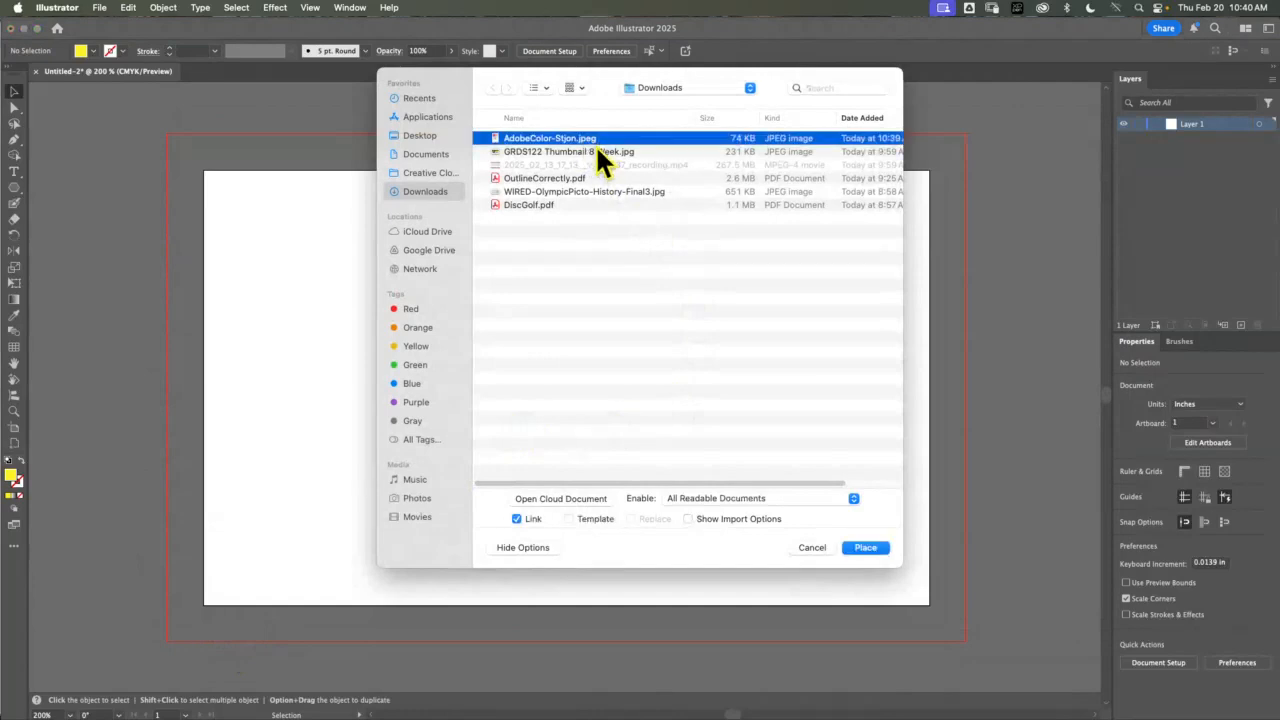
{"action": "left_click", "coordinate": [866, 548]}
{"action": "left_click", "coordinate": [108, 195]}
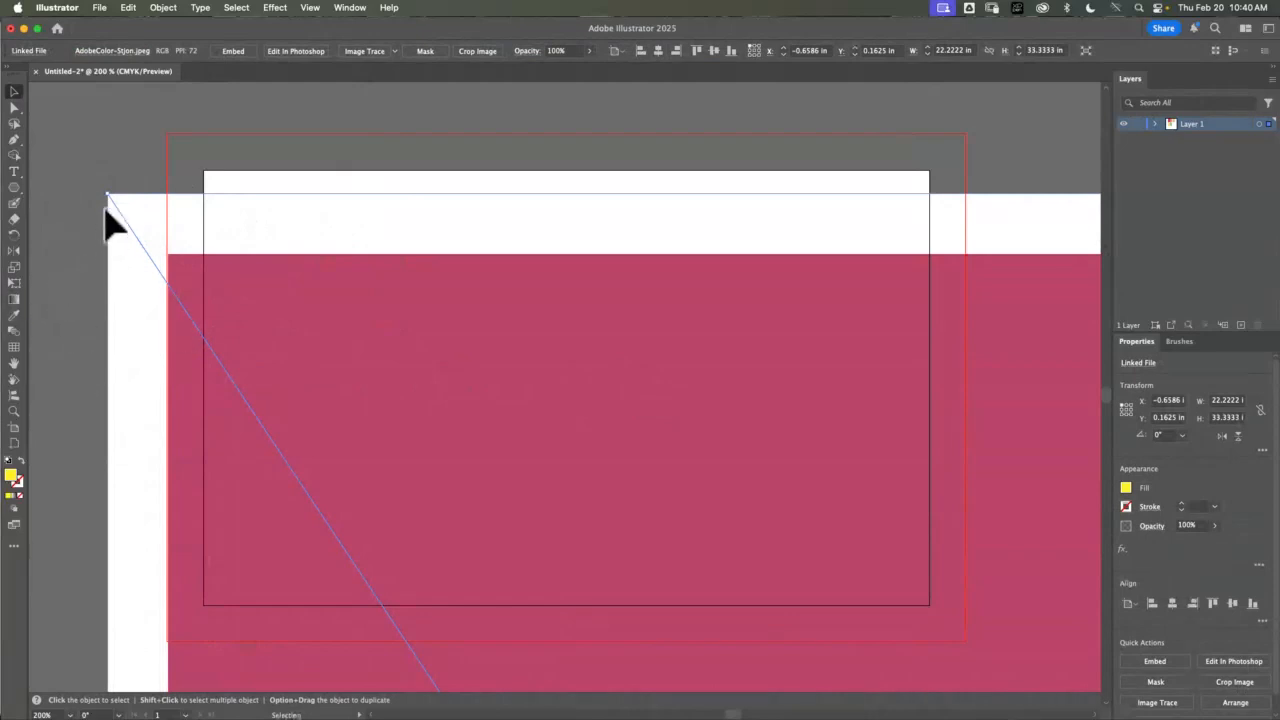
Scale the placed palette image uniformly to 25%
{"action": "left_click", "coordinate": [14, 266]}
{"action": "double_click", "coordinate": [13, 268]}
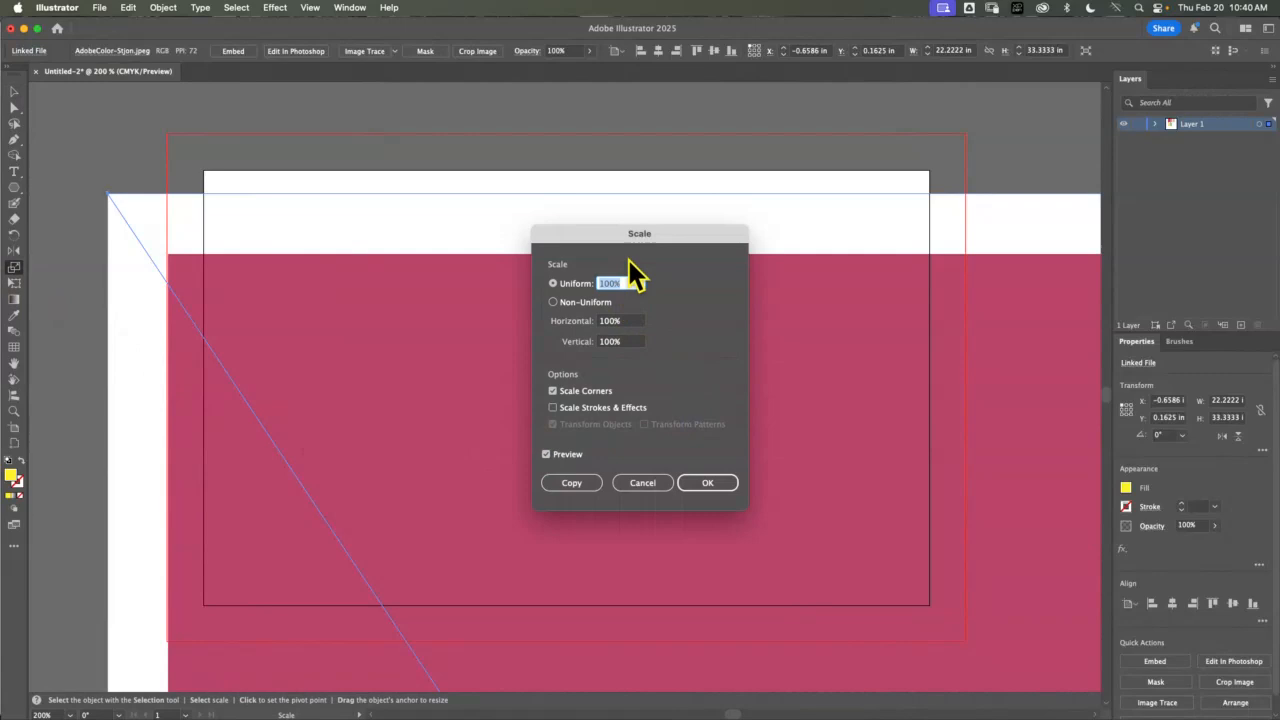
{"action": "type", "text": "25"}
{"action": "key", "text": "Return"}
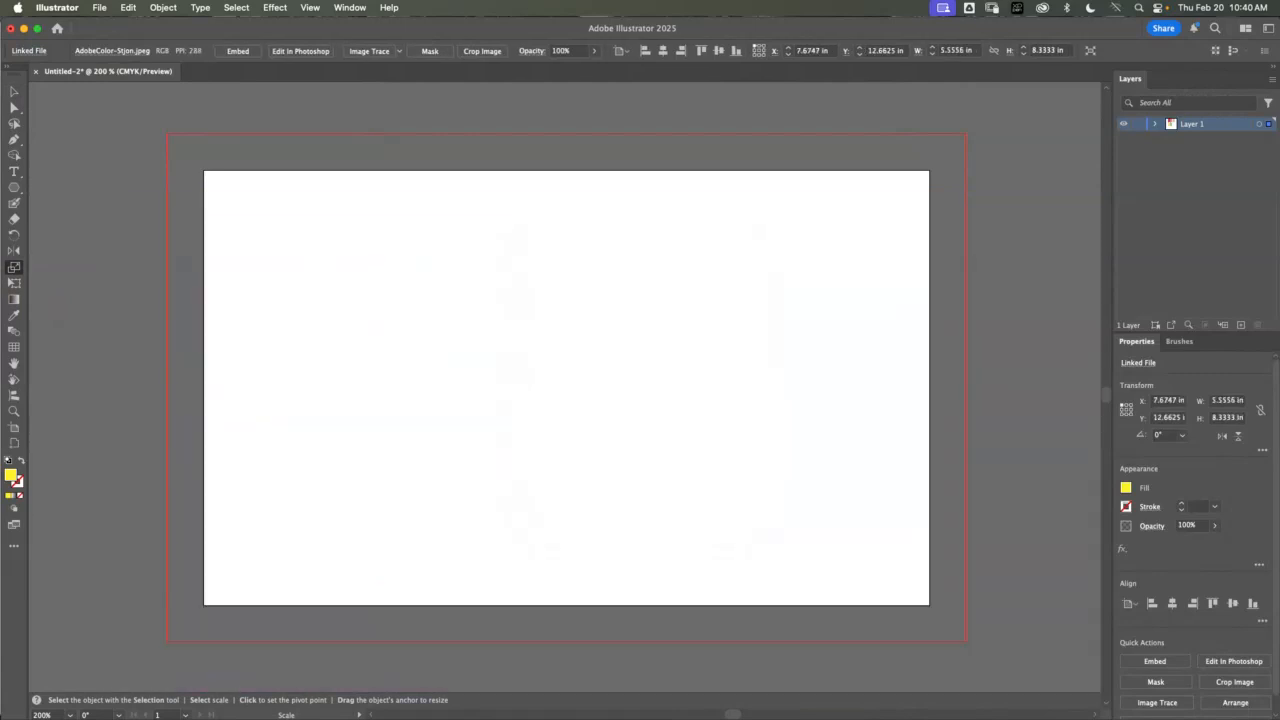
Move the palette image up toward the artboard and shrink it proportionally to about 1.75 by 2.62 in
{"action": "key", "text": "super+minus"}
{"action": "key", "text": "super+minus"}
{"action": "key", "text": "super+minus"}
{"action": "key", "text": "super+minus"}
{"action": "key", "text": "super+minus"}
{"action": "key", "text": "super+minus"}
{"action": "key", "text": "super+minus"}
{"action": "key", "text": "super+minus"}
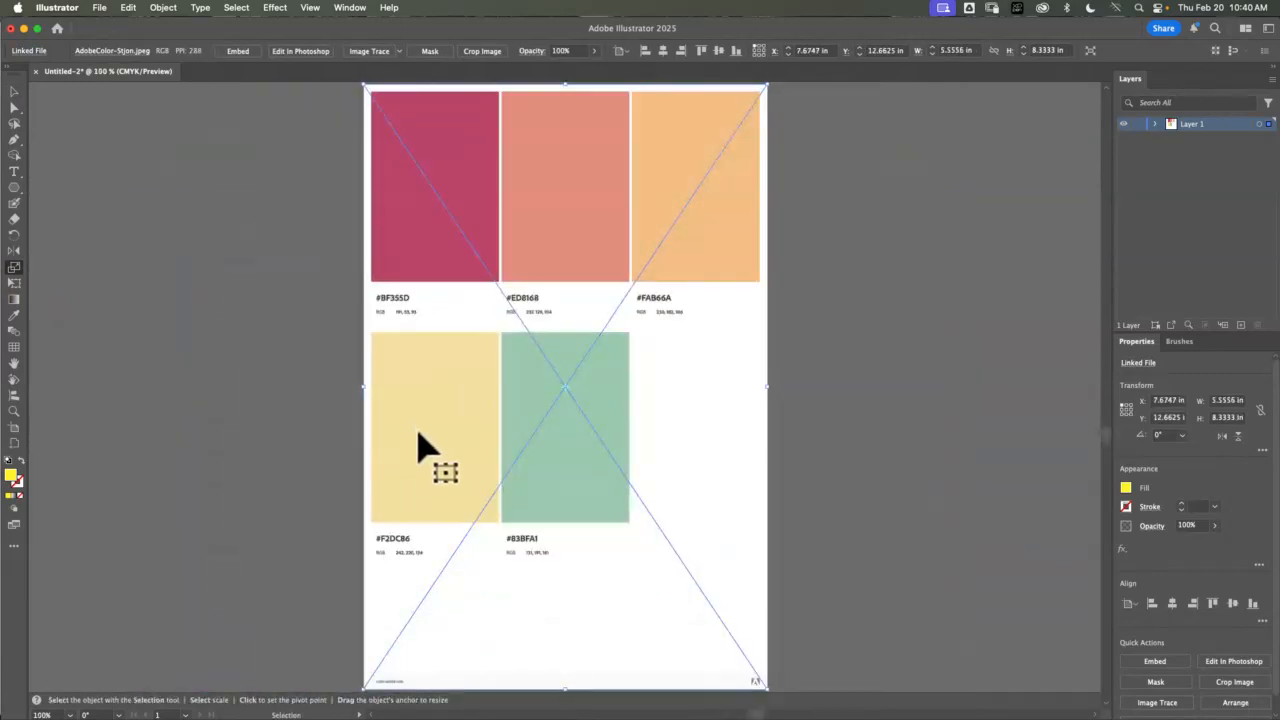
{"action": "left_click", "coordinate": [14, 91]}
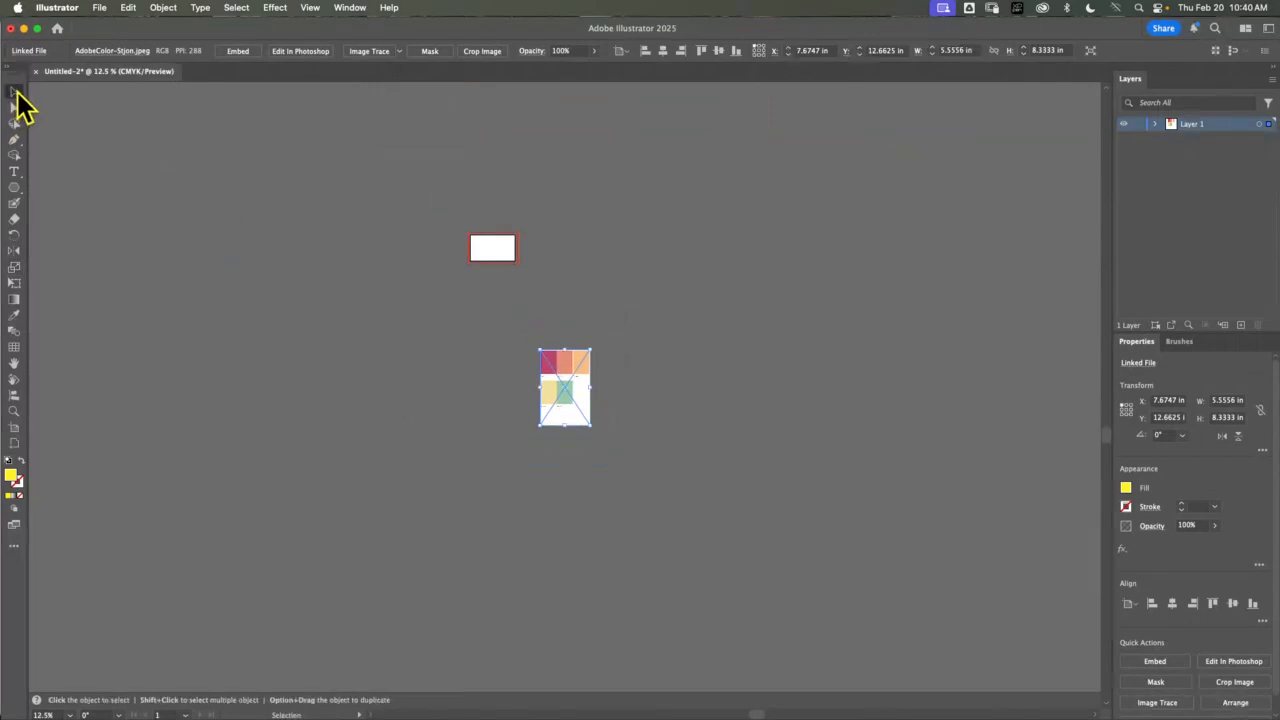
{"action": "left_click_drag", "start_coordinate": [583, 425], "coordinate": [466, 300]}
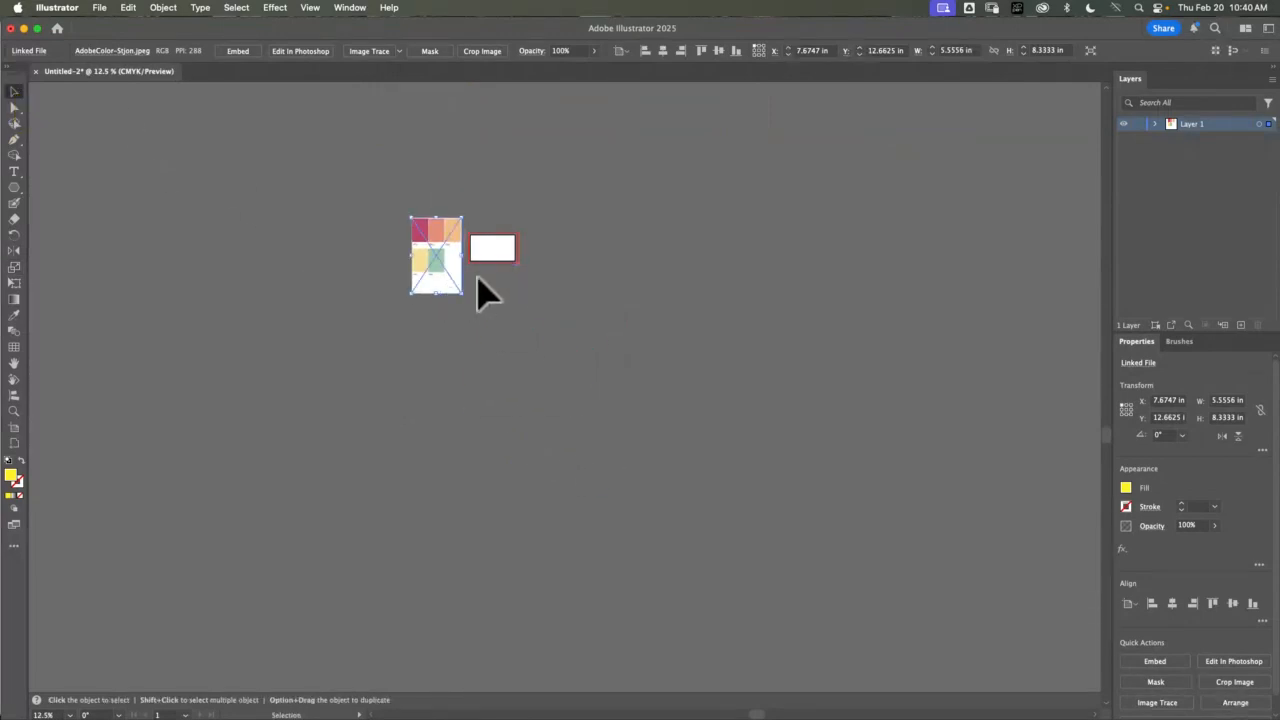
{"action": "left_click_drag", "start_coordinate": [463, 218], "coordinate": [567, 506]}
Move the reduced palette image off the artboard, just beside its left edge, at about X -2 in and Y 0.13 in
{"action": "left_click", "coordinate": [15, 411]}
{"action": "left_click", "coordinate": [14, 92]}
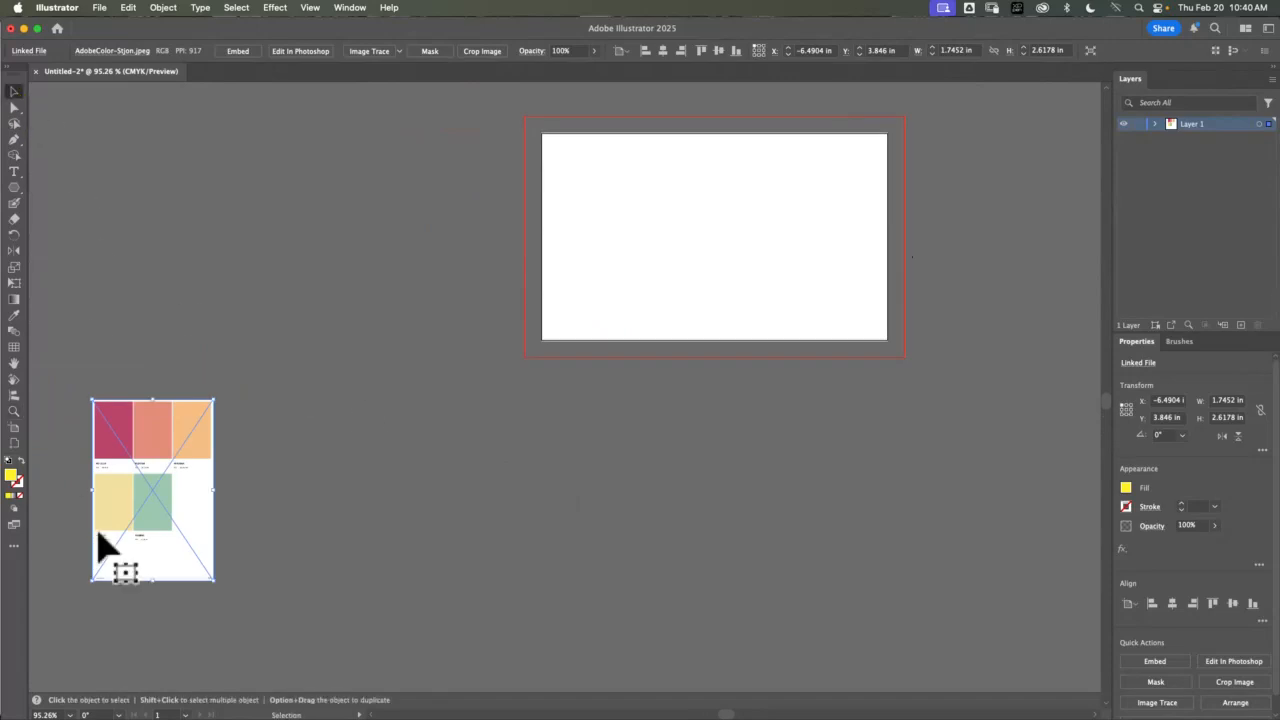
{"action": "left_click_drag", "start_coordinate": [180, 506], "coordinate": [510, 260]}
{"action": "scroll", "coordinate": [640, 500], "scroll_direction": "right", "scroll_amount": 5}
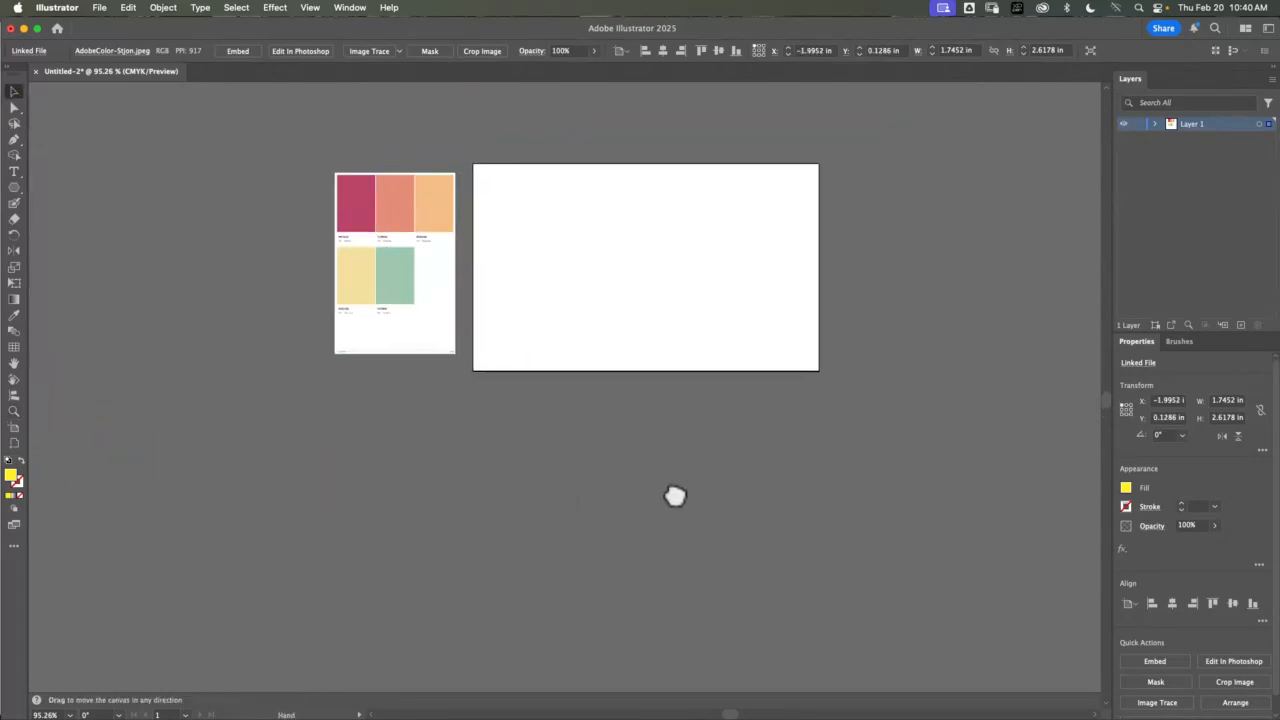
Draw a yellow square about 0.56 in wide near the artboard's upper-left corner with the Rectangle tool
{"action": "left_click", "coordinate": [14, 411]}
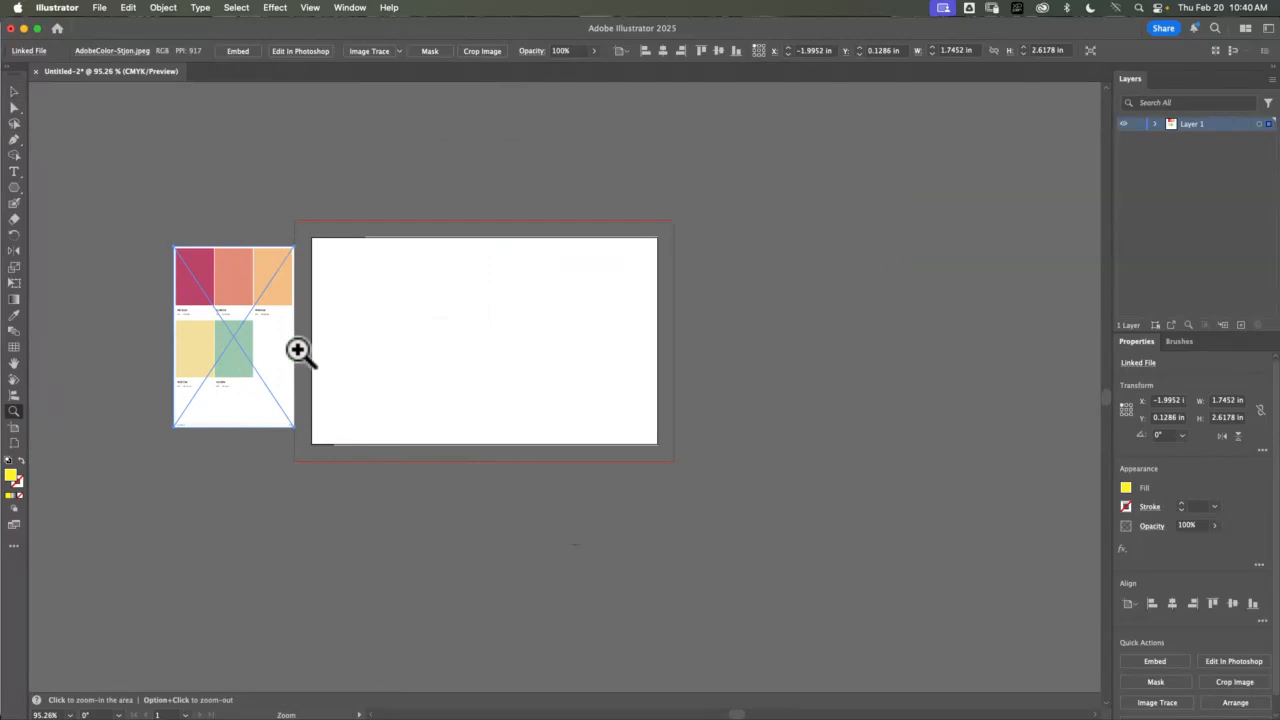
{"action": "left_click_drag", "start_coordinate": [309, 337], "coordinate": [420, 330]}
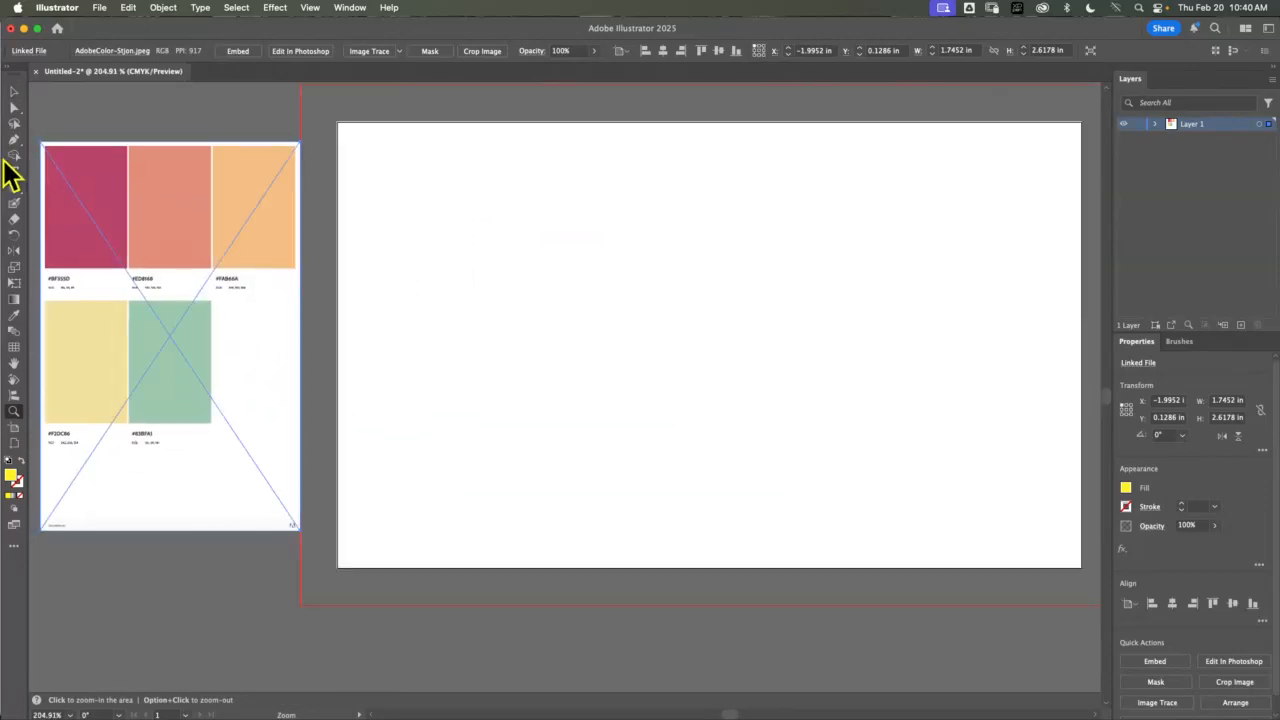
{"action": "left_click_drag", "start_coordinate": [14, 187], "coordinate": [66, 186]}
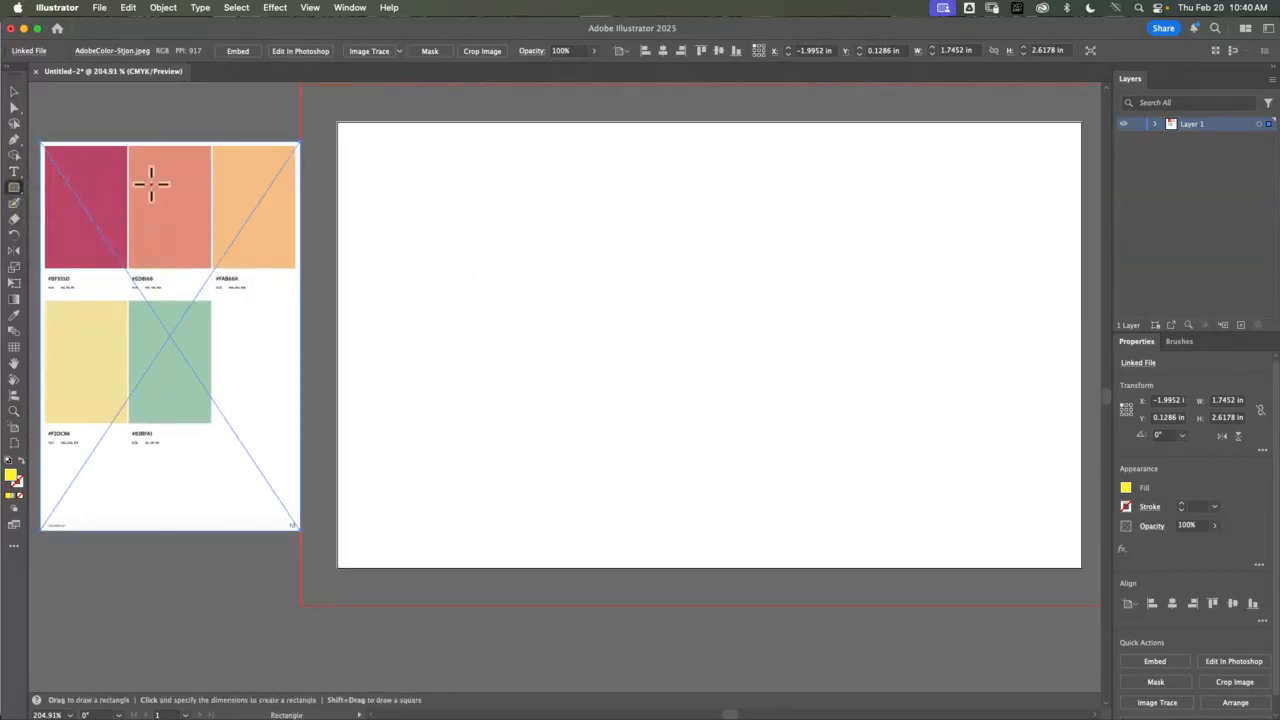
{"action": "left_click_drag", "start_coordinate": [370, 167], "coordinate": [525, 243]}
Duplicate the square to its right and repeat the copy to make an evenly spaced row of five squares
{"action": "left_click", "coordinate": [14, 92]}
{"action": "left_click", "coordinate": [469, 240]}
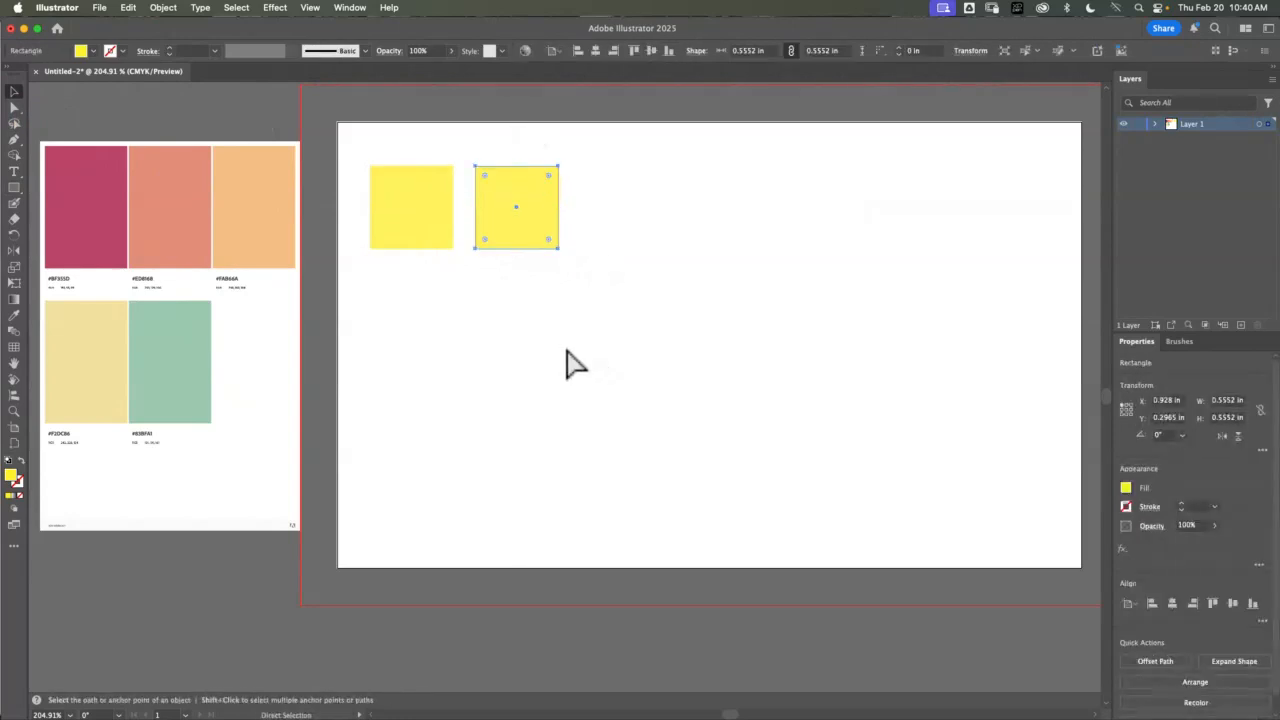
{"action": "key", "text": "super+d"}
{"action": "key", "text": "super+d"}
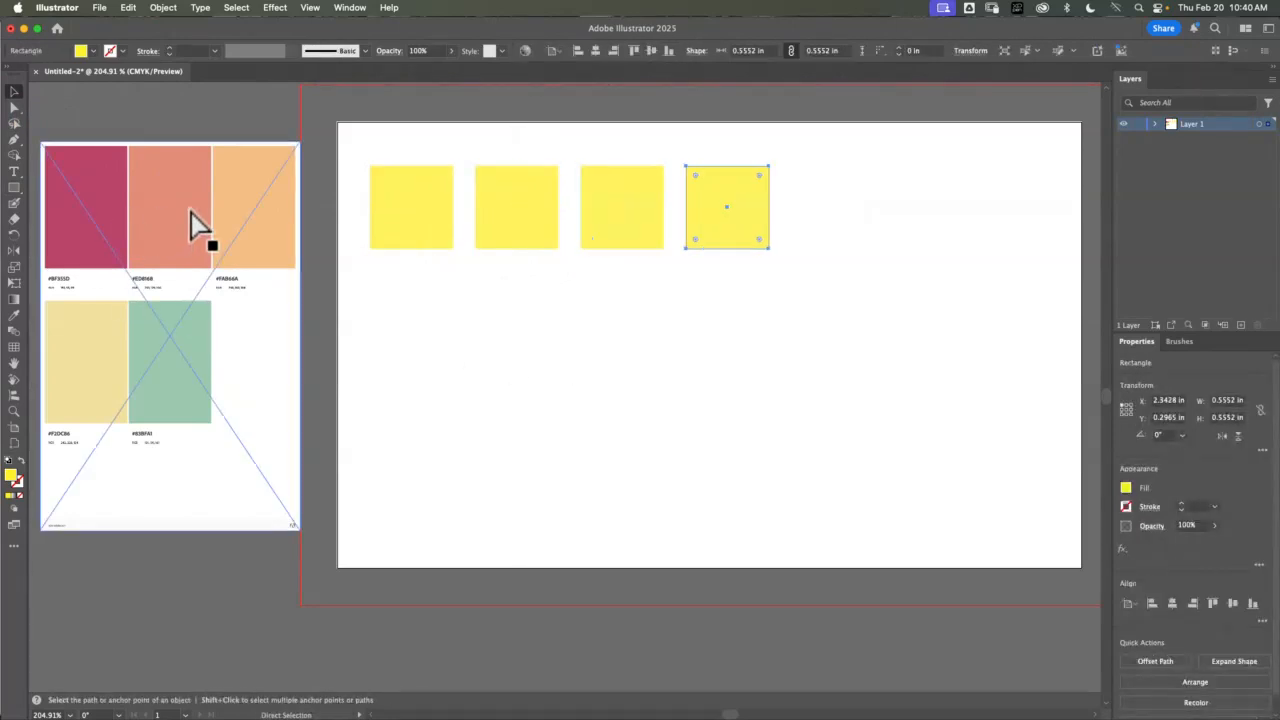
{"action": "key", "text": "super+d"}
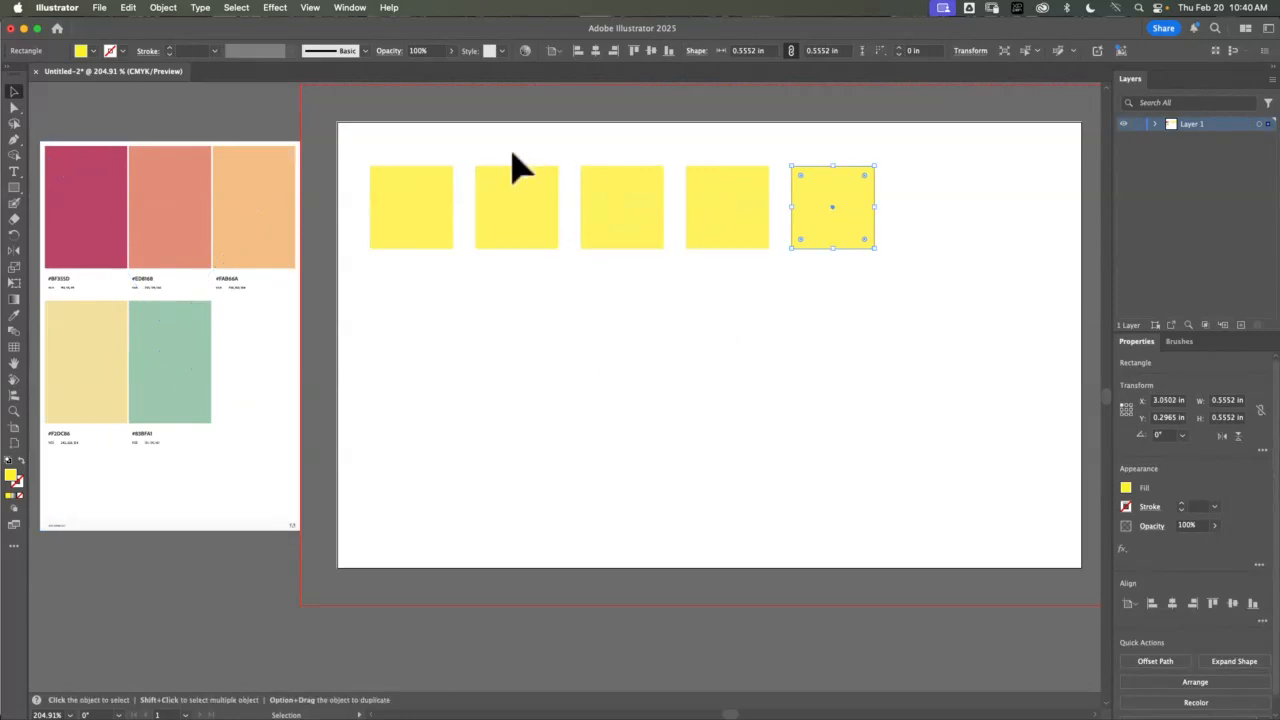
{"action": "left_click_drag", "start_coordinate": [403, 139], "coordinate": [936, 254]}
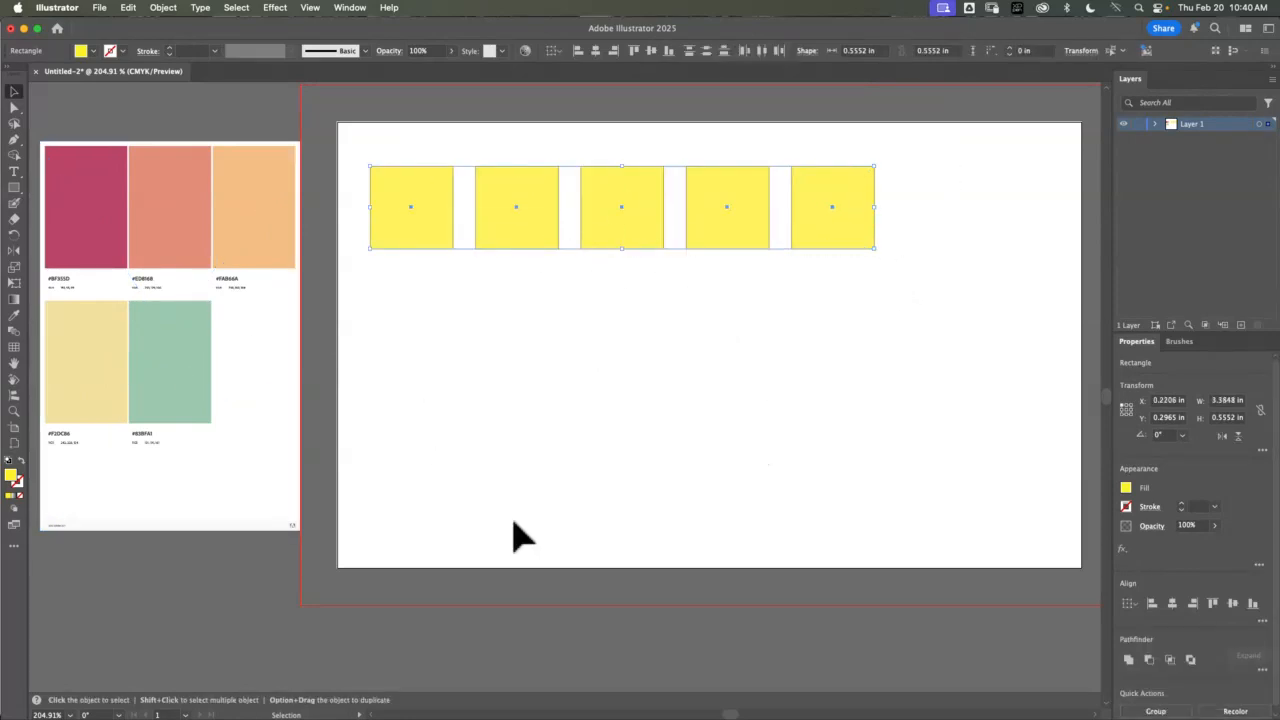
{"action": "left_click", "coordinate": [745, 377]}
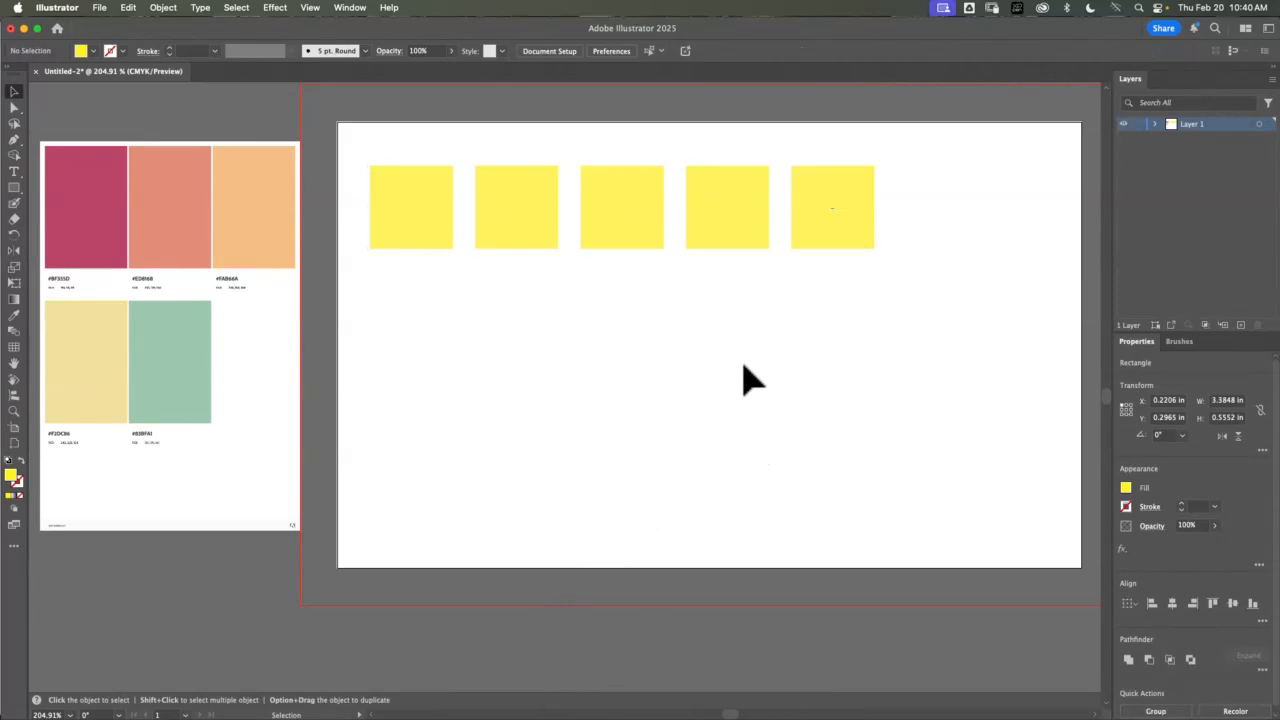
Fill the first square with the #BF355D swatch color sampled from the palette image using the Eyedropper
{"action": "left_click", "coordinate": [421, 186]}
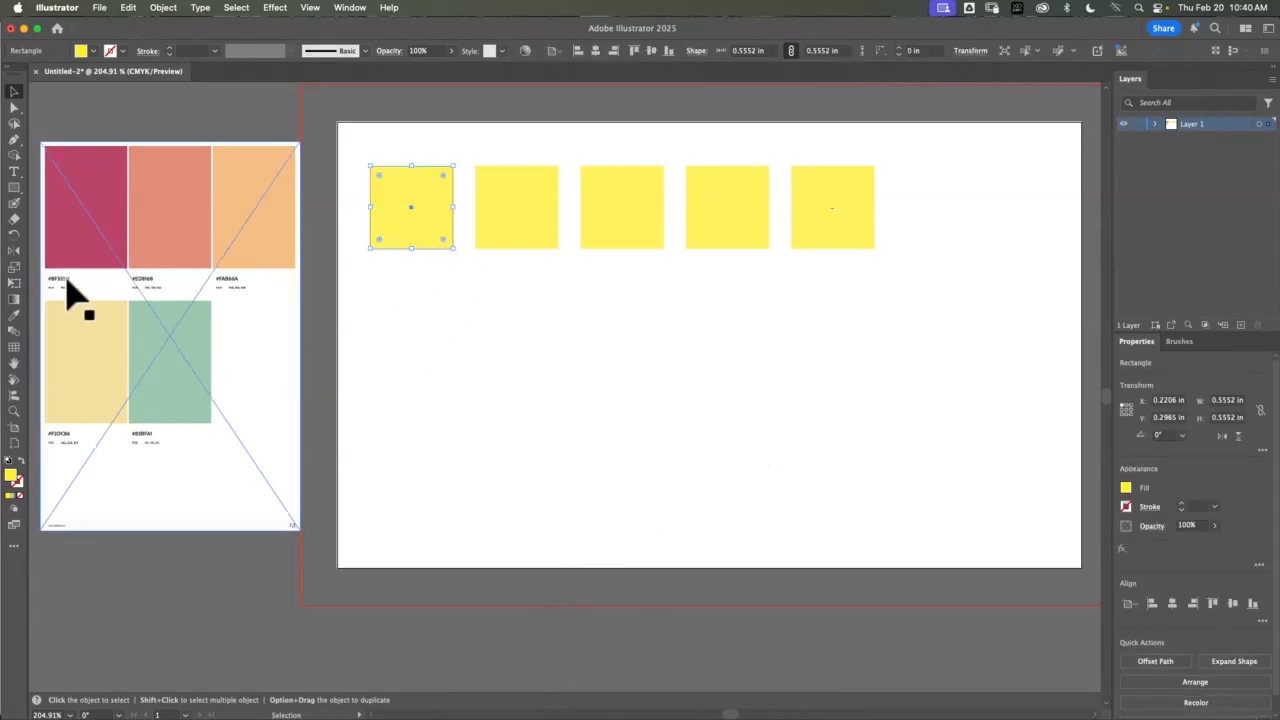
{"action": "left_click", "coordinate": [15, 317]}
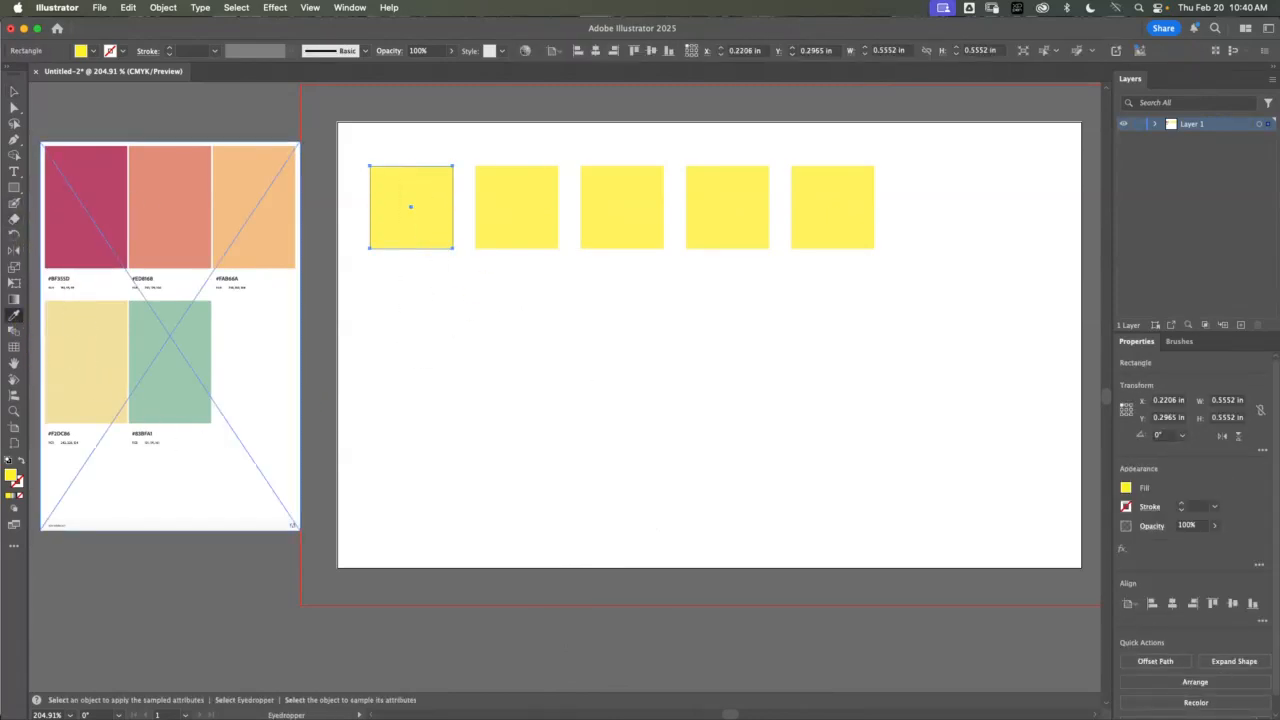
{"action": "left_click", "coordinate": [69, 194]}
{"action": "left_click", "coordinate": [14, 92]}
Fill the second square with the #ED8168 swatch color sampled from the palette image using the Eyedropper
{"action": "left_click", "coordinate": [491, 240]}
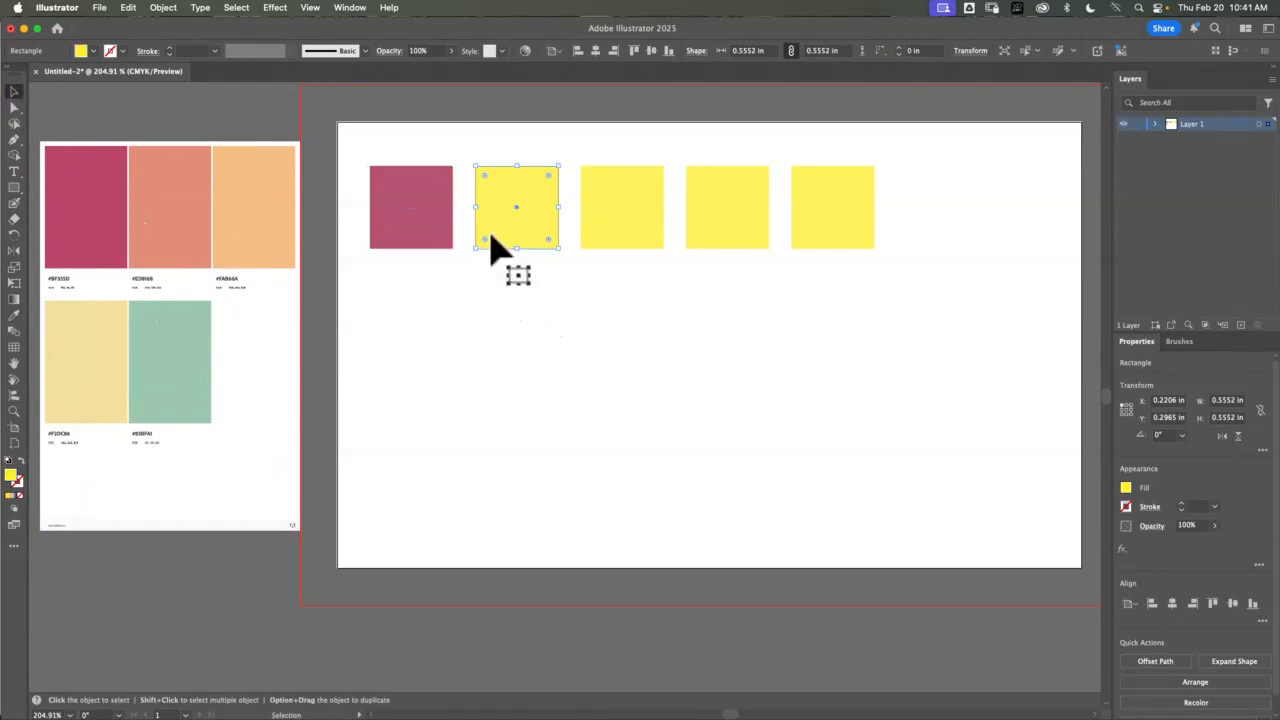
{"action": "left_click", "coordinate": [14, 317]}
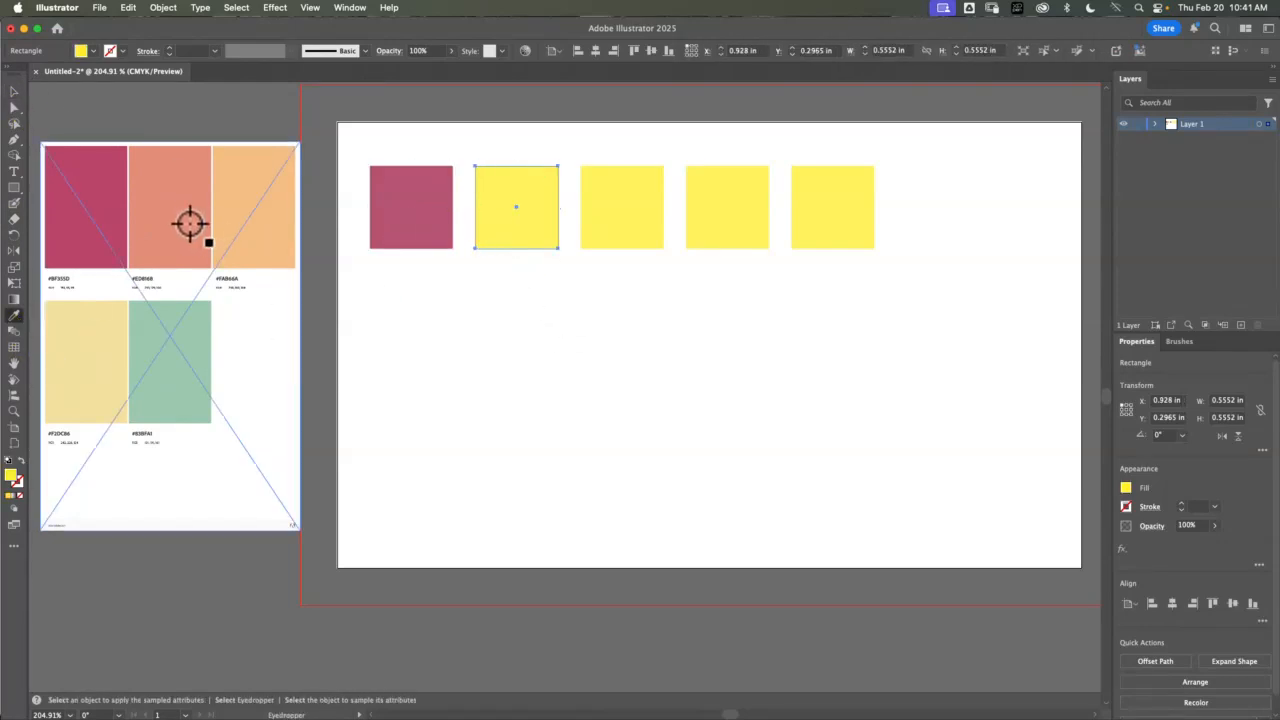
{"action": "left_click", "coordinate": [180, 230]}
{"action": "left_click", "coordinate": [14, 92]}
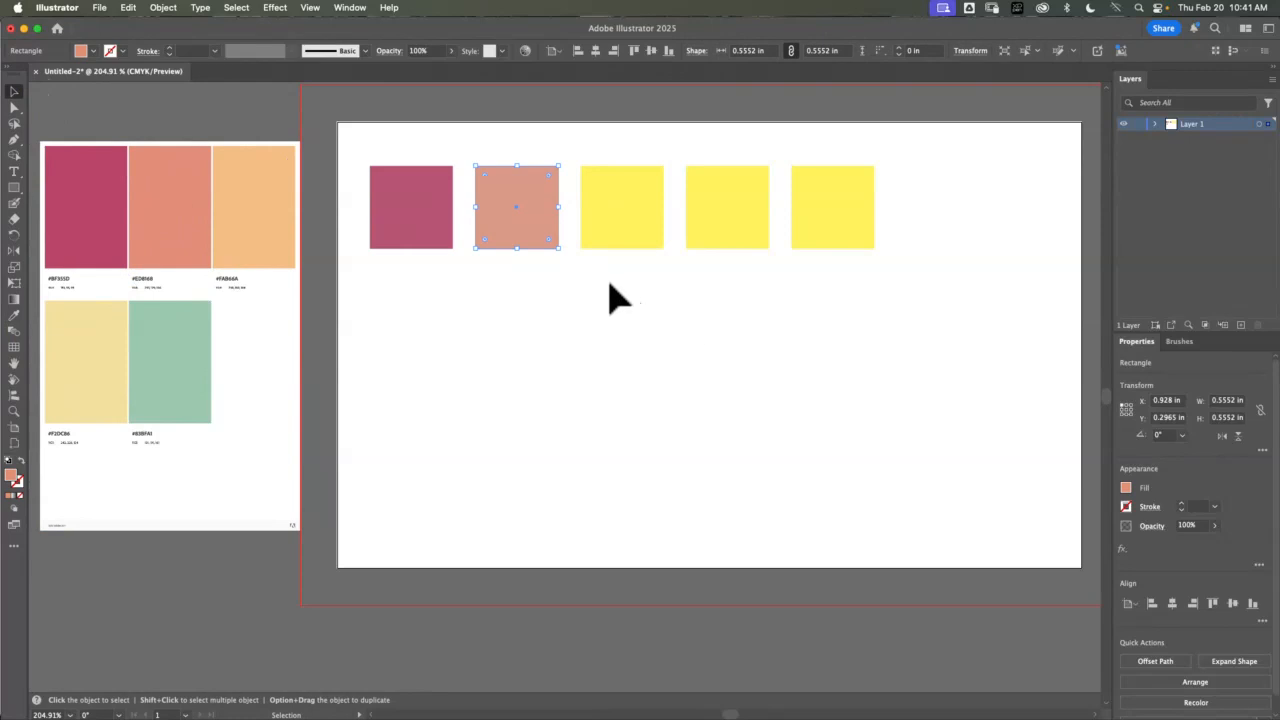
Fill the third square with the #FAB66A swatch color sampled from the palette image using the Eyedropper
{"action": "left_click", "coordinate": [610, 235]}
{"action": "left_click", "coordinate": [15, 317]}
{"action": "left_click", "coordinate": [256, 178]}
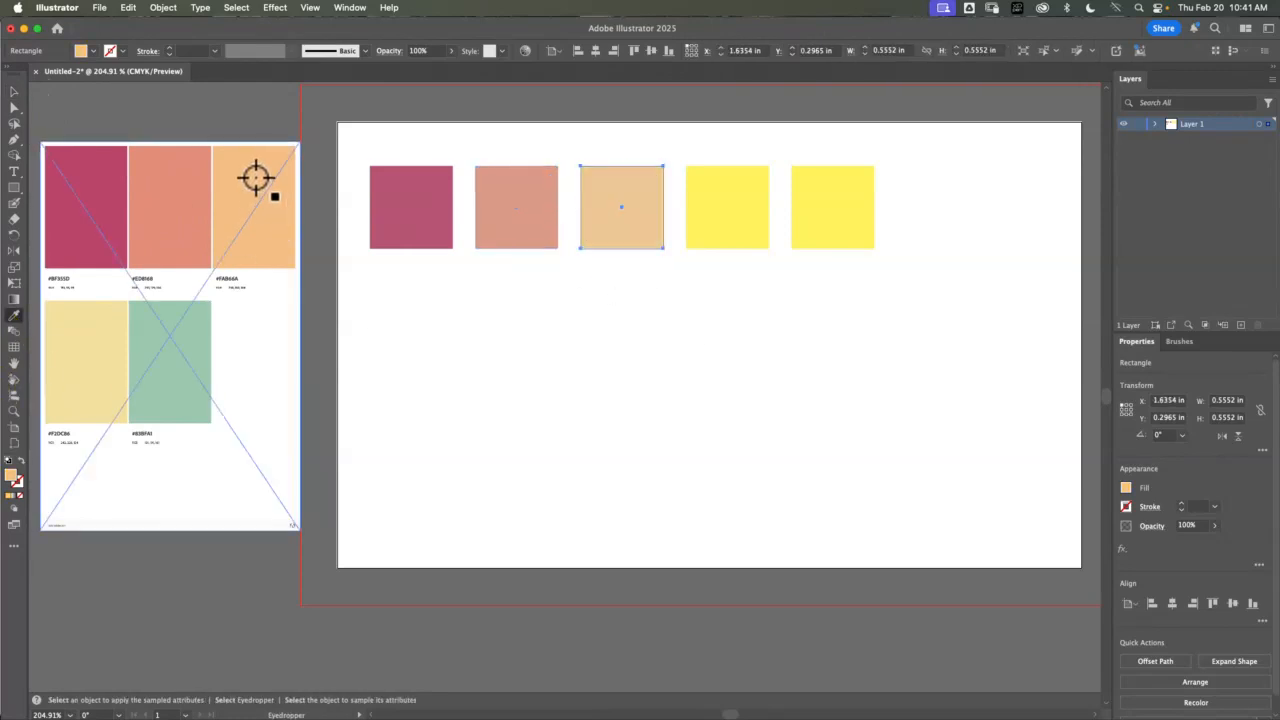
{"action": "left_click", "coordinate": [14, 92]}
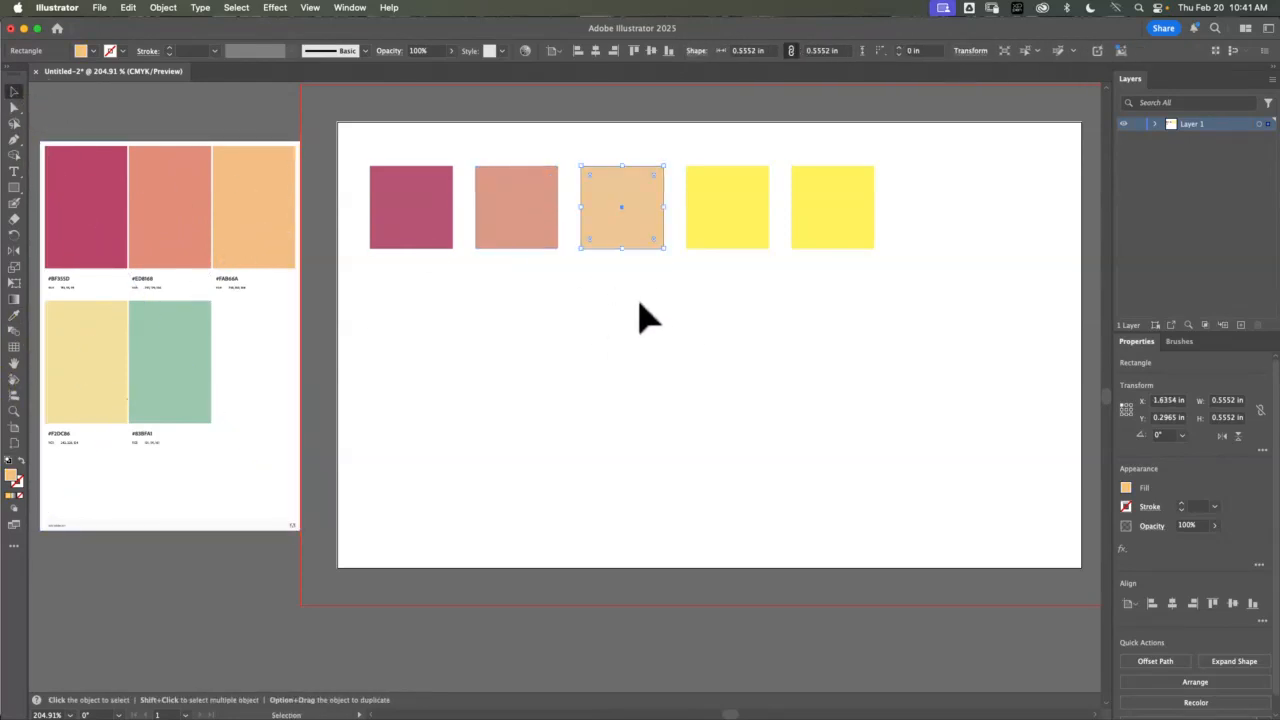
Open the fill color sliders for the first square and switch them from CMYK to RGB
{"action": "left_click", "coordinate": [14, 411]}
{"action": "left_click", "coordinate": [57, 286]}
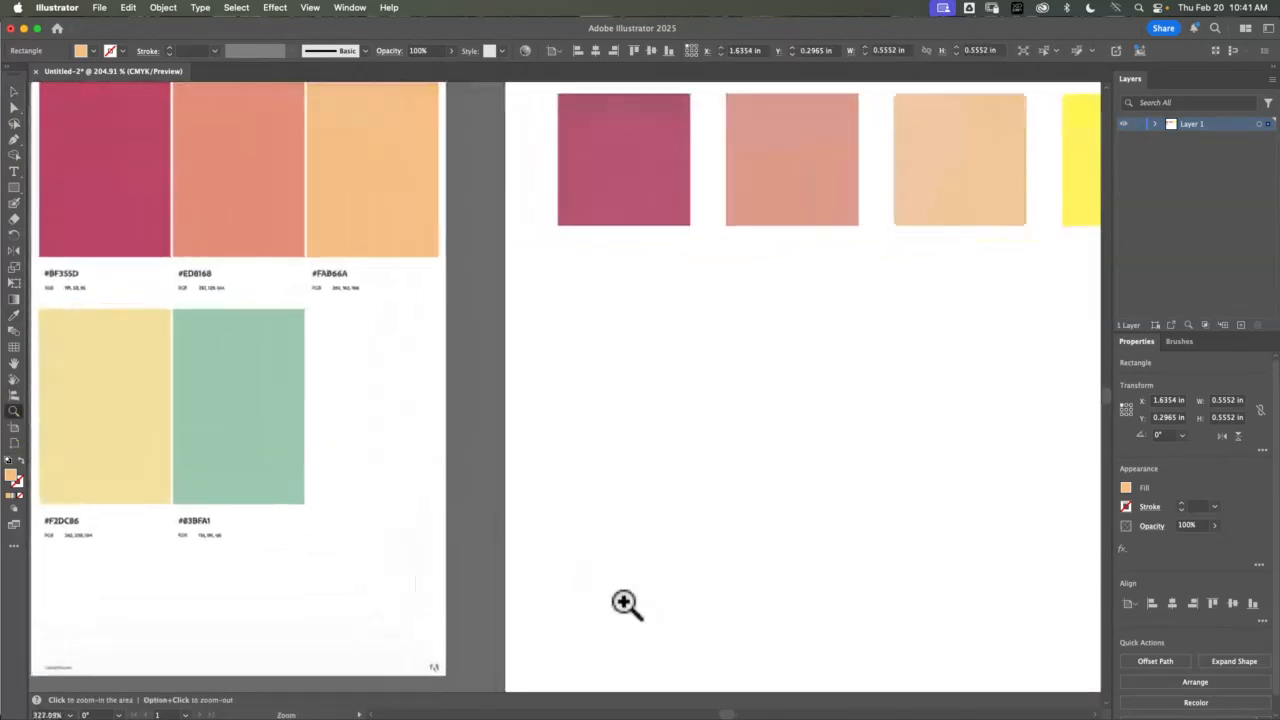
{"action": "left_click_drag", "start_coordinate": [78, 275], "coordinate": [104, 275]}
{"action": "left_click", "coordinate": [14, 91]}
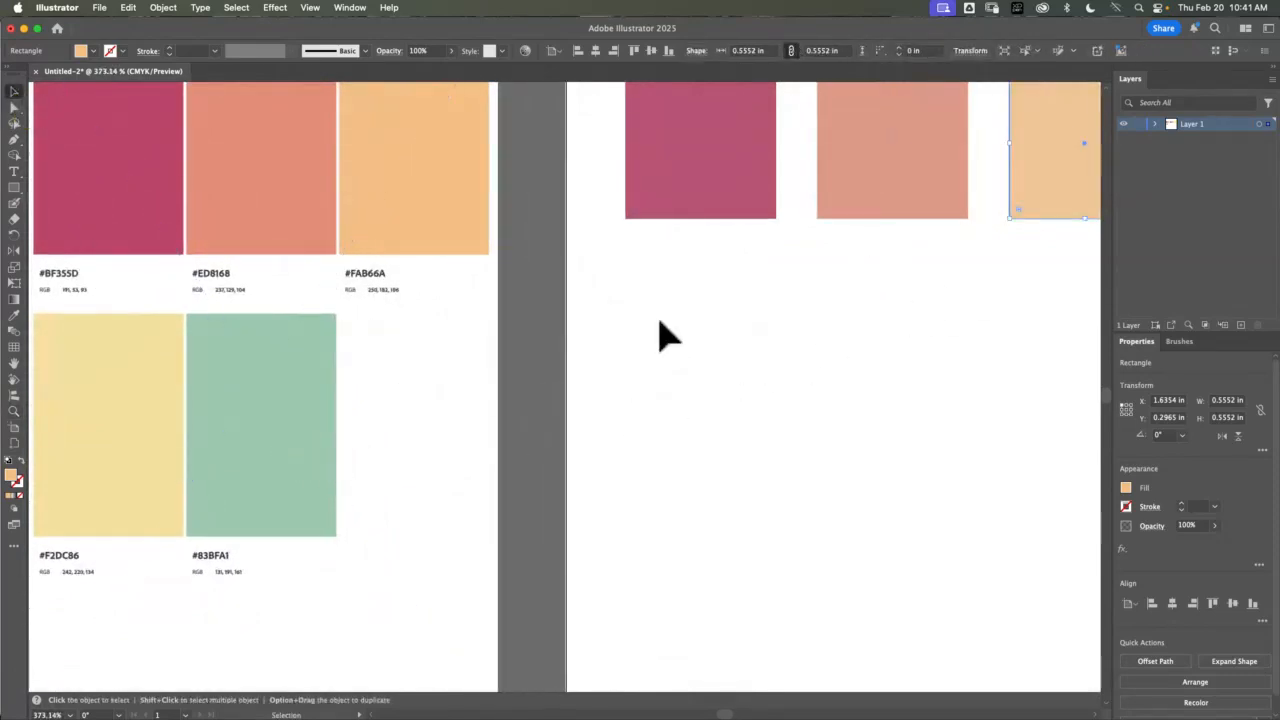
{"action": "left_click", "coordinate": [712, 186]}
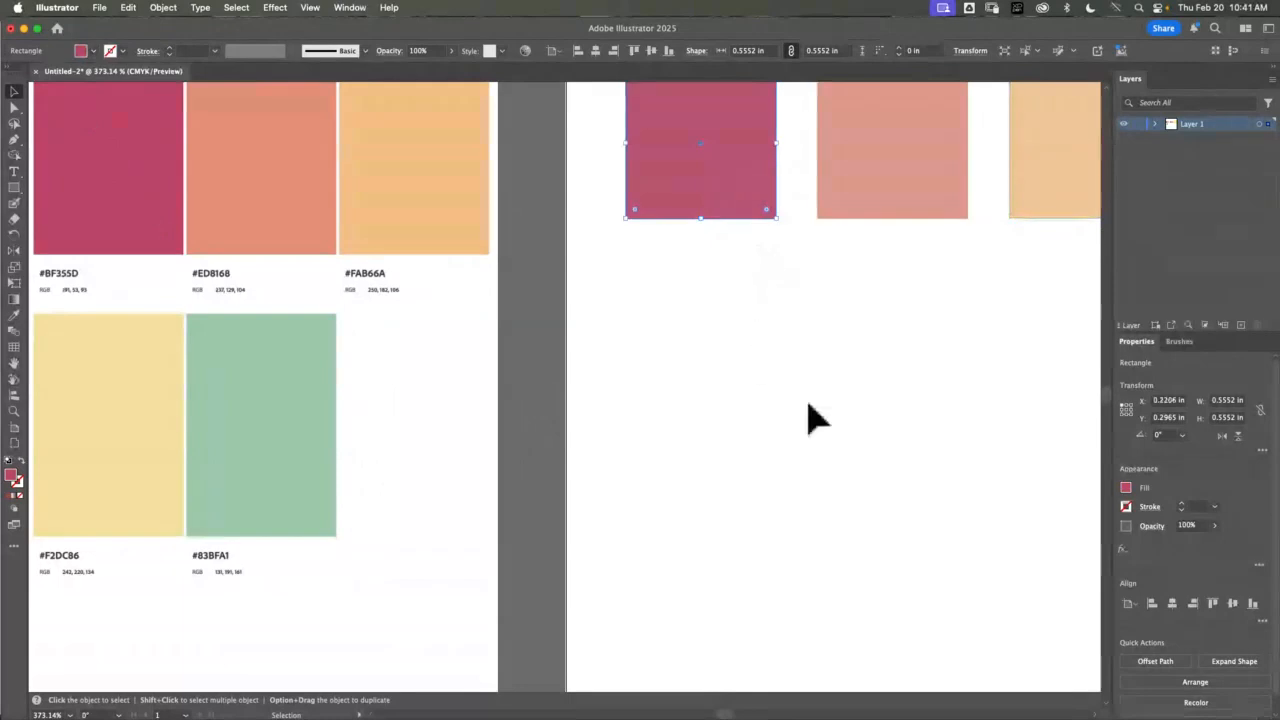
{"action": "left_click", "coordinate": [1127, 489]}
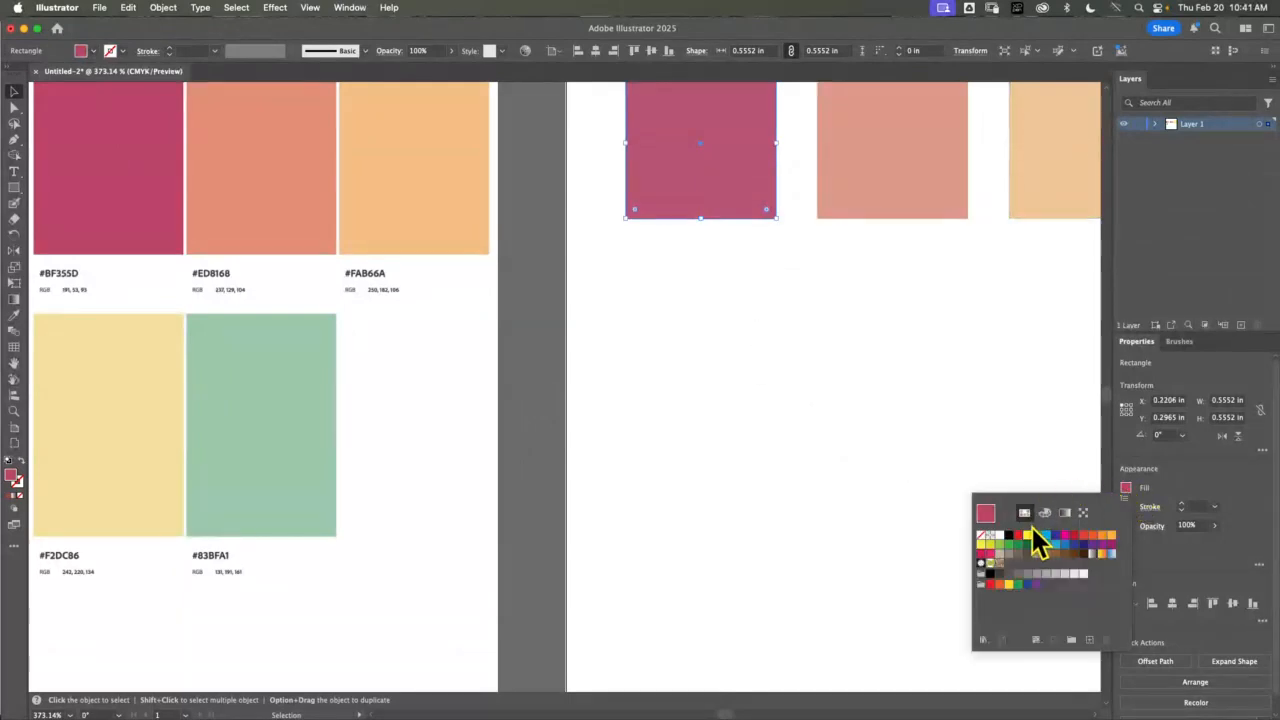
{"action": "left_click", "coordinate": [1045, 514]}
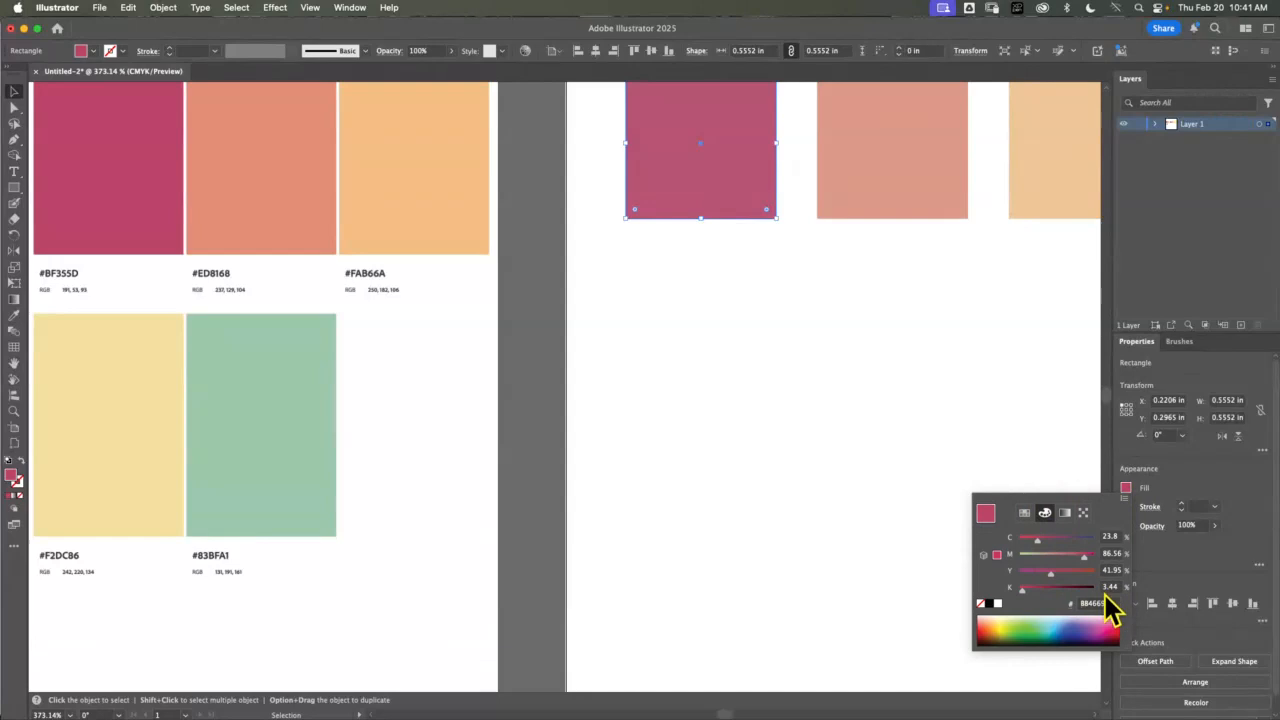
{"action": "left_click", "coordinate": [1123, 499]}
{"action": "left_click", "coordinate": [1148, 523]}
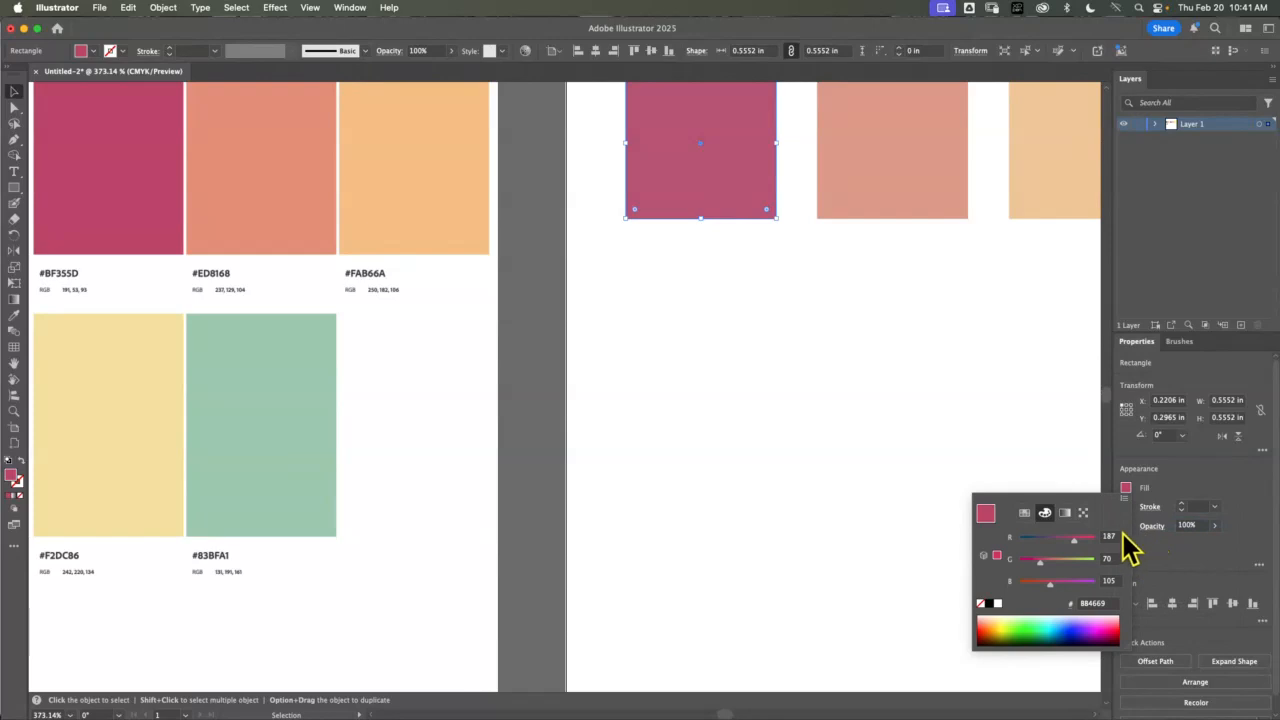
Set the first square's fill to RGB 191, 53, 93 to match the #BF355D palette color
{"action": "left_click", "coordinate": [1106, 537]}
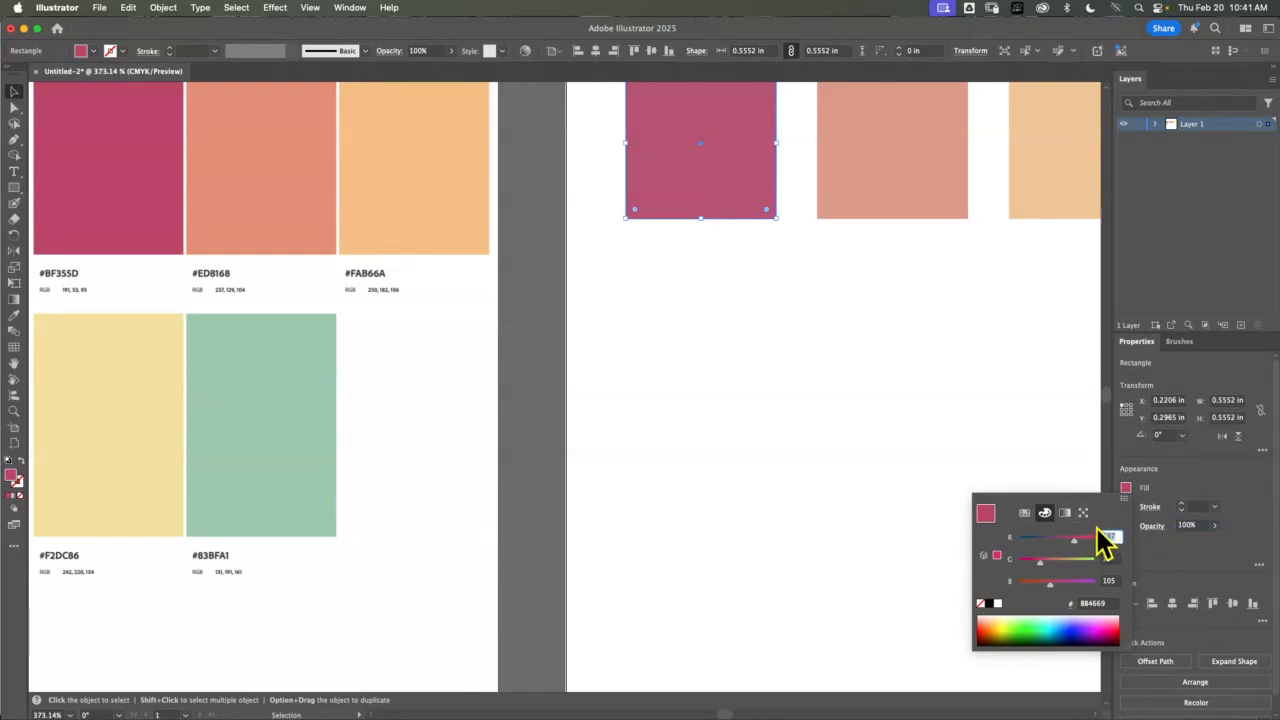
{"action": "type", "text": "191"}
{"action": "key", "text": "Tab"}
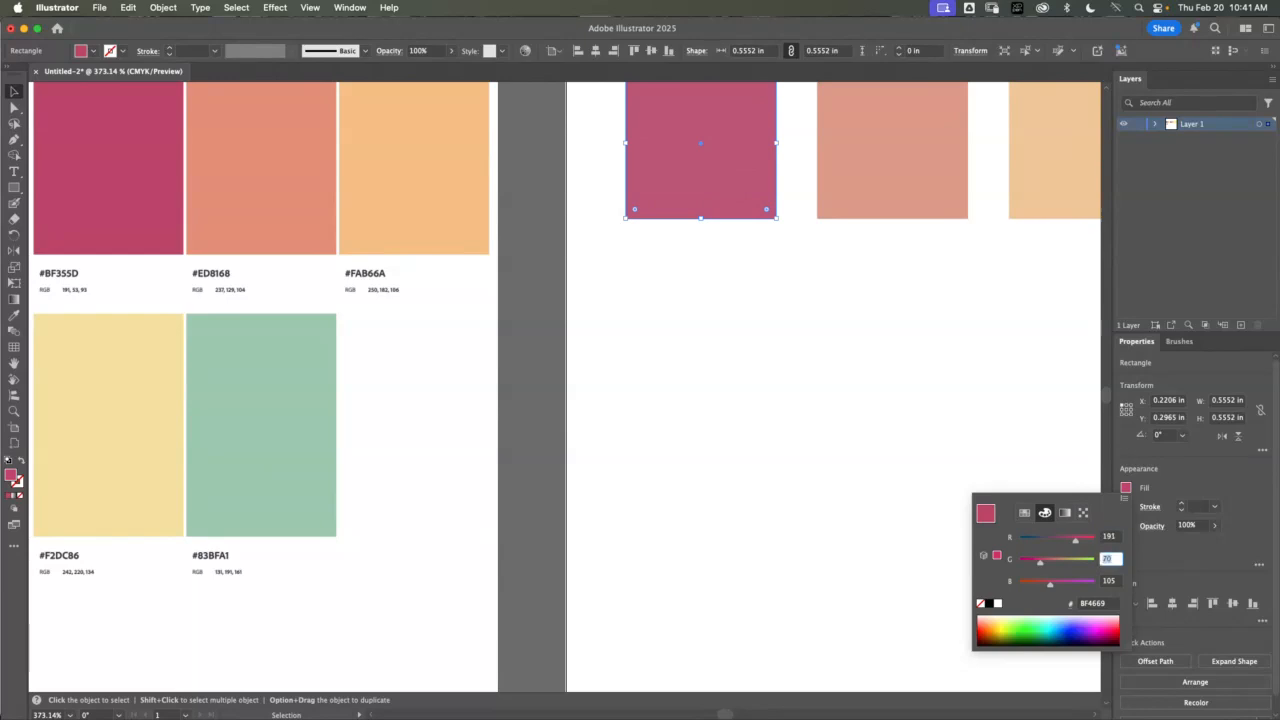
{"action": "type", "text": "53"}
{"action": "key", "text": "Tab"}
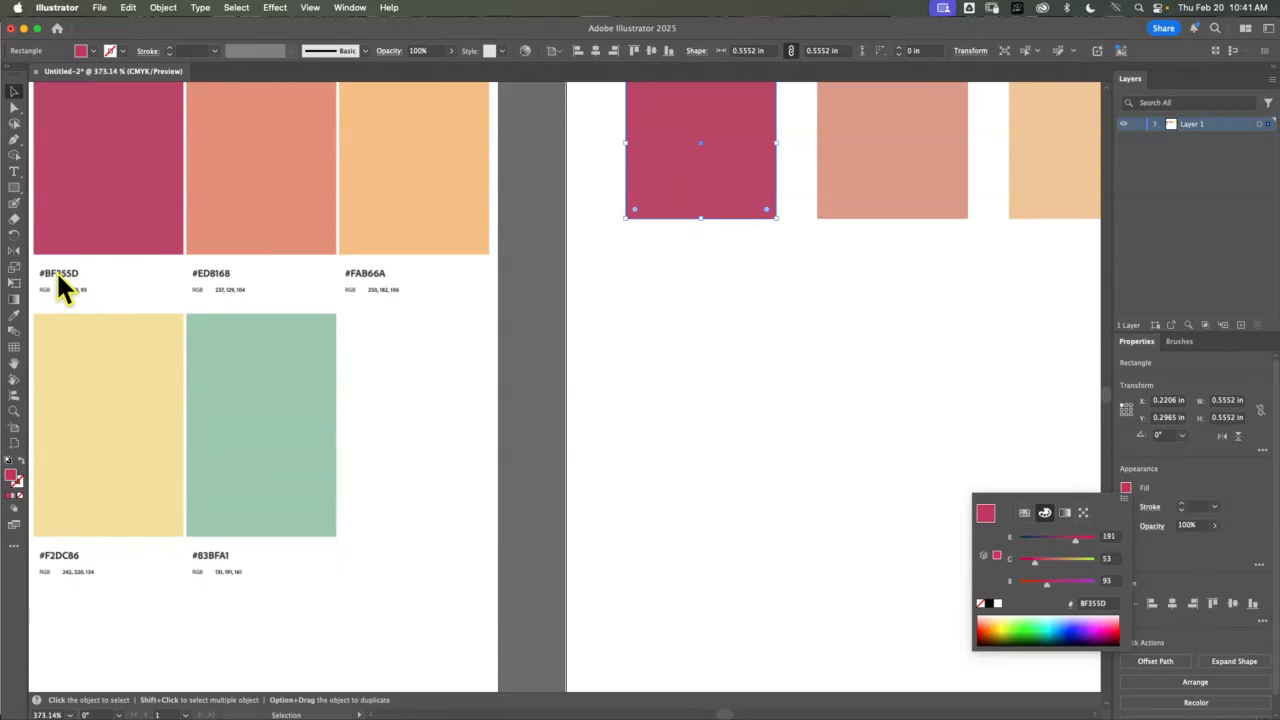
{"action": "left_click", "coordinate": [662, 366]}
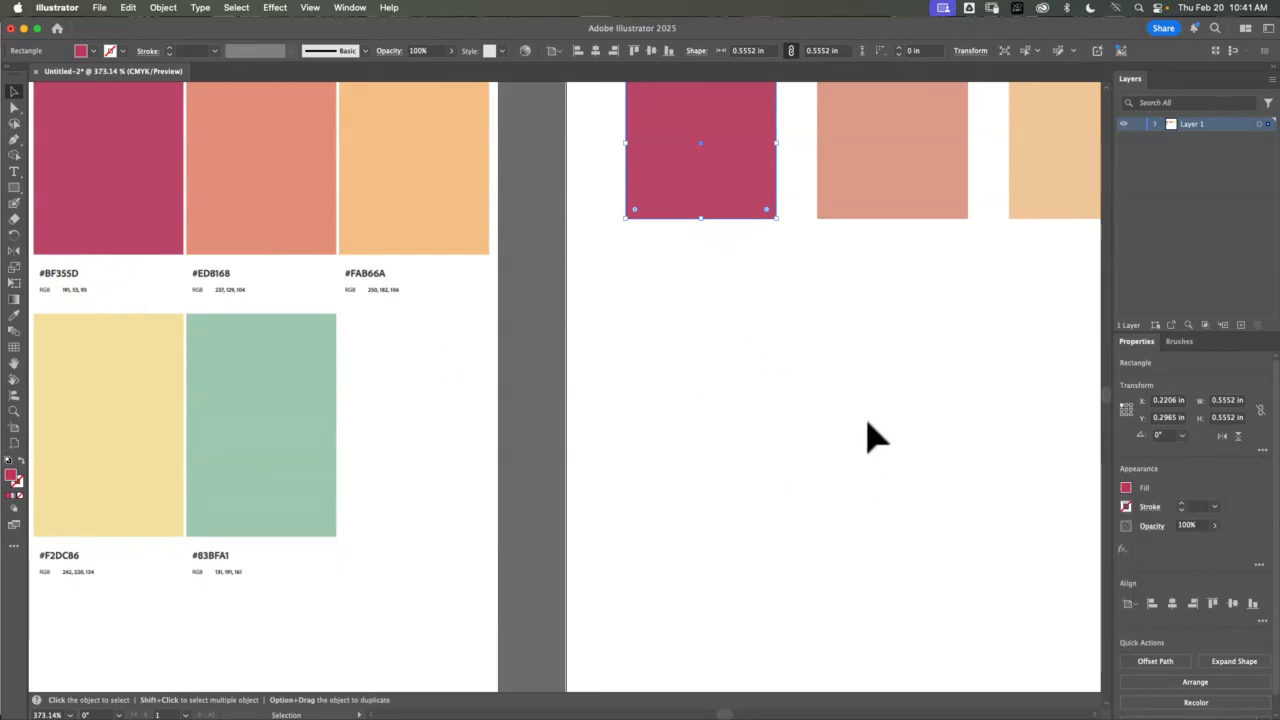
Save the first square's fill as a spot color swatch named Icon Red and apply that swatch to the square
{"action": "left_click", "coordinate": [1126, 488]}
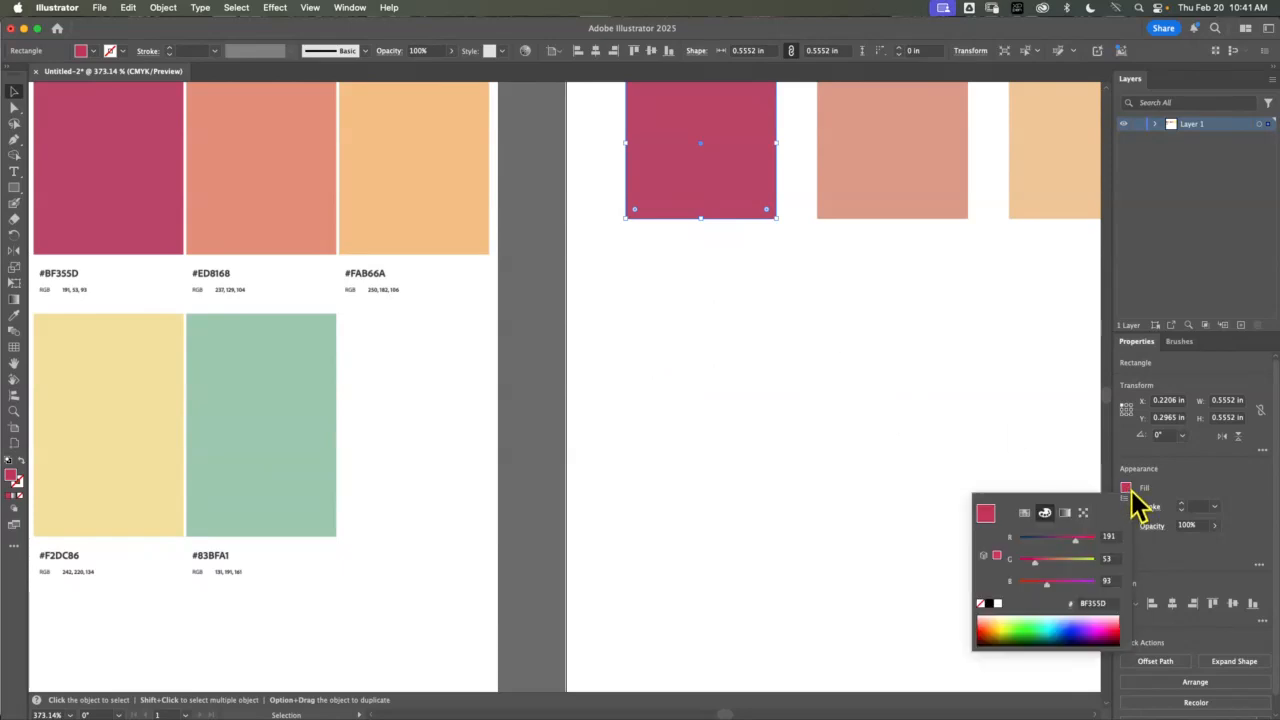
{"action": "left_click", "coordinate": [1025, 513]}
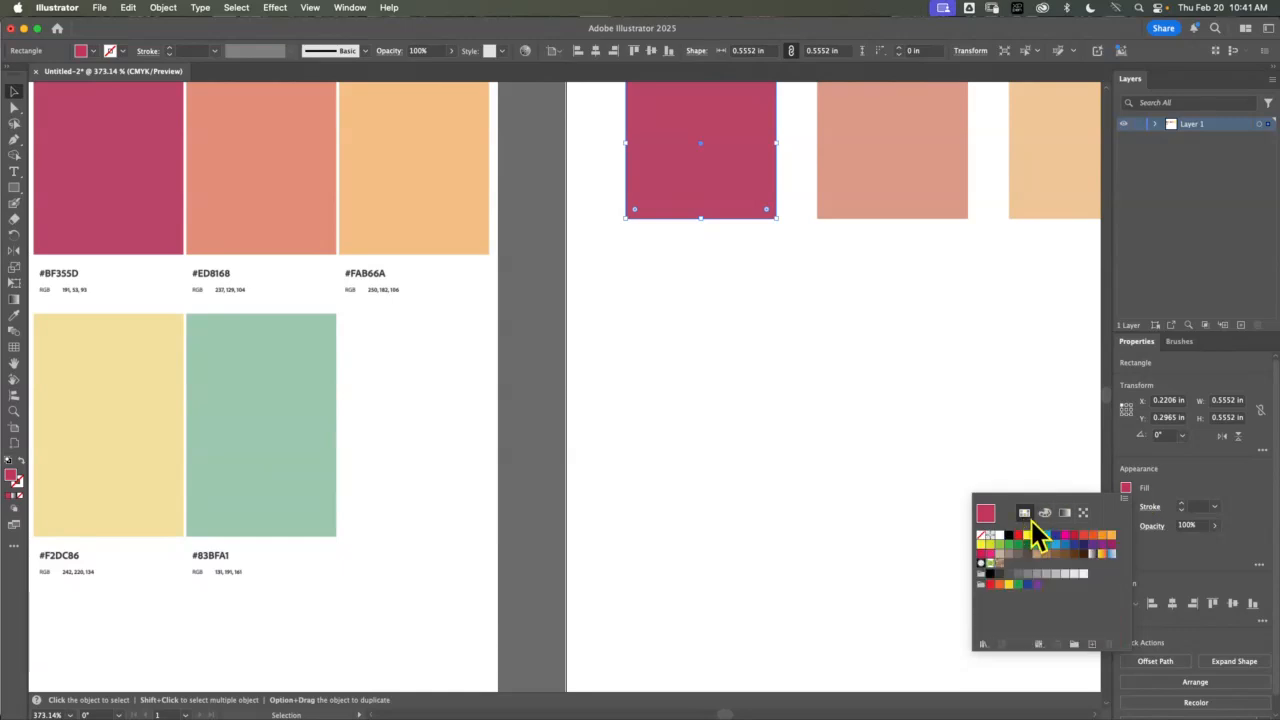
{"action": "left_click", "coordinate": [1092, 645]}
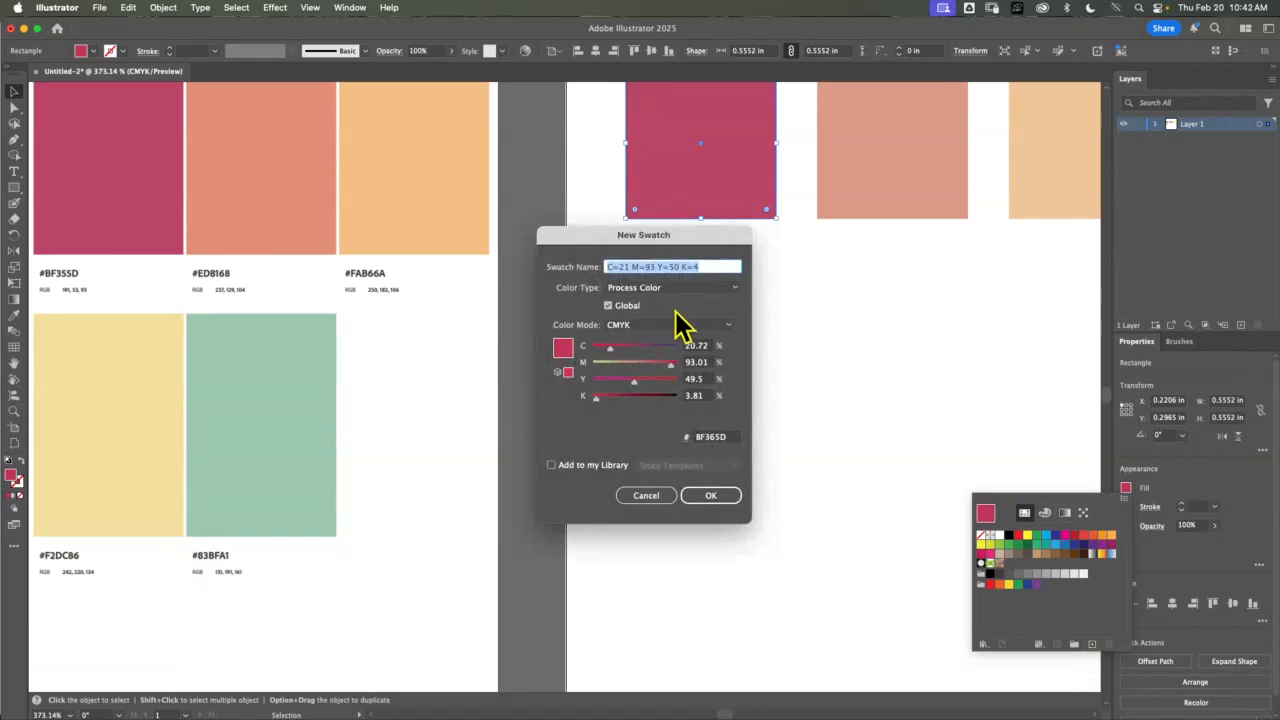
{"action": "left_click", "coordinate": [700, 288]}
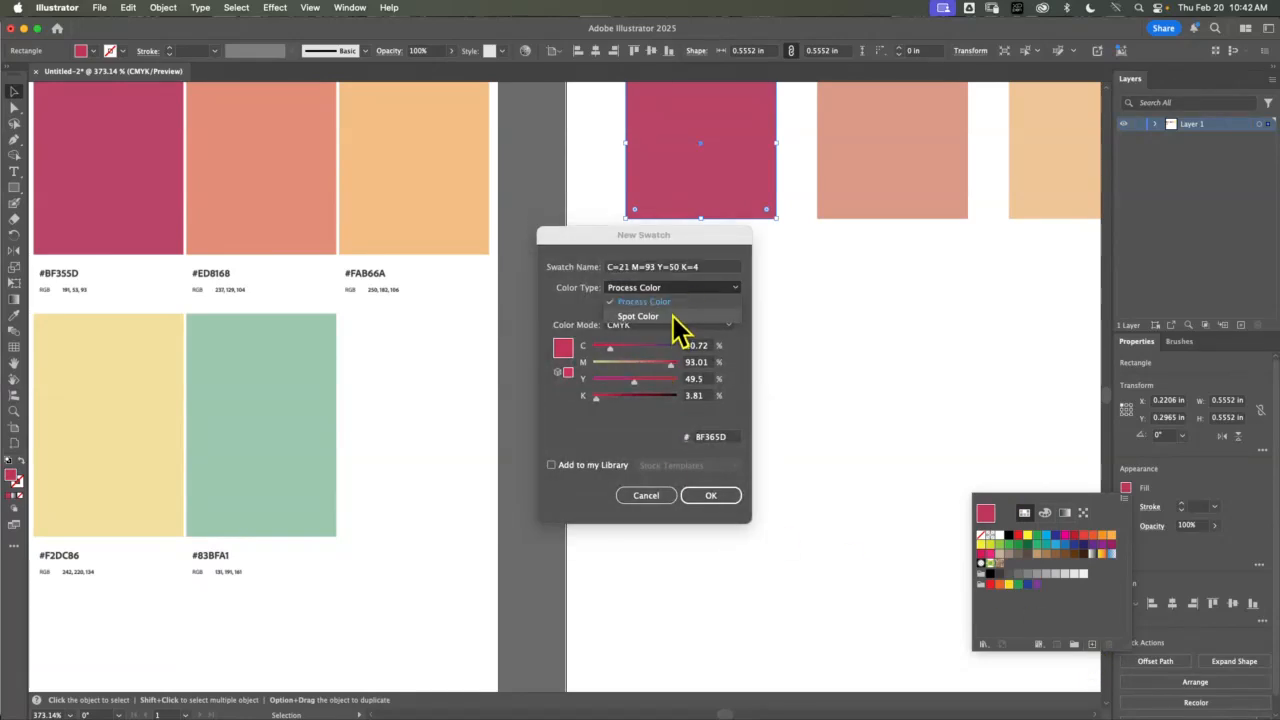
{"action": "left_click", "coordinate": [674, 318]}
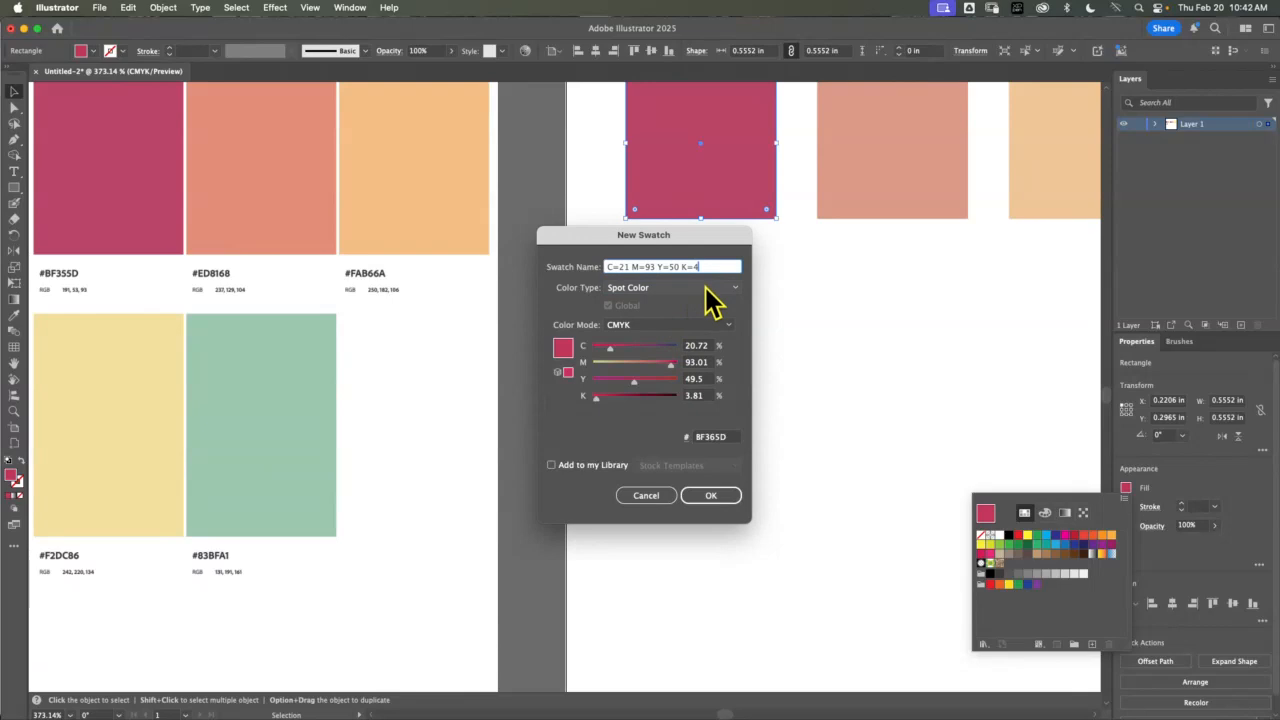
{"action": "left_click_drag", "start_coordinate": [709, 266], "coordinate": [580, 286]}
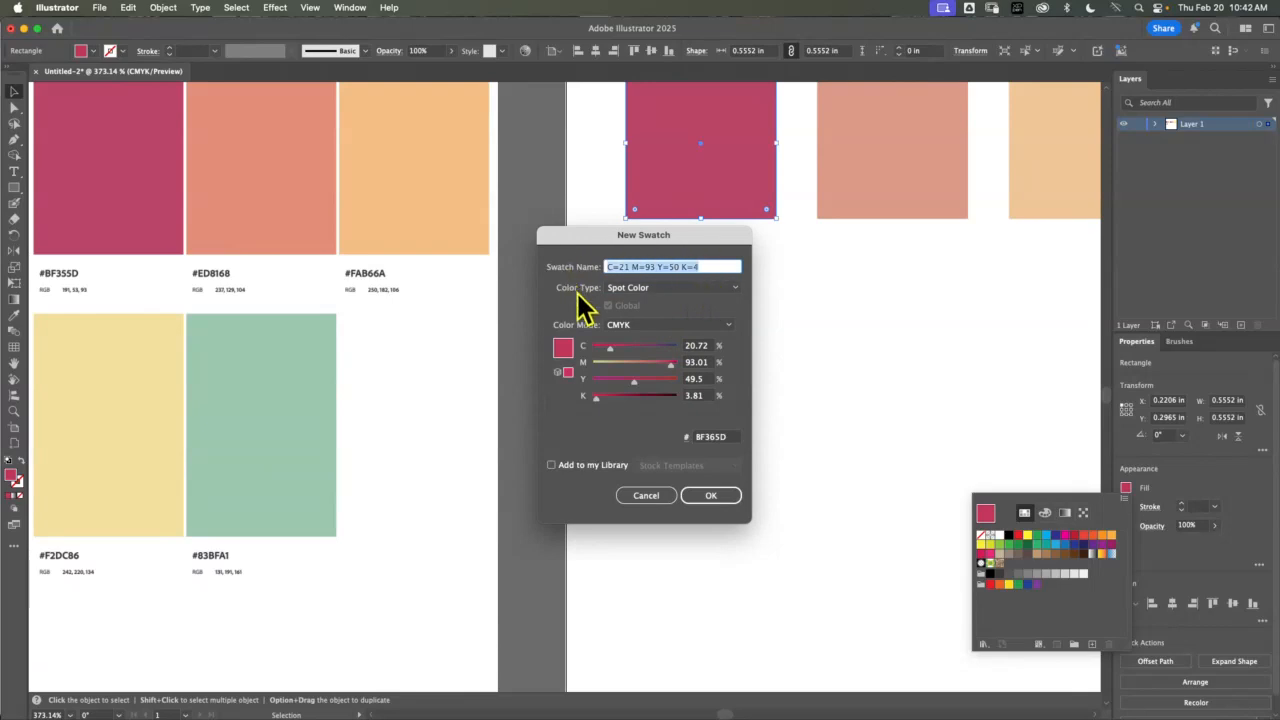
{"action": "key", "text": "BackSpace"}
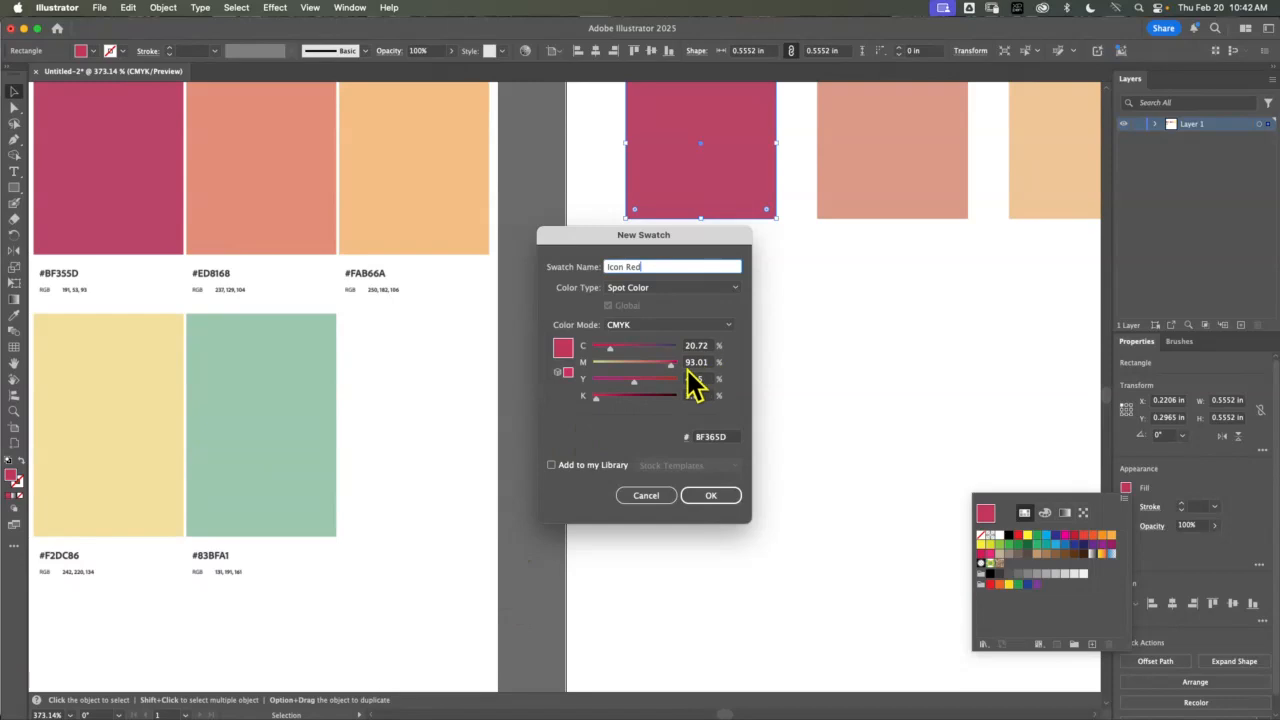
{"action": "left_click", "coordinate": [703, 496]}
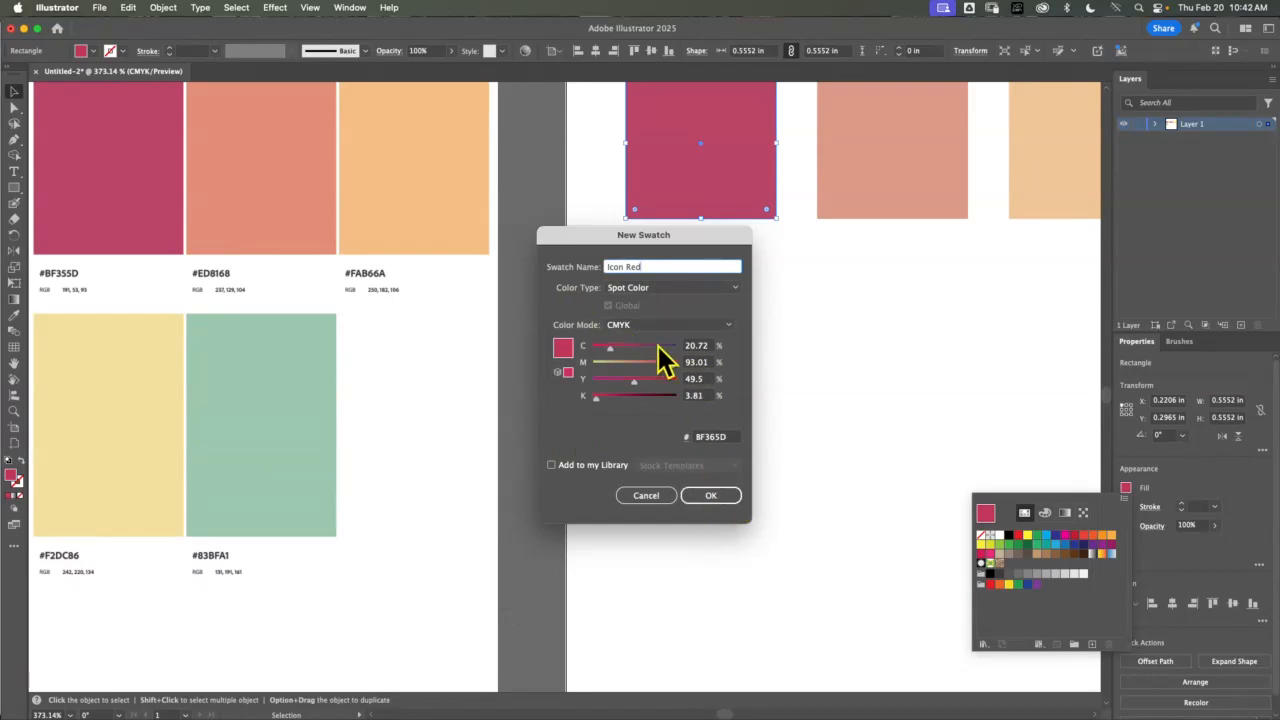
{"action": "left_click", "coordinate": [711, 496]}
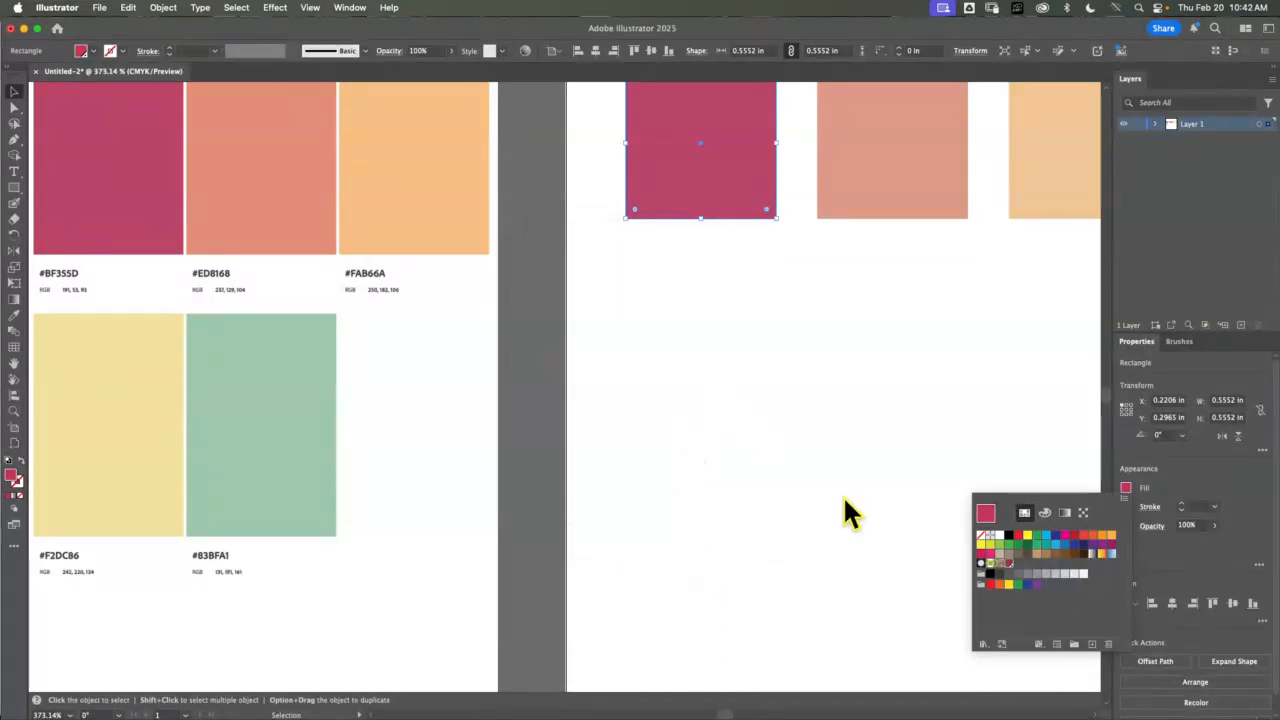
{"action": "left_click", "coordinate": [1008, 564]}
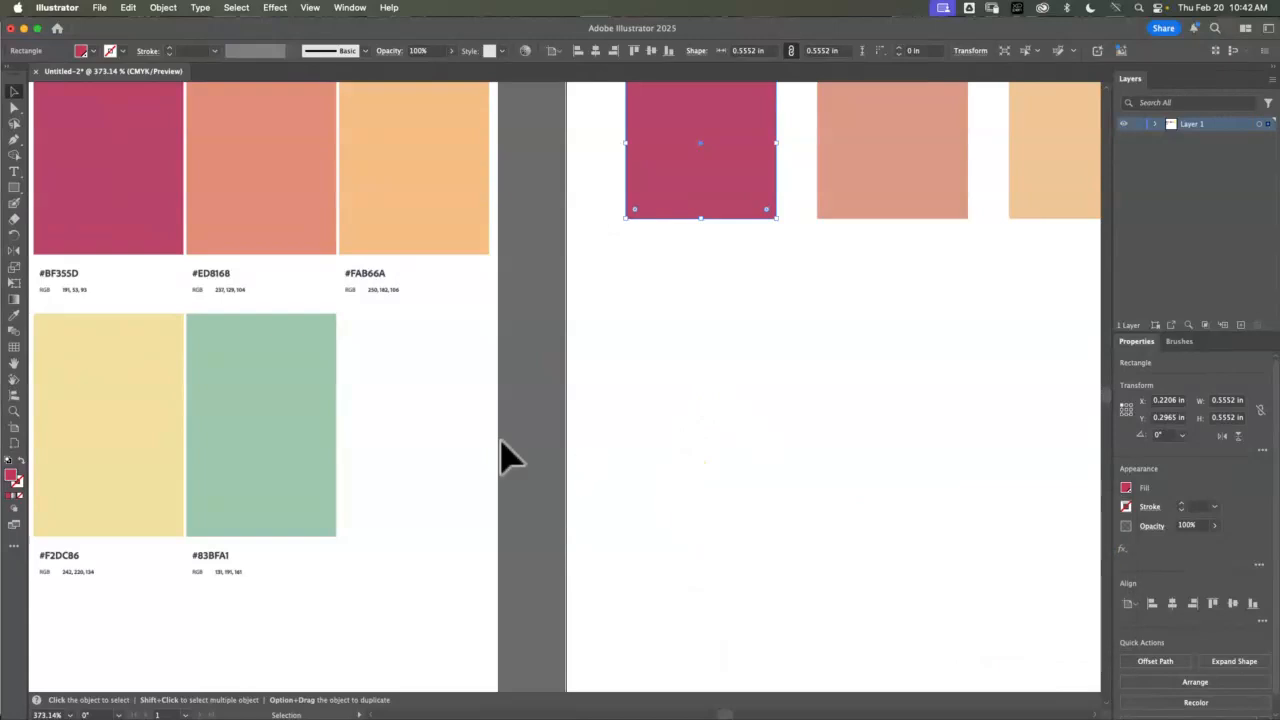
Draw a circle about 0.49 in across with the Ellipse tool in the empty area below the first square
{"action": "left_click", "coordinate": [876, 186]}
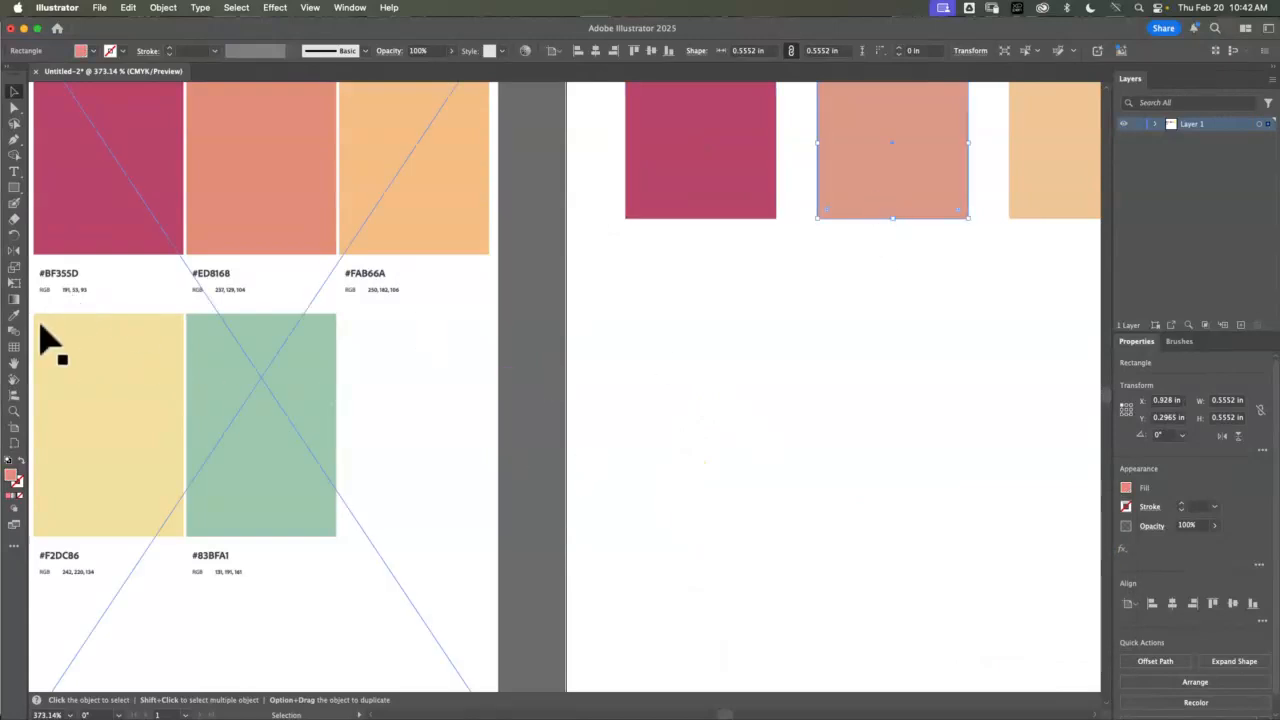
{"action": "left_click", "coordinate": [14, 188]}
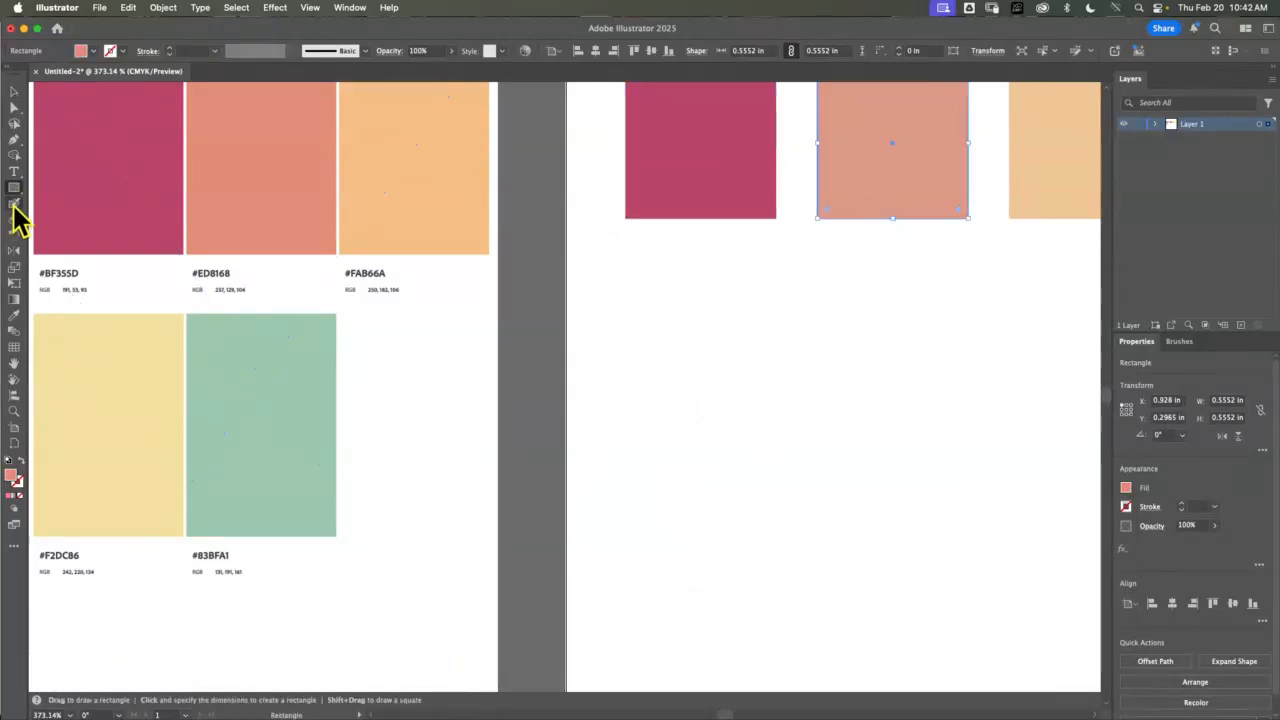
{"action": "left_click", "coordinate": [14, 188]}
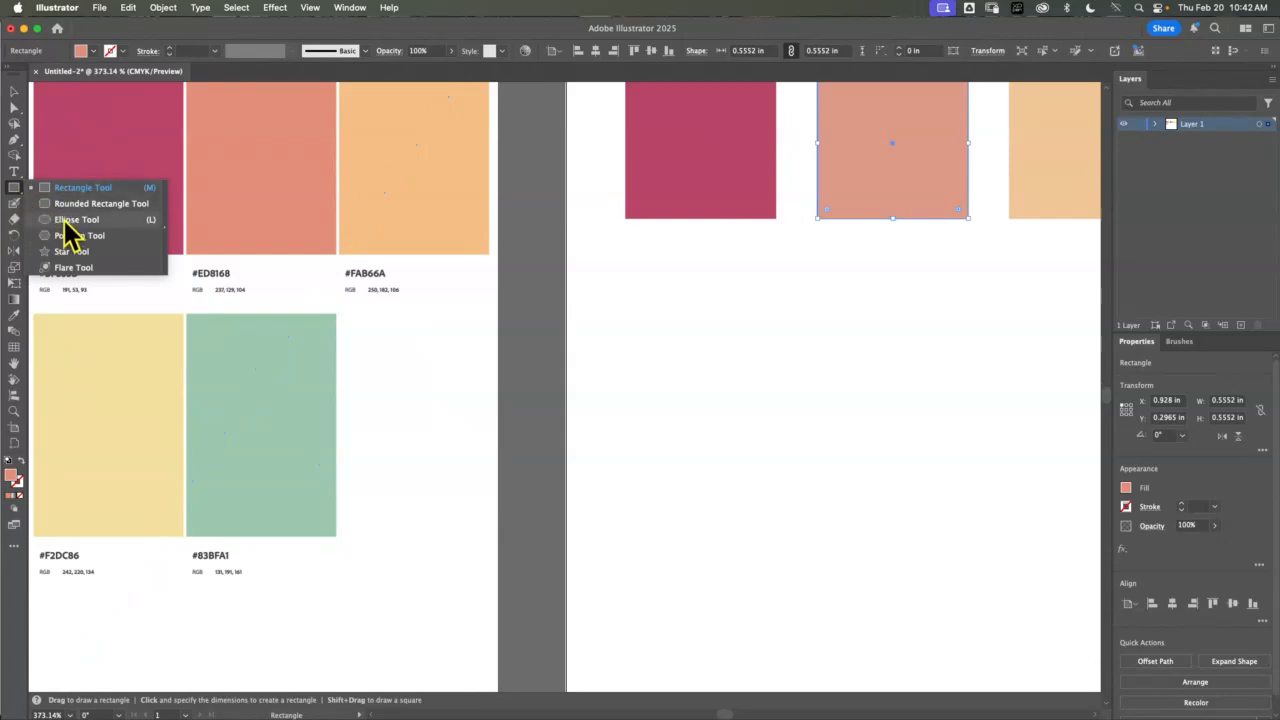
{"action": "left_click", "coordinate": [70, 219]}
{"action": "left_click_drag", "start_coordinate": [670, 384], "coordinate": [797, 509]}
Fill the circle with the Icon Red spot swatch
{"action": "left_click", "coordinate": [1126, 488]}
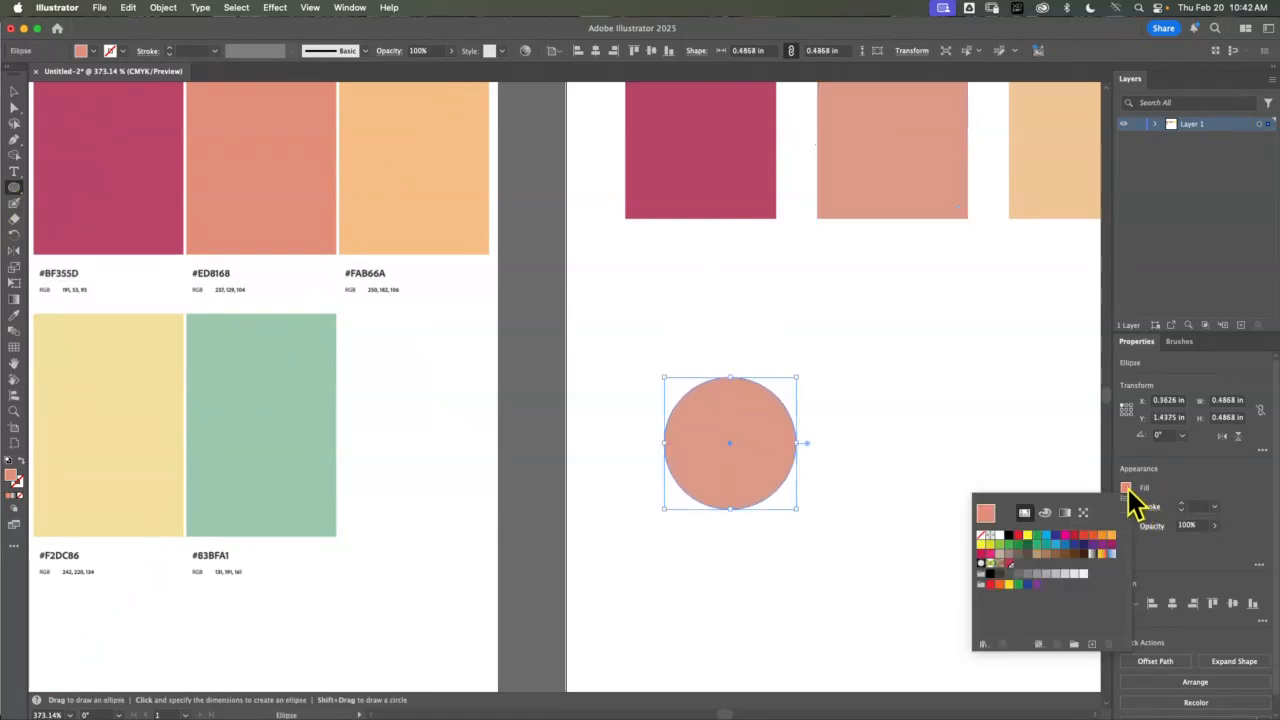
{"action": "left_click", "coordinate": [1008, 564]}
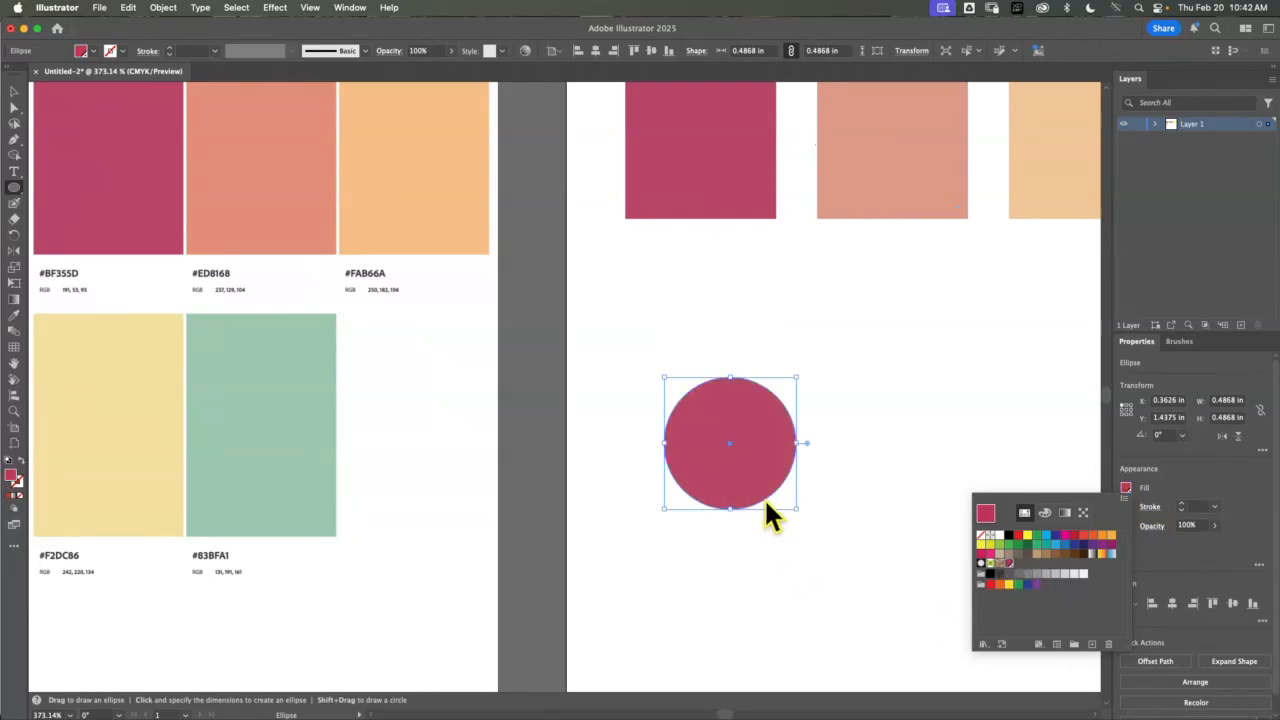
{"action": "left_click", "coordinate": [771, 456]}
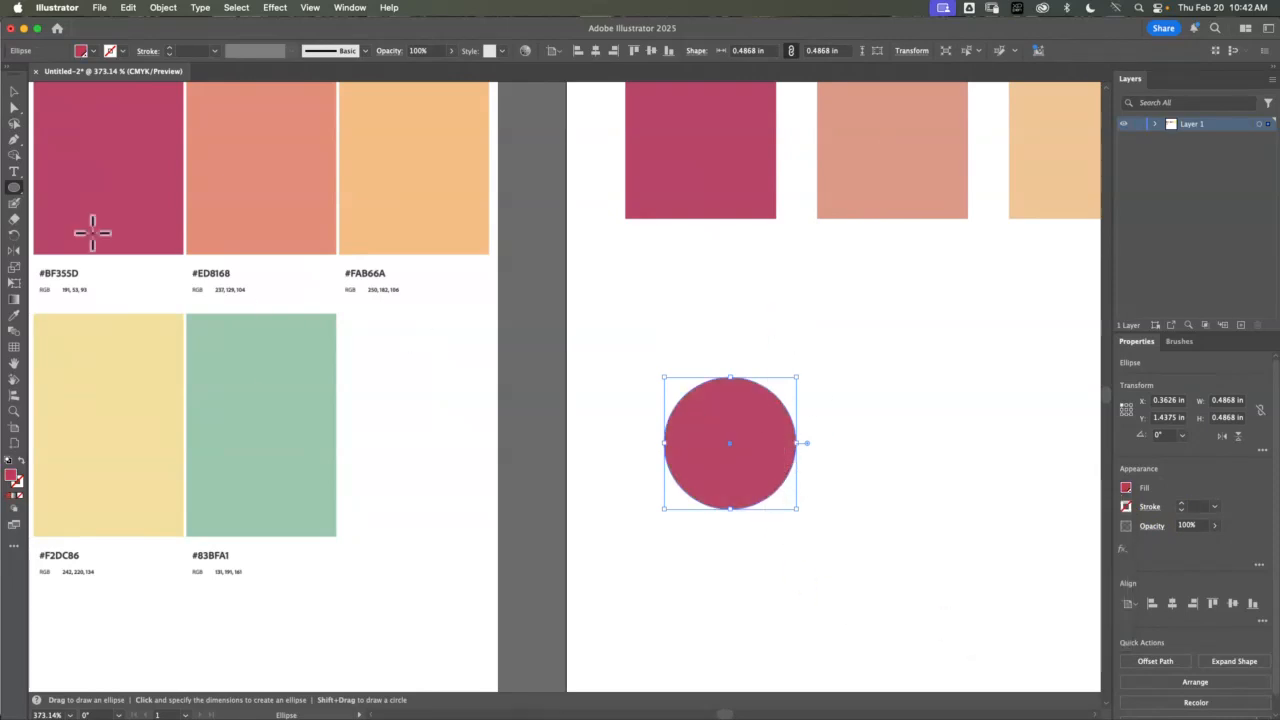
Lighten the circle to a paler tint of Icon Red and move it over the lower edge of the first square
{"action": "left_click", "coordinate": [14, 92]}
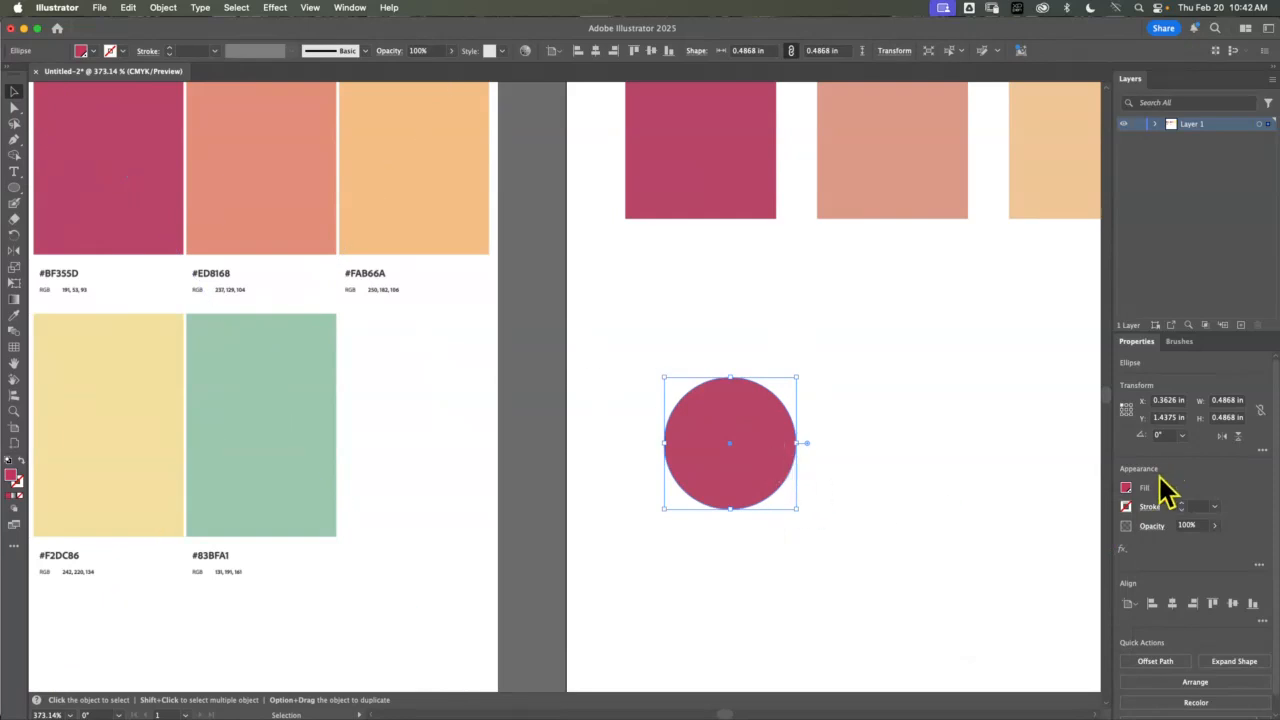
{"action": "left_click", "coordinate": [1126, 488]}
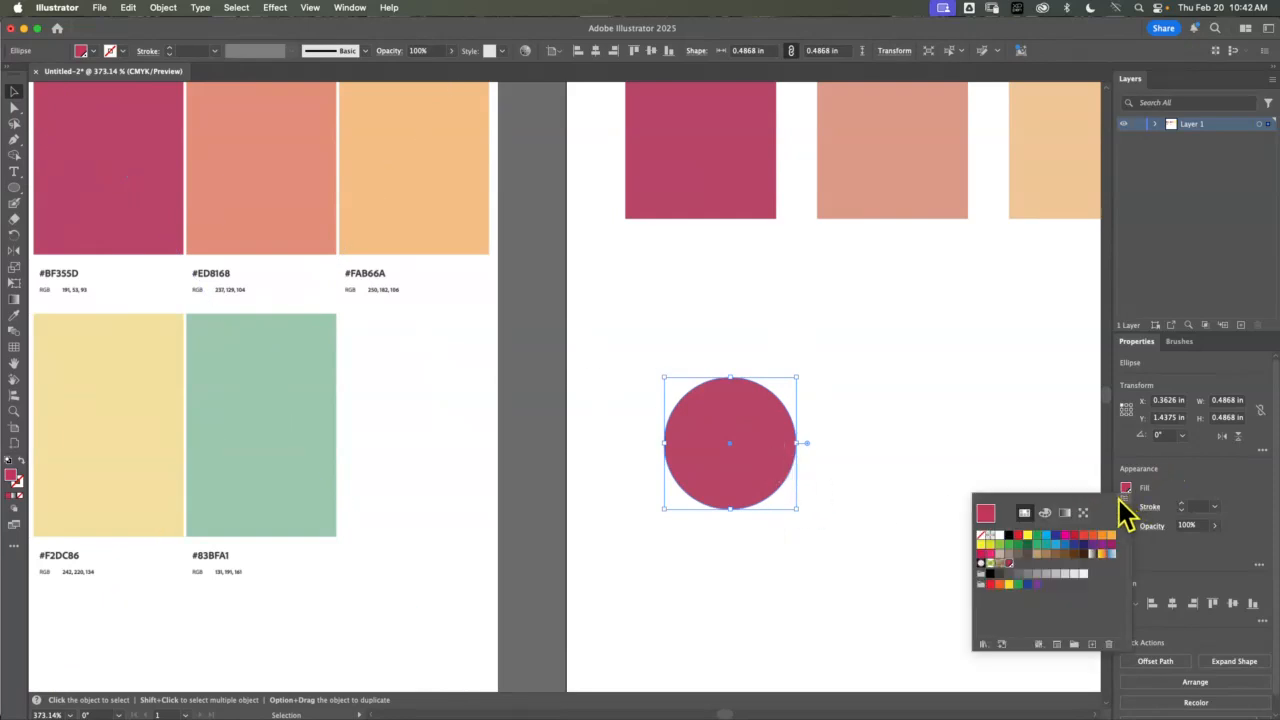
{"action": "left_click", "coordinate": [1045, 512]}
{"action": "left_click_drag", "start_coordinate": [1094, 537], "coordinate": [1054, 538]}
{"action": "left_click", "coordinate": [750, 467]}
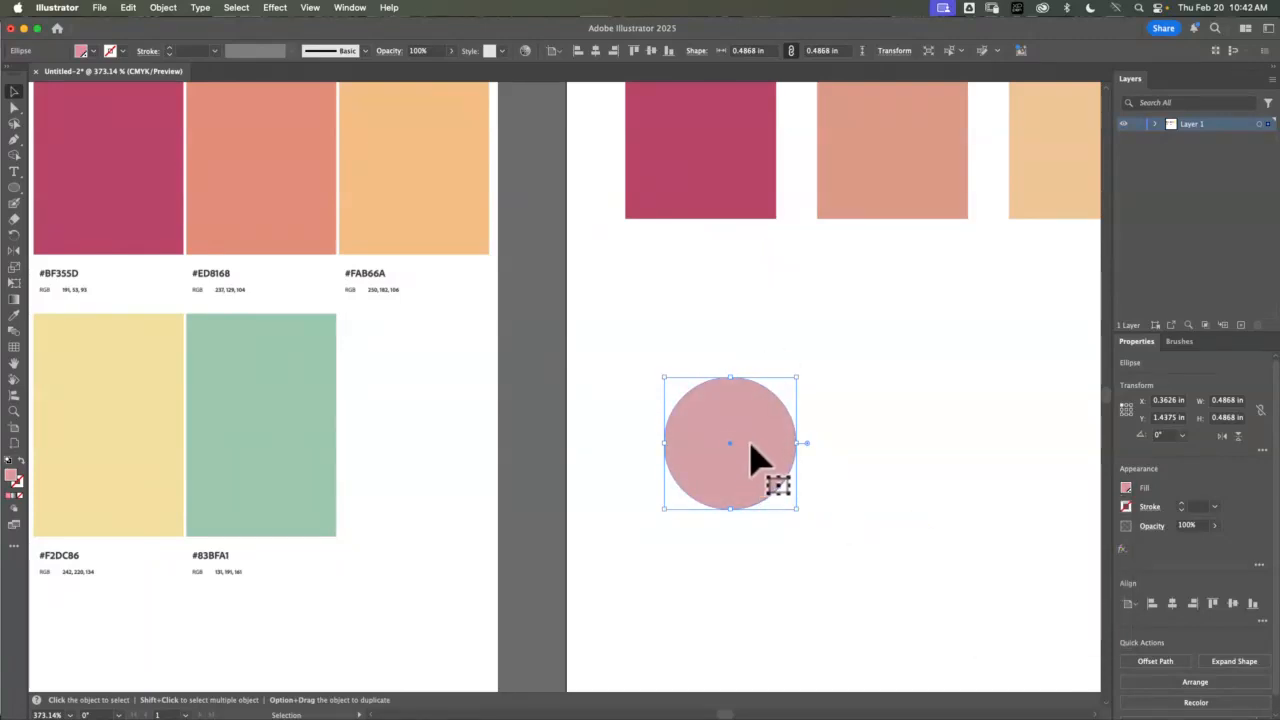
{"action": "left_click_drag", "start_coordinate": [750, 445], "coordinate": [746, 263]}
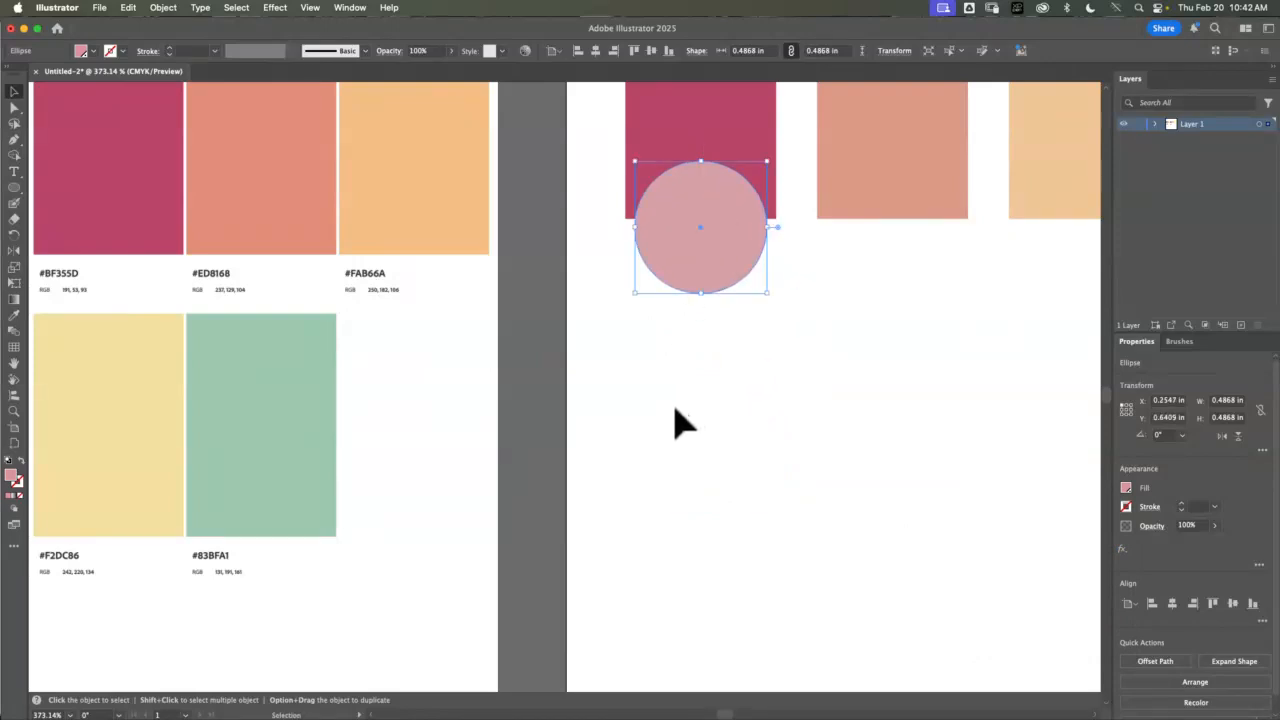
{"action": "left_click", "coordinate": [872, 335]}
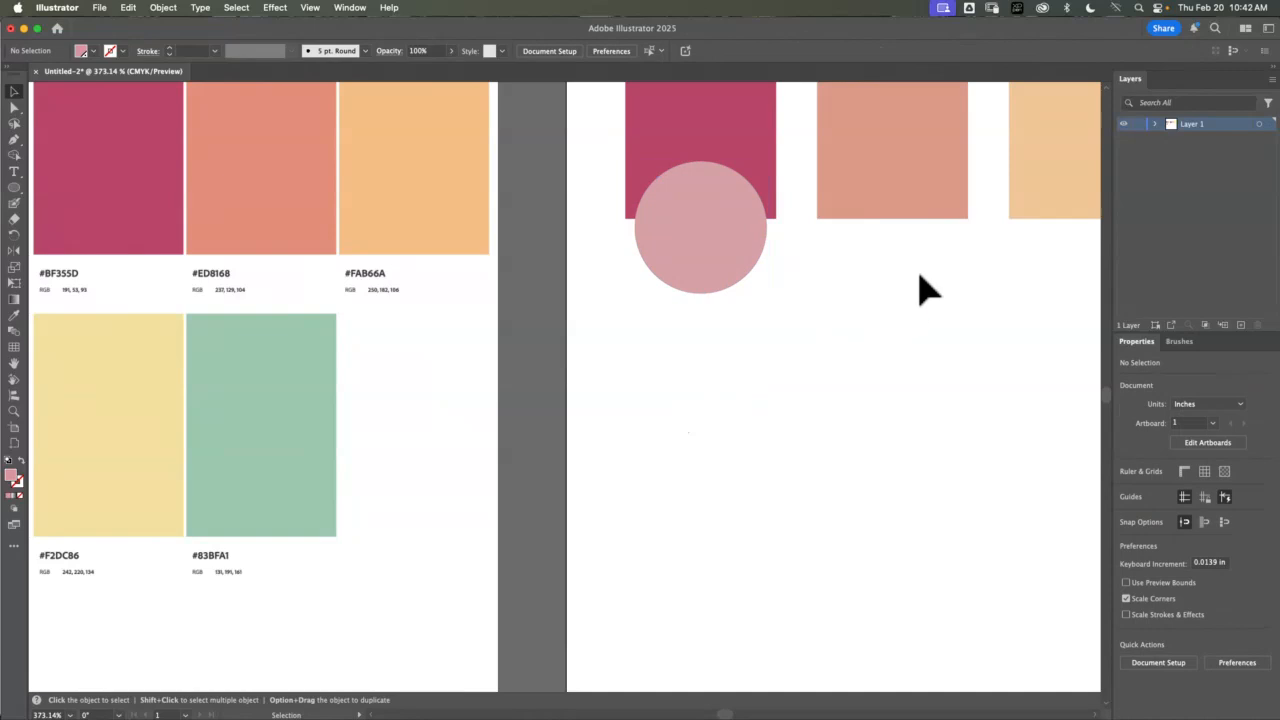
Set the second square's fill to RGB 237, 129, 104 to match the #ED8168 palette color
{"action": "left_click", "coordinate": [897, 212]}
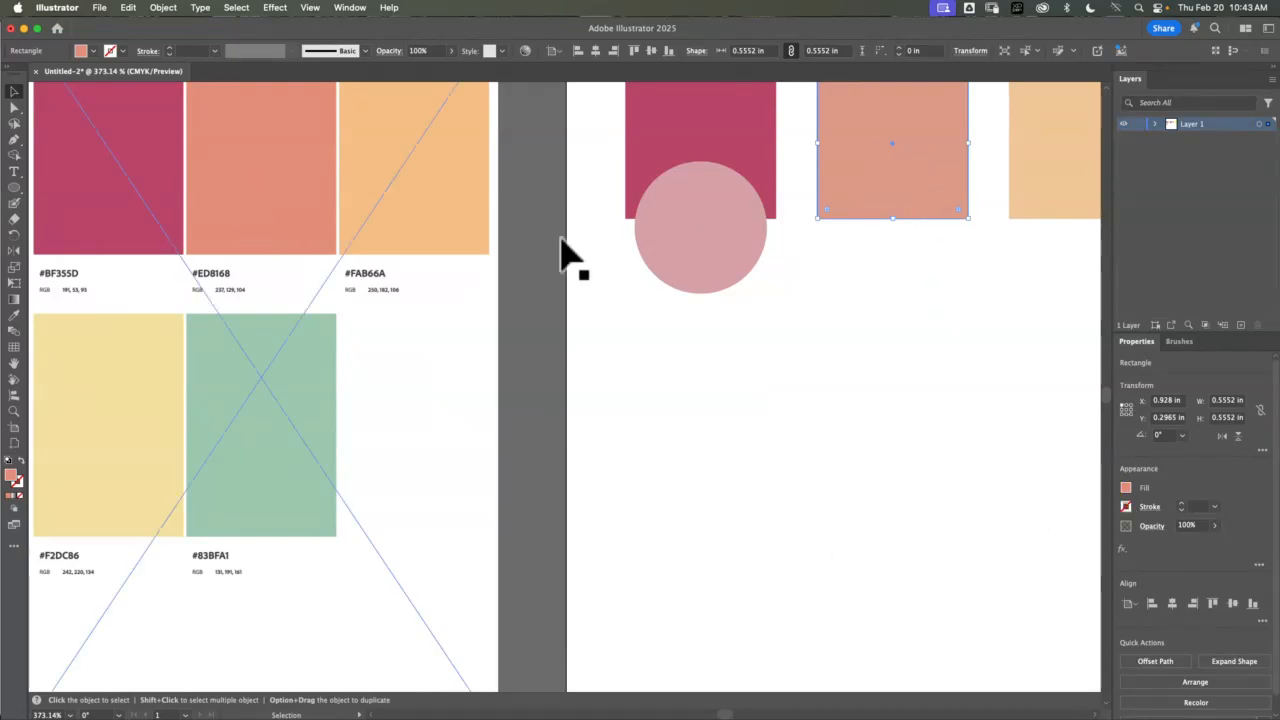
{"action": "left_click", "coordinate": [1127, 490]}
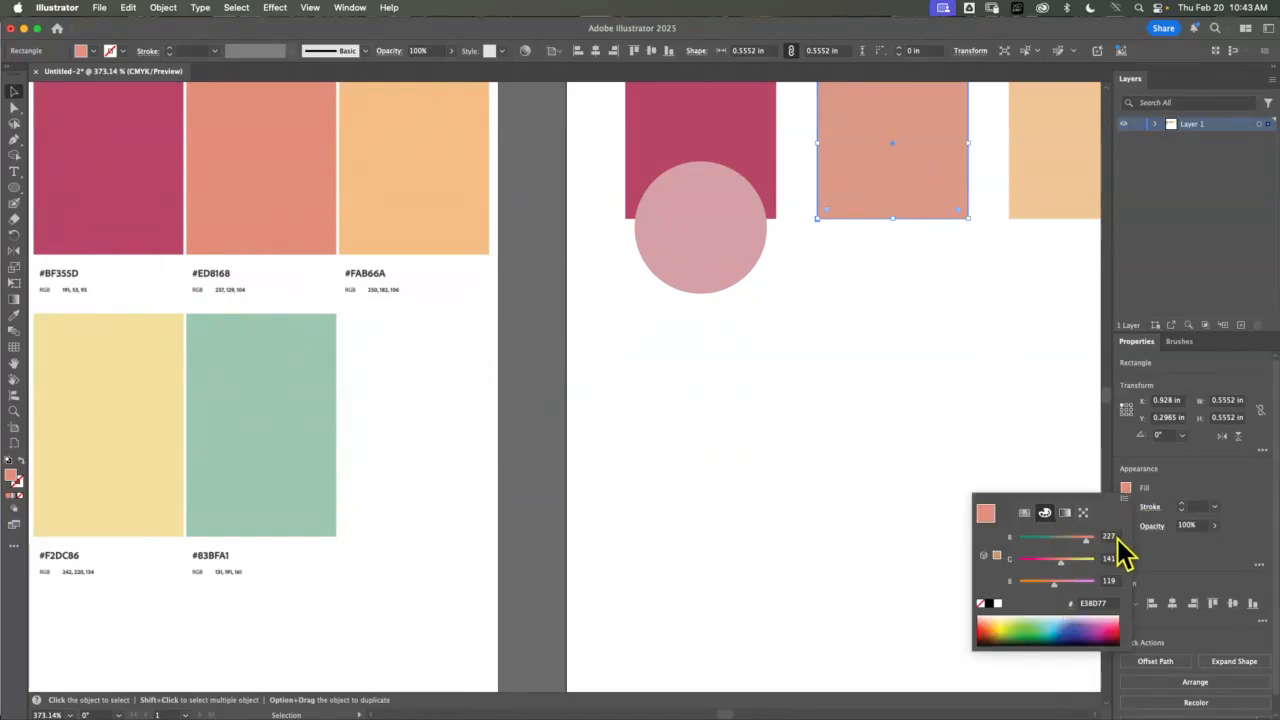
{"action": "left_click", "coordinate": [1109, 537]}
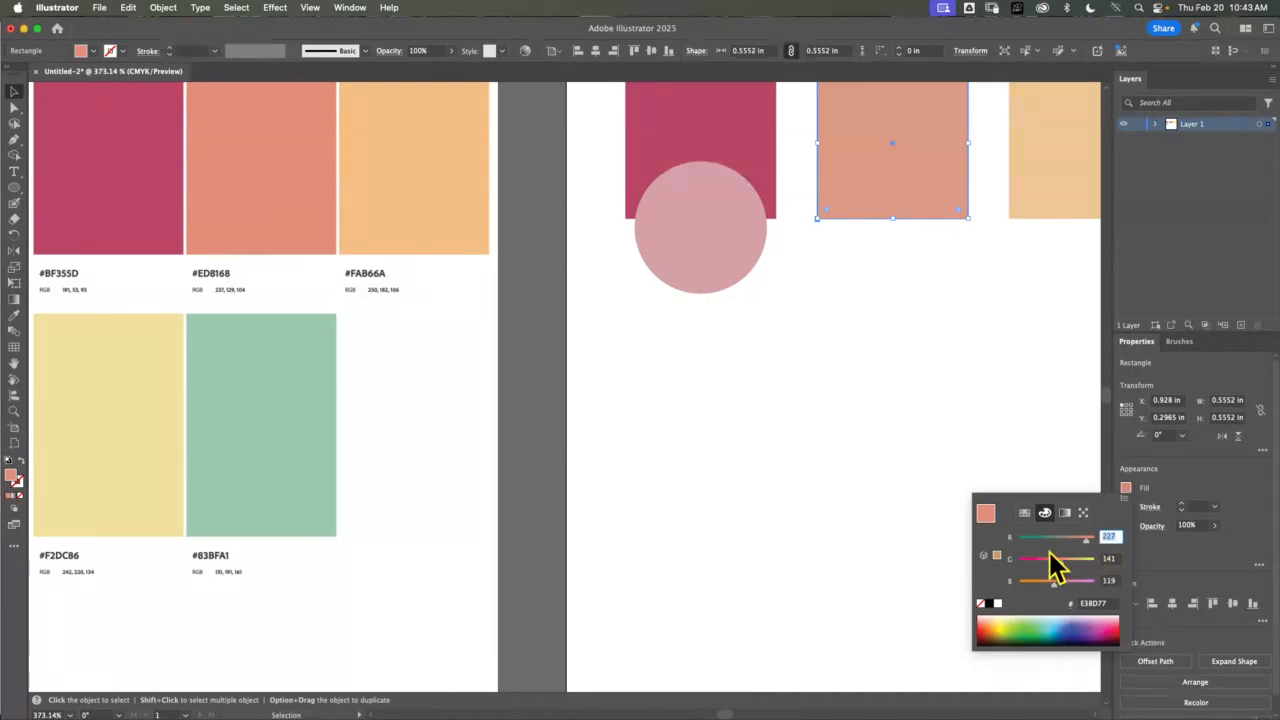
{"action": "type", "text": "237"}
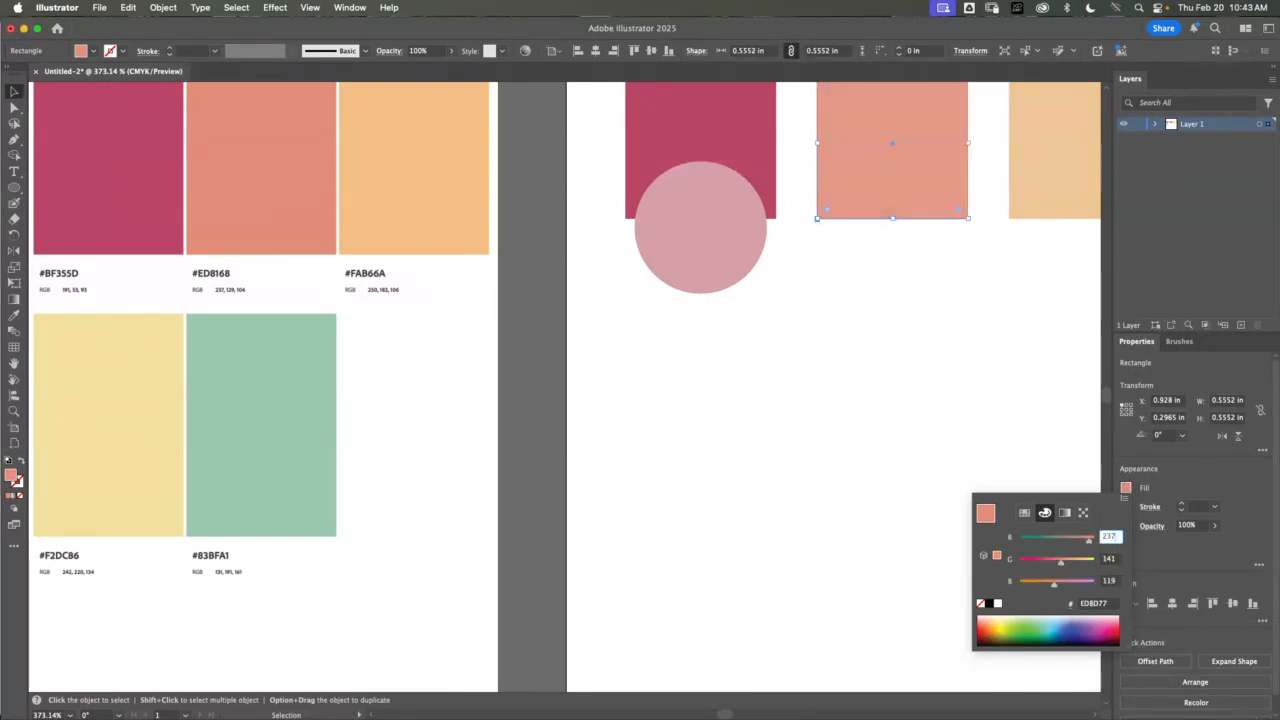
{"action": "key", "text": "Tab"}
{"action": "type", "text": "129"}
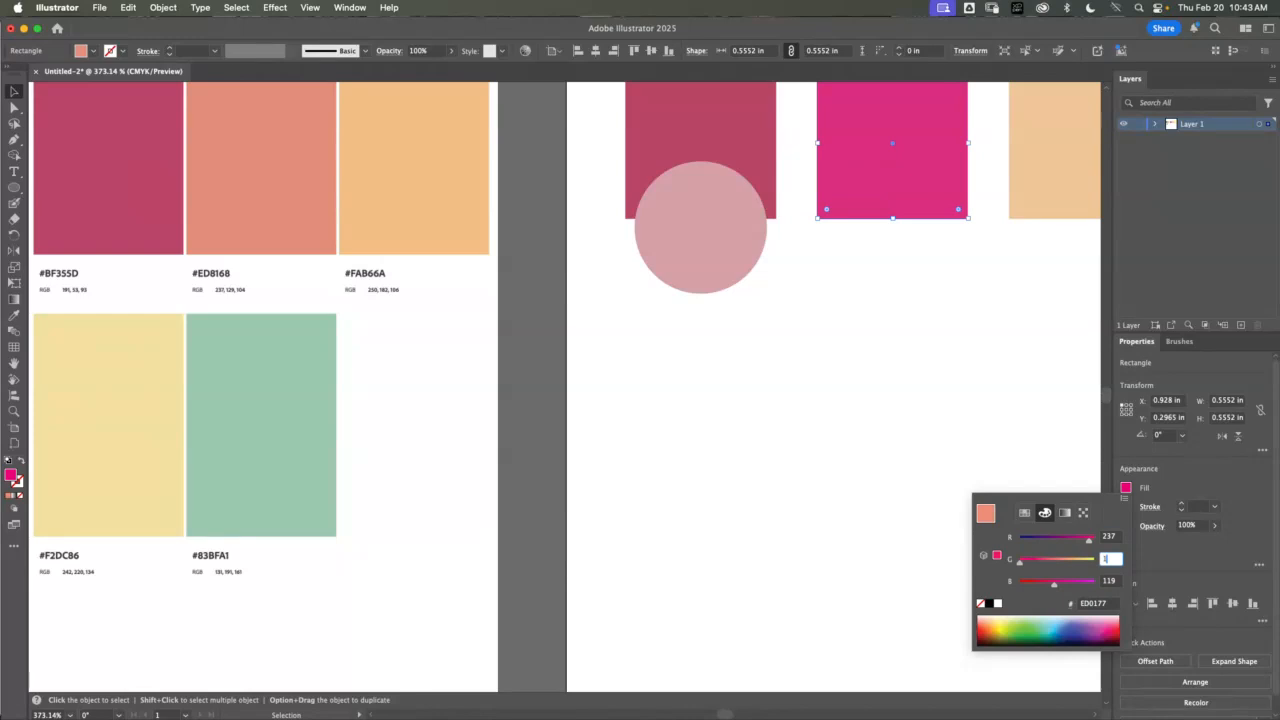
{"action": "key", "text": "Tab"}
{"action": "type", "text": "1"}
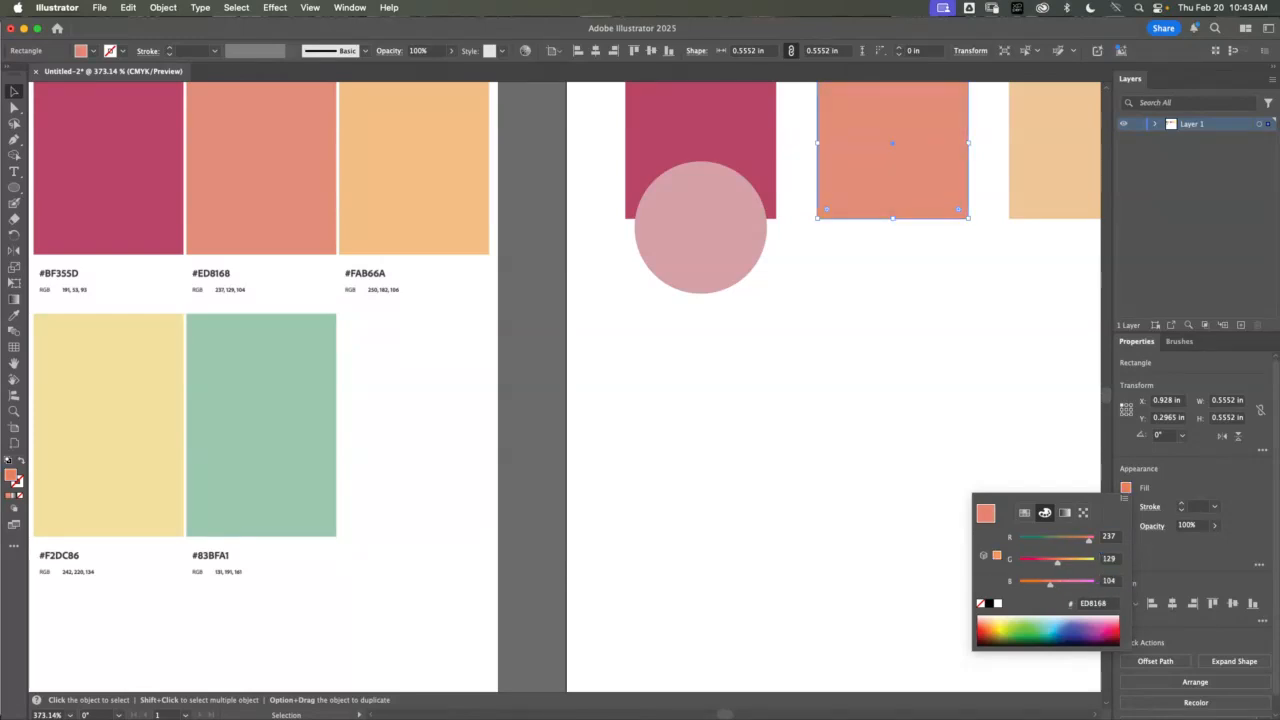
Save the second square's fill as a new spot color swatch named Icon Orange
{"action": "left_click", "coordinate": [1025, 513]}
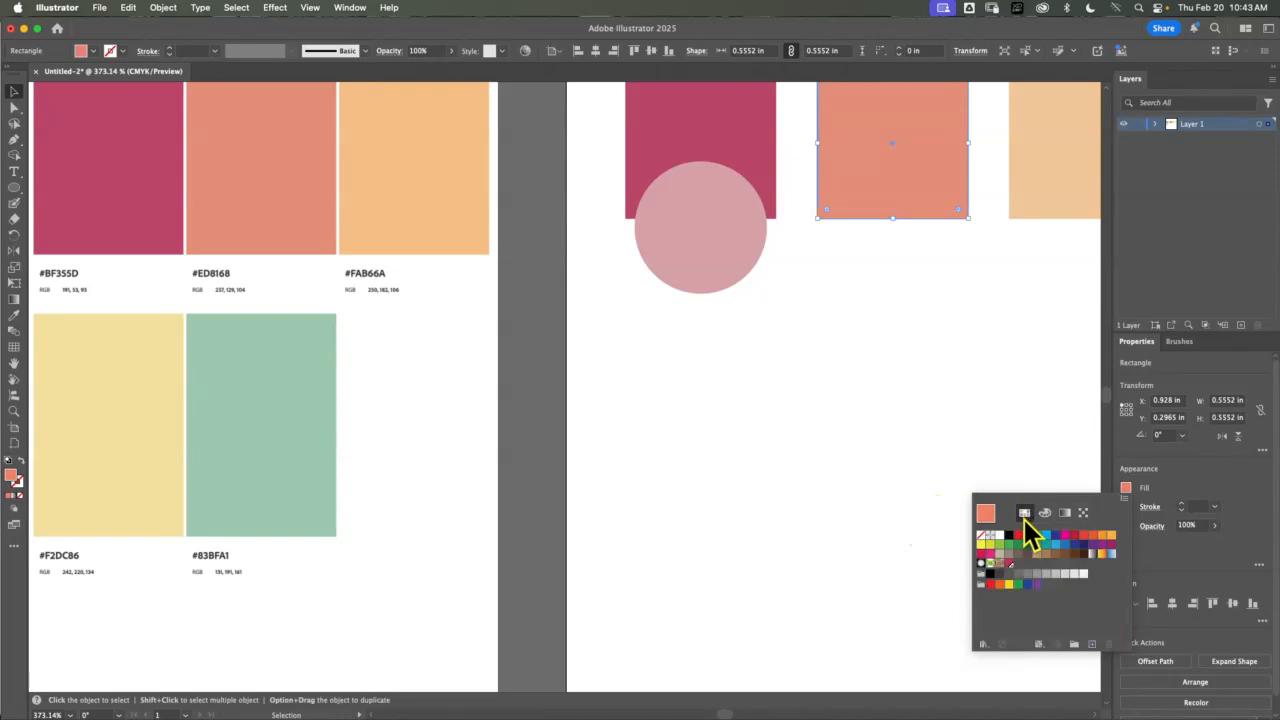
{"action": "left_click", "coordinate": [1092, 645]}
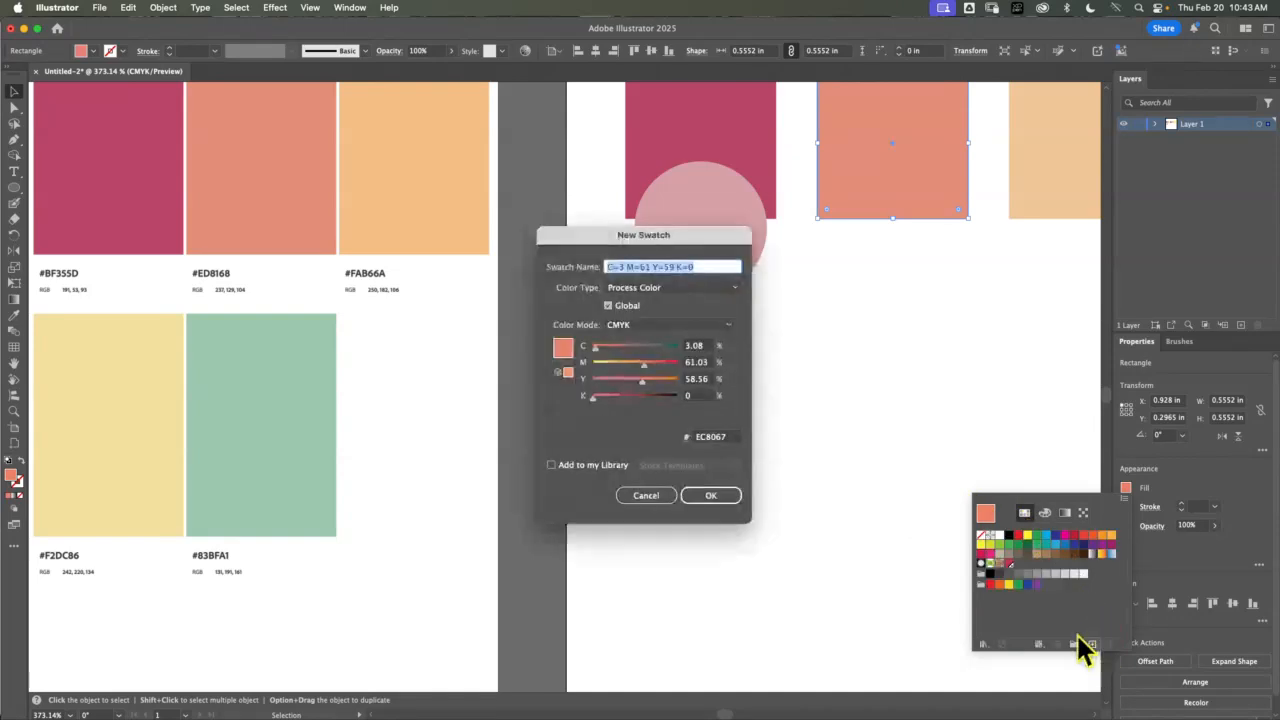
{"action": "key", "text": "BackSpace"}
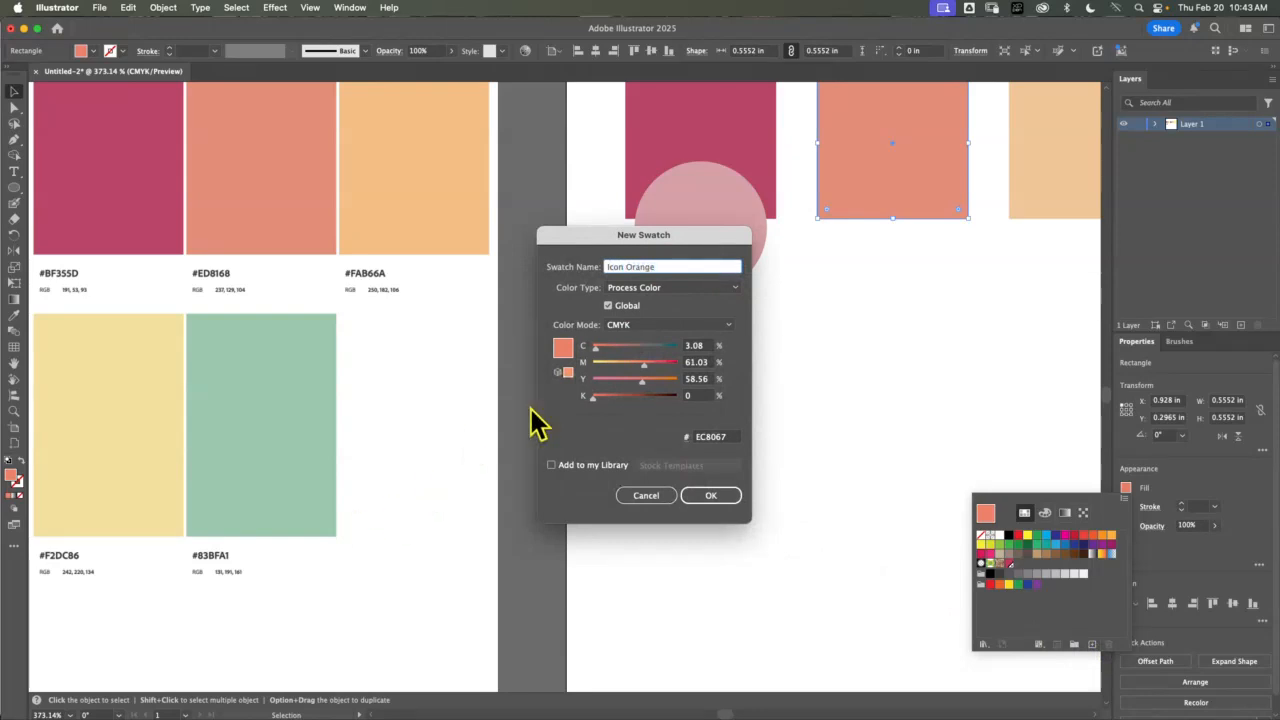
{"action": "left_click", "coordinate": [720, 289]}
{"action": "left_click", "coordinate": [670, 318]}
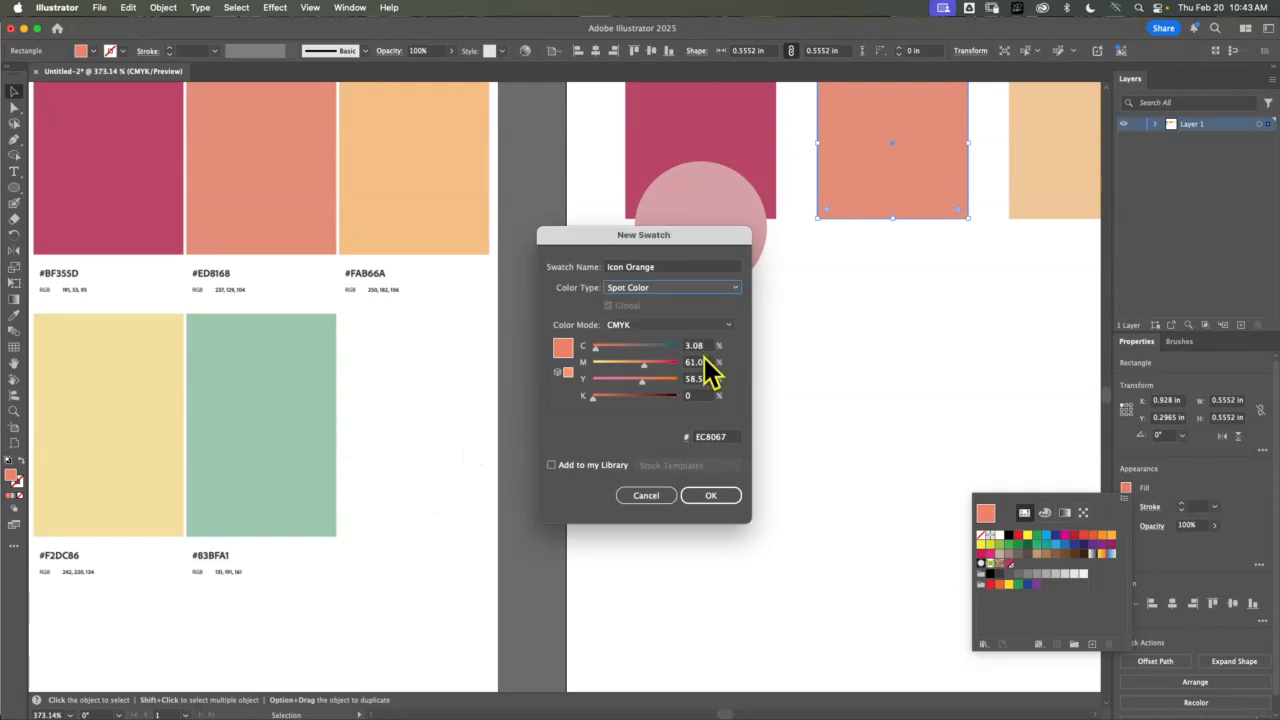
{"action": "left_click", "coordinate": [712, 496]}
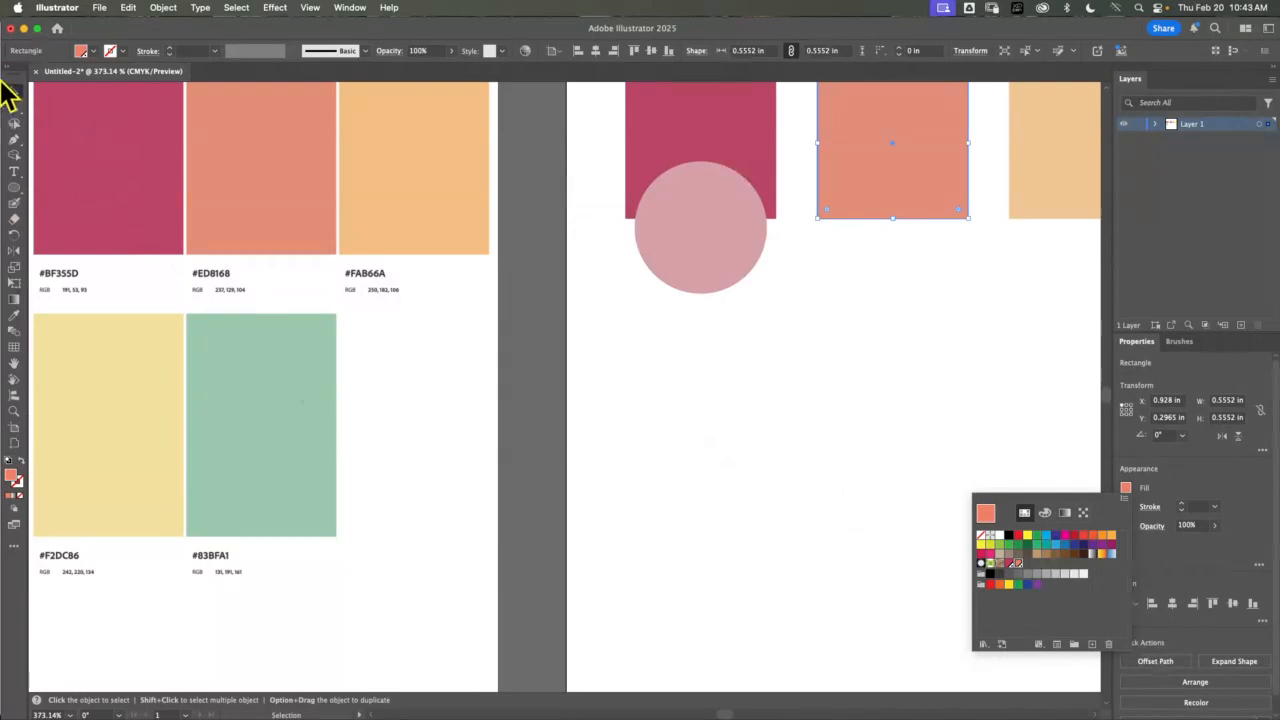
{"action": "key", "text": "Escape"}
Duplicate the tinted circle and place the copy over the lower edge of the second square
{"action": "left_click", "coordinate": [683, 268]}
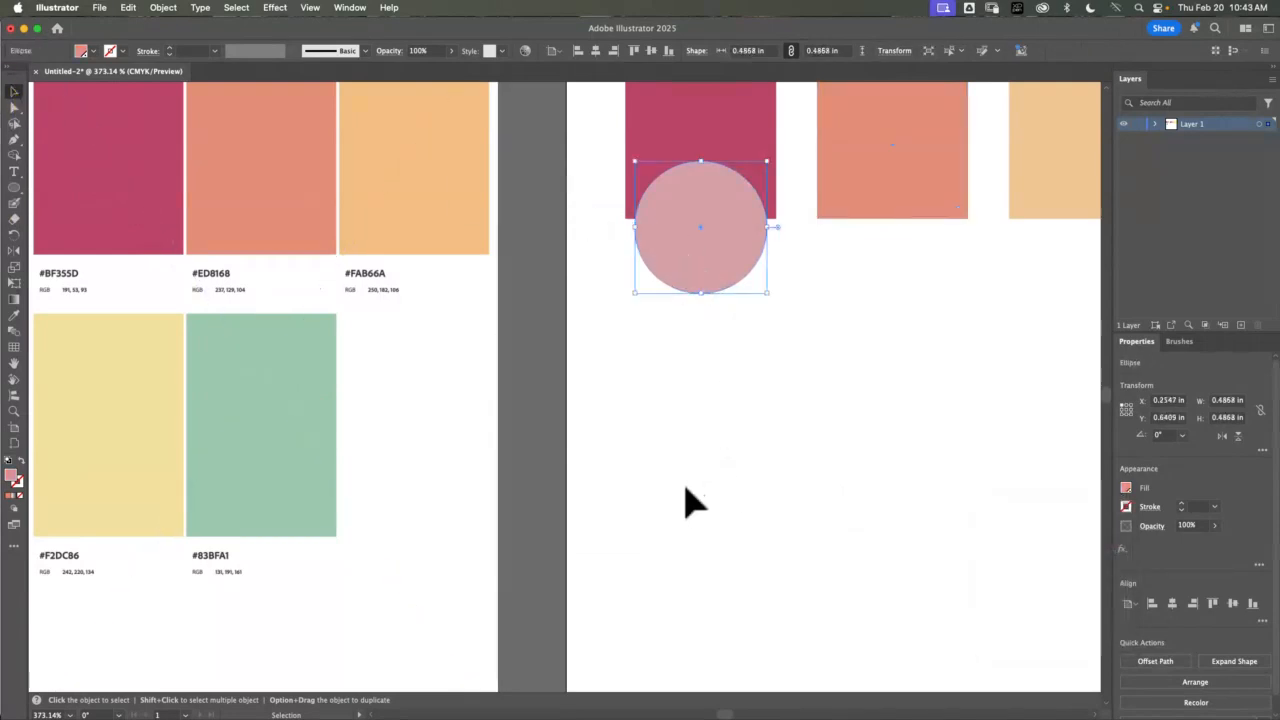
{"action": "key", "text": "super+c"}
{"action": "key", "text": "super+v"}
{"action": "left_click_drag", "start_coordinate": [603, 414], "coordinate": [930, 255]}
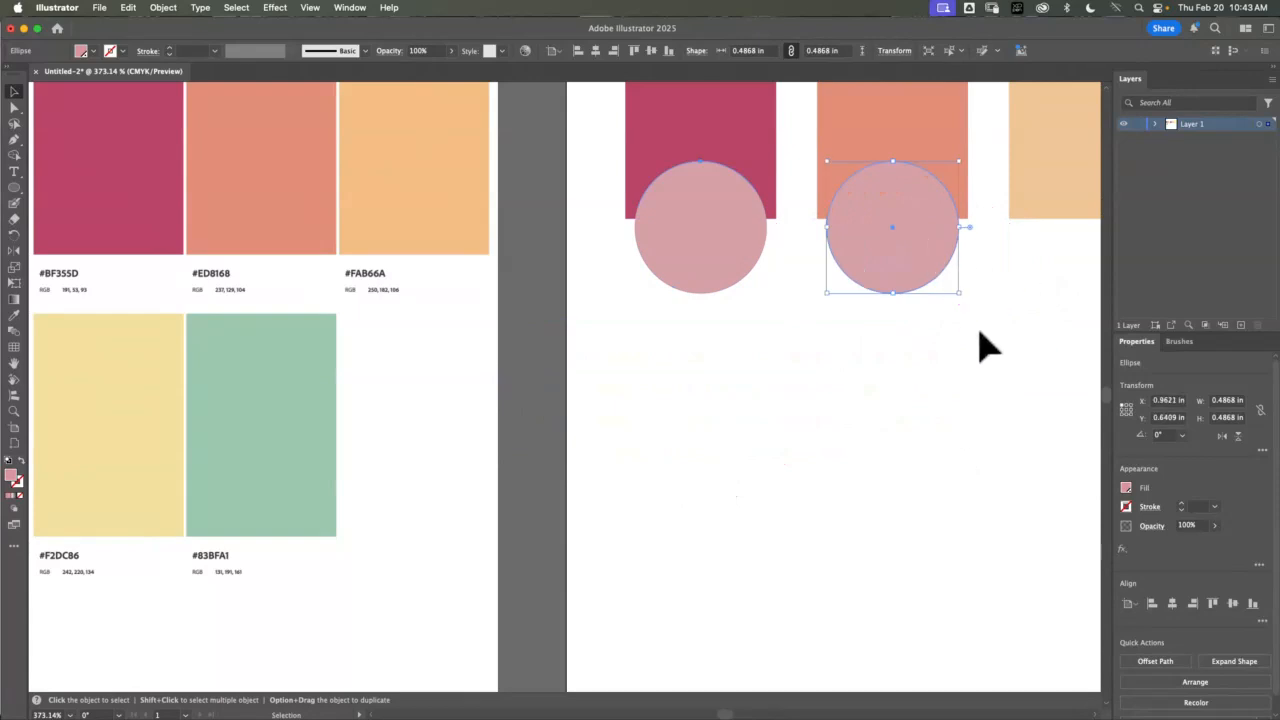
Fill the copied circle with the Icon Orange spot swatch and check its tint setting
{"action": "left_click", "coordinate": [1127, 490]}
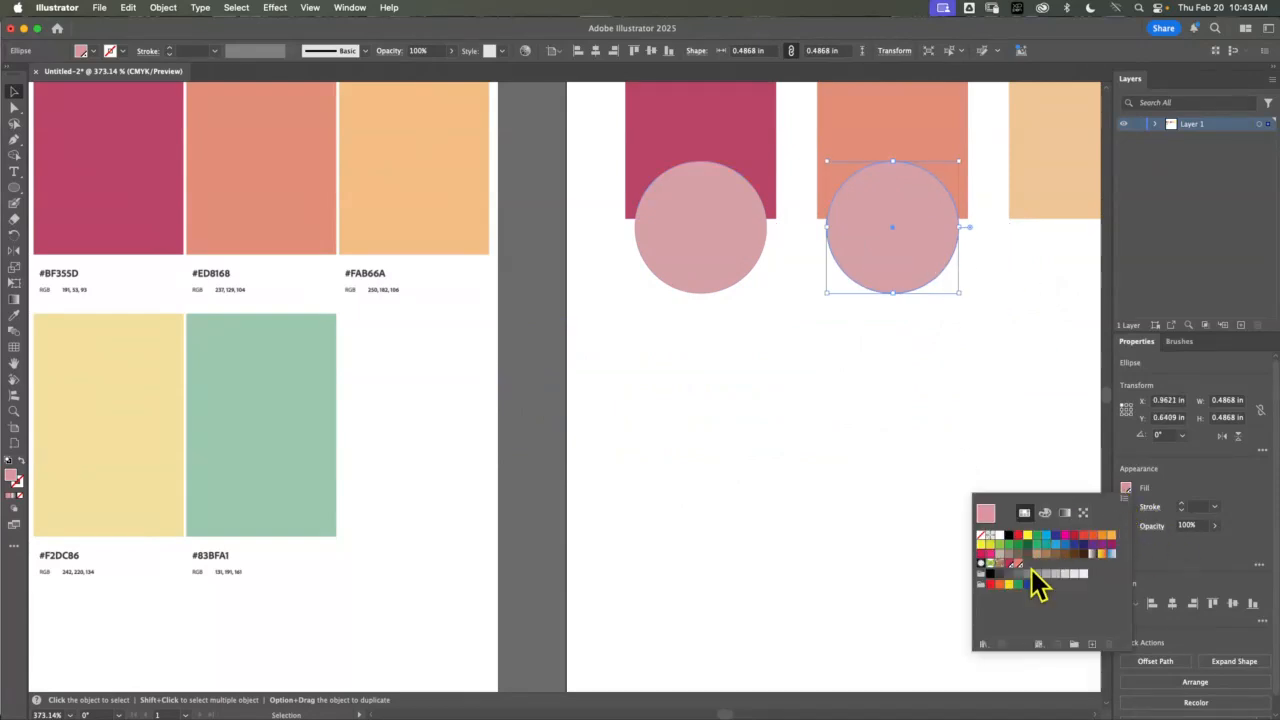
{"action": "left_click", "coordinate": [1016, 563]}
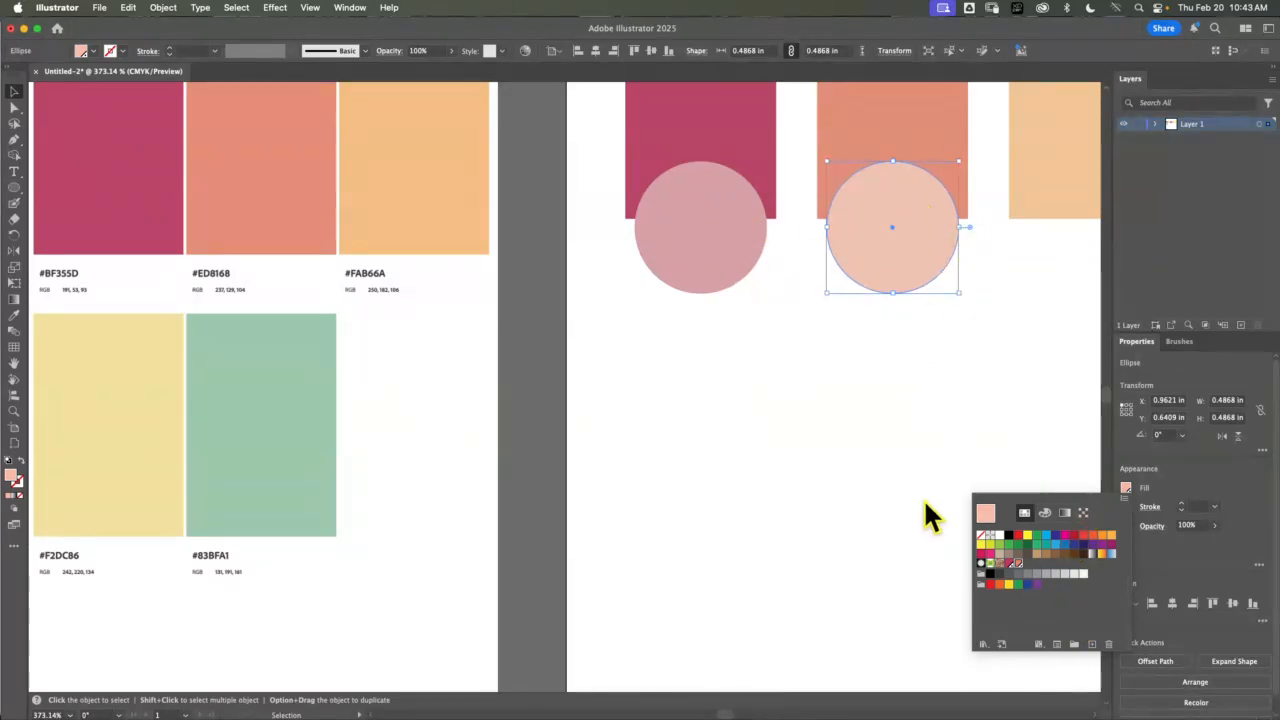
{"action": "left_click", "coordinate": [1046, 513]}
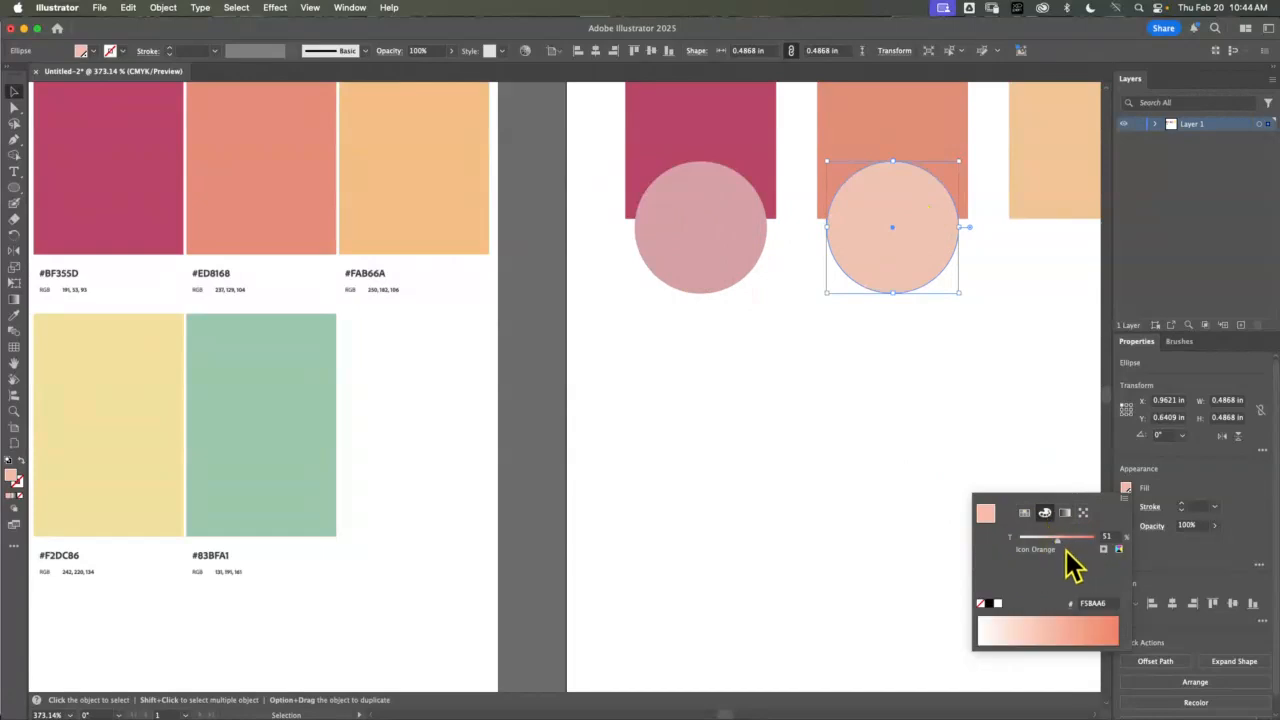
{"action": "left_click", "coordinate": [881, 380]}
Delete the linked Adobe Color palette image beside the artboard
{"action": "left_click", "coordinate": [895, 482]}
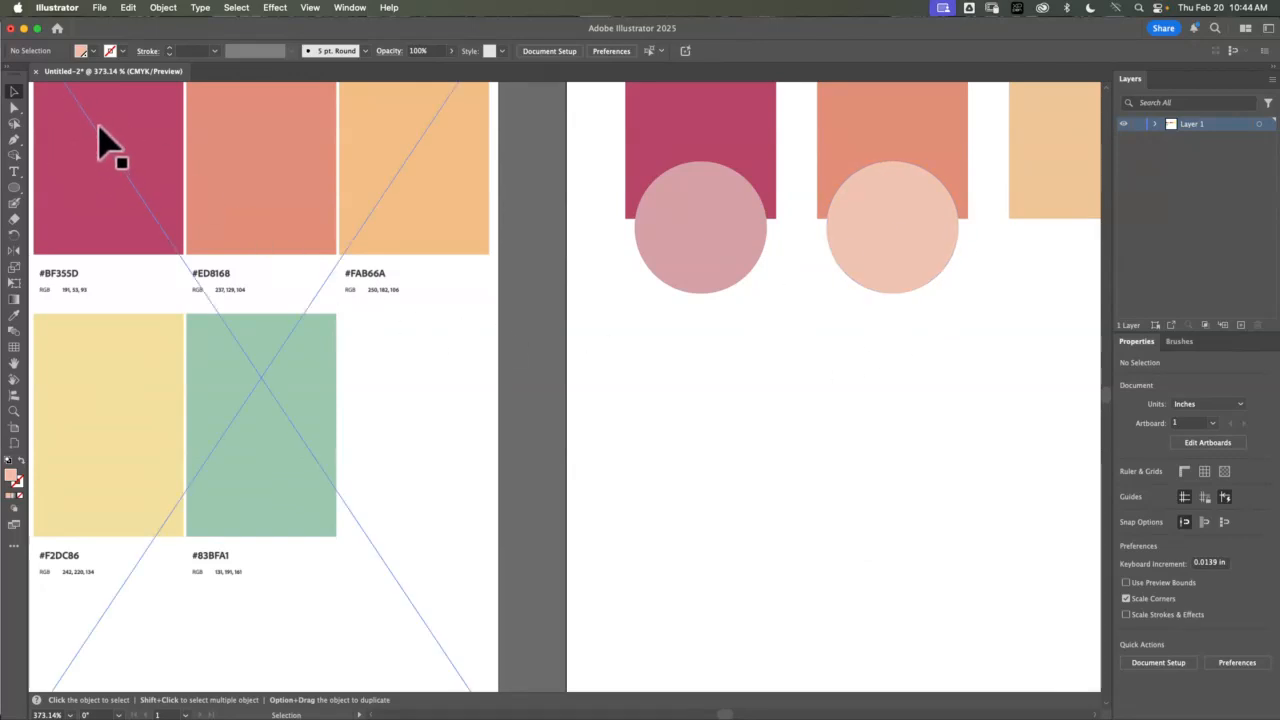
{"action": "left_click", "coordinate": [365, 489]}
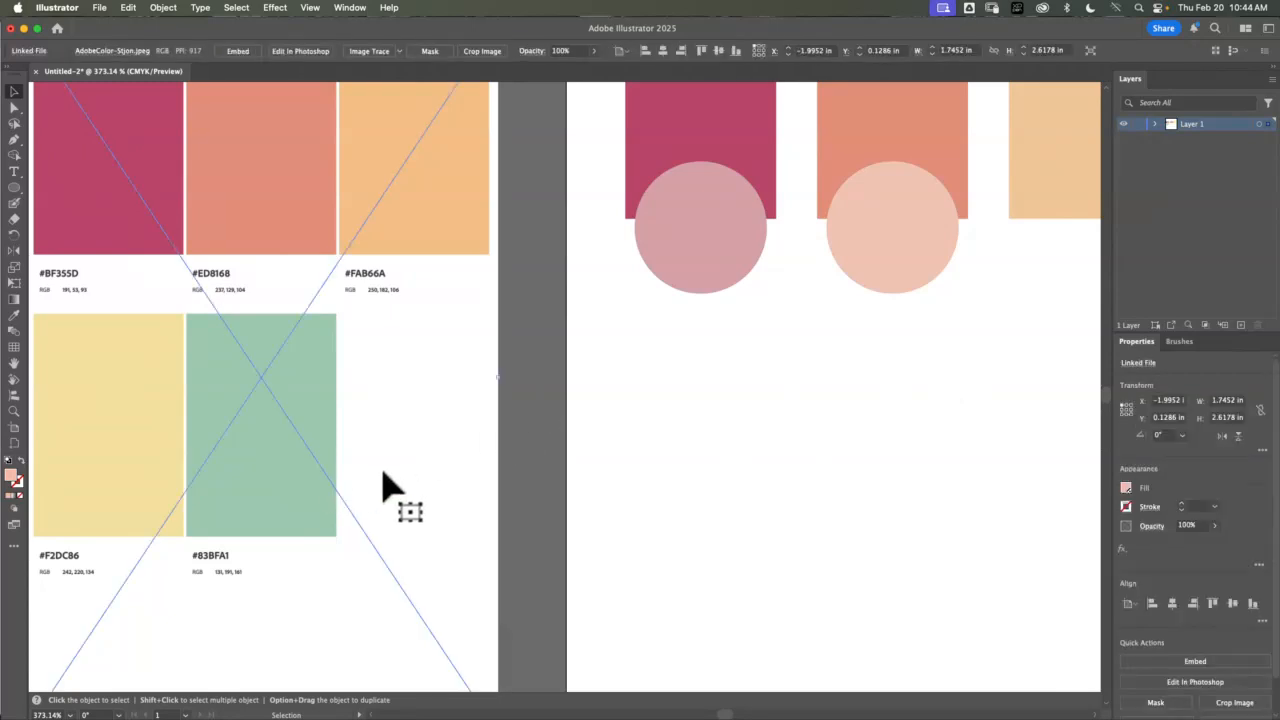
{"action": "key", "text": "Delete"}
Switch to Chrome, glance at the assignment page, and go back from the Stjon palette to Adobe Color's Explore page
{"action": "mouse_move", "coordinate": [551, 717]}
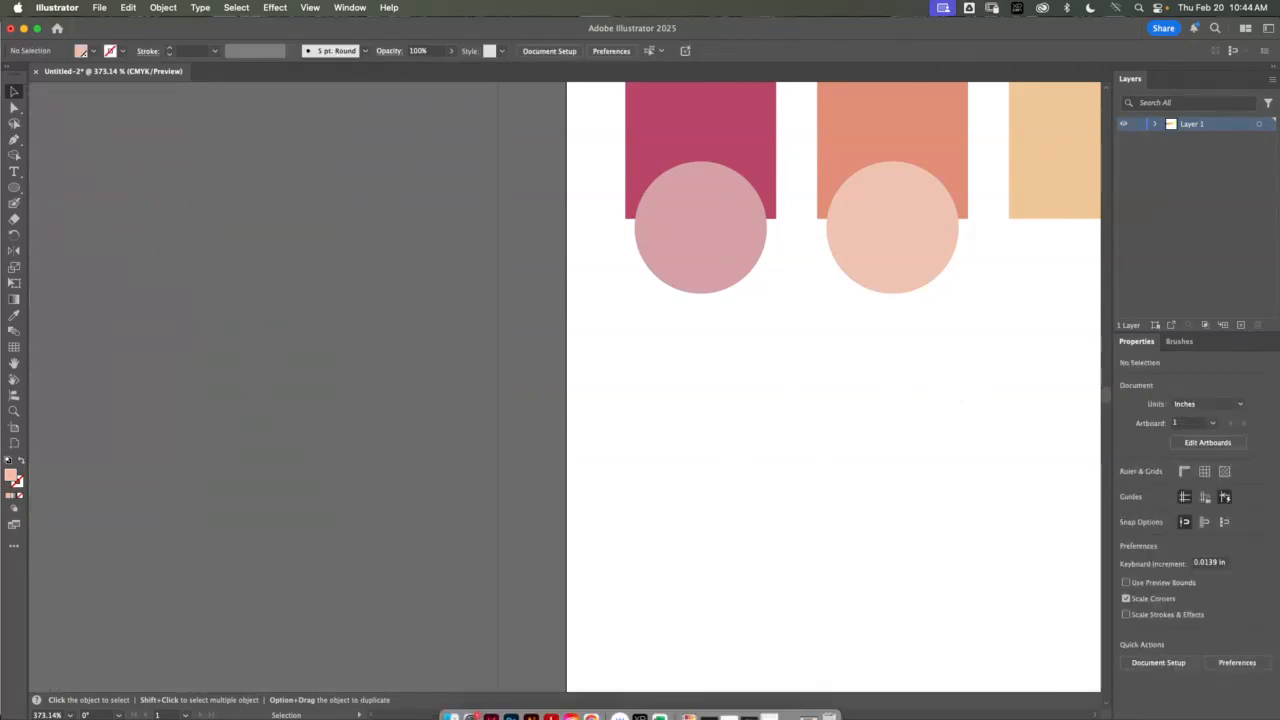
{"action": "left_click", "coordinate": [590, 688]}
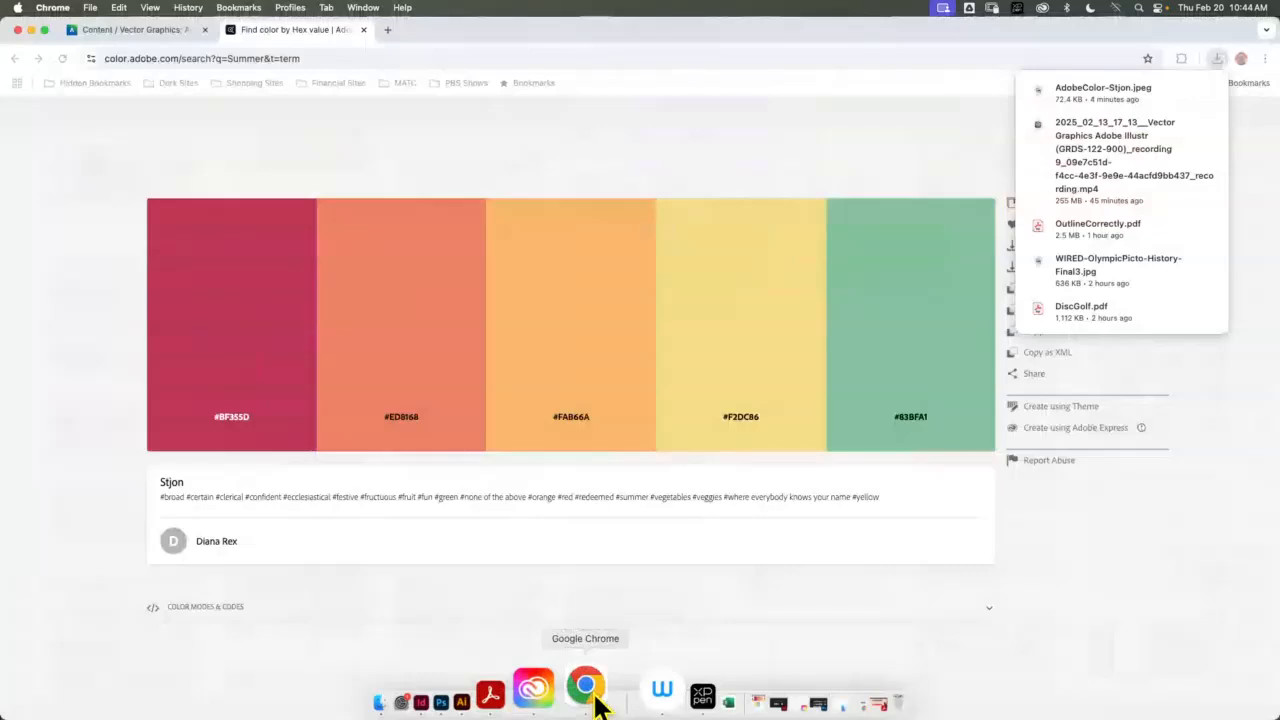
{"action": "left_click", "coordinate": [117, 30]}
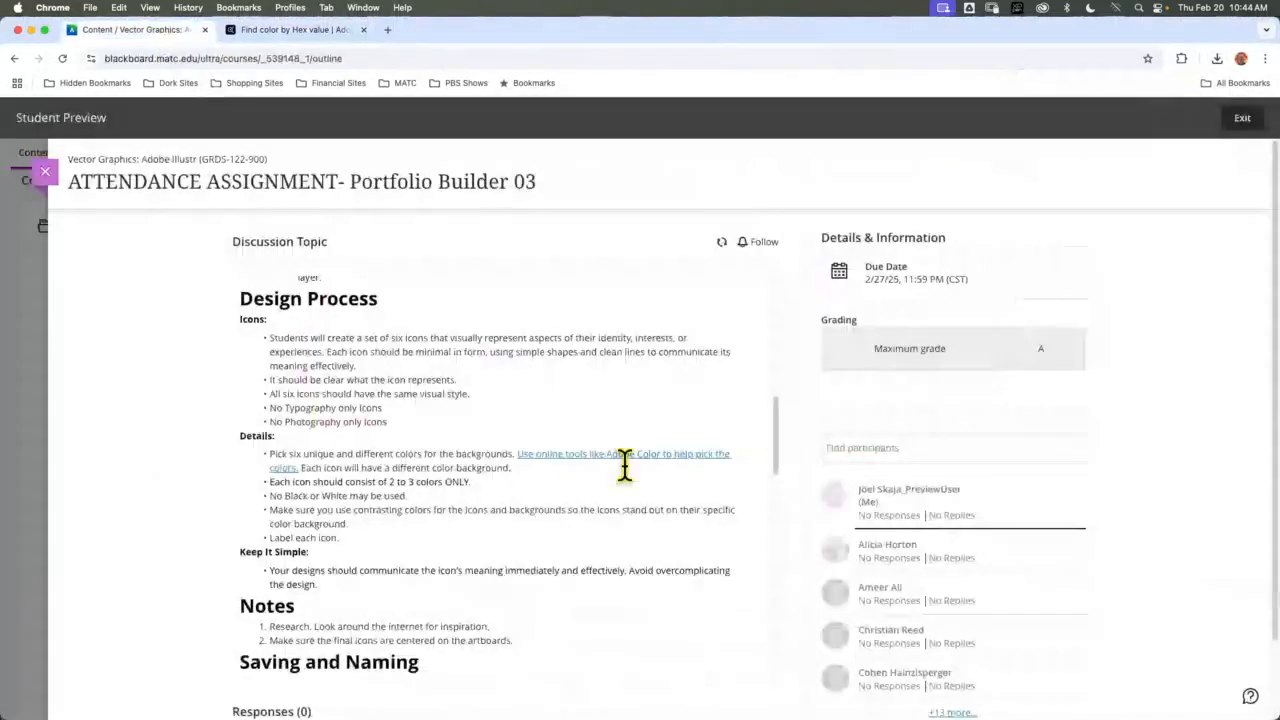
{"action": "left_click", "coordinate": [313, 32]}
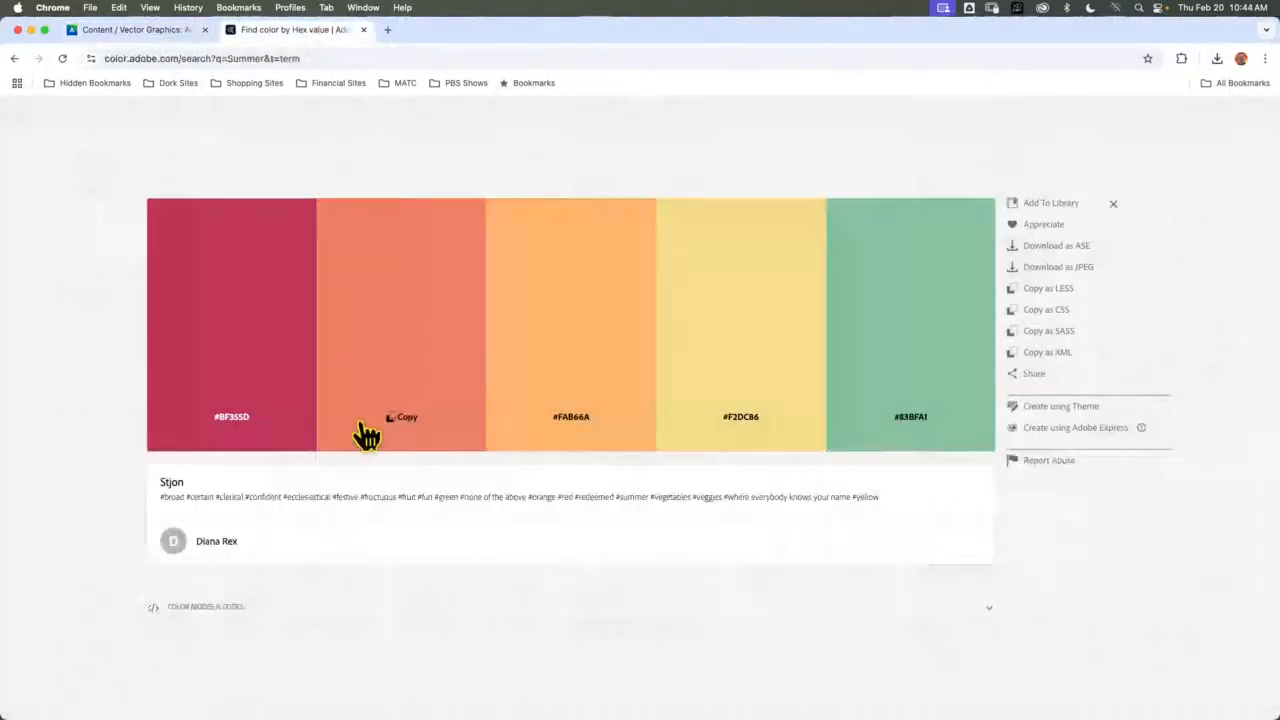
{"action": "left_click", "coordinate": [15, 58]}
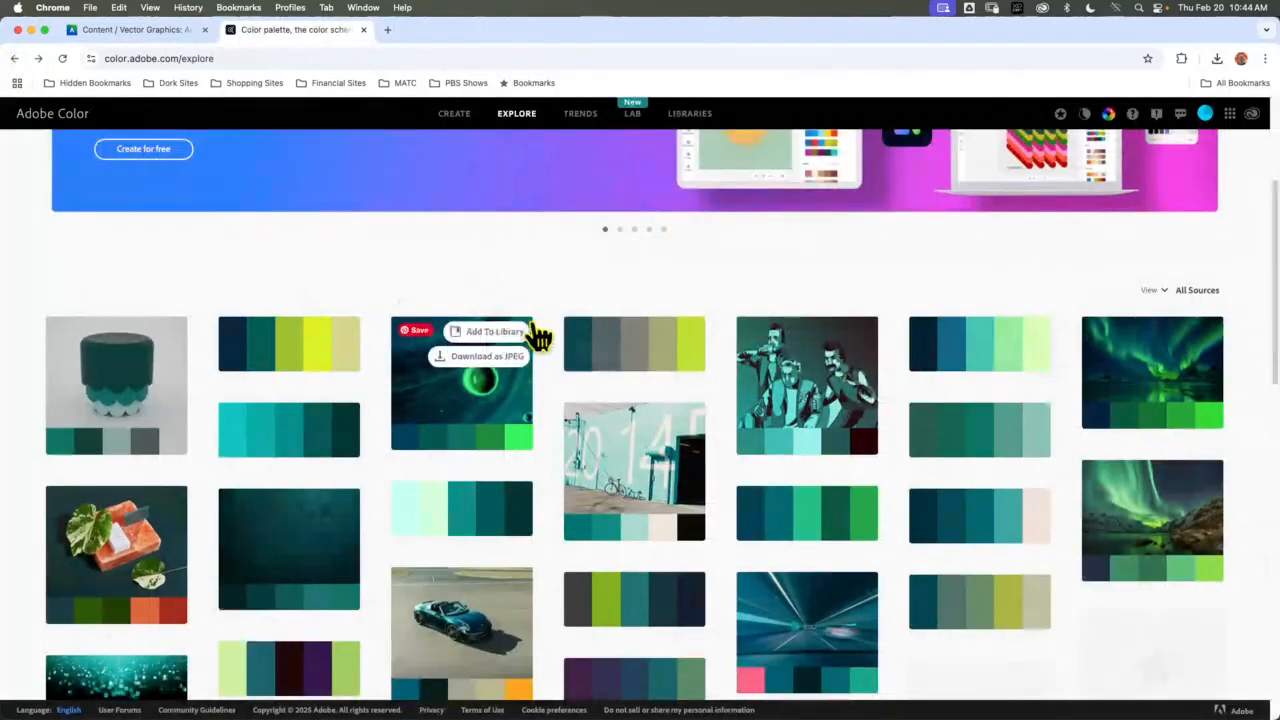
Open Adobe Color's color wheel and add two more colors after the sixth color of the theme
{"action": "left_click", "coordinate": [454, 113]}
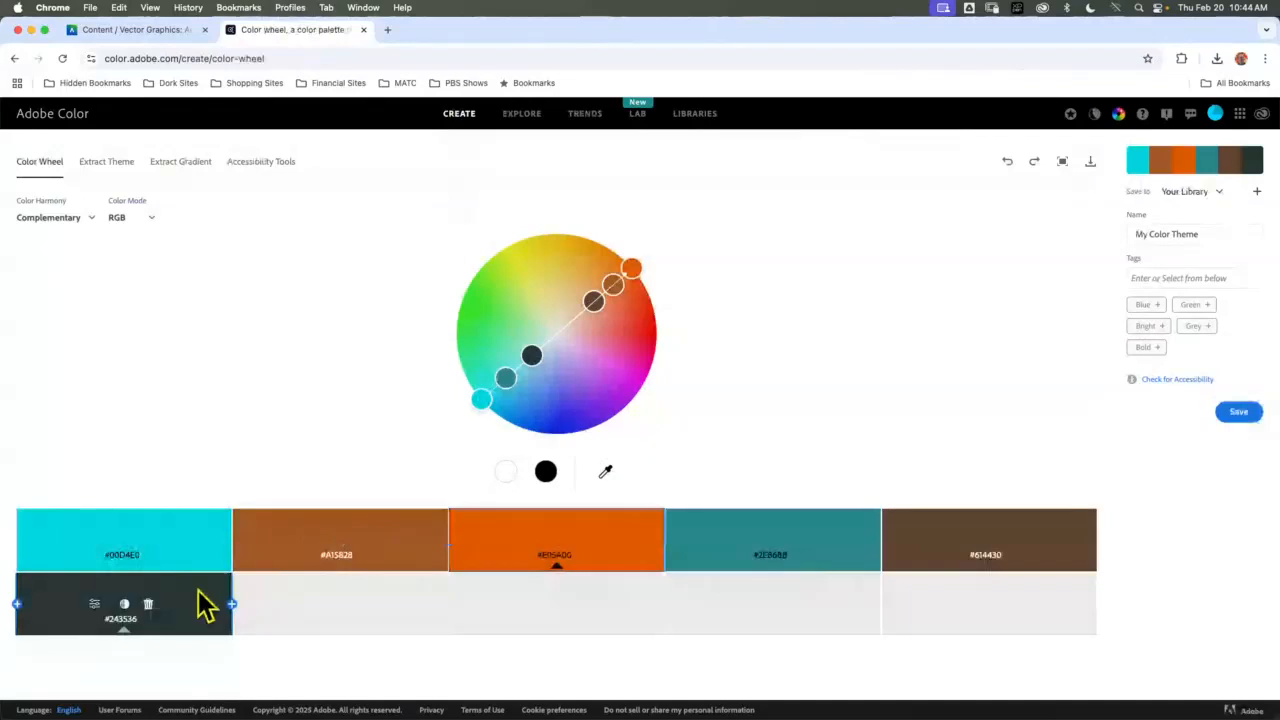
{"action": "left_click", "coordinate": [233, 604]}
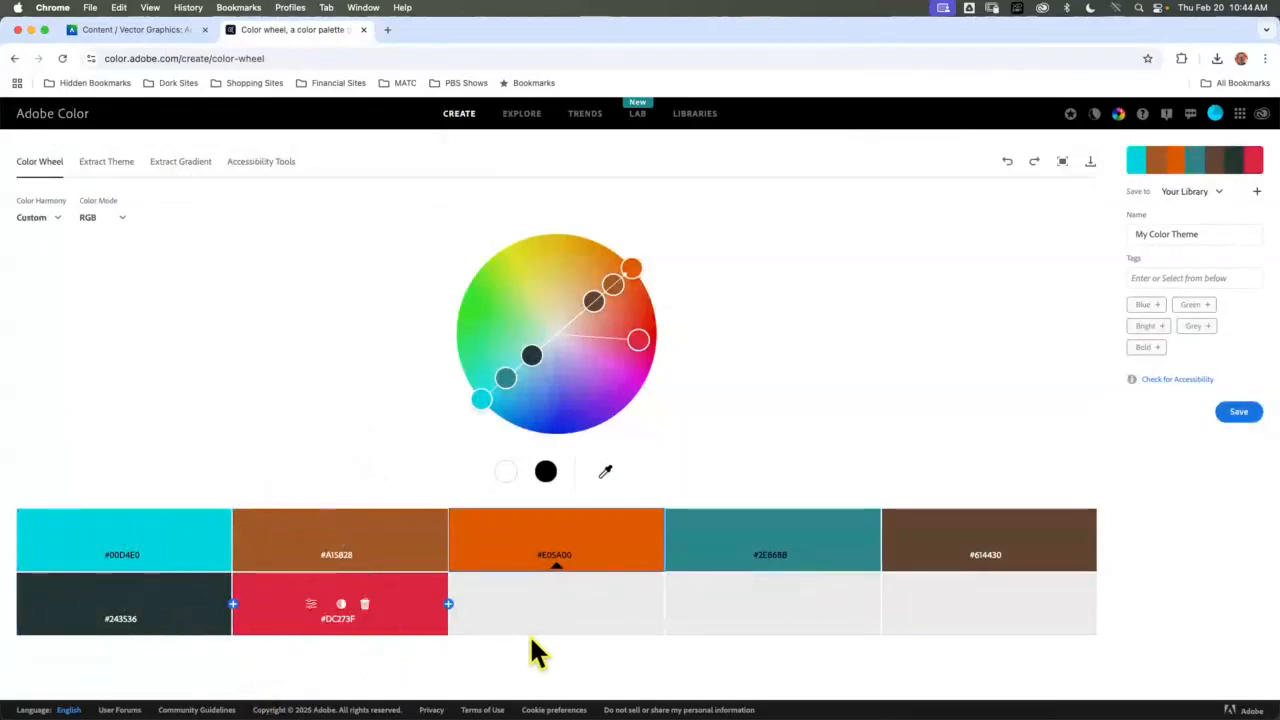
{"action": "left_click", "coordinate": [449, 604]}
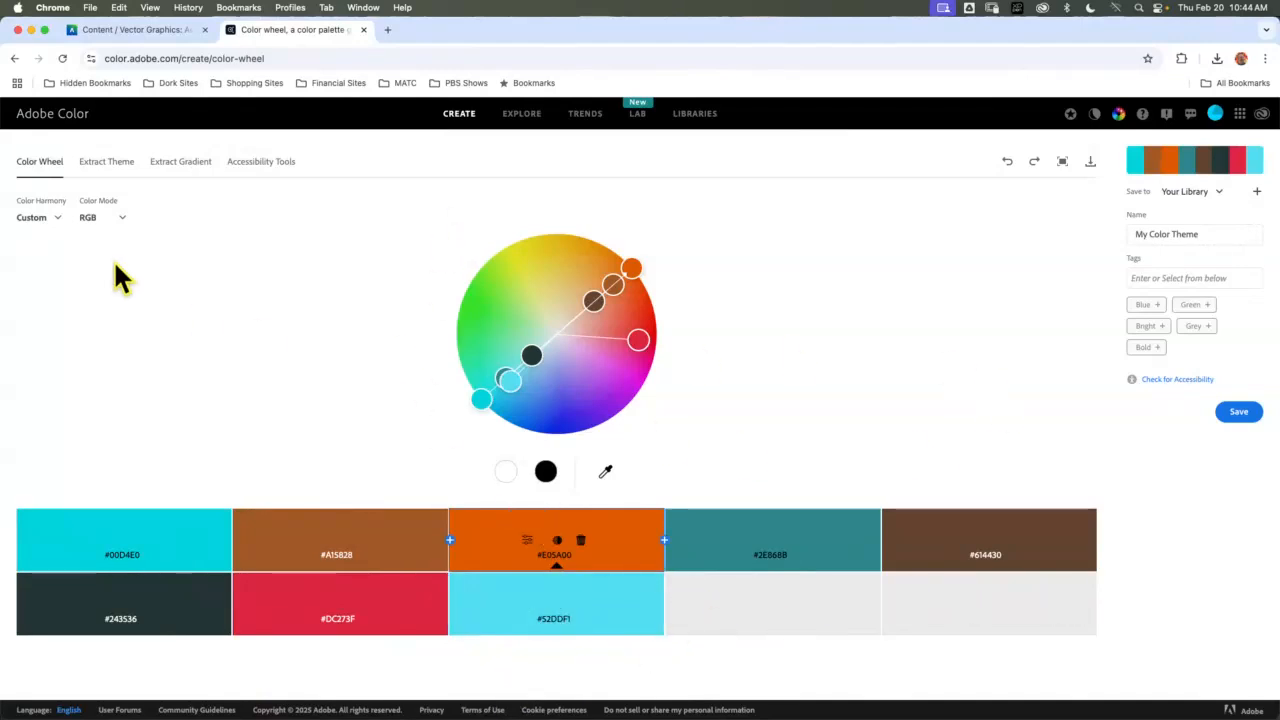
Return to exploring Adobe Color themes and browse the Vaporwave palettes
{"action": "left_click", "coordinate": [522, 118]}
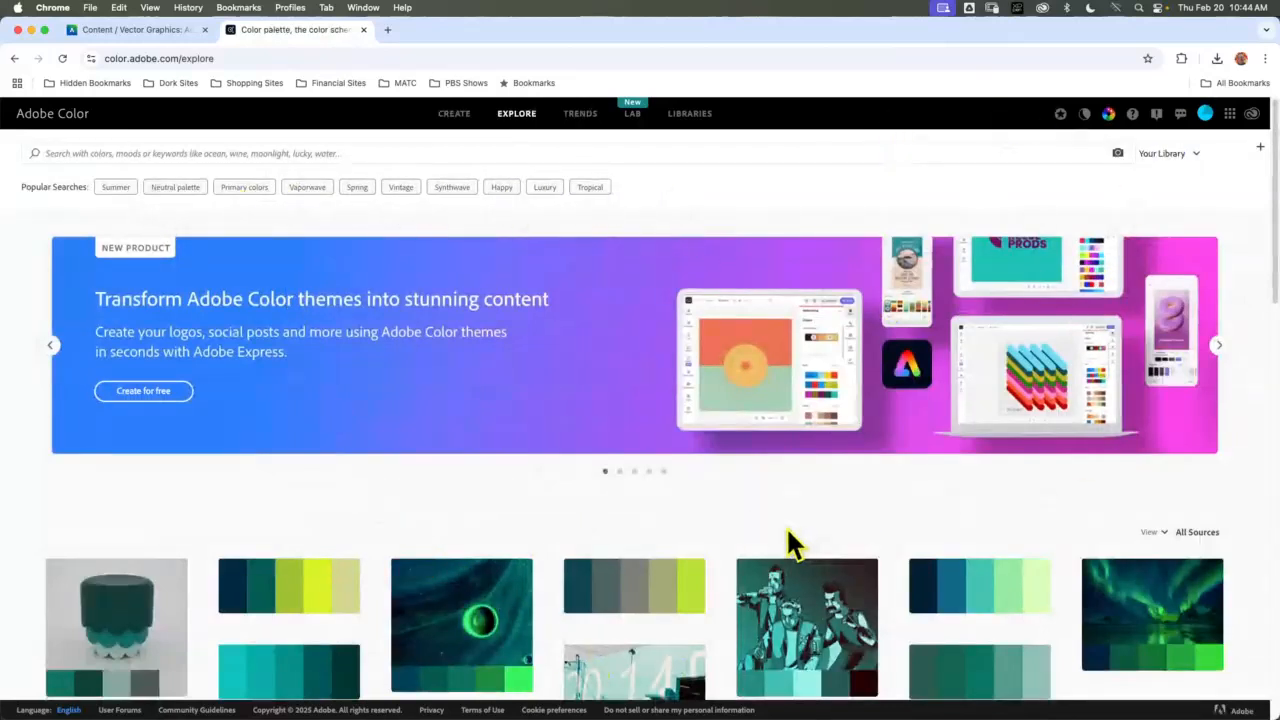
{"action": "scroll", "coordinate": [786, 540], "scroll_direction": "down", "scroll_amount": 2}
{"action": "scroll", "coordinate": [760, 530], "scroll_direction": "up", "scroll_amount": 2}
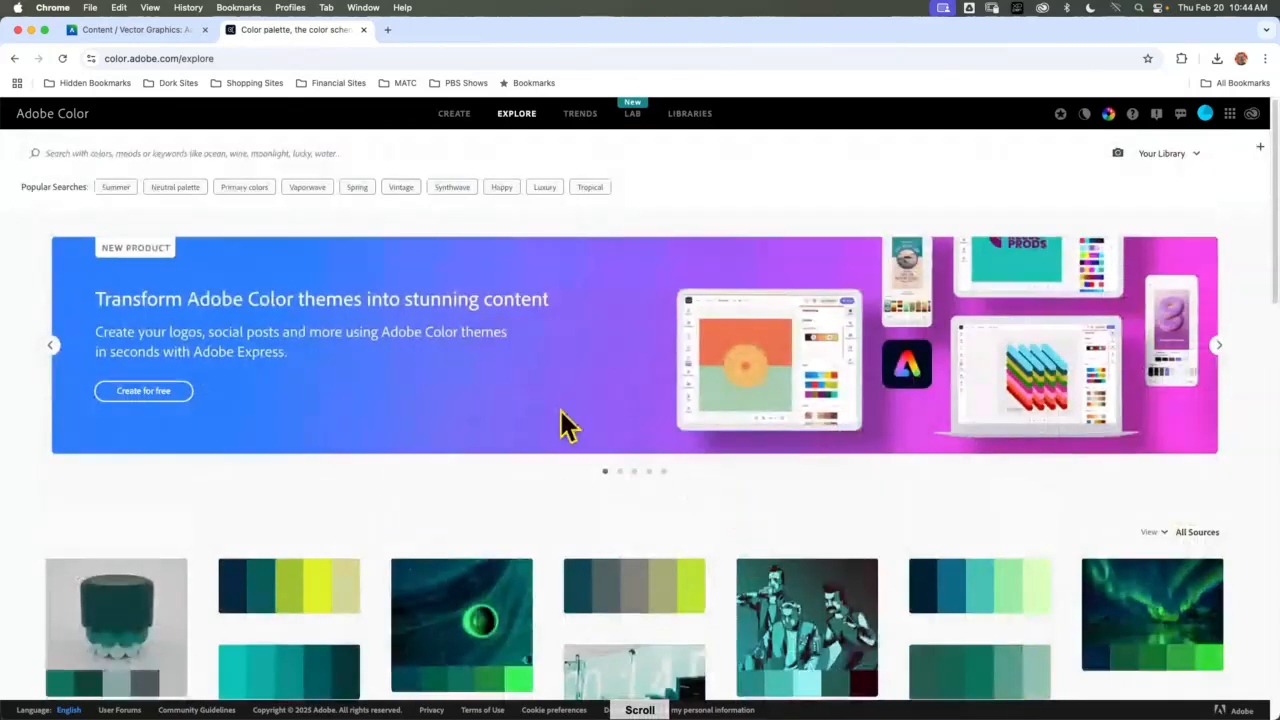
{"action": "left_click", "coordinate": [308, 190]}
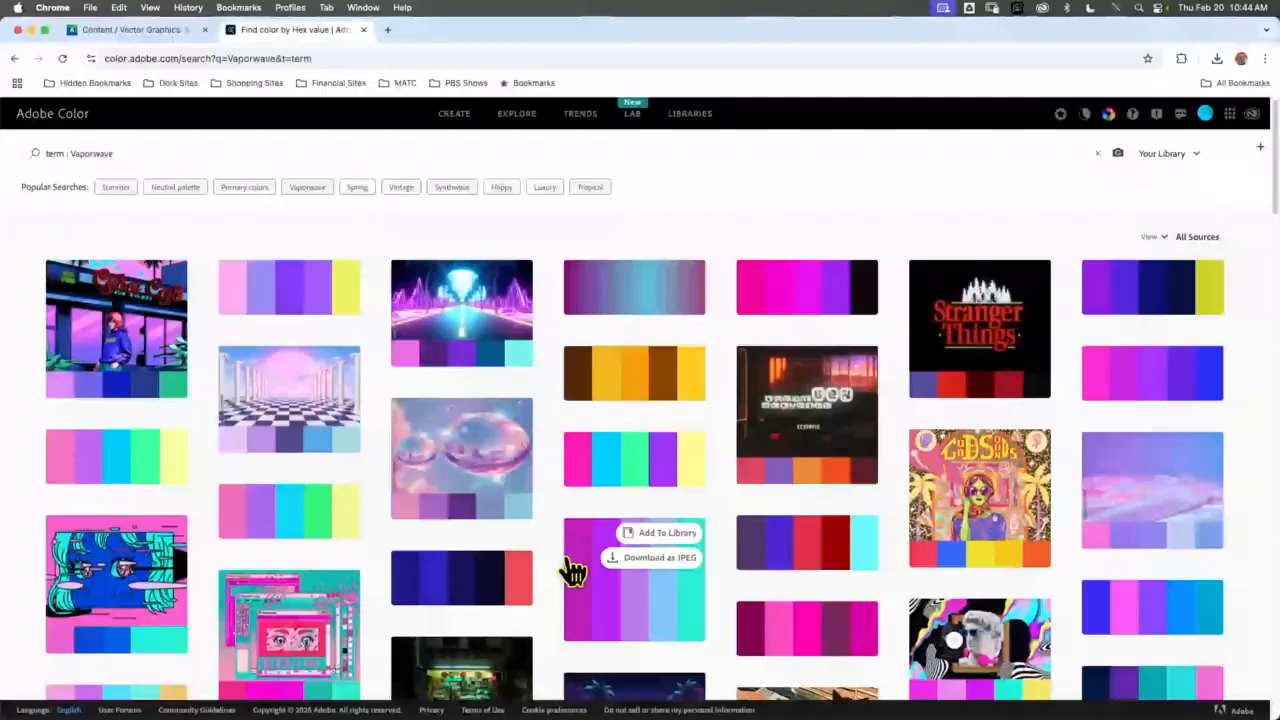
{"action": "scroll", "coordinate": [573, 572], "scroll_direction": "down", "scroll_amount": 1}
{"action": "scroll", "coordinate": [573, 572], "scroll_direction": "down", "scroll_amount": 2}
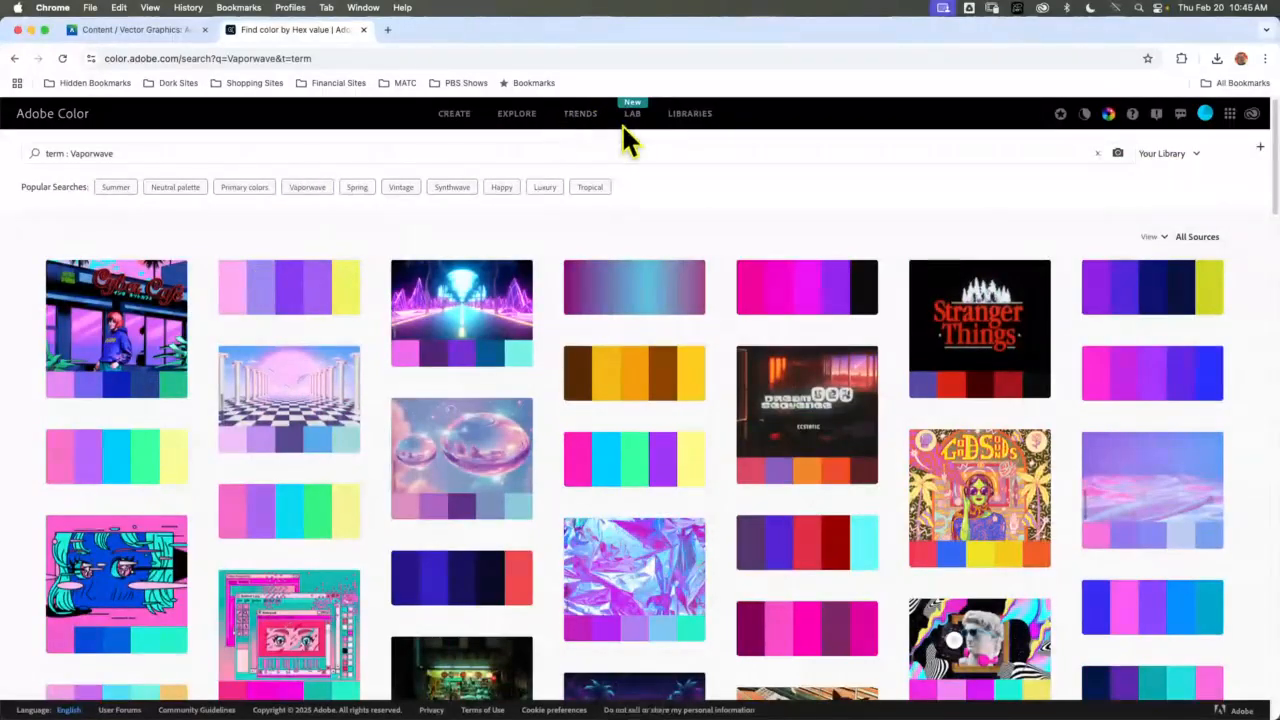
Review the Portfolio Builder 03 assignment page from the objective through the saving, submission and peer review instructions
{"action": "left_click", "coordinate": [152, 31]}
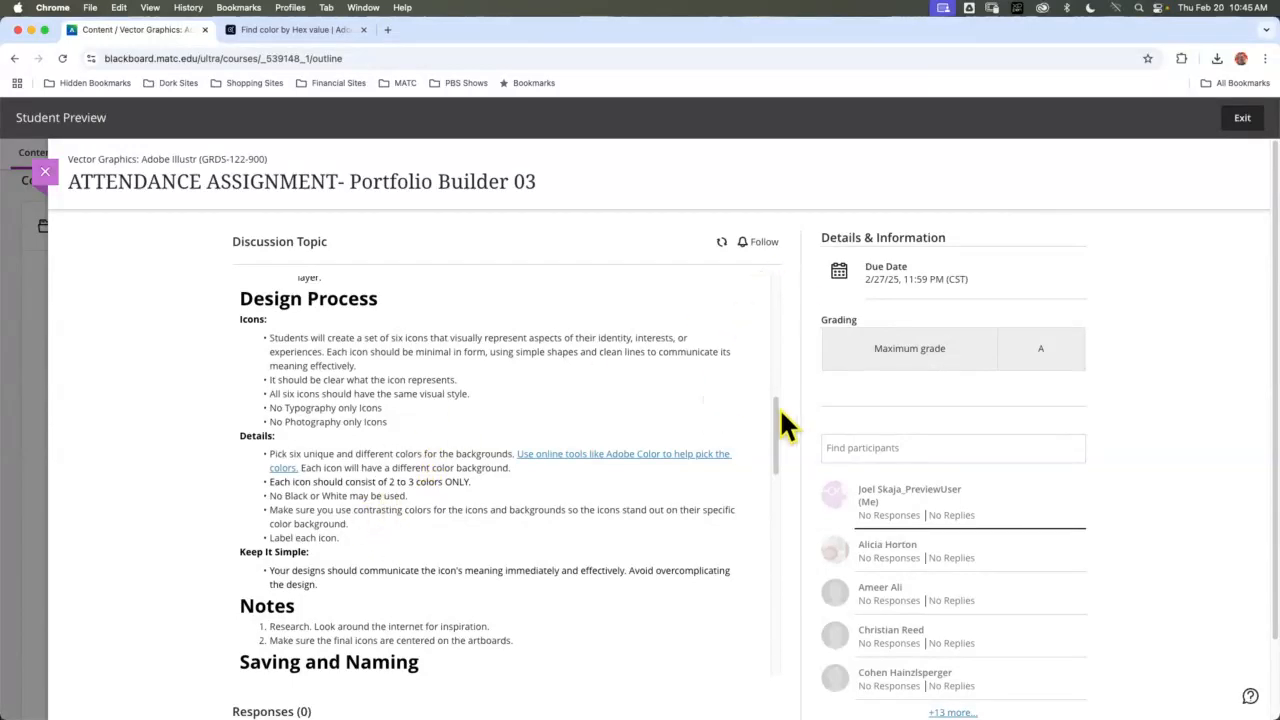
{"action": "scroll", "coordinate": [767, 381], "scroll_direction": "up", "scroll_amount": 10}
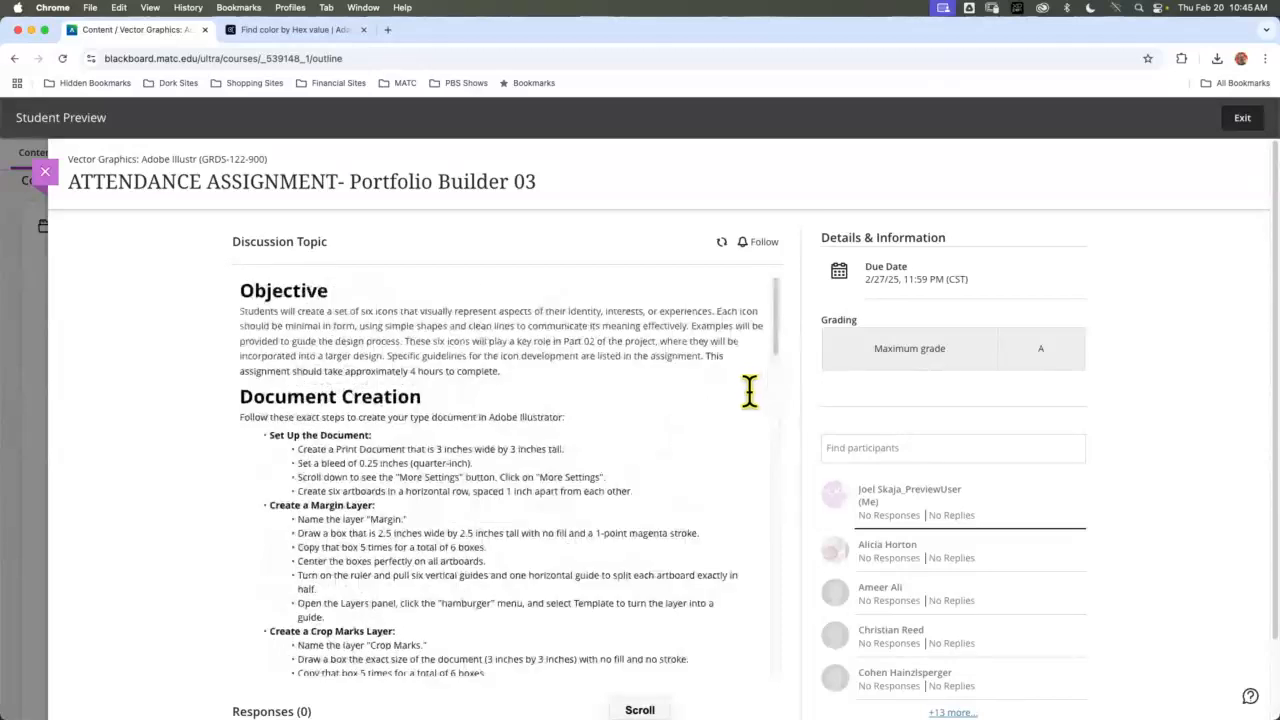
{"action": "scroll", "coordinate": [747, 395], "scroll_direction": "down", "scroll_amount": 10}
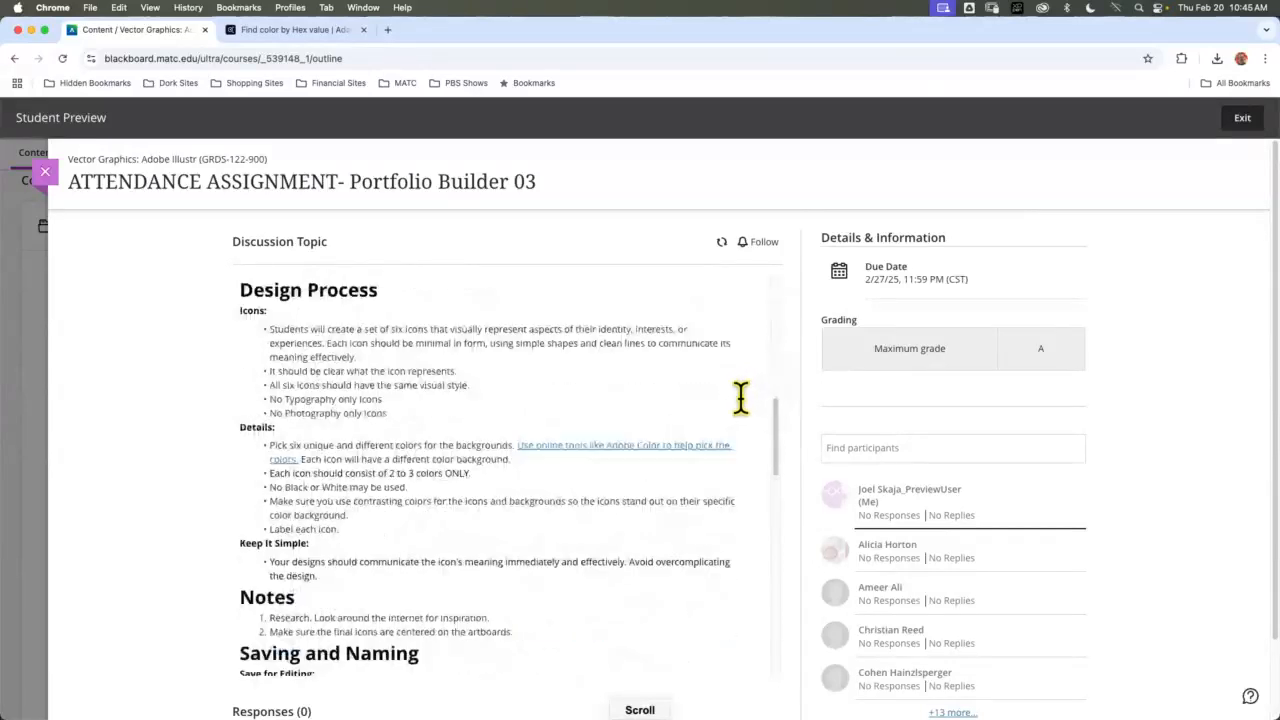
{"action": "scroll", "coordinate": [739, 398], "scroll_direction": "down", "scroll_amount": 2}
{"action": "scroll", "coordinate": [739, 398], "scroll_direction": "down", "scroll_amount": 3}
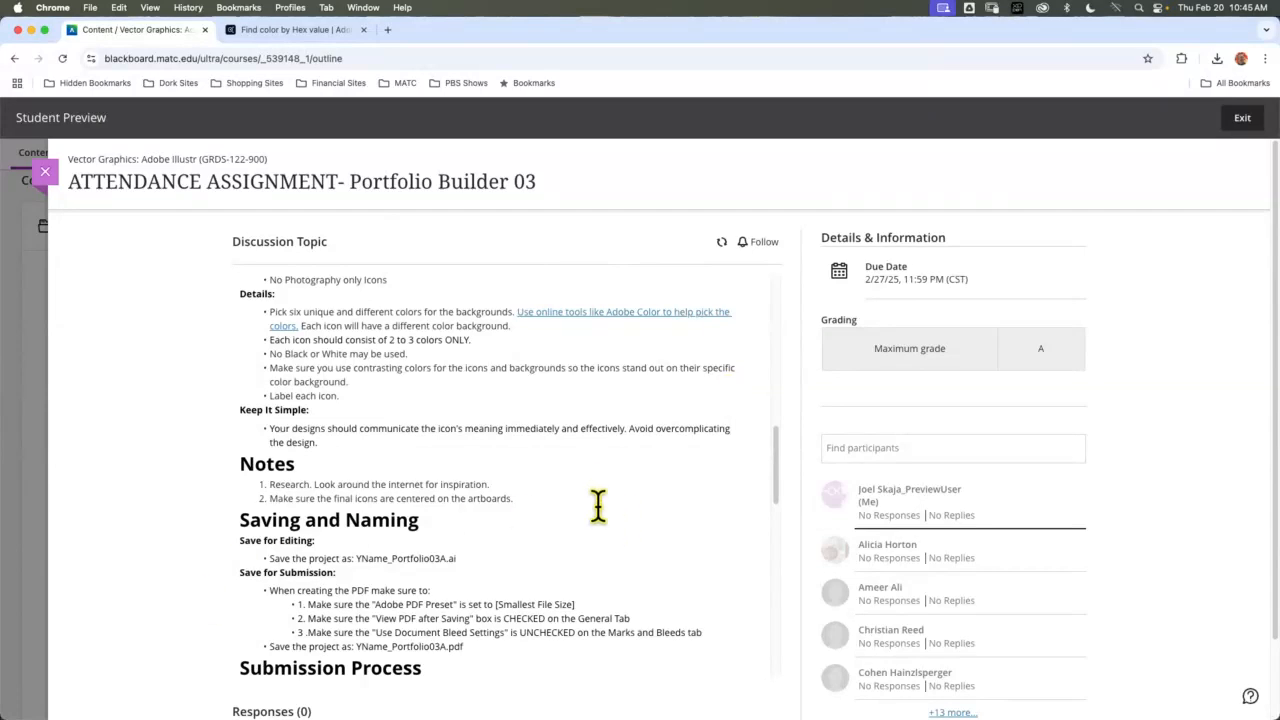
{"action": "scroll", "coordinate": [595, 488], "scroll_direction": "down", "scroll_amount": 4}
{"action": "scroll", "coordinate": [595, 488], "scroll_direction": "down", "scroll_amount": 10}
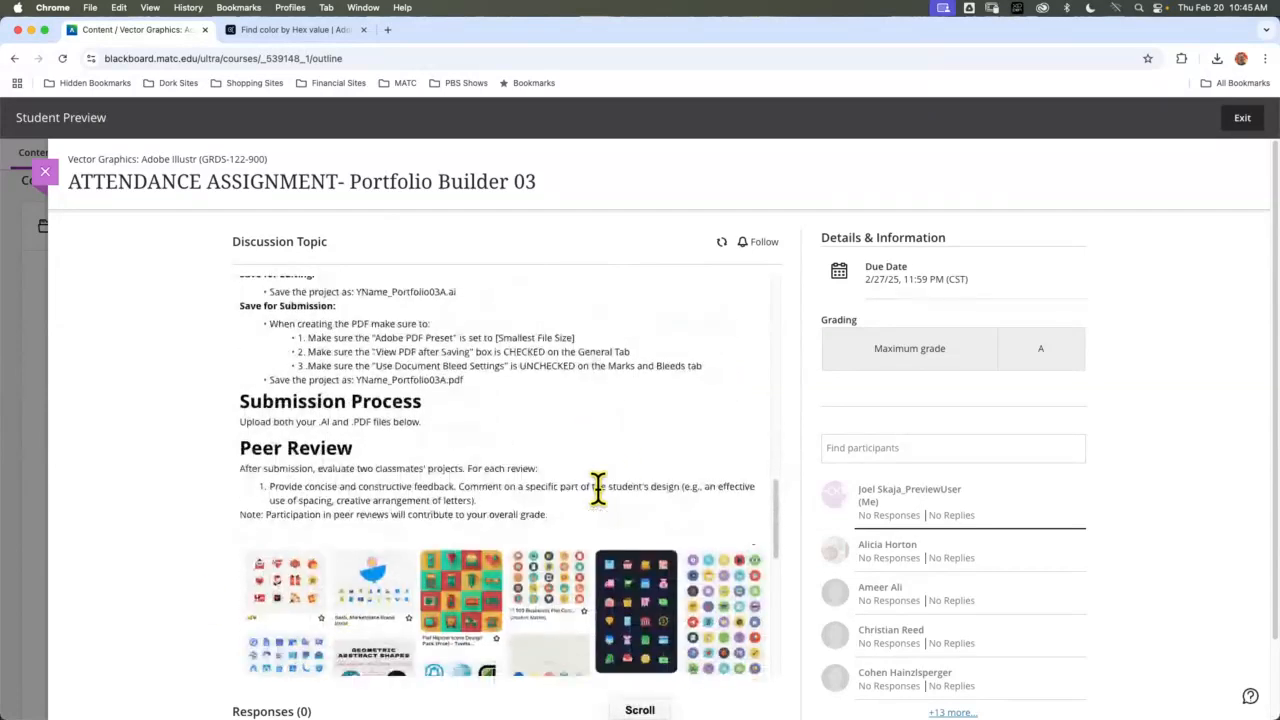
Enlarge the icon example board at the end of the assignment page for a closer look
{"action": "scroll", "coordinate": [543, 465], "scroll_direction": "down", "scroll_amount": 2}
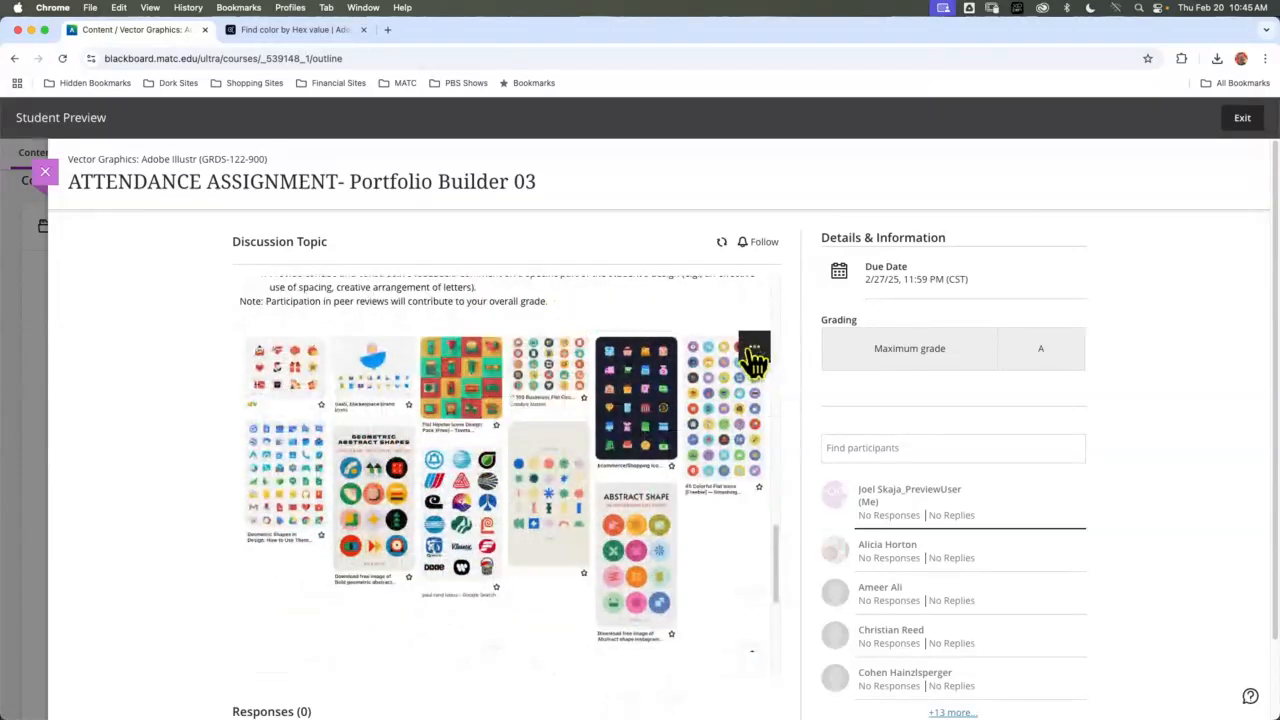
{"action": "left_click", "coordinate": [752, 348]}
{"action": "left_click", "coordinate": [729, 378]}
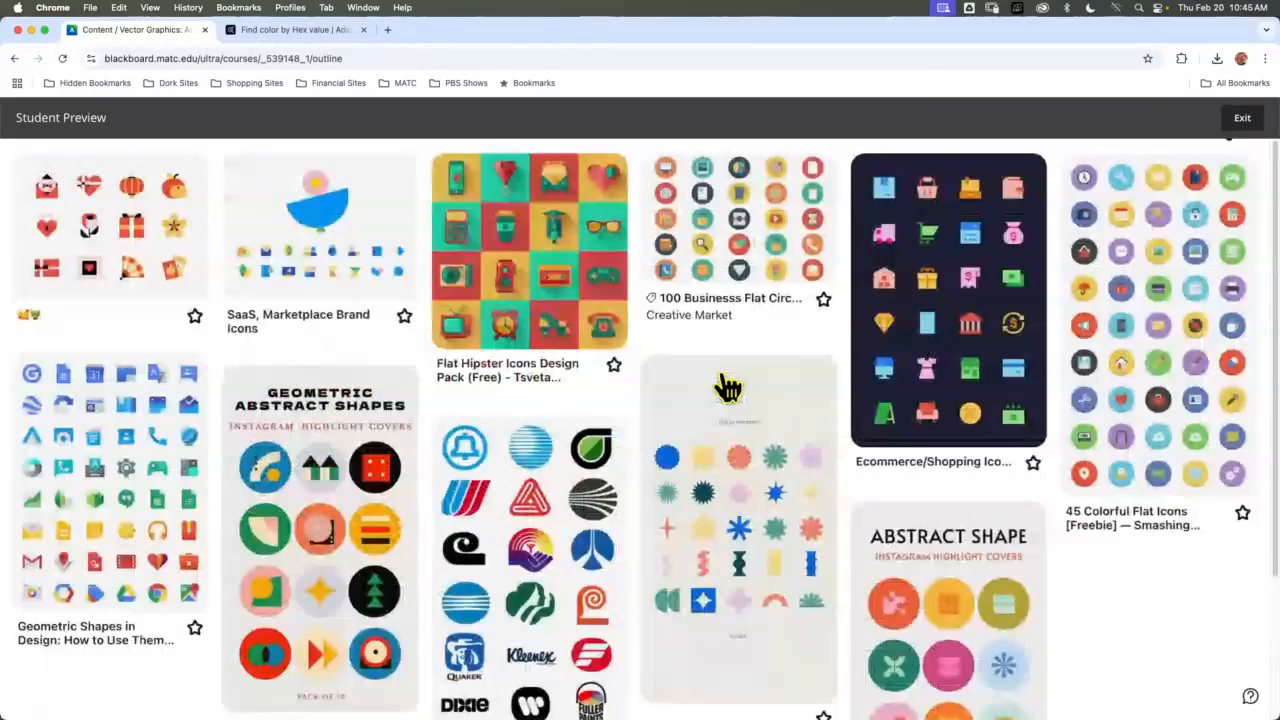
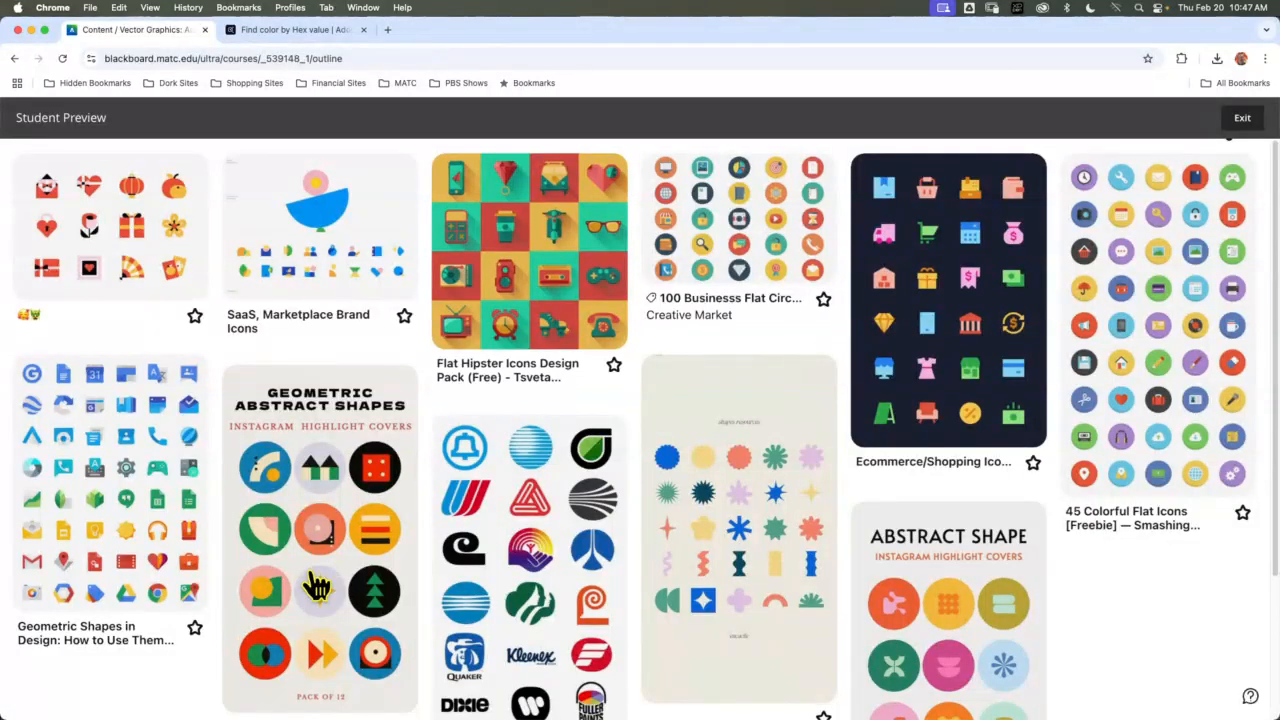
Try to exit the student preview, discarding the preview user
{"action": "left_click", "coordinate": [1242, 120]}
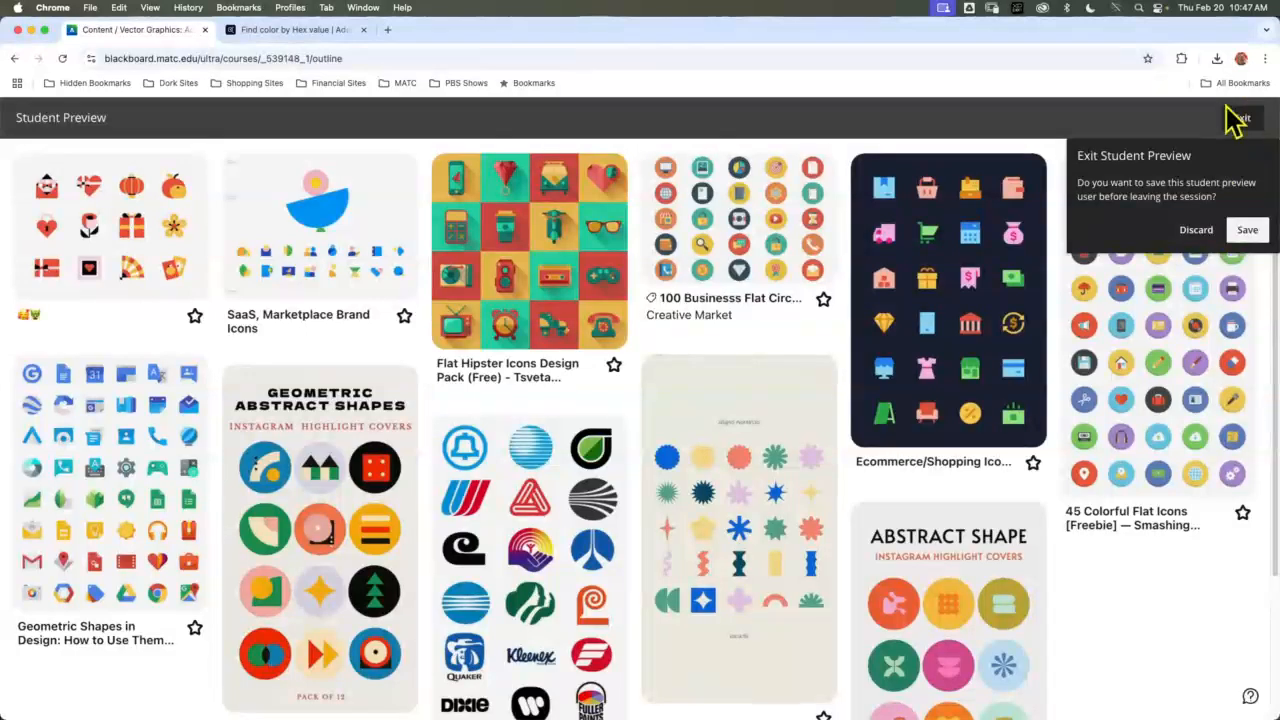
{"action": "left_click", "coordinate": [1196, 229]}
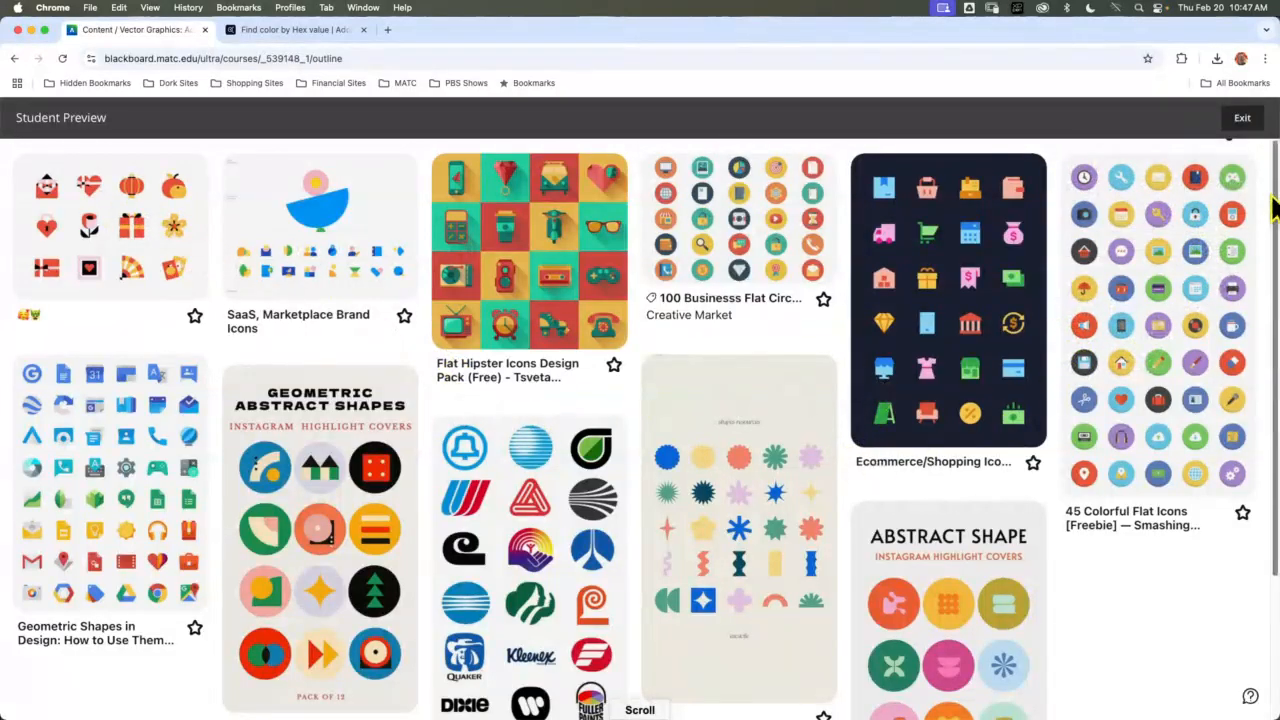
{"action": "scroll", "coordinate": [1275, 205], "scroll_direction": "down", "scroll_amount": 5}
{"action": "scroll", "coordinate": [1269, 329], "scroll_direction": "up", "scroll_amount": 5}
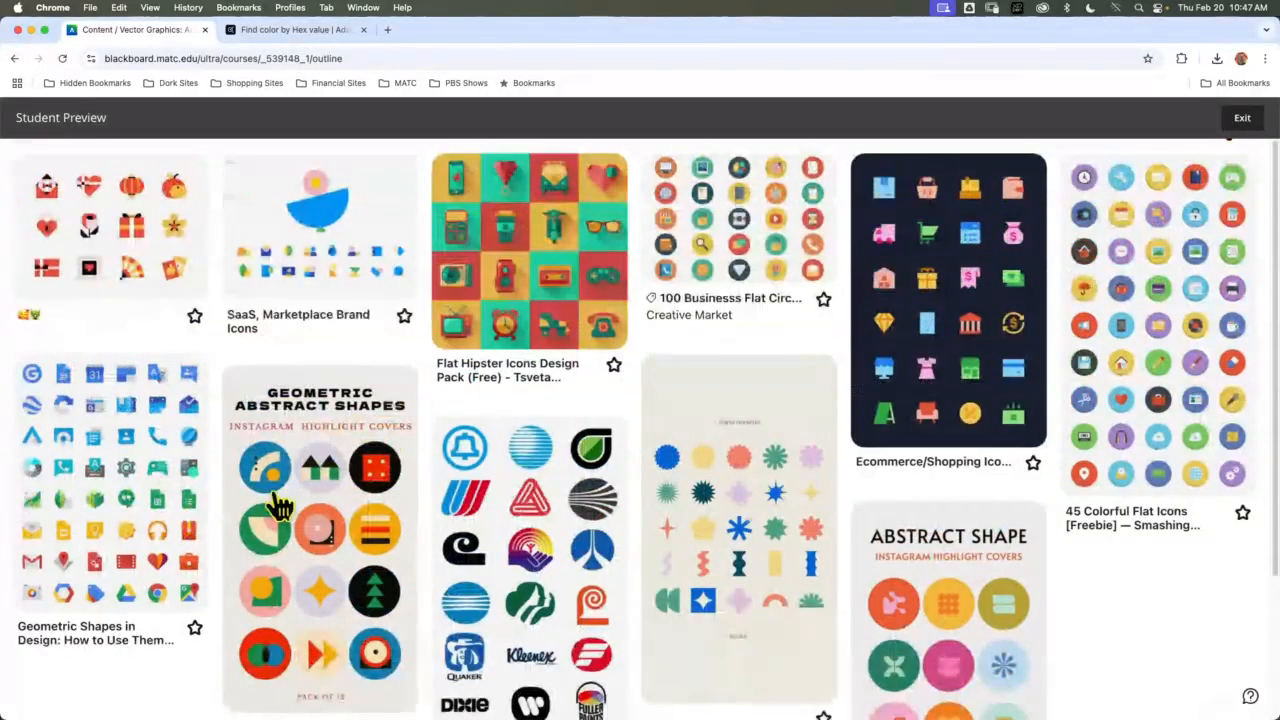
Look over the rest of the enlarged icon example board, close it and open a blank browser tab
{"action": "right_click", "coordinate": [474, 341]}
{"action": "left_click", "coordinate": [647, 320]}
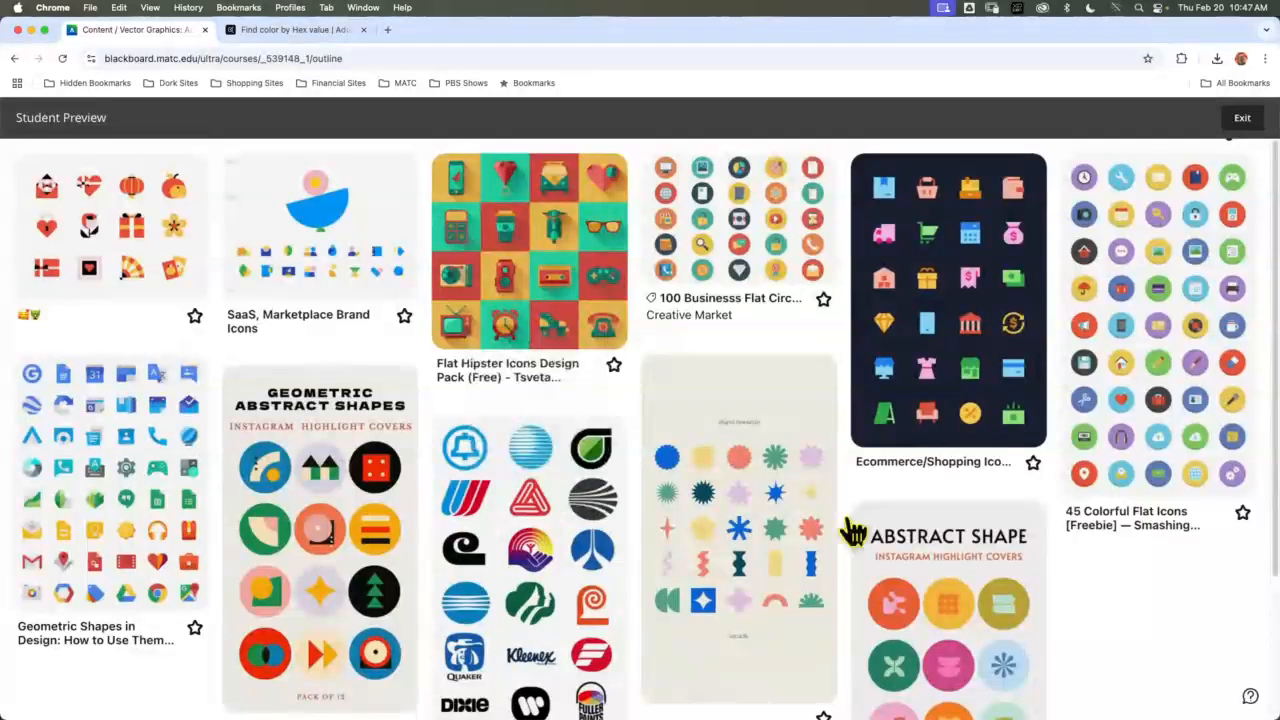
{"action": "scroll", "coordinate": [876, 537], "scroll_direction": "down", "scroll_amount": 2}
{"action": "scroll", "coordinate": [876, 537], "scroll_direction": "down", "scroll_amount": 2}
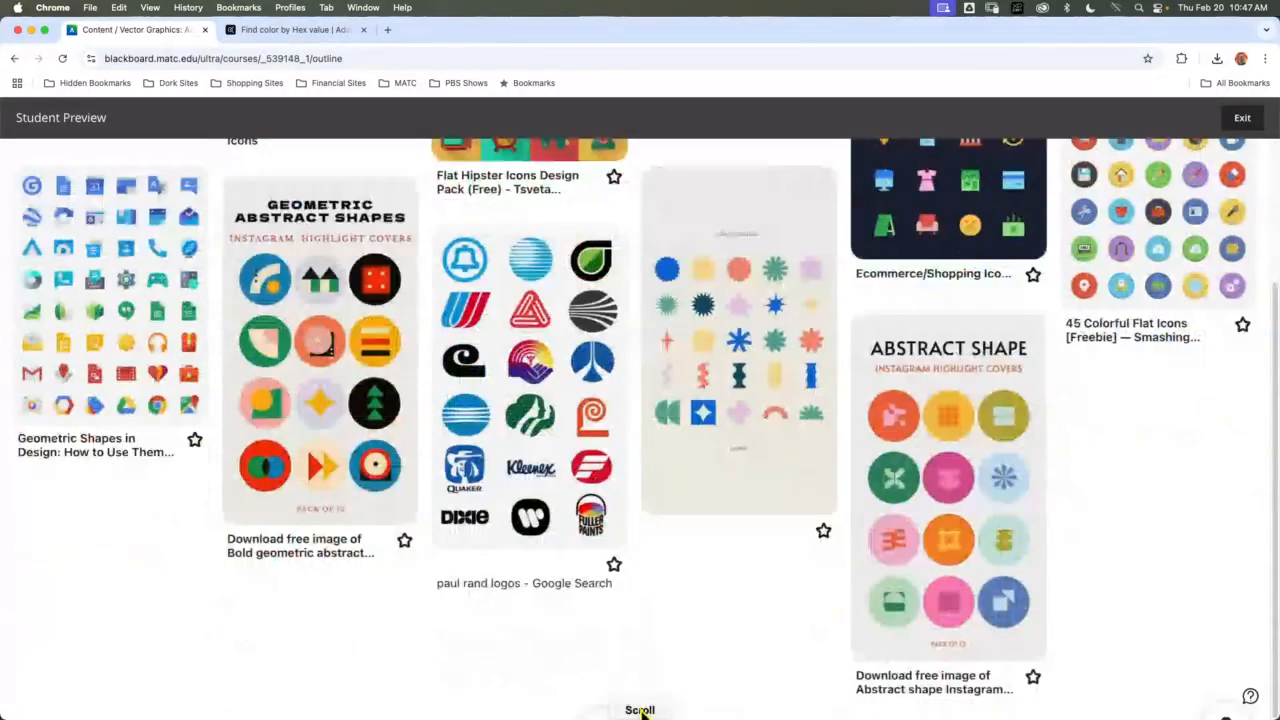
{"action": "double_click", "coordinate": [981, 32]}
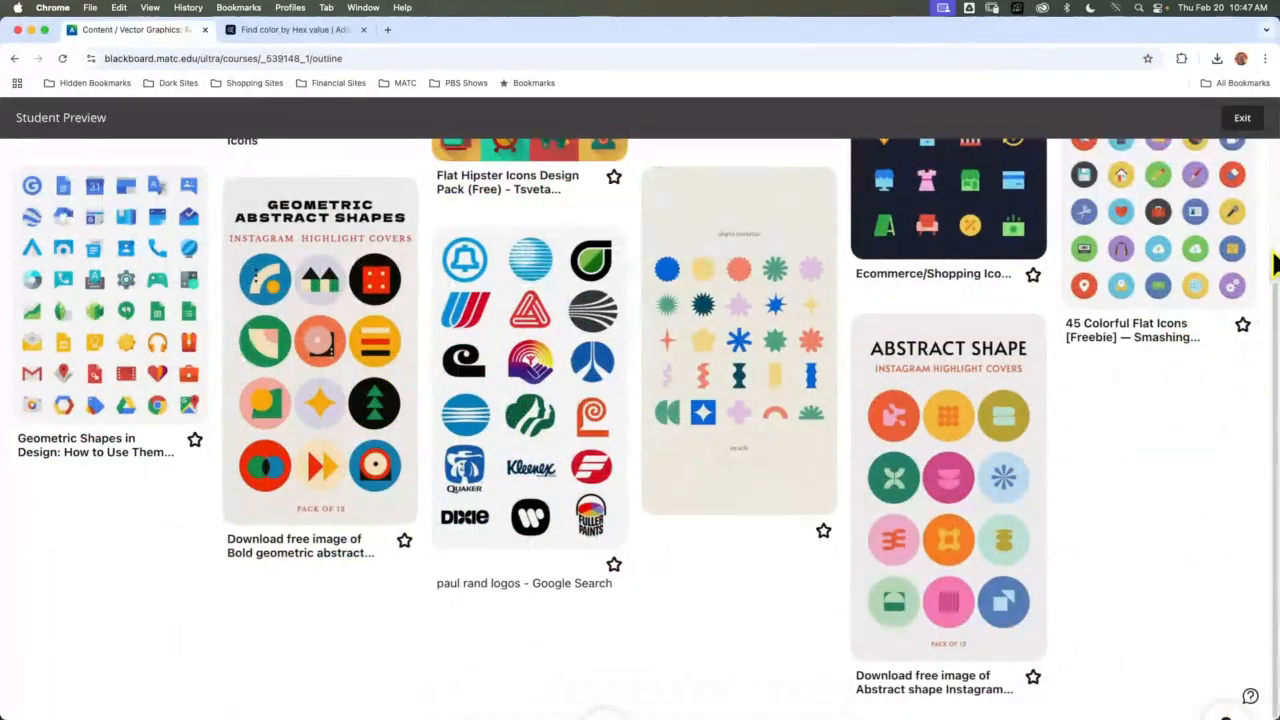
{"action": "scroll", "coordinate": [1272, 300], "scroll_direction": "up", "scroll_amount": 1}
{"action": "scroll", "coordinate": [1272, 300], "scroll_direction": "up", "scroll_amount": 1}
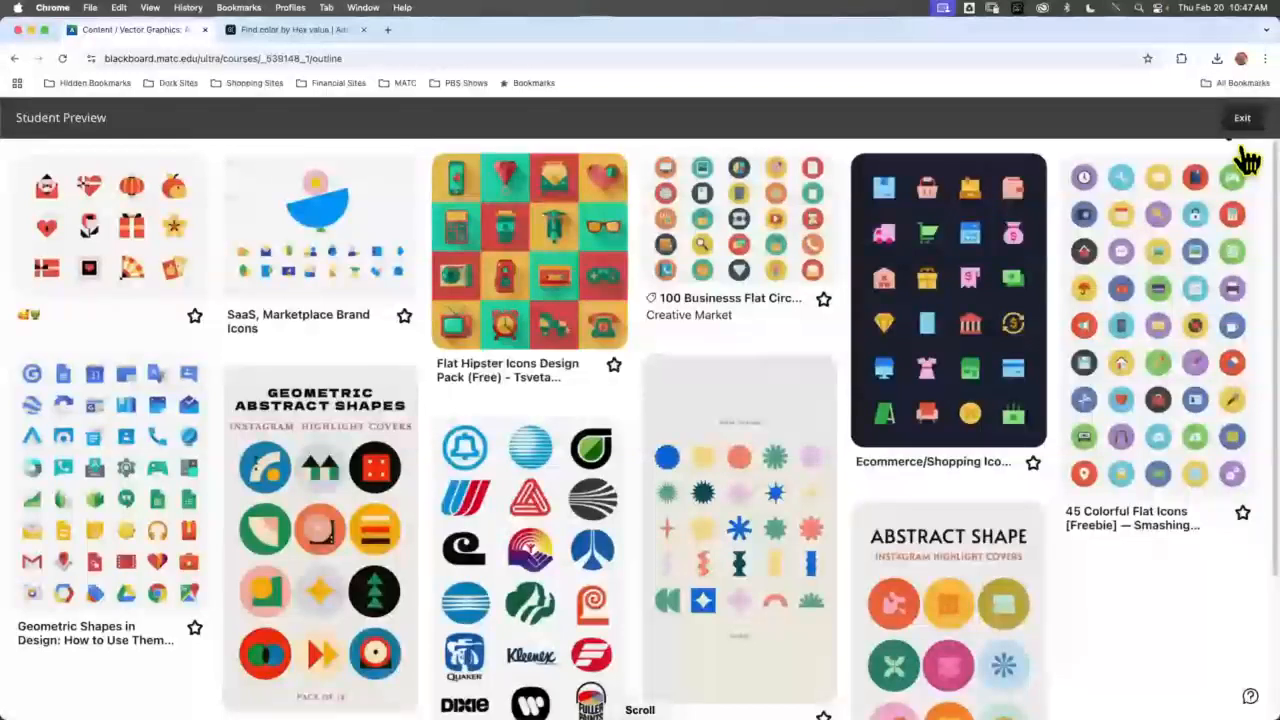
{"action": "left_click", "coordinate": [1262, 178]}
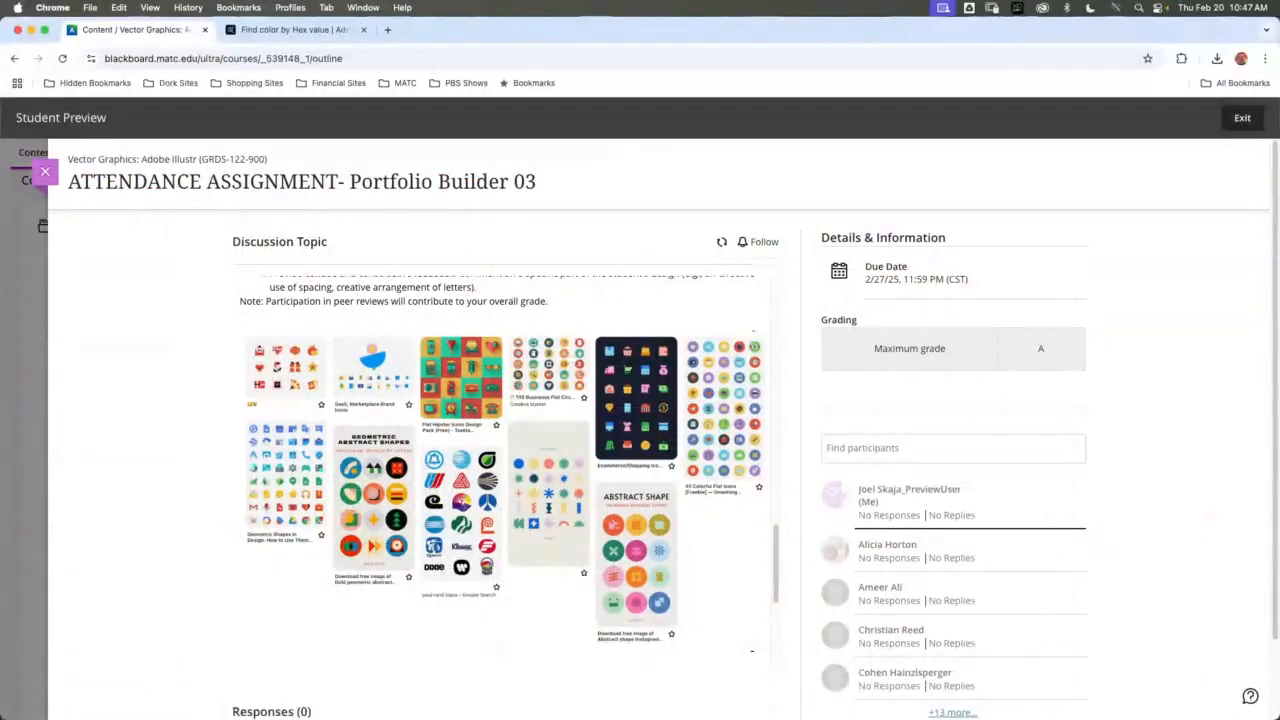
{"action": "left_click", "coordinate": [387, 30]}
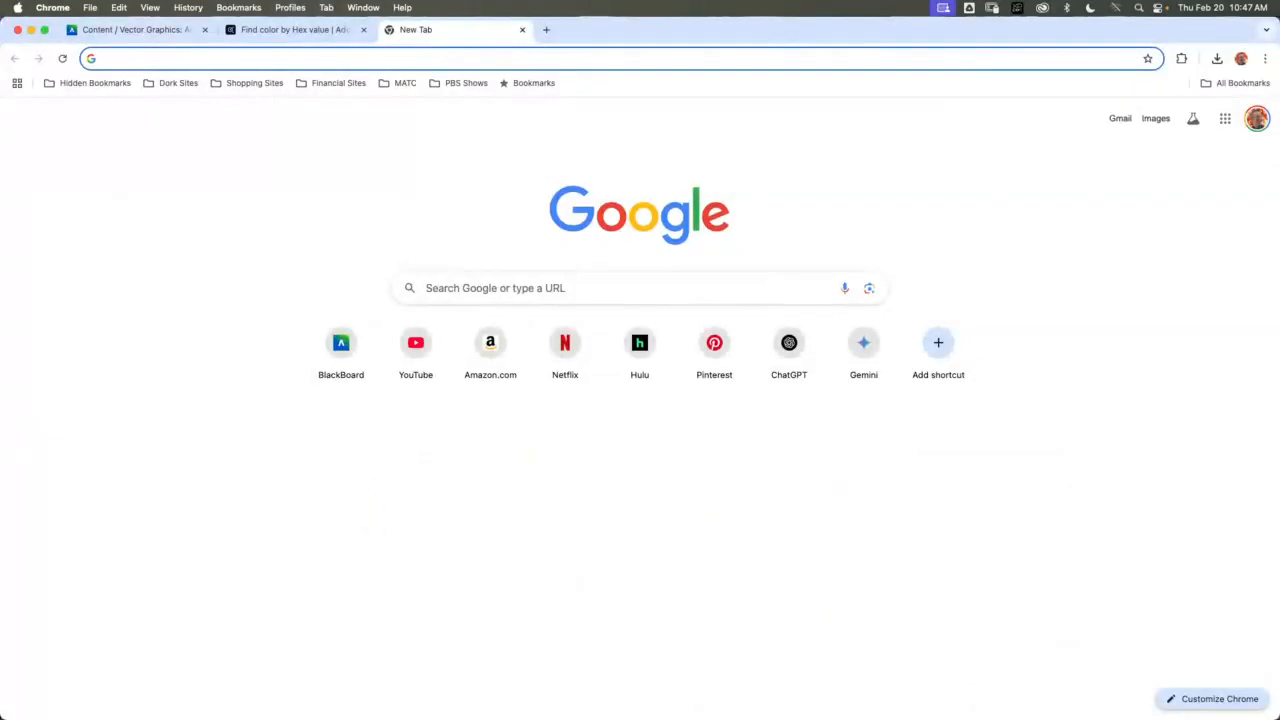
Switch to Illustrator and draw a flat ellipse about 0.75 by 0.2 in as a cup rim on an empty part of the artboard
{"action": "key", "text": "super+Tab"}
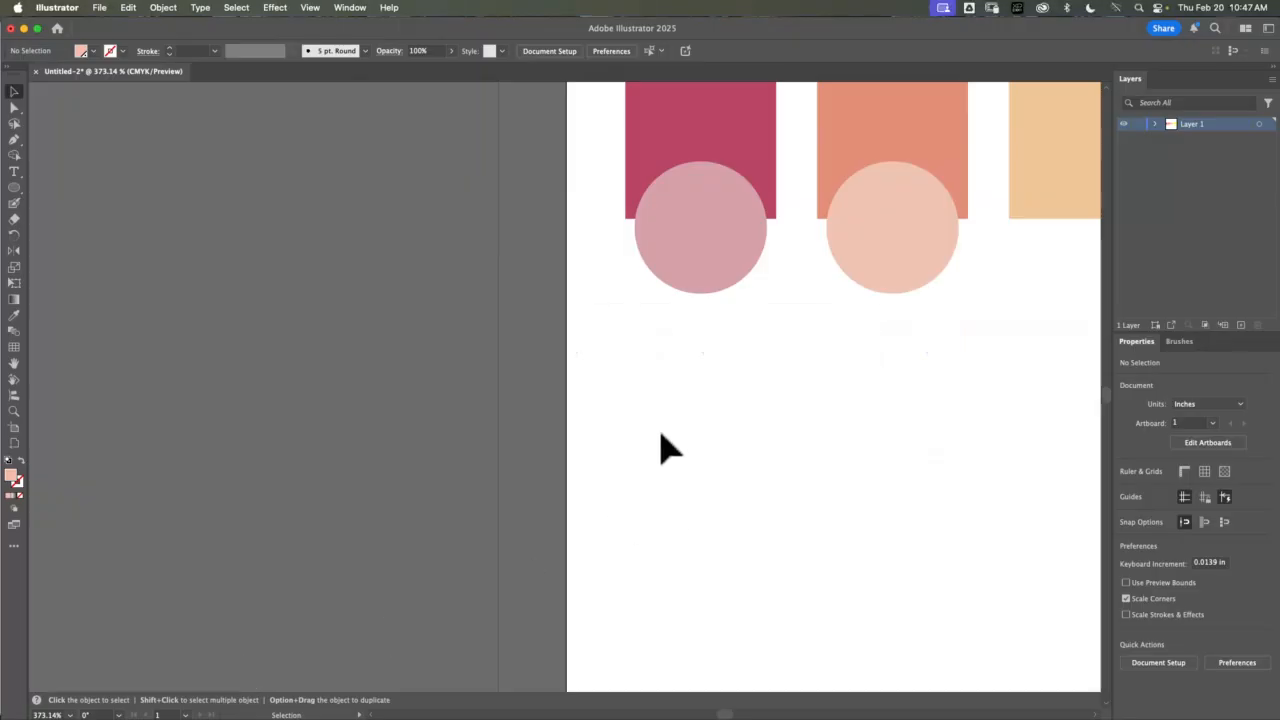
{"action": "left_click_drag", "start_coordinate": [878, 436], "coordinate": [449, 354]}
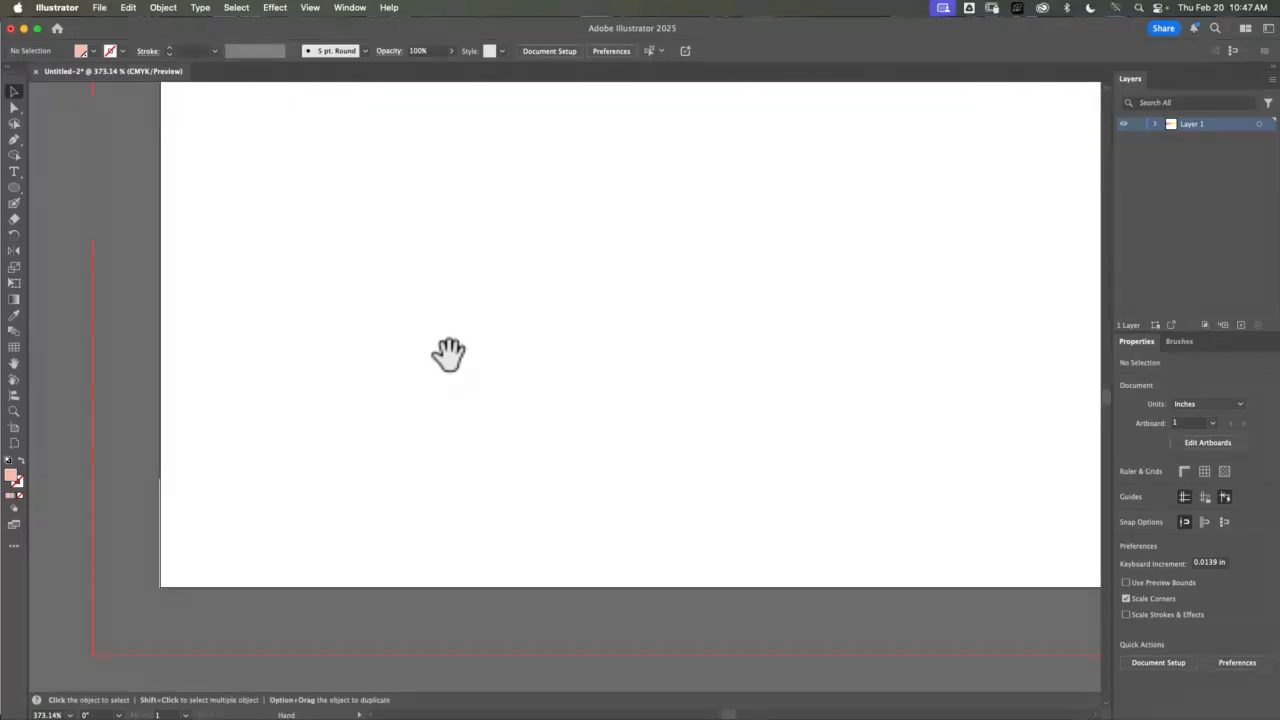
{"action": "left_click", "coordinate": [14, 188]}
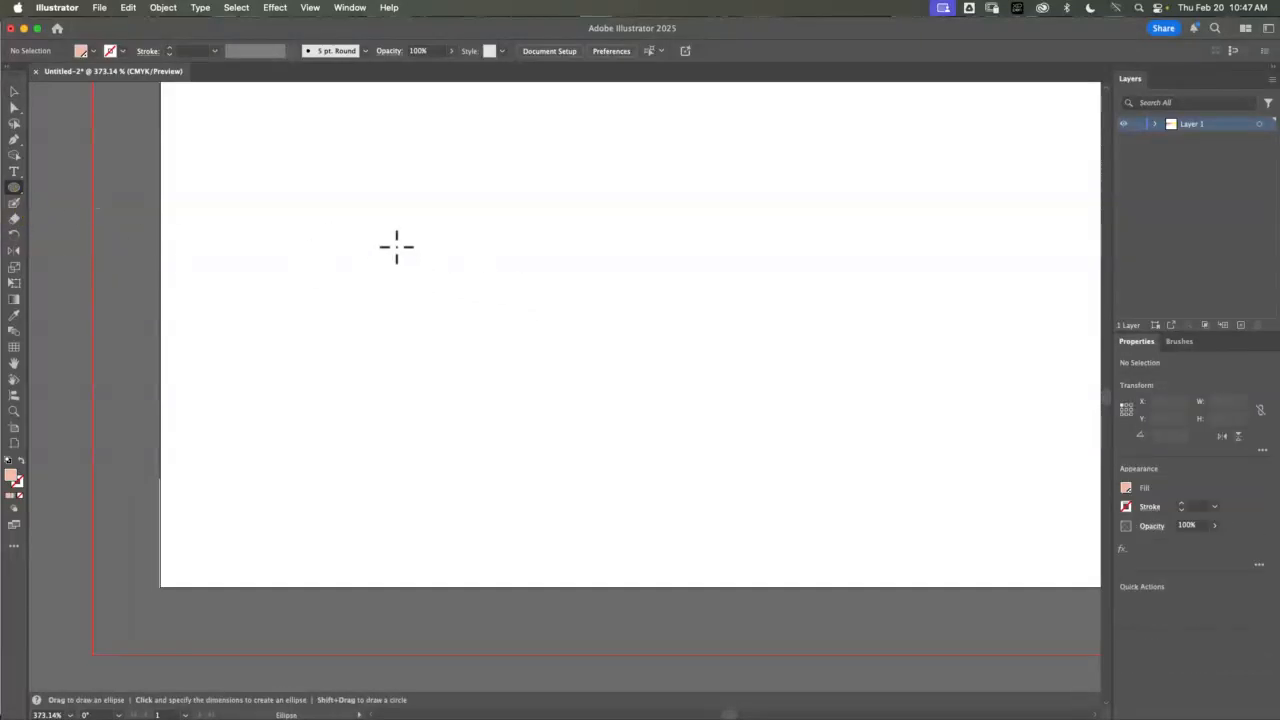
{"action": "left_click_drag", "start_coordinate": [391, 240], "coordinate": [595, 293]}
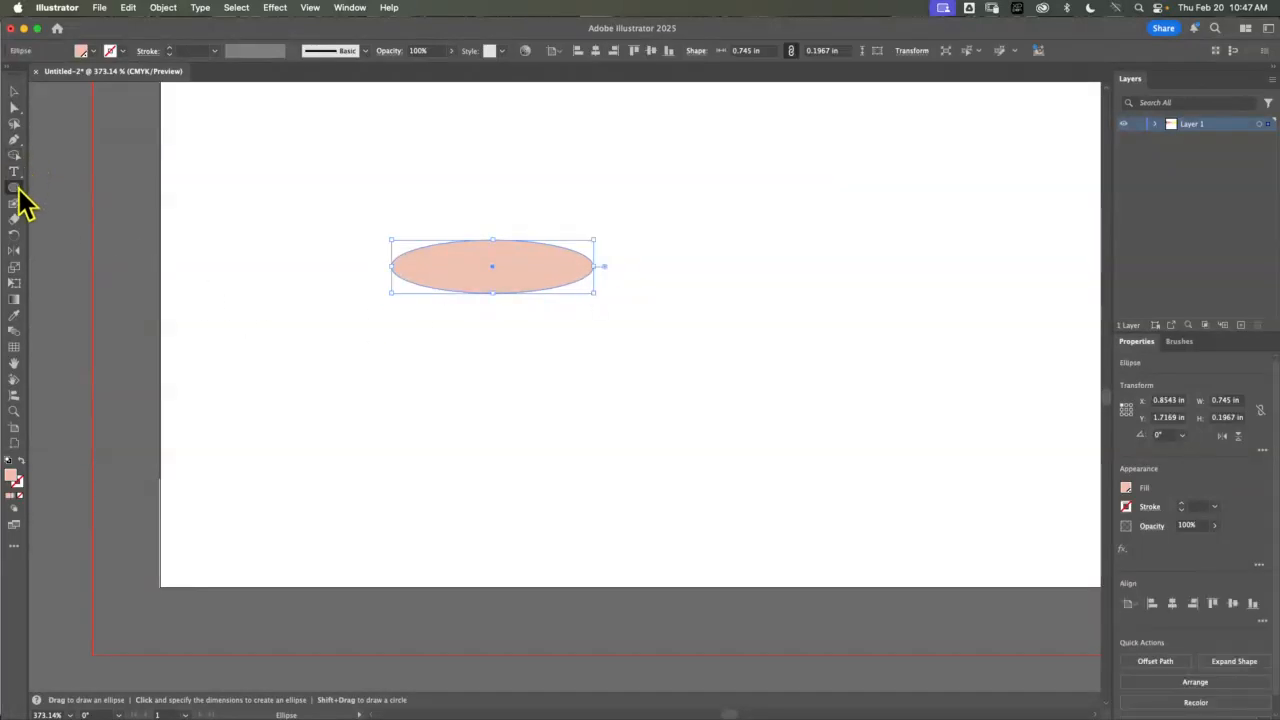
Draw a rounded cup body about 0.83 by 0.58 in with the Pen tool and move it up over the ellipse
{"action": "left_click", "coordinate": [14, 140]}
{"action": "left_click", "coordinate": [377, 272]}
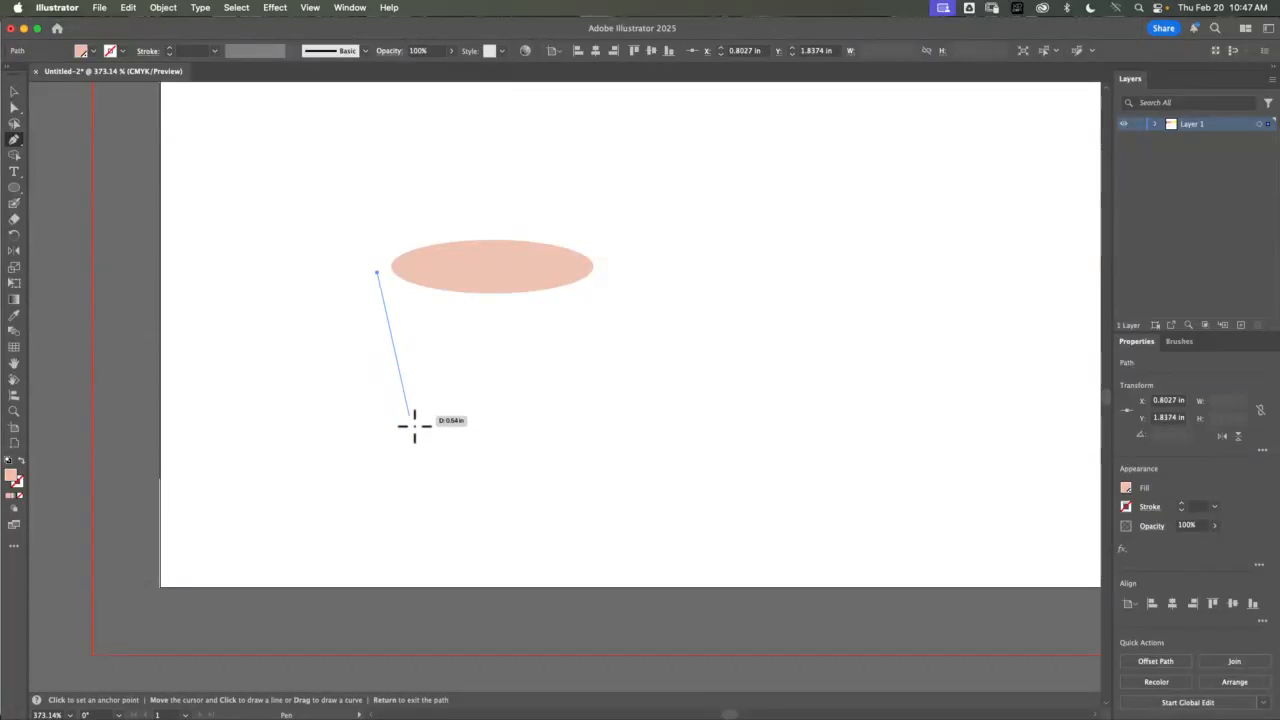
{"action": "left_click_drag", "start_coordinate": [432, 429], "coordinate": [510, 437]}
{"action": "left_click_drag", "start_coordinate": [593, 316], "coordinate": [615, 331]}
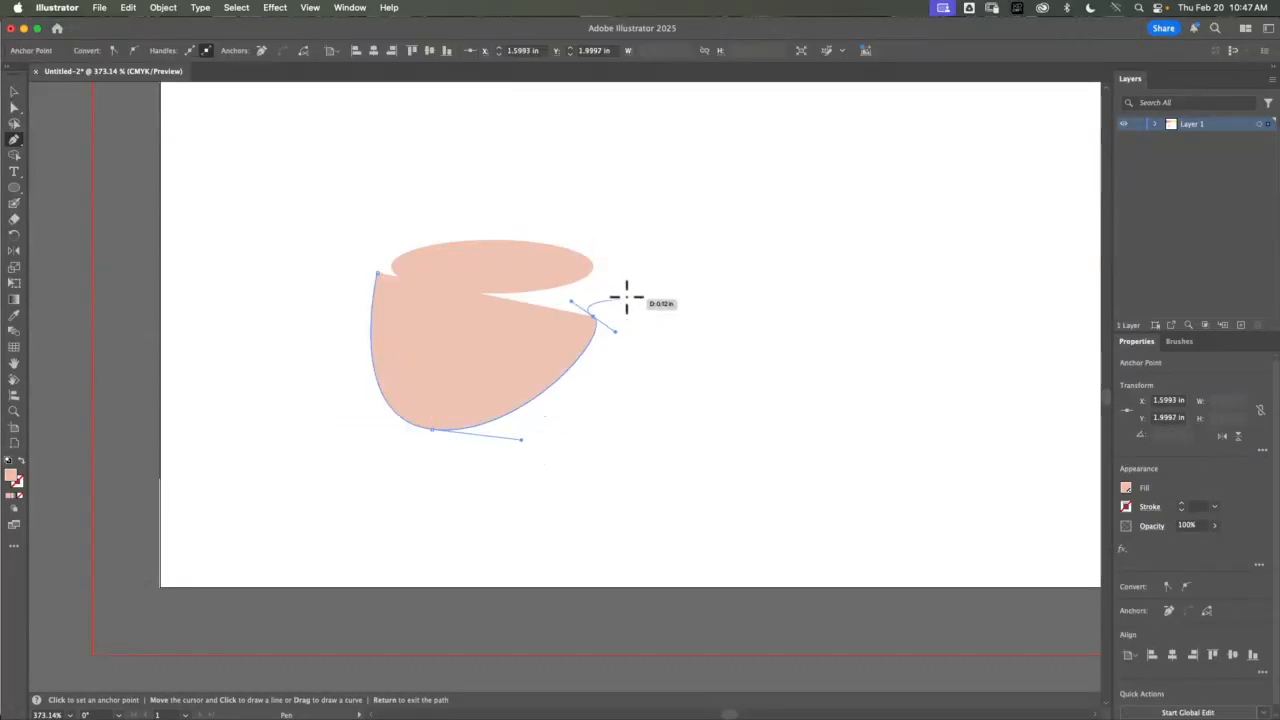
{"action": "left_click", "coordinate": [581, 294]}
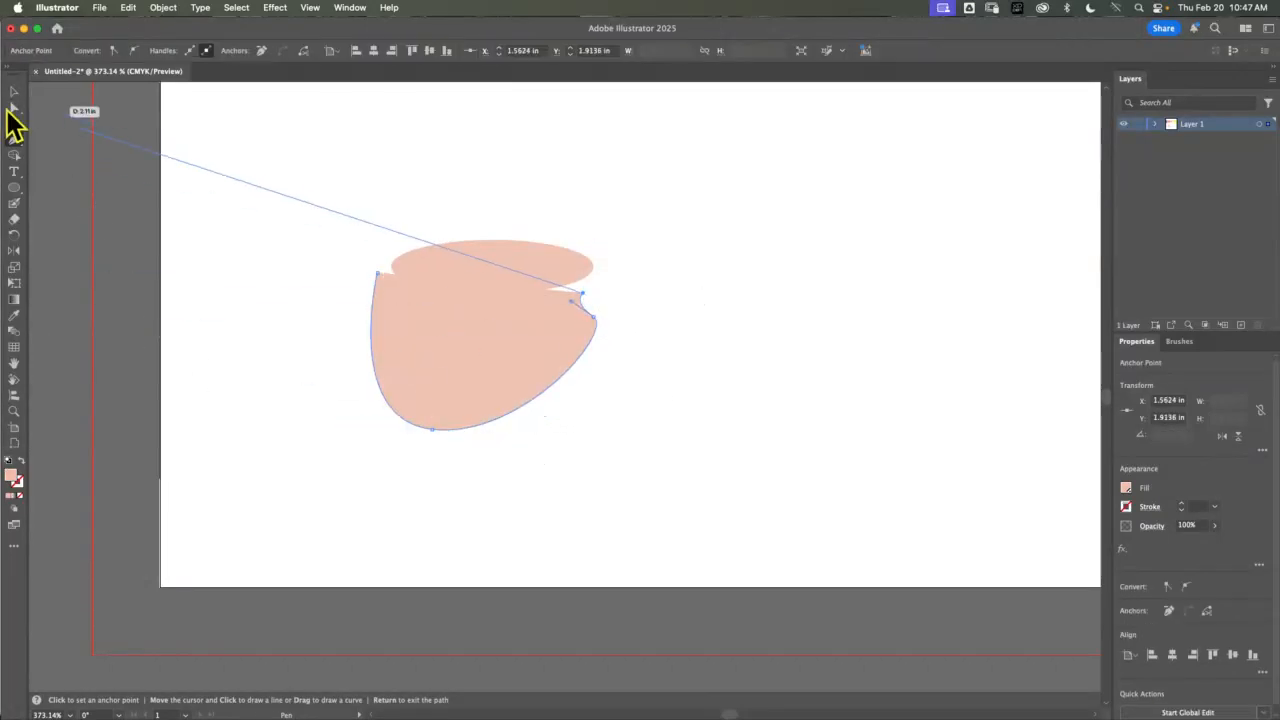
{"action": "left_click", "coordinate": [14, 91]}
{"action": "mouse_move", "coordinate": [523, 409]}
{"action": "left_mouse_down"}
{"action": "mouse_move", "coordinate": [534, 357]}
{"action": "mouse_move", "coordinate": [518, 362]}
{"action": "left_mouse_up"}
Draw a four-point handle about 0.27 by 0.29 in with the Pen tool and move it against the cup's side
{"action": "left_click", "coordinate": [14, 140]}
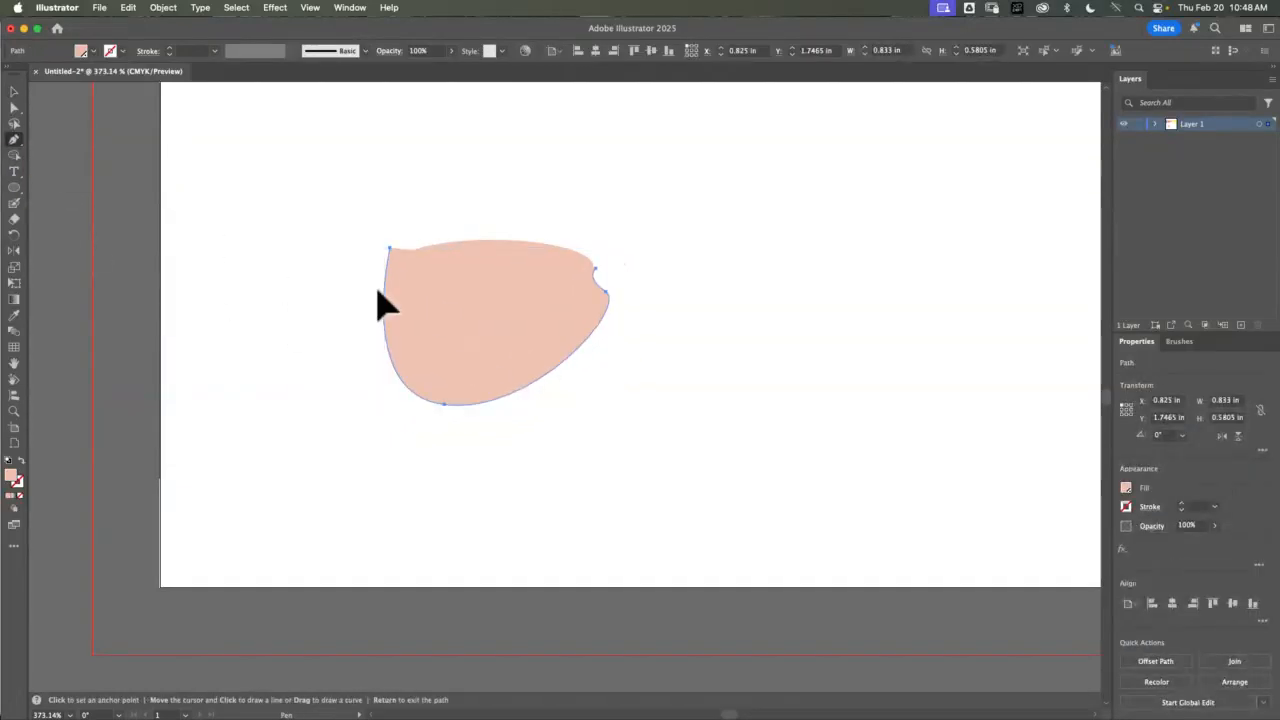
{"action": "left_click", "coordinate": [372, 289]}
{"action": "left_click", "coordinate": [305, 311]}
{"action": "left_click", "coordinate": [320, 366]}
{"action": "left_click", "coordinate": [373, 358]}
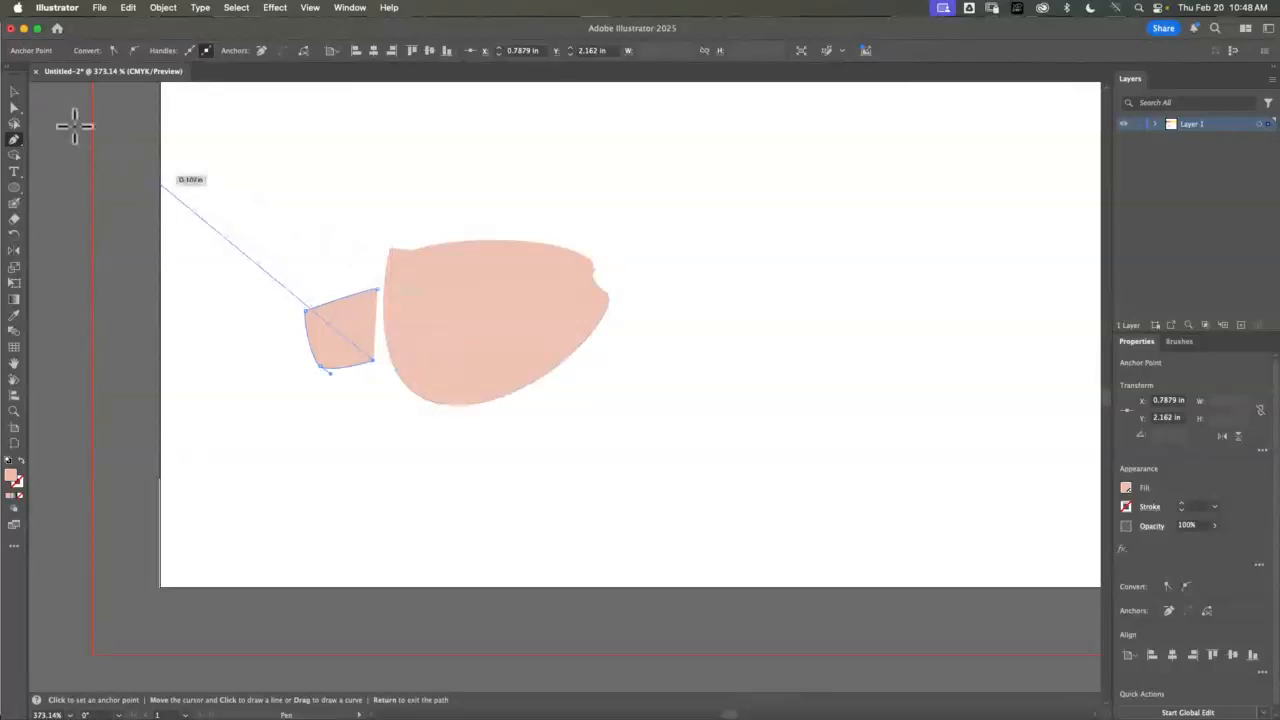
{"action": "left_click", "coordinate": [14, 91]}
{"action": "left_click", "coordinate": [309, 291]}
{"action": "left_click_drag", "start_coordinate": [365, 345], "coordinate": [391, 349]}
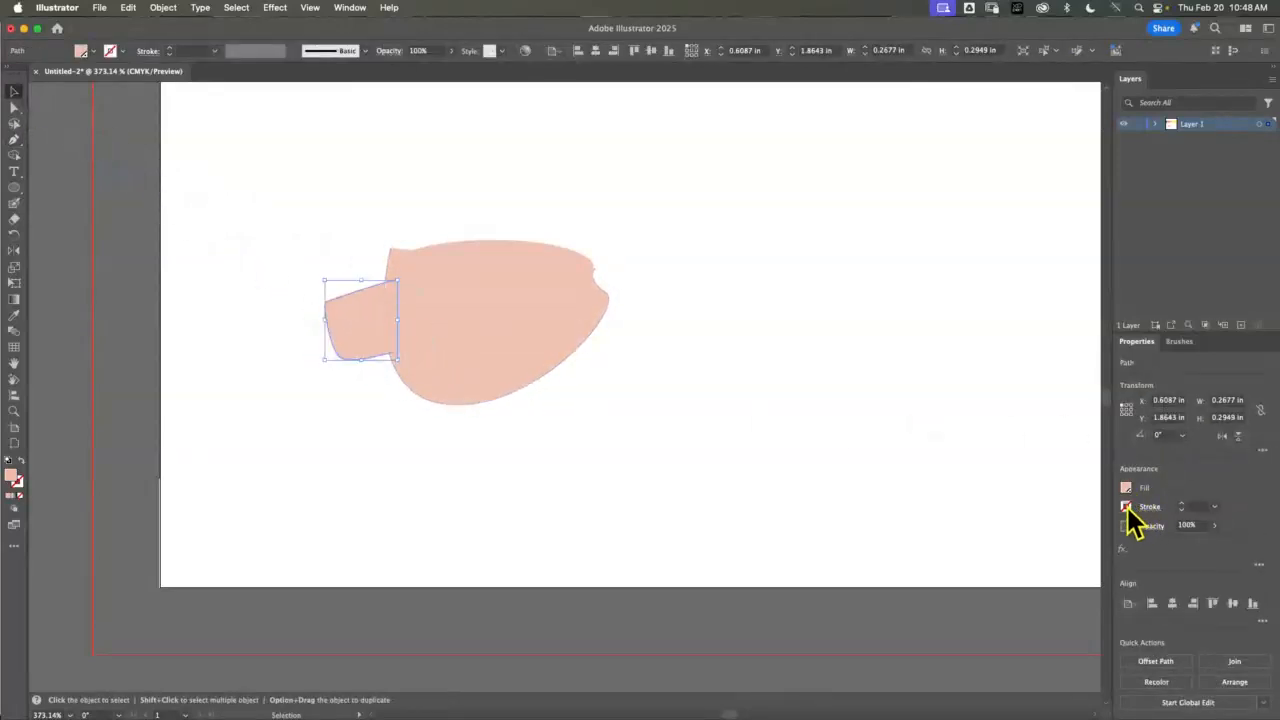
Give the handle an Icon Orange stroke, remove its fill and set the stroke weight to 6 pt
{"action": "left_click", "coordinate": [1126, 507]}
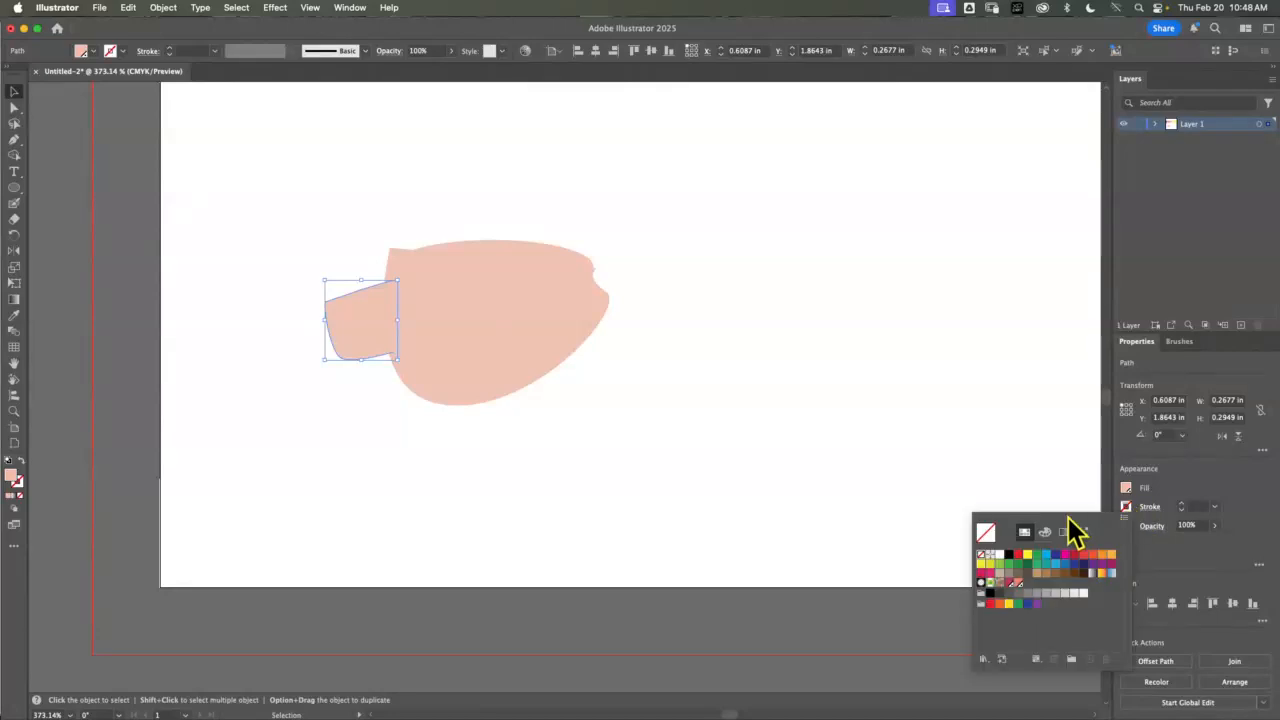
{"action": "left_click", "coordinate": [1017, 583]}
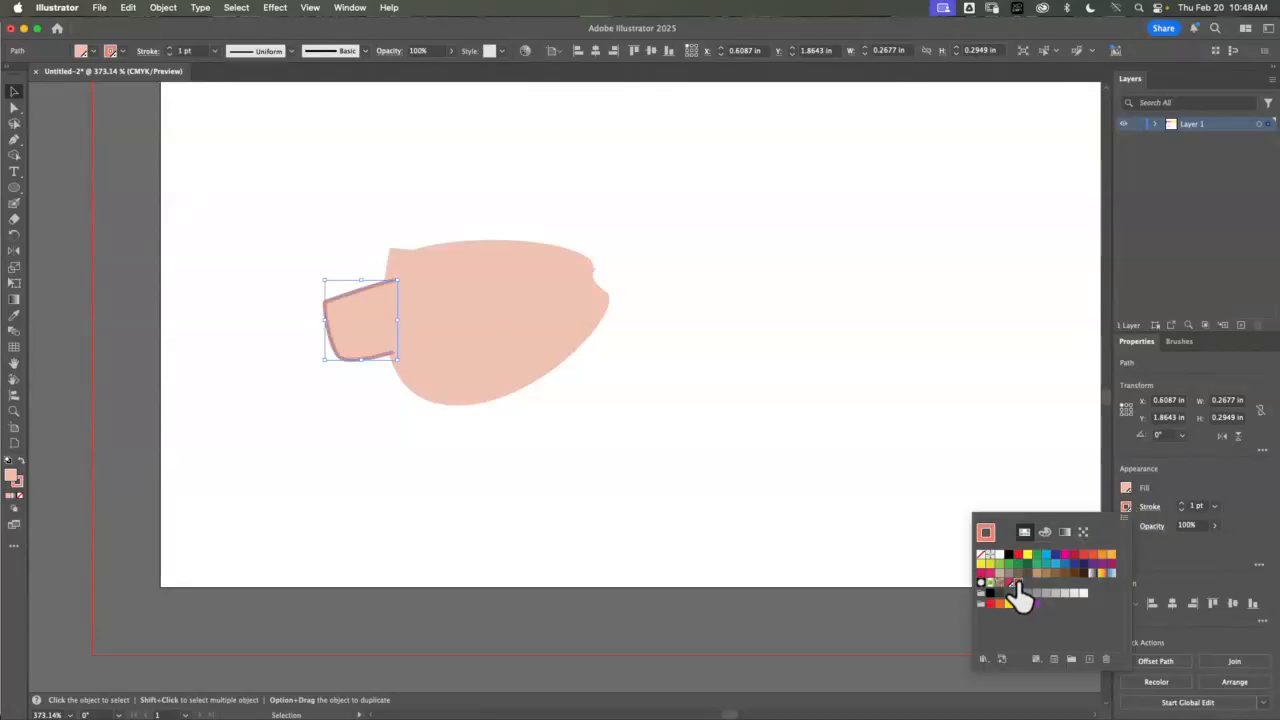
{"action": "left_click", "coordinate": [1130, 488]}
{"action": "left_click", "coordinate": [1128, 489]}
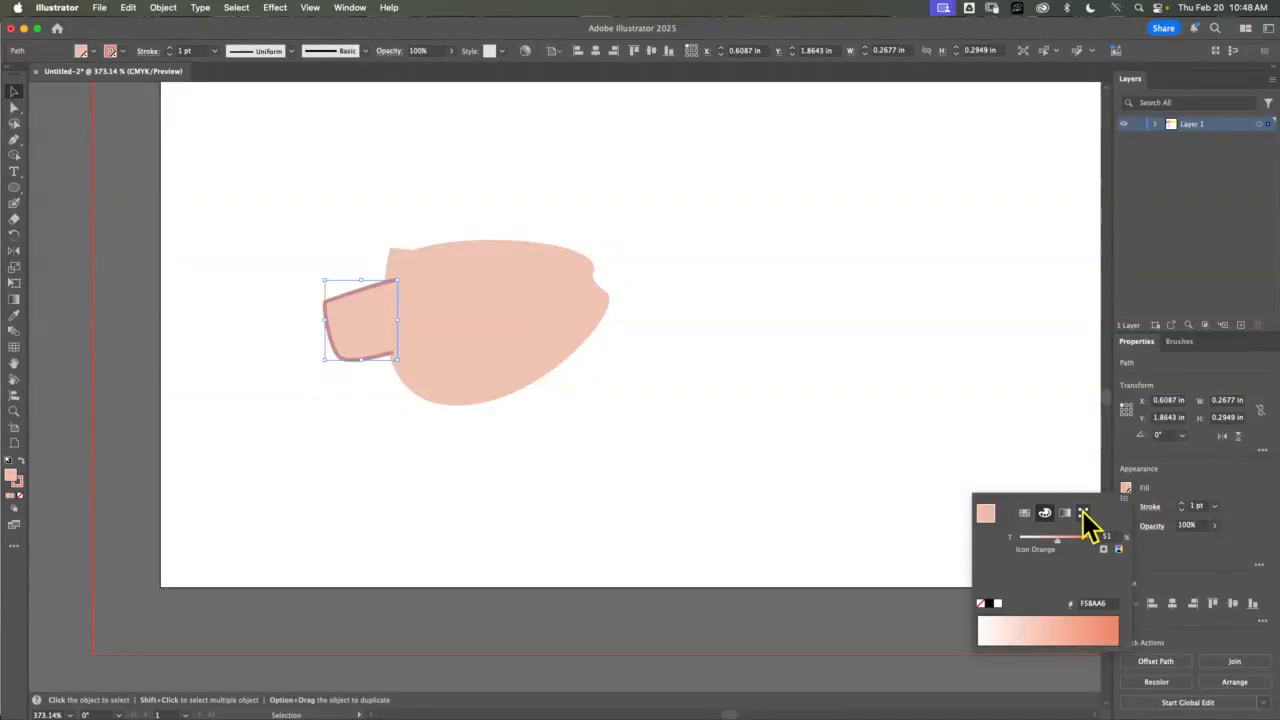
{"action": "left_click", "coordinate": [981, 604]}
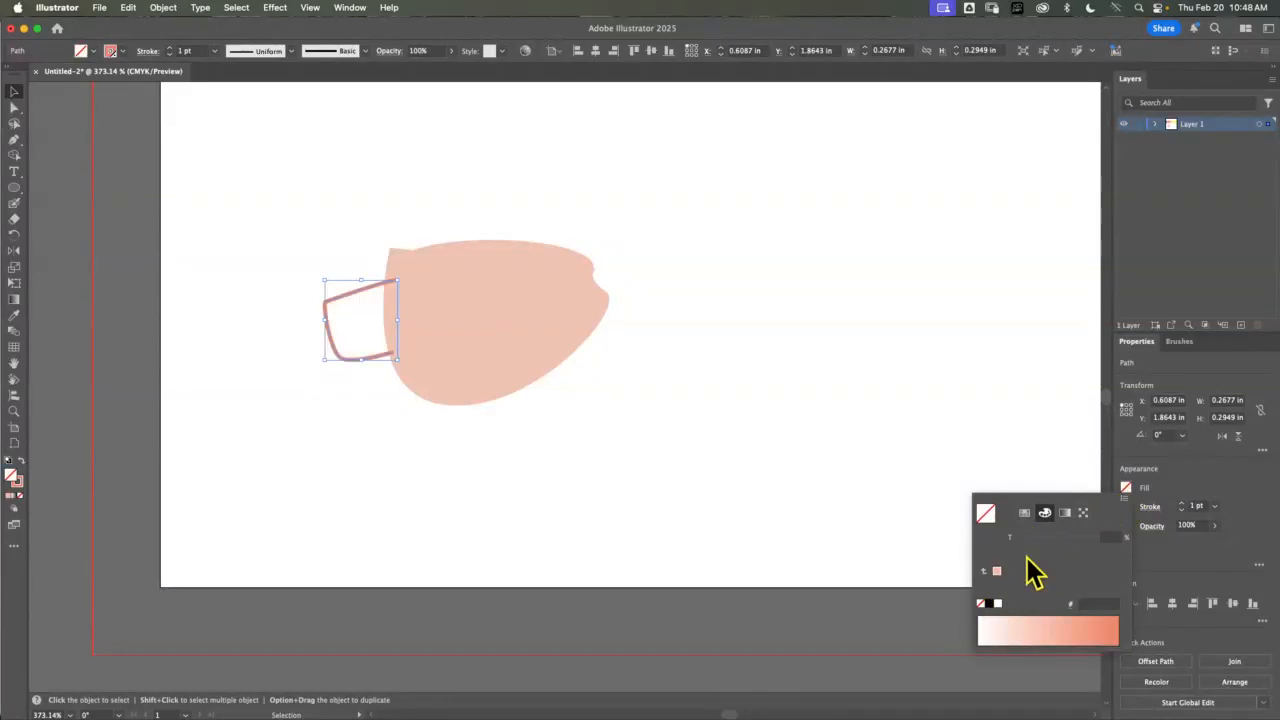
{"action": "left_click", "coordinate": [1182, 503]}
{"action": "left_click", "coordinate": [1182, 503]}
{"action": "left_click", "coordinate": [1182, 503]}
{"action": "left_click", "coordinate": [1182, 503]}
{"action": "left_click", "coordinate": [1182, 503]}
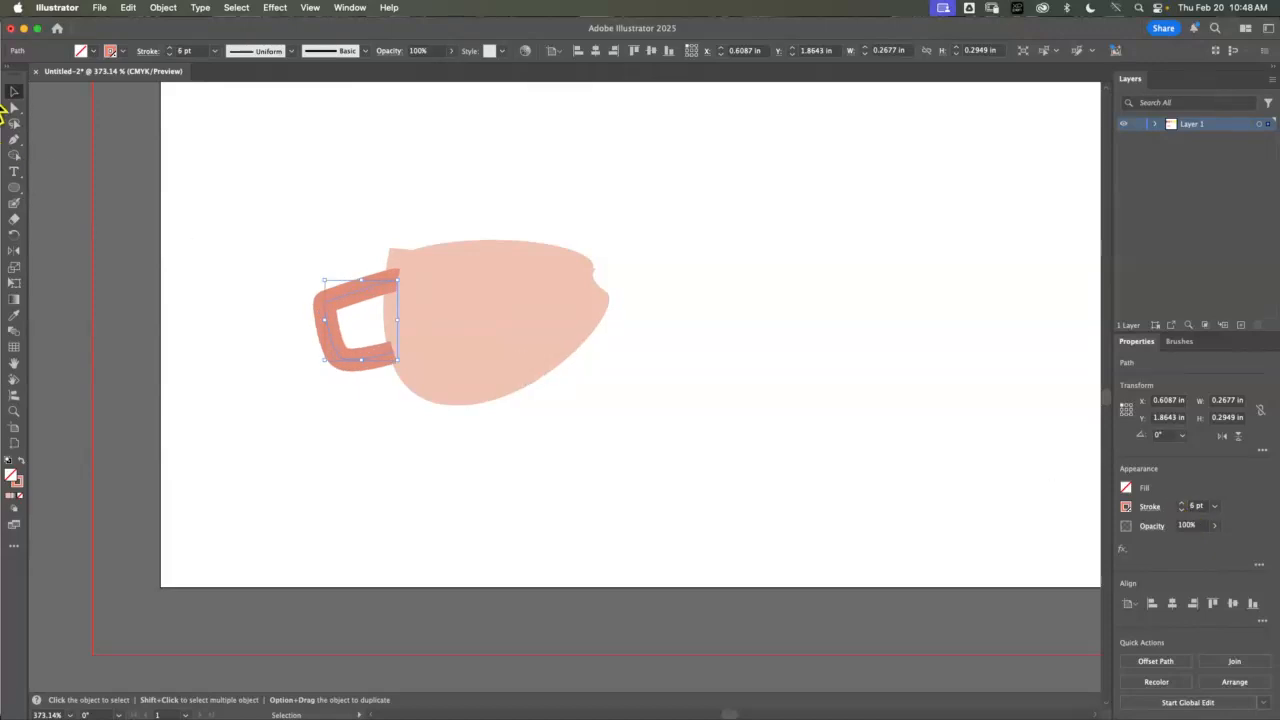
Delete the whole cup sketch, including the rim, body and handle
{"action": "left_click", "coordinate": [82, 114]}
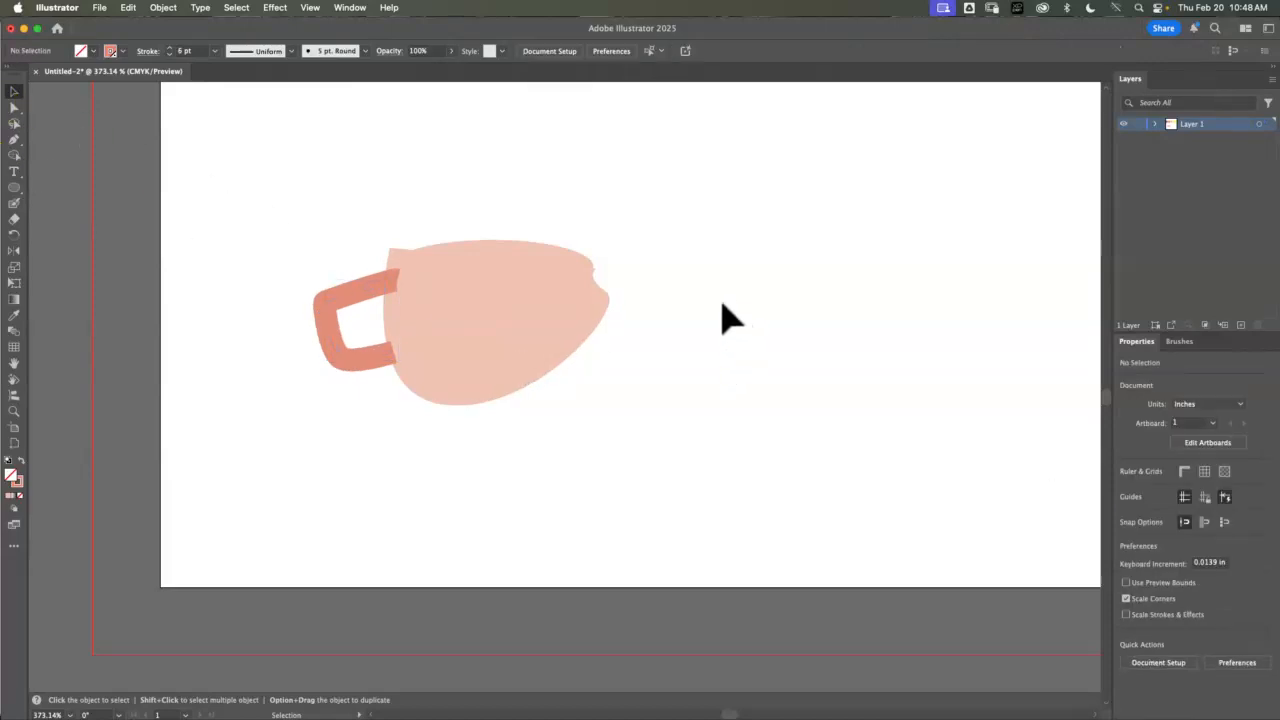
{"action": "left_click_drag", "start_coordinate": [665, 300], "coordinate": [343, 429]}
{"action": "key", "text": "Delete"}
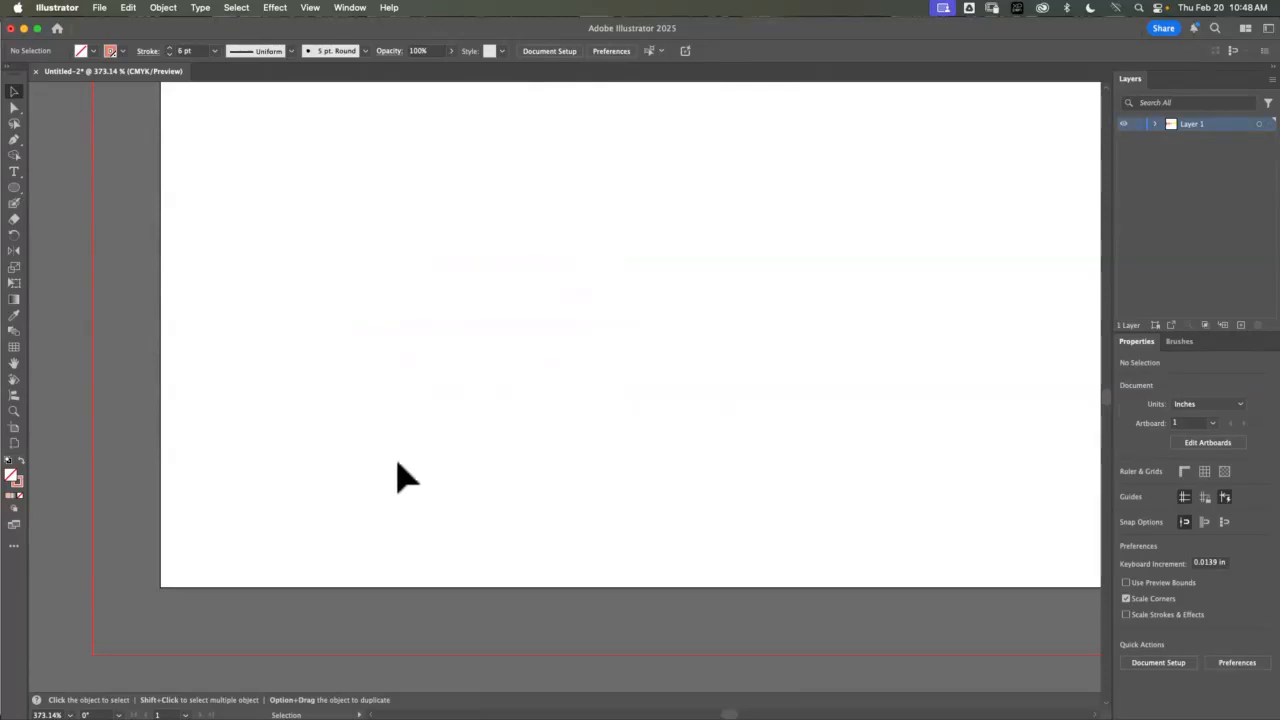
Switch to Chrome and search Google for "coffee cup" in the blank tab
{"action": "mouse_move", "coordinate": [394, 715]}
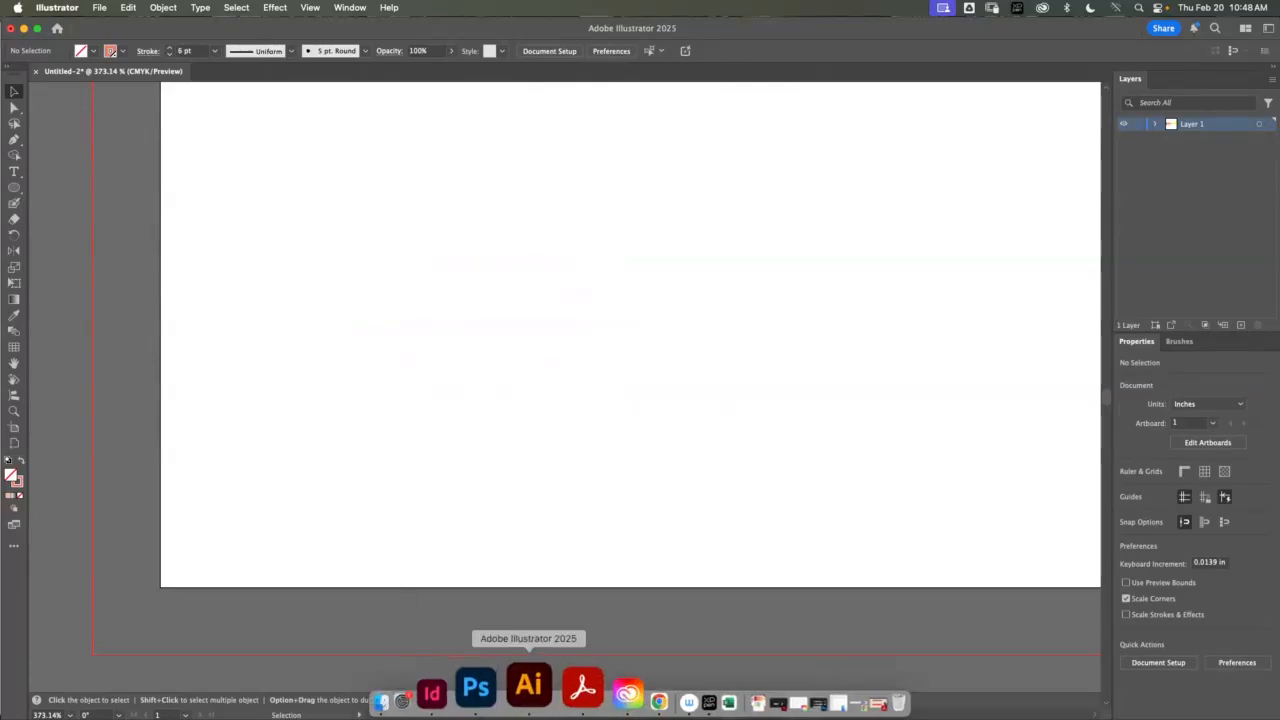
{"action": "left_click", "coordinate": [598, 697]}
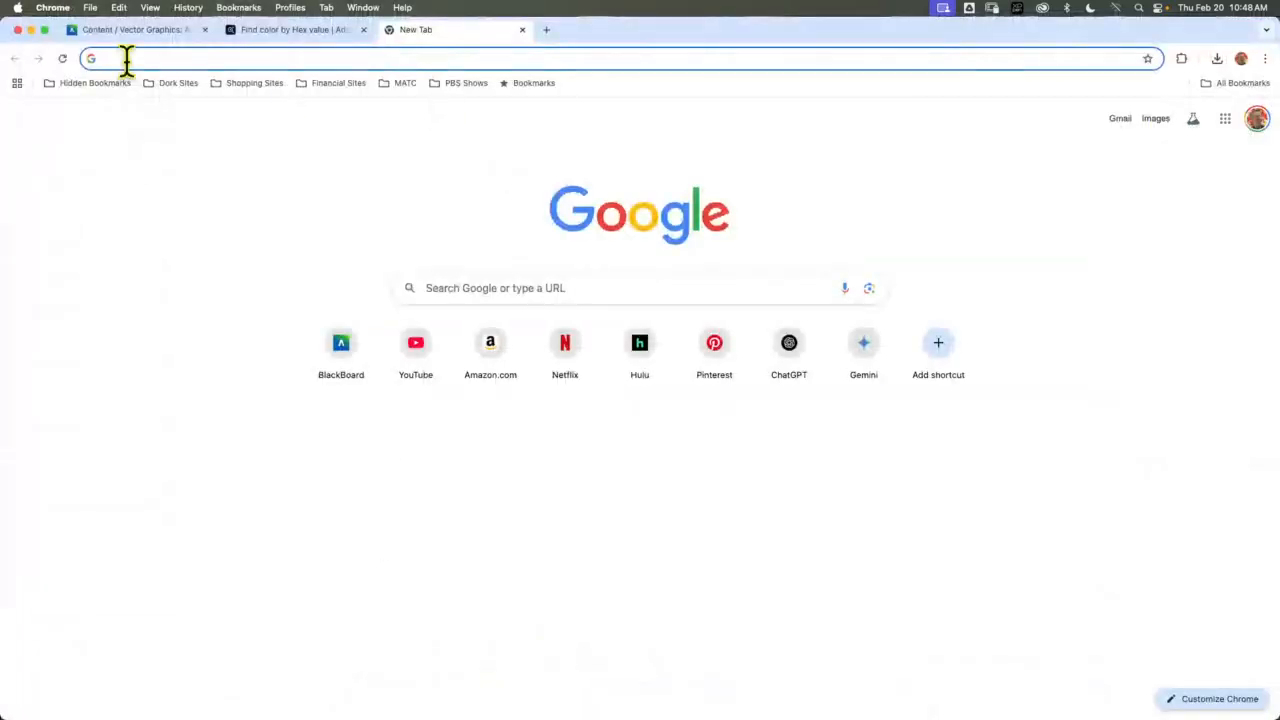
{"action": "left_click", "coordinate": [125, 59]}
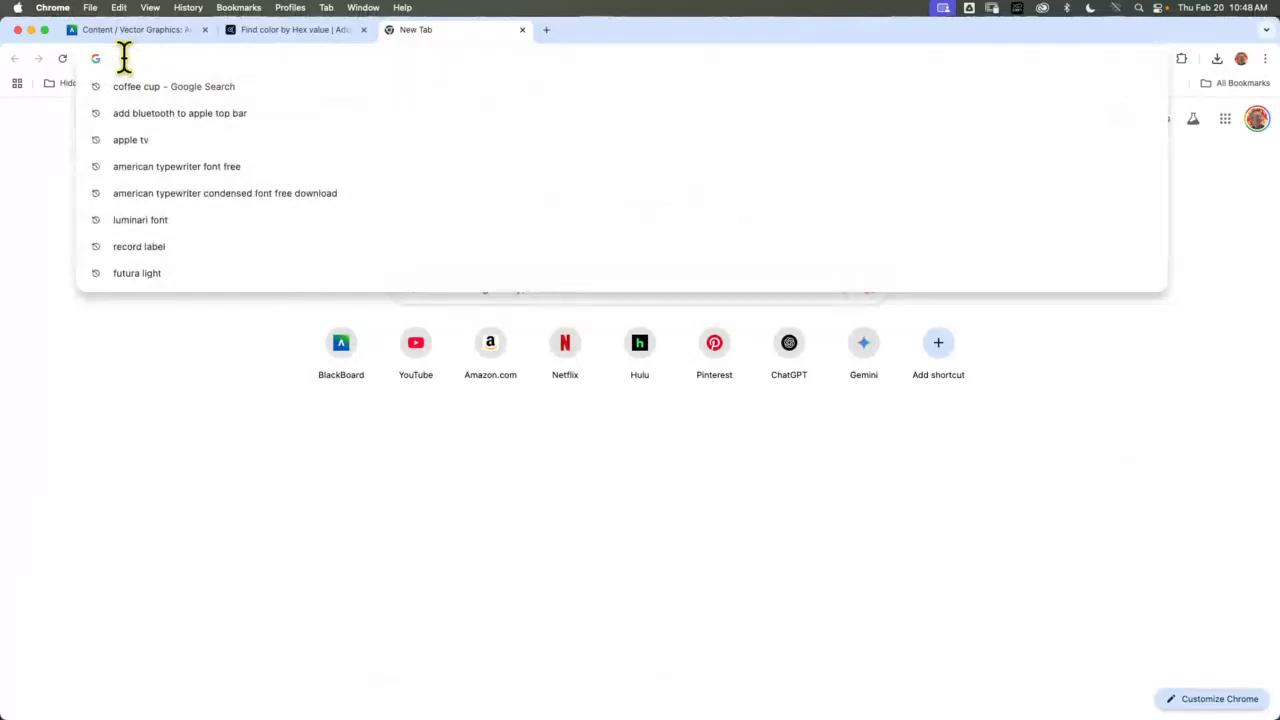
{"action": "type", "text": "co"}
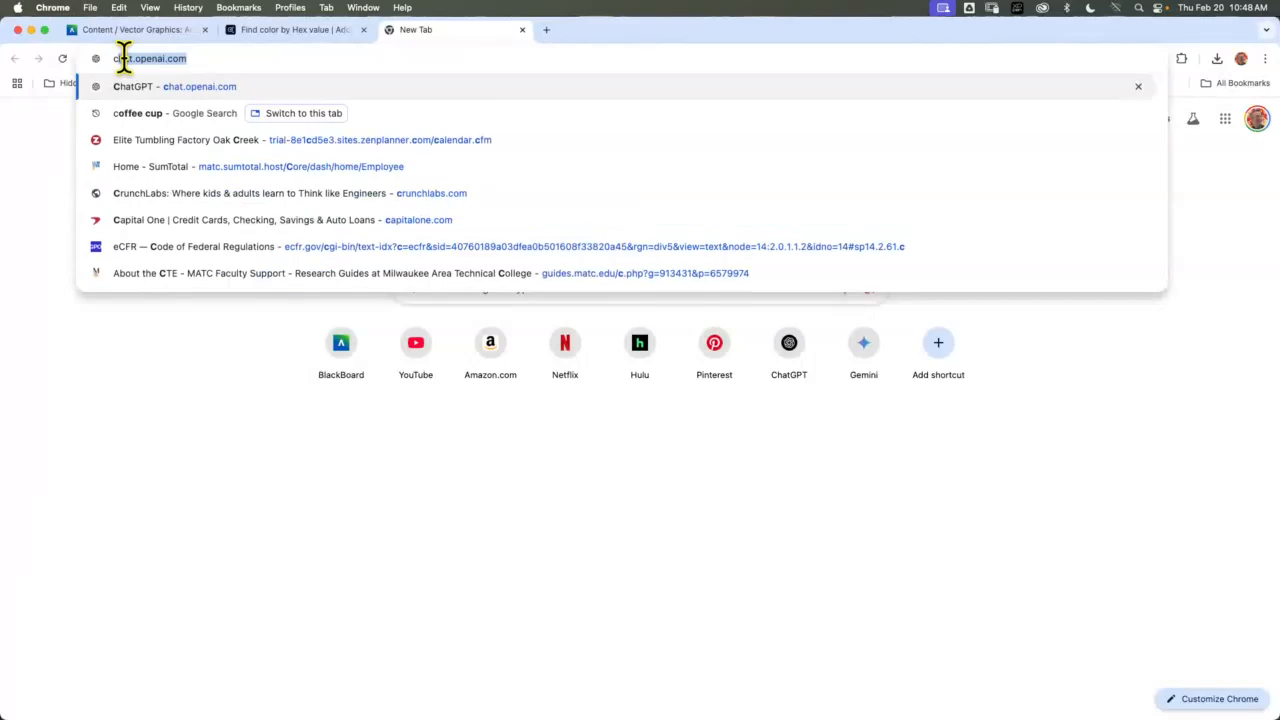
{"action": "type", "text": "ffee cup"}
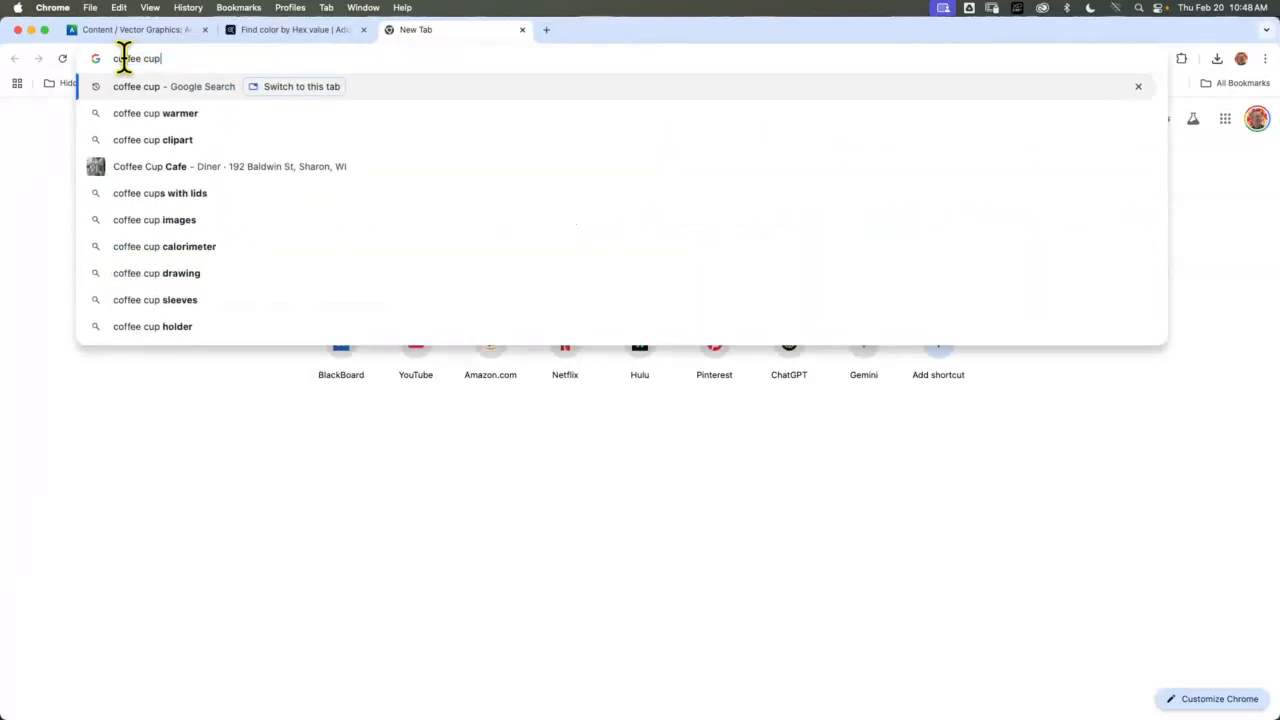
{"action": "key", "text": "Return"}
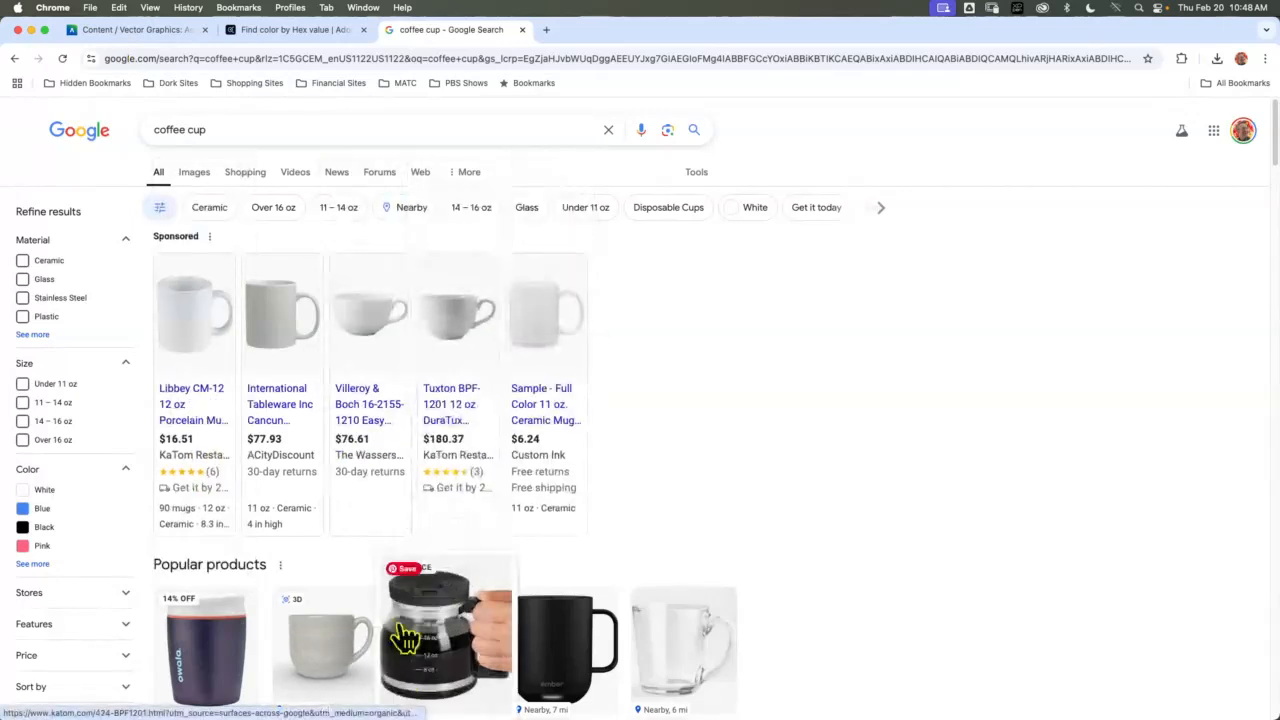
Save the Tuxton cappuccino cup product image to the Desktop as 424-bpf1201 and return to Illustrator
{"action": "left_click", "coordinate": [483, 330]}
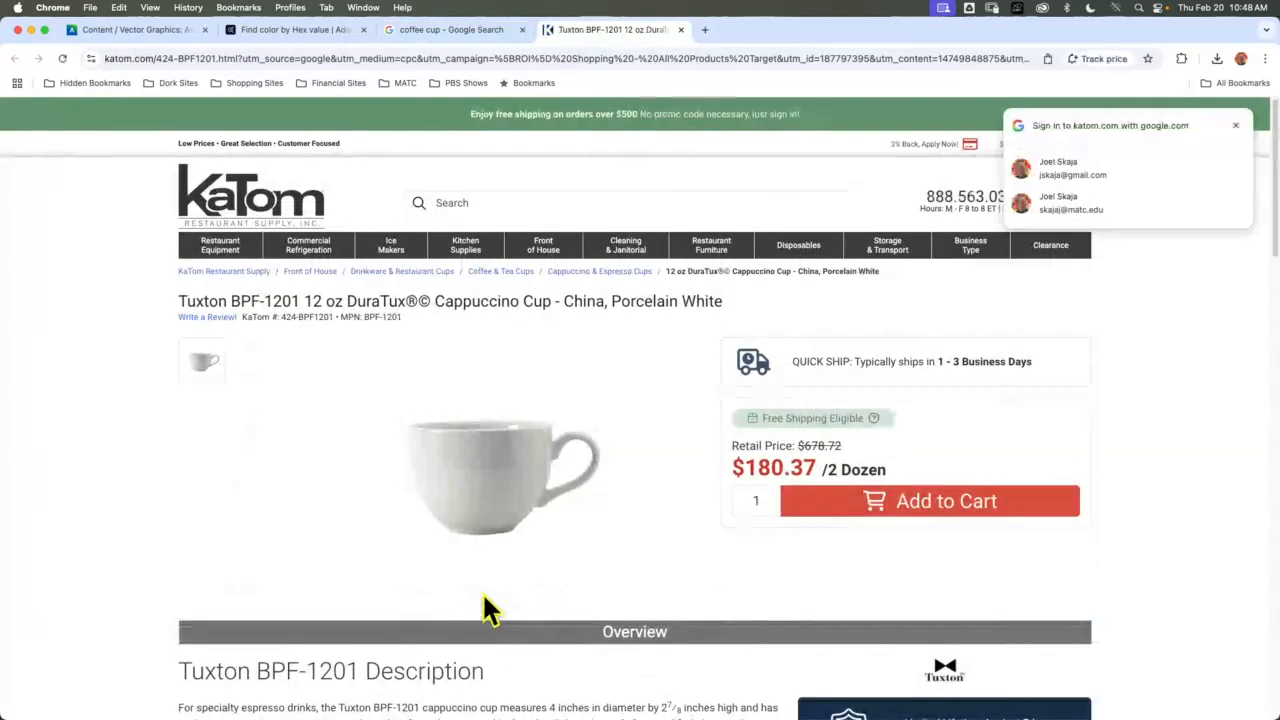
{"action": "right_click", "coordinate": [485, 458]}
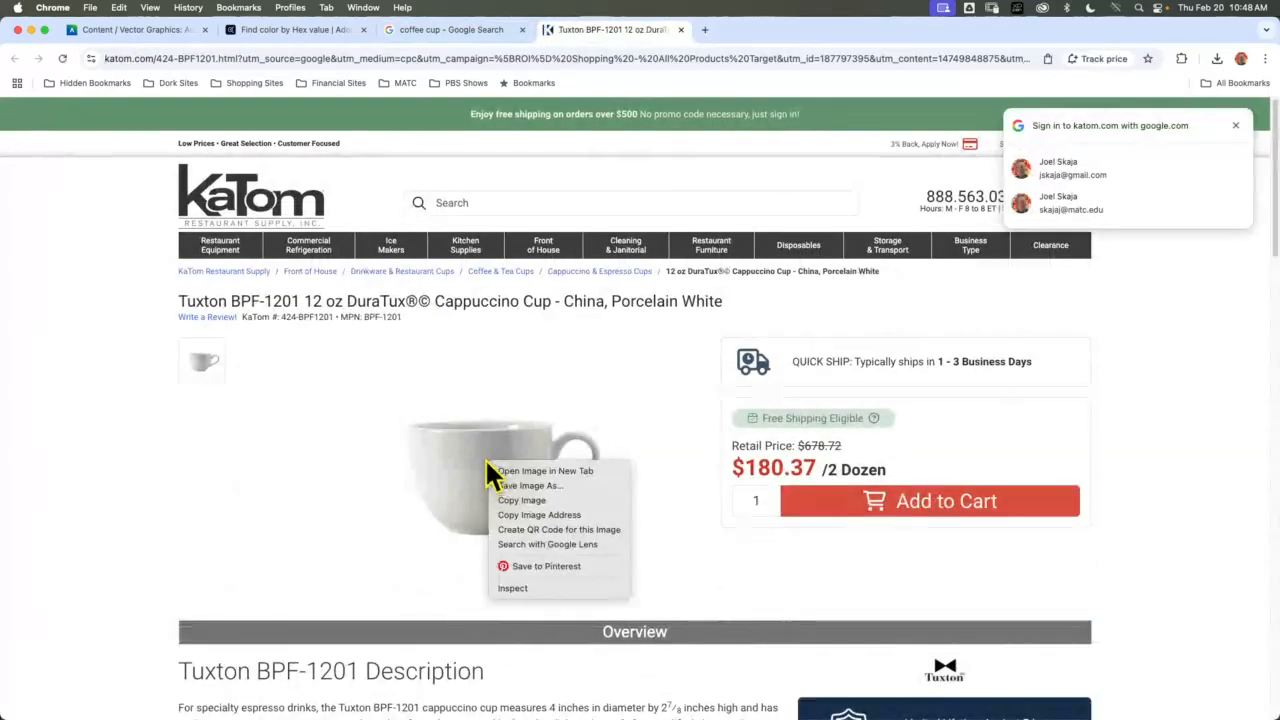
{"action": "left_click", "coordinate": [532, 484]}
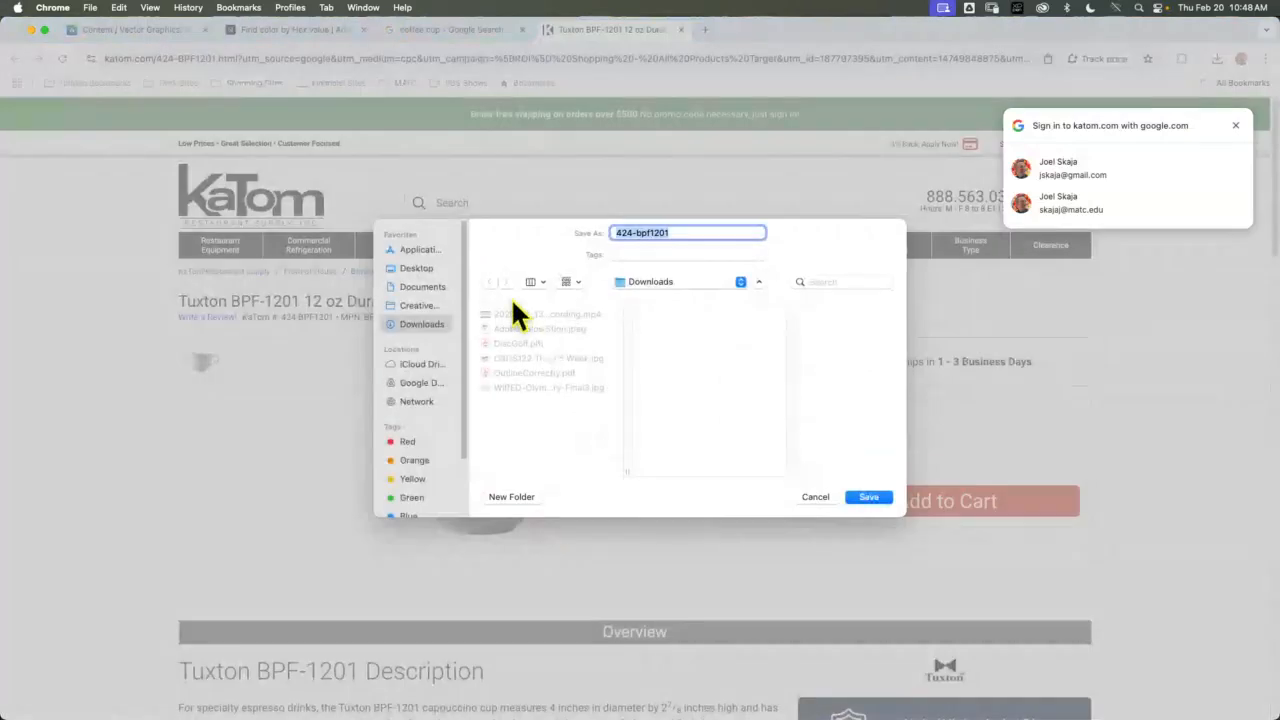
{"action": "left_click", "coordinate": [416, 269]}
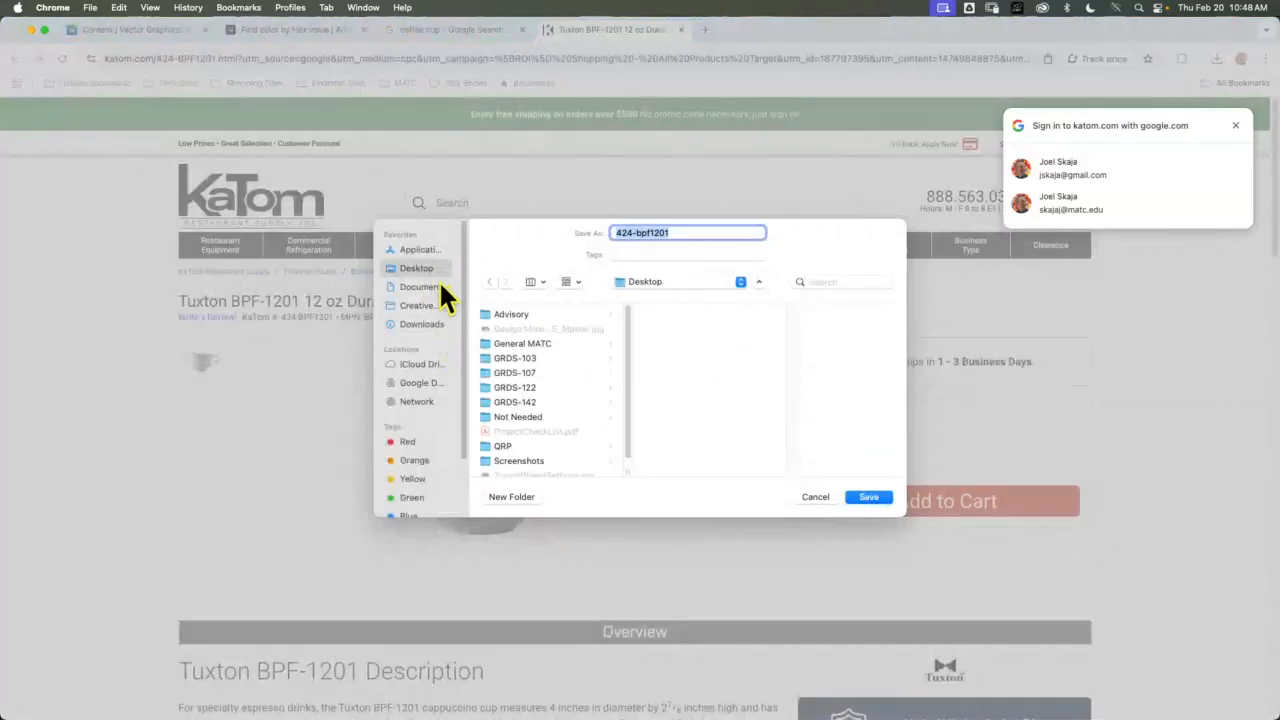
{"action": "left_click", "coordinate": [869, 496]}
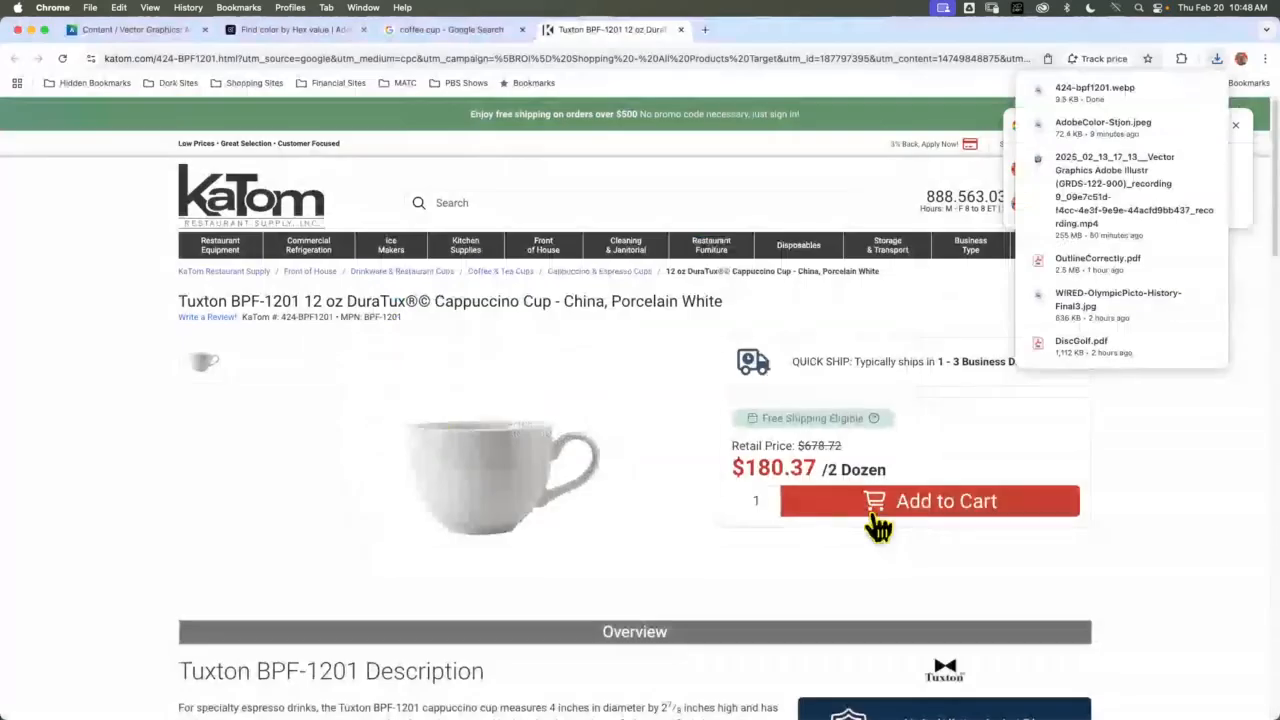
{"action": "left_click", "coordinate": [31, 30]}
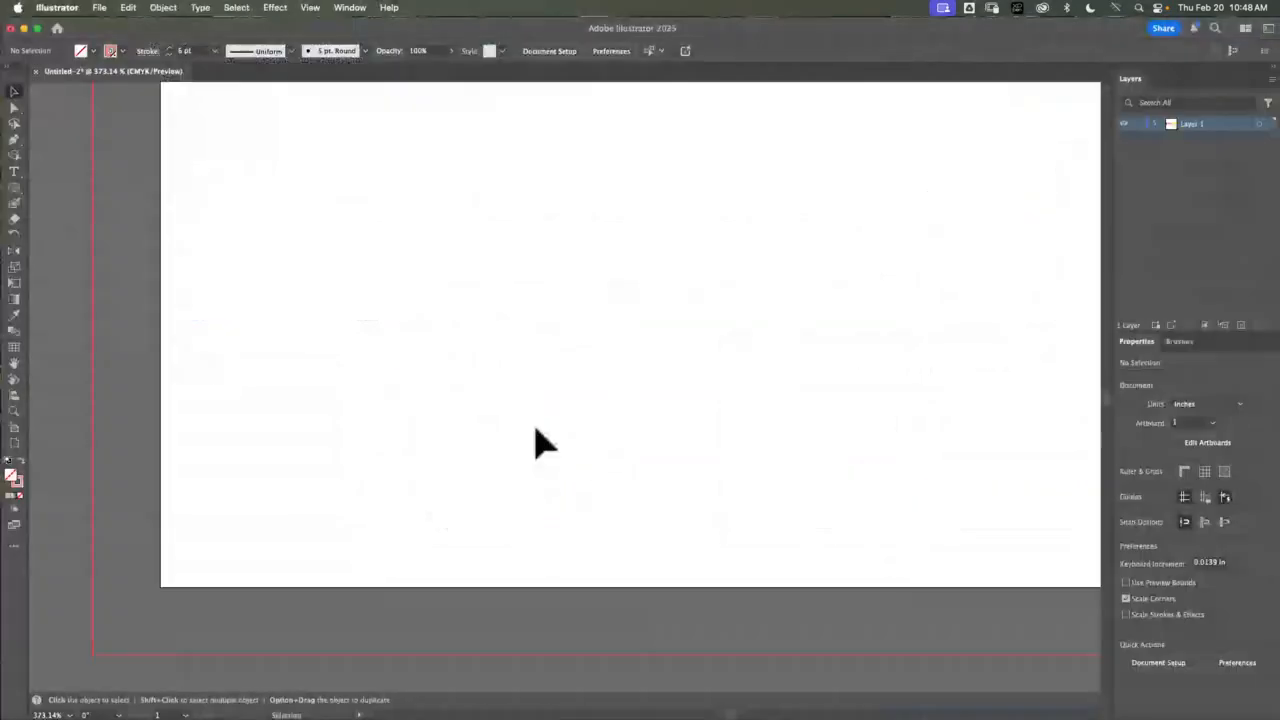
Lock Layer 1 and add a new layer beneath it for the reference photo
{"action": "left_click", "coordinate": [1137, 123]}
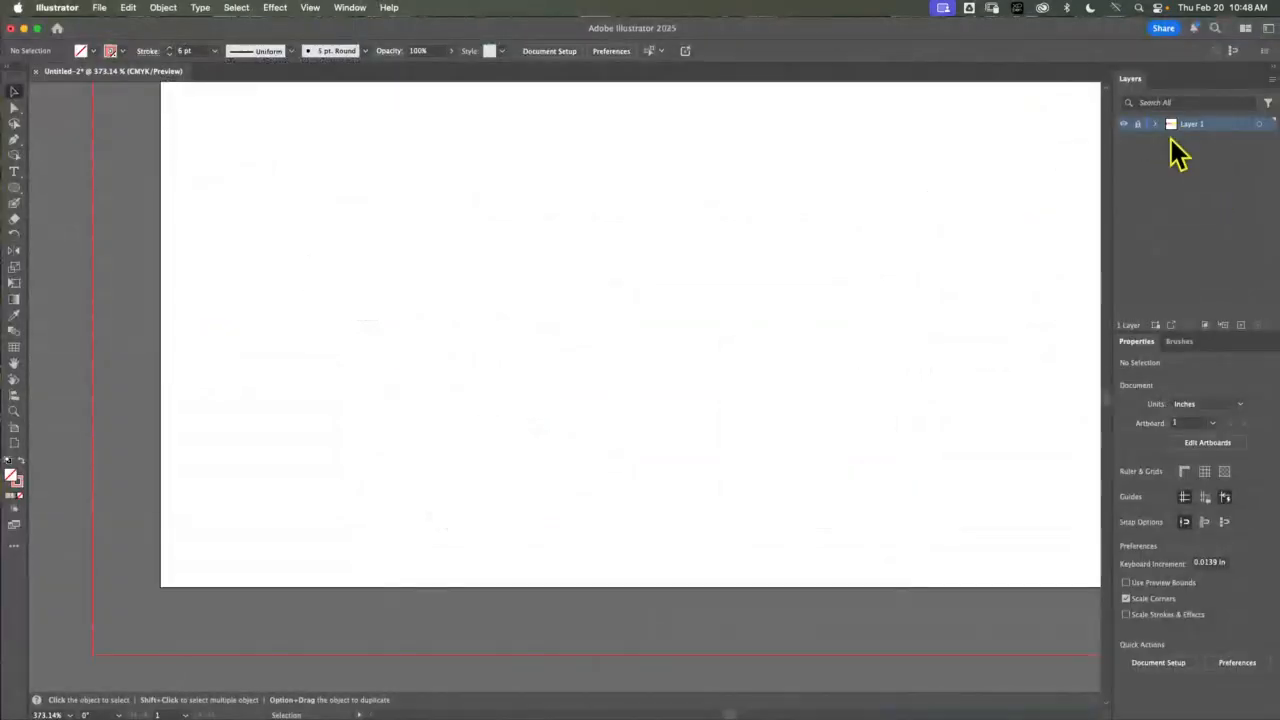
{"action": "left_click", "coordinate": [1240, 325]}
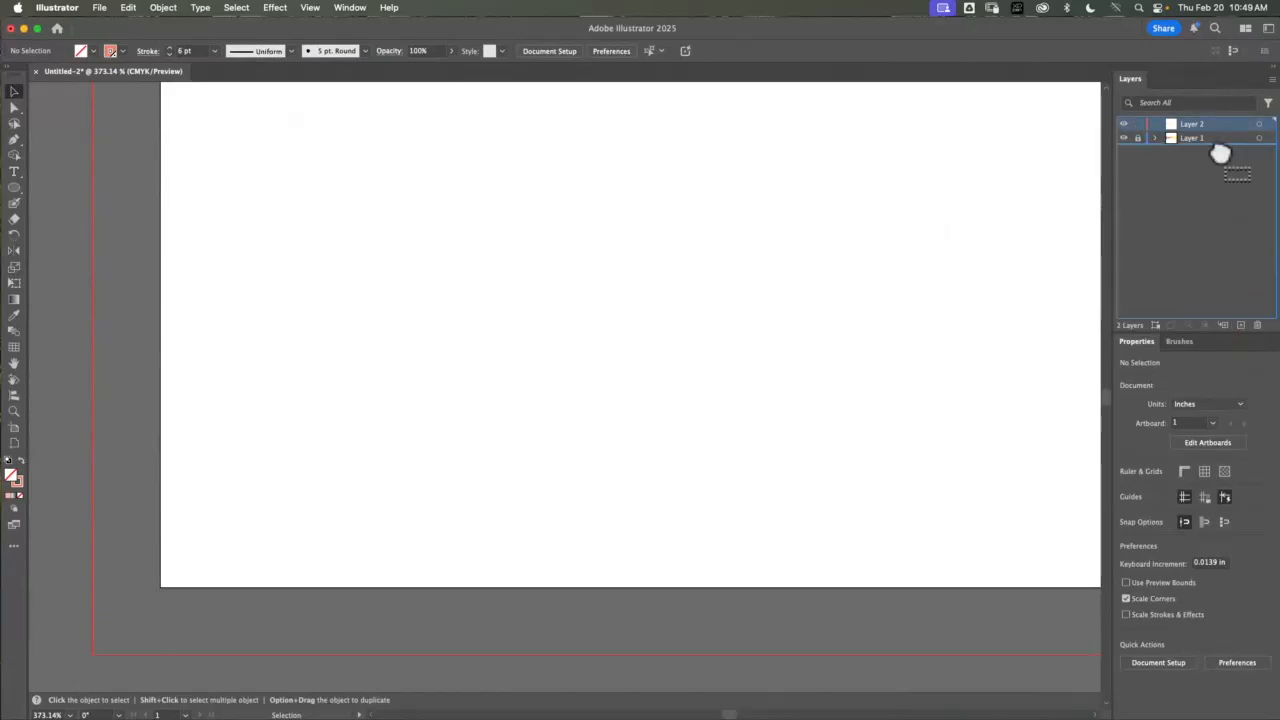
Place the linked image 424-bpf1201.webp from the Desktop onto Layer 2
{"action": "left_click", "coordinate": [98, 10]}
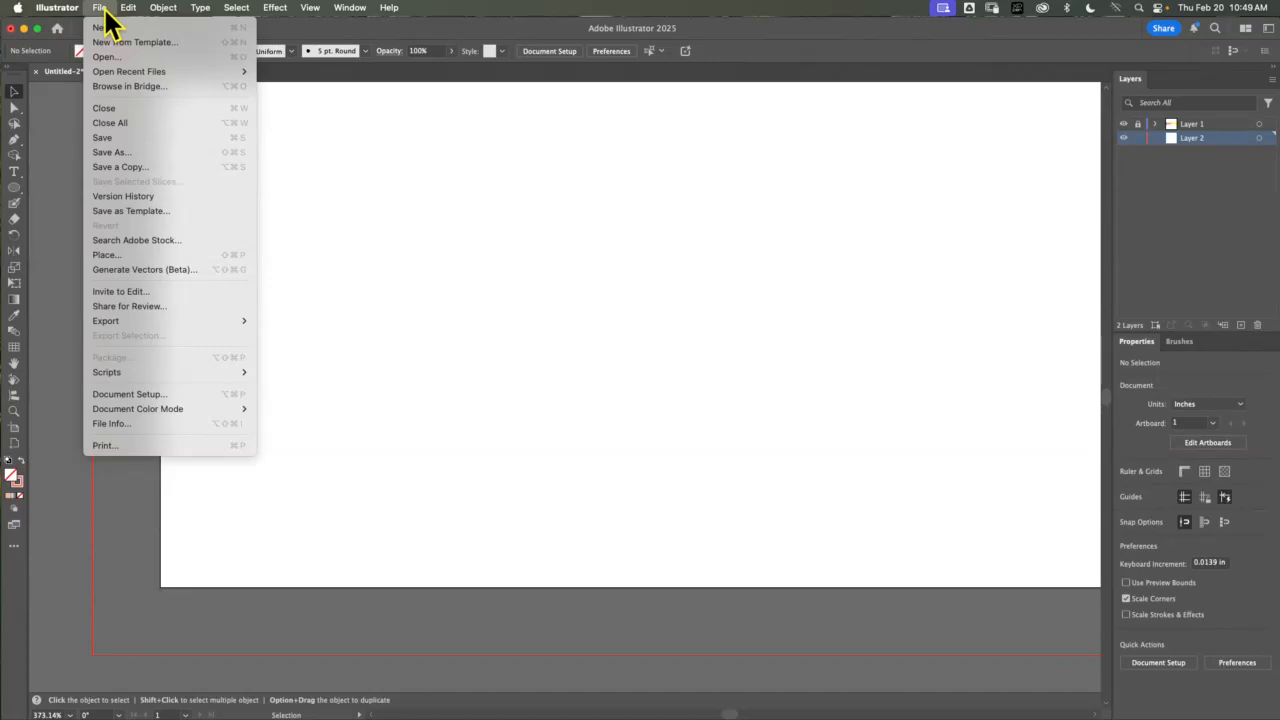
{"action": "left_click", "coordinate": [143, 254]}
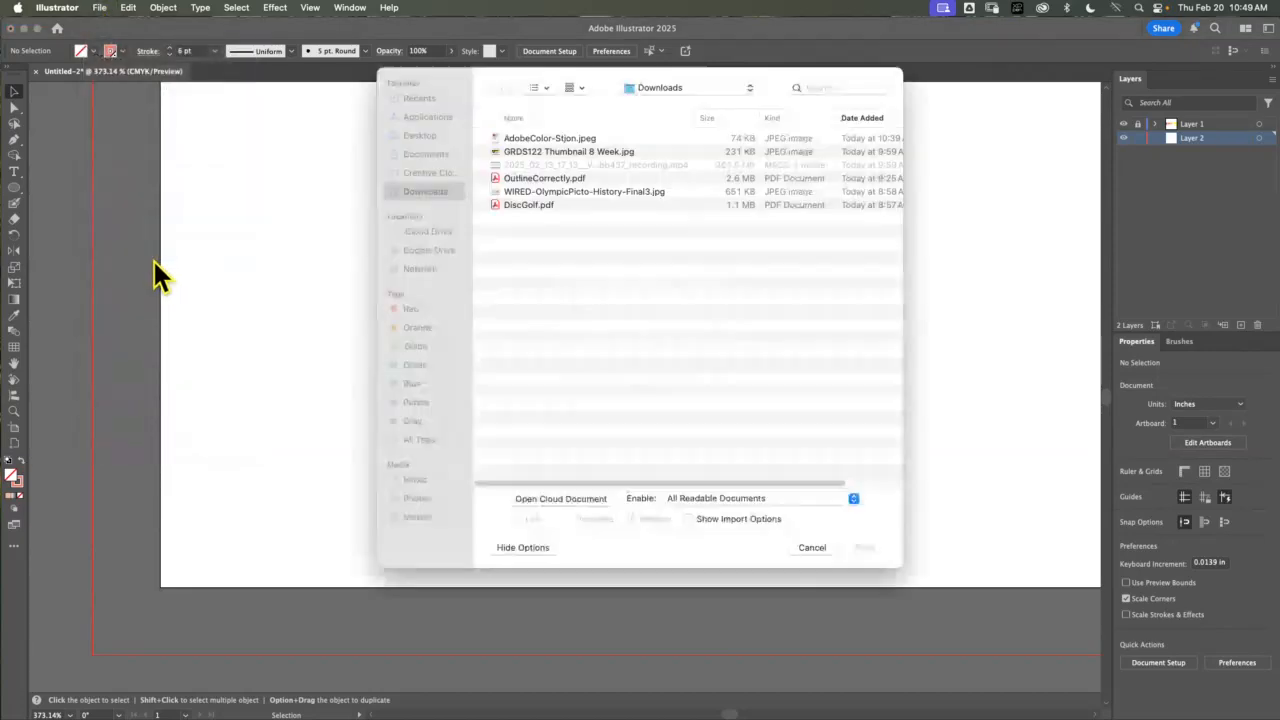
{"action": "left_click", "coordinate": [440, 135]}
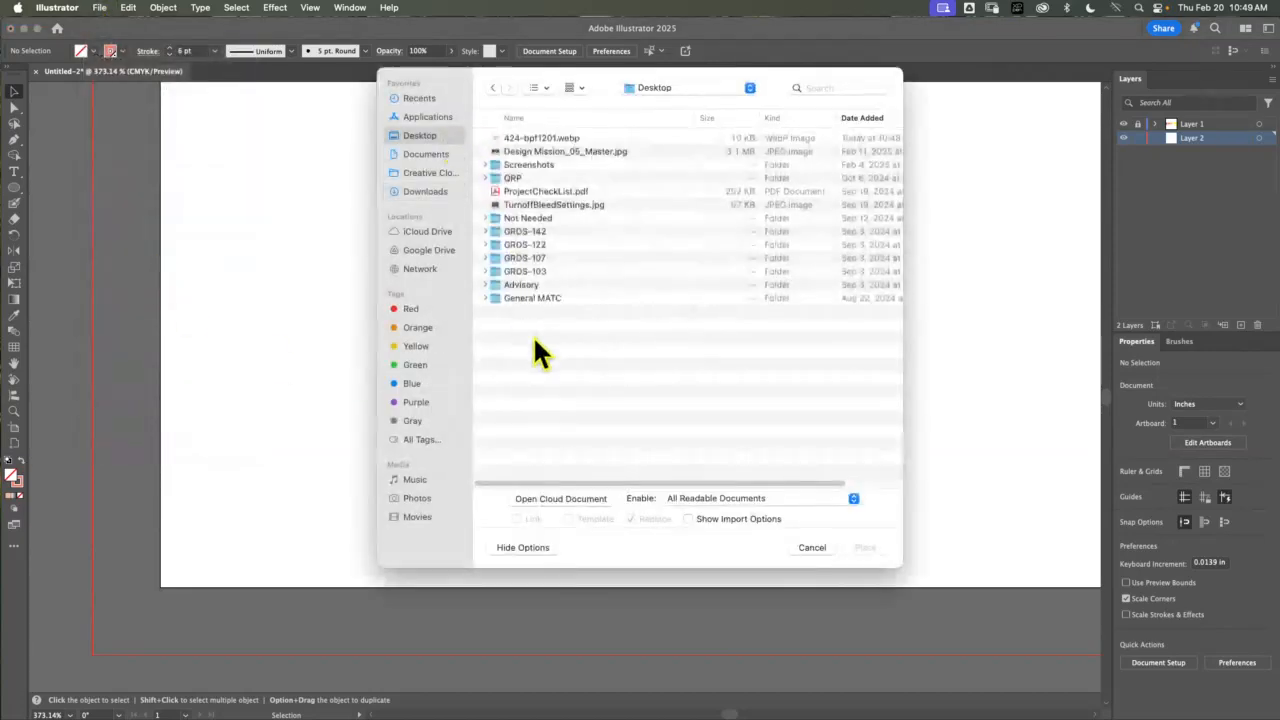
{"action": "left_click", "coordinate": [557, 137]}
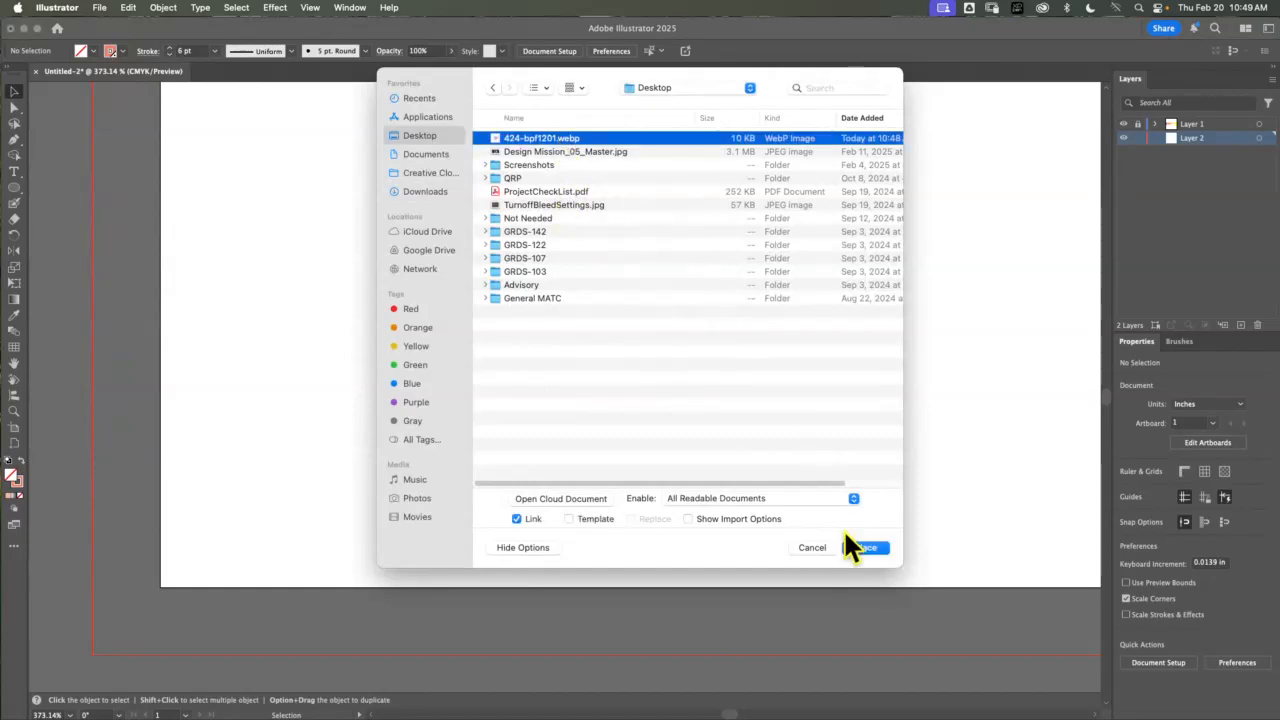
{"action": "left_click", "coordinate": [865, 547]}
{"action": "left_click", "coordinate": [370, 172]}
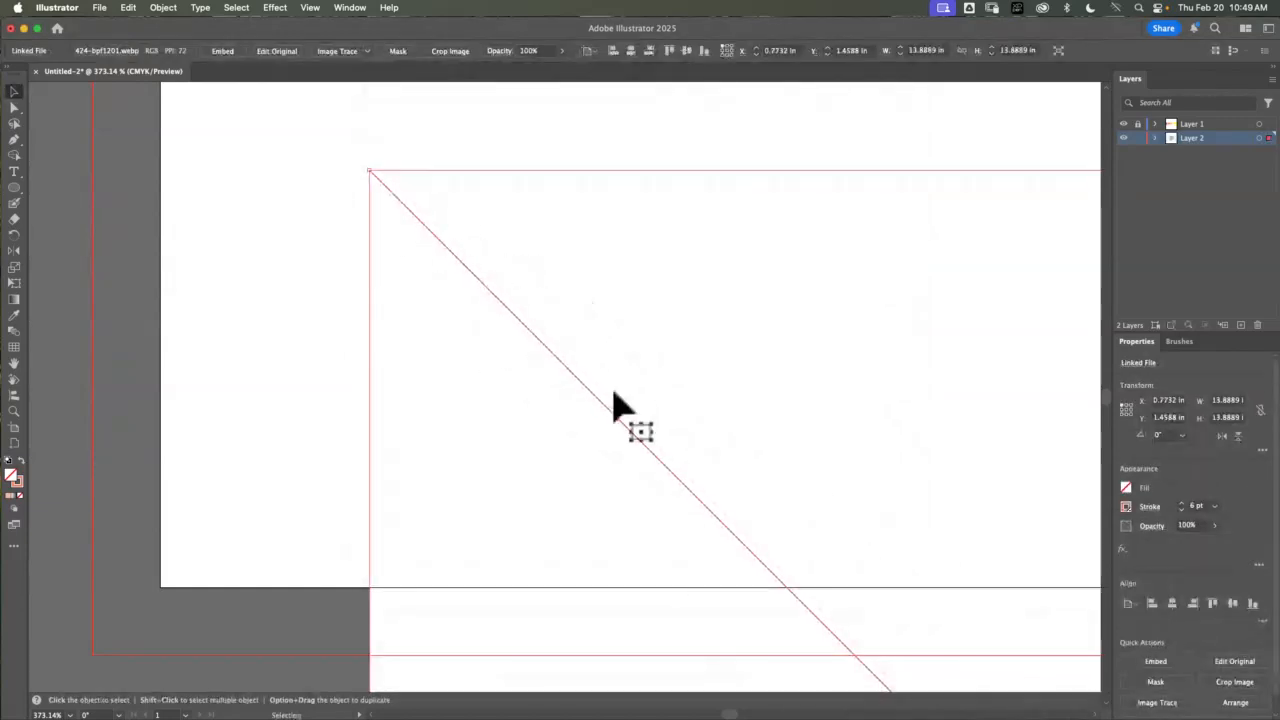
Scale the placed cup photo down until the whole cup fits, and position it near the artboard's lower-left corner
{"action": "left_click_drag", "start_coordinate": [370, 172], "coordinate": [796, 372]}
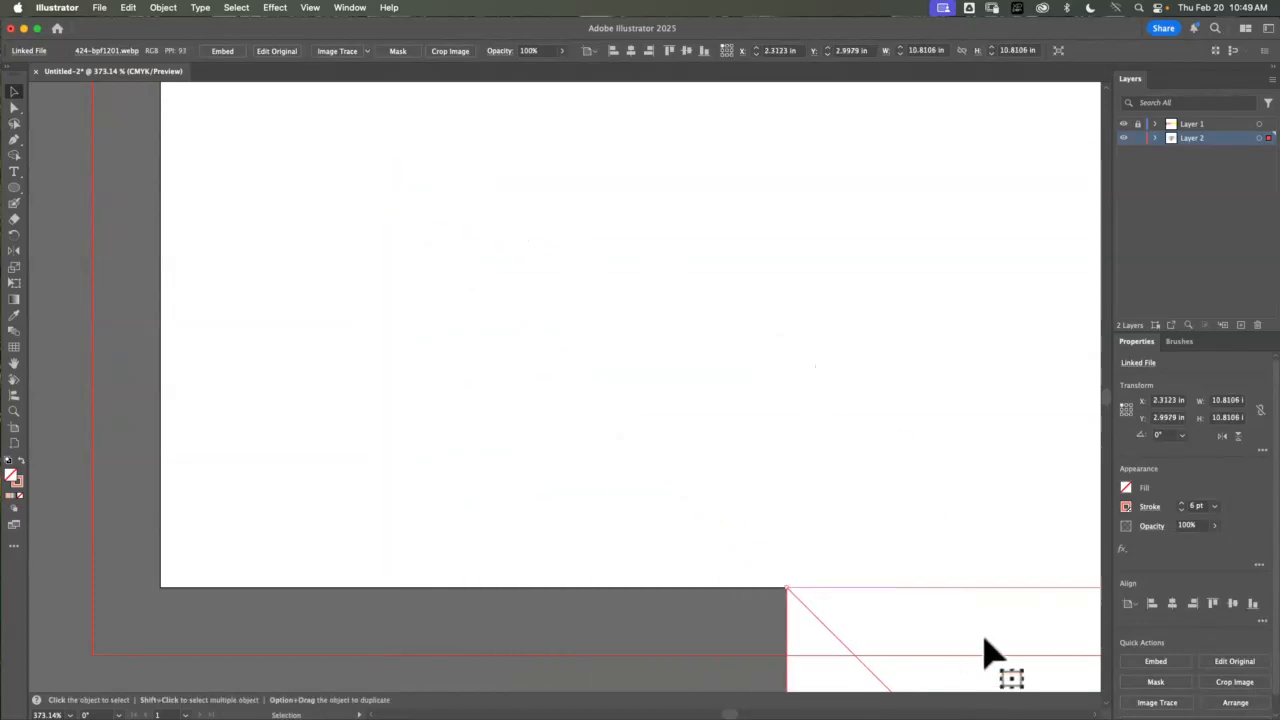
{"action": "left_click_drag", "start_coordinate": [991, 657], "coordinate": [362, 165]}
{"action": "left_click_drag", "start_coordinate": [181, 101], "coordinate": [705, 370]}
{"action": "left_click_drag", "start_coordinate": [948, 663], "coordinate": [340, 228]}
{"action": "left_click_drag", "start_coordinate": [581, 552], "coordinate": [512, 228]}
Lock Layer 2 with the cup photo and add a new layer directly above it for drawing
{"action": "left_click", "coordinate": [787, 309]}
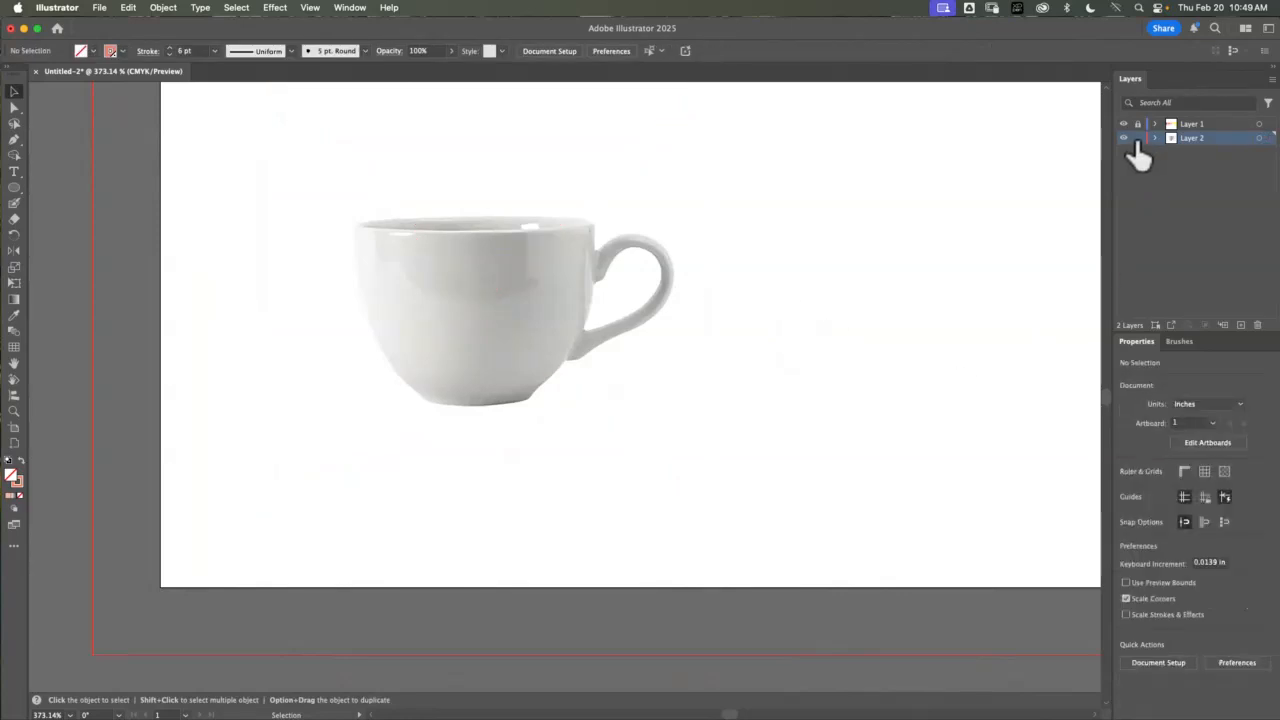
{"action": "left_click", "coordinate": [1241, 326]}
Draw a flat ellipse about 0.80 in wide across the cup's rim and swap its stroke and fill colors
{"action": "left_click", "coordinate": [15, 188]}
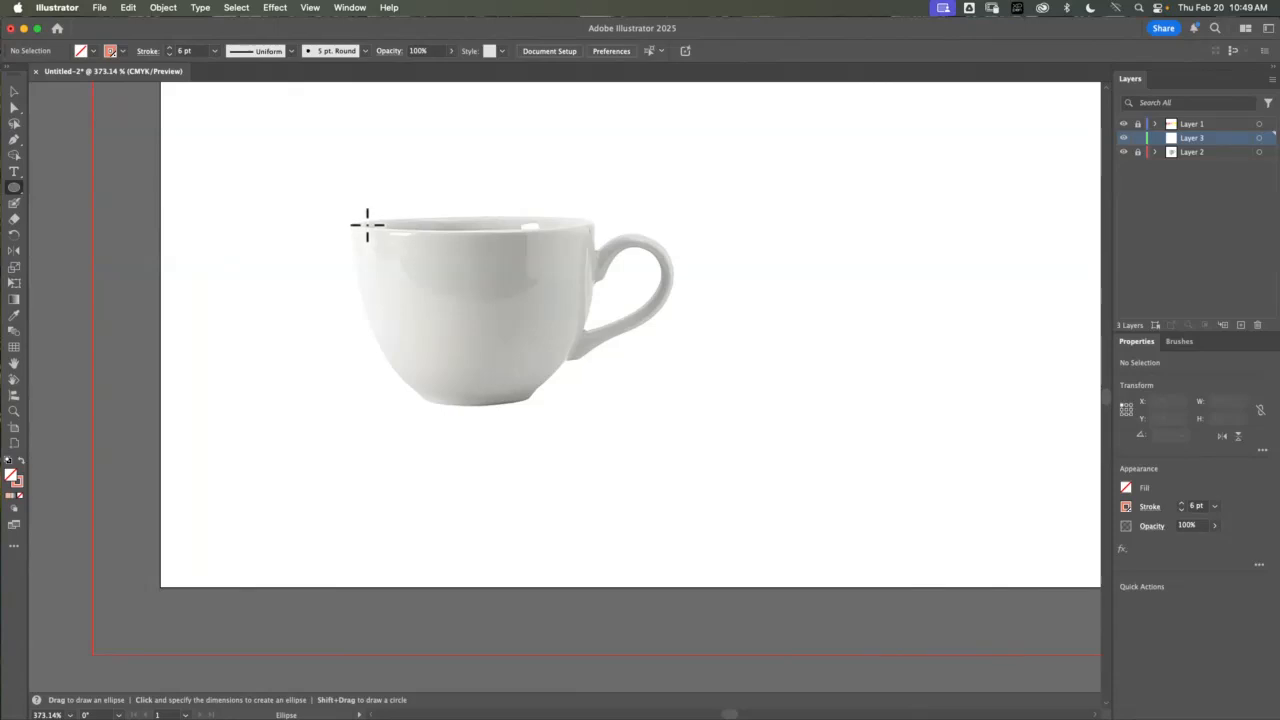
{"action": "left_click_drag", "start_coordinate": [363, 224], "coordinate": [581, 224]}
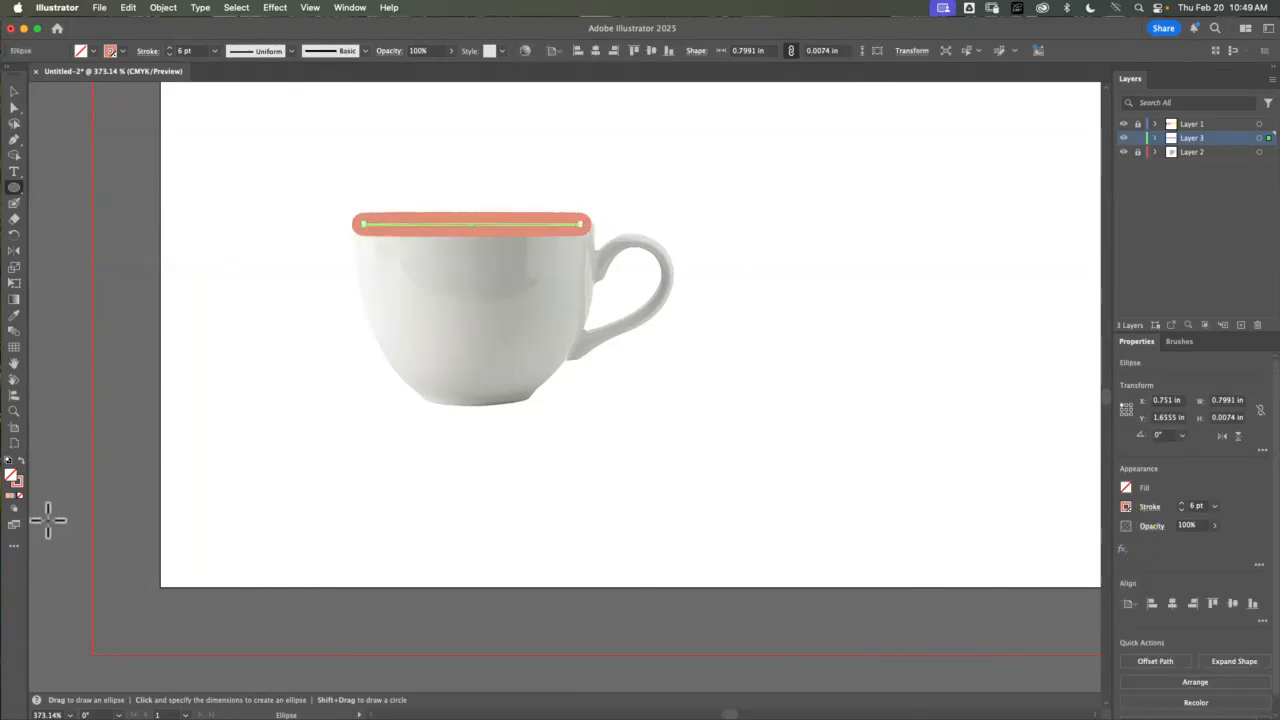
{"action": "left_click", "coordinate": [22, 461]}
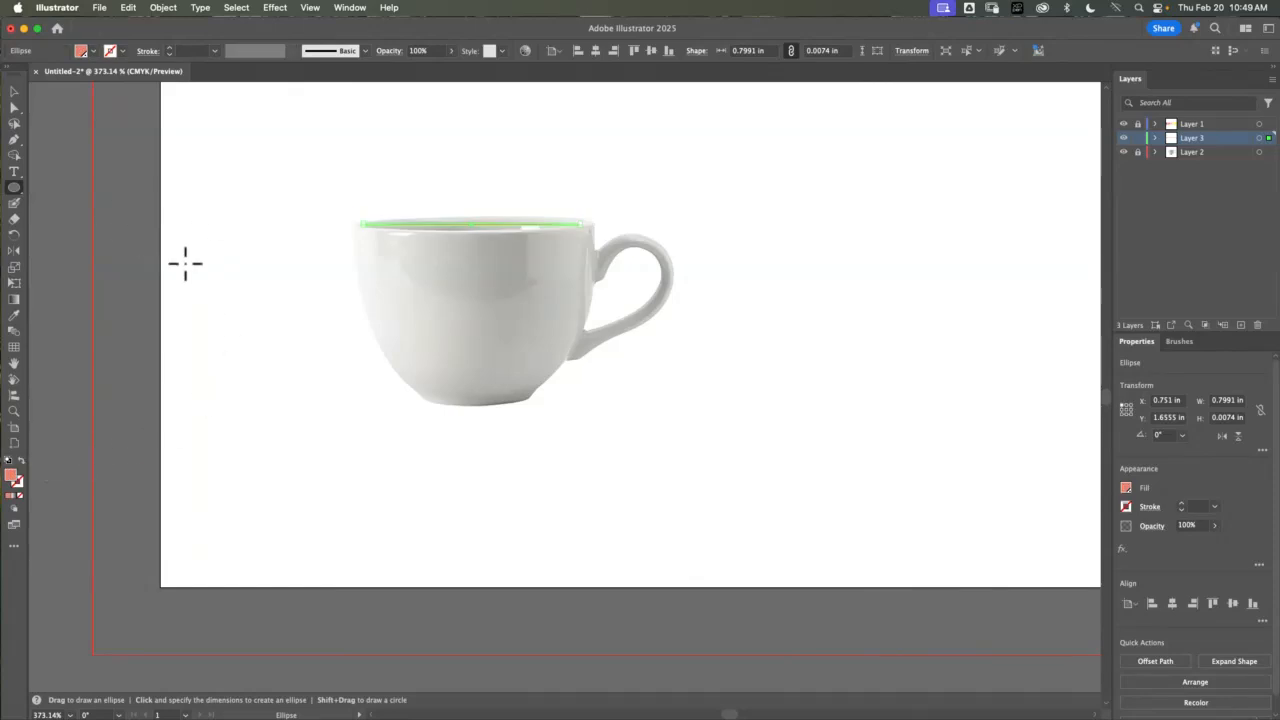
Shift the thin ellipse slightly to line up with the cup's opening, and delete it
{"action": "left_click", "coordinate": [14, 411]}
{"action": "left_click_drag", "start_coordinate": [471, 209], "coordinate": [655, 476]}
{"action": "left_click", "coordinate": [14, 91]}
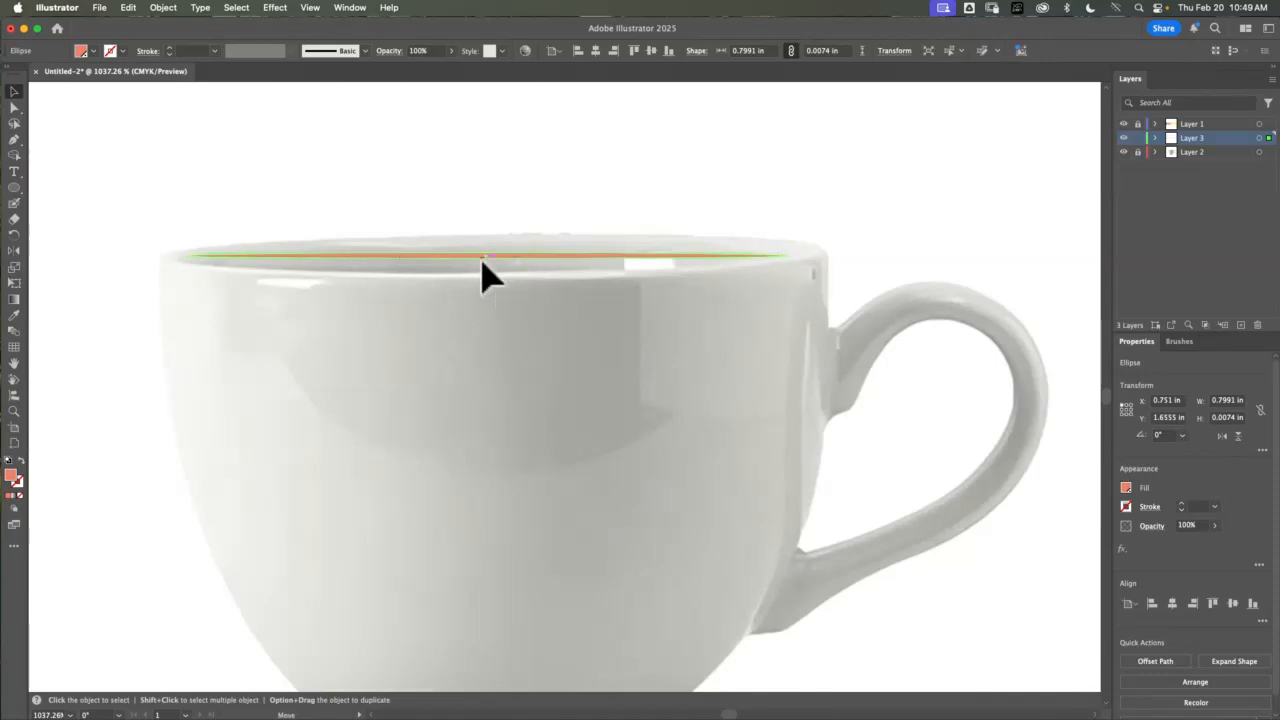
{"action": "left_click_drag", "start_coordinate": [480, 277], "coordinate": [505, 283]}
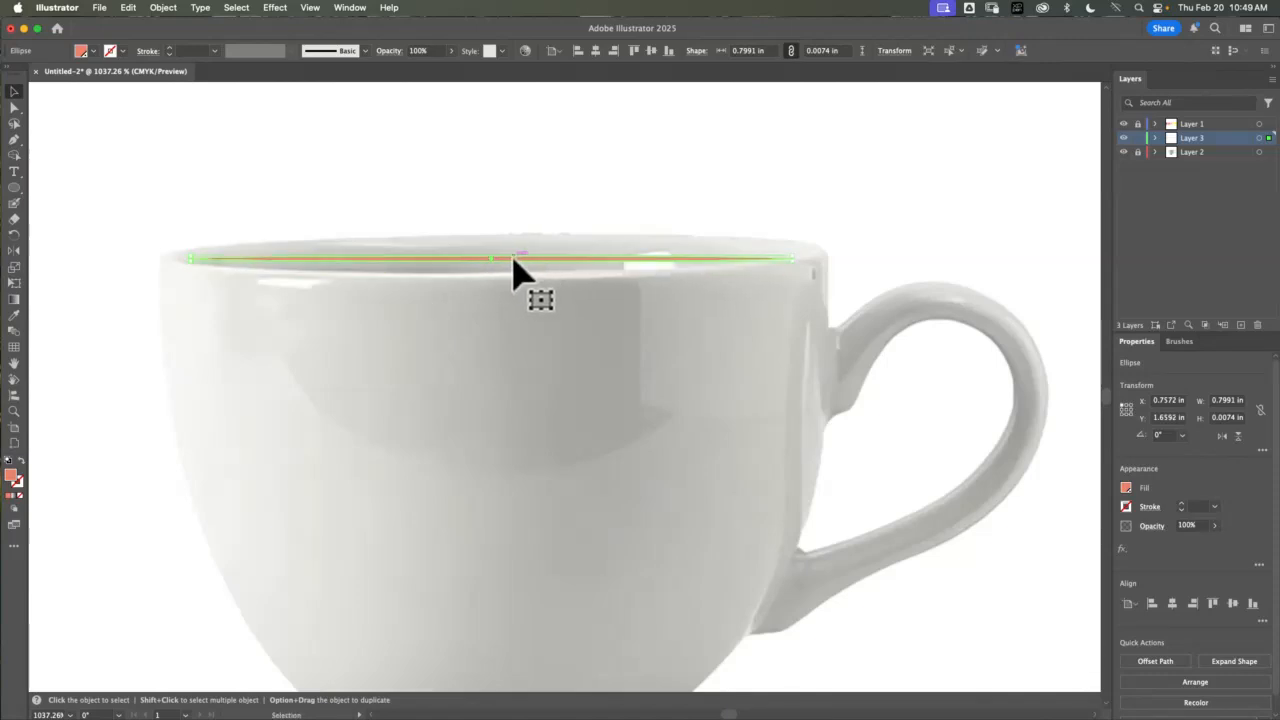
{"action": "left_click", "coordinate": [364, 308]}
Draw an Icon Orange ellipse about 0.81 by 0.04 in, align it with the cup's opening and open its fill tint settings
{"action": "left_click", "coordinate": [14, 187]}
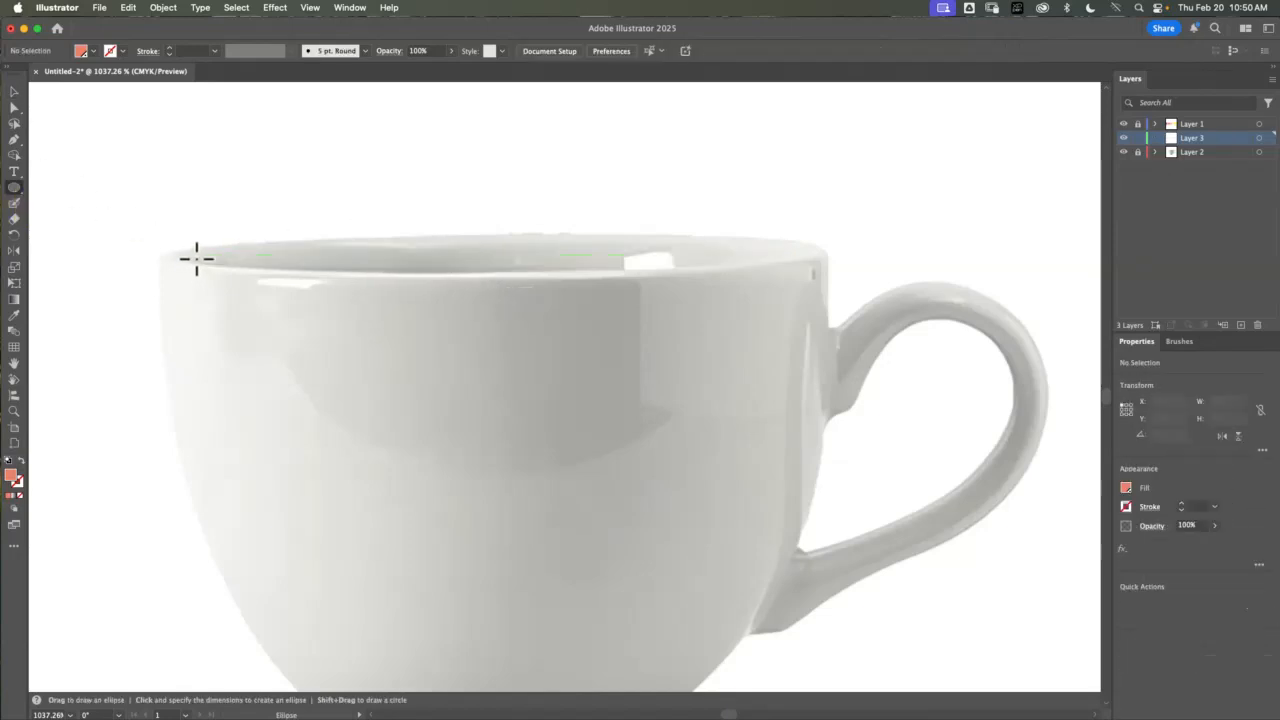
{"action": "left_click_drag", "start_coordinate": [192, 253], "coordinate": [806, 286]}
{"action": "left_click", "coordinate": [16, 91]}
{"action": "left_click_drag", "start_coordinate": [465, 278], "coordinate": [457, 271]}
{"action": "left_click", "coordinate": [890, 620]}
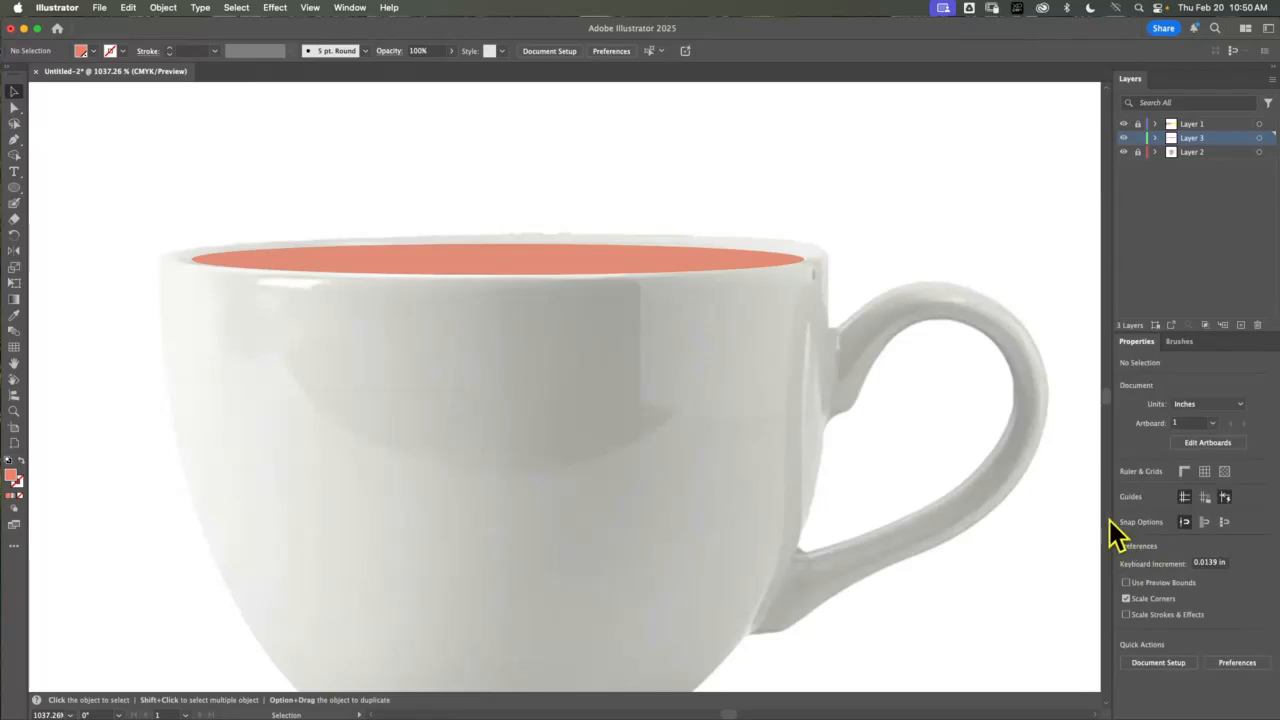
{"action": "left_click", "coordinate": [517, 265]}
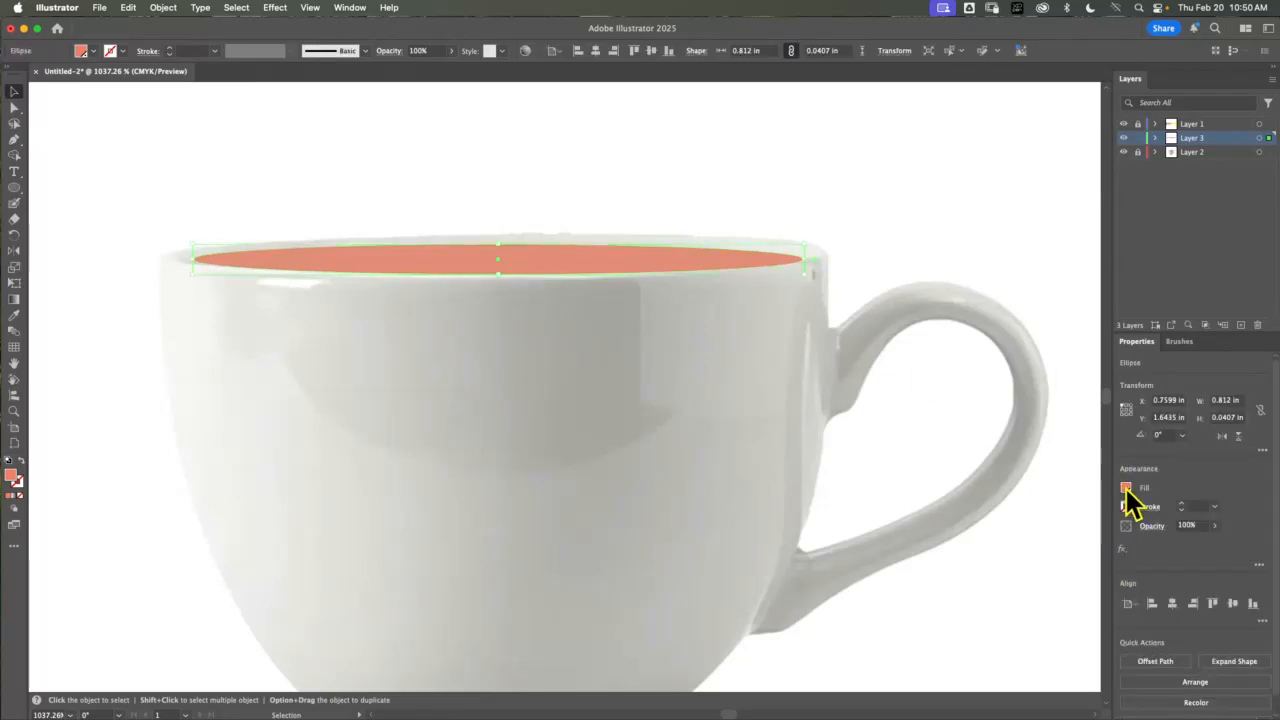
{"action": "left_click", "coordinate": [1127, 489]}
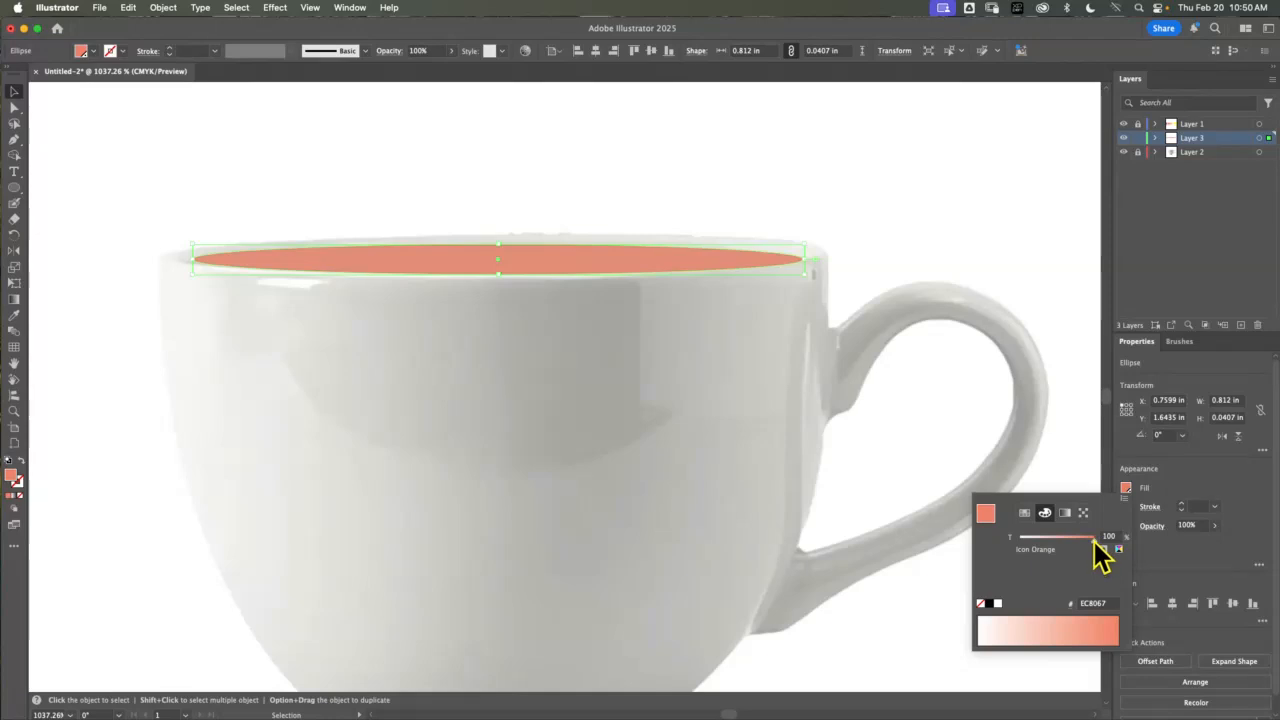
{"action": "left_click", "coordinate": [722, 443]}
Start a Pen path at the upper handle joint and trace up and along the back rim to the cup's far left corner
{"action": "scroll", "coordinate": [714, 489], "scroll_direction": "down", "scroll_amount": 5}
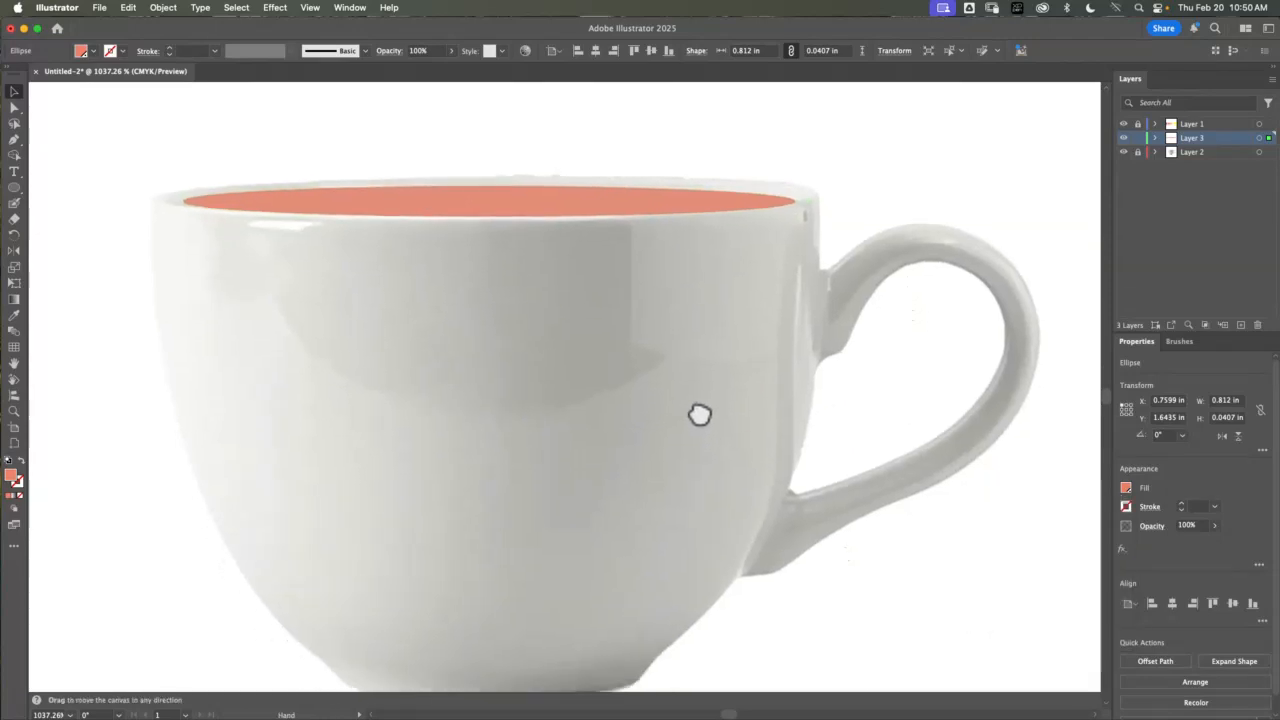
{"action": "scroll", "coordinate": [700, 414], "scroll_direction": "right", "scroll_amount": 2}
{"action": "left_click", "coordinate": [15, 139]}
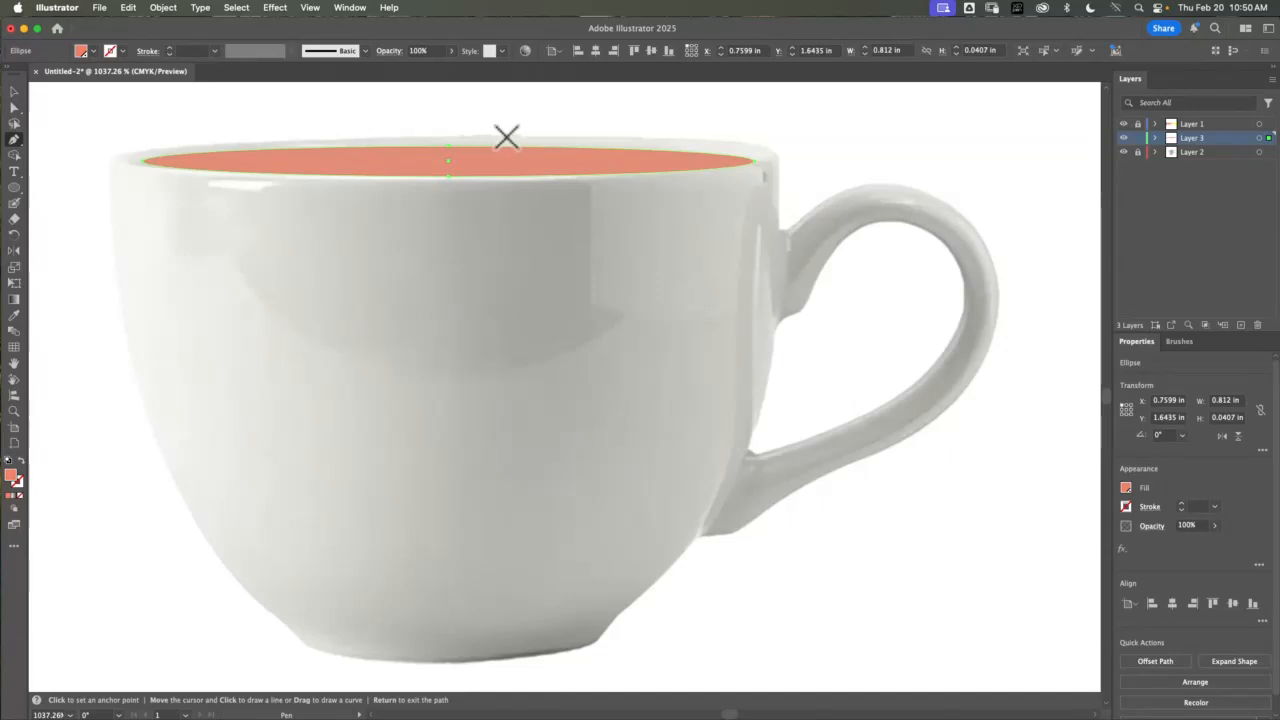
{"action": "left_click", "coordinate": [781, 230]}
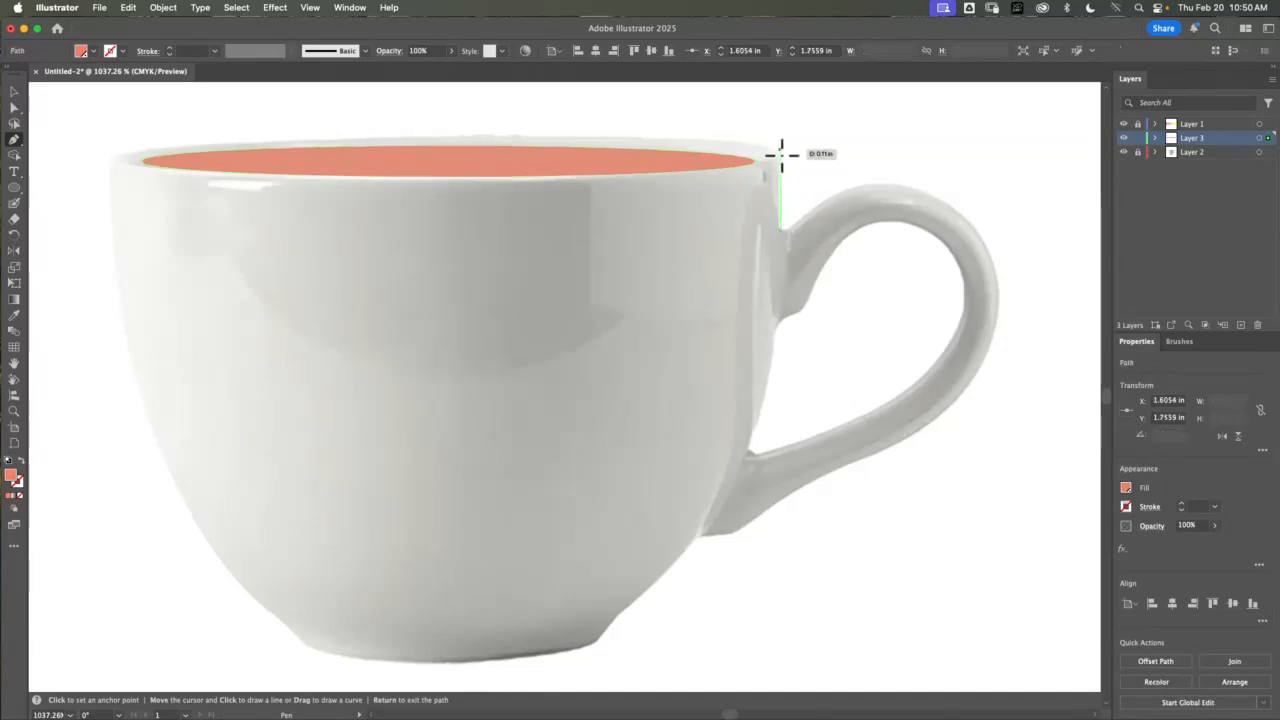
{"action": "left_click", "coordinate": [780, 158]}
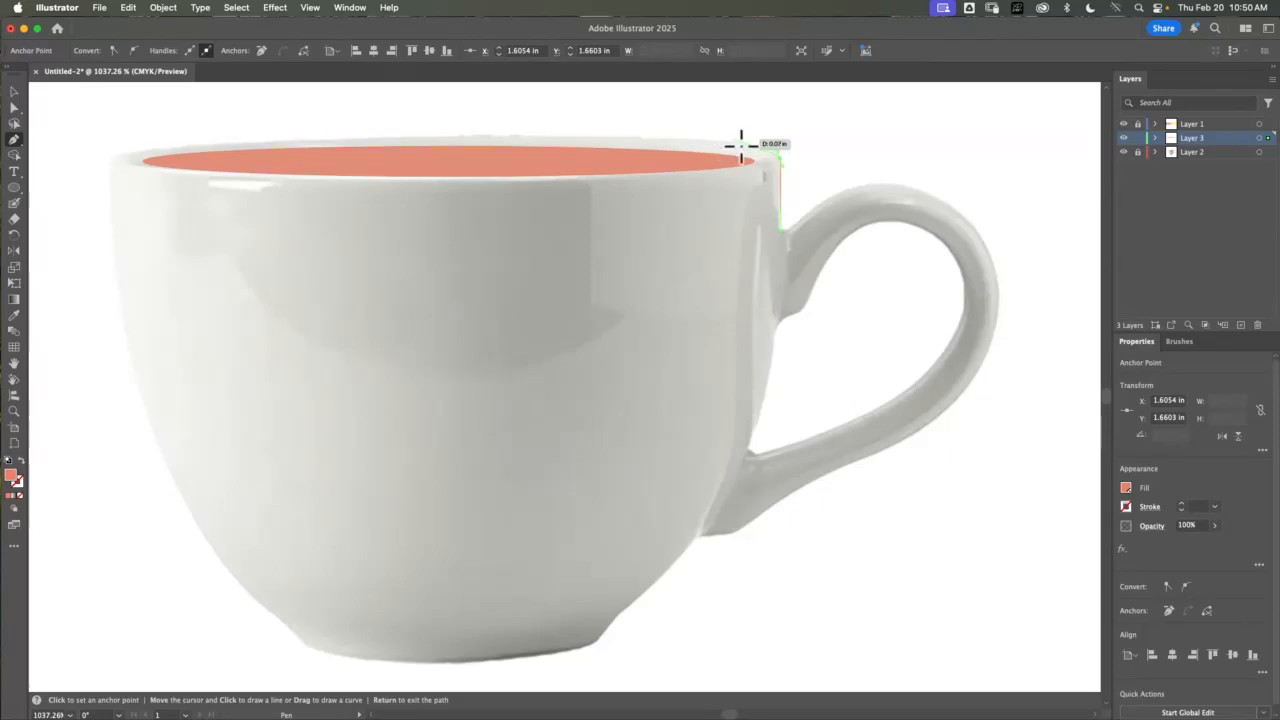
{"action": "left_click_drag", "start_coordinate": [725, 142], "coordinate": [697, 150]}
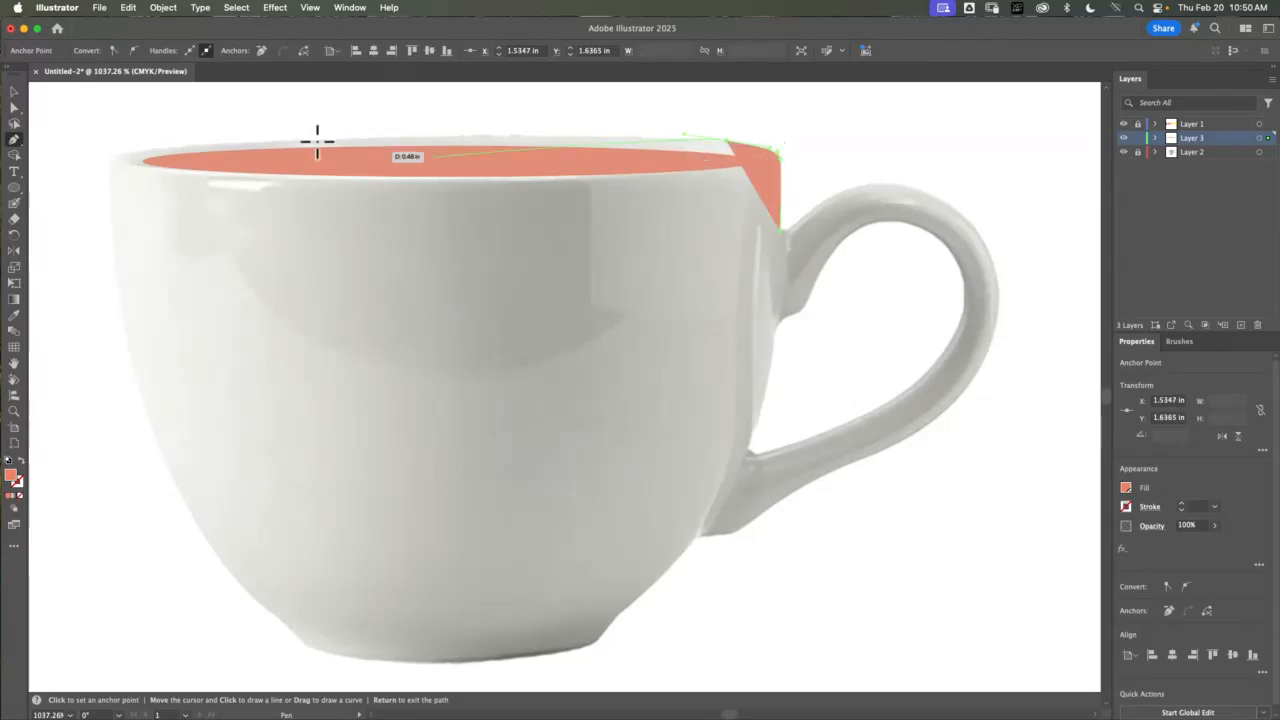
{"action": "left_click_drag", "start_coordinate": [308, 137], "coordinate": [287, 150]}
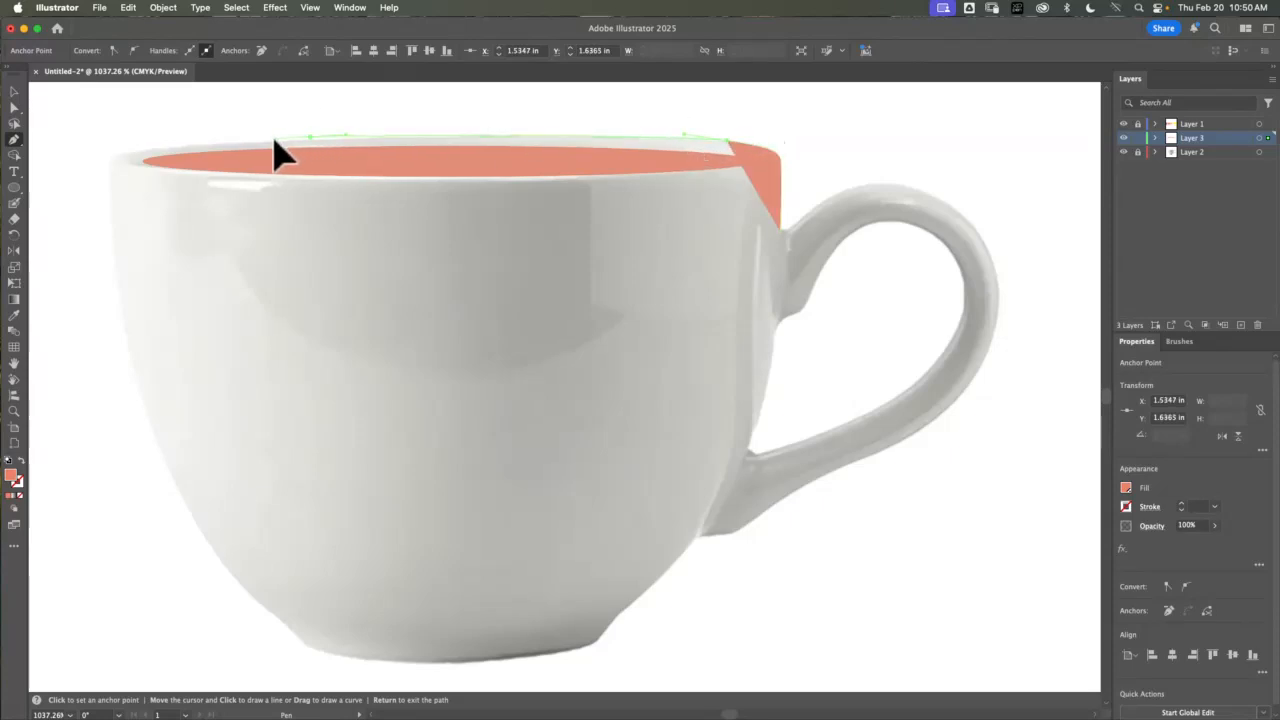
{"action": "left_click_drag", "start_coordinate": [107, 155], "coordinate": [106, 175]}
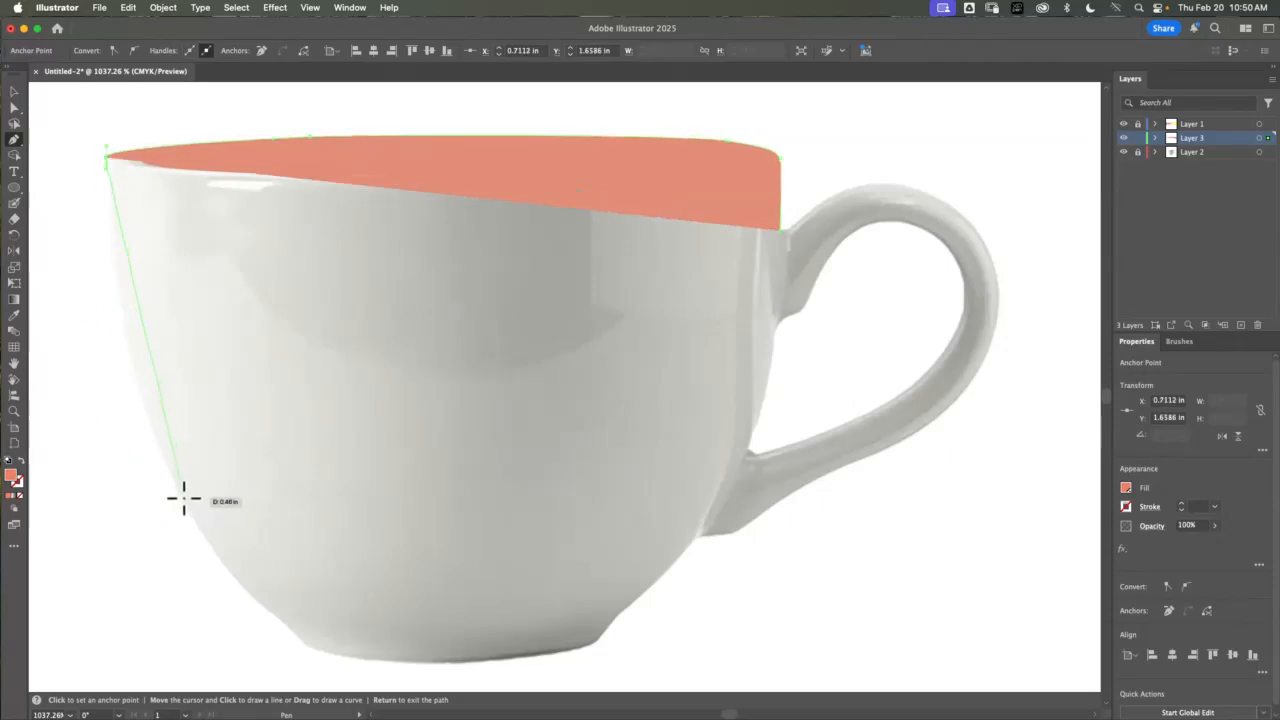
Continue the Pen path down the cup's left side, around the base and up to the underside of the handle
{"action": "mouse_move", "coordinate": [200, 533]}
{"action": "left_mouse_down"}
{"action": "mouse_move", "coordinate": [217, 560]}
{"action": "mouse_move", "coordinate": [211, 550]}
{"action": "left_mouse_up"}
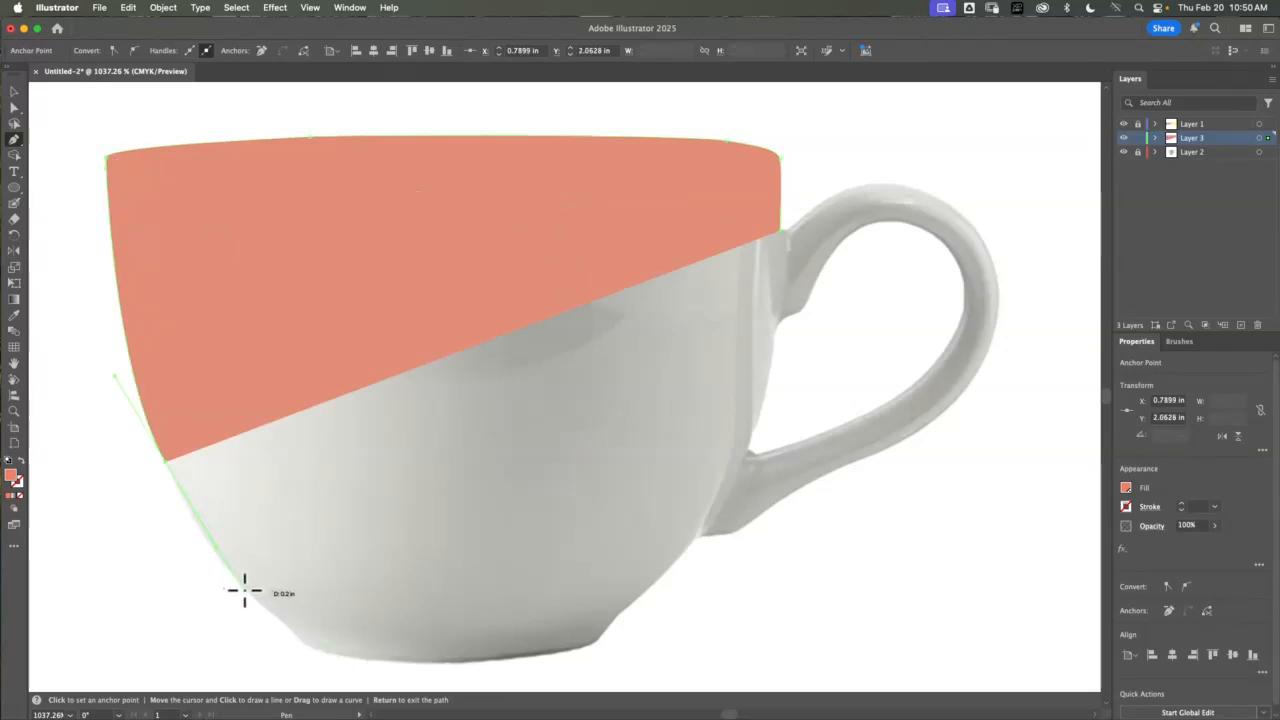
{"action": "left_click_drag", "start_coordinate": [244, 590], "coordinate": [625, 609]}
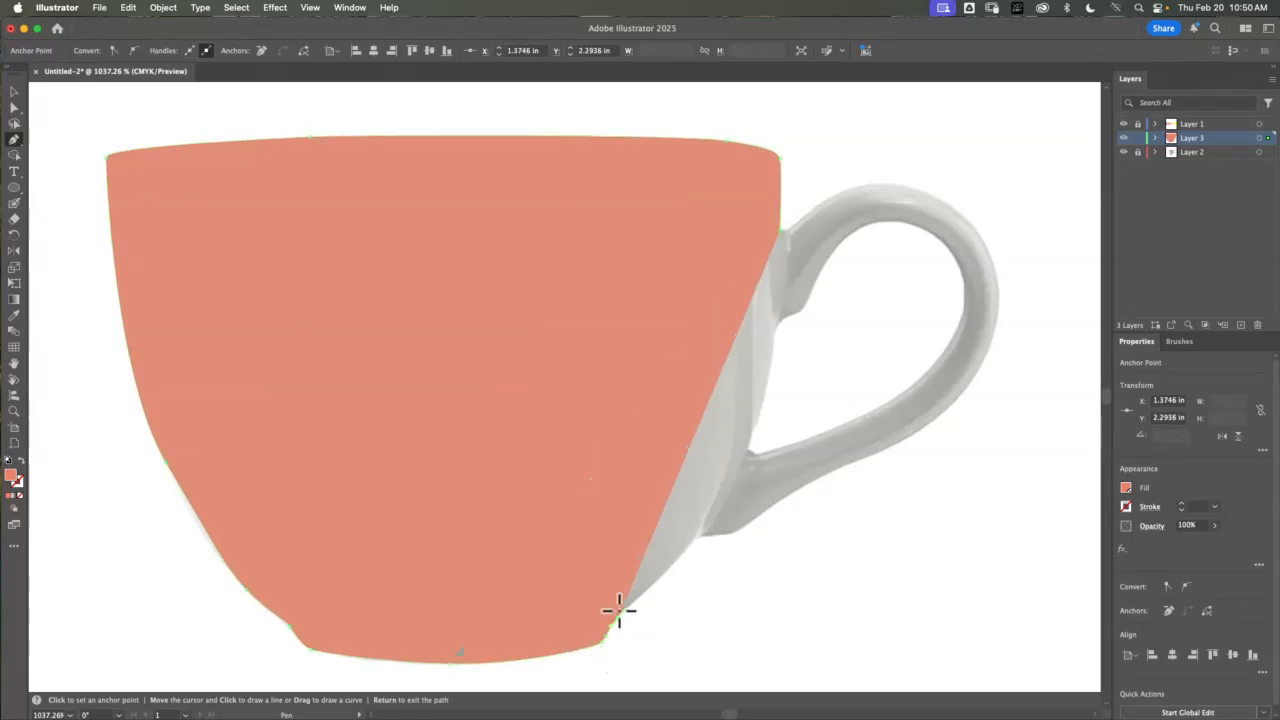
{"action": "left_click_drag", "start_coordinate": [675, 566], "coordinate": [820, 477]}
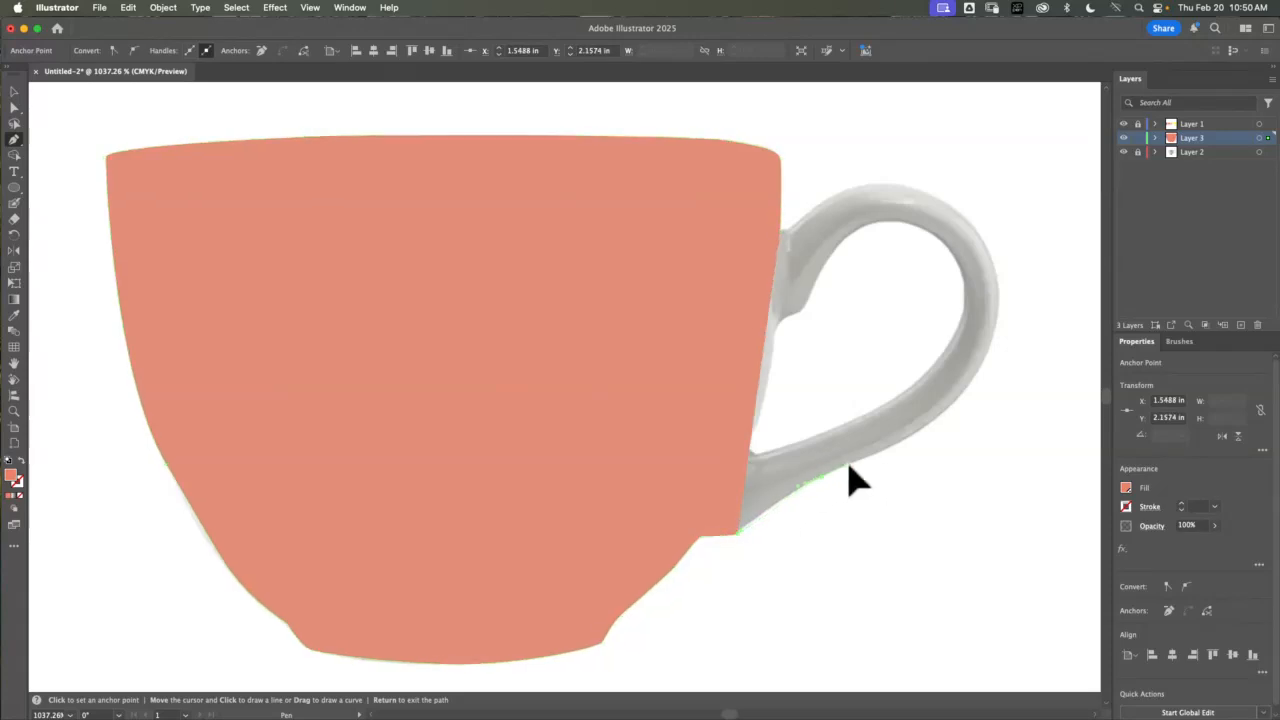
{"action": "left_click", "coordinate": [822, 470]}
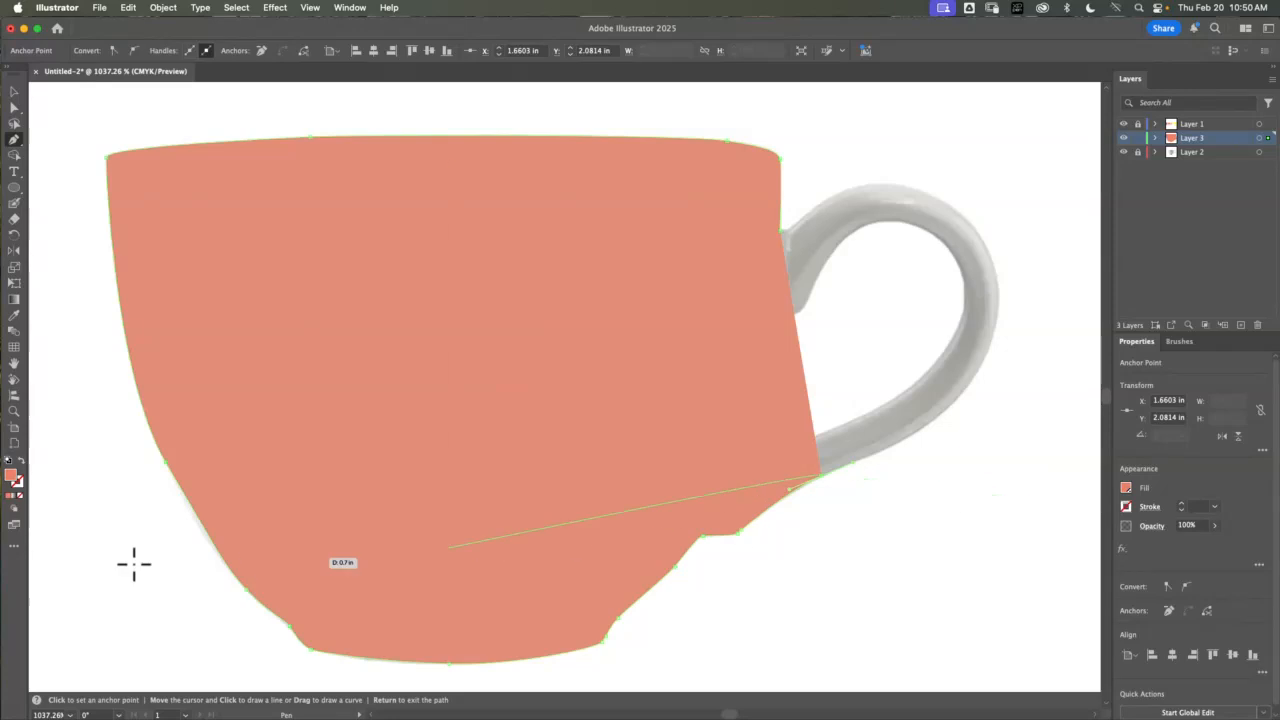
Swap the path's fill to an Icon Orange stroke and trace the handle's outer edge to close the cup outline
{"action": "left_click", "coordinate": [21, 462]}
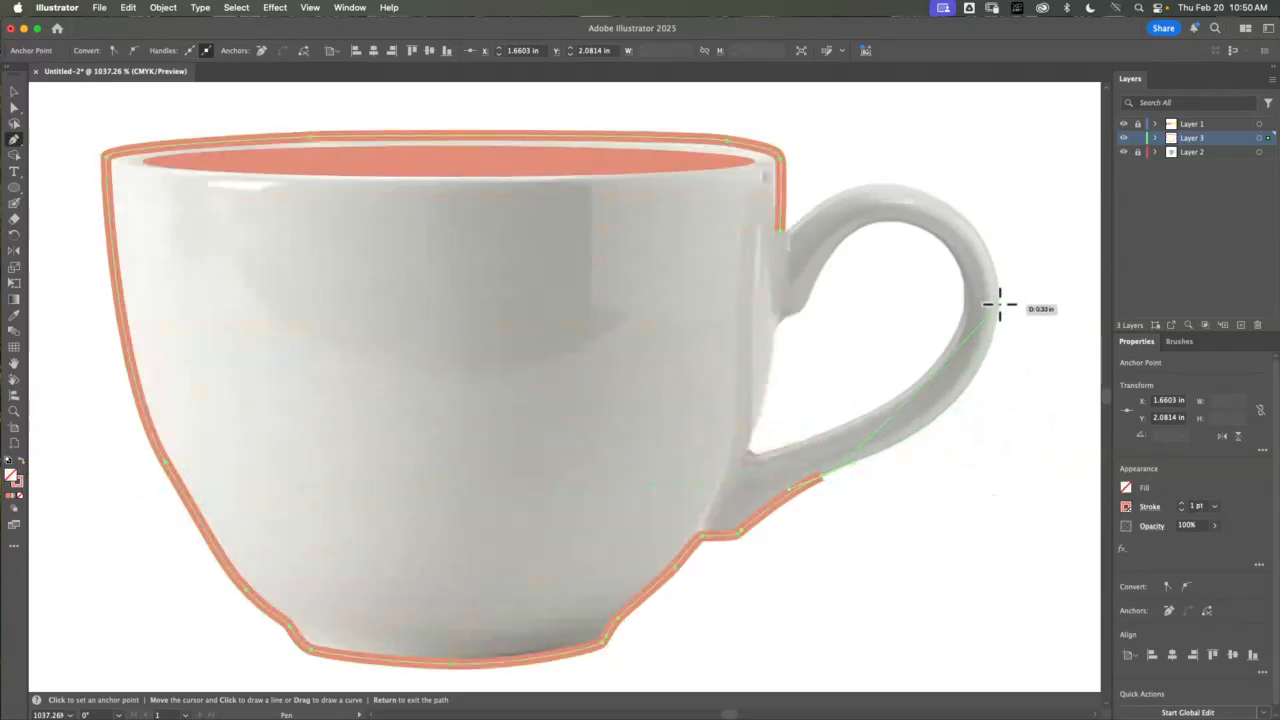
{"action": "left_click_drag", "start_coordinate": [998, 300], "coordinate": [999, 173]}
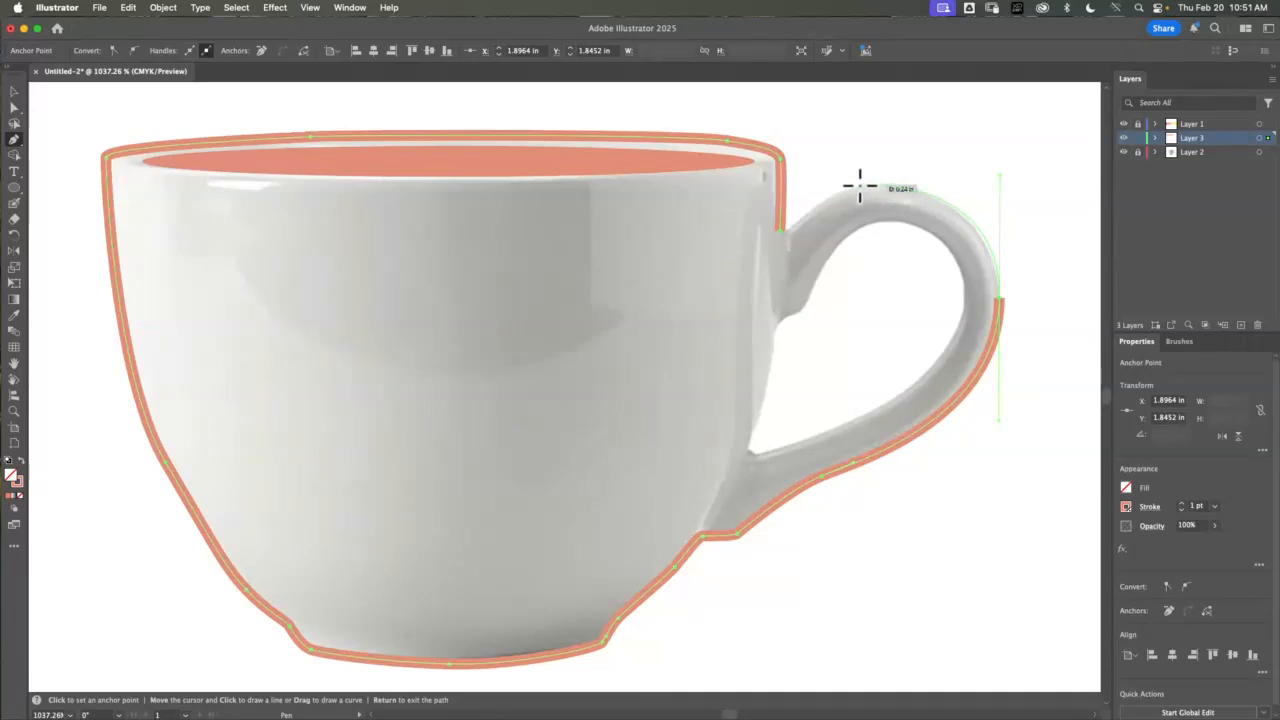
{"action": "mouse_move", "coordinate": [859, 186]}
{"action": "left_mouse_down"}
{"action": "mouse_move", "coordinate": [851, 200]}
{"action": "mouse_move", "coordinate": [842, 188]}
{"action": "left_mouse_up"}
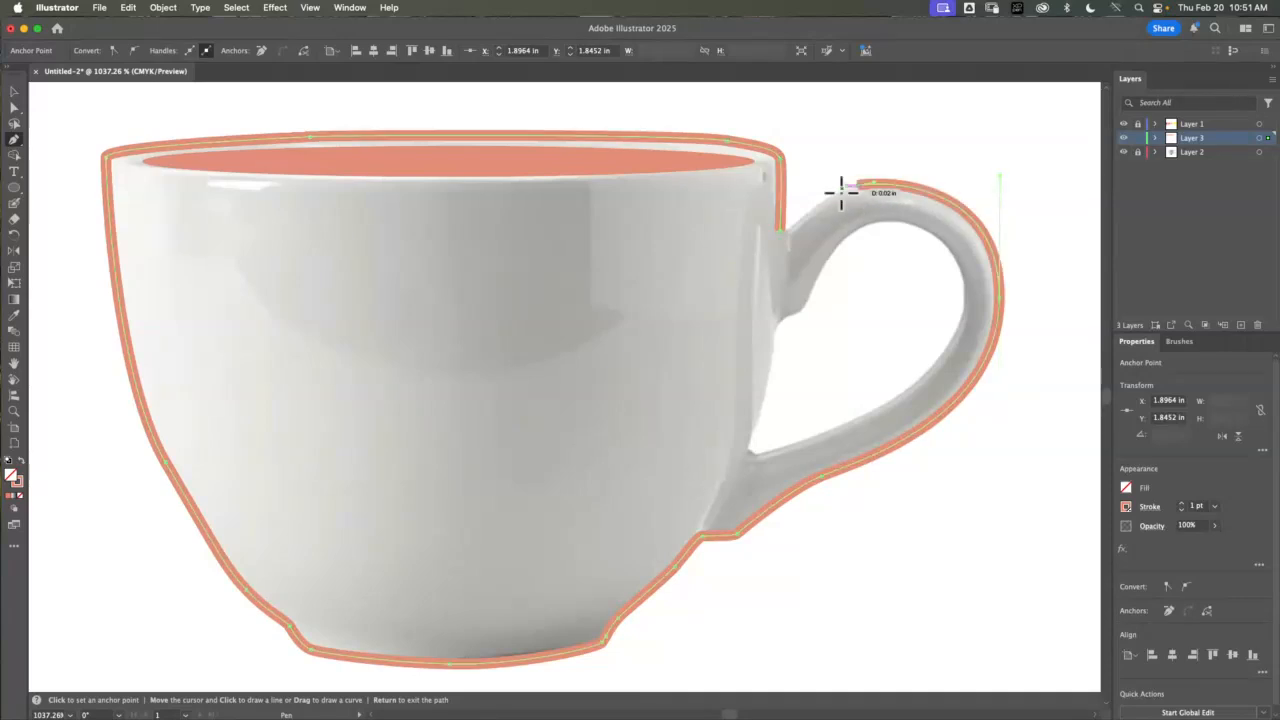
{"action": "left_click", "coordinate": [782, 233]}
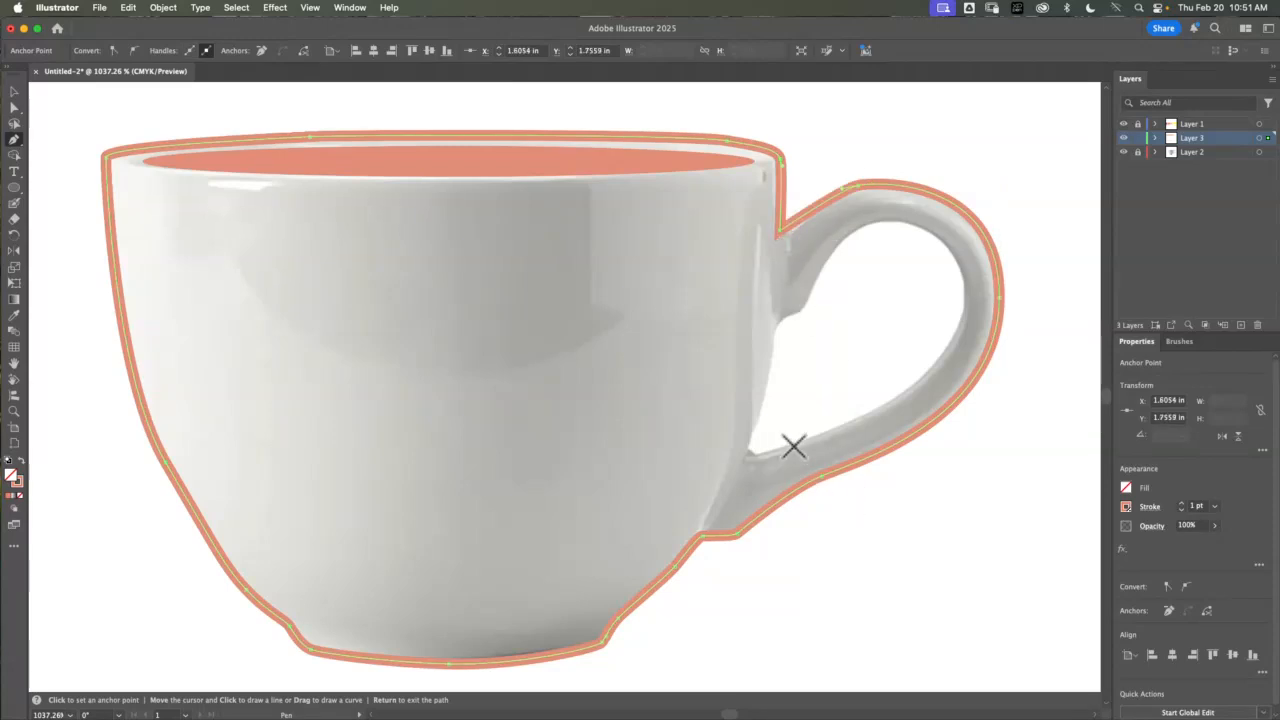
Trace the inside edge of the handle's opening with the Pen tool as a closed path
{"action": "left_click", "coordinate": [750, 453]}
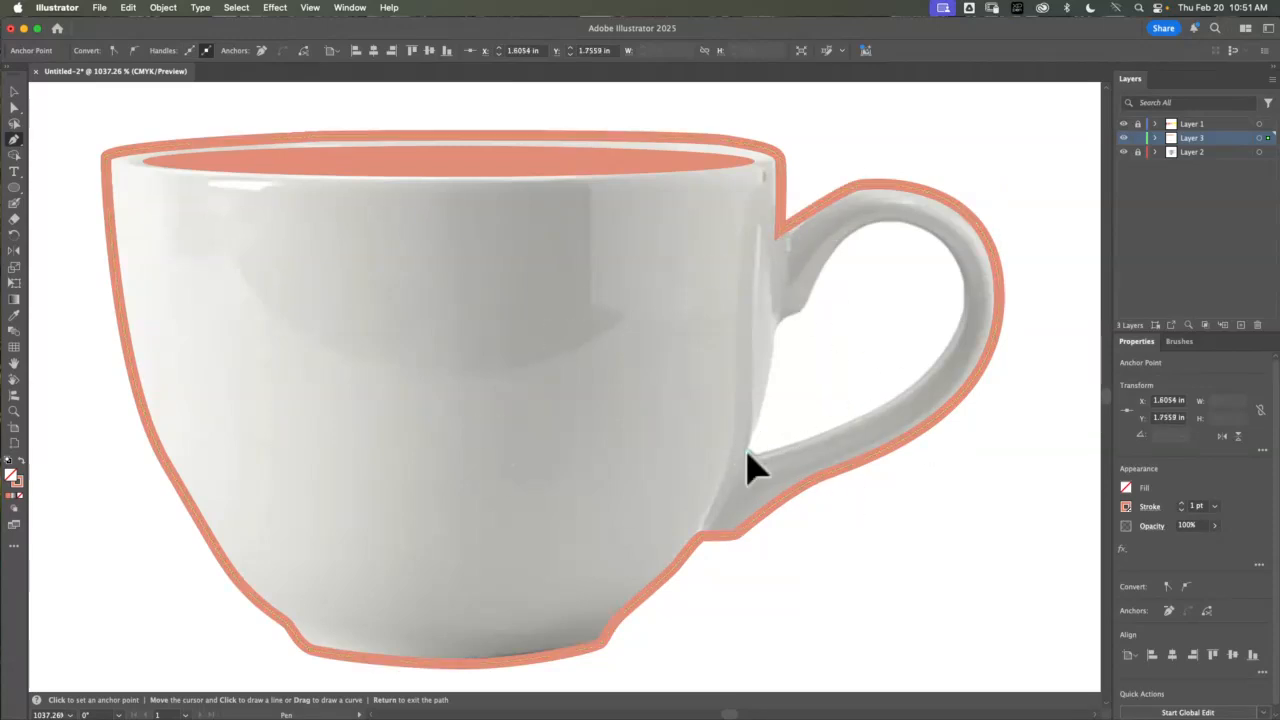
{"action": "left_click", "coordinate": [771, 381]}
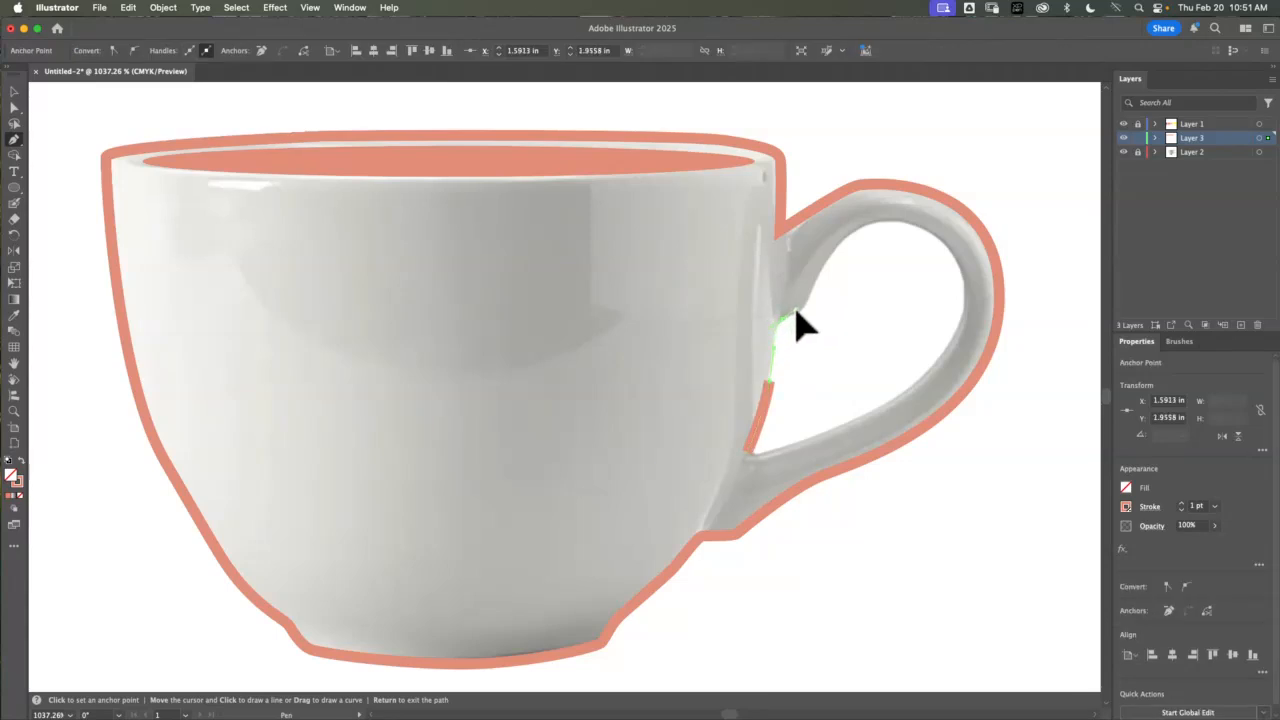
{"action": "left_click_drag", "start_coordinate": [781, 317], "coordinate": [808, 304]}
{"action": "left_click", "coordinate": [806, 306]}
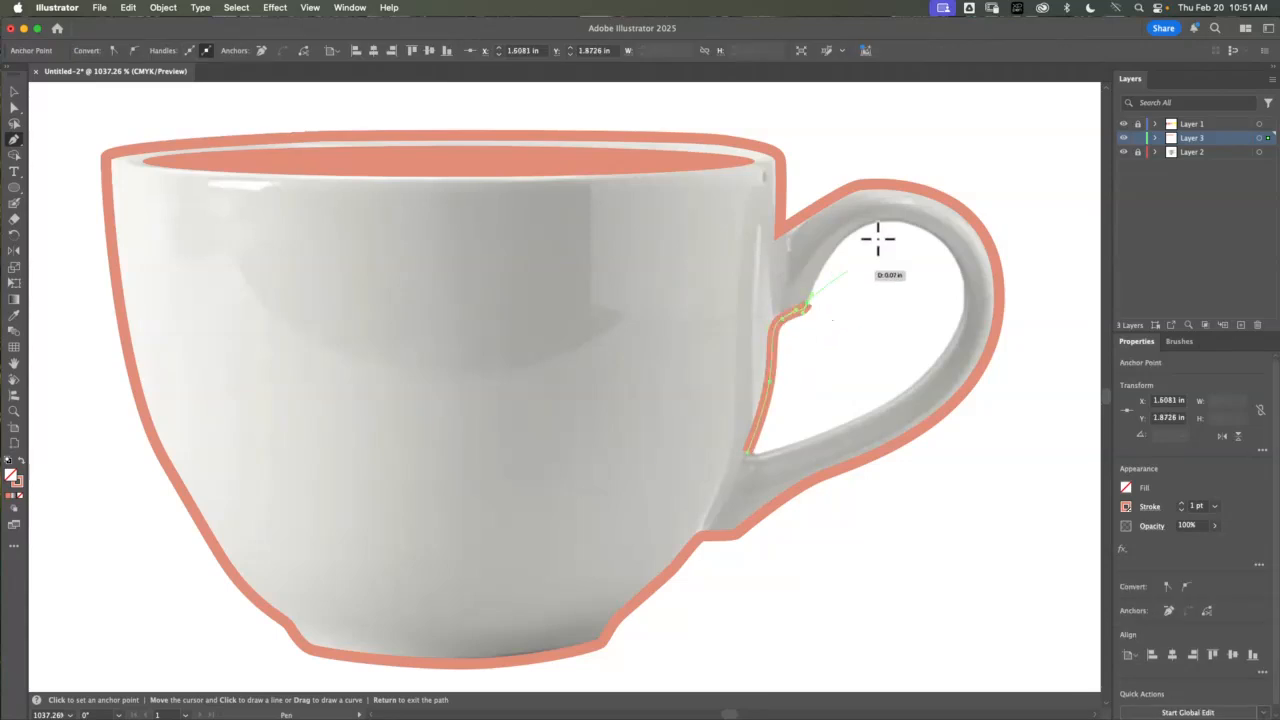
{"action": "left_click_drag", "start_coordinate": [897, 219], "coordinate": [963, 222]}
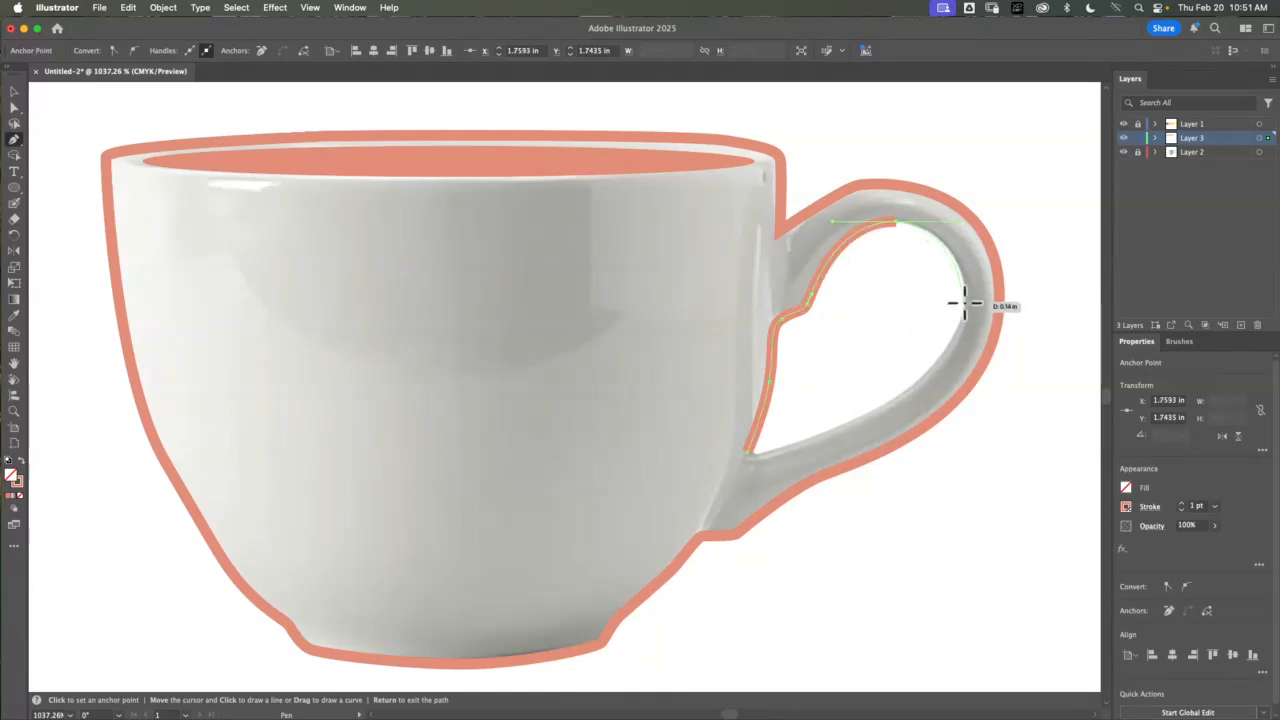
{"action": "left_click_drag", "start_coordinate": [965, 300], "coordinate": [919, 393]}
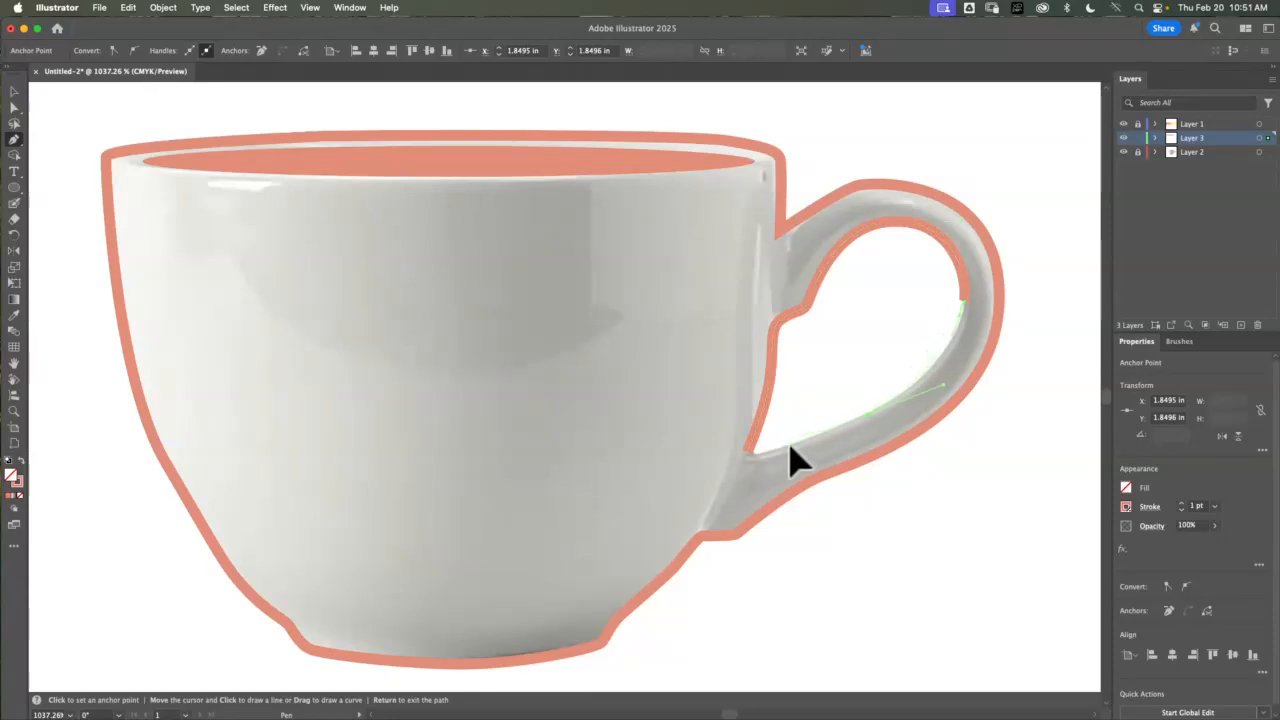
{"action": "left_click", "coordinate": [749, 451]}
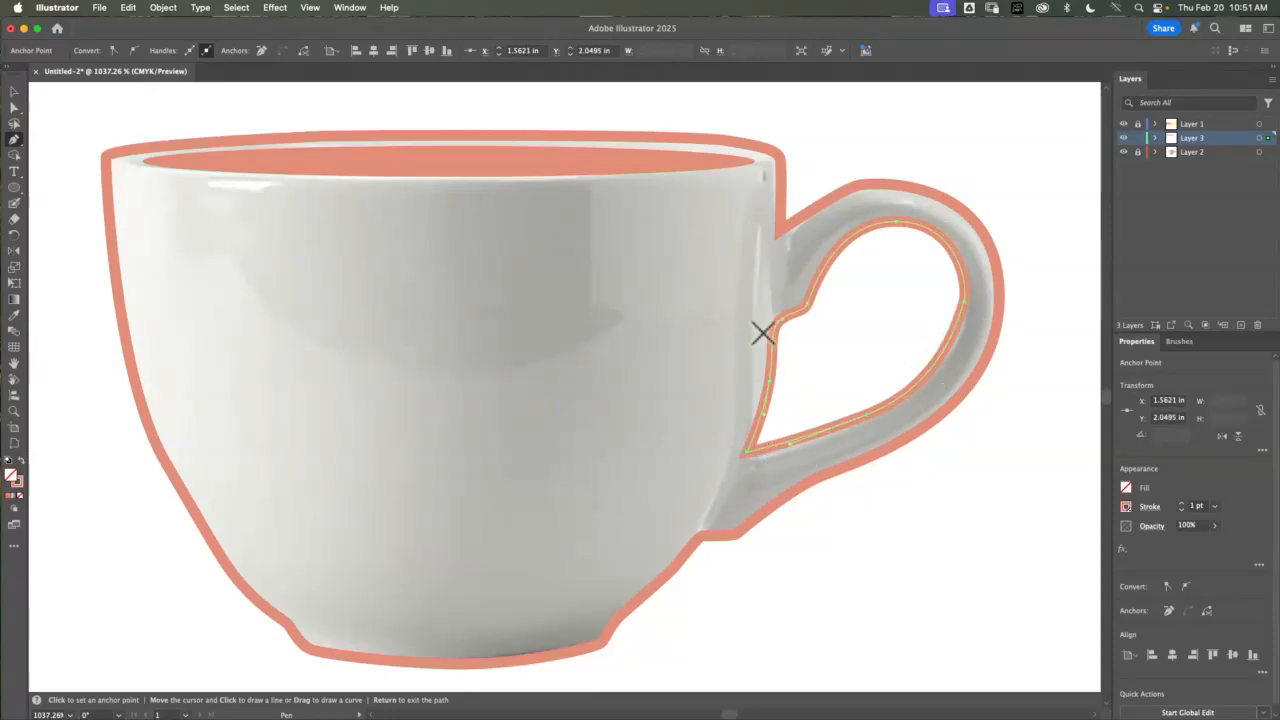
Select the cup outline and the handle-opening path together and swap their Icon Orange stroke to a fill
{"action": "left_click", "coordinate": [14, 91]}
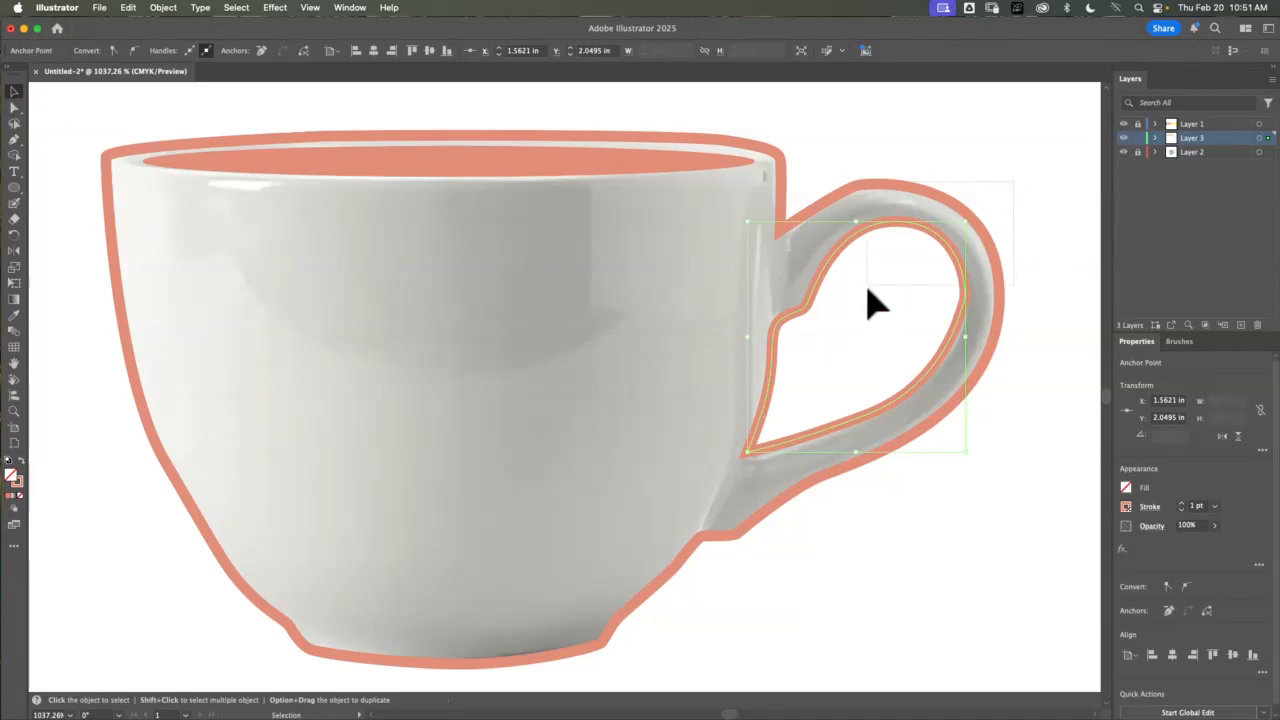
{"action": "left_click_drag", "start_coordinate": [867, 289], "coordinate": [859, 302]}
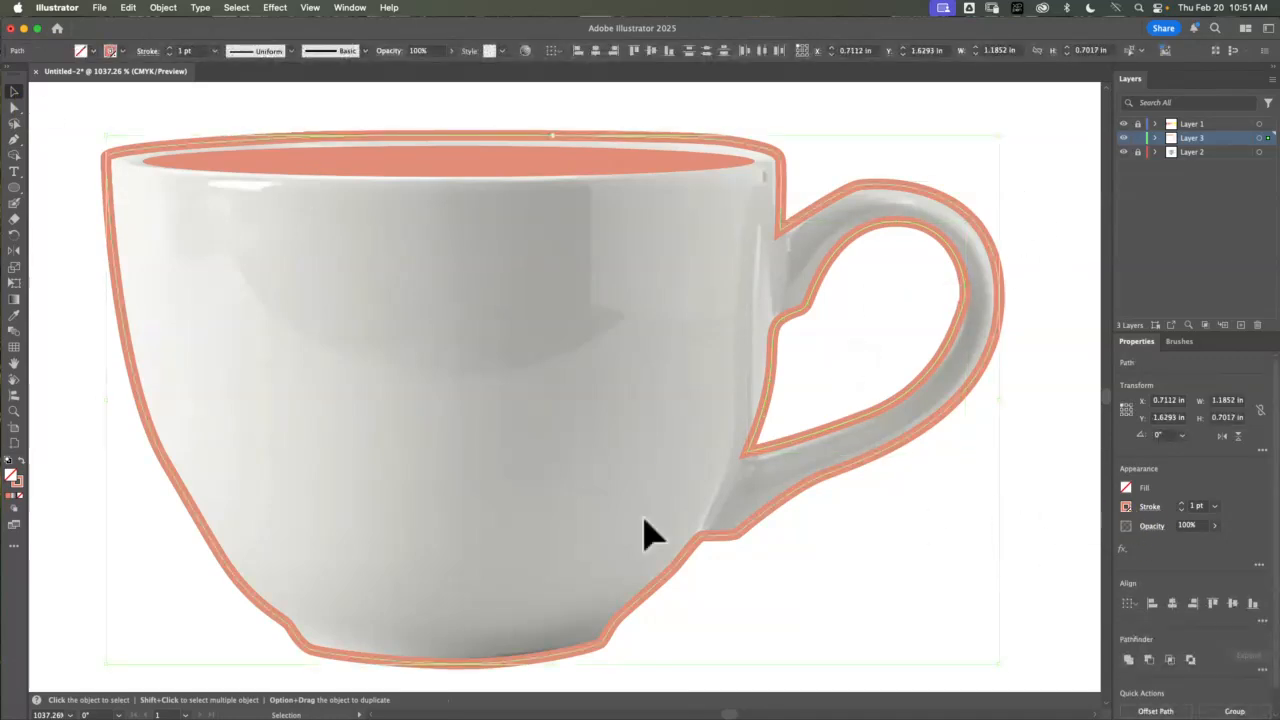
{"action": "left_click", "coordinate": [21, 470]}
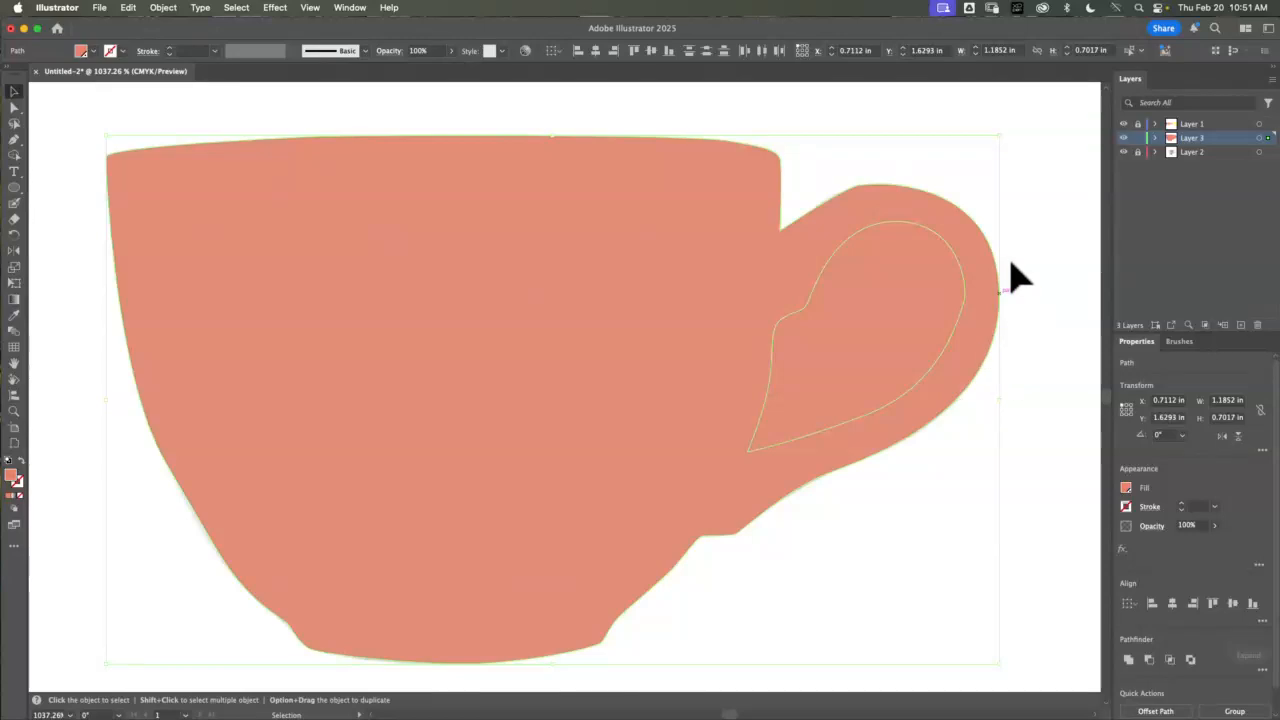
Cut the handle's opening out of the cup shape with the Shape Builder and delete the leftover inner piece
{"action": "left_click", "coordinate": [1050, 208]}
{"action": "left_click", "coordinate": [756, 416]}
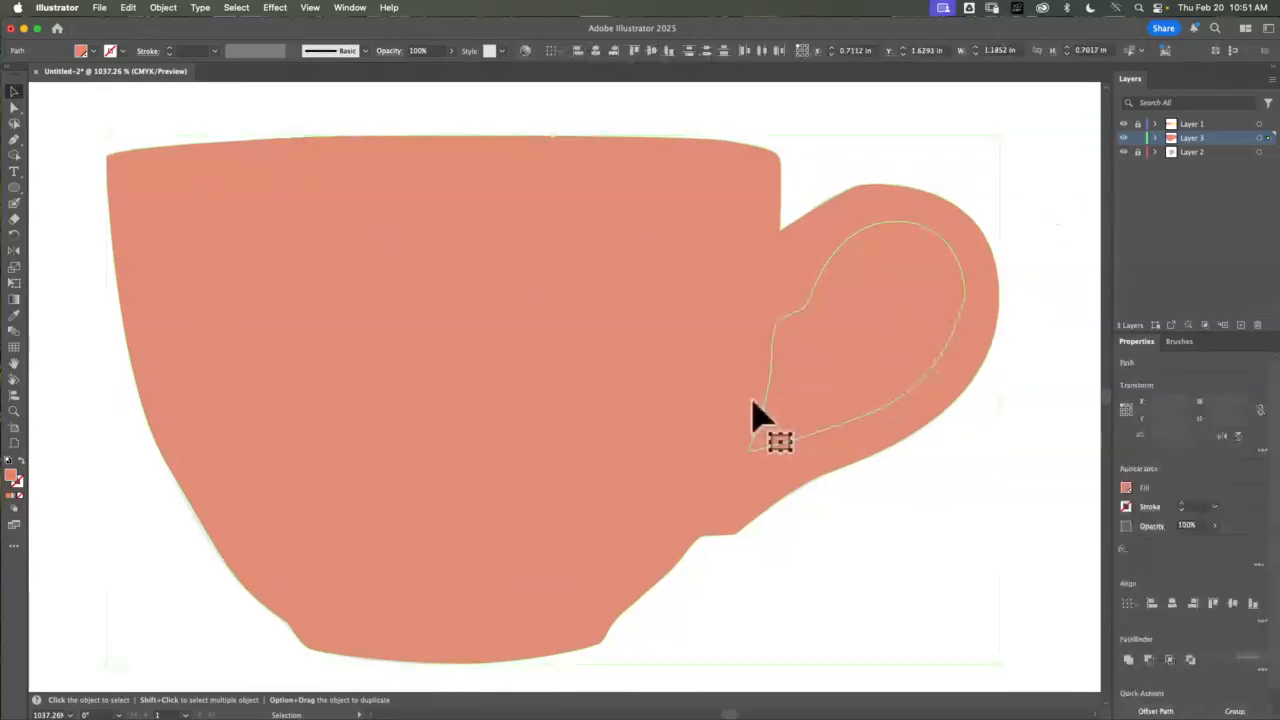
{"action": "left_click", "coordinate": [14, 155]}
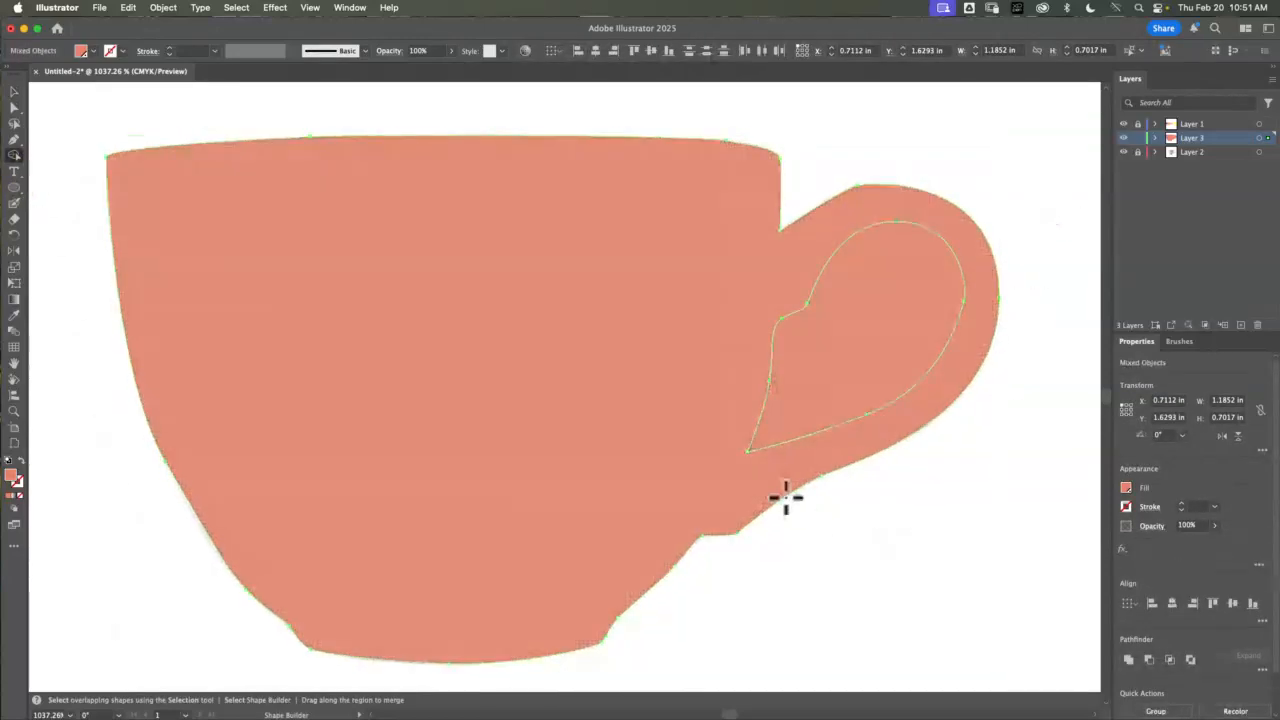
{"action": "key", "text": "Delete"}
{"action": "key", "text": "super+z"}
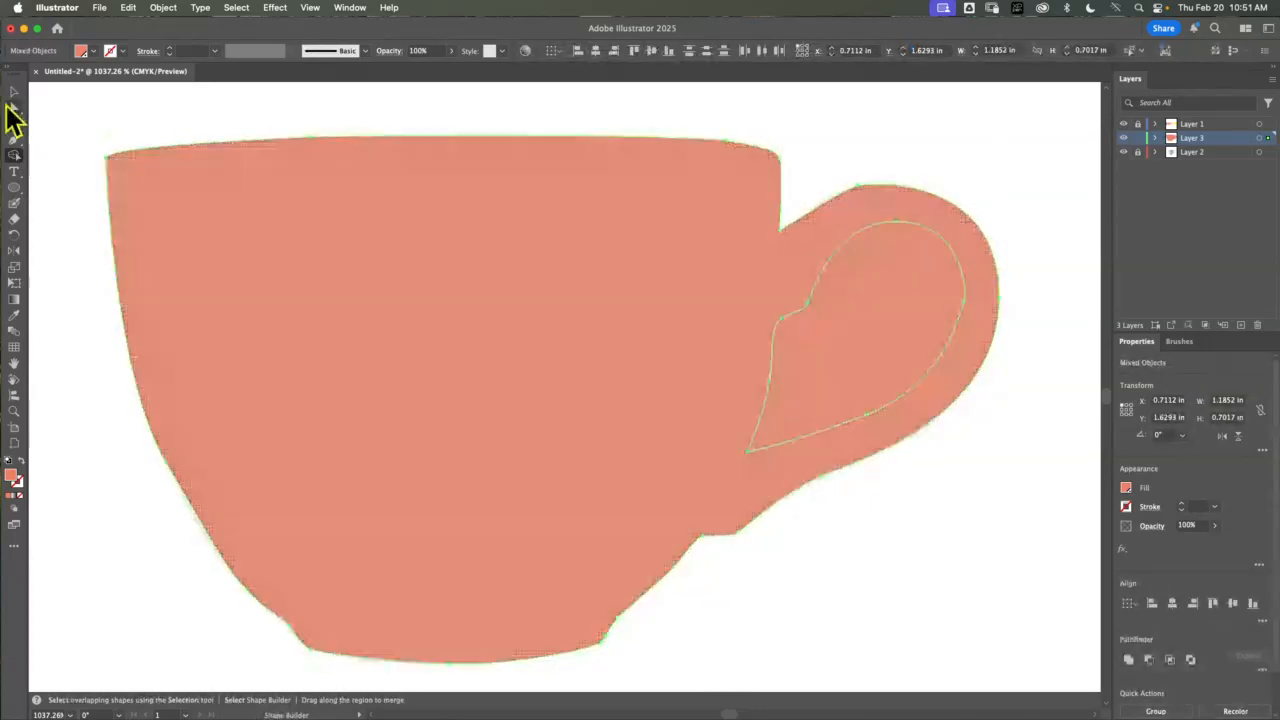
{"action": "left_click", "coordinate": [14, 92]}
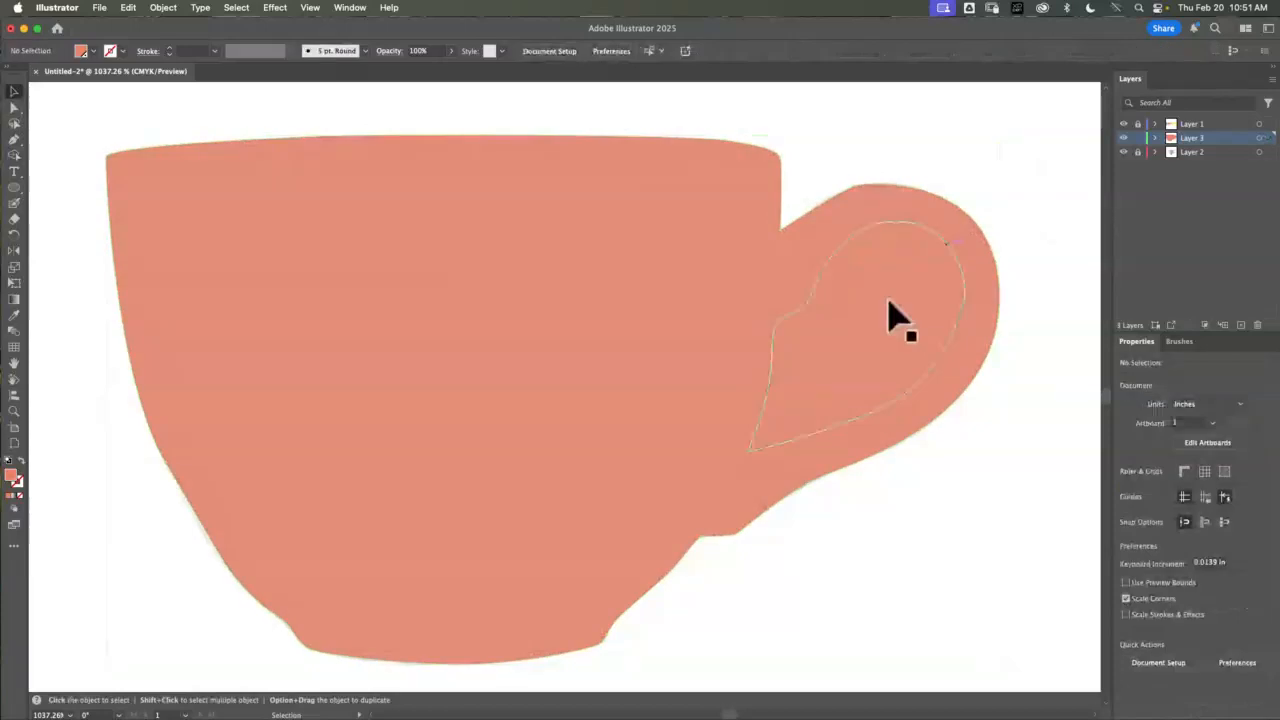
{"action": "left_click", "coordinate": [888, 332]}
{"action": "key", "text": "Delete"}
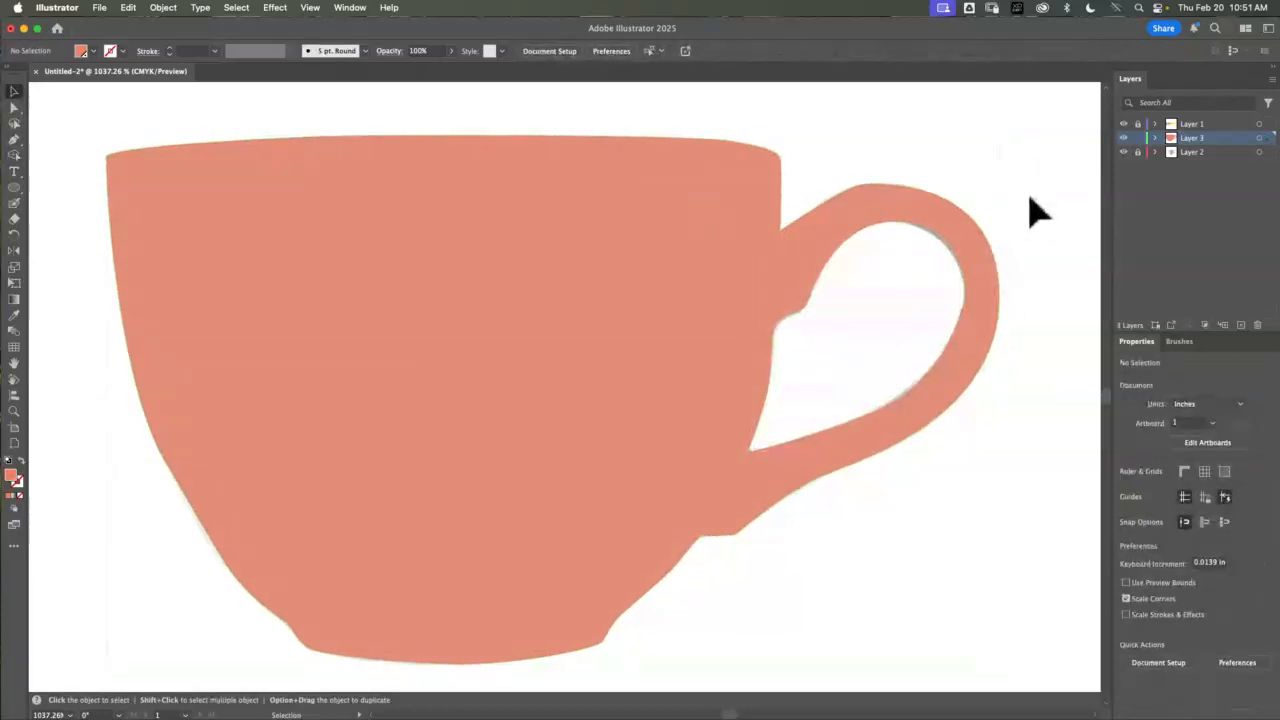
Set the cup shape's Icon Orange fill to a tint of about 37%
{"action": "left_click_drag", "start_coordinate": [1029, 194], "coordinate": [902, 479]}
{"action": "left_click", "coordinate": [1127, 489]}
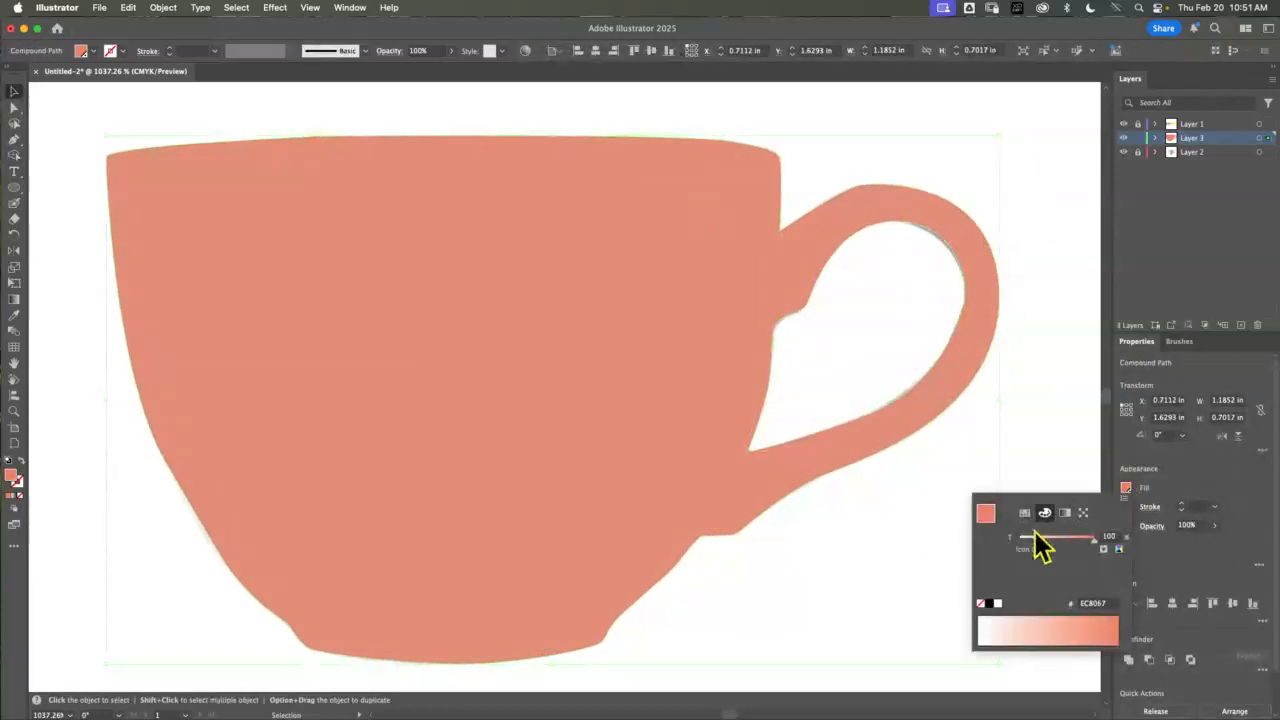
{"action": "left_click_drag", "start_coordinate": [1063, 537], "coordinate": [1047, 540]}
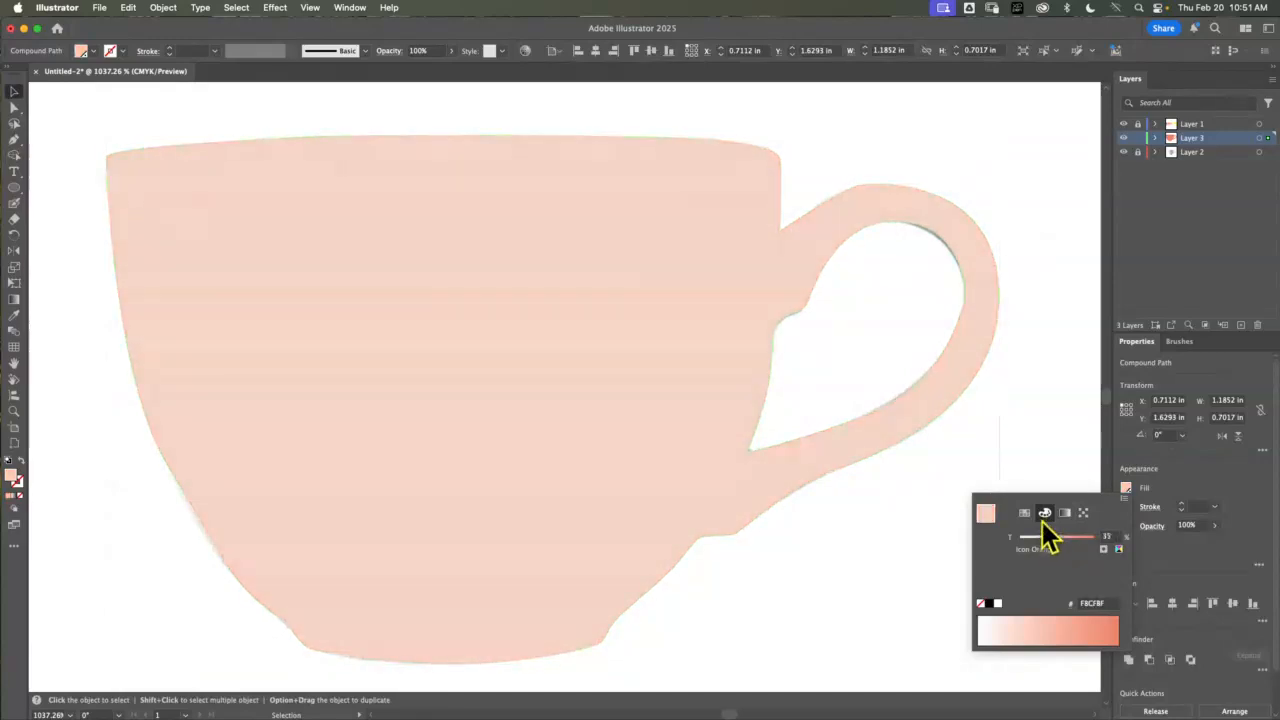
Send the cup shape to the back, behind the coffee ellipse, and clear the selection
{"action": "left_click", "coordinate": [163, 7]}
{"action": "left_click", "coordinate": [163, 7]}
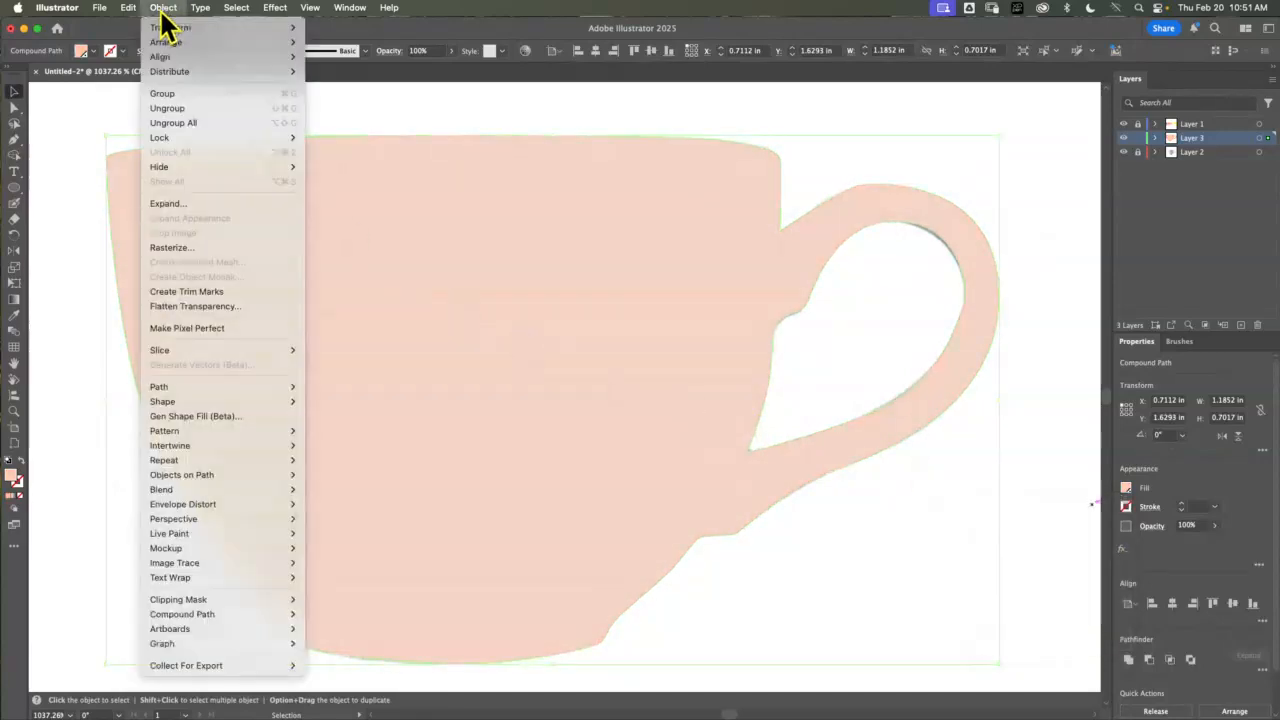
{"action": "mouse_move", "coordinate": [182, 41]}
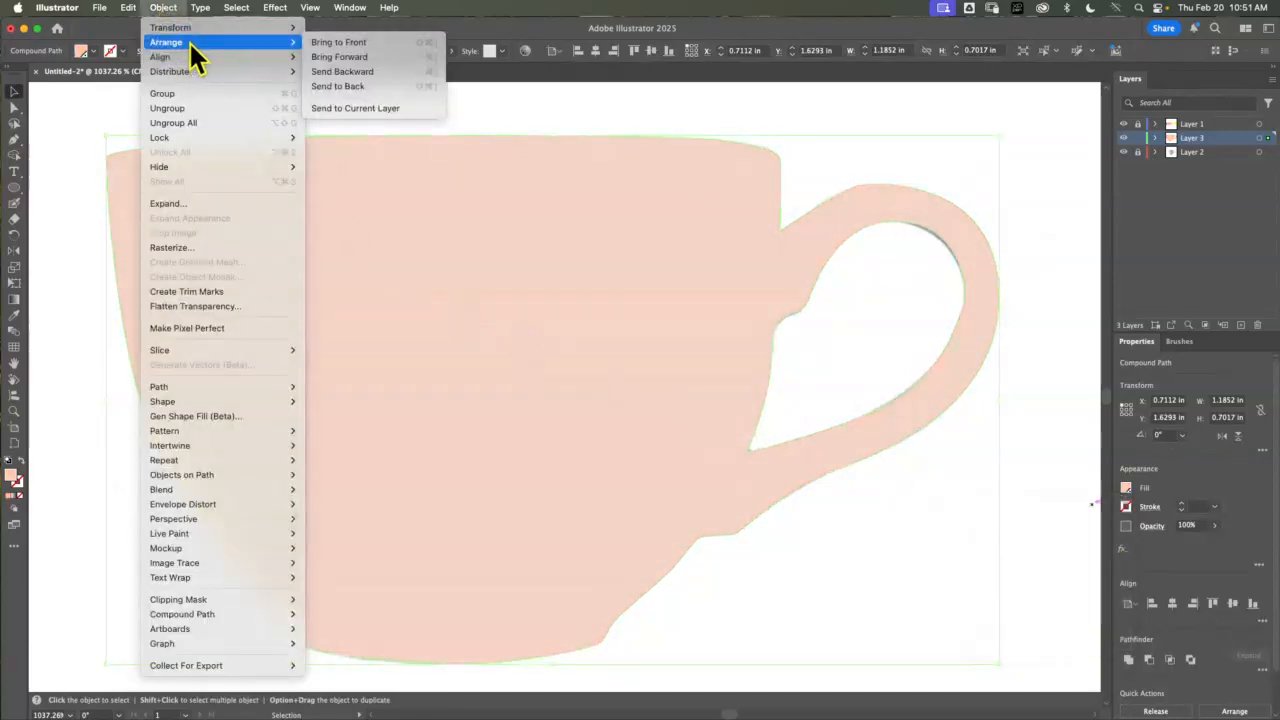
{"action": "left_click", "coordinate": [366, 86]}
{"action": "left_click", "coordinate": [79, 120]}
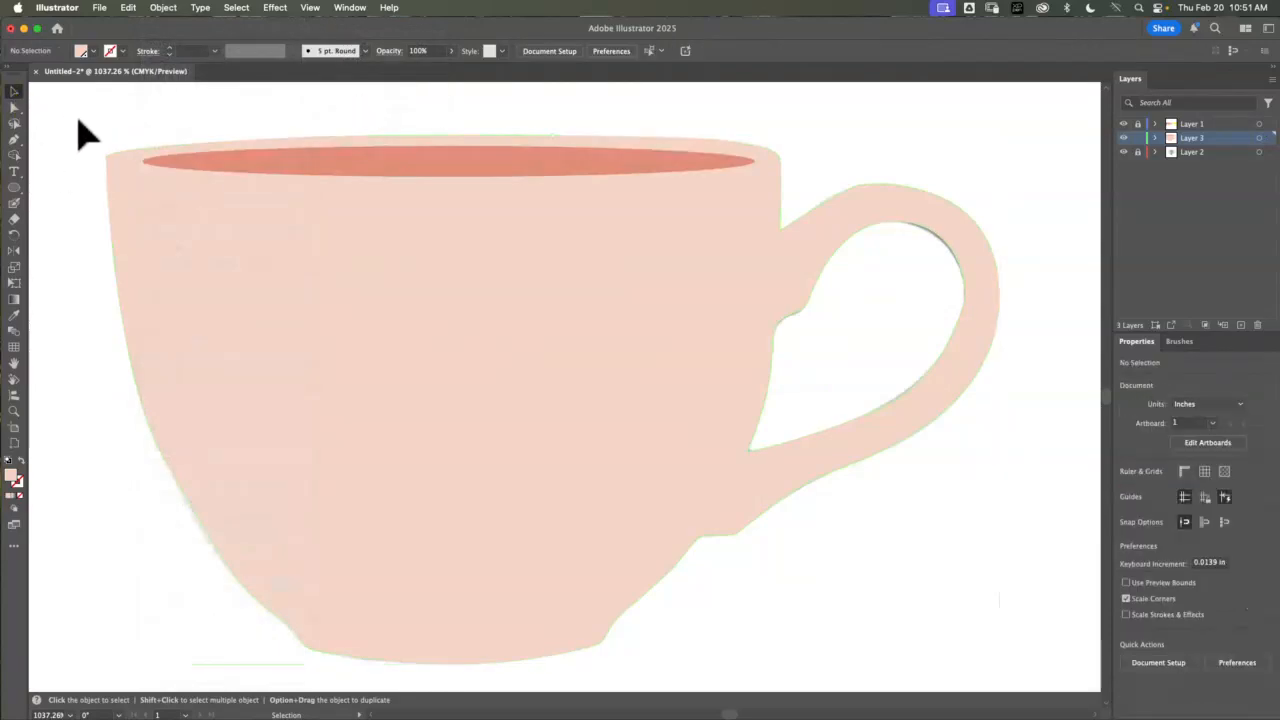
Lock Layer 3 and create a new Layer 4 directly below it
{"action": "key", "text": "super+minus"}
{"action": "key", "text": "super+minus"}
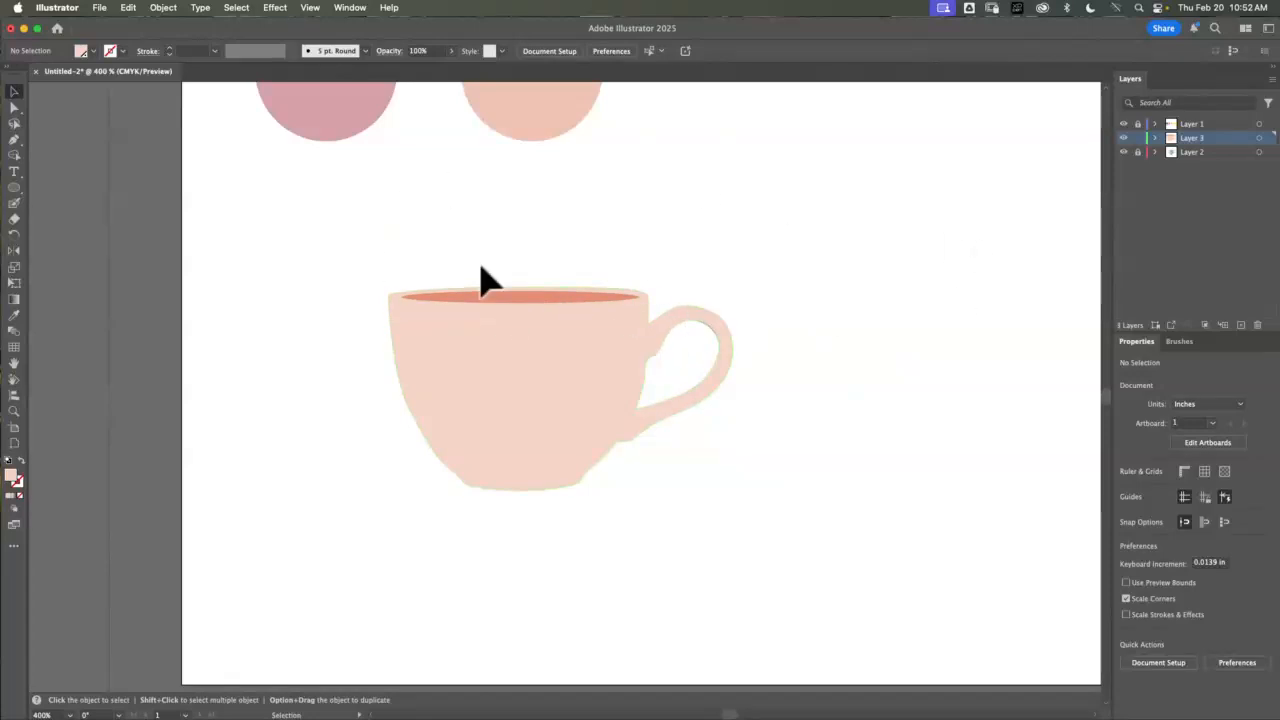
{"action": "left_click", "coordinate": [1137, 151]}
{"action": "left_click", "coordinate": [1240, 326]}
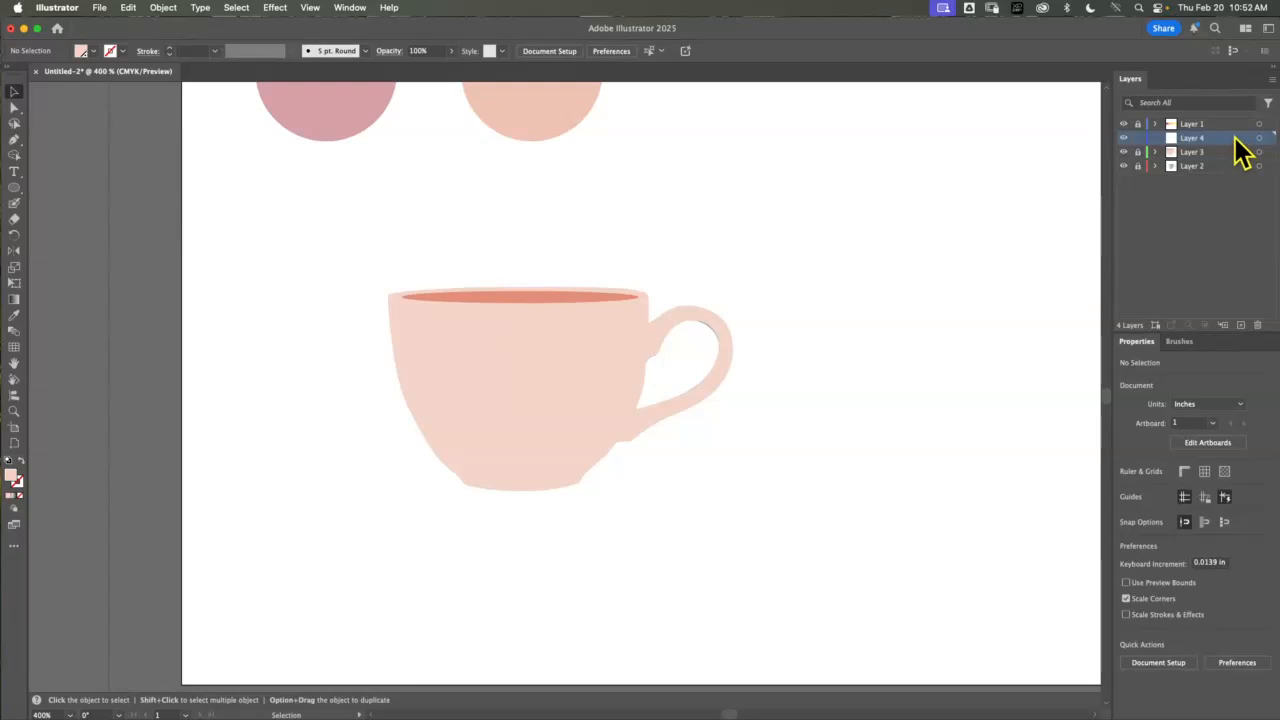
{"action": "left_click_drag", "start_coordinate": [1237, 142], "coordinate": [1234, 166]}
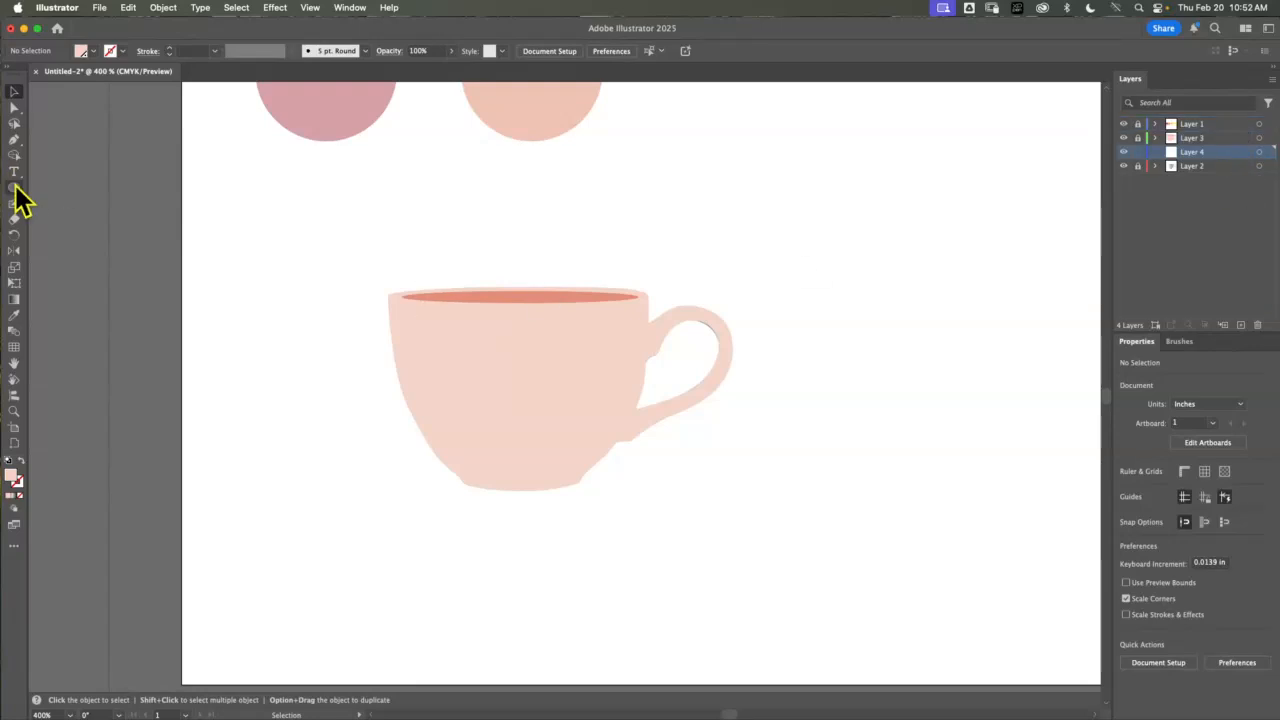
Draw a rectangle about 1.48 by 1.19 in behind the cup and fill it with the Icon Red sampled from the color swatch
{"action": "left_click_drag", "start_coordinate": [16, 196], "coordinate": [67, 188]}
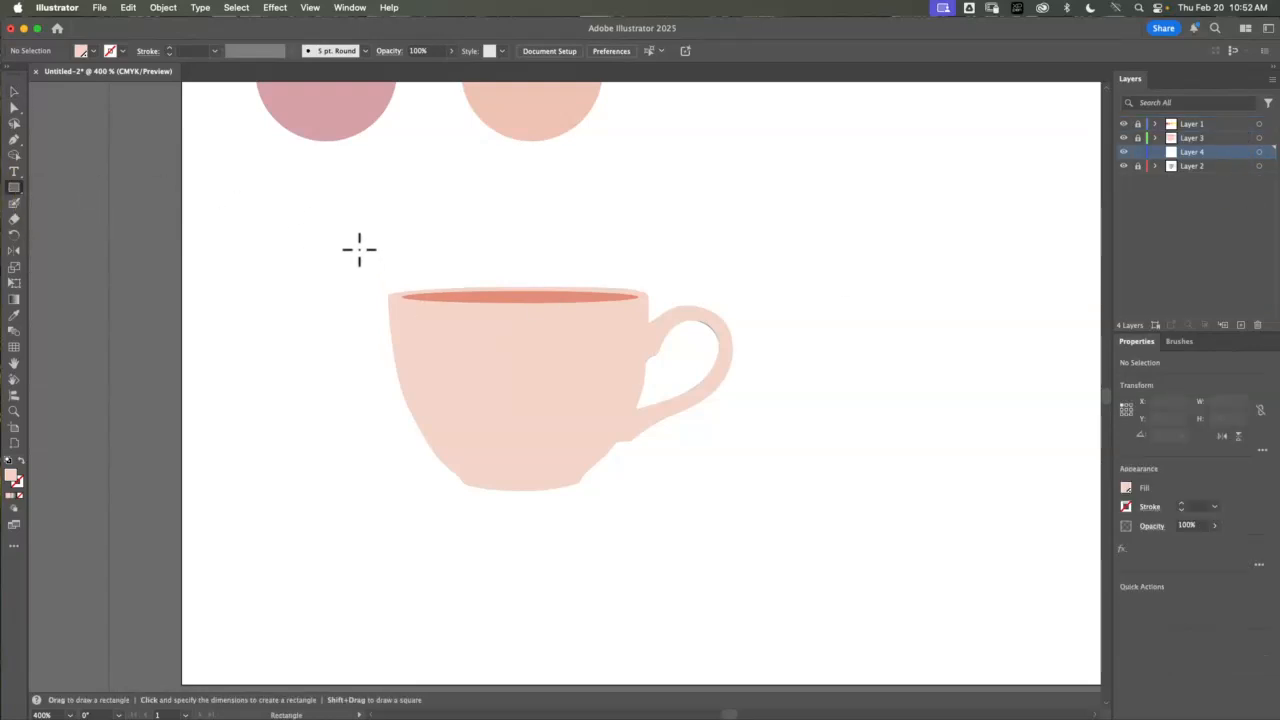
{"action": "mouse_move", "coordinate": [330, 220]}
{"action": "left_mouse_down"}
{"action": "mouse_move", "coordinate": [771, 551]}
{"action": "mouse_move", "coordinate": [711, 552]}
{"action": "mouse_move", "coordinate": [762, 566]}
{"action": "left_mouse_up"}
{"action": "key", "text": "space"}
{"action": "left_click_drag", "start_coordinate": [860, 331], "coordinate": [859, 429]}
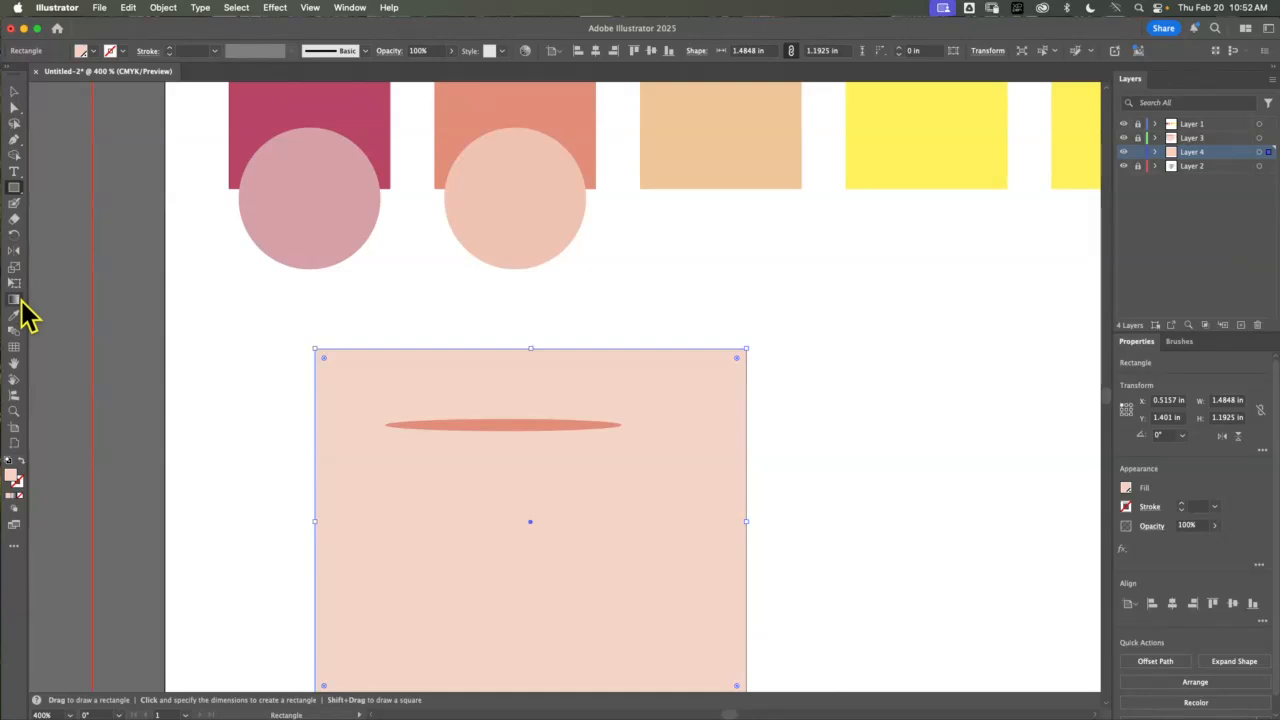
{"action": "left_click", "coordinate": [14, 315]}
{"action": "left_click", "coordinate": [287, 90]}
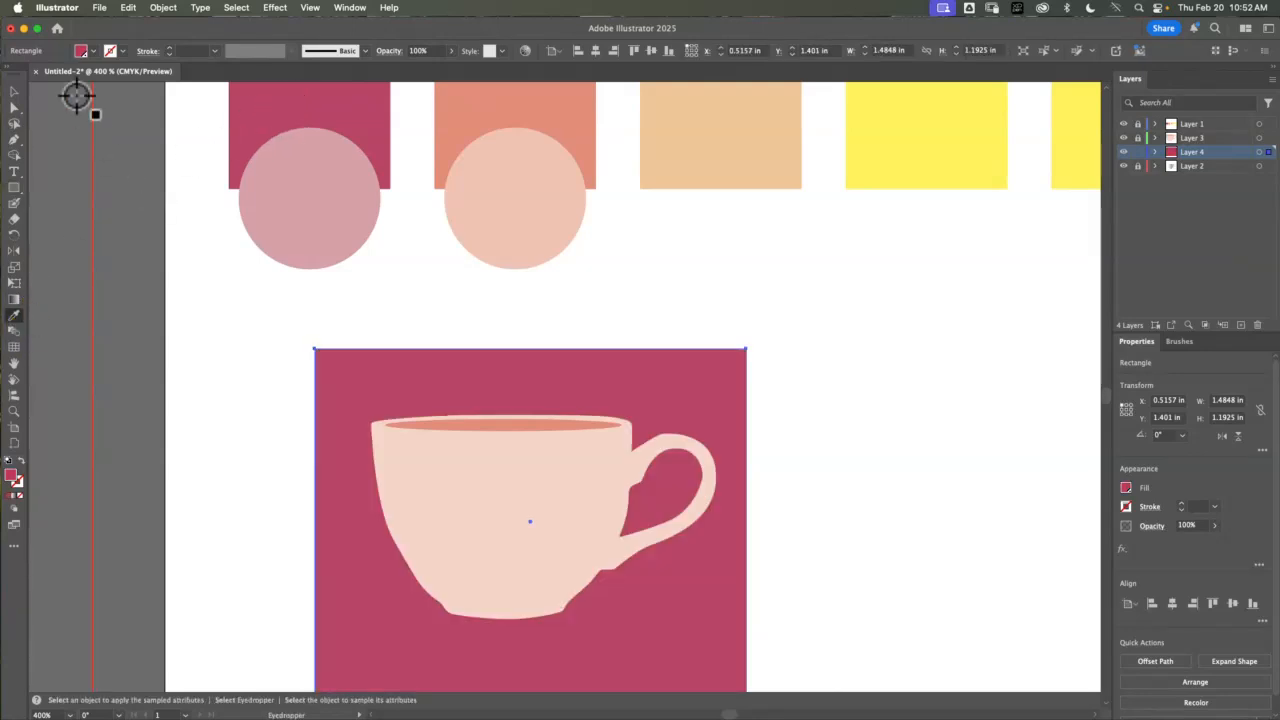
{"action": "left_click", "coordinate": [14, 91]}
{"action": "left_click", "coordinate": [120, 178]}
Draw an Icon Red square about 0.67 in wide in the empty area beside the cup's background rectangle
{"action": "key", "text": "space"}
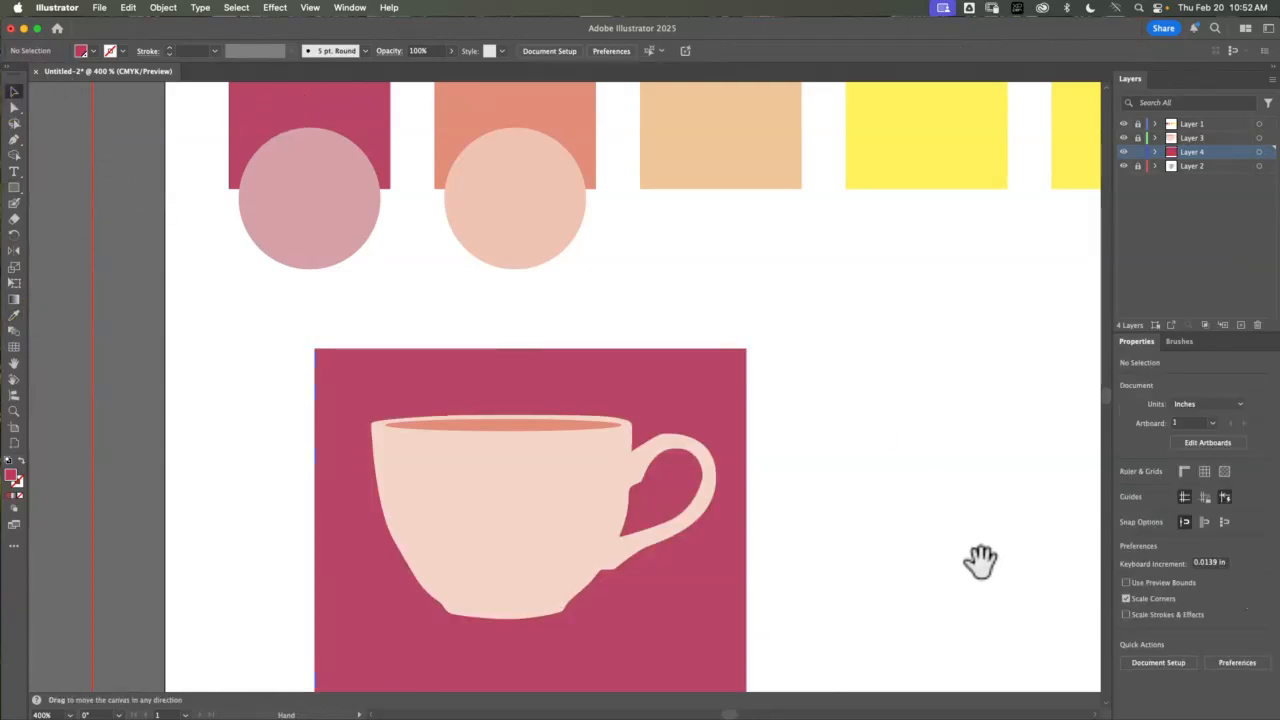
{"action": "left_click_drag", "start_coordinate": [977, 560], "coordinate": [932, 378]}
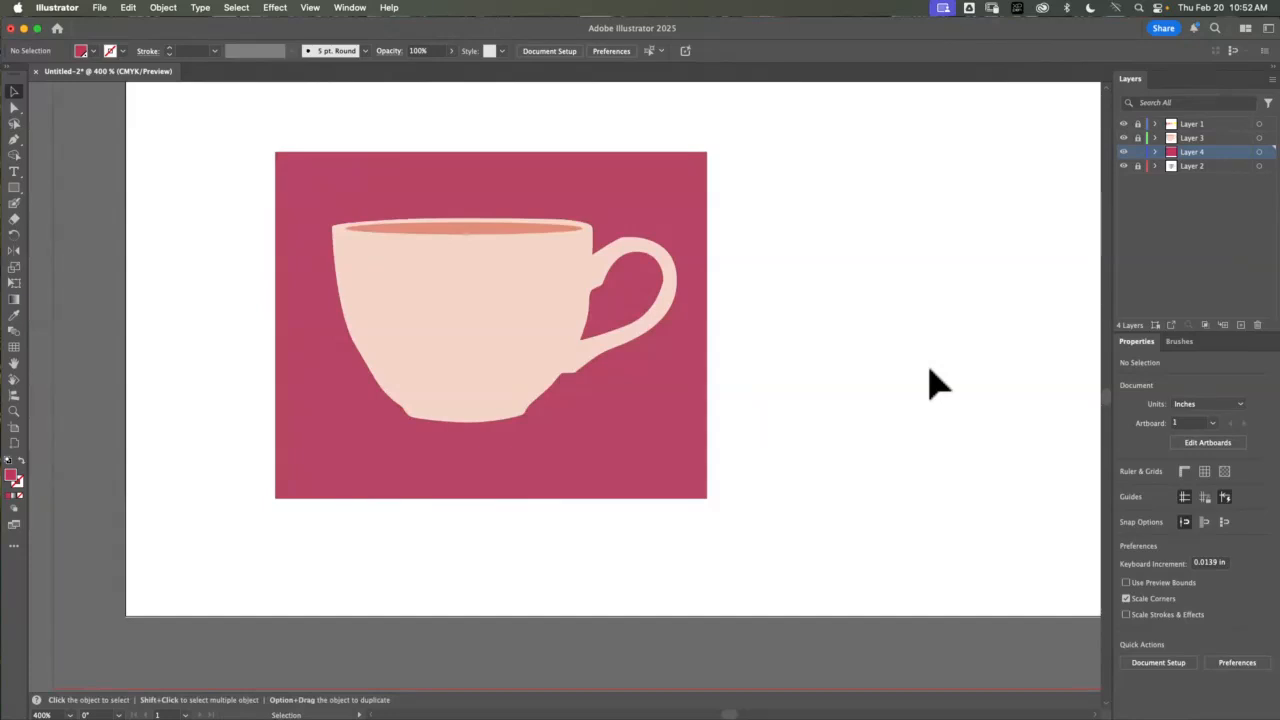
{"action": "key", "text": "space"}
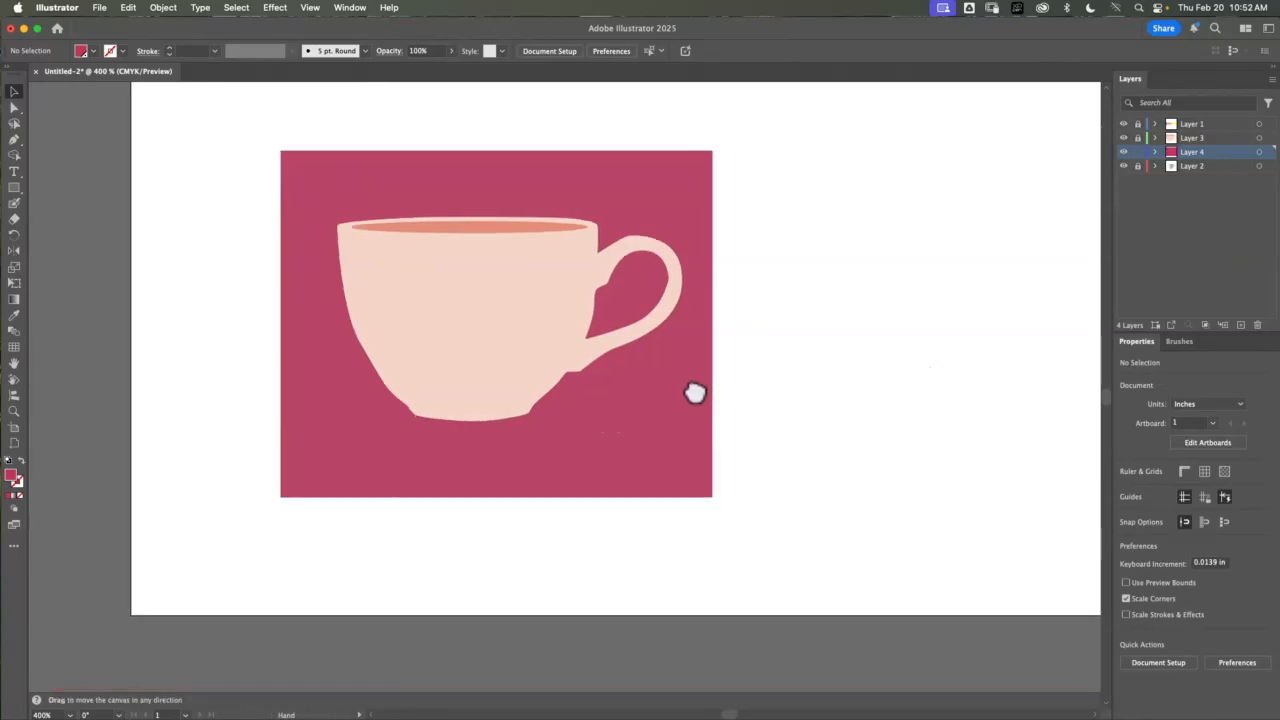
{"action": "left_click_drag", "start_coordinate": [690, 391], "coordinate": [395, 397]}
{"action": "left_click", "coordinate": [14, 188]}
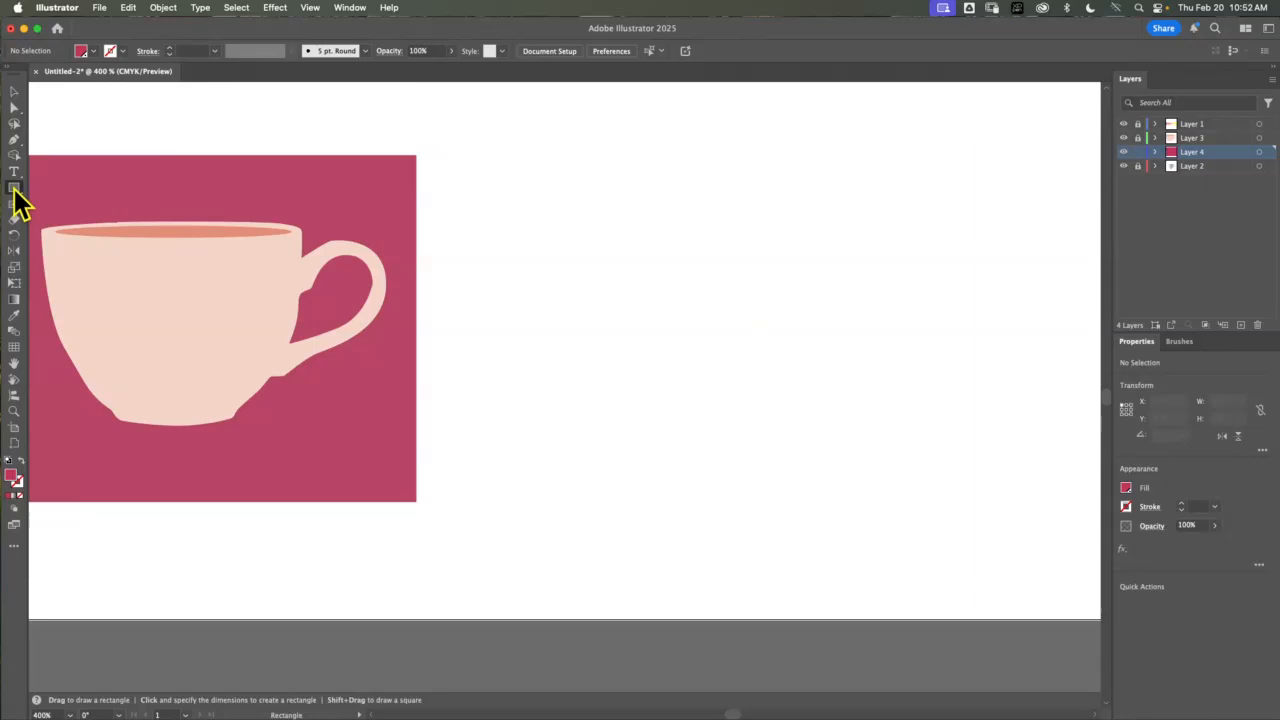
{"action": "left_click_drag", "start_coordinate": [579, 247], "coordinate": [775, 442]}
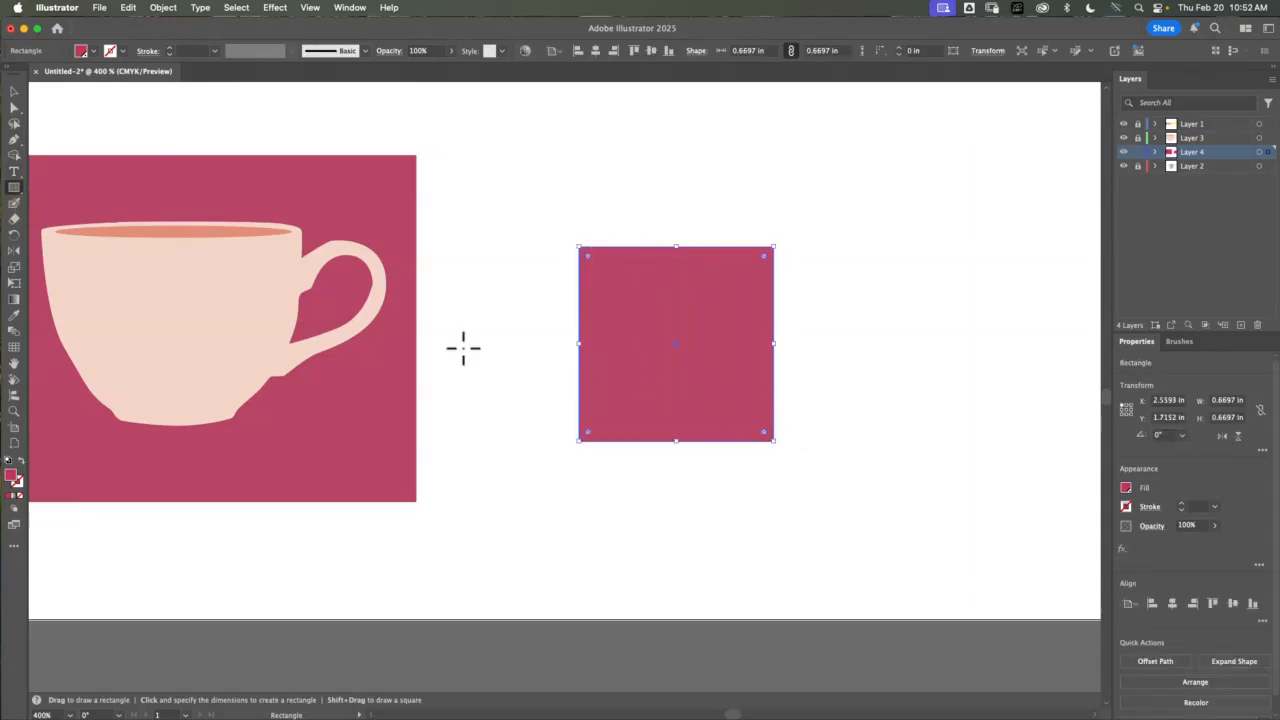
Add Icon Red ellipses across the square's upper and lower edges to form a cylinder silhouette
{"action": "left_click_drag", "start_coordinate": [14, 190], "coordinate": [53, 226]}
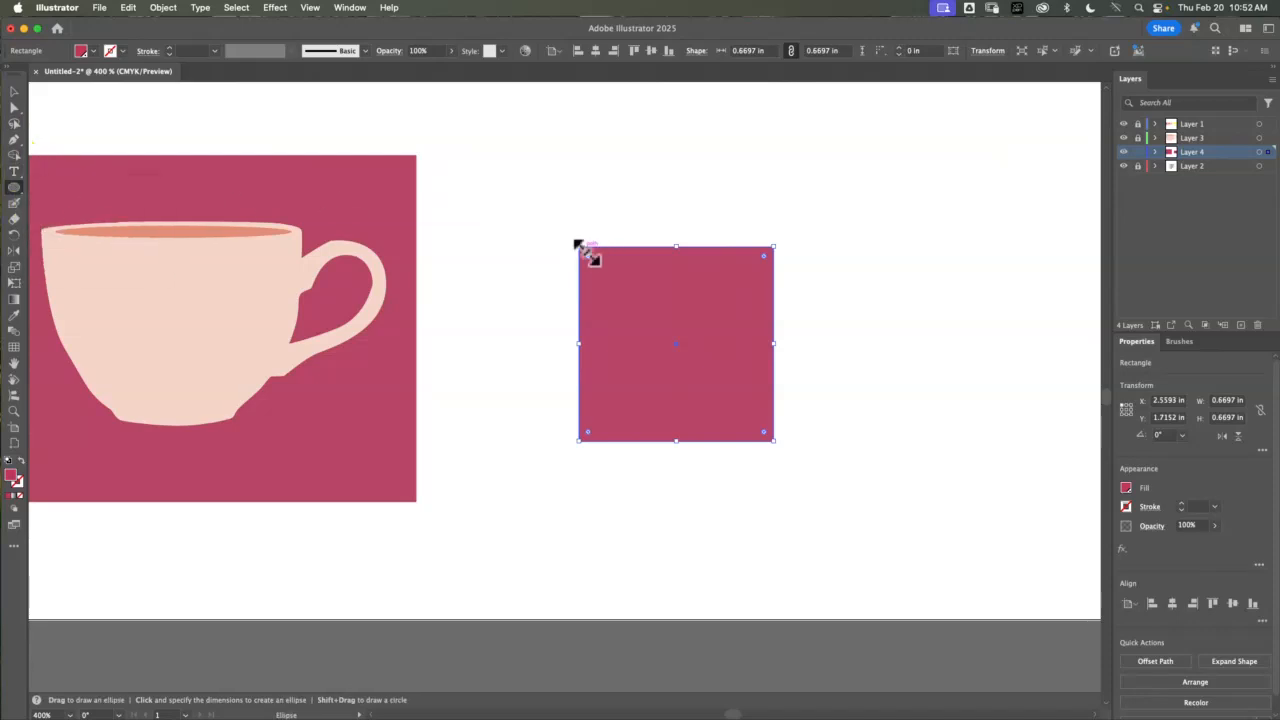
{"action": "left_click_drag", "start_coordinate": [577, 217], "coordinate": [713, 446]}
{"action": "left_click", "coordinate": [15, 92]}
{"action": "left_click", "coordinate": [251, 112]}
{"action": "left_click", "coordinate": [882, 371]}
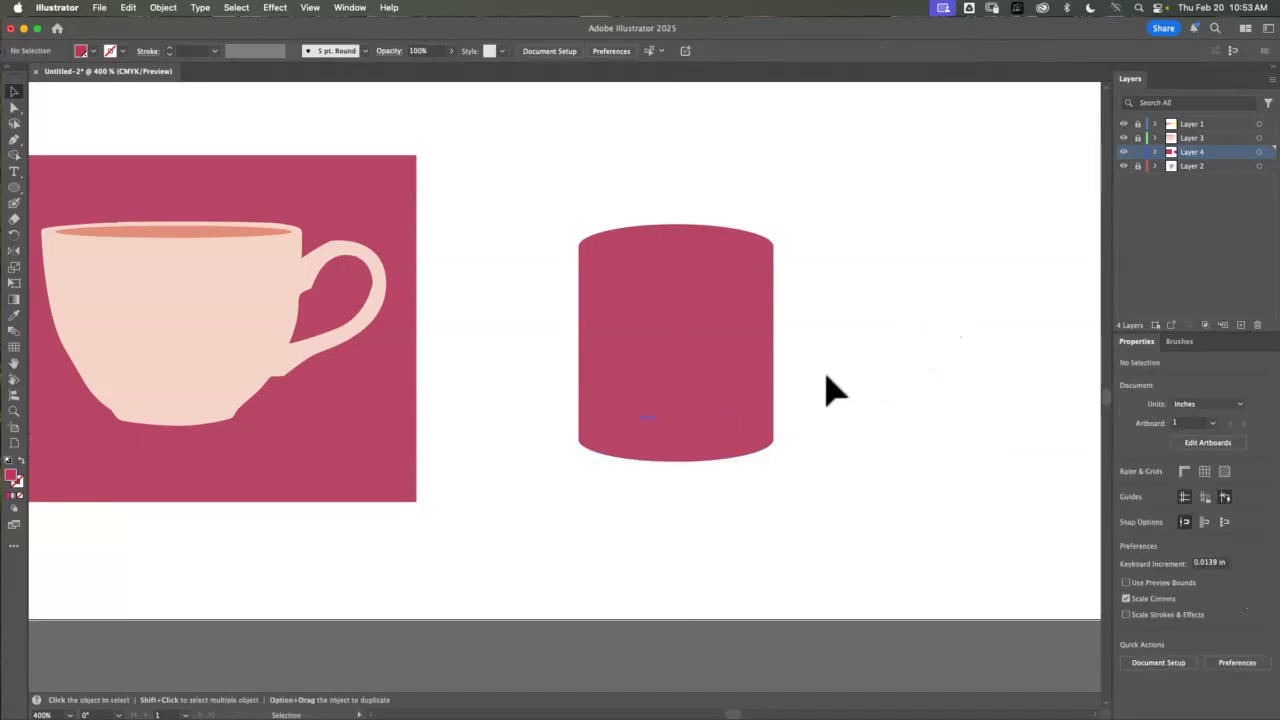
Draw an ellipse about 0.61 by 0.13 in inside the cylinder's upper end and set its Icon Red tint to 60%
{"action": "left_click", "coordinate": [15, 188]}
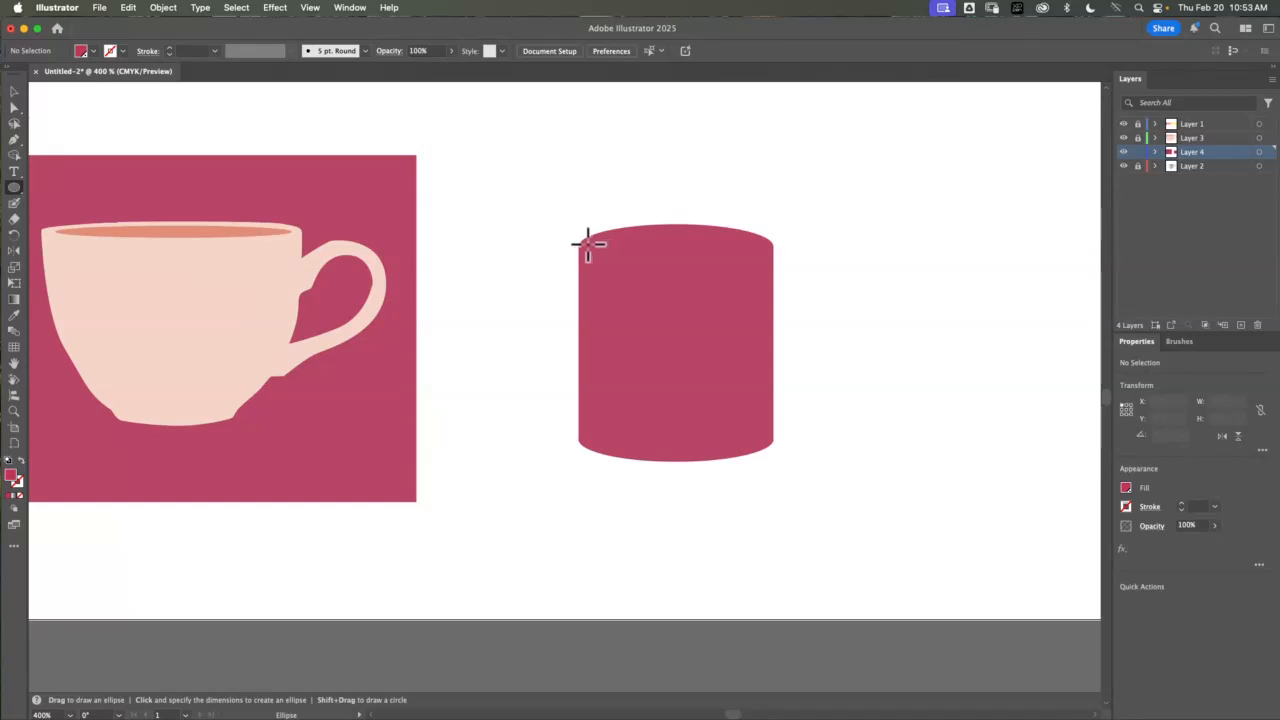
{"action": "left_click_drag", "start_coordinate": [587, 244], "coordinate": [764, 282]}
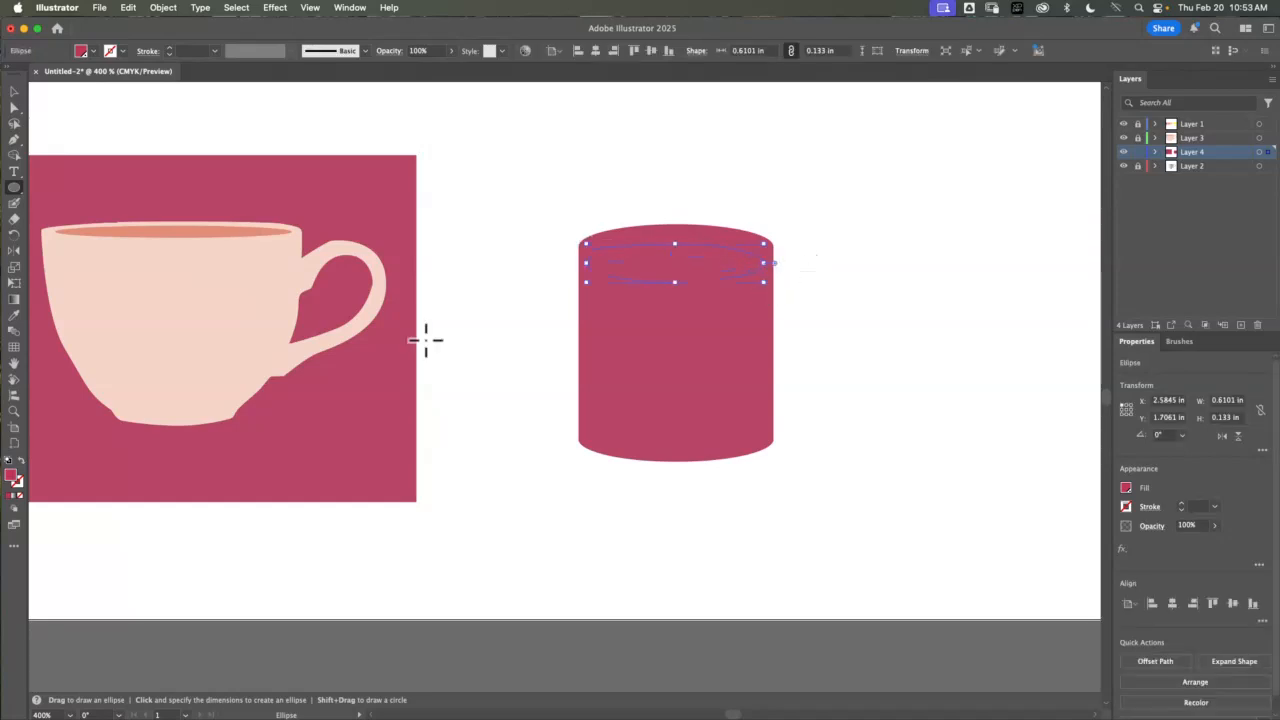
{"action": "left_click", "coordinate": [1125, 489]}
{"action": "left_click", "coordinate": [1065, 540]}
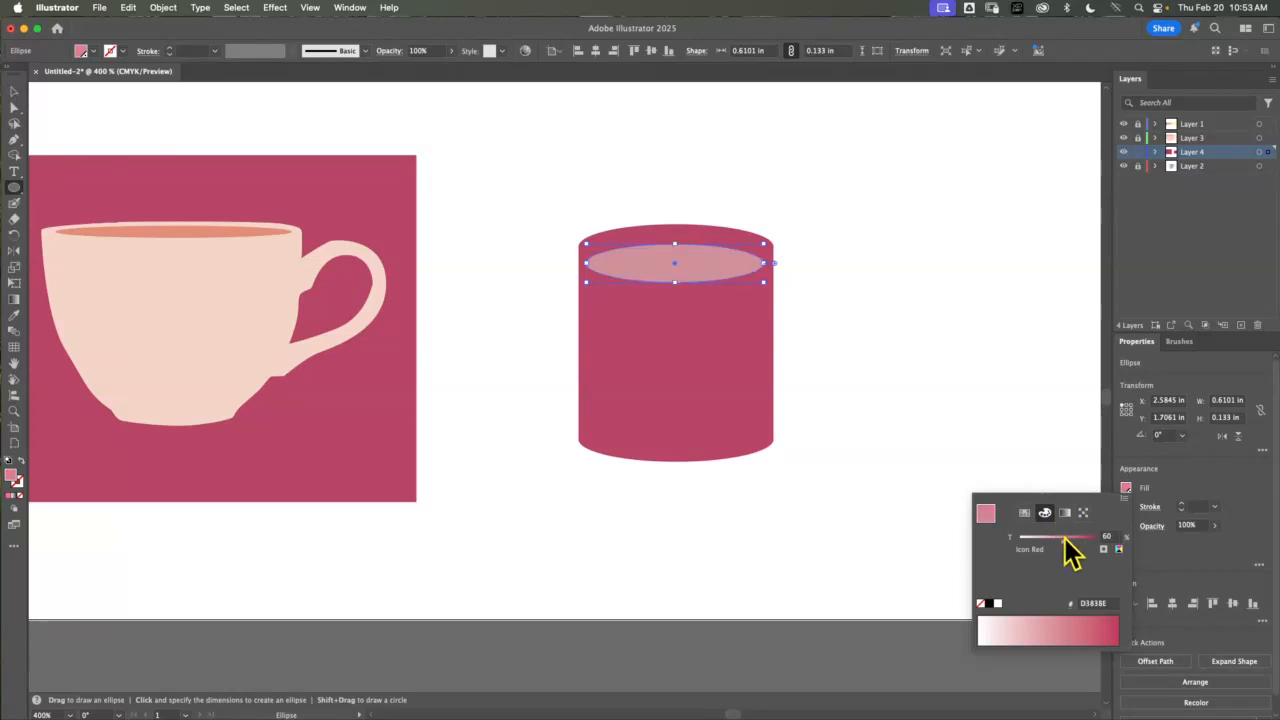
Move the tinted ellipse up so it sits evenly inside the cylinder's upper ellipse as an opening
{"action": "left_click", "coordinate": [690, 282]}
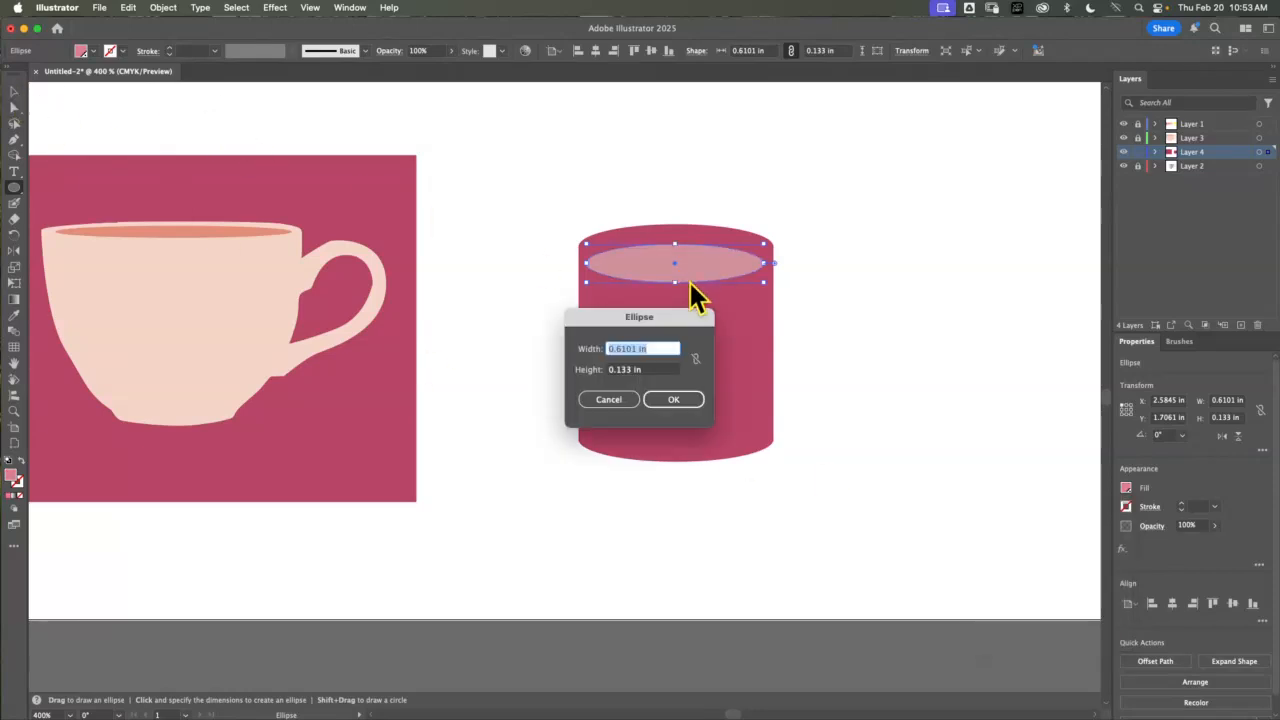
{"action": "left_click", "coordinate": [608, 399]}
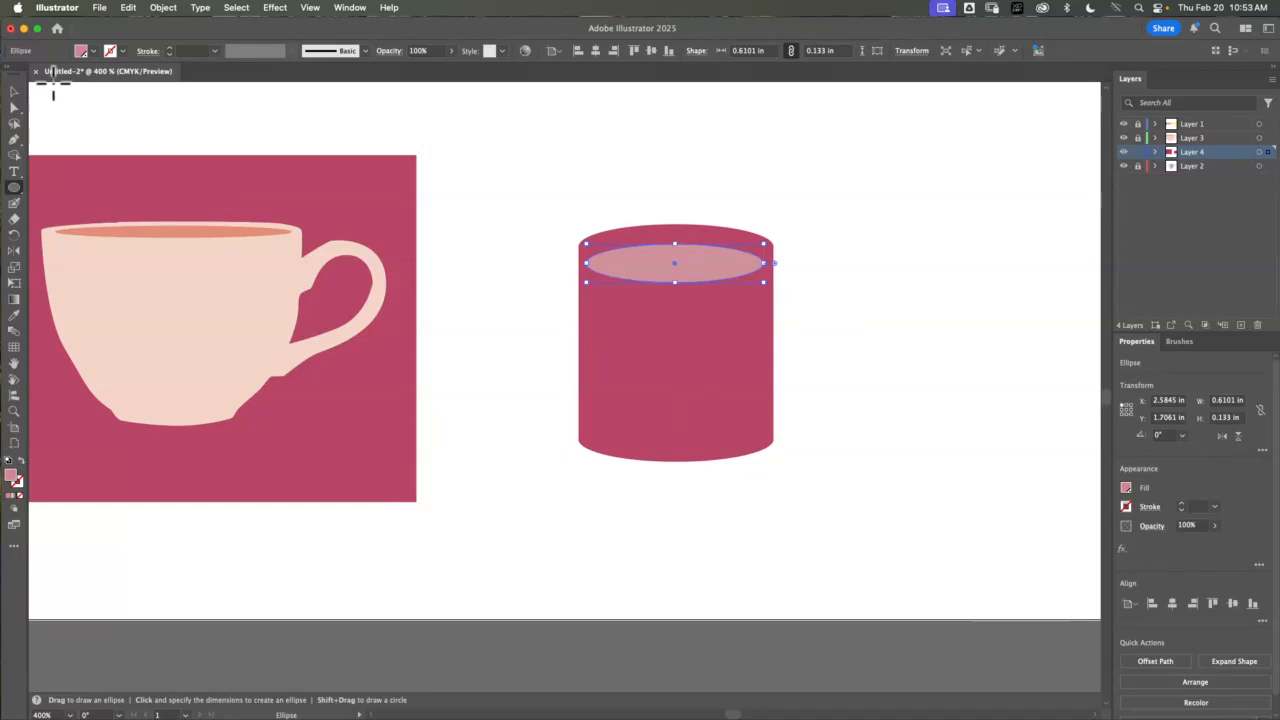
{"action": "left_click", "coordinate": [14, 92]}
{"action": "left_click_drag", "start_coordinate": [727, 270], "coordinate": [729, 253]}
{"action": "left_click", "coordinate": [866, 266]}
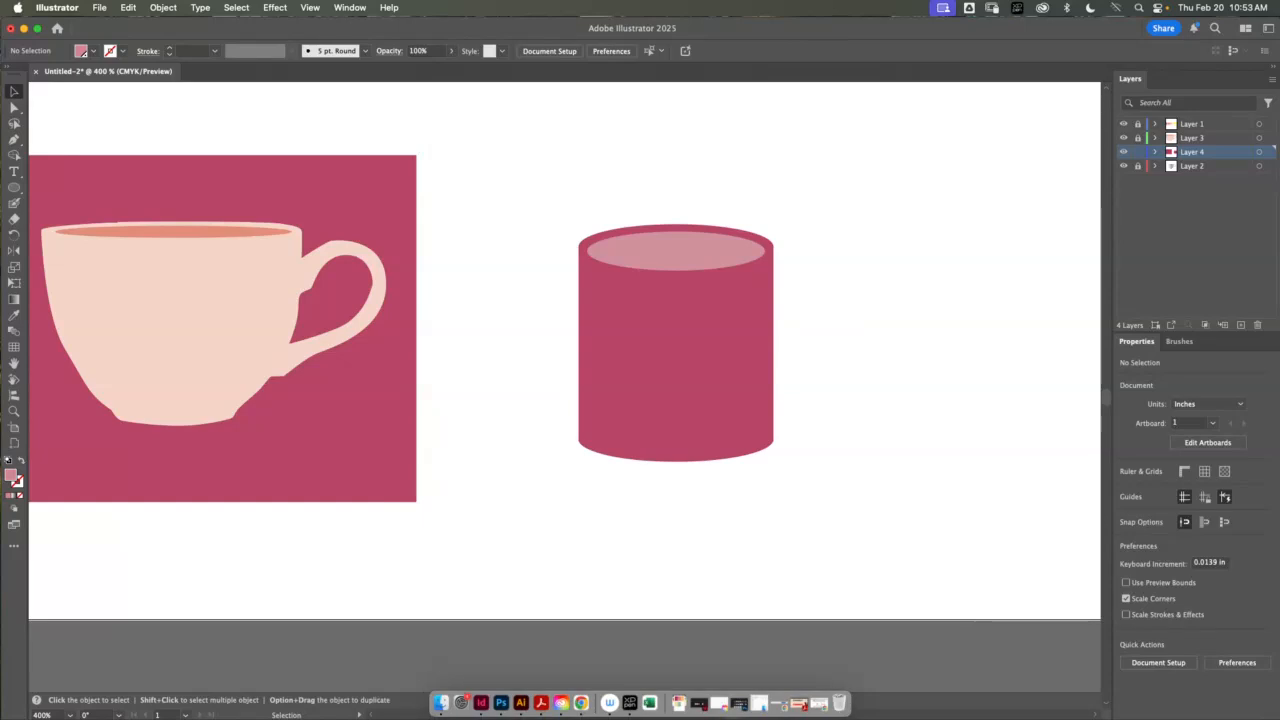
Stretch the cylinder's lower ellipse to about 0.32 in tall and move it over the cylinder's upper-left edge
{"action": "left_click", "coordinate": [672, 460]}
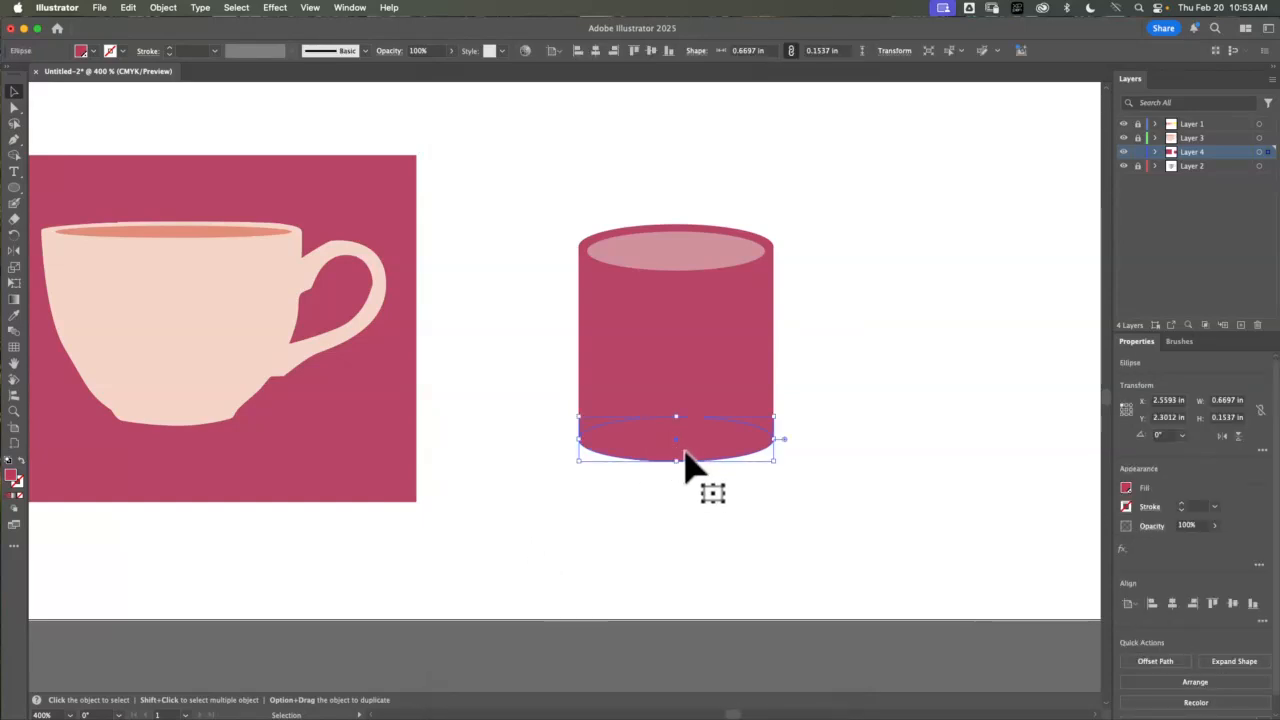
{"action": "left_click_drag", "start_coordinate": [680, 462], "coordinate": [706, 478]}
{"action": "left_click", "coordinate": [838, 488]}
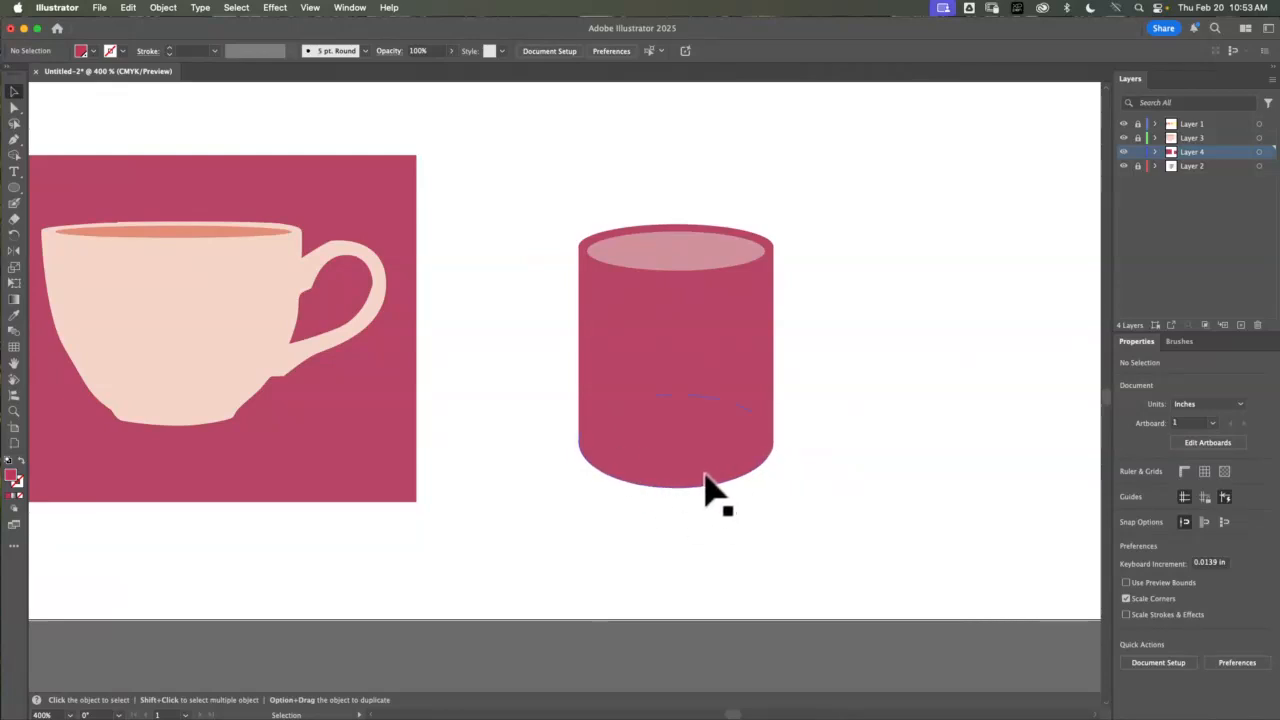
{"action": "left_click_drag", "start_coordinate": [699, 468], "coordinate": [1037, 142]}
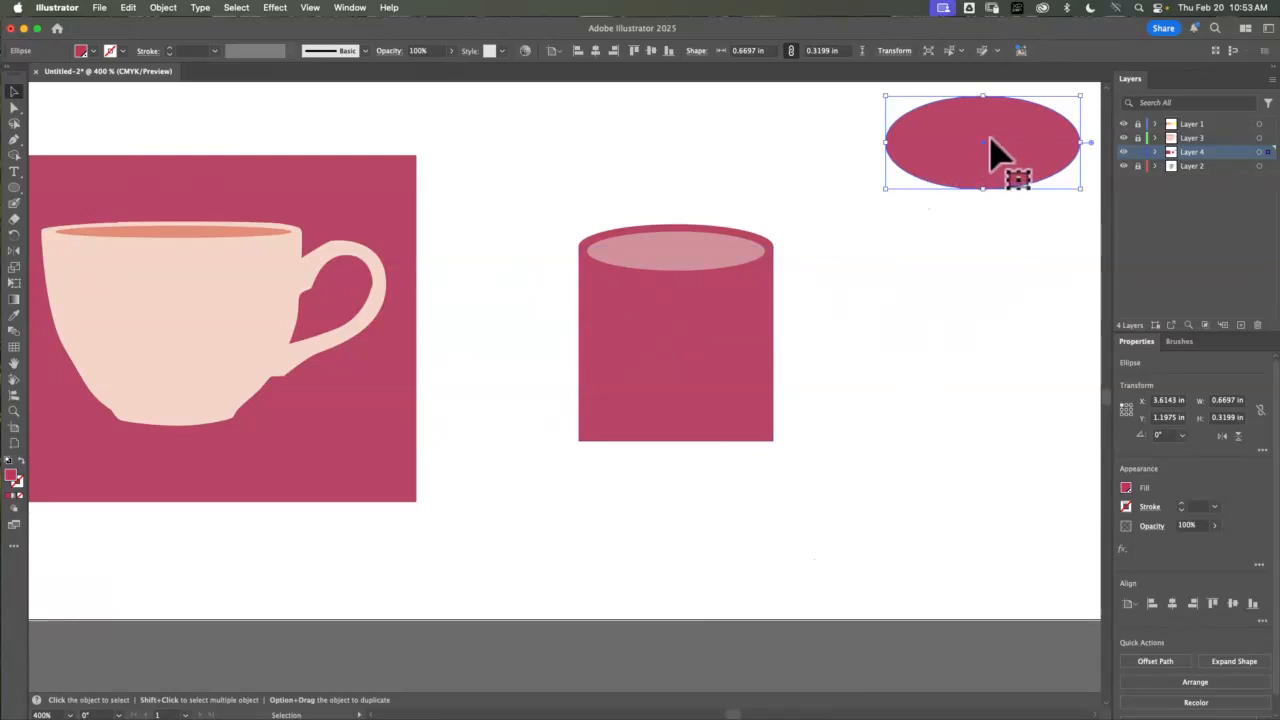
{"action": "left_click_drag", "start_coordinate": [990, 140], "coordinate": [596, 243]}
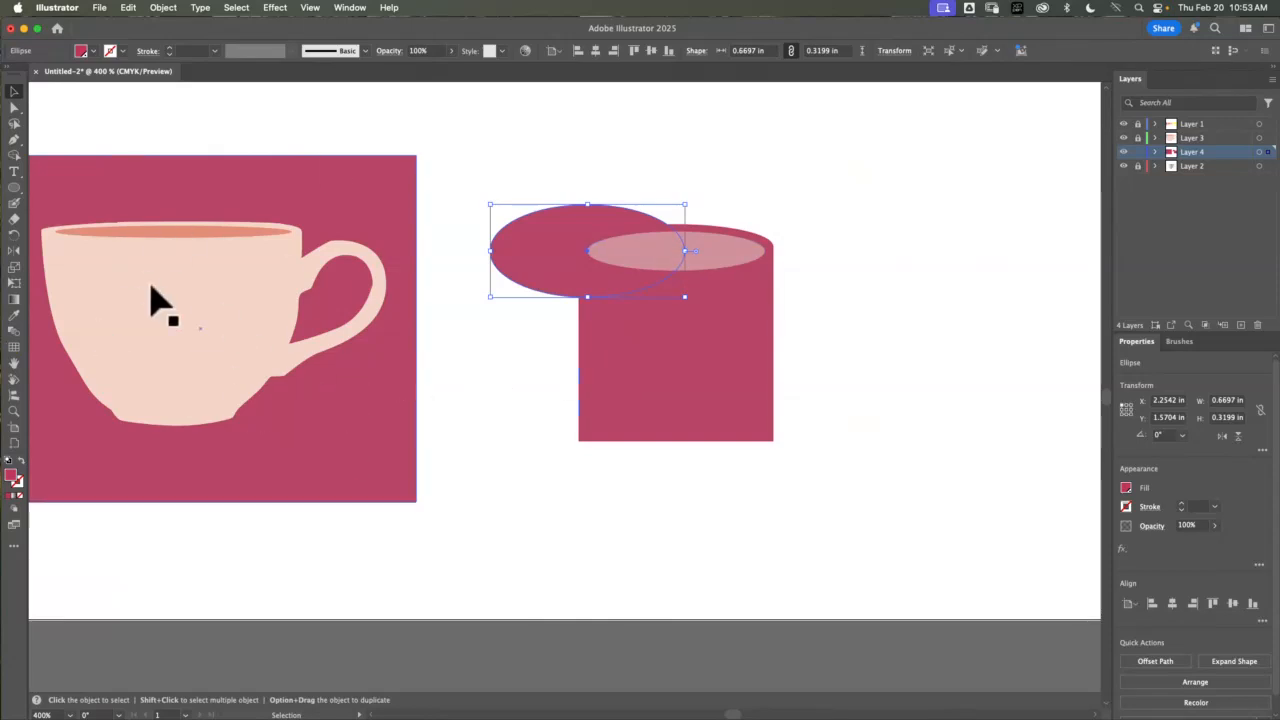
Lock Layer 4 and move the cup with its coffee ellipse straight down within the red background rectangle
{"action": "left_click", "coordinate": [190, 245]}
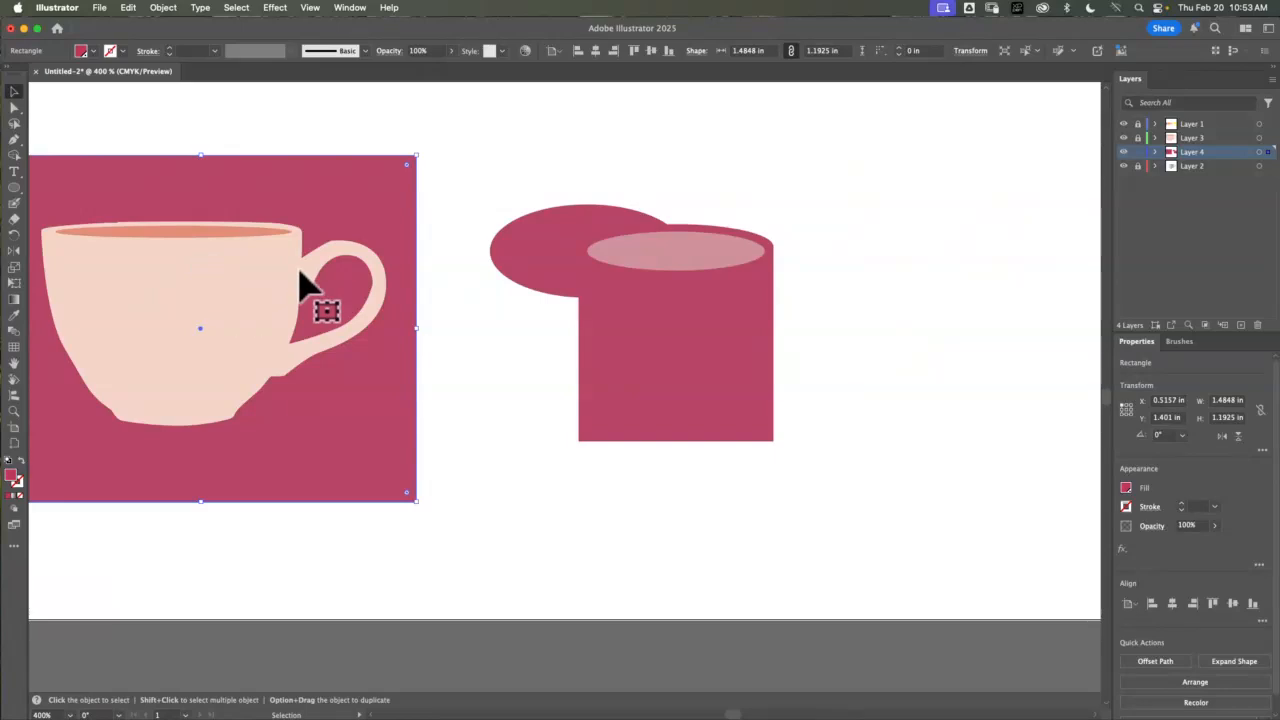
{"action": "key", "text": "space"}
{"action": "left_click_drag", "start_coordinate": [506, 437], "coordinate": [691, 437]}
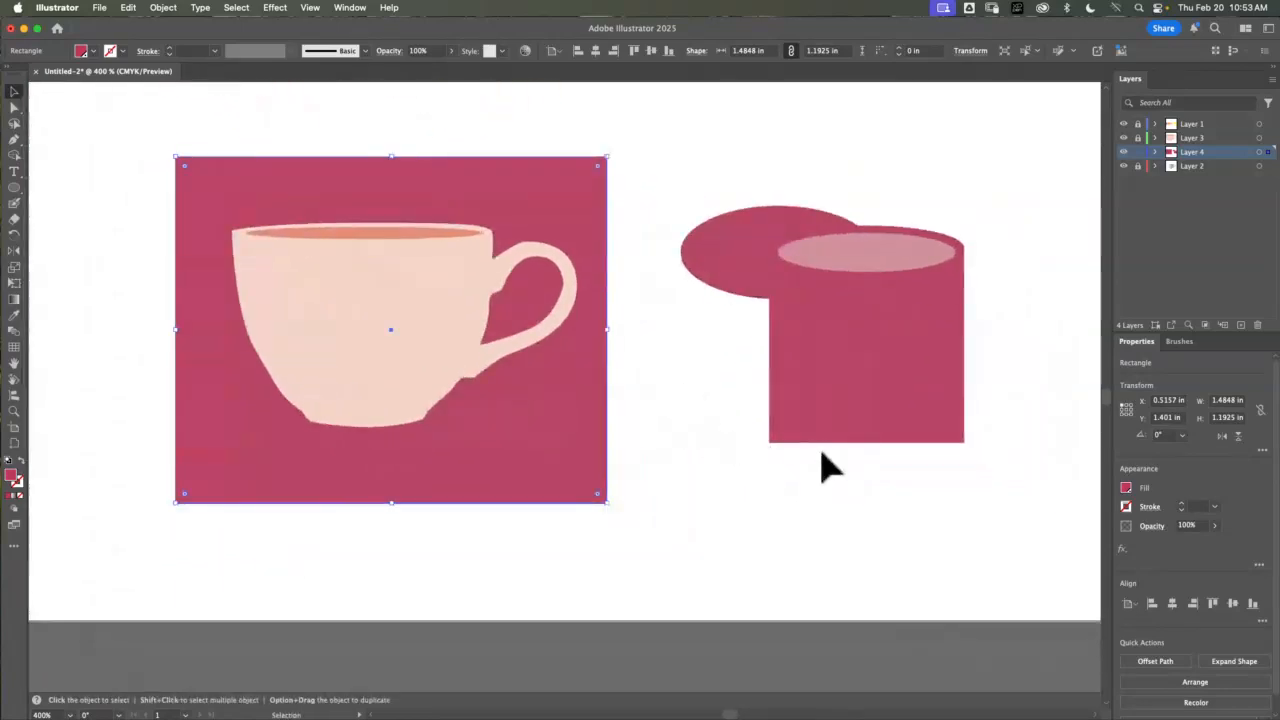
{"action": "left_click", "coordinate": [1138, 152]}
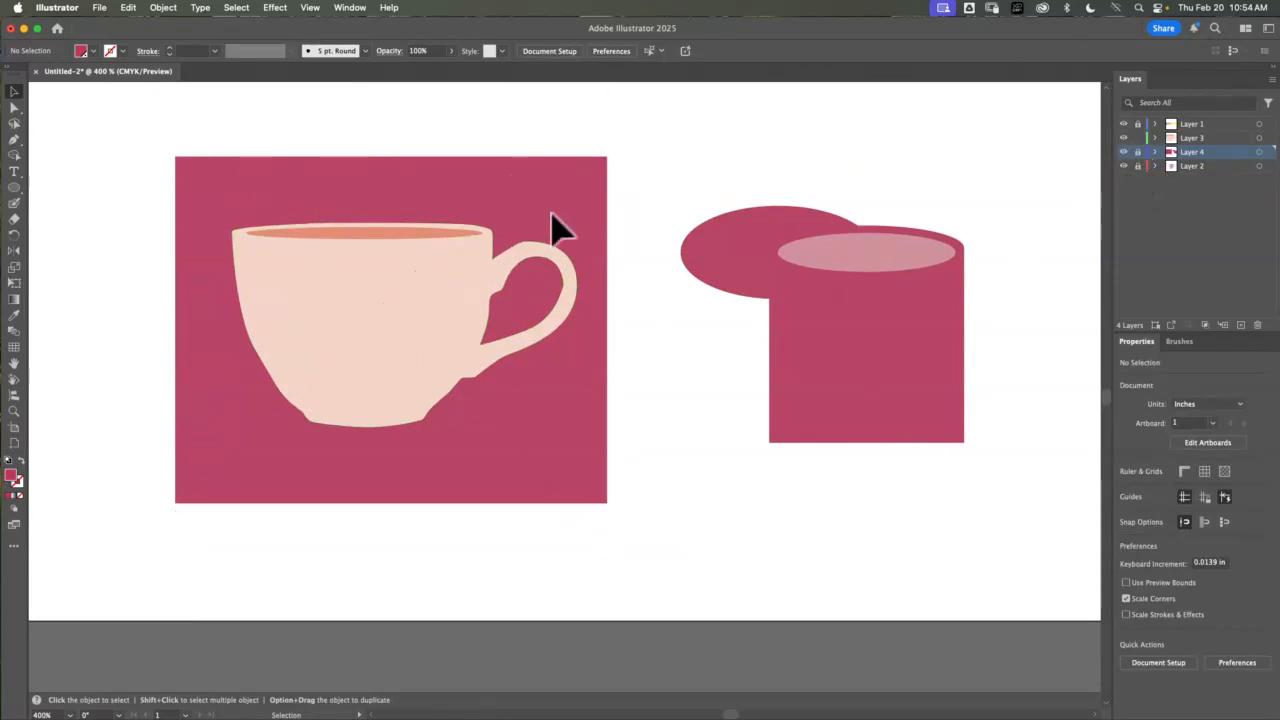
{"action": "left_click", "coordinate": [305, 395]}
{"action": "left_click_drag", "start_coordinate": [305, 395], "coordinate": [386, 410]}
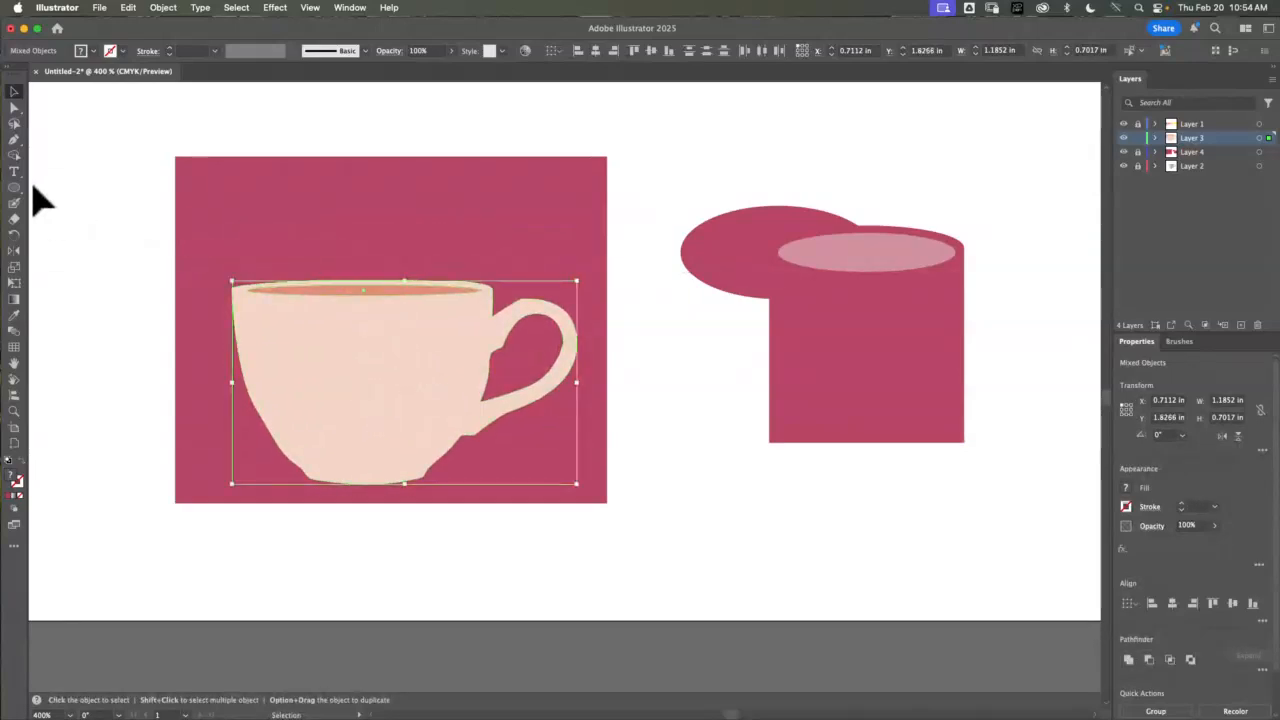
Draw an open S-shaped steam path about 0.08 by 0.35 in above the cup with the Pen tool
{"action": "left_click", "coordinate": [14, 140]}
{"action": "left_click", "coordinate": [325, 265]}
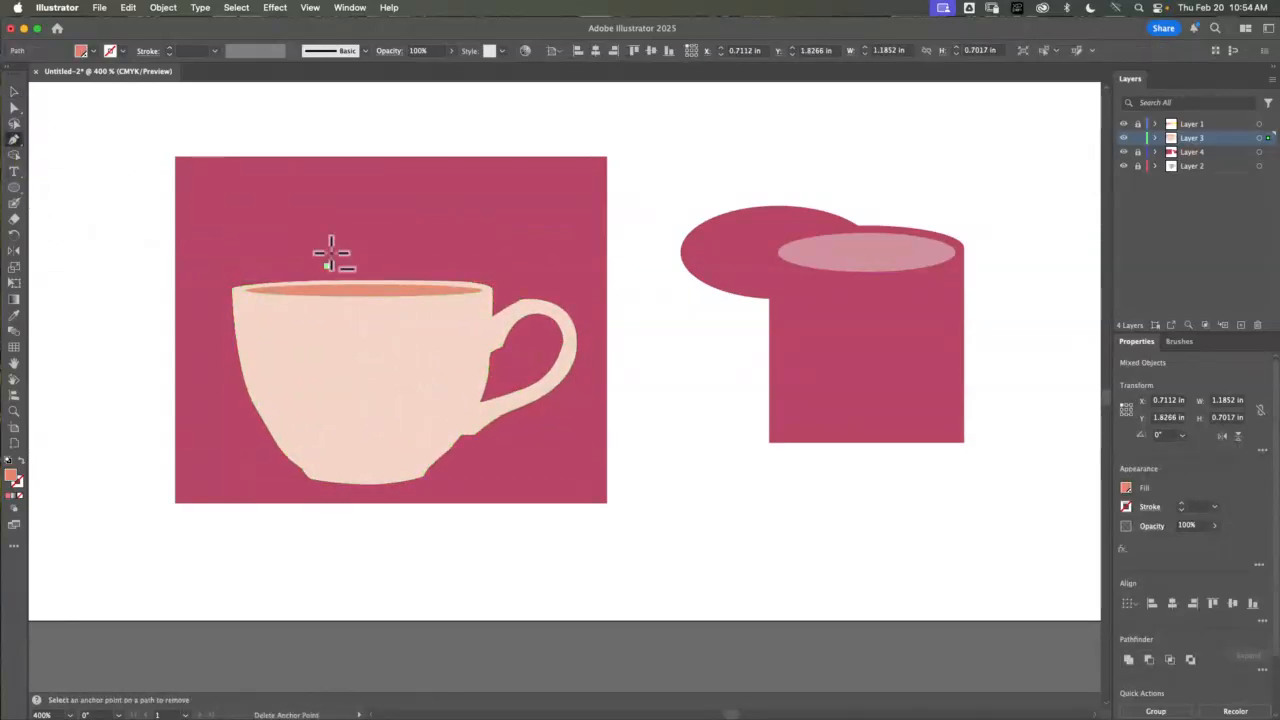
{"action": "left_click_drag", "start_coordinate": [312, 214], "coordinate": [327, 168]}
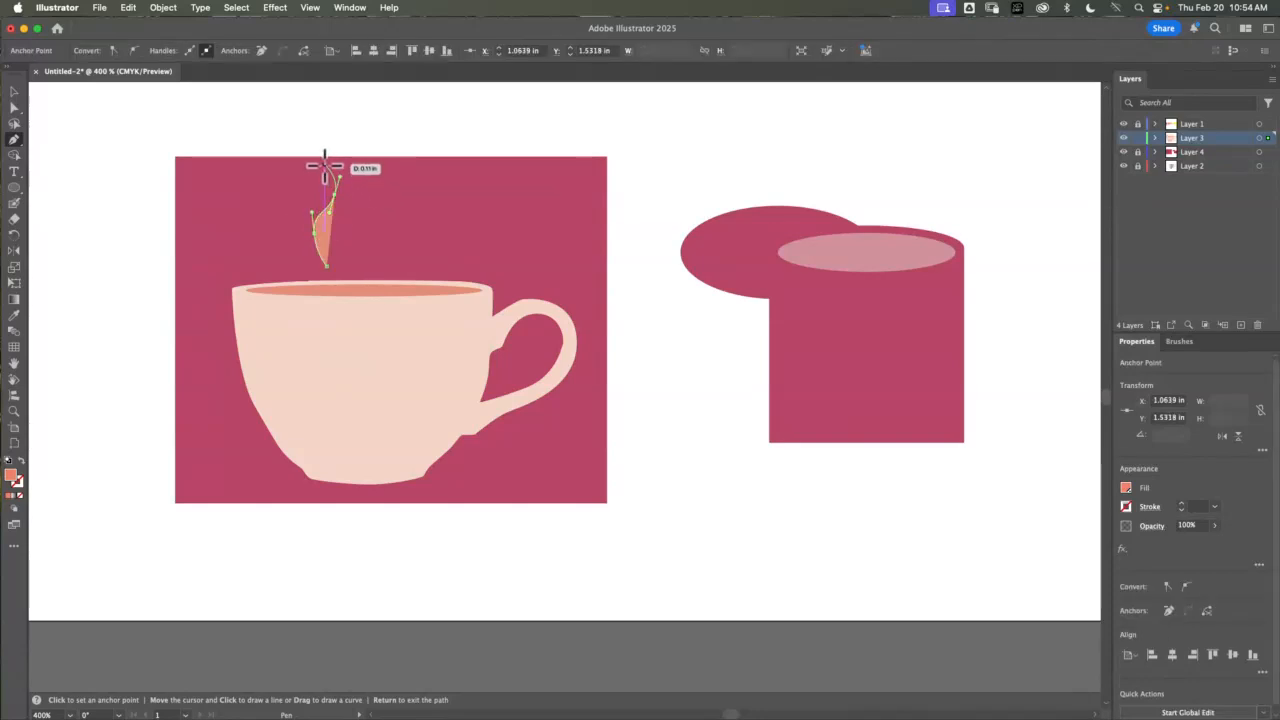
{"action": "left_click", "coordinate": [324, 164]}
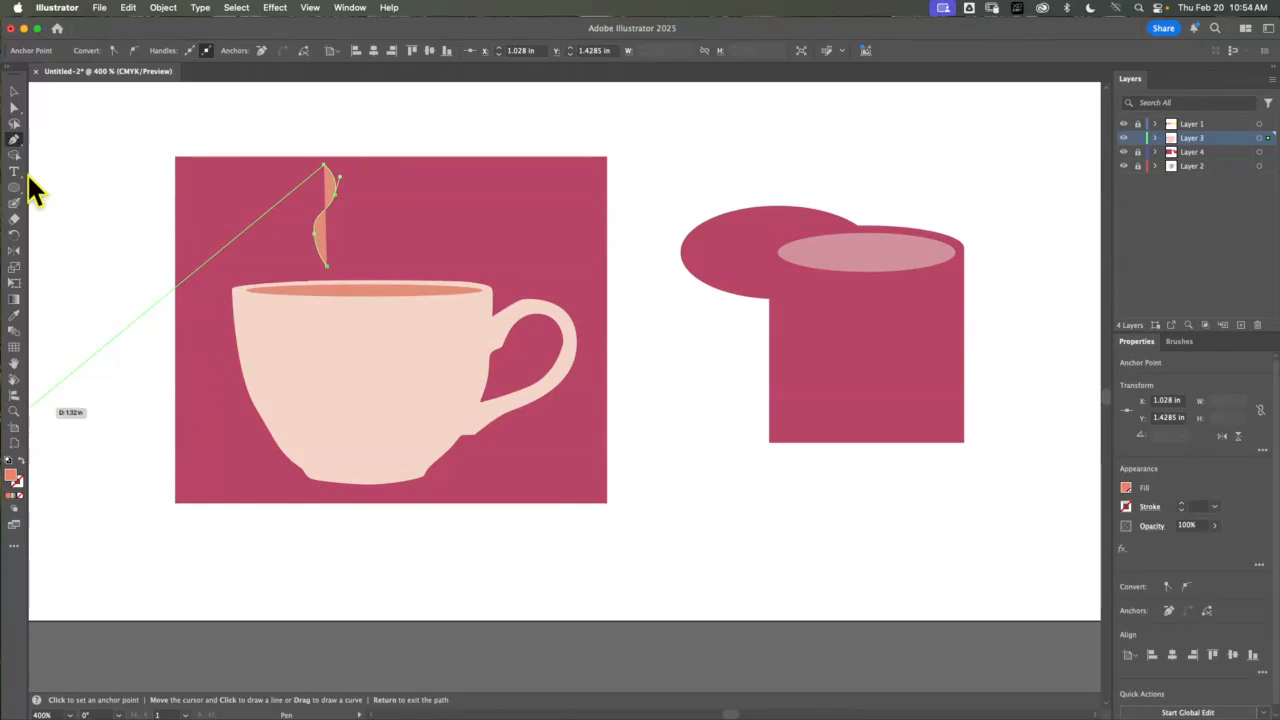
{"action": "left_click", "coordinate": [14, 92]}
{"action": "left_click", "coordinate": [290, 232]}
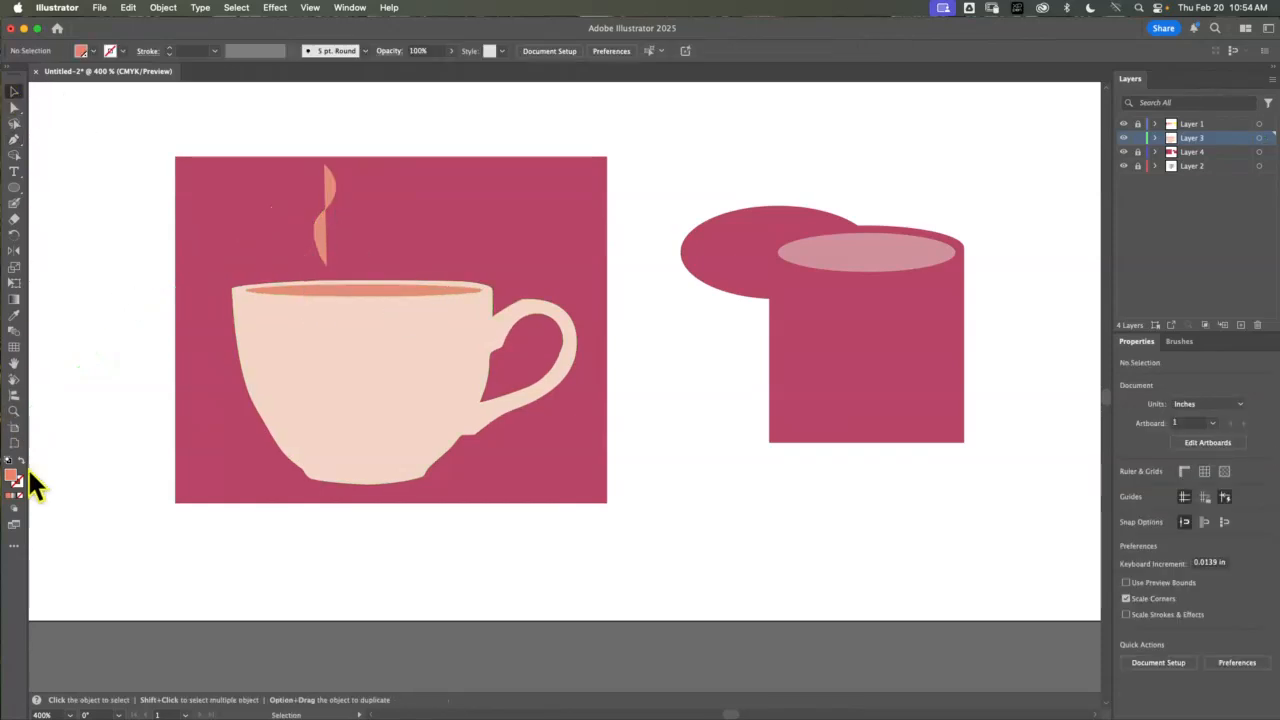
Try to lighten the steam shape's fill to a 19% tint of Icon Orange
{"action": "left_click", "coordinate": [14, 411]}
{"action": "left_click", "coordinate": [292, 162]}
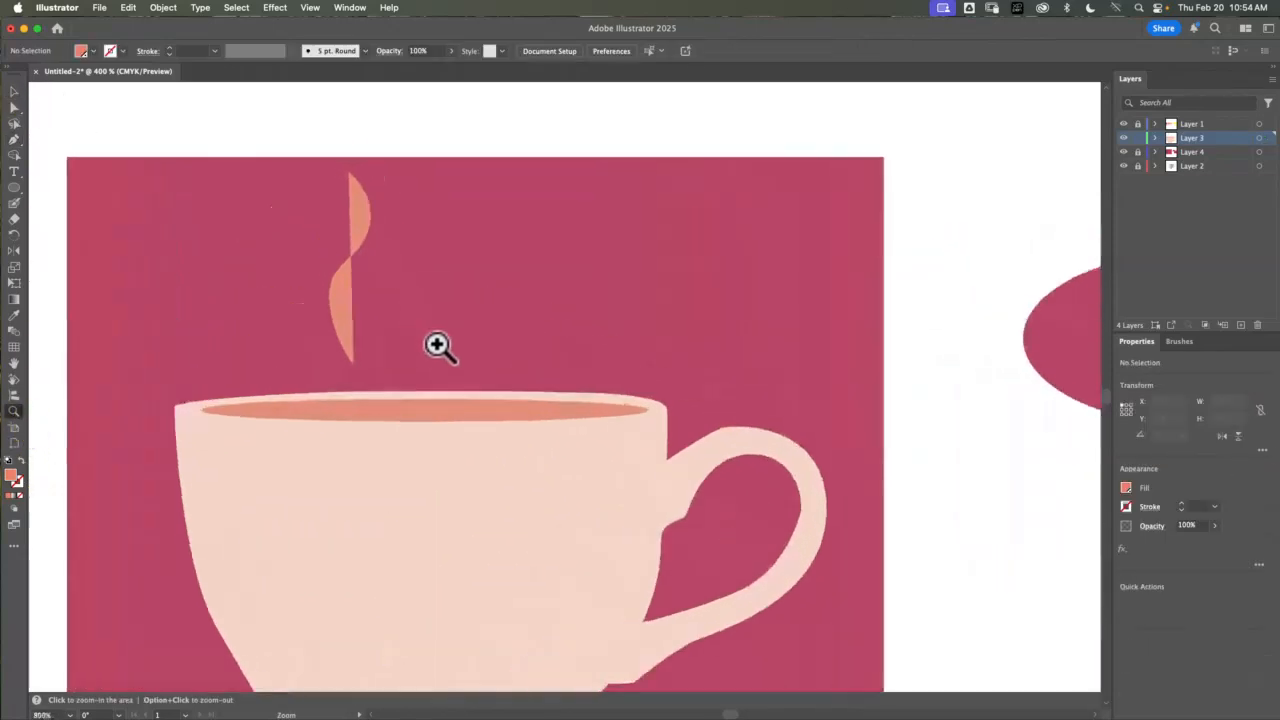
{"action": "left_click_drag", "start_coordinate": [437, 345], "coordinate": [508, 482]}
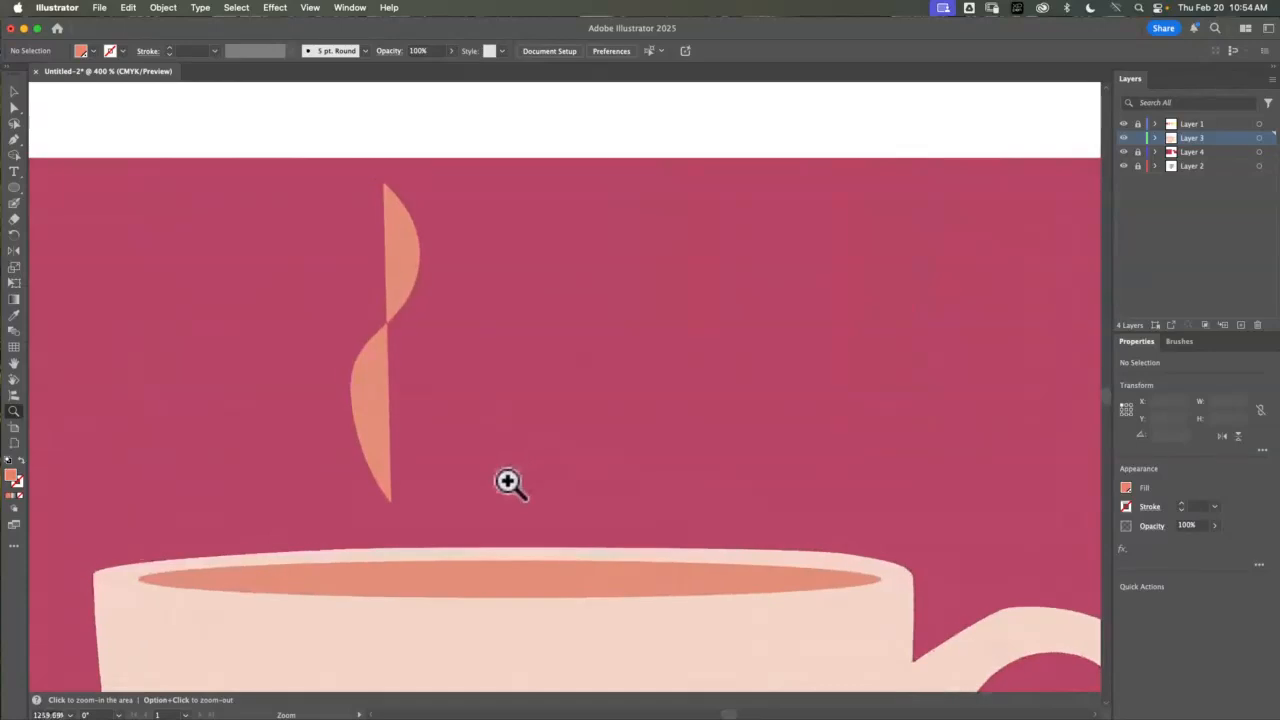
{"action": "left_click", "coordinate": [1127, 489]}
{"action": "left_click_drag", "start_coordinate": [1046, 540], "coordinate": [1033, 540]}
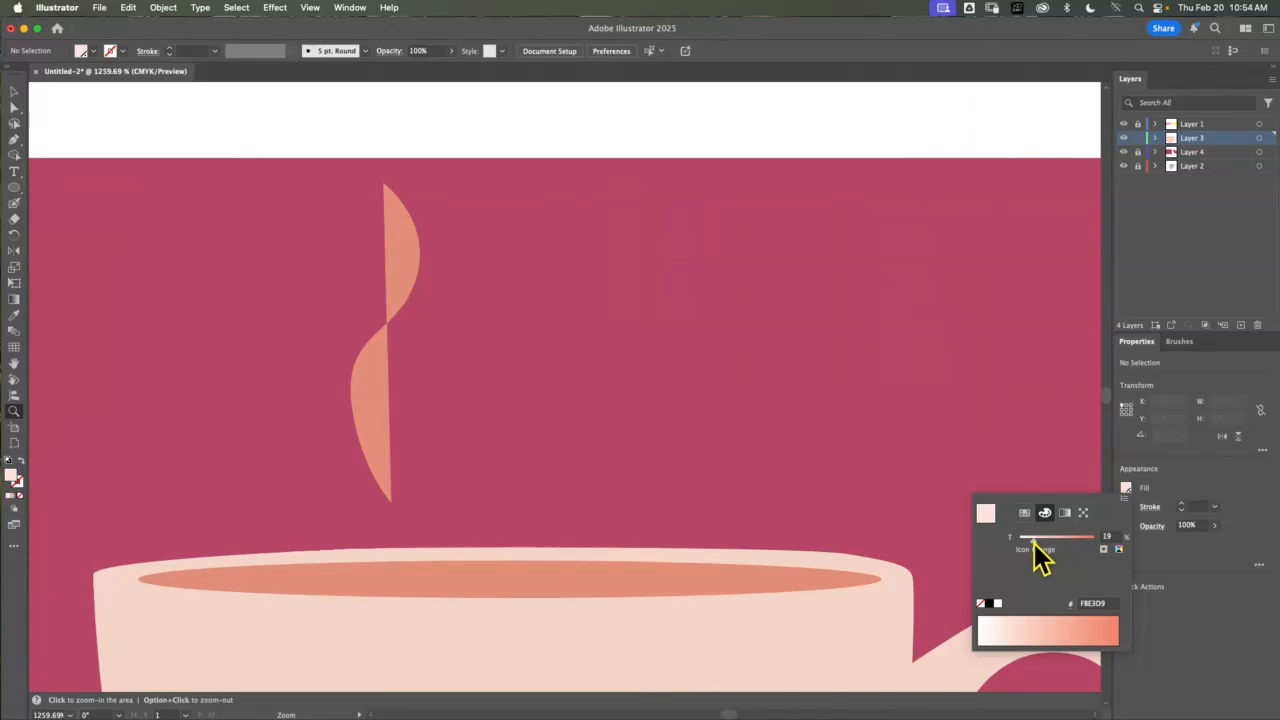
{"action": "left_click", "coordinate": [369, 378]}
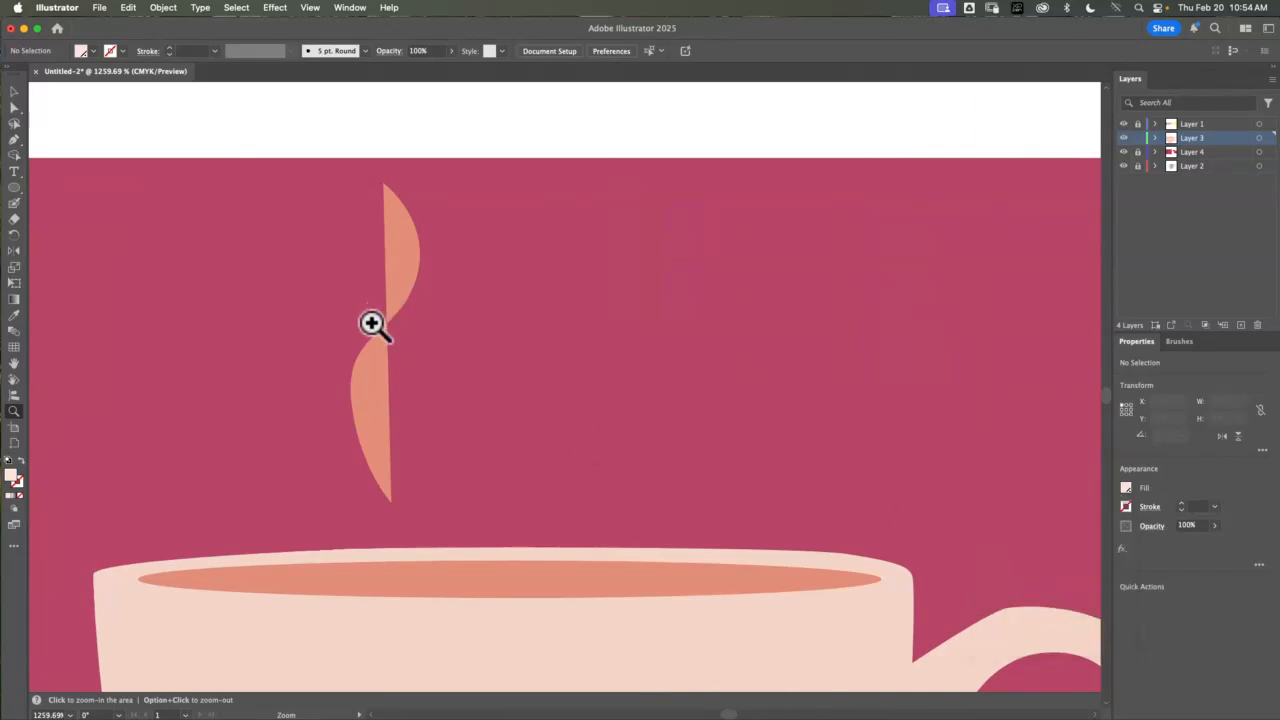
Remove the steam path's fill and give it an Icon Orange stroke
{"action": "left_click", "coordinate": [14, 91]}
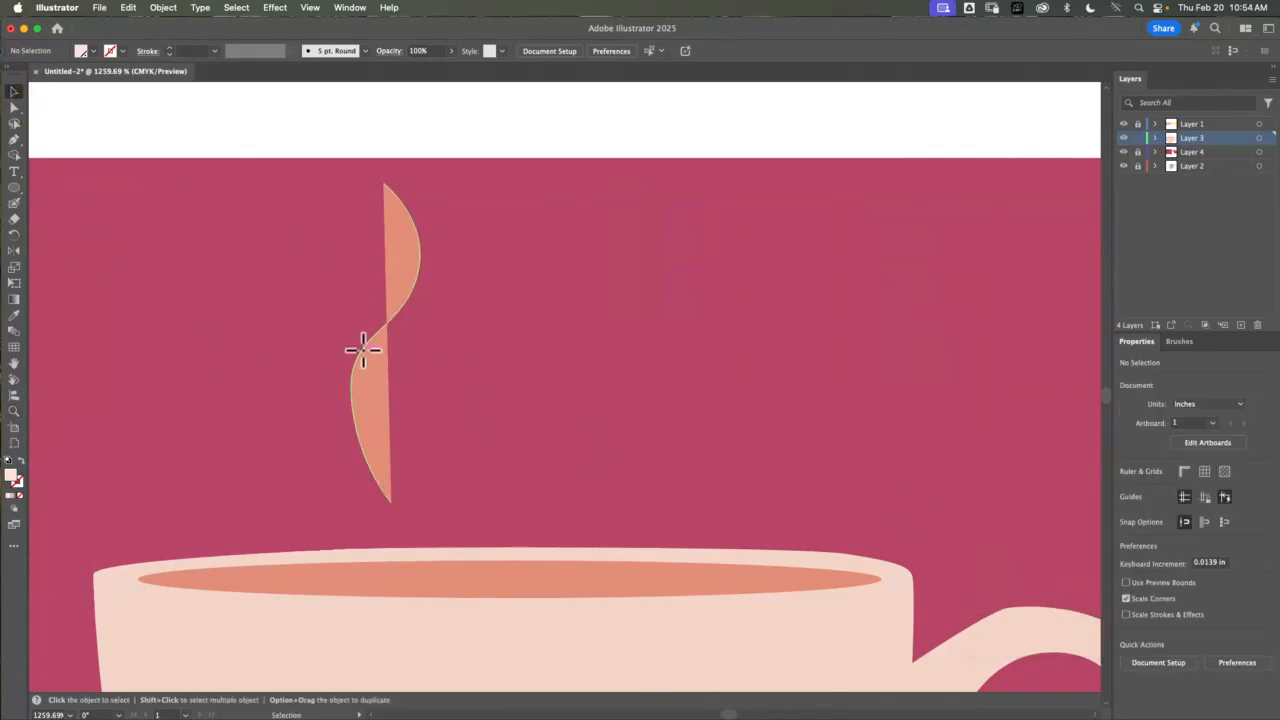
{"action": "left_click", "coordinate": [361, 346]}
{"action": "left_click", "coordinate": [1126, 488]}
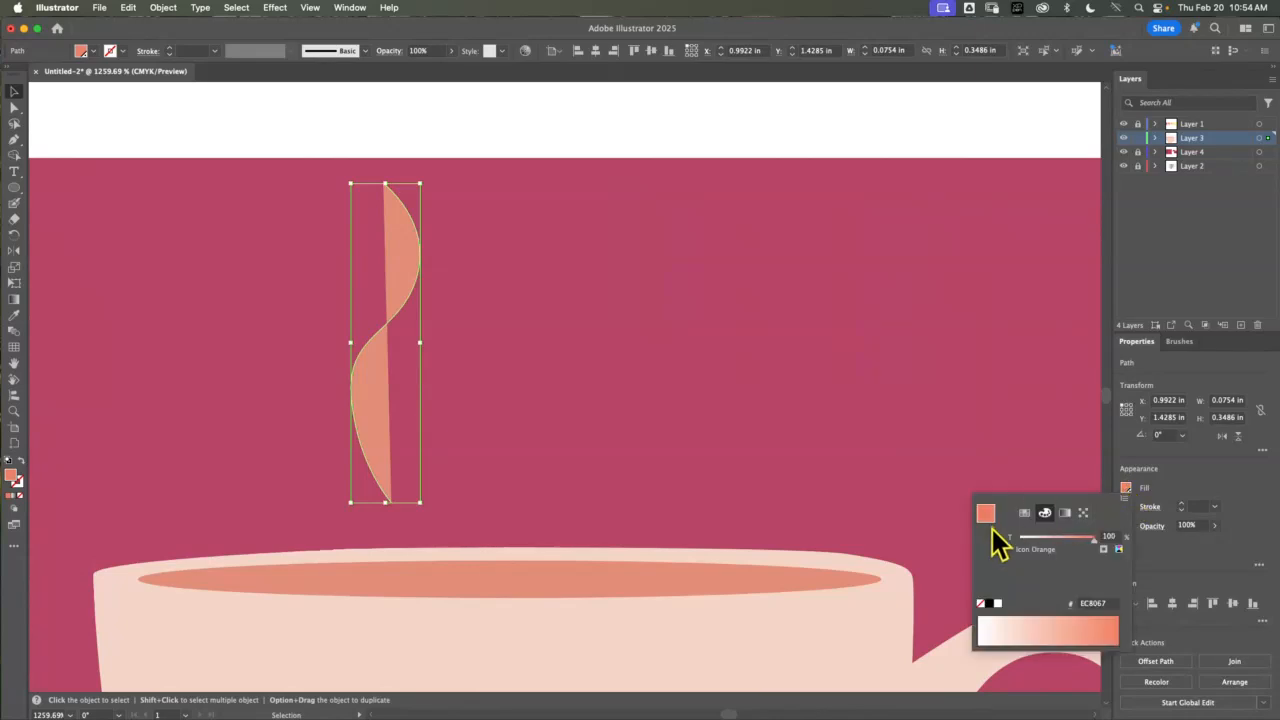
{"action": "left_click", "coordinate": [981, 605]}
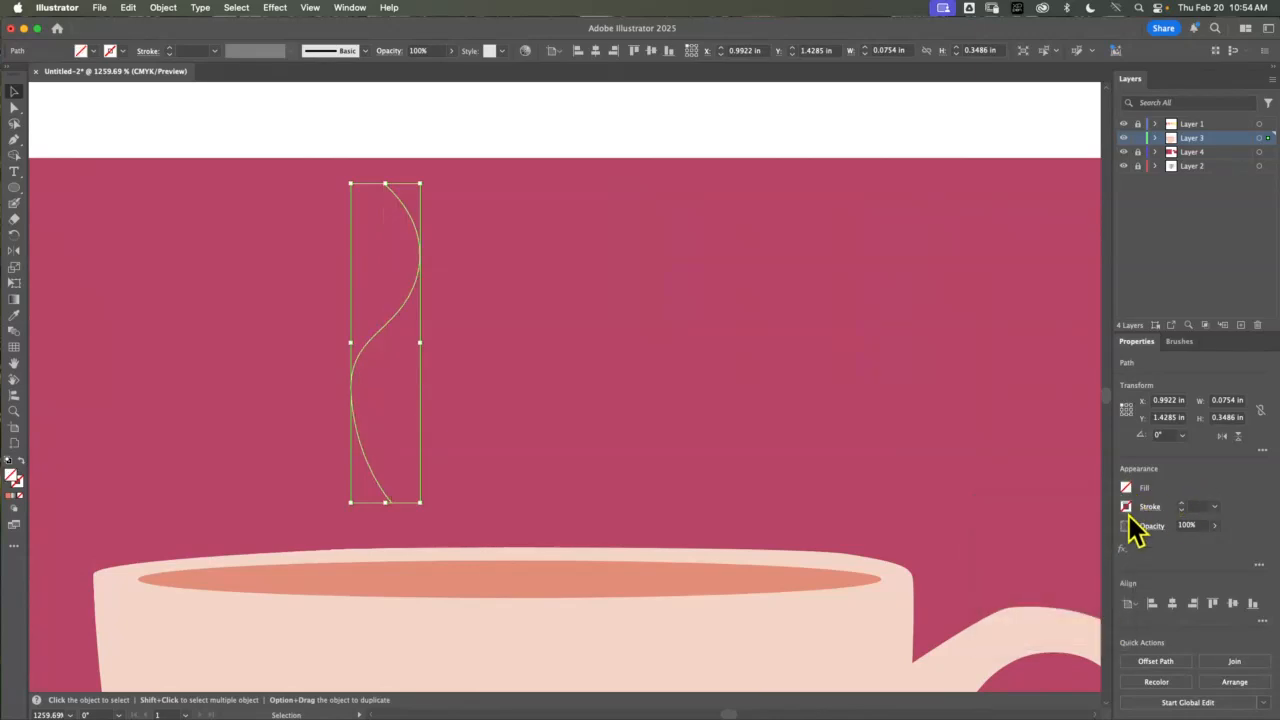
{"action": "left_click", "coordinate": [1126, 507]}
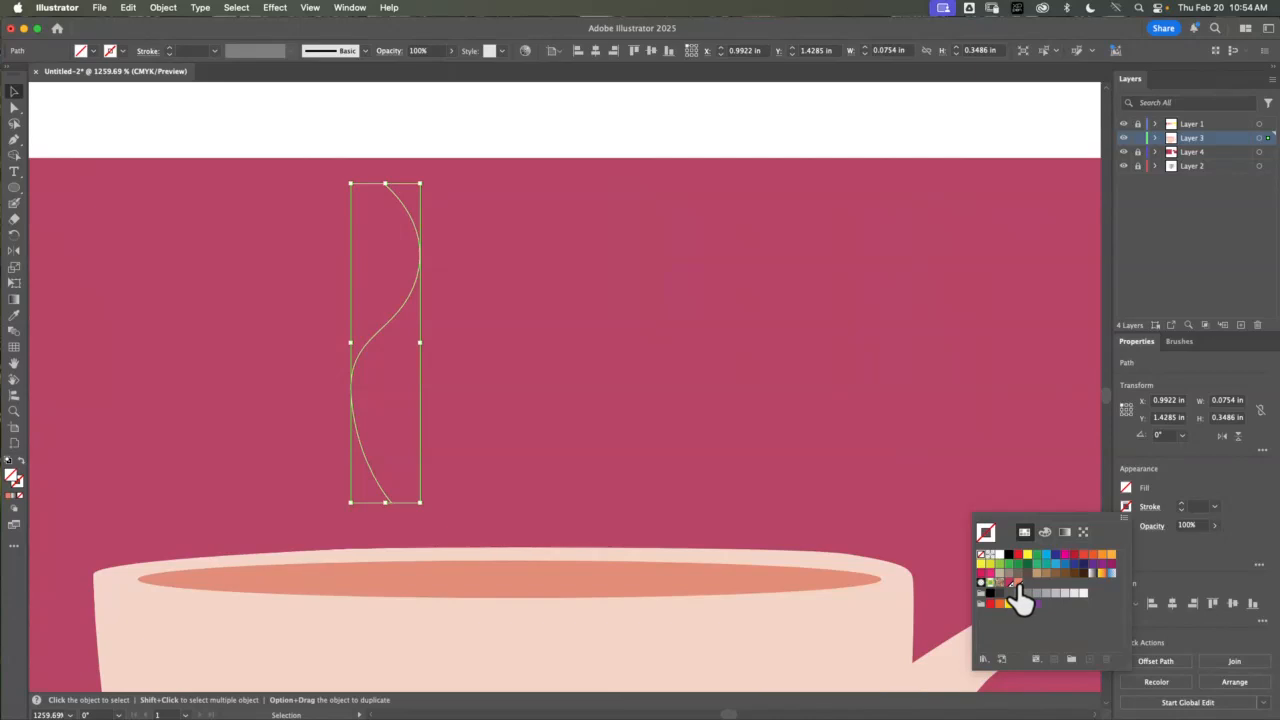
{"action": "left_click", "coordinate": [1016, 583]}
Set the steam stroke's Icon Orange tint to 25%
{"action": "left_click", "coordinate": [1128, 508]}
{"action": "left_click", "coordinate": [1127, 508]}
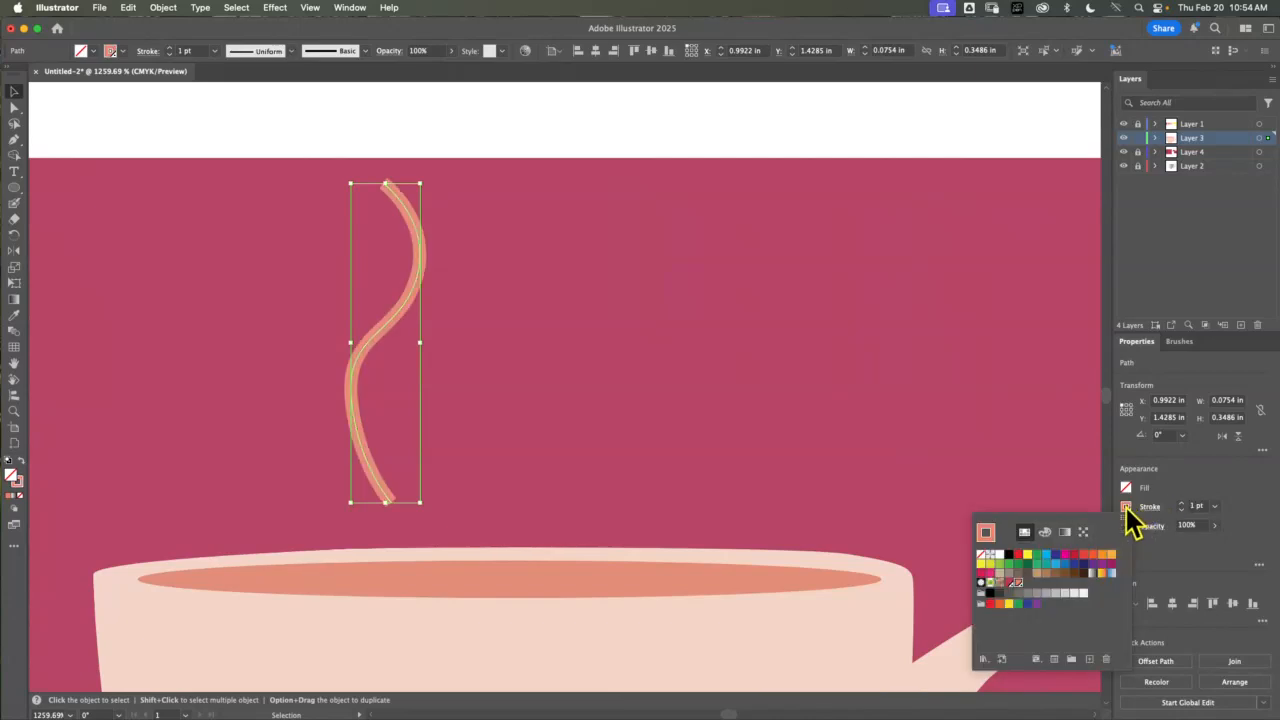
{"action": "left_click", "coordinate": [1045, 532]}
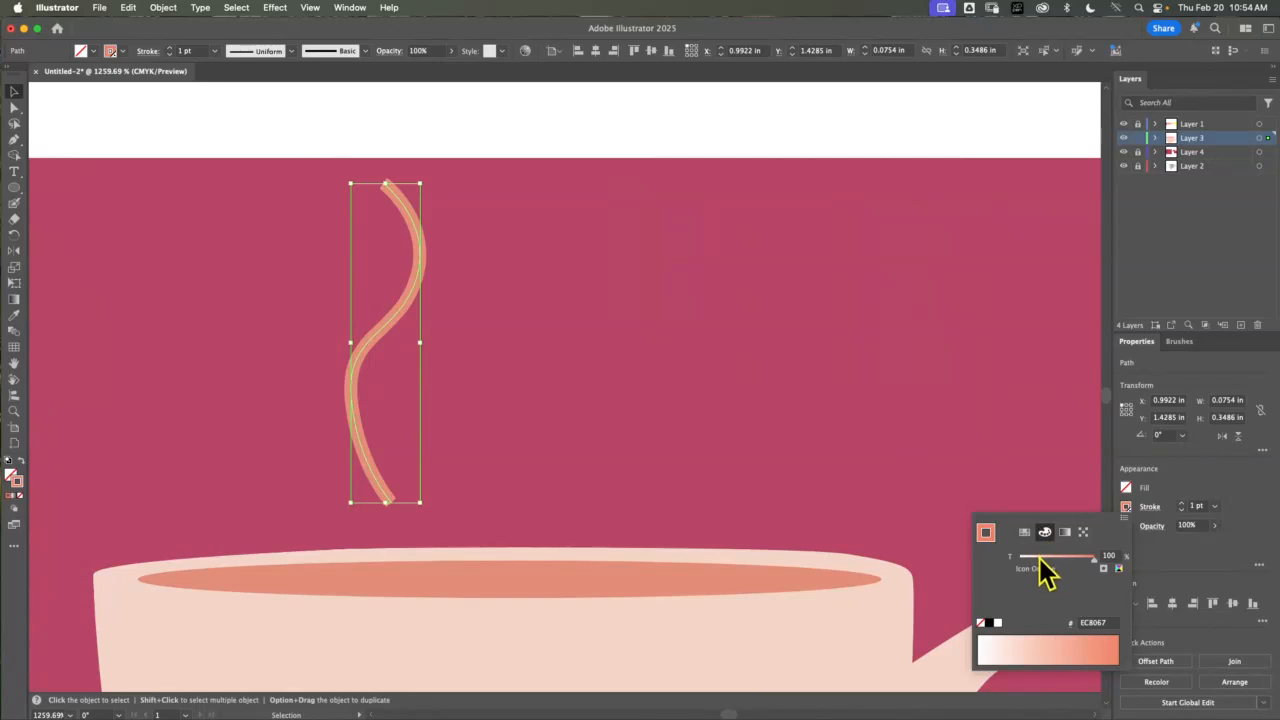
{"action": "left_click", "coordinate": [1041, 558]}
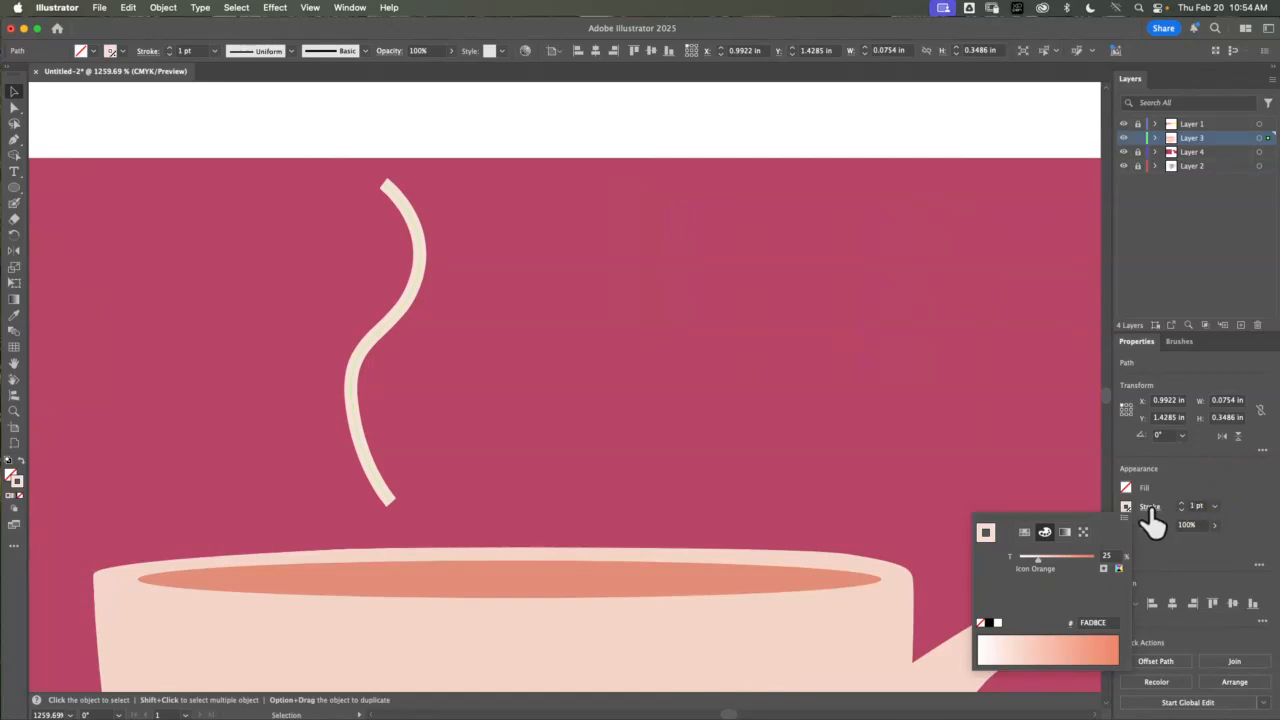
{"action": "left_click", "coordinate": [1153, 512]}
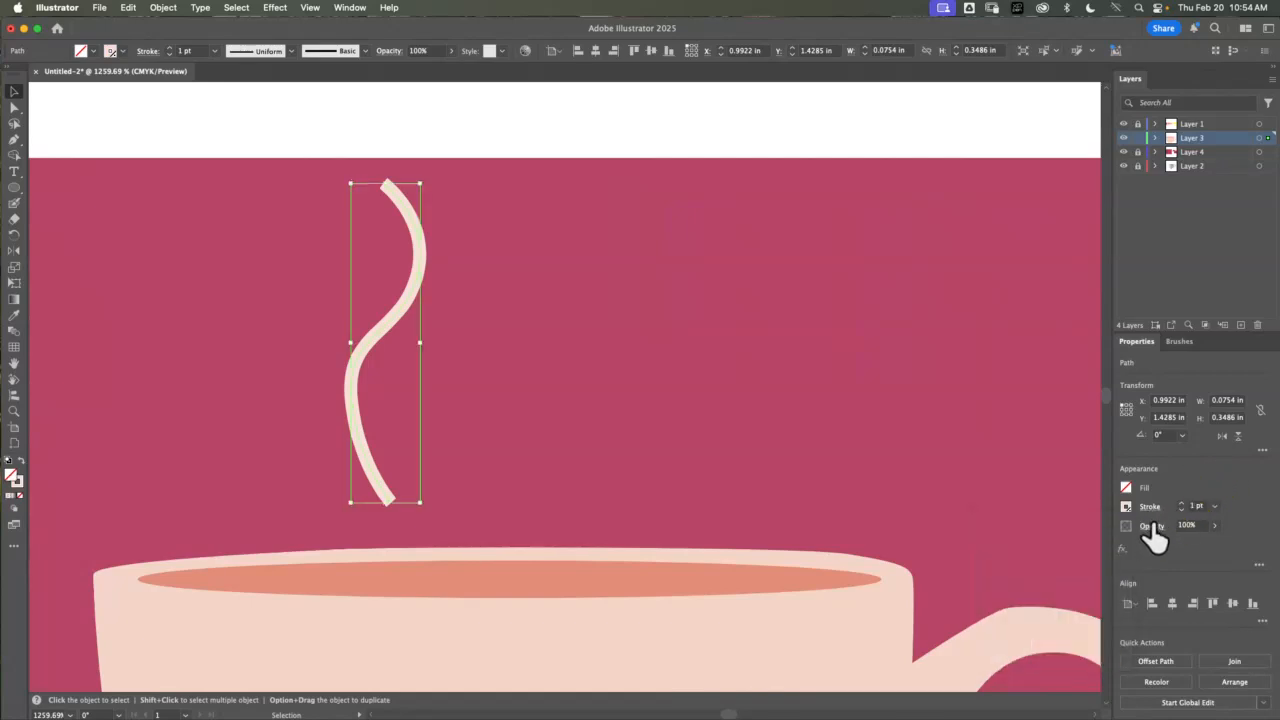
Apply the lens-shaped width profile with tapered ends to the steam stroke and set its weight to 4 pt
{"action": "left_click", "coordinate": [1150, 510]}
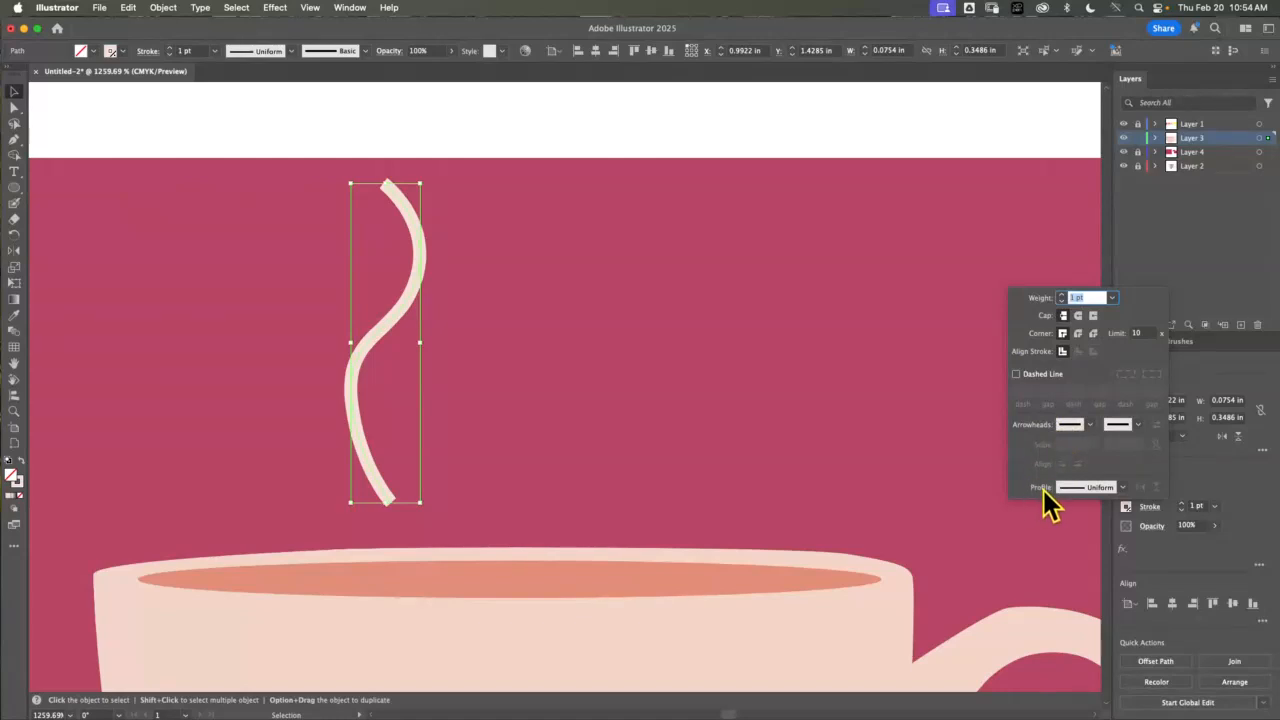
{"action": "left_click", "coordinate": [1122, 488]}
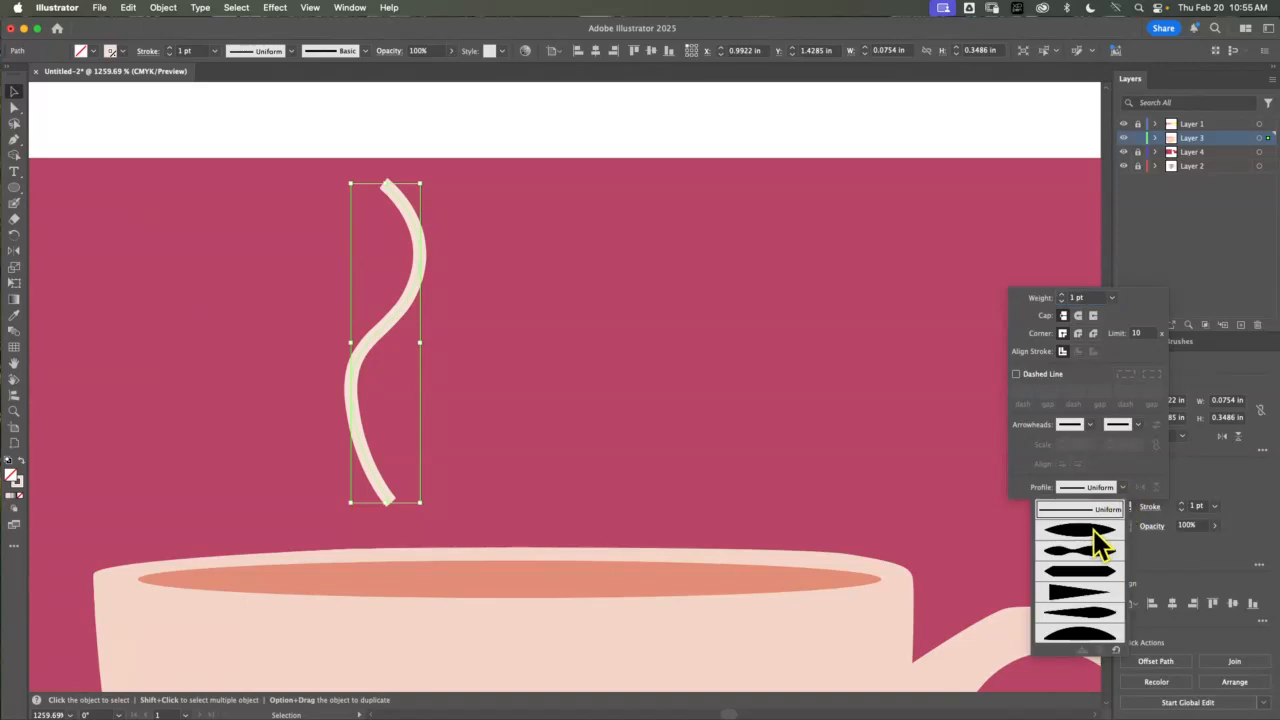
{"action": "left_click", "coordinate": [1090, 534]}
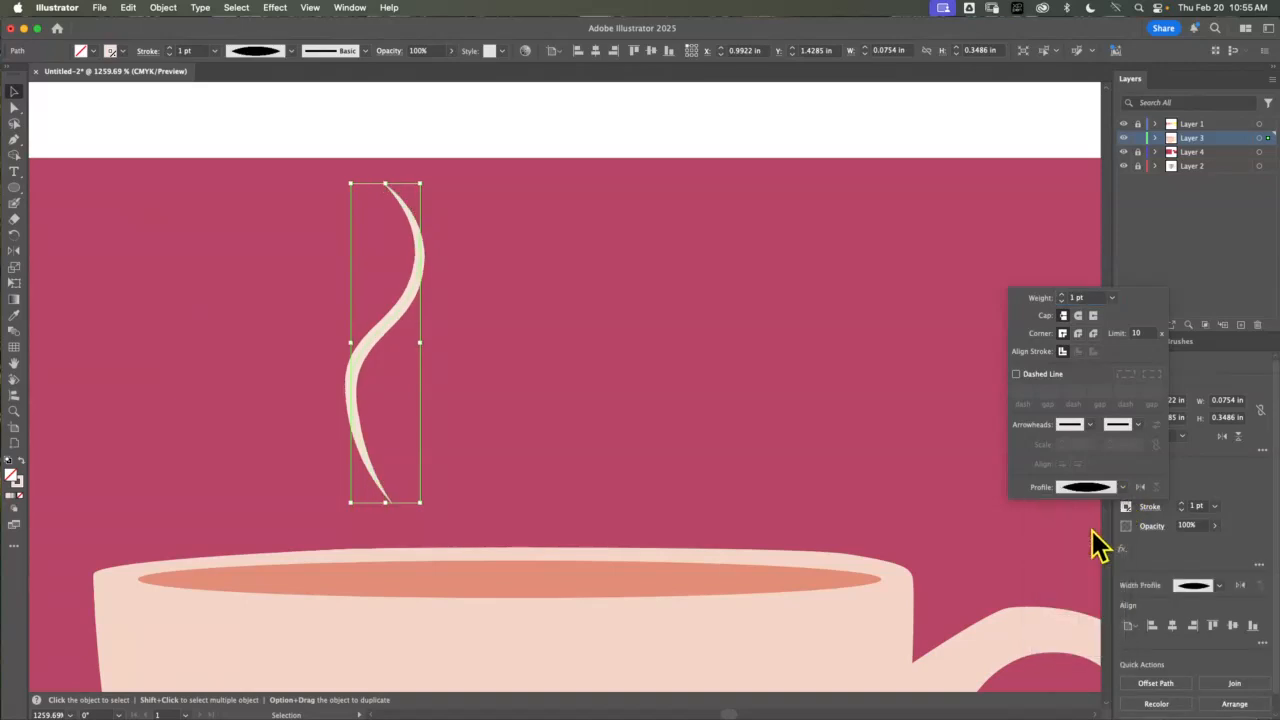
{"action": "left_click", "coordinate": [1182, 503]}
{"action": "left_click", "coordinate": [1182, 505]}
{"action": "left_click", "coordinate": [1182, 505]}
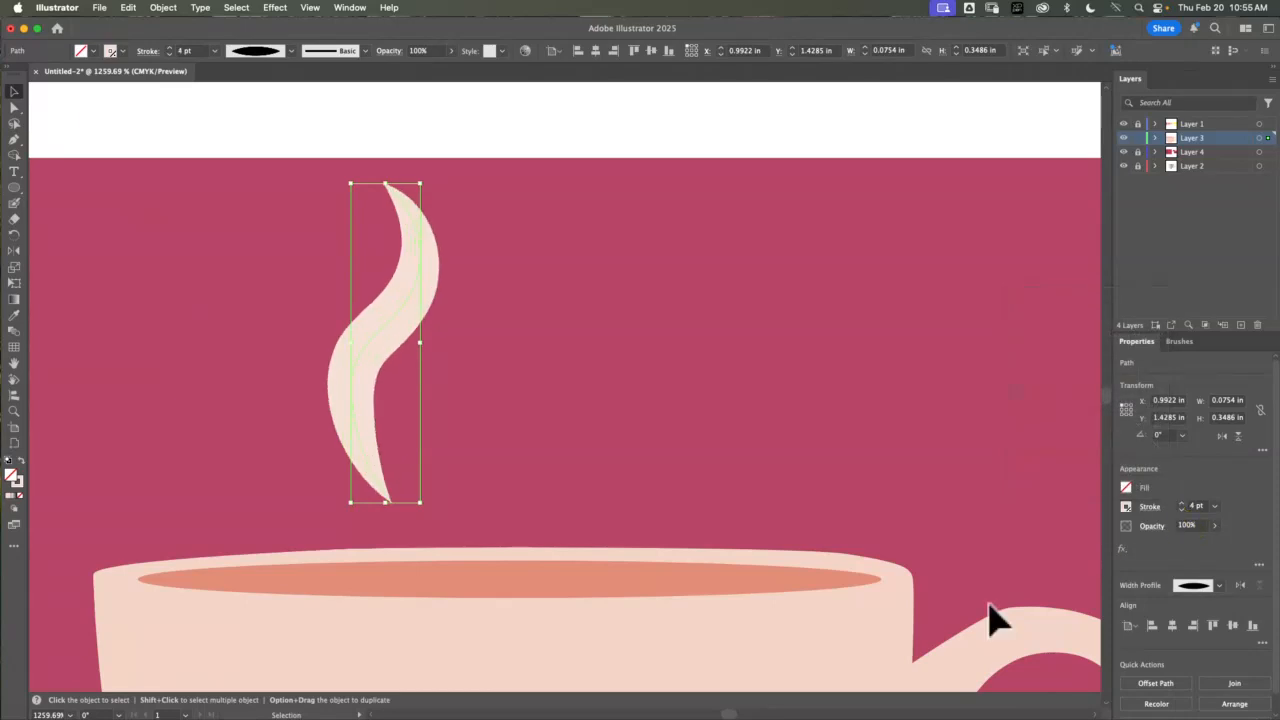
Try the double-bulge and elongated hexagonal width profiles on the steam stroke and add an arrowhead at its start
{"action": "left_click", "coordinate": [1148, 508]}
{"action": "left_click", "coordinate": [1123, 488]}
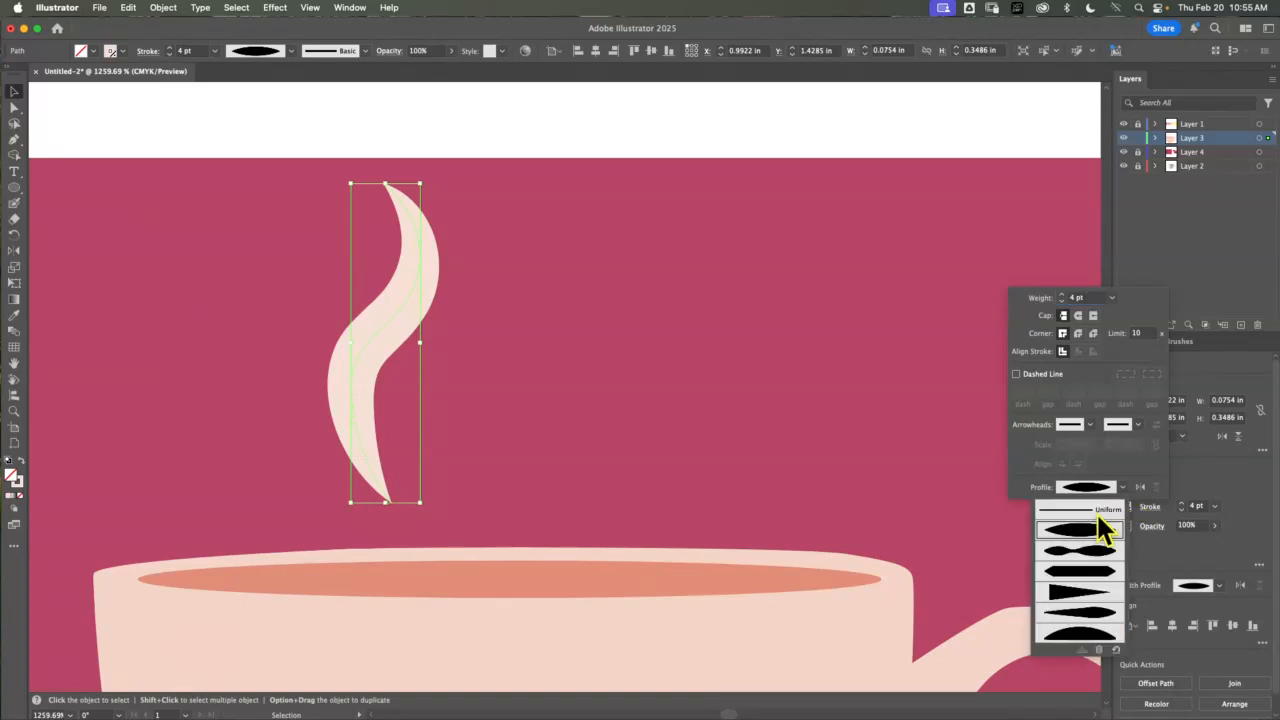
{"action": "left_click", "coordinate": [1087, 551]}
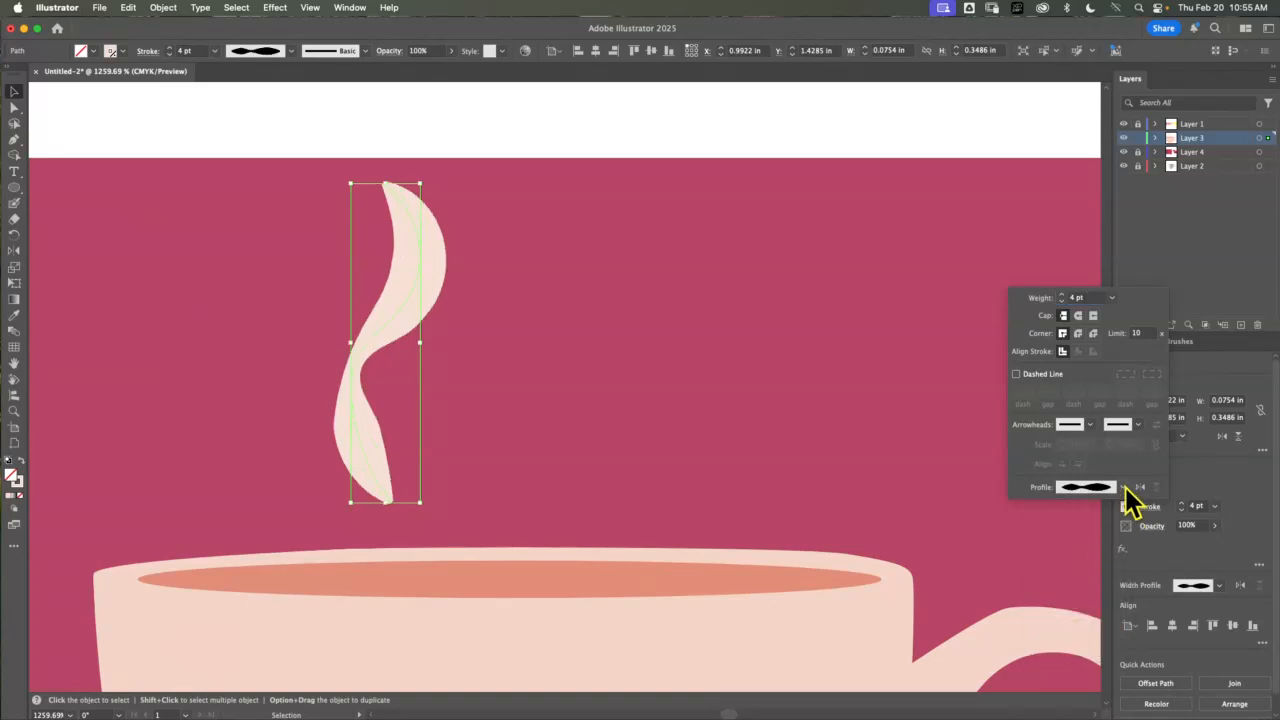
{"action": "left_click", "coordinate": [1123, 488]}
{"action": "left_click", "coordinate": [1091, 572]}
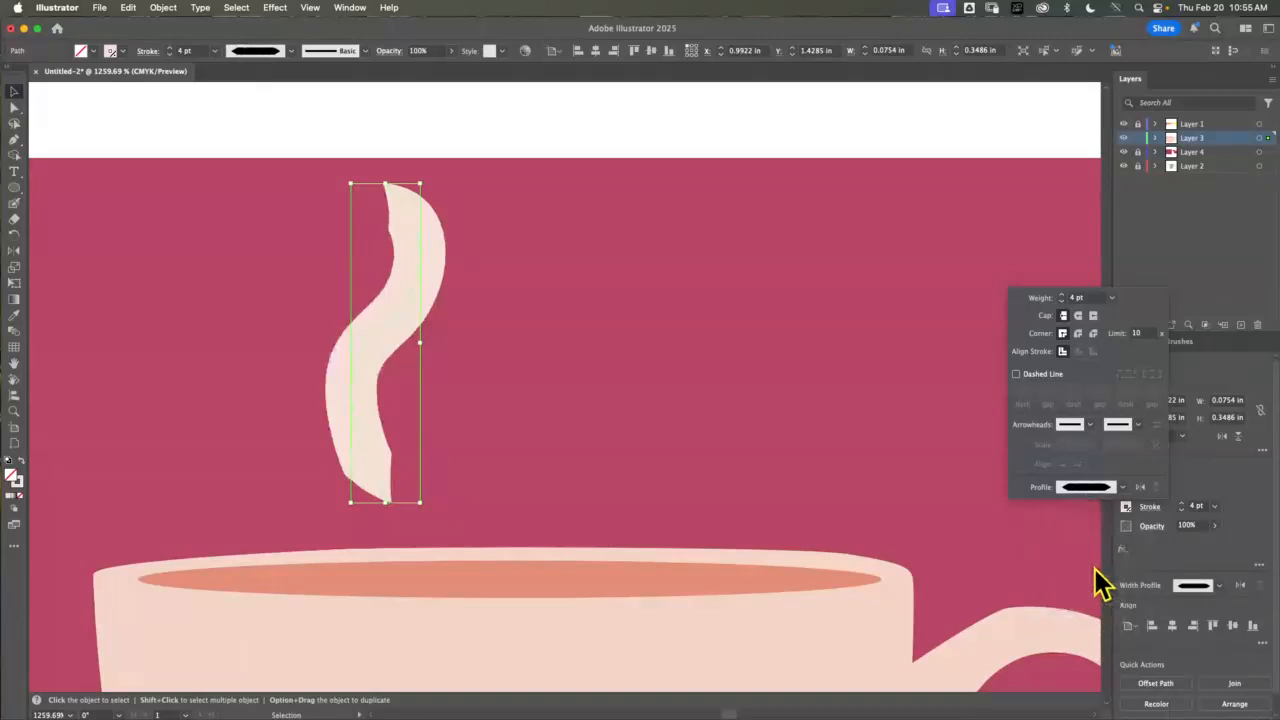
{"action": "left_click", "coordinate": [1090, 424]}
{"action": "left_click", "coordinate": [1036, 467]}
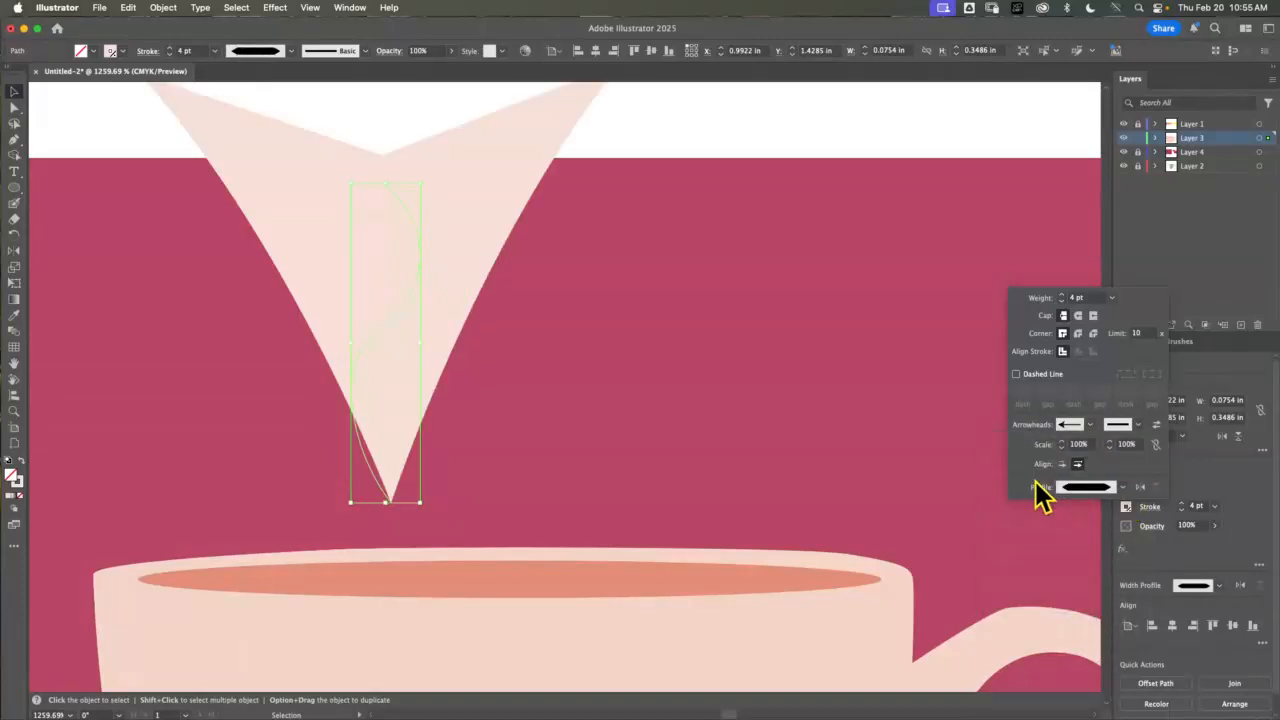
Undo the arrowhead on the steam stroke, reapply the lens-shaped width profile with tapered ends, and deselect the path
{"action": "left_click", "coordinate": [1091, 425]}
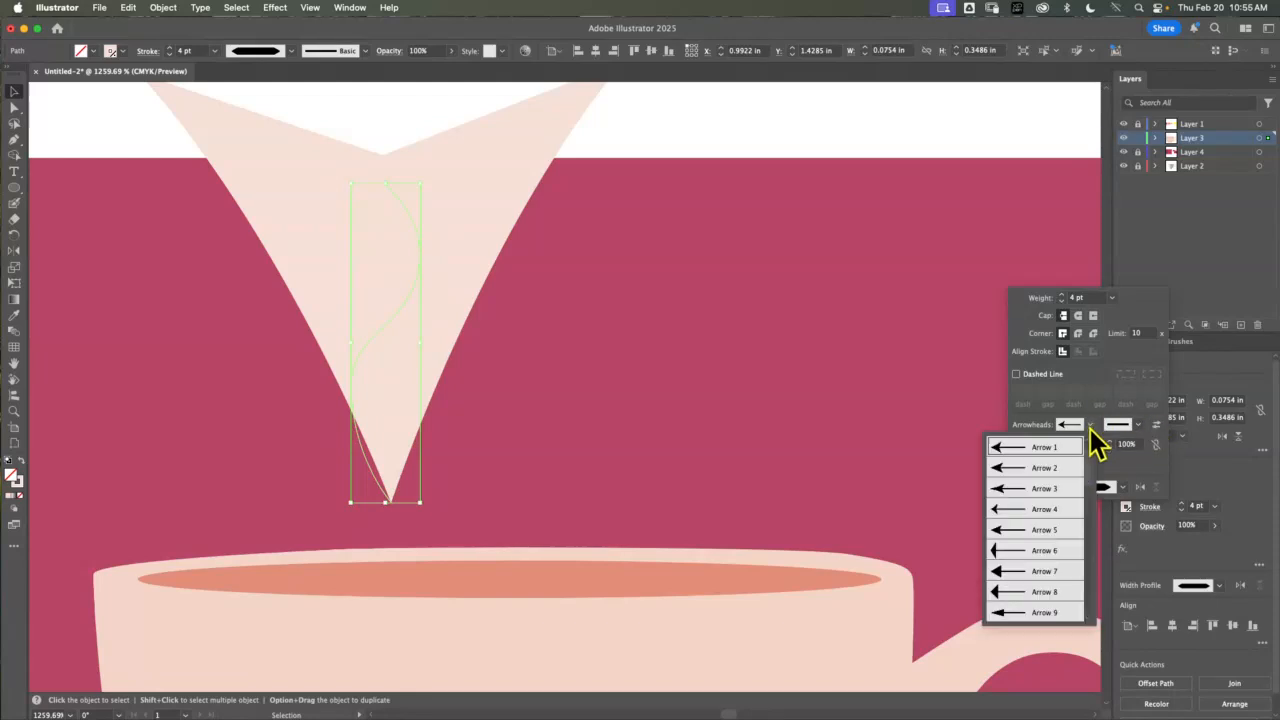
{"action": "left_click", "coordinate": [1133, 459]}
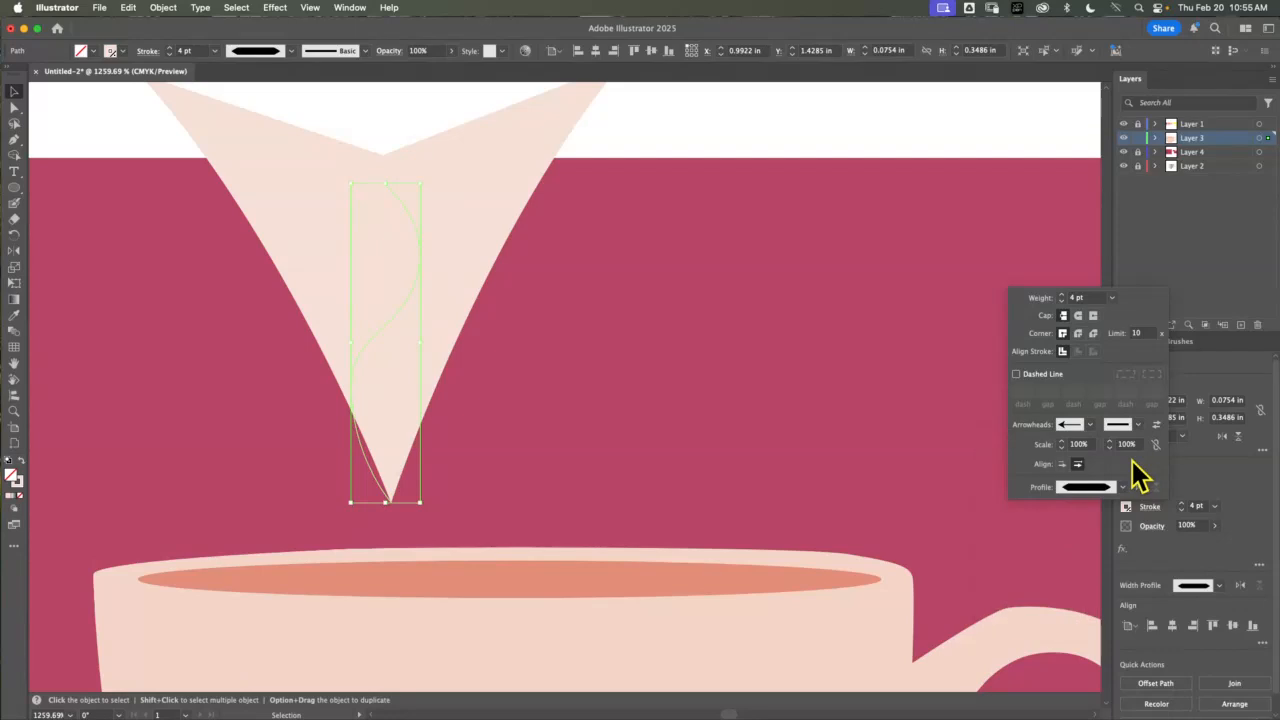
{"action": "key", "text": "Escape"}
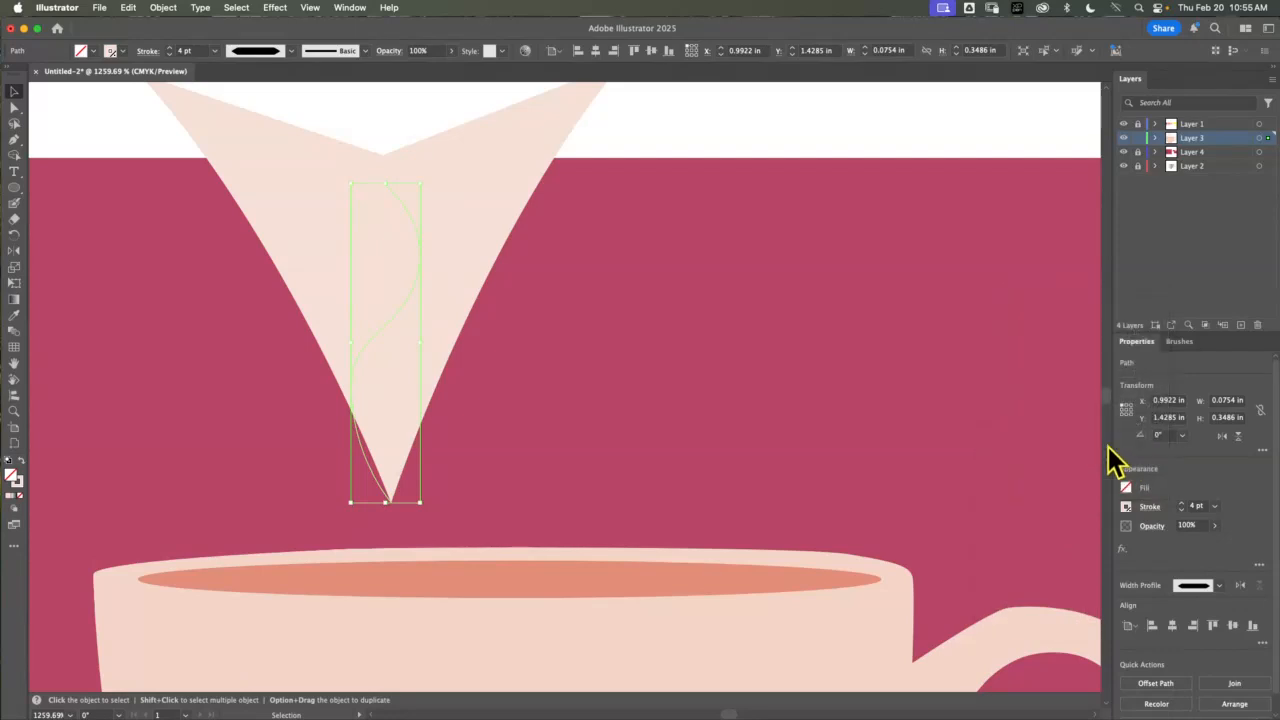
{"action": "key", "text": "super+z"}
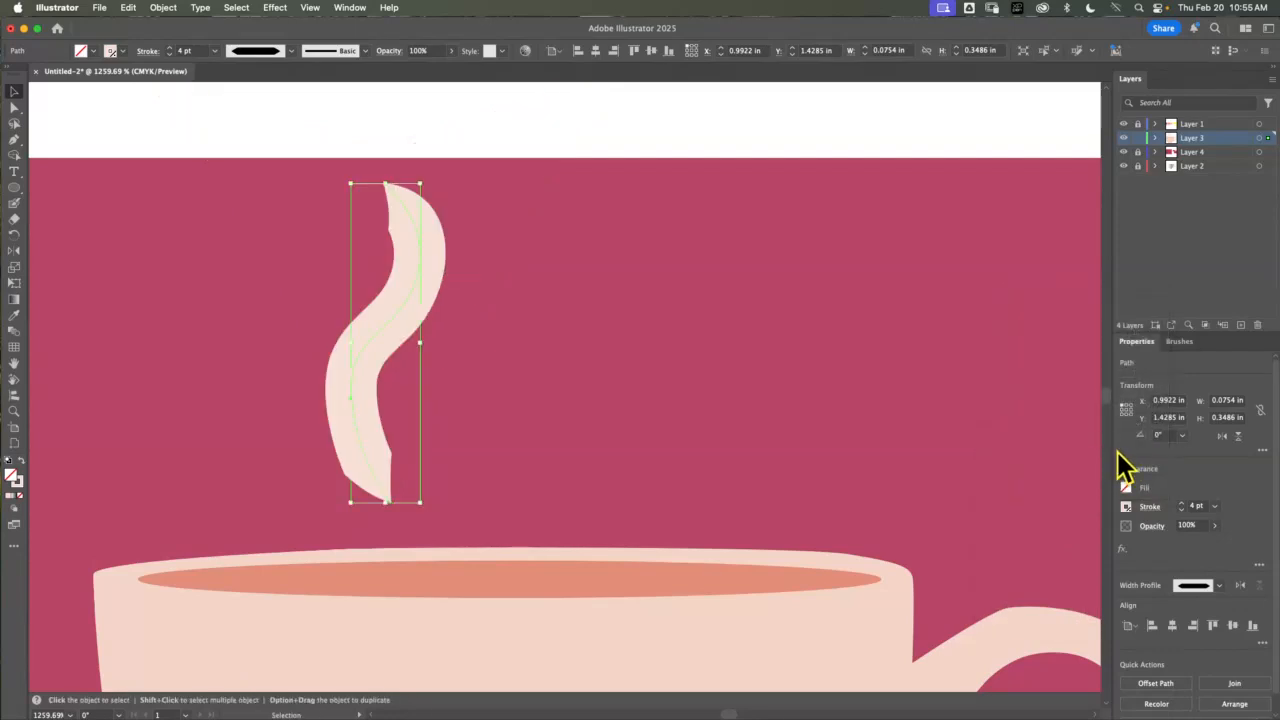
{"action": "left_click", "coordinate": [1150, 507]}
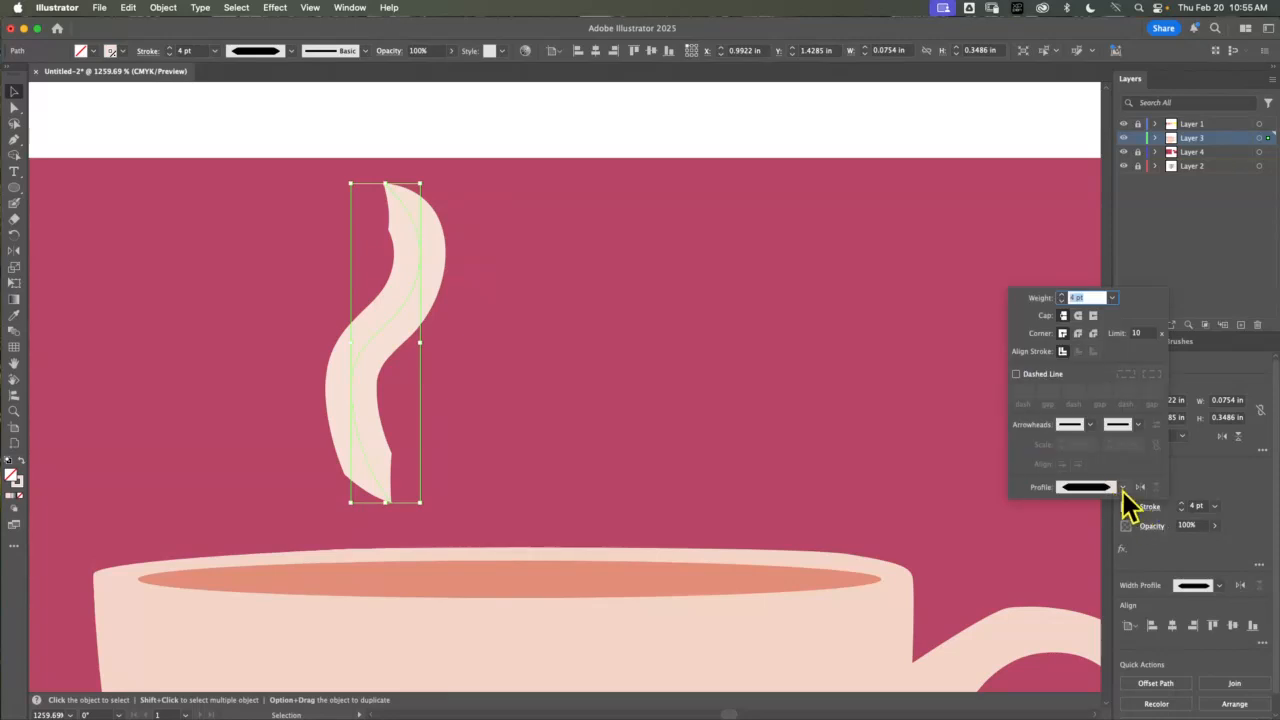
{"action": "left_click", "coordinate": [1123, 488]}
{"action": "left_click", "coordinate": [1089, 534]}
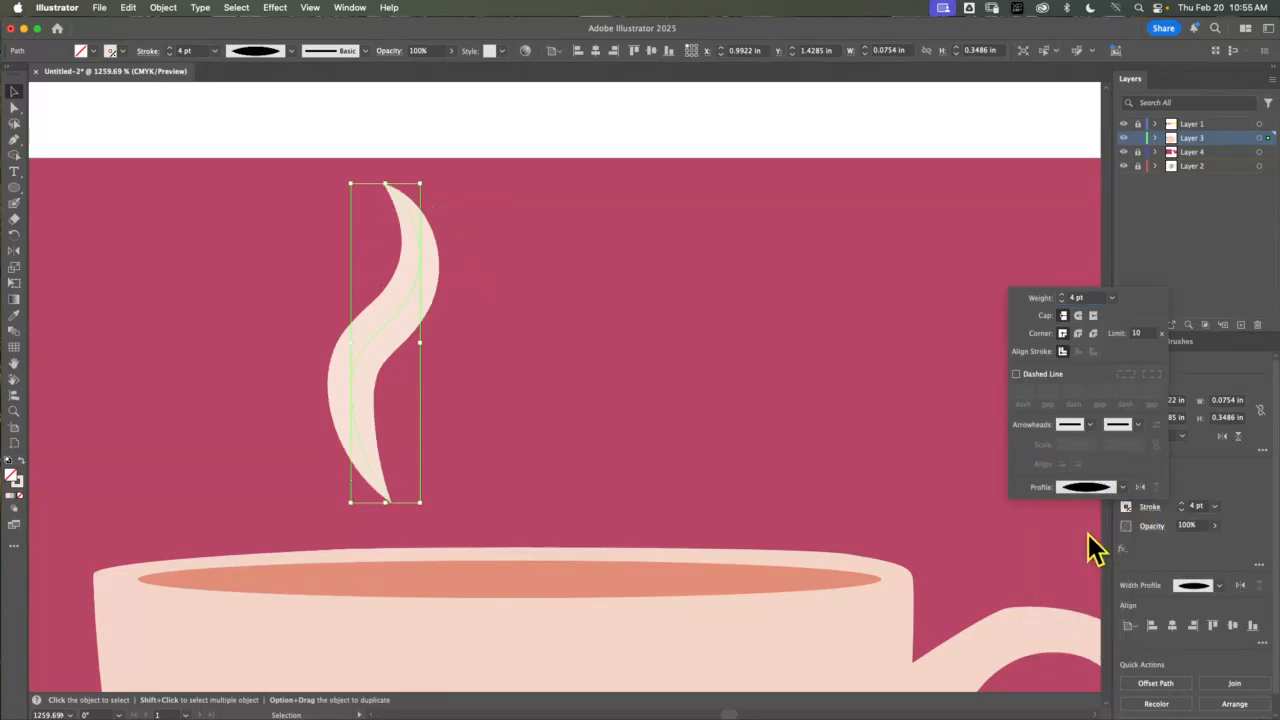
{"action": "left_click", "coordinate": [77, 129]}
{"action": "left_click", "coordinate": [77, 129]}
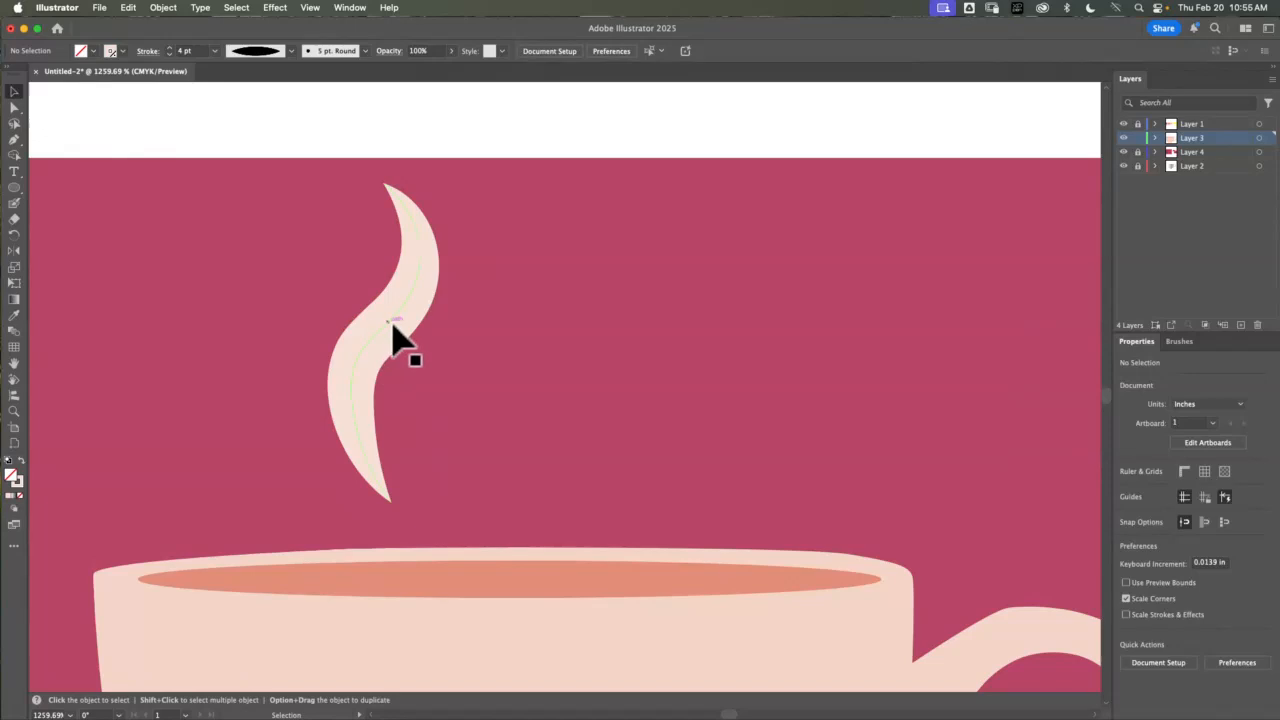
Duplicate the steam shape twice in a row to its right above the cup, and check the icon on the full artboard
{"action": "left_click_drag", "start_coordinate": [391, 323], "coordinate": [649, 319]}
{"action": "left_click", "coordinate": [900, 378]}
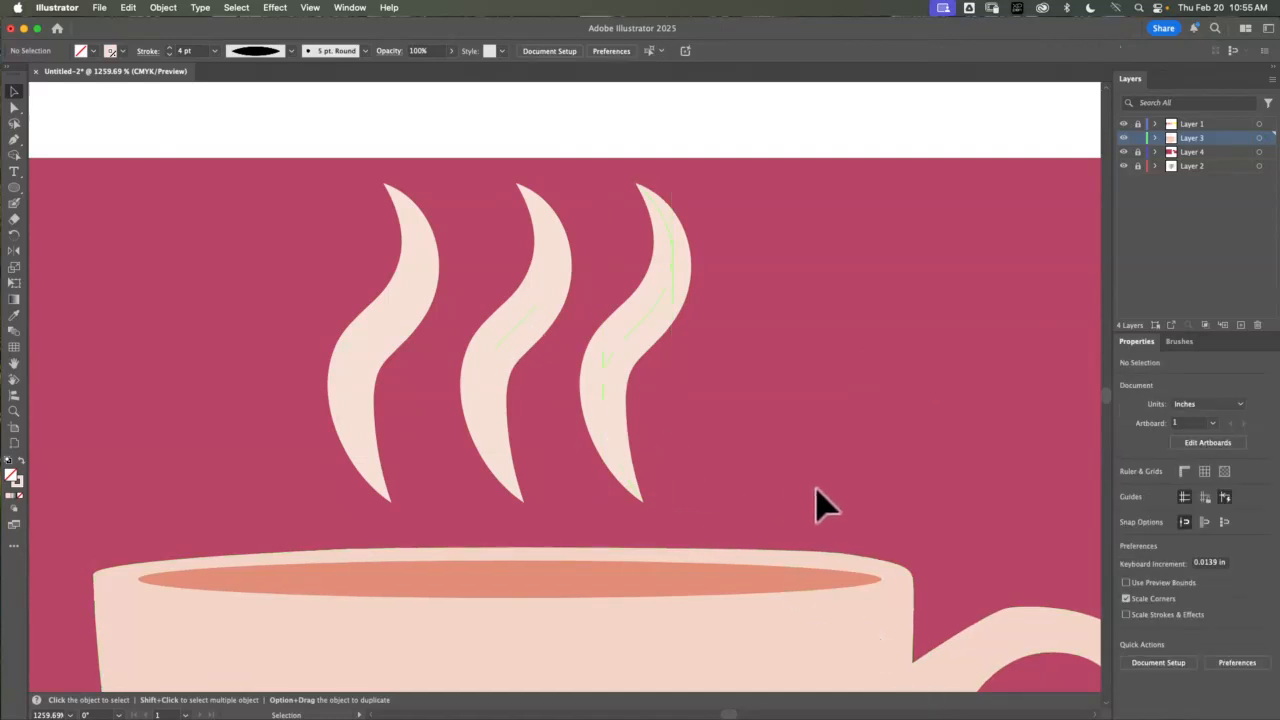
{"action": "key", "text": "super+0"}
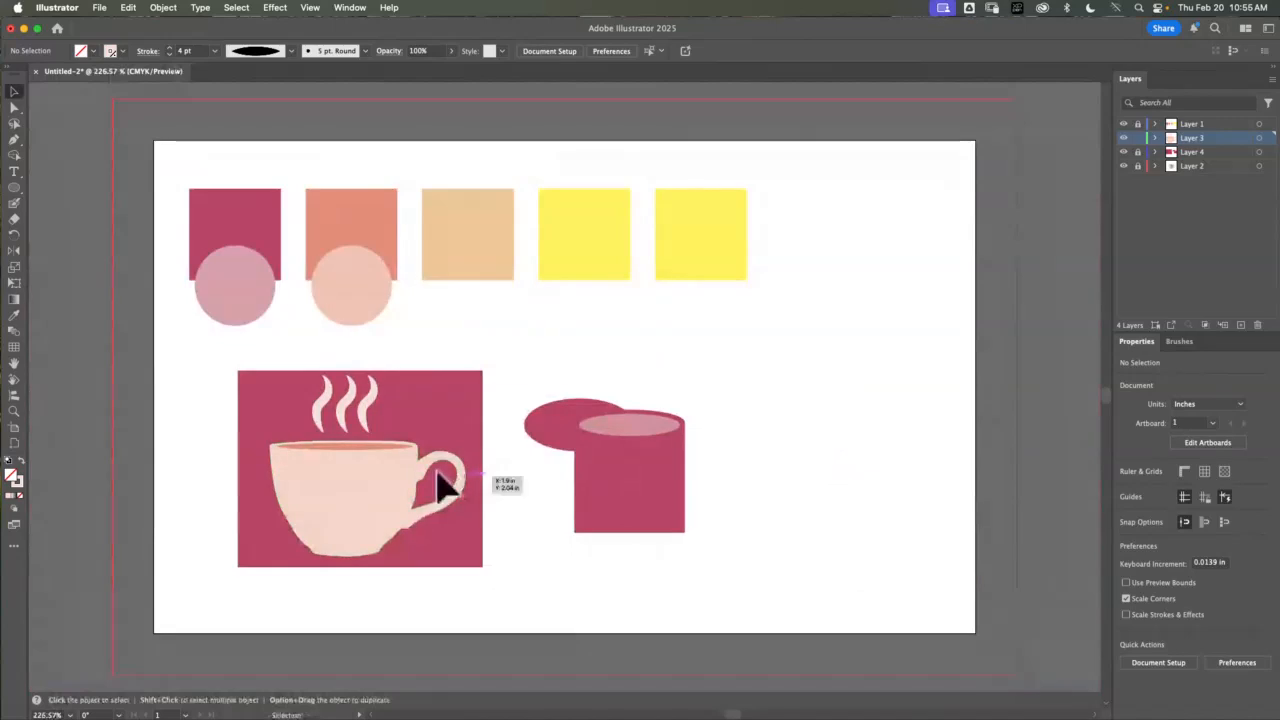
Convert the leftmost steam path into a filled shape with Outline Stroke and move it slightly left
{"action": "left_click", "coordinate": [14, 411]}
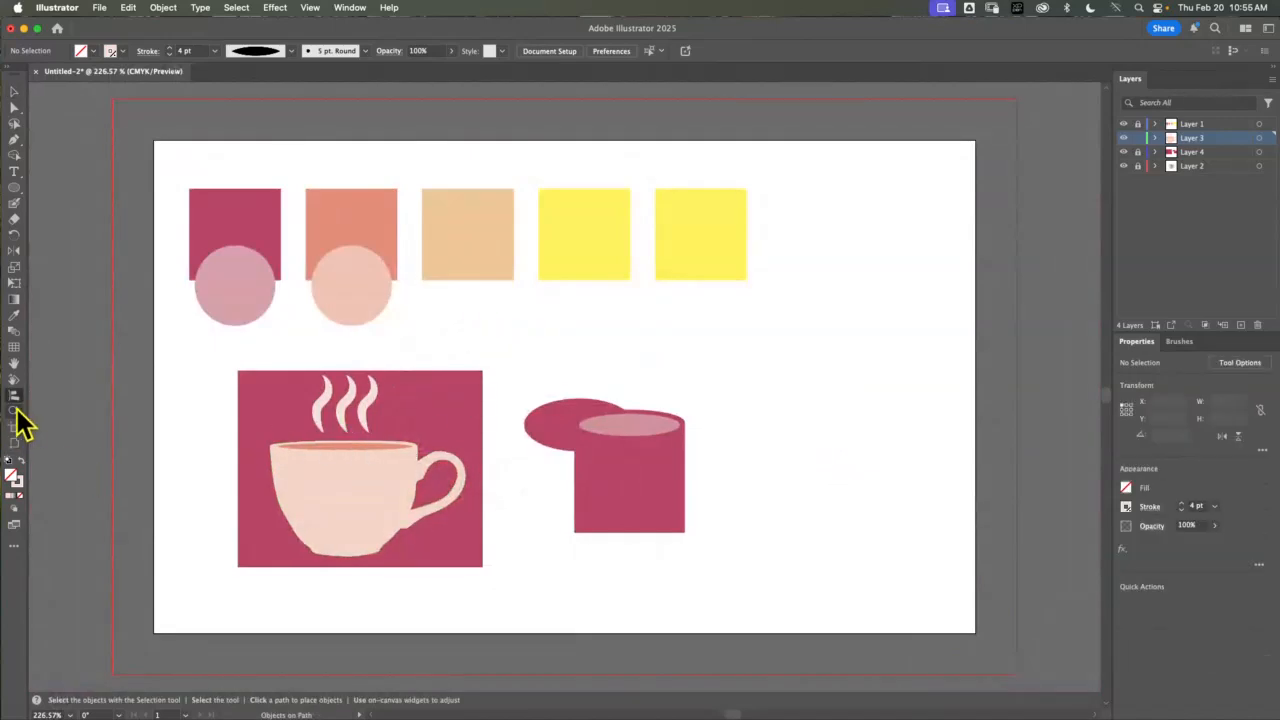
{"action": "left_click_drag", "start_coordinate": [351, 371], "coordinate": [608, 582]}
{"action": "scroll", "coordinate": [608, 582], "scroll_direction": "down", "scroll_amount": 6}
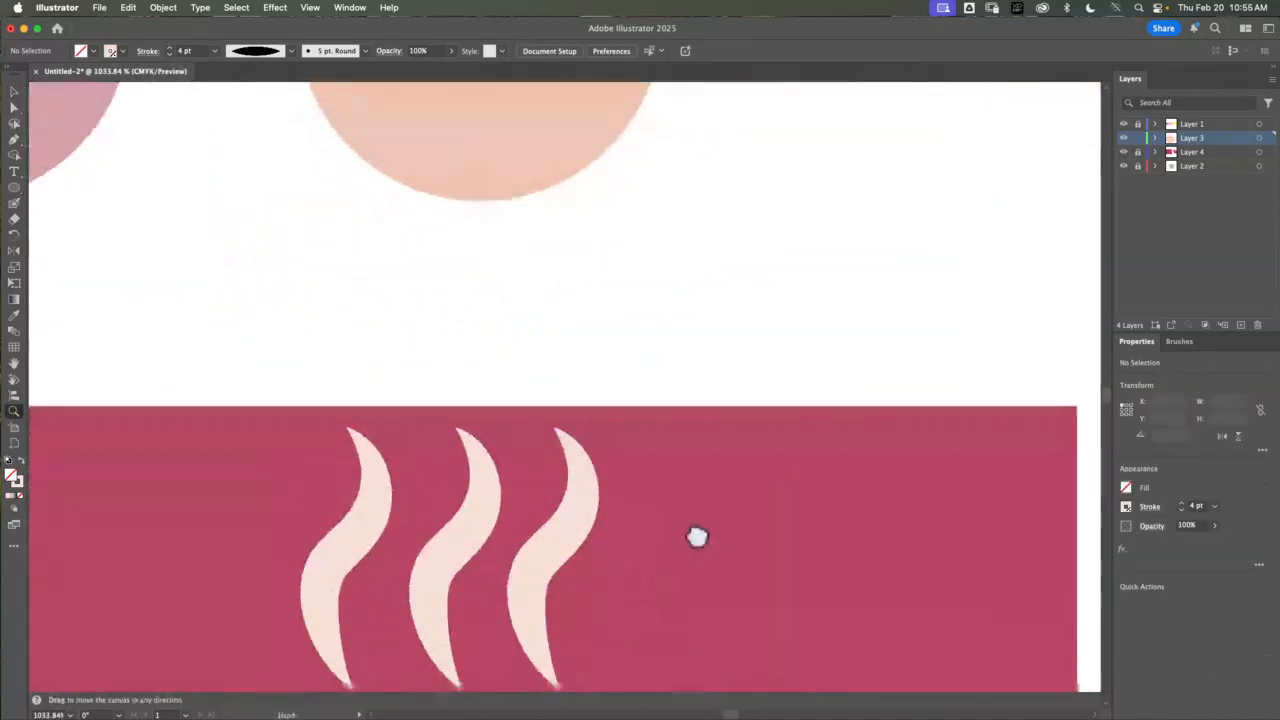
{"action": "left_click", "coordinate": [13, 91]}
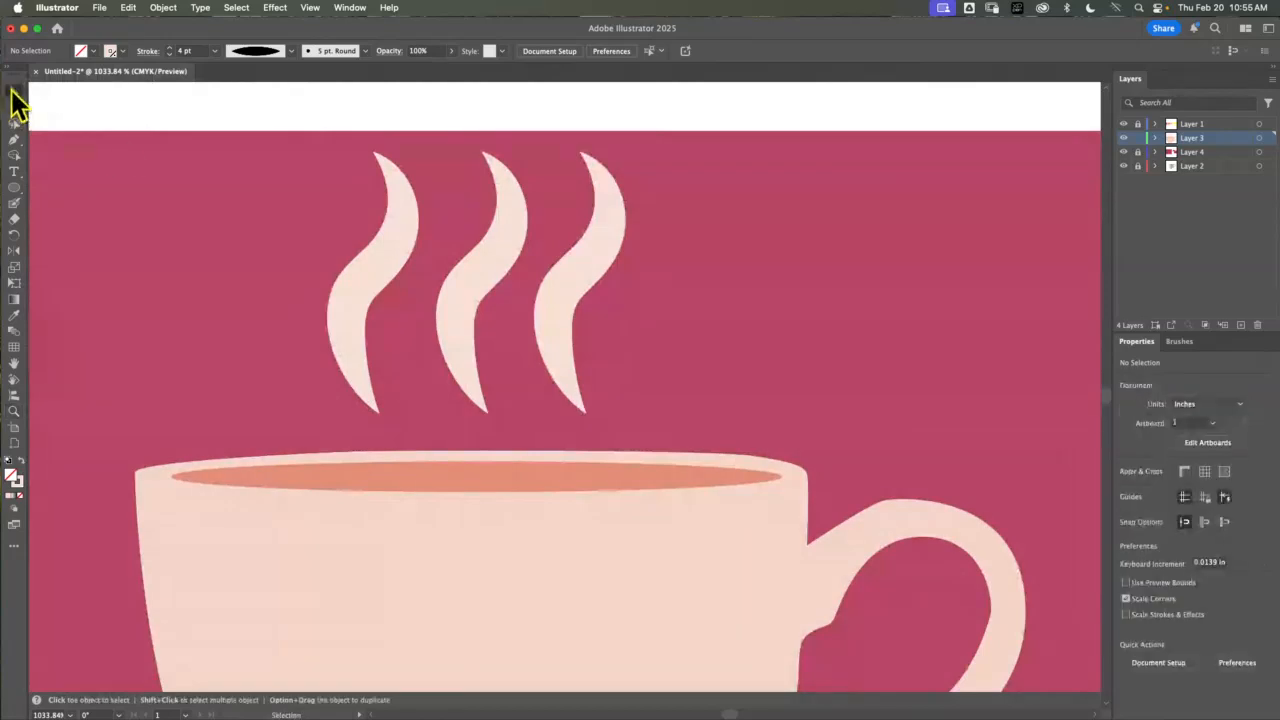
{"action": "left_click", "coordinate": [367, 300]}
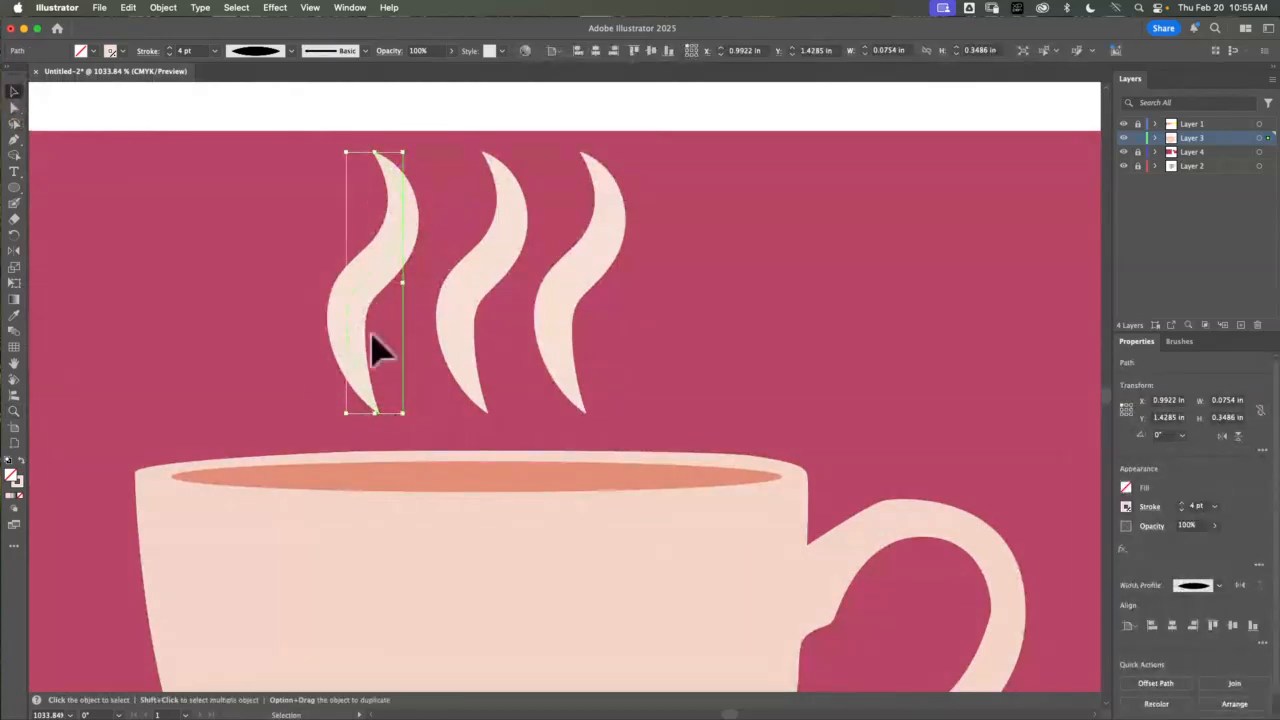
{"action": "left_click", "coordinate": [164, 8]}
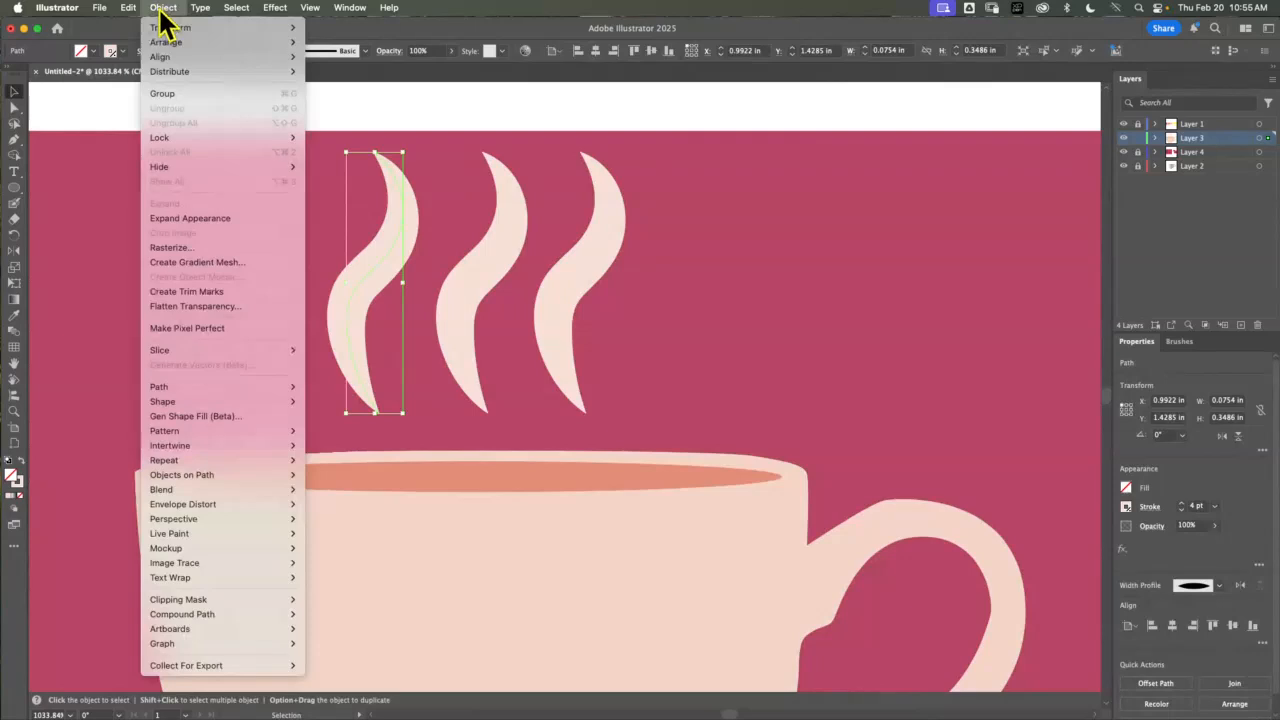
{"action": "mouse_move", "coordinate": [291, 384]}
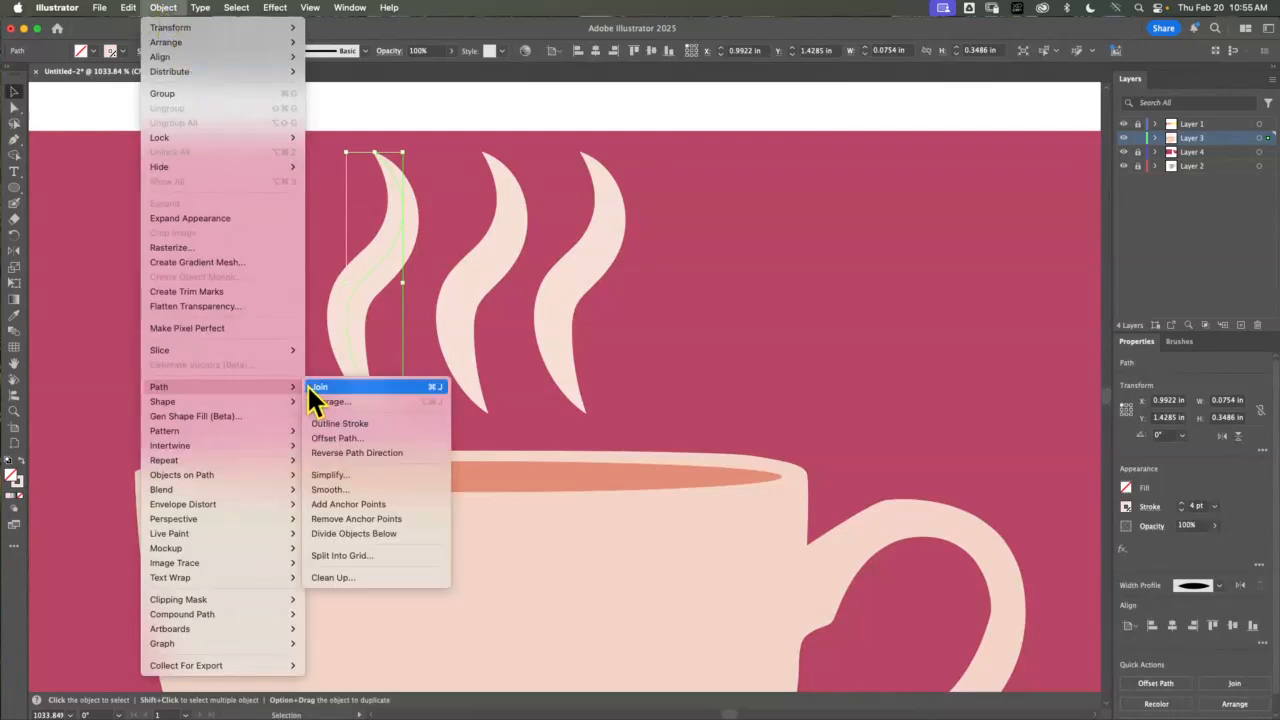
{"action": "left_click", "coordinate": [385, 423]}
{"action": "mouse_move", "coordinate": [351, 314]}
{"action": "left_mouse_down"}
{"action": "mouse_move", "coordinate": [247, 307]}
{"action": "mouse_move", "coordinate": [340, 318]}
{"action": "left_mouse_up"}
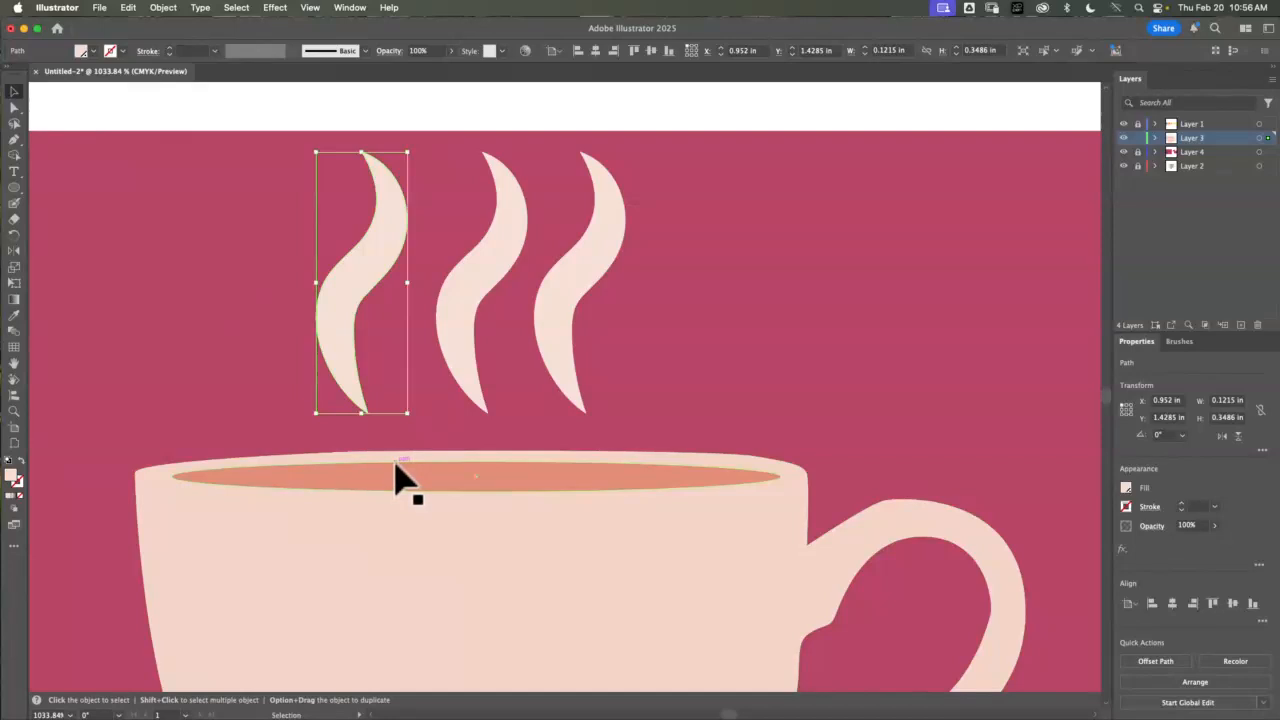
Shrink the outlined left steam to roughly half size and enlarge the stroked middle steam to about 0.12 in wide
{"action": "left_click_drag", "start_coordinate": [409, 152], "coordinate": [360, 290]}
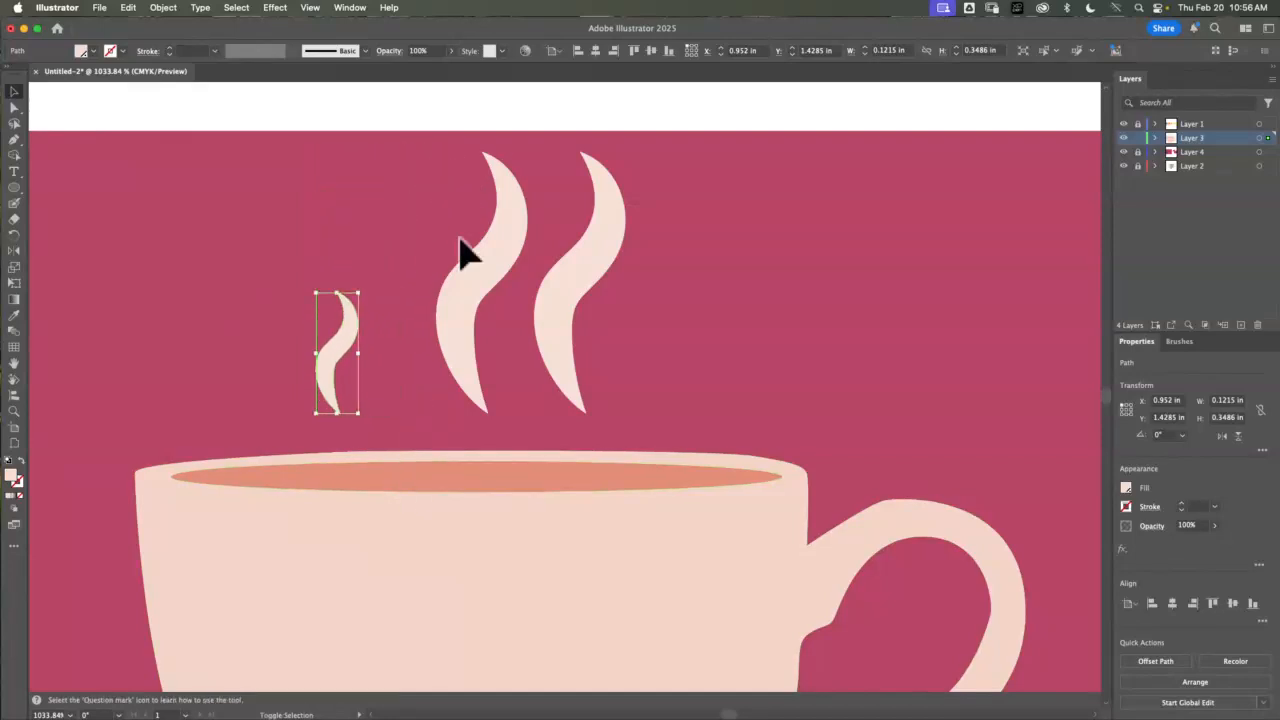
{"action": "left_click", "coordinate": [487, 266]}
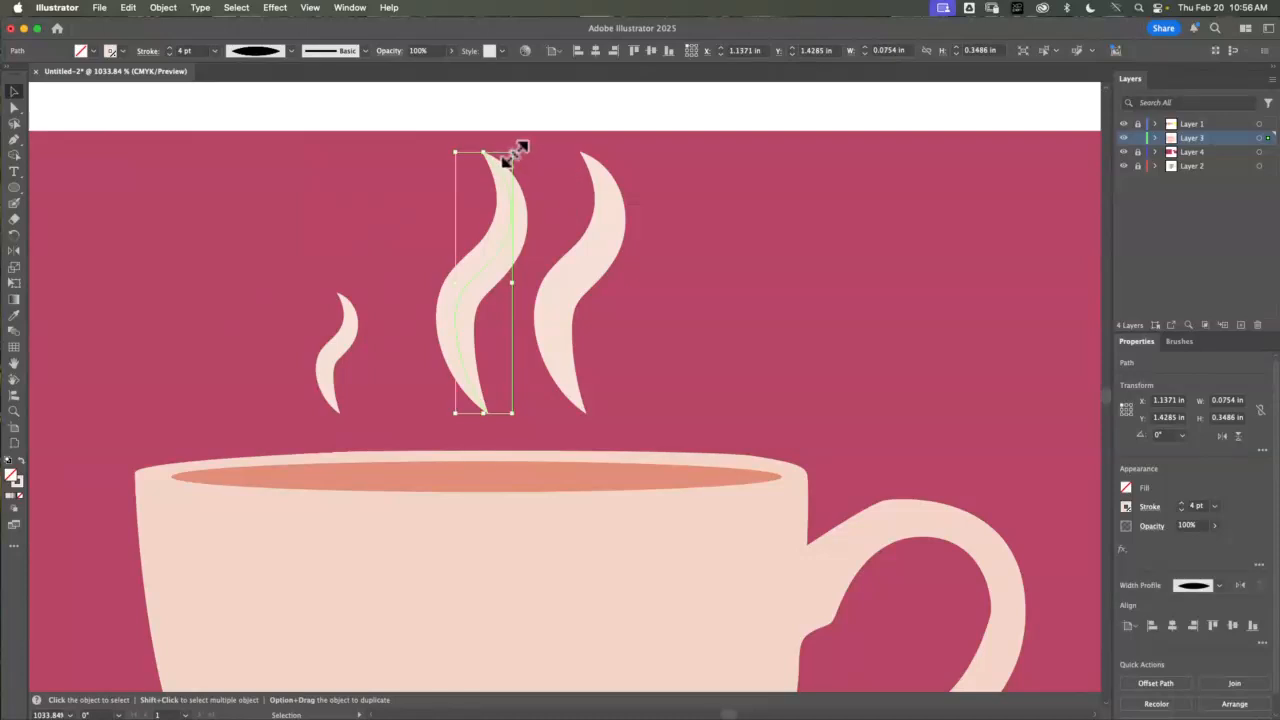
{"action": "left_click_drag", "start_coordinate": [515, 152], "coordinate": [723, 249]}
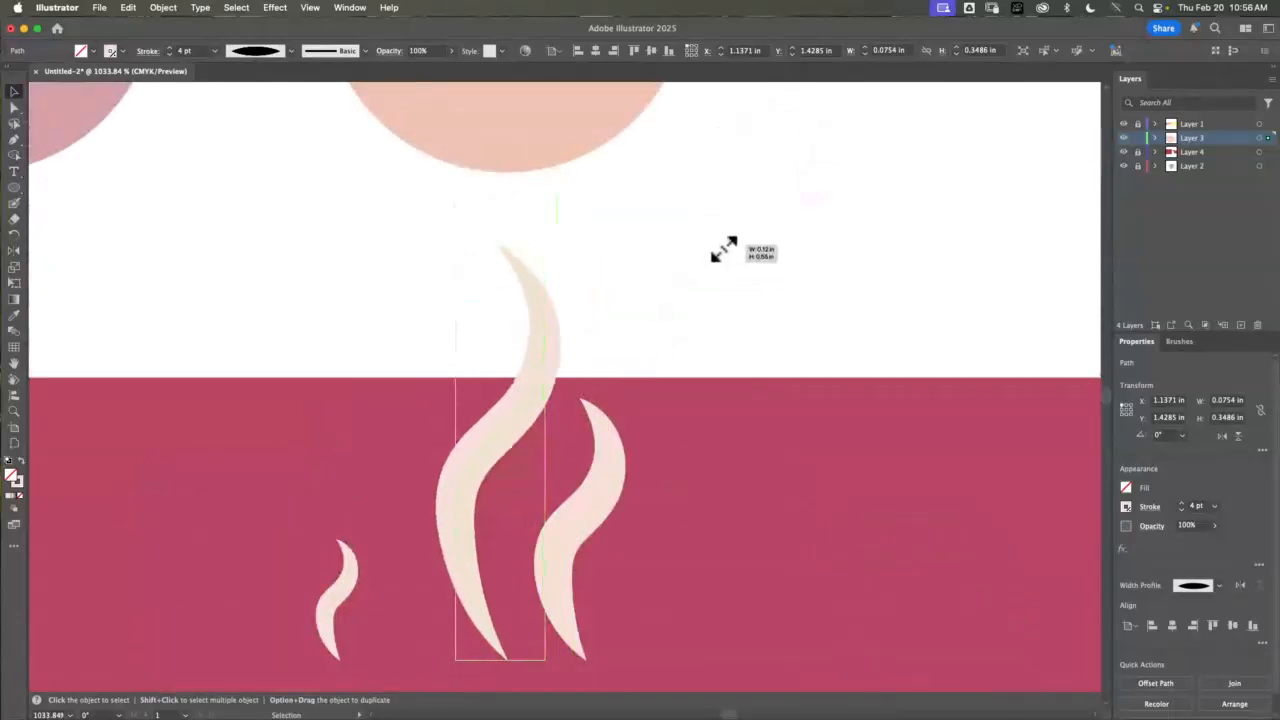
Enlarge the outlined left steam to about 0.22 in wide by 0.62 in tall and compare it with the stroked steams
{"action": "left_click", "coordinate": [348, 580]}
{"action": "left_click_drag", "start_coordinate": [366, 530], "coordinate": [828, 200]}
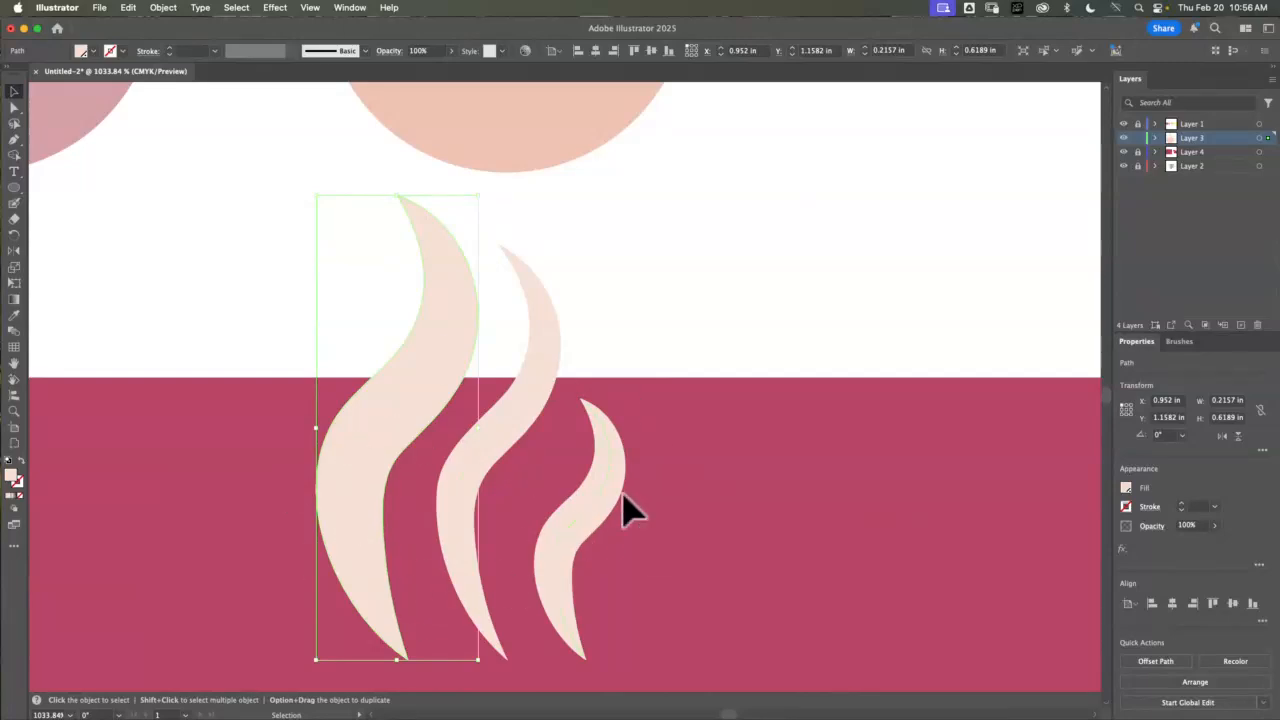
{"action": "left_click_drag", "start_coordinate": [691, 500], "coordinate": [691, 152]}
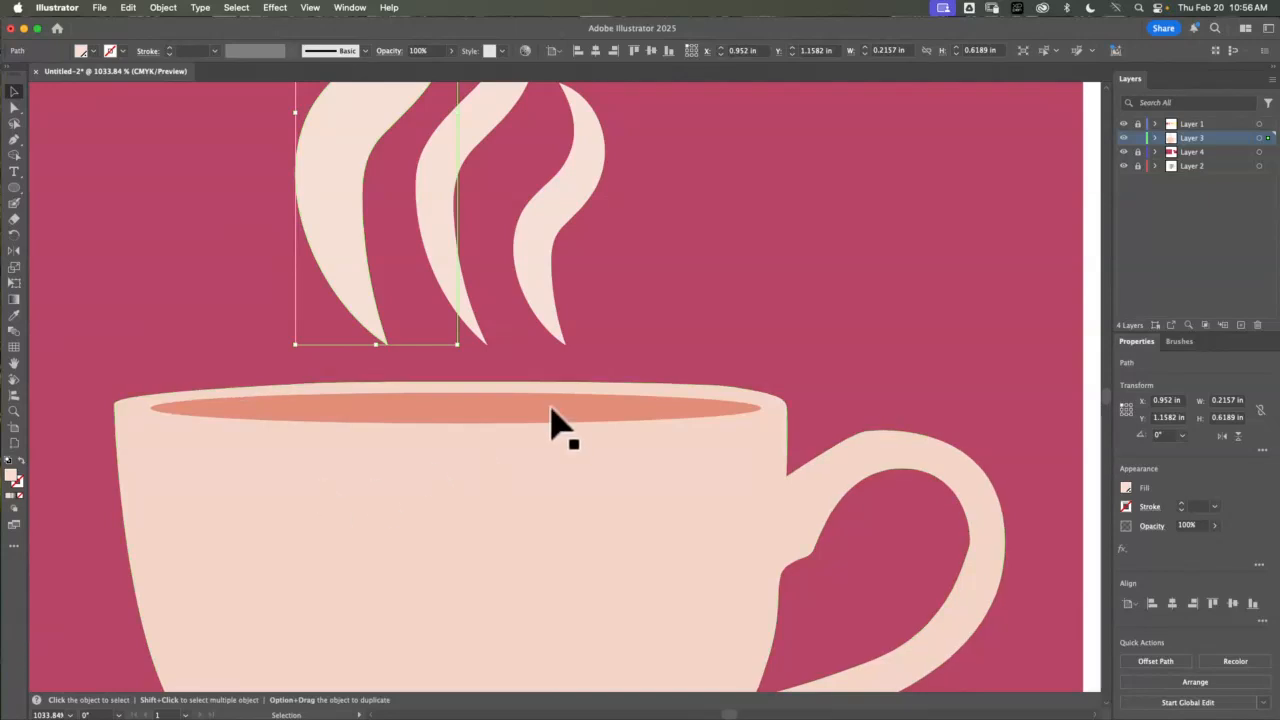
{"action": "key", "text": "super+0"}
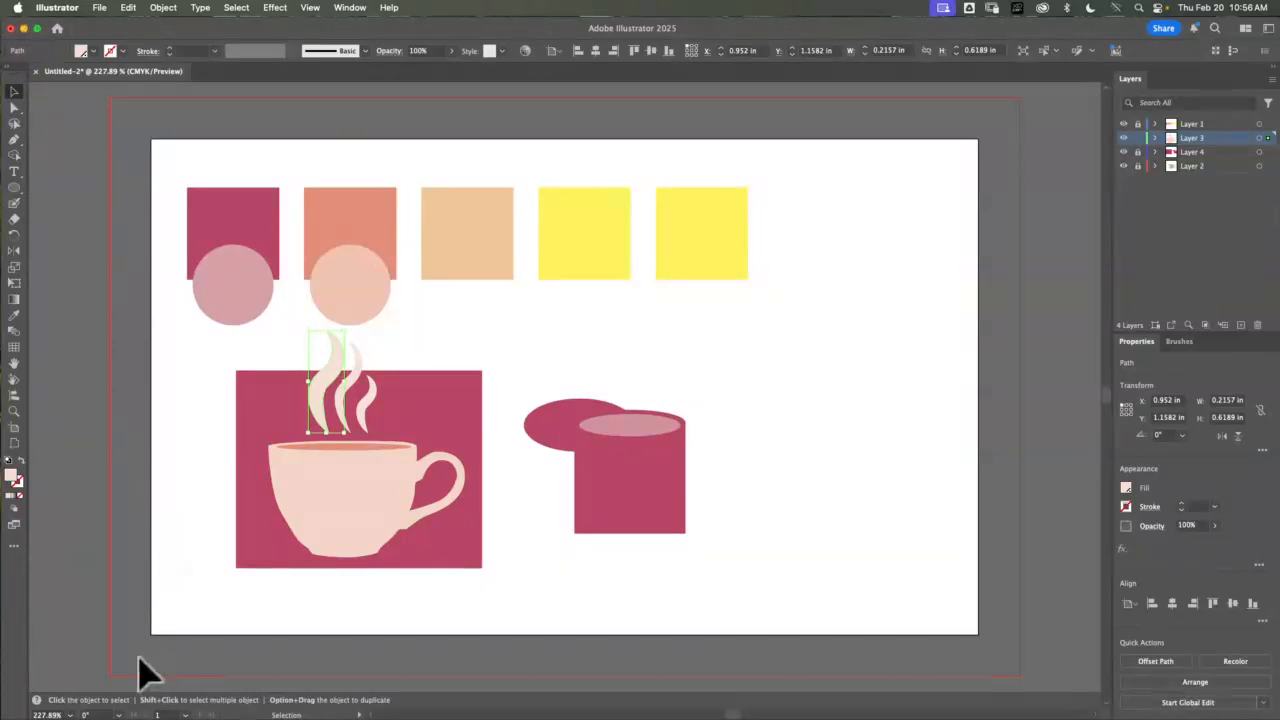
Switch to Acrobat and examine the pictogram process steps in DiscGolf.pdf, from photo reference to final icon
{"action": "left_click", "coordinate": [23, 28]}
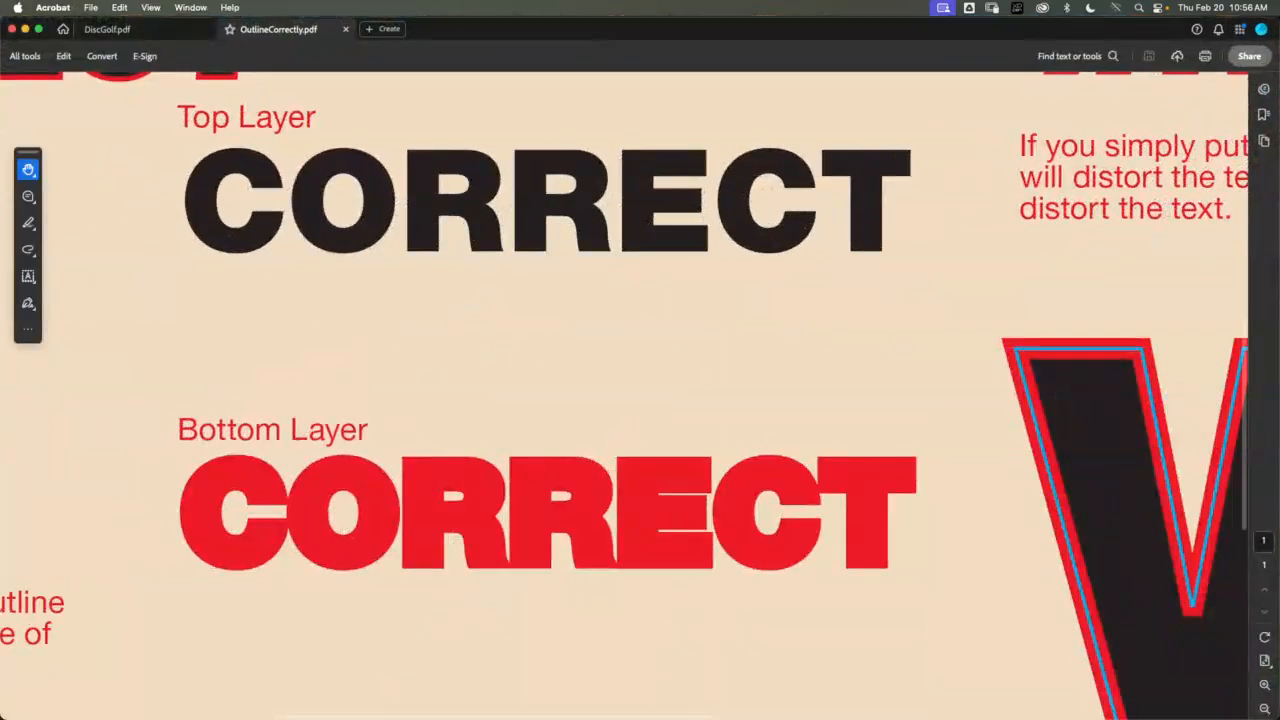
{"action": "left_click", "coordinate": [162, 29]}
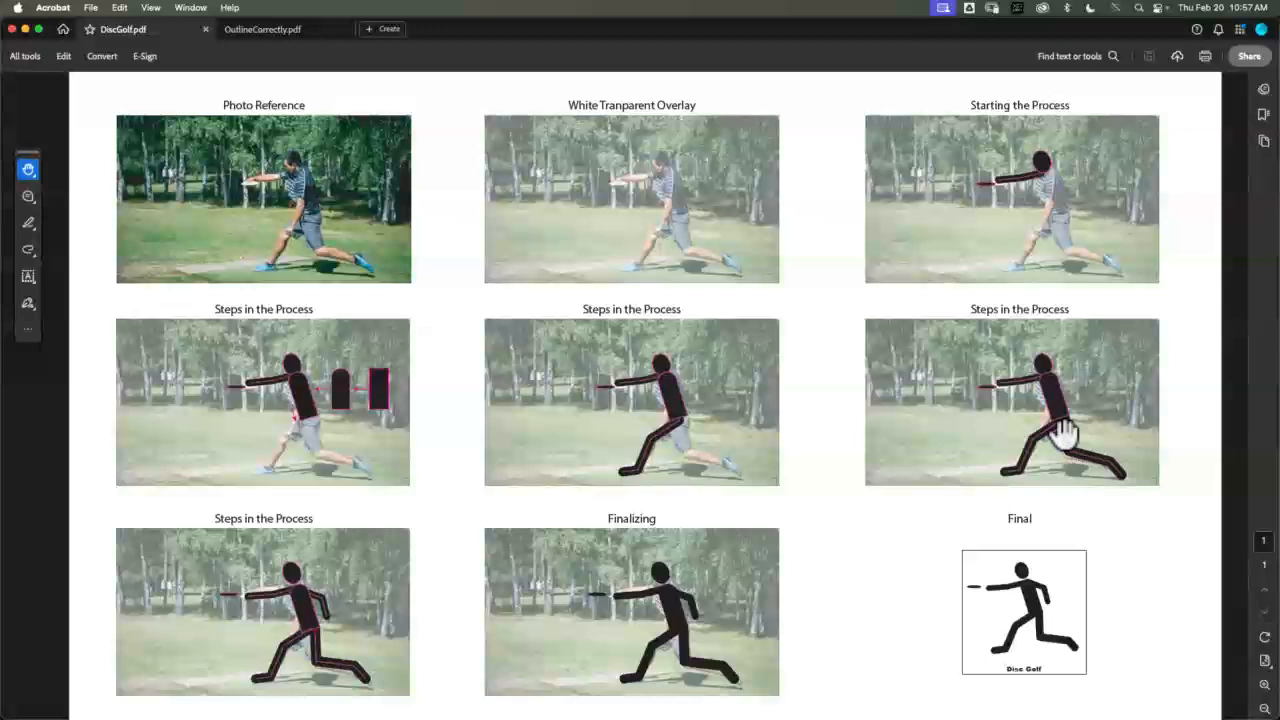
{"action": "left_click", "coordinate": [25, 30]}
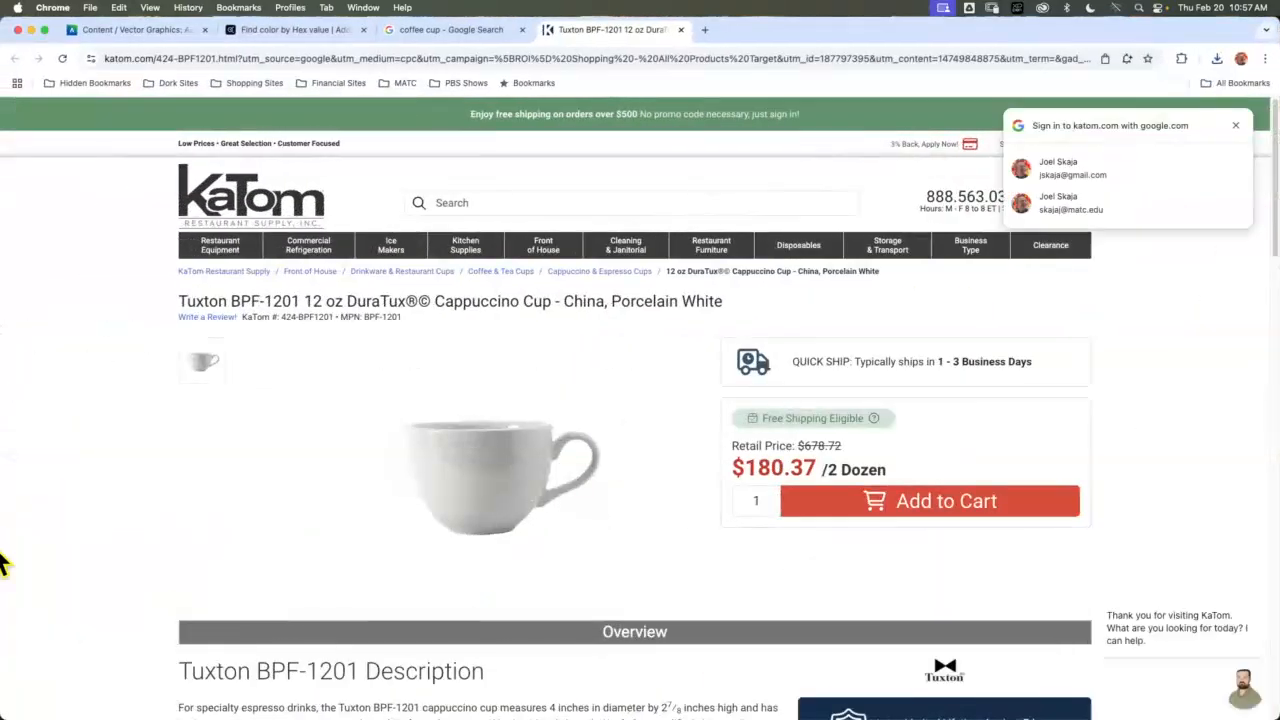
Return to the Portfolio Builder 03 assignment in Chrome and examine the expanded chart of Olympic sports pictograms
{"action": "left_click", "coordinate": [128, 29]}
{"action": "scroll", "coordinate": [760, 551], "scroll_direction": "down", "scroll_amount": 5}
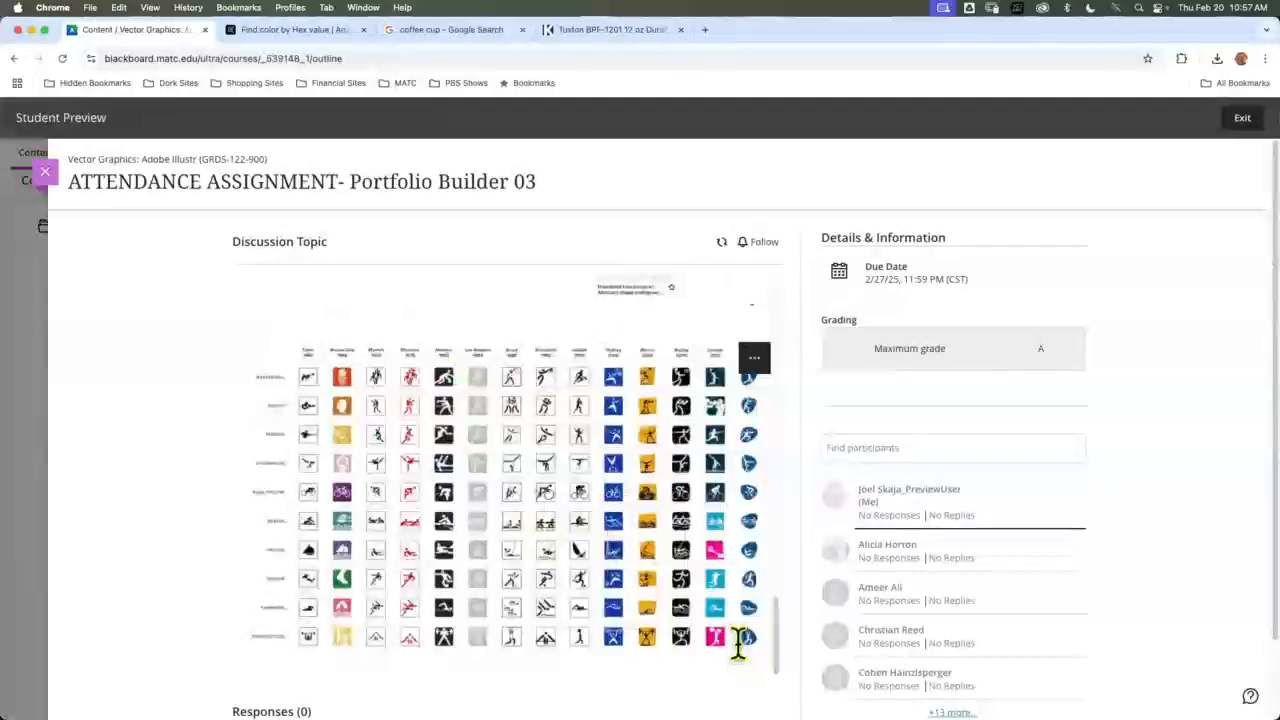
{"action": "left_click", "coordinate": [757, 360]}
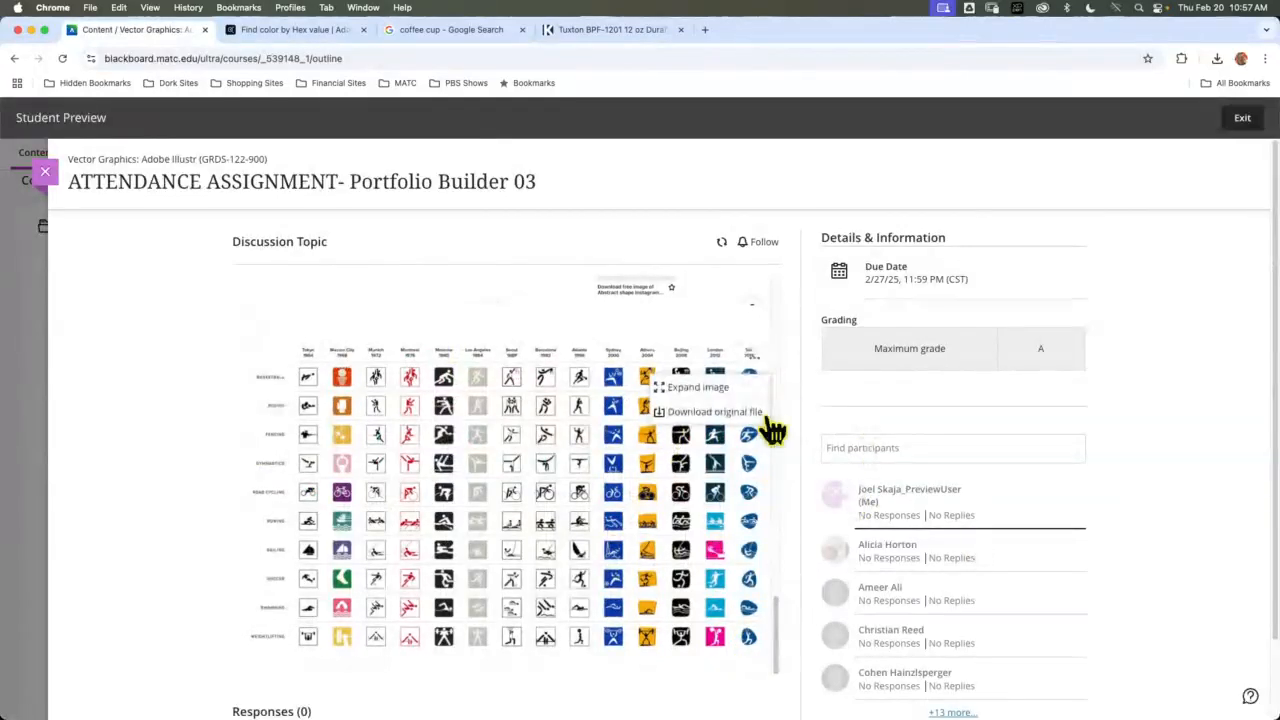
{"action": "left_click", "coordinate": [705, 388]}
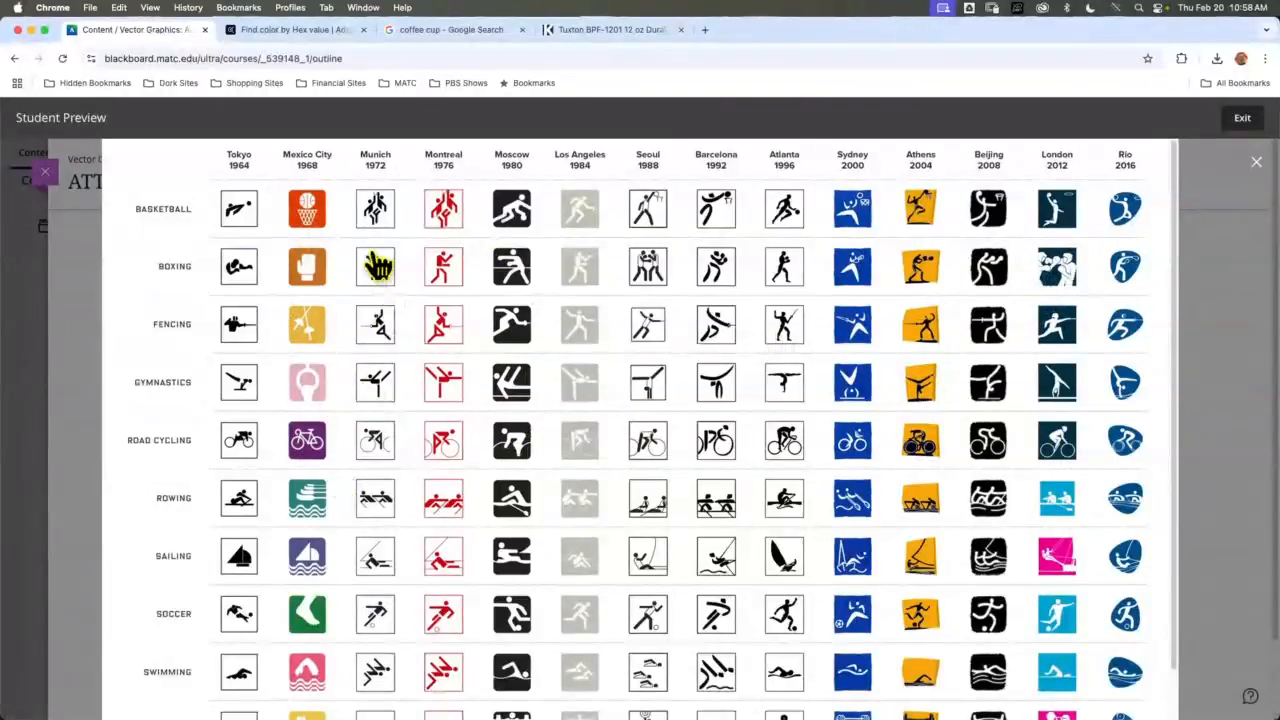
{"action": "left_click", "coordinate": [1257, 166]}
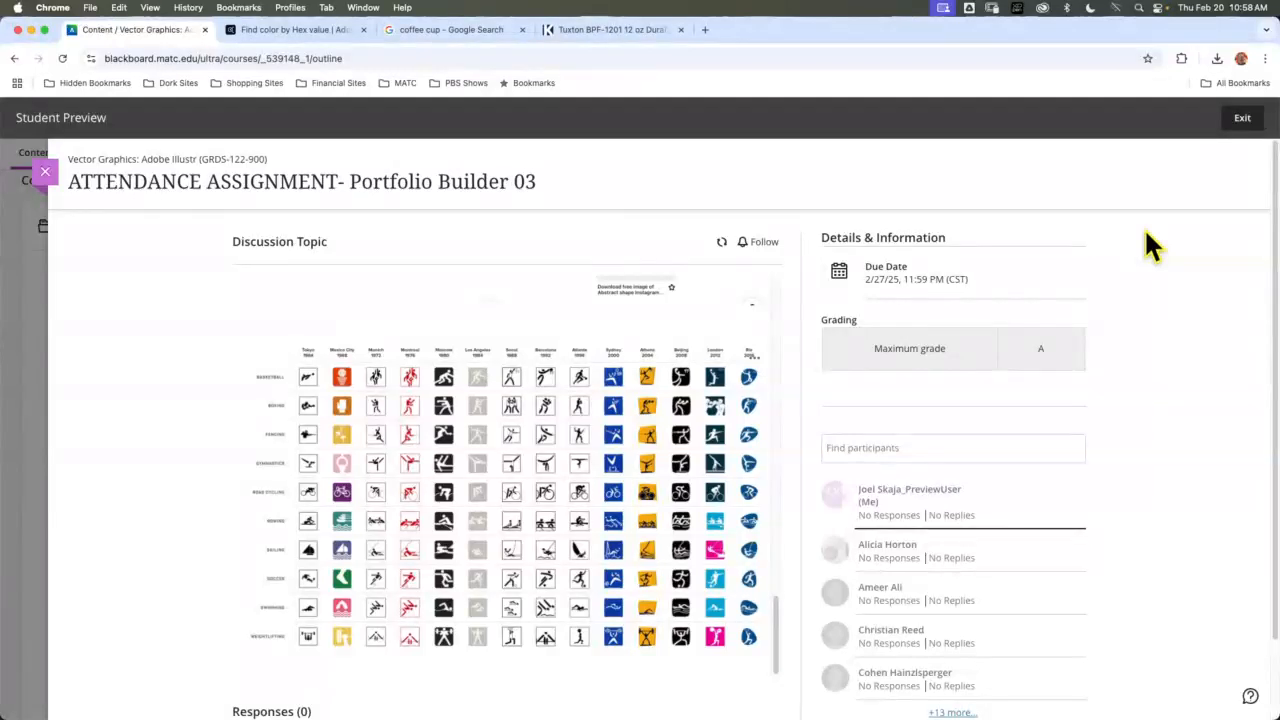
Review the assignment's icon labelling, saving, submission and layer setup instructions, and return to the top of the course content page
{"action": "scroll", "coordinate": [778, 640], "scroll_direction": "up", "scroll_amount": 1}
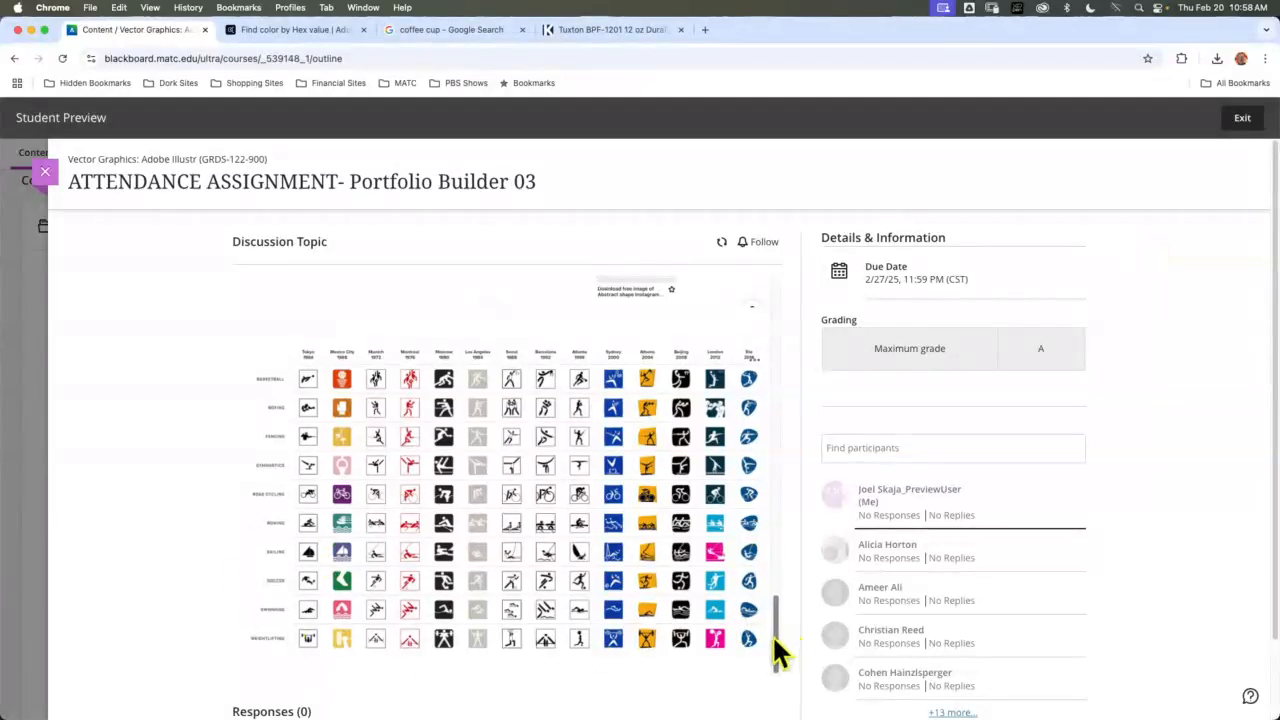
{"action": "left_click_drag", "start_coordinate": [772, 634], "coordinate": [790, 505]}
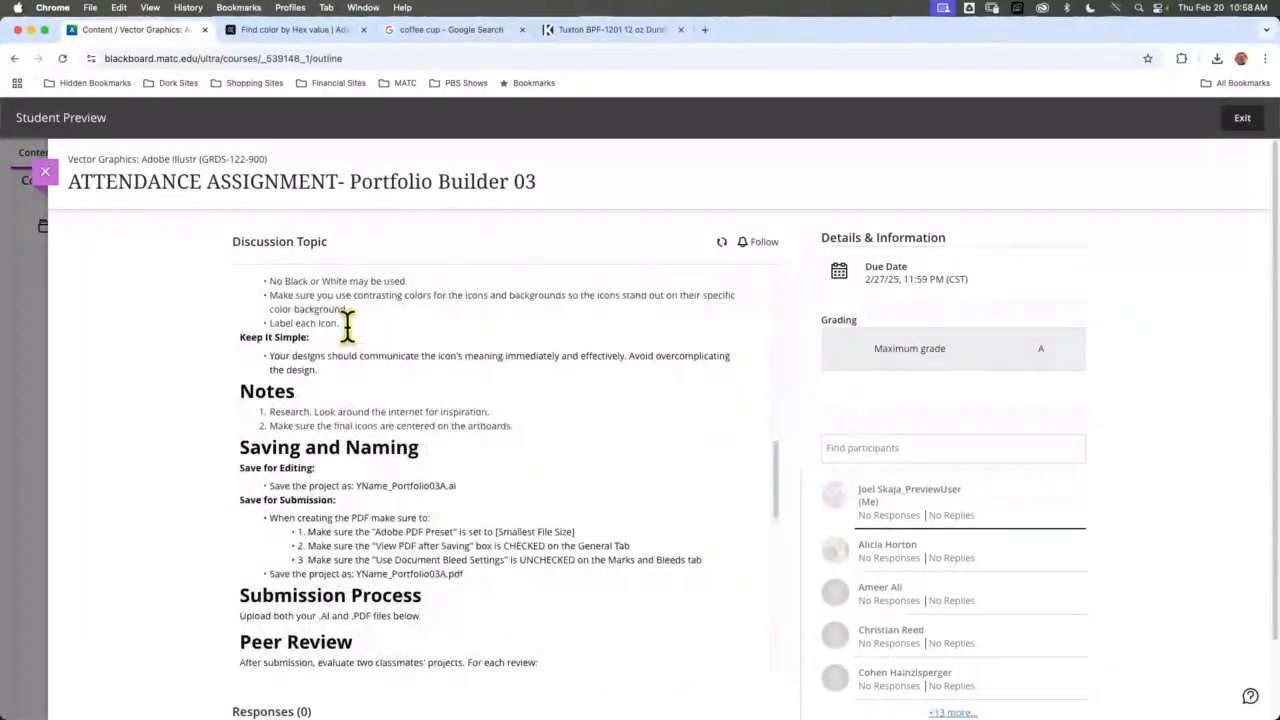
{"action": "left_click_drag", "start_coordinate": [347, 323], "coordinate": [266, 325]}
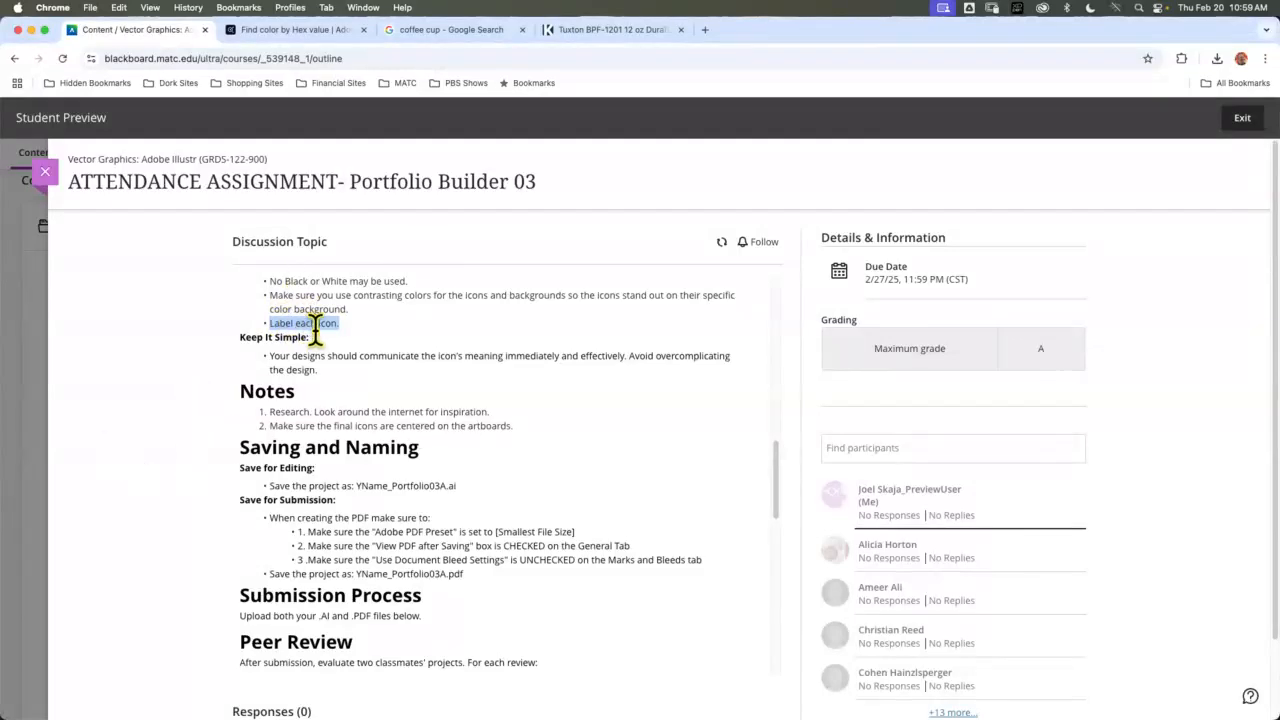
{"action": "left_click_drag", "start_coordinate": [775, 469], "coordinate": [792, 336]}
{"action": "scroll", "coordinate": [792, 336], "scroll_direction": "down", "scroll_amount": 2}
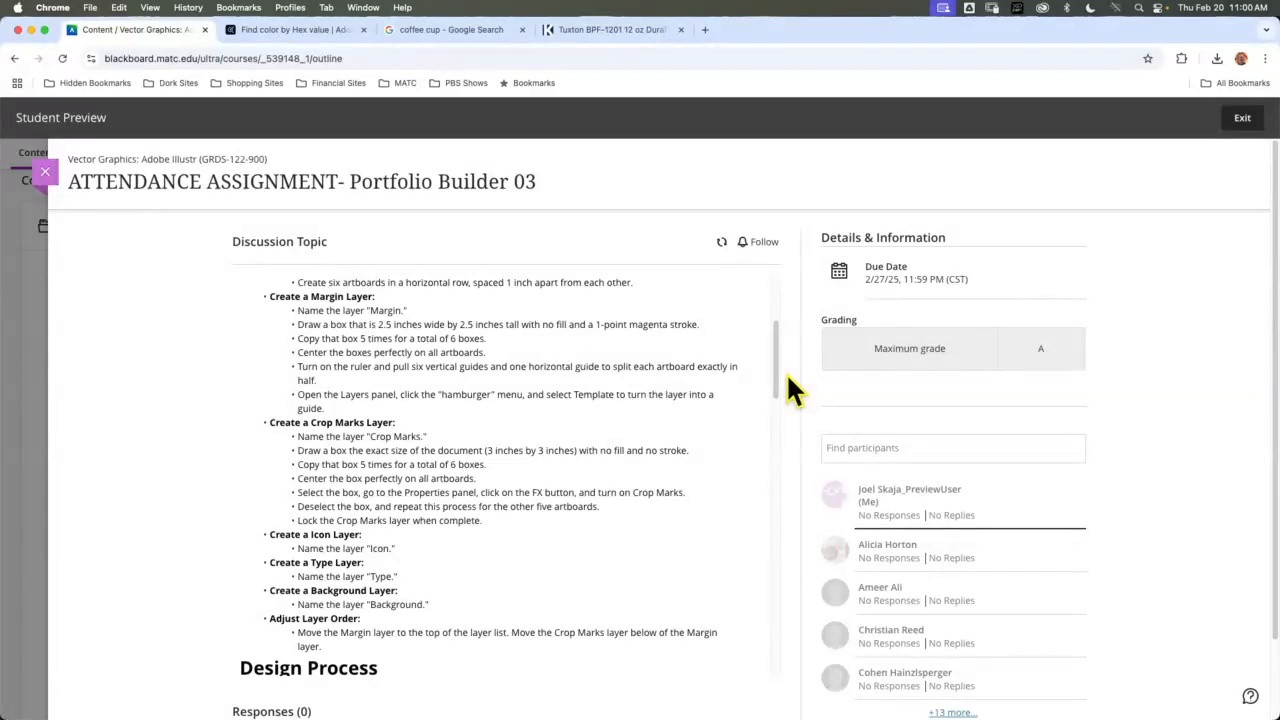
{"action": "left_click", "coordinate": [45, 174]}
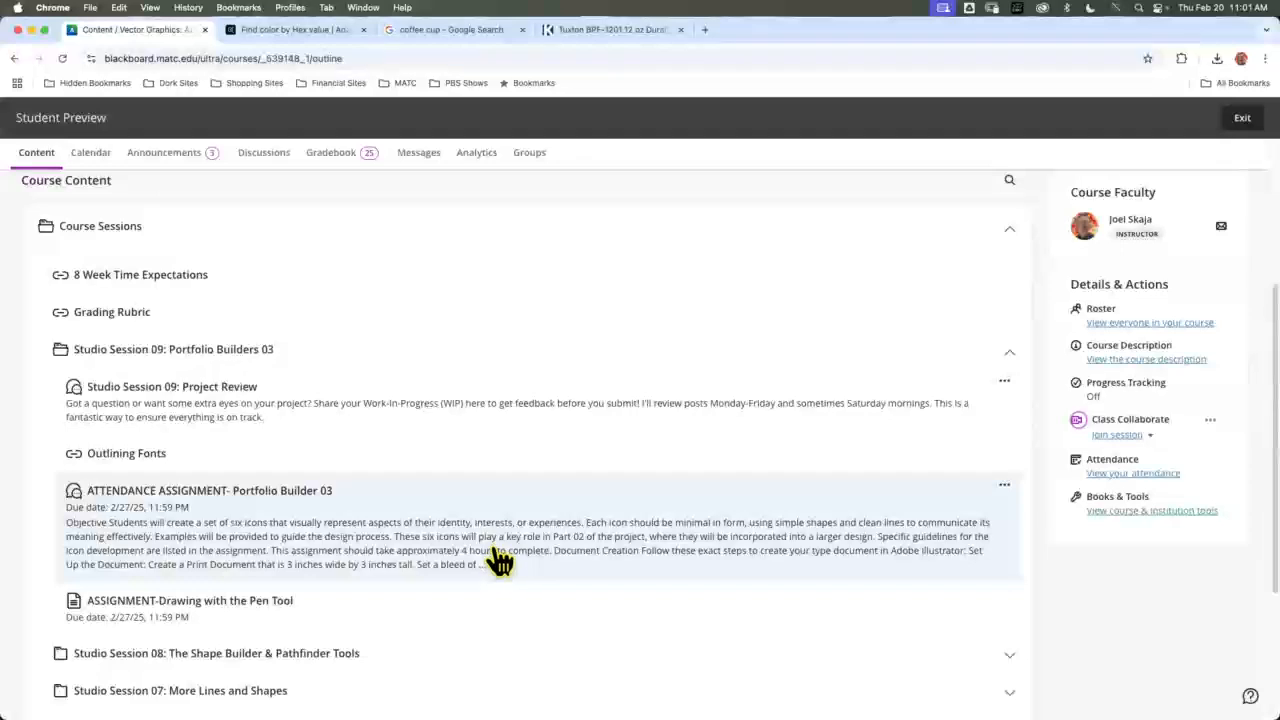
{"action": "scroll", "coordinate": [529, 546], "scroll_direction": "up", "scroll_amount": 5}
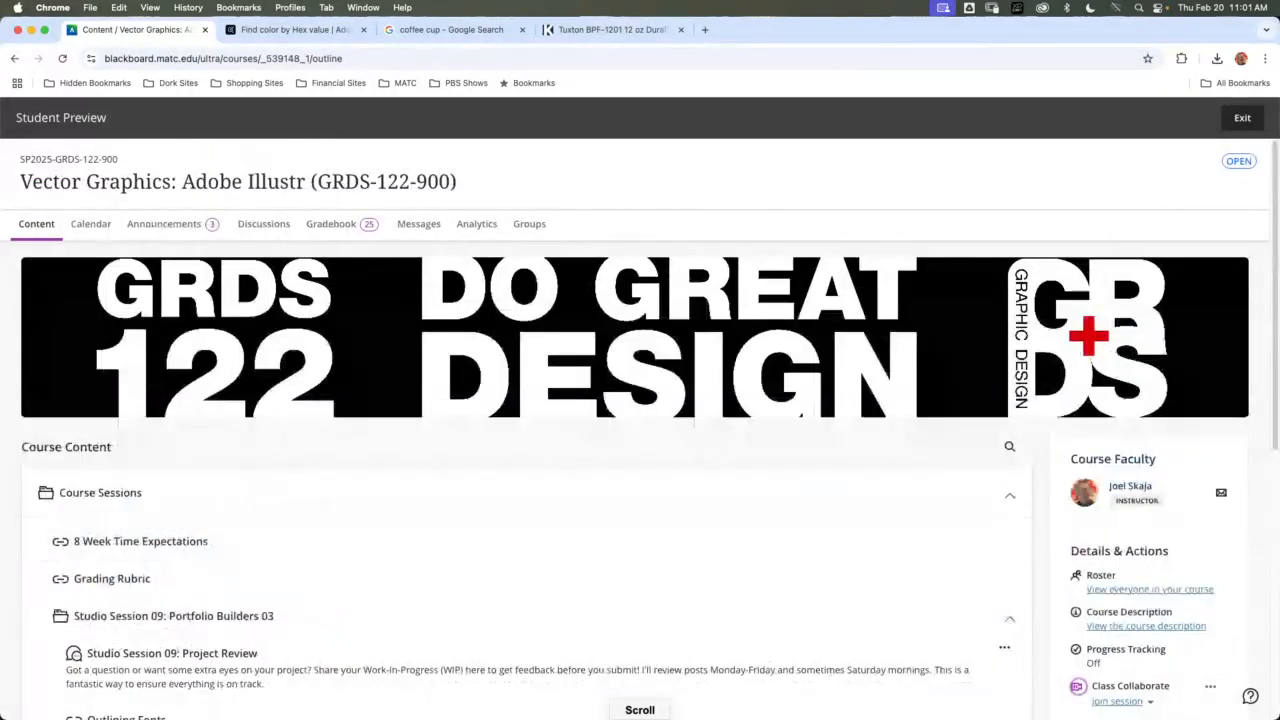